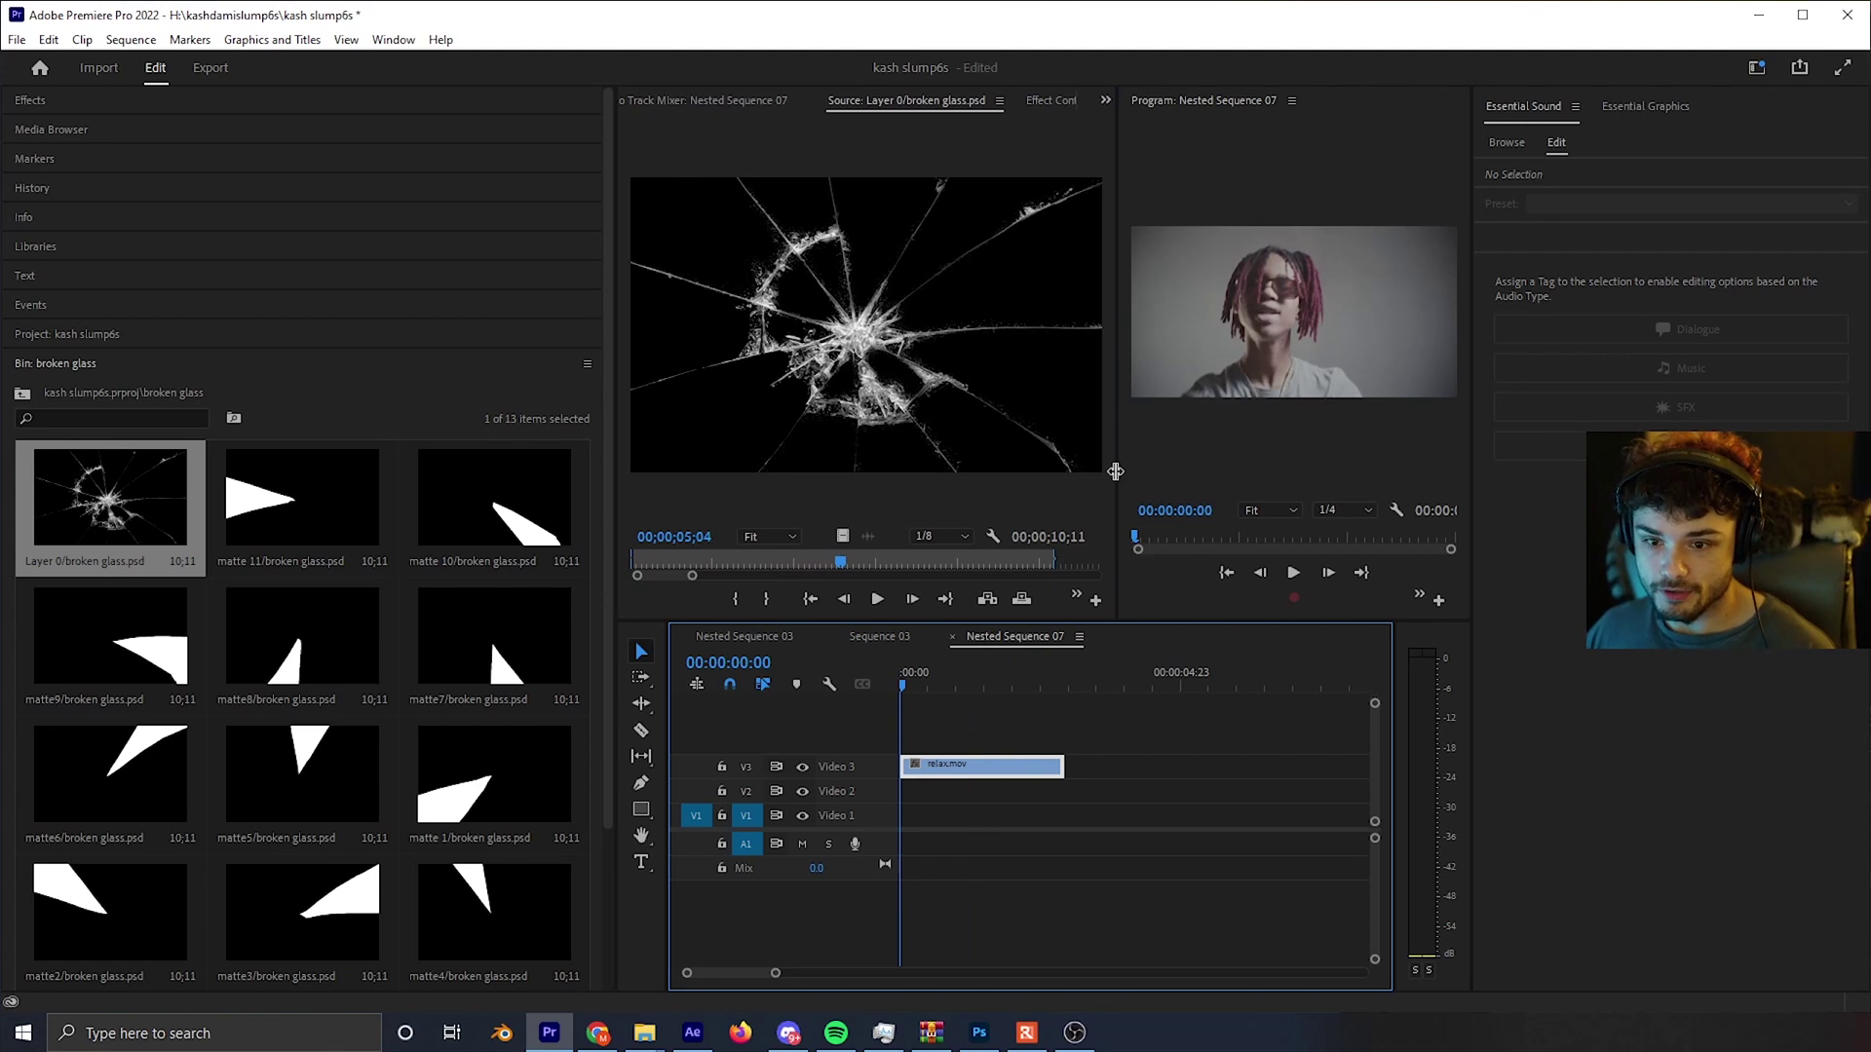
- Preview the relax.mov footage in the sequence and the Layer 0/broken glass.psd overlay in the source monitor
{"action": "left_click_drag", "start_coordinate": [1116, 482], "coordinate": [978, 472]}
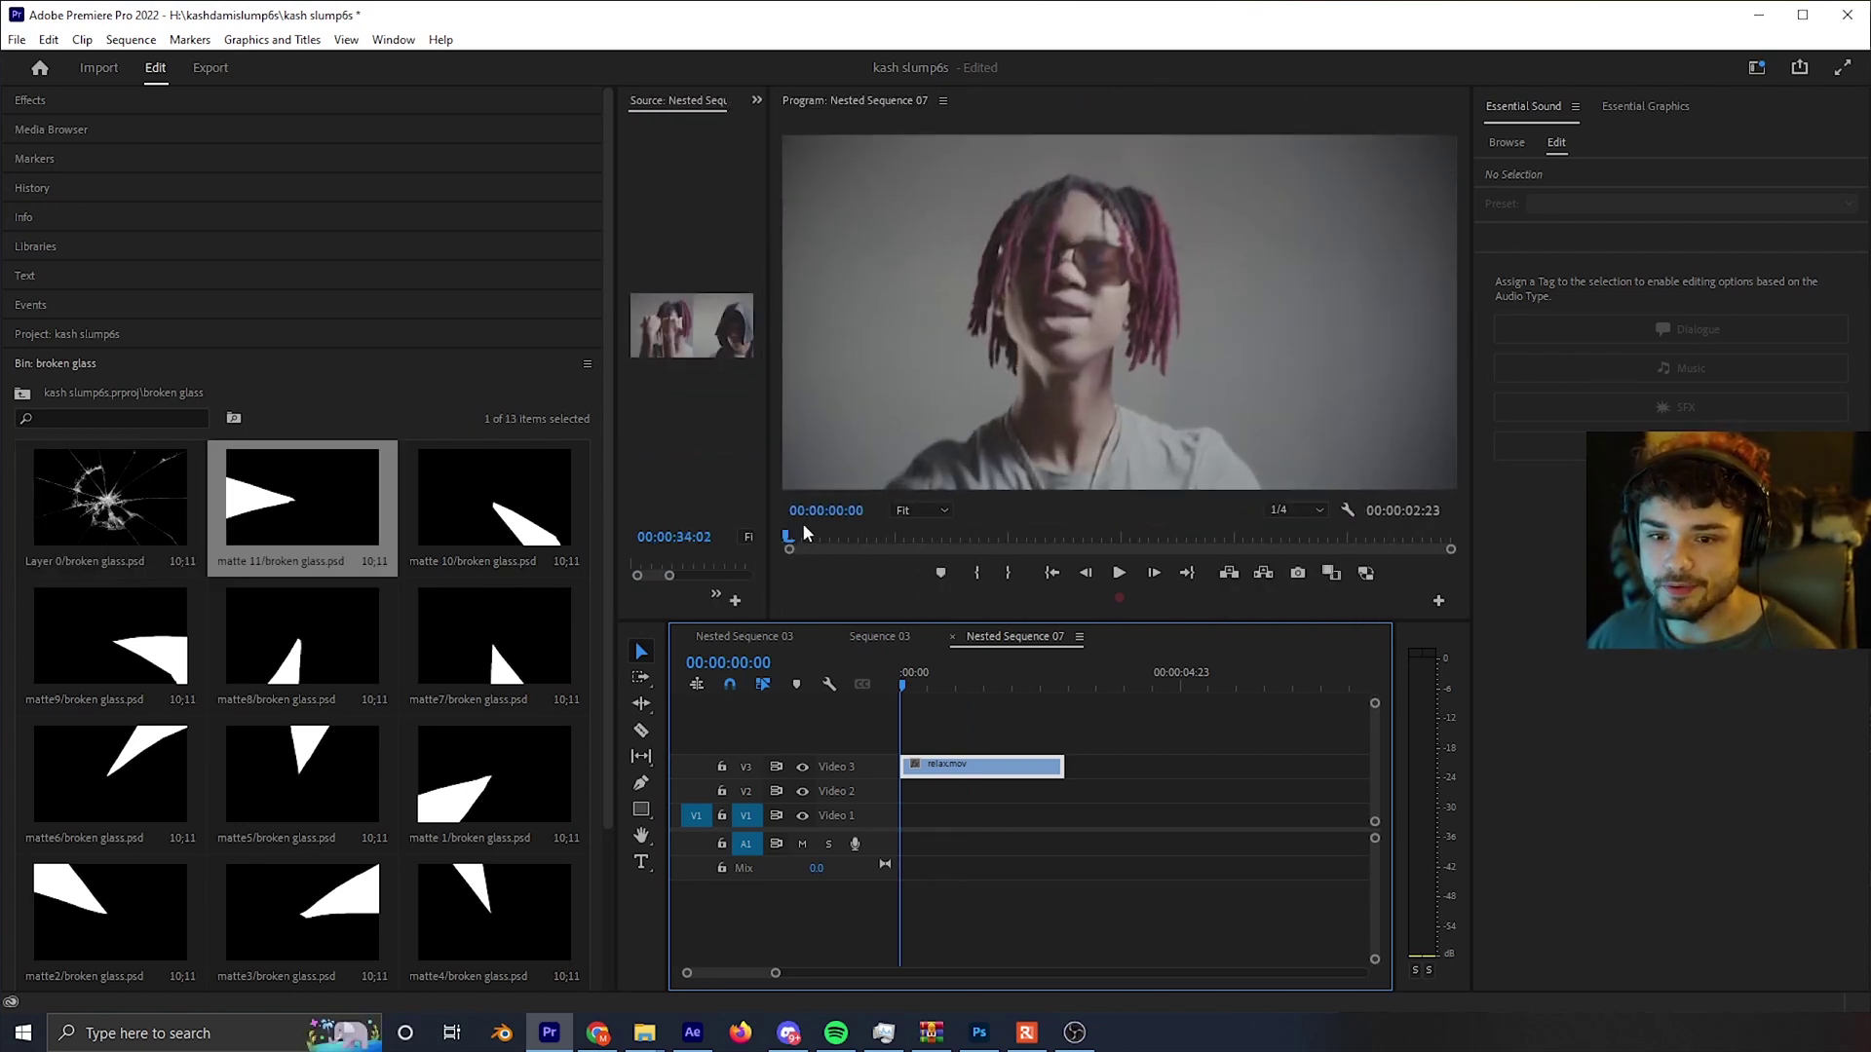
{"action": "key", "text": "space"}
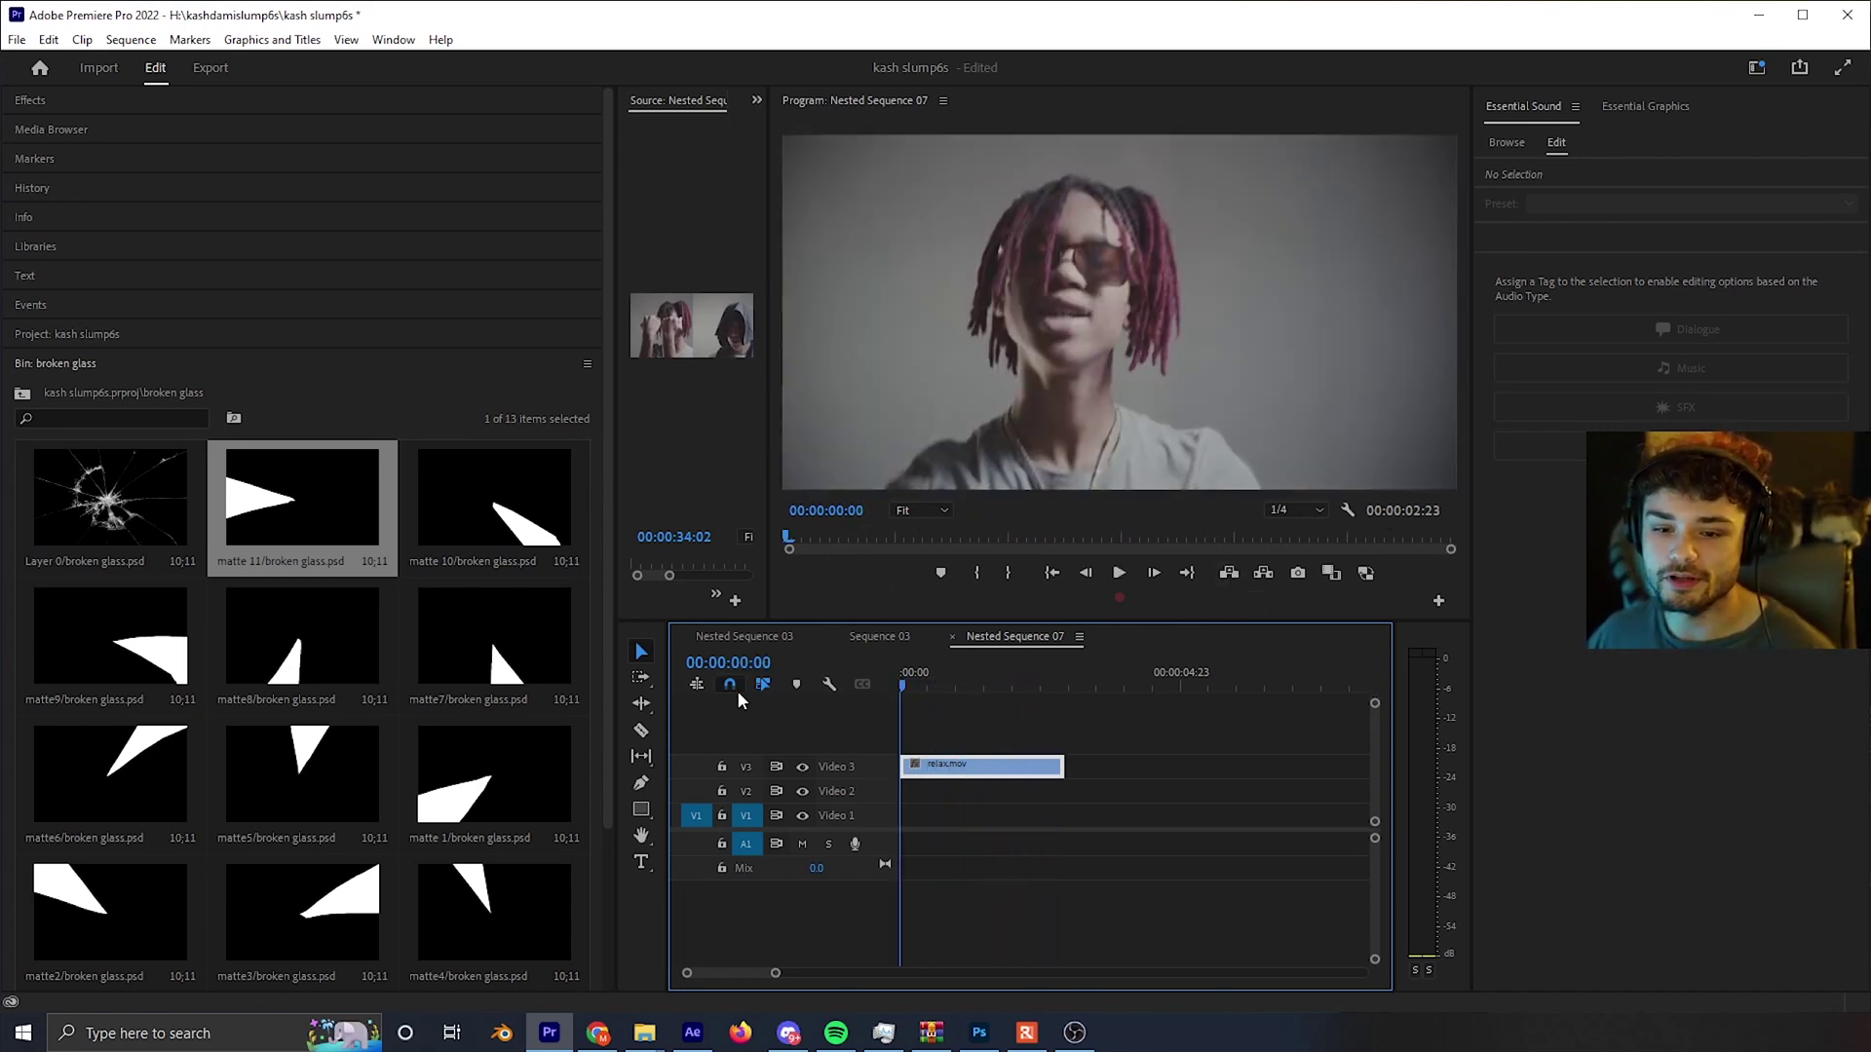
{"action": "key", "text": "space"}
{"action": "left_click_drag", "start_coordinate": [768, 438], "coordinate": [1115, 470]}
{"action": "double_click", "coordinate": [157, 482]}
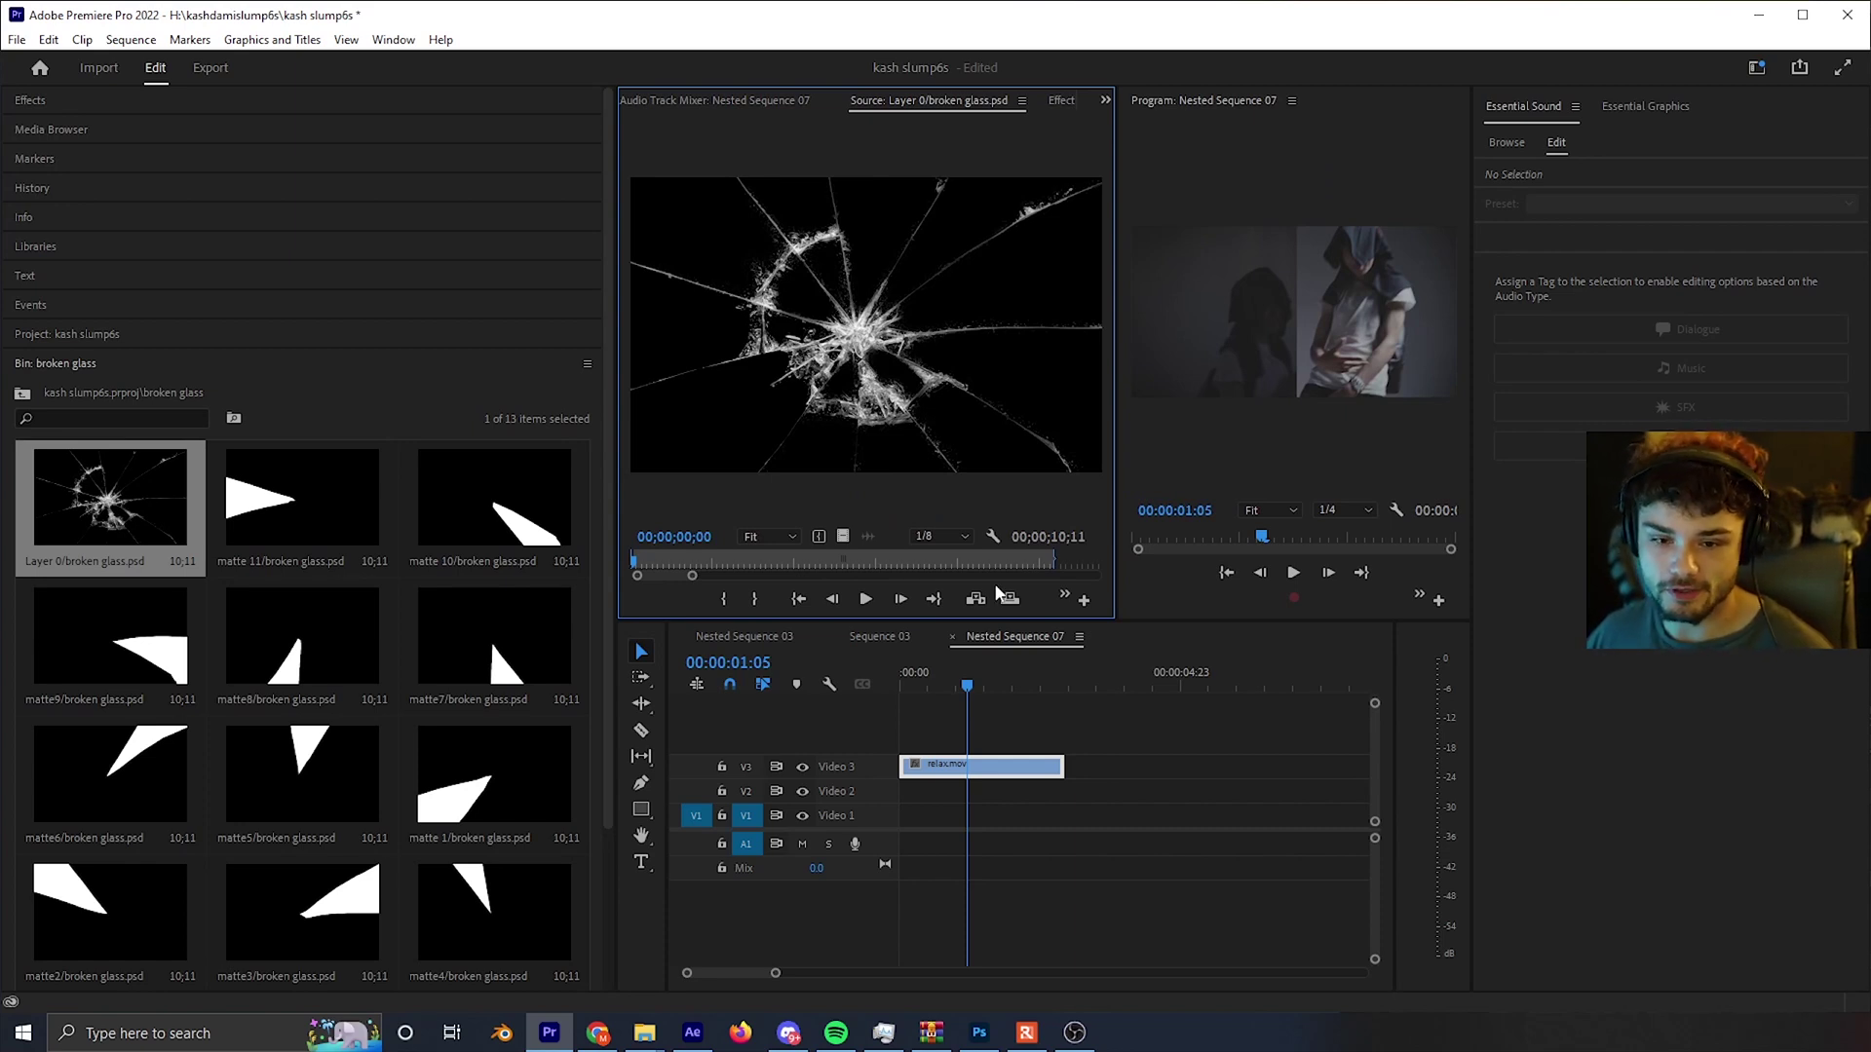
{"action": "key", "text": "space"}
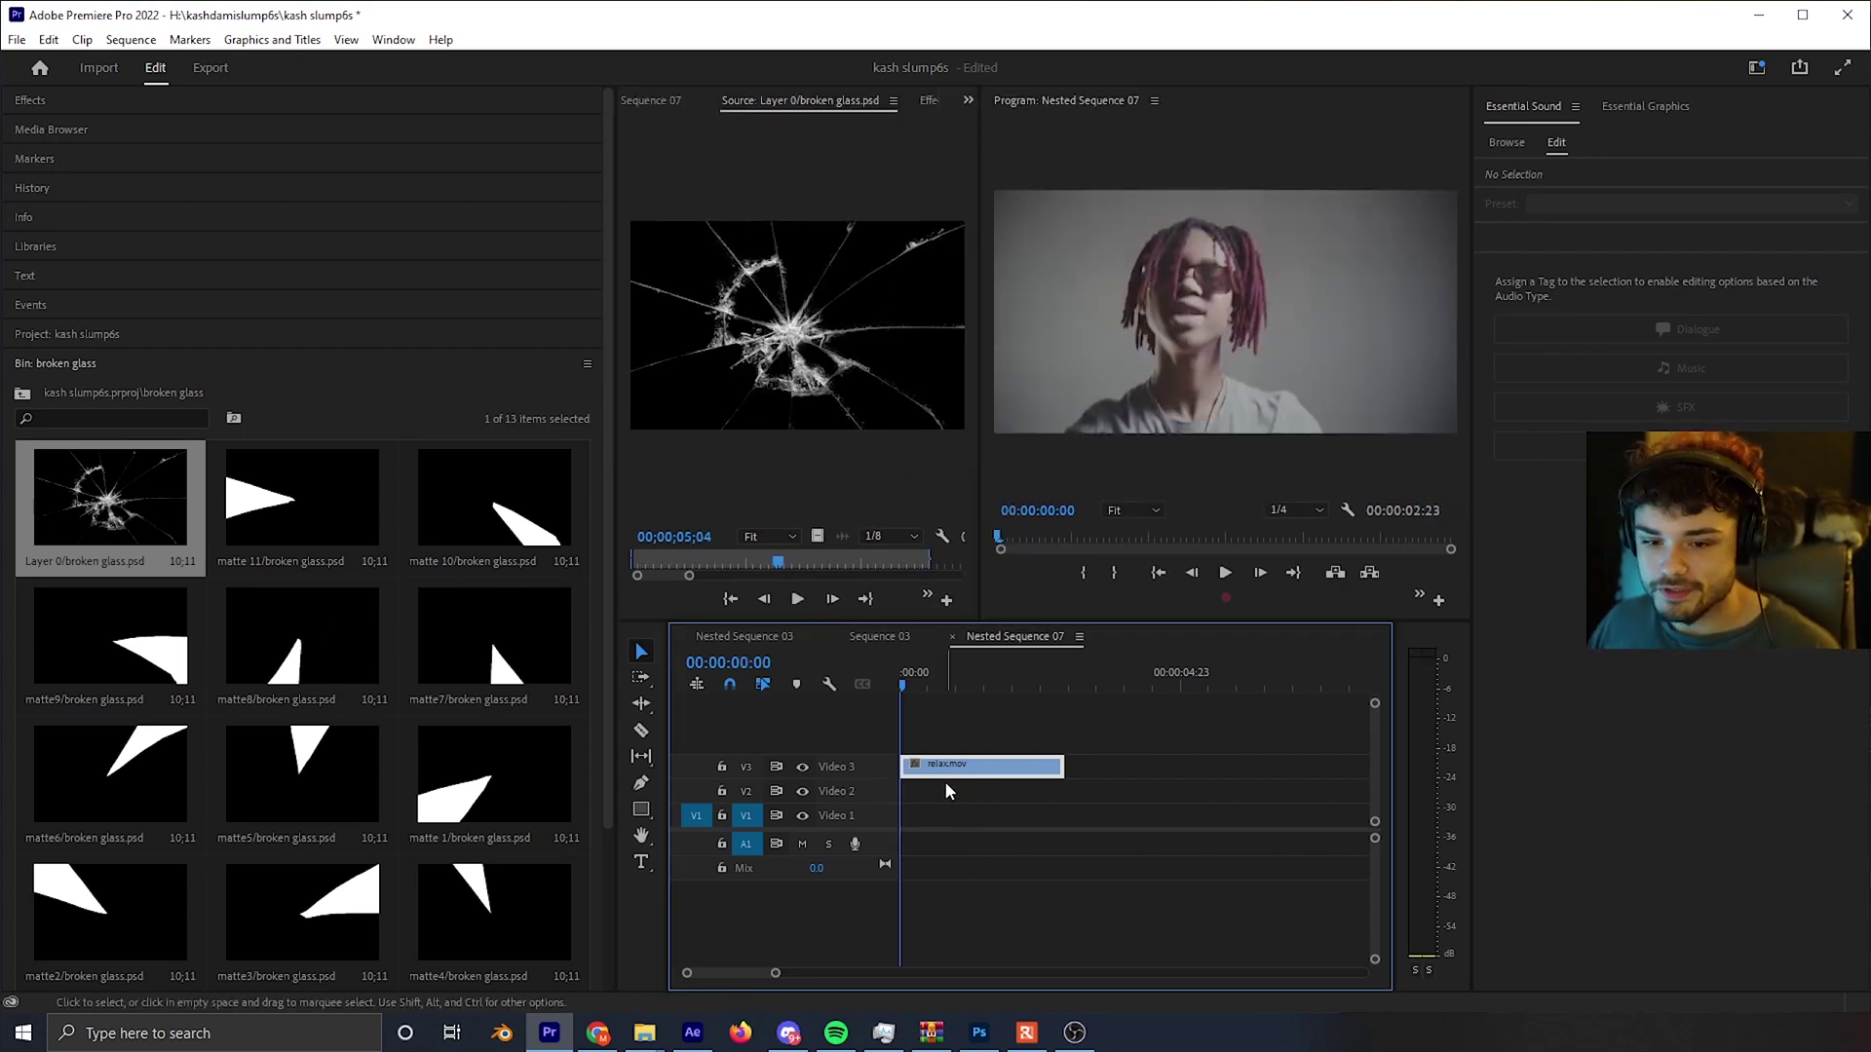
- Move relax.mov down to Video 1 and place Layer 0/broken glass.psd on Video 2 above it at the sequence start
{"action": "left_click_drag", "start_coordinate": [938, 769], "coordinate": [952, 823]}
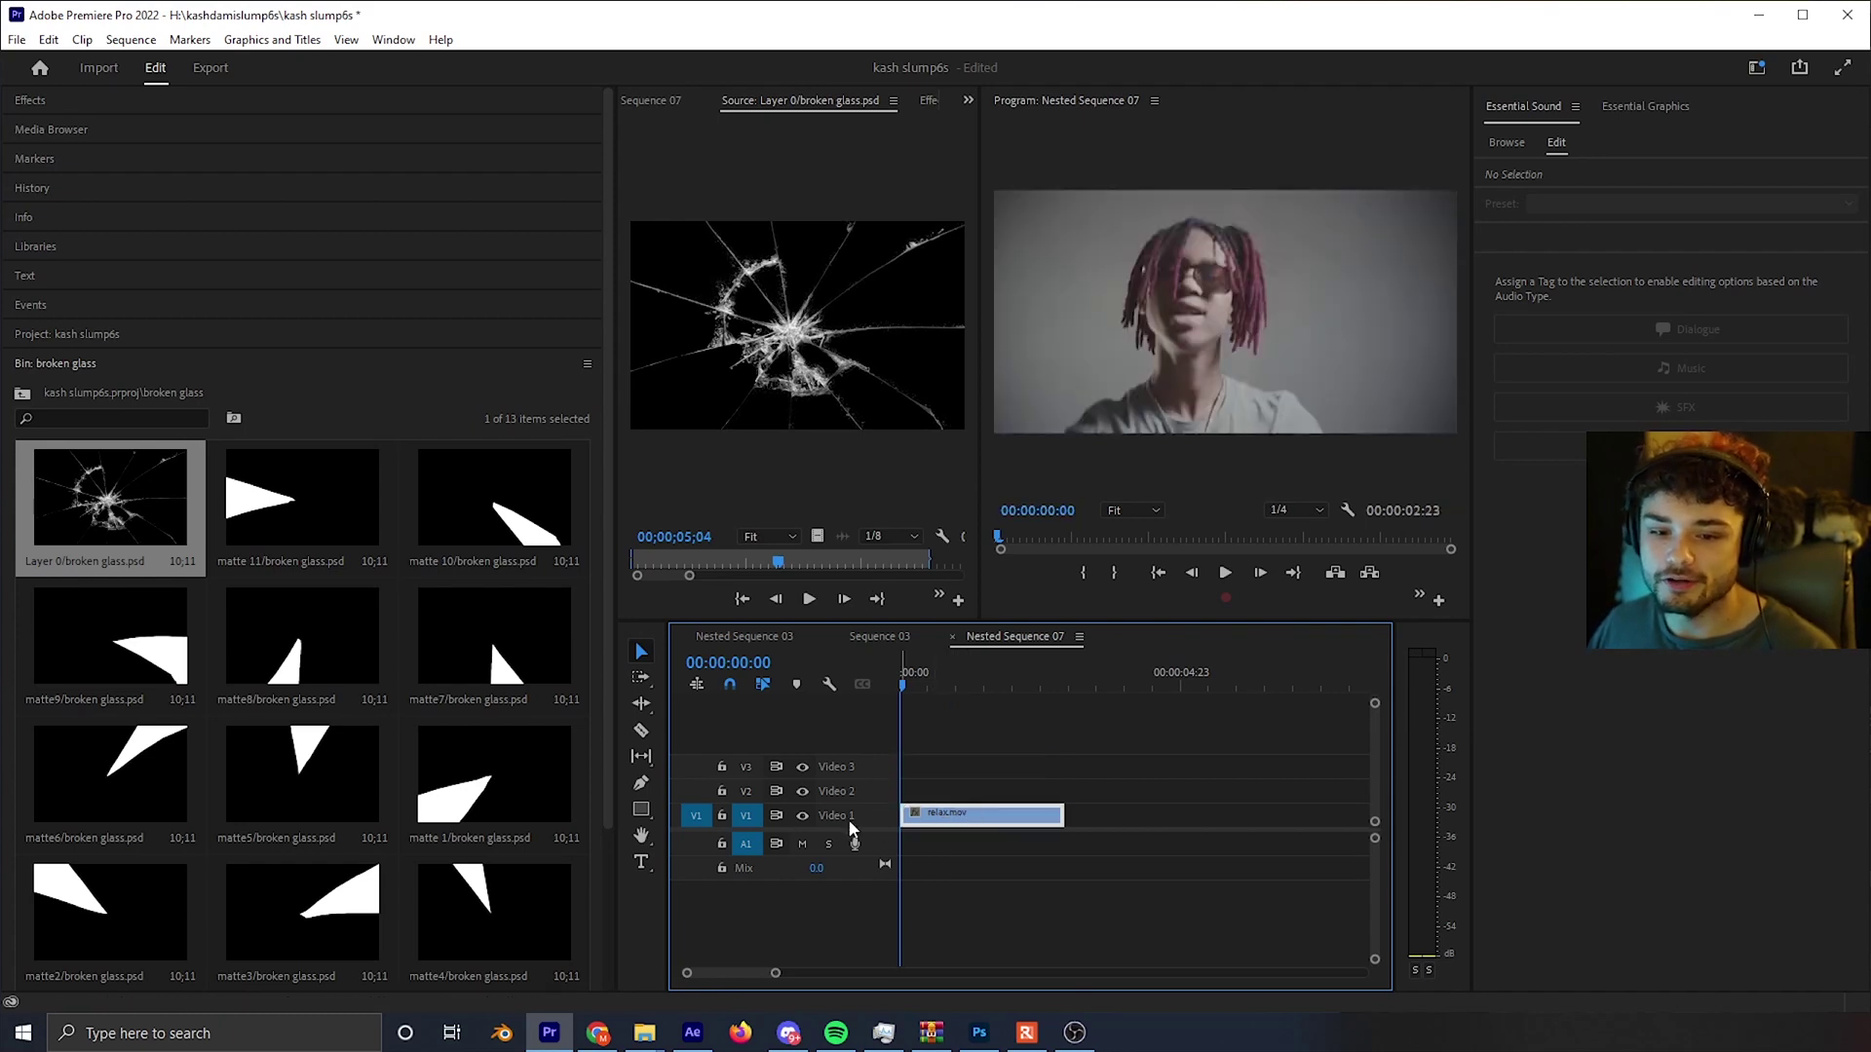
{"action": "left_click", "coordinate": [977, 789]}
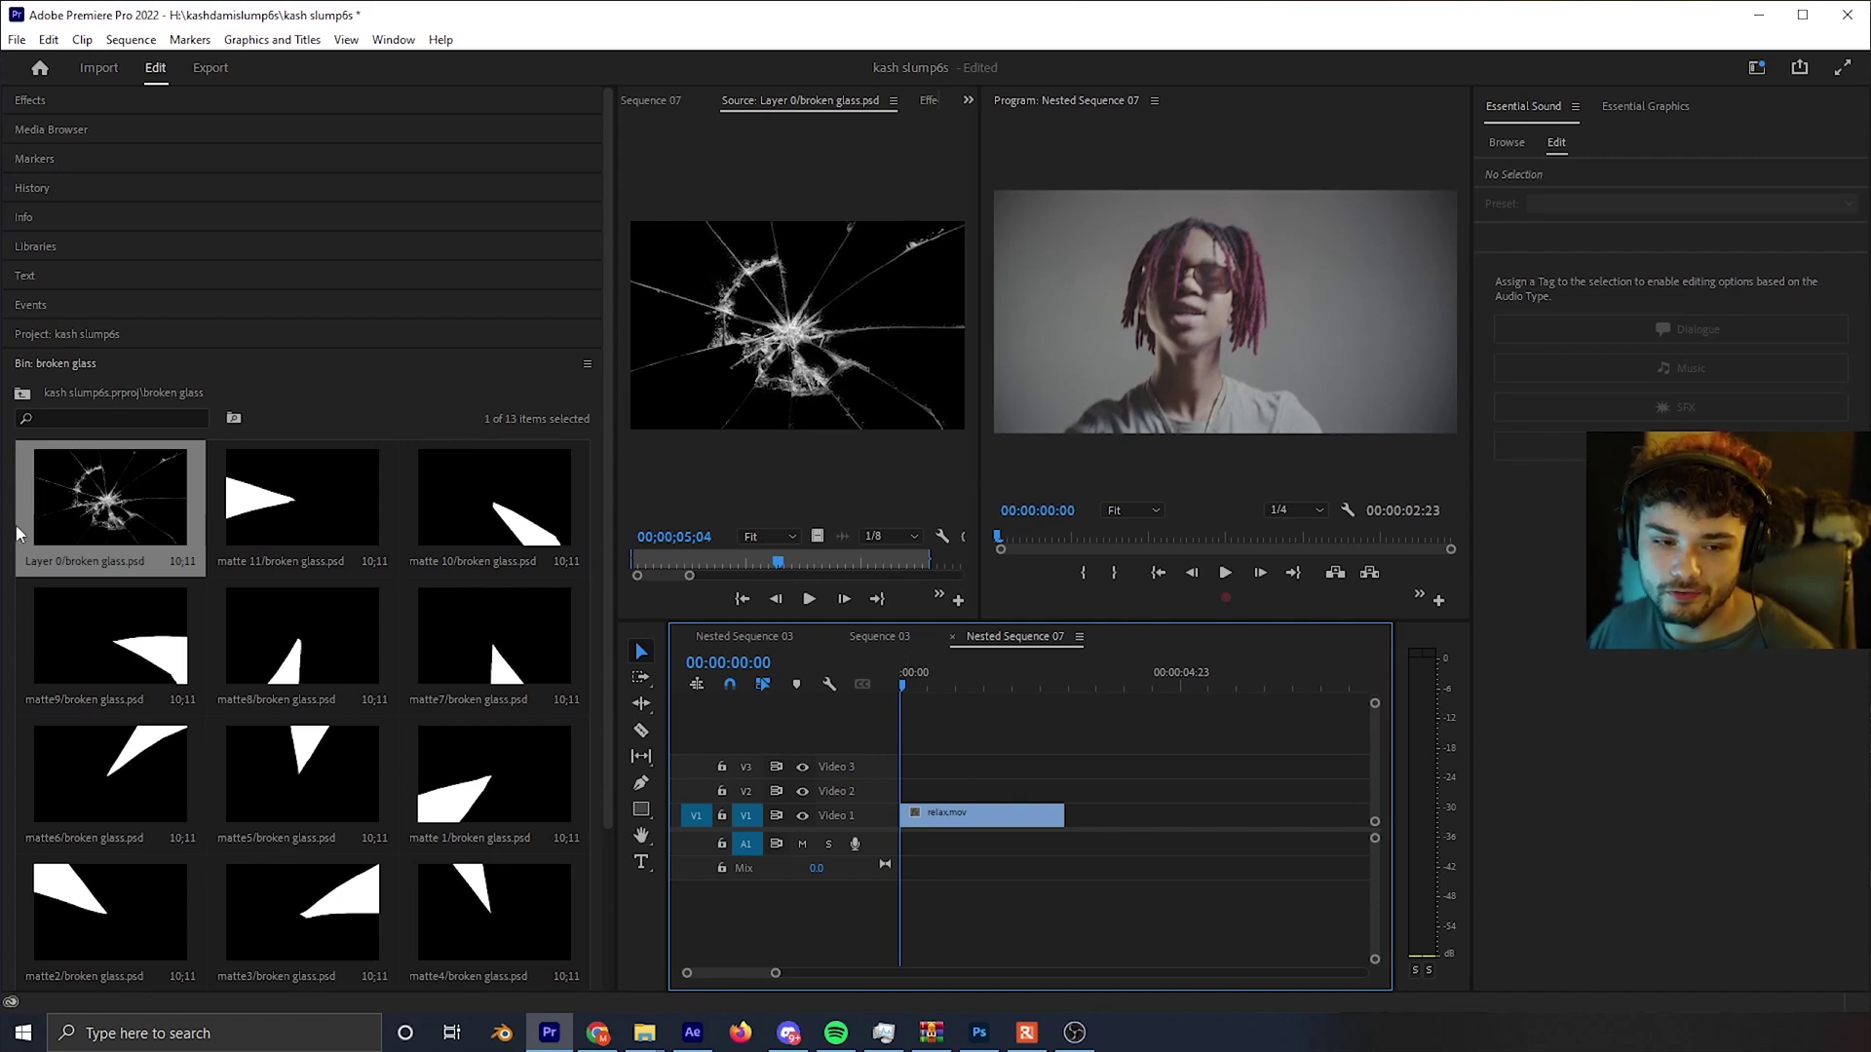
{"action": "left_click_drag", "start_coordinate": [59, 512], "coordinate": [985, 789]}
{"action": "key", "text": "space"}
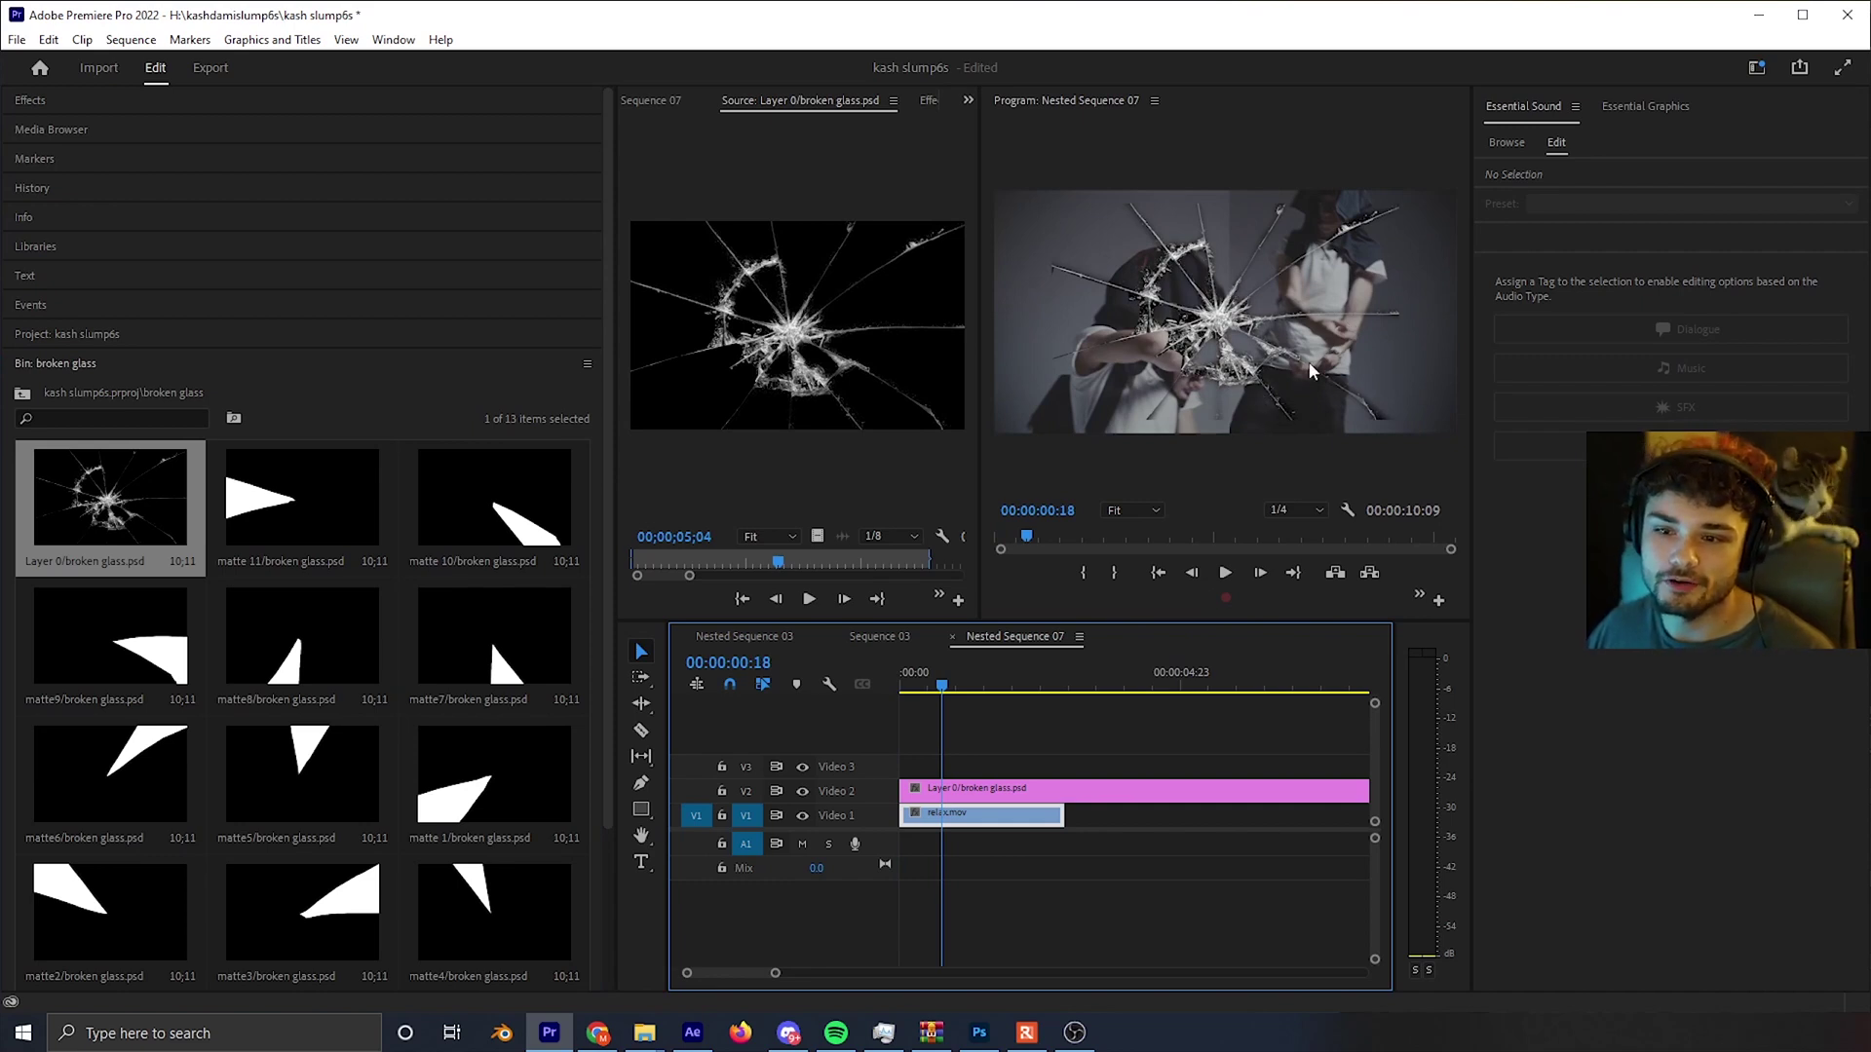
{"action": "left_click_drag", "start_coordinate": [978, 414], "coordinate": [698, 439]}
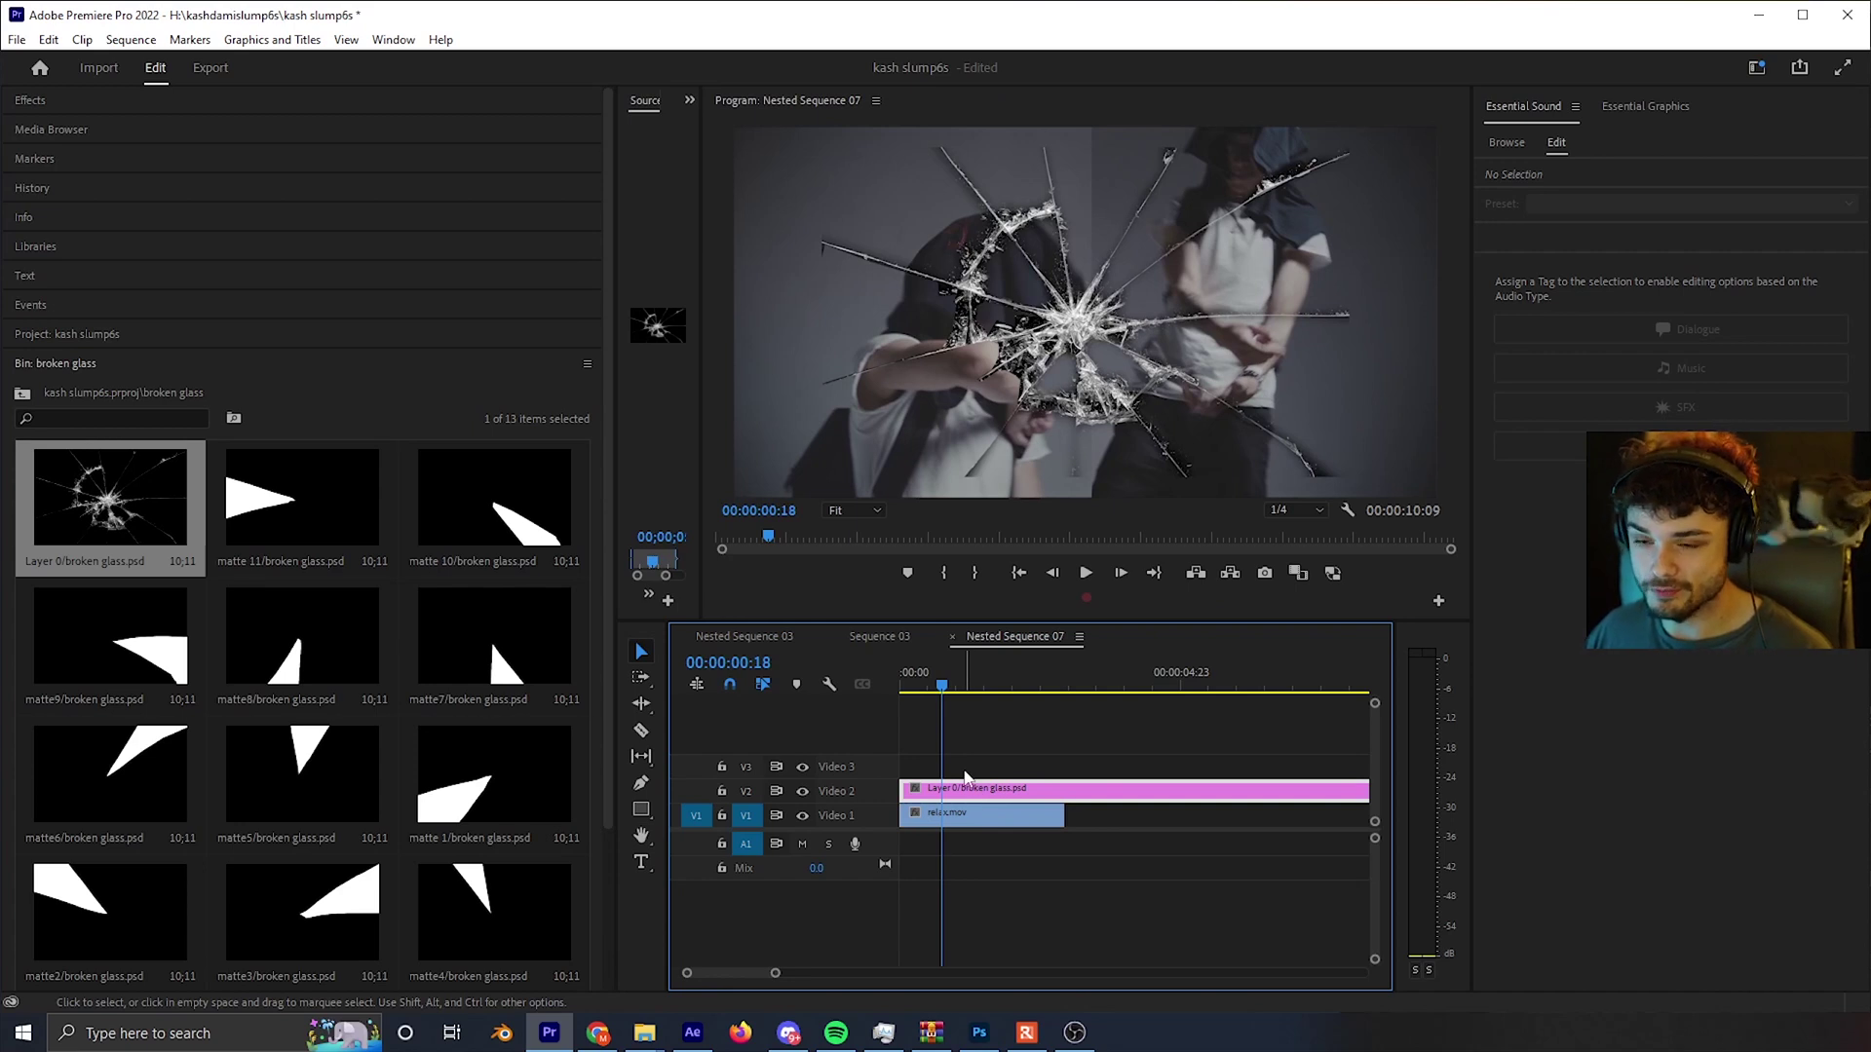
- Move the broken glass clip up to Video 4 and set it to the frame size
{"action": "left_click_drag", "start_coordinate": [972, 790], "coordinate": [973, 745]}
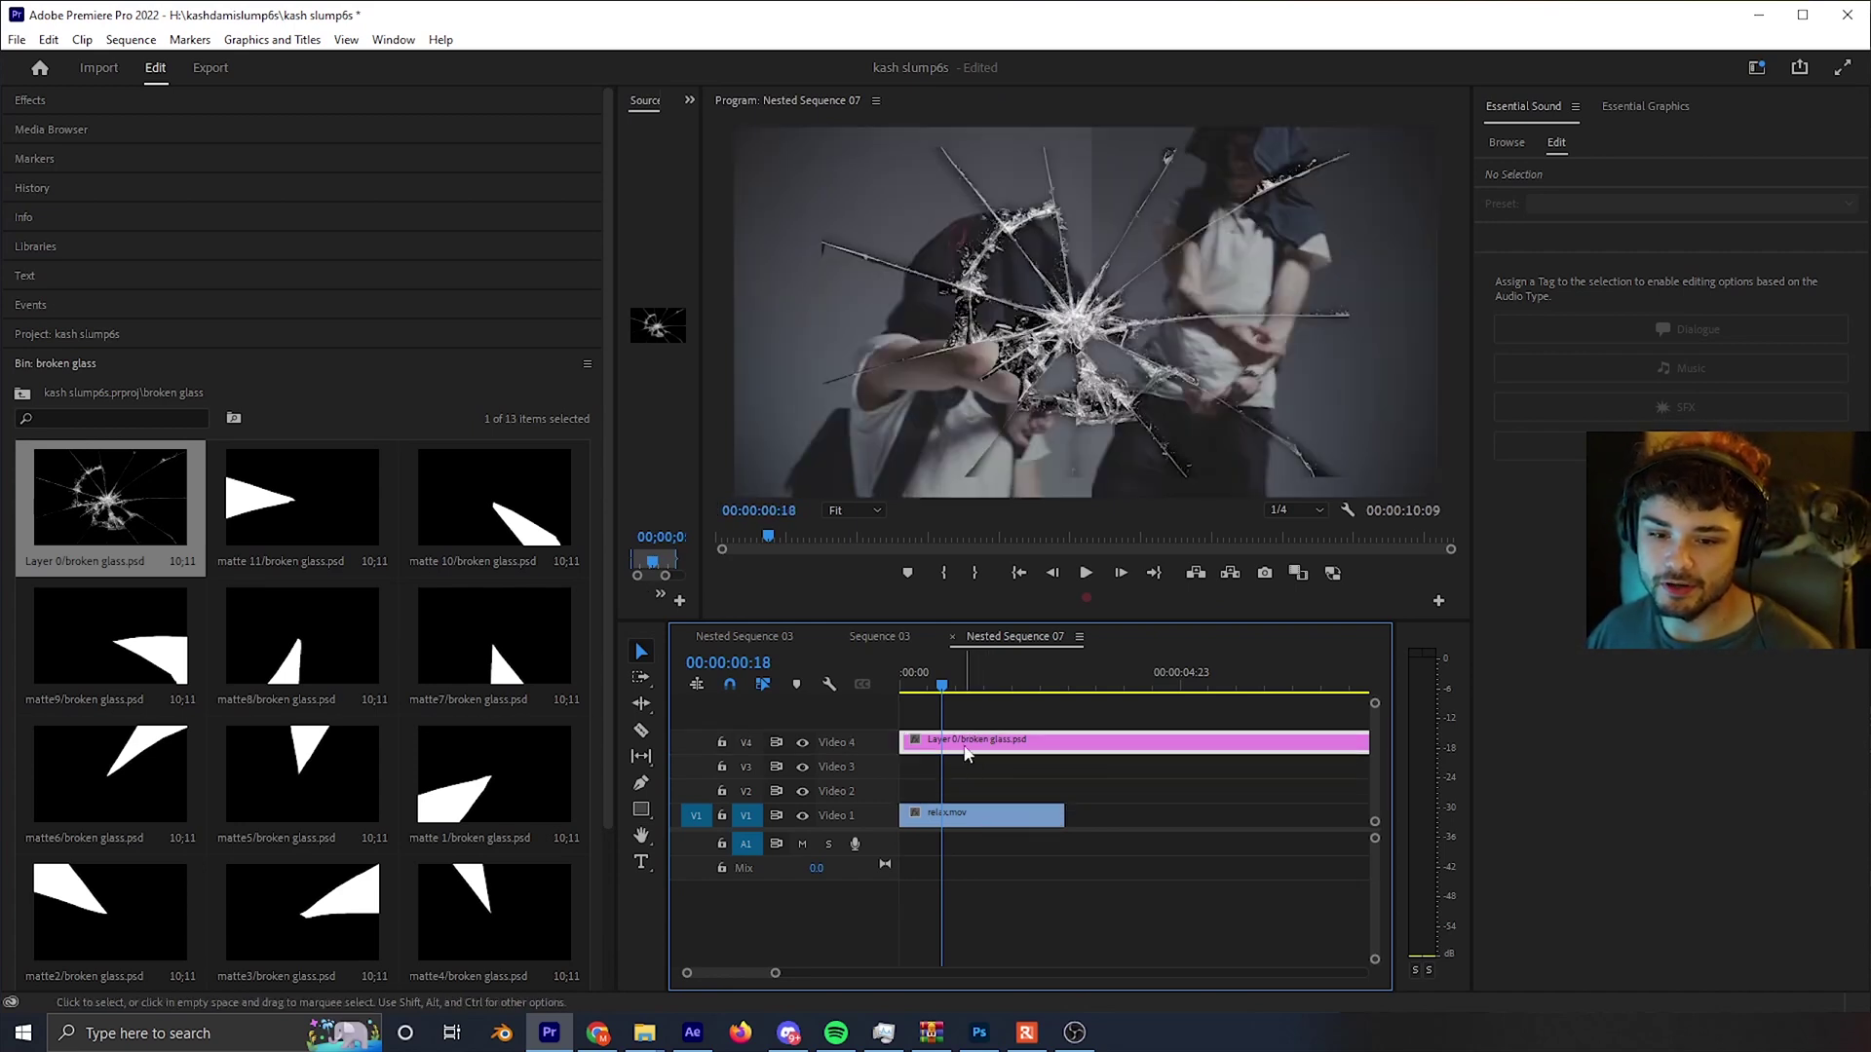
{"action": "right_click", "coordinate": [973, 749]}
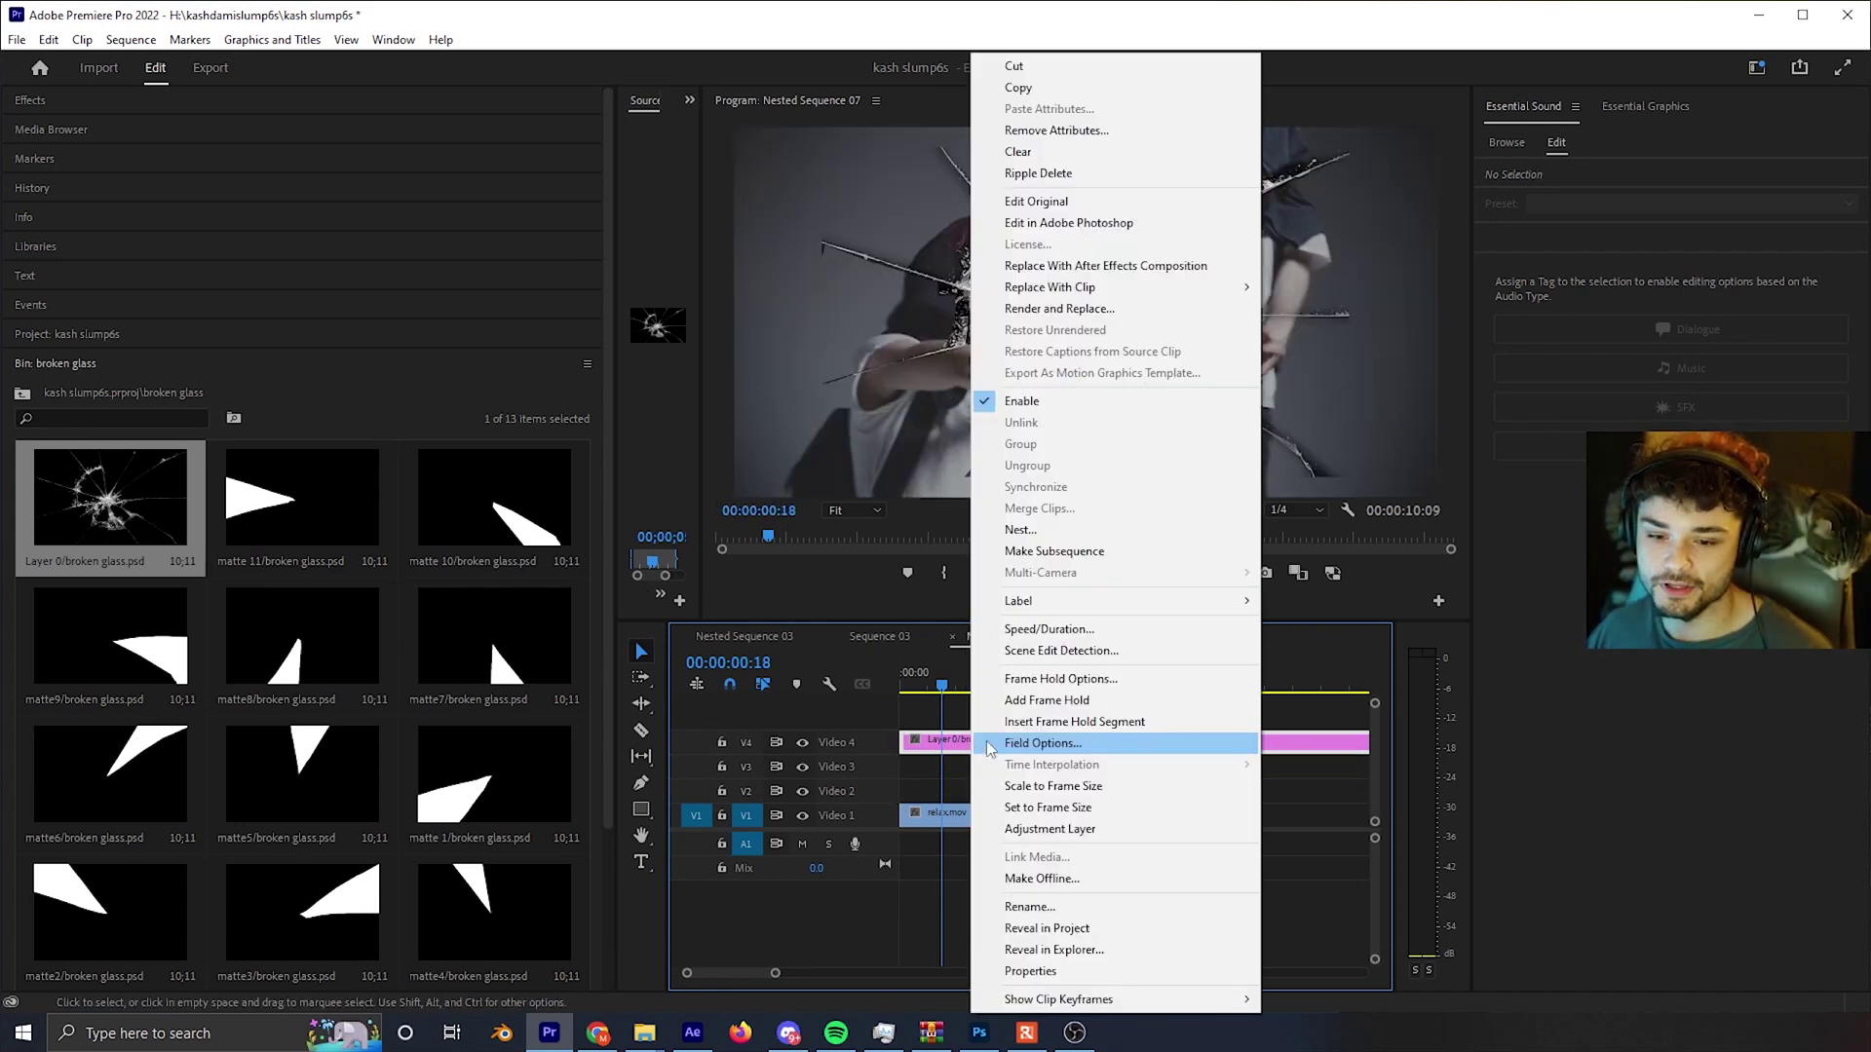
{"action": "left_click", "coordinate": [1048, 806]}
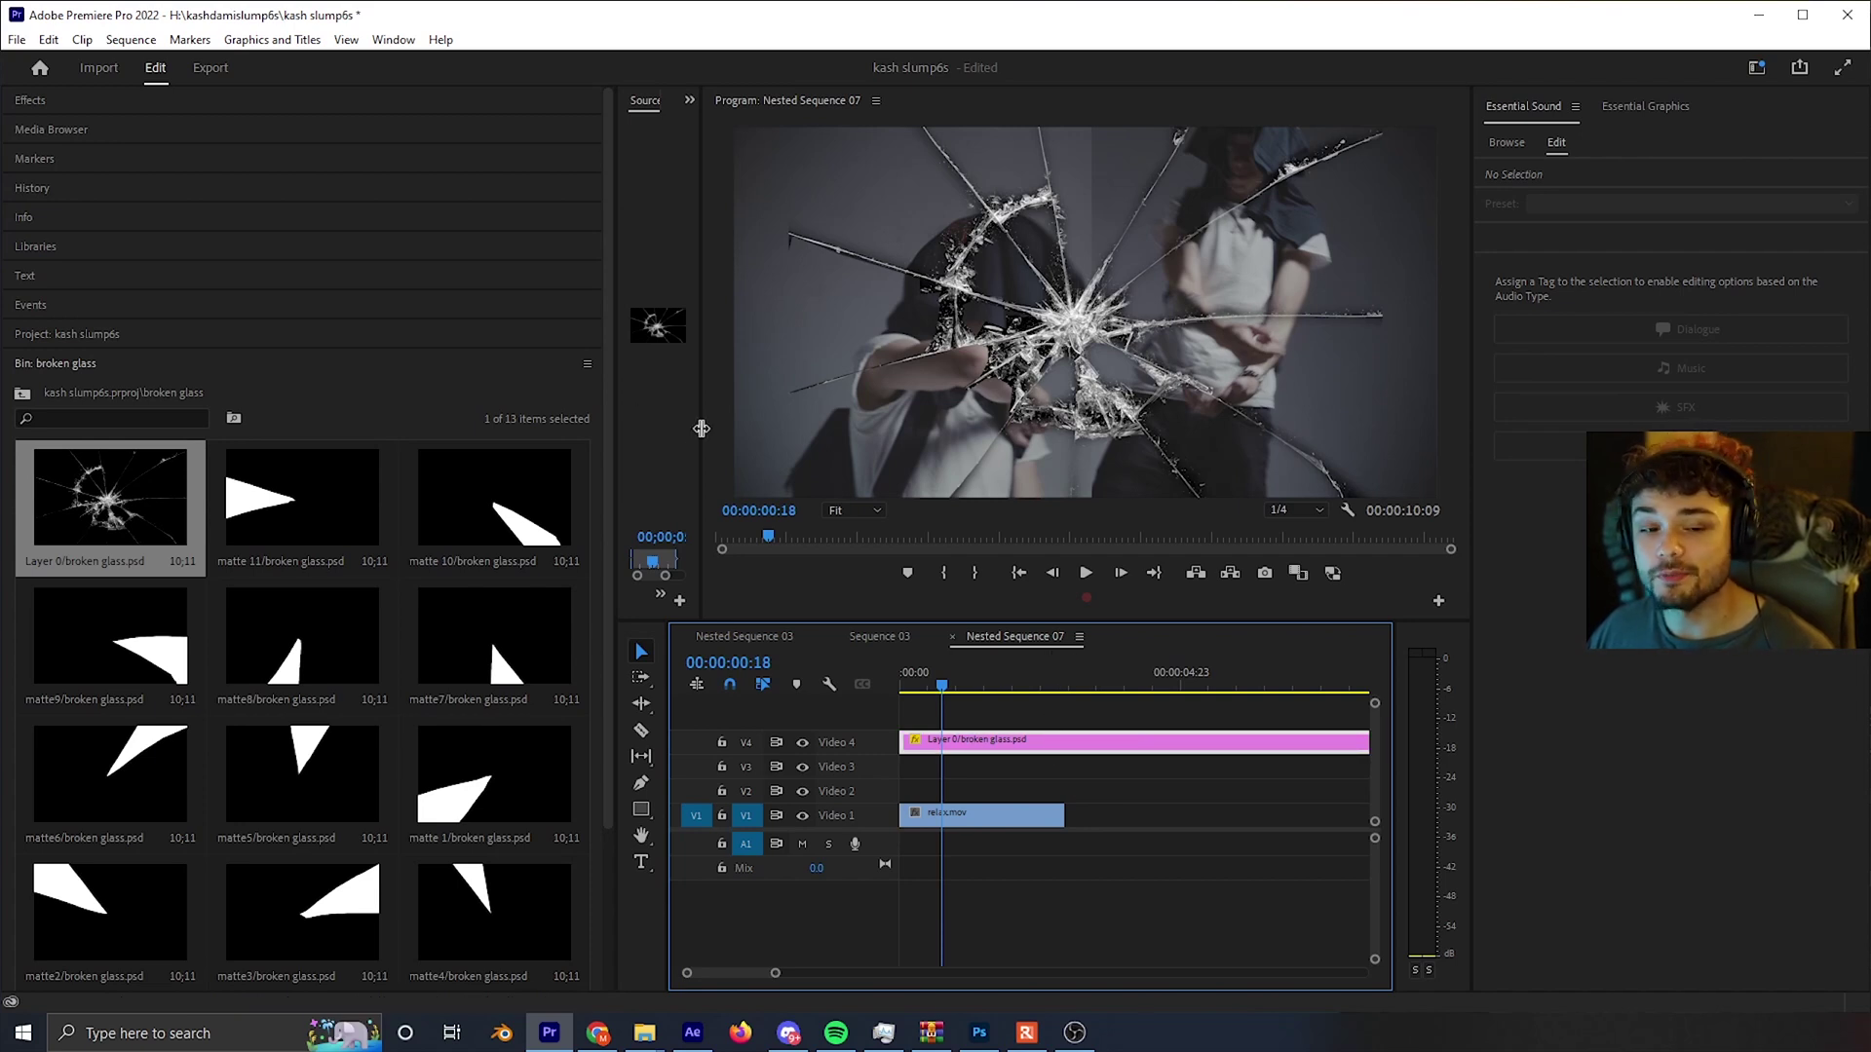
- Enlarge the effect settings area and show the Effect Controls for the broken glass clip
{"action": "left_click_drag", "start_coordinate": [702, 428], "coordinate": [1102, 225]}
{"action": "left_click_drag", "start_coordinate": [616, 351], "coordinate": [242, 292]}
{"action": "left_click", "coordinate": [947, 101]}
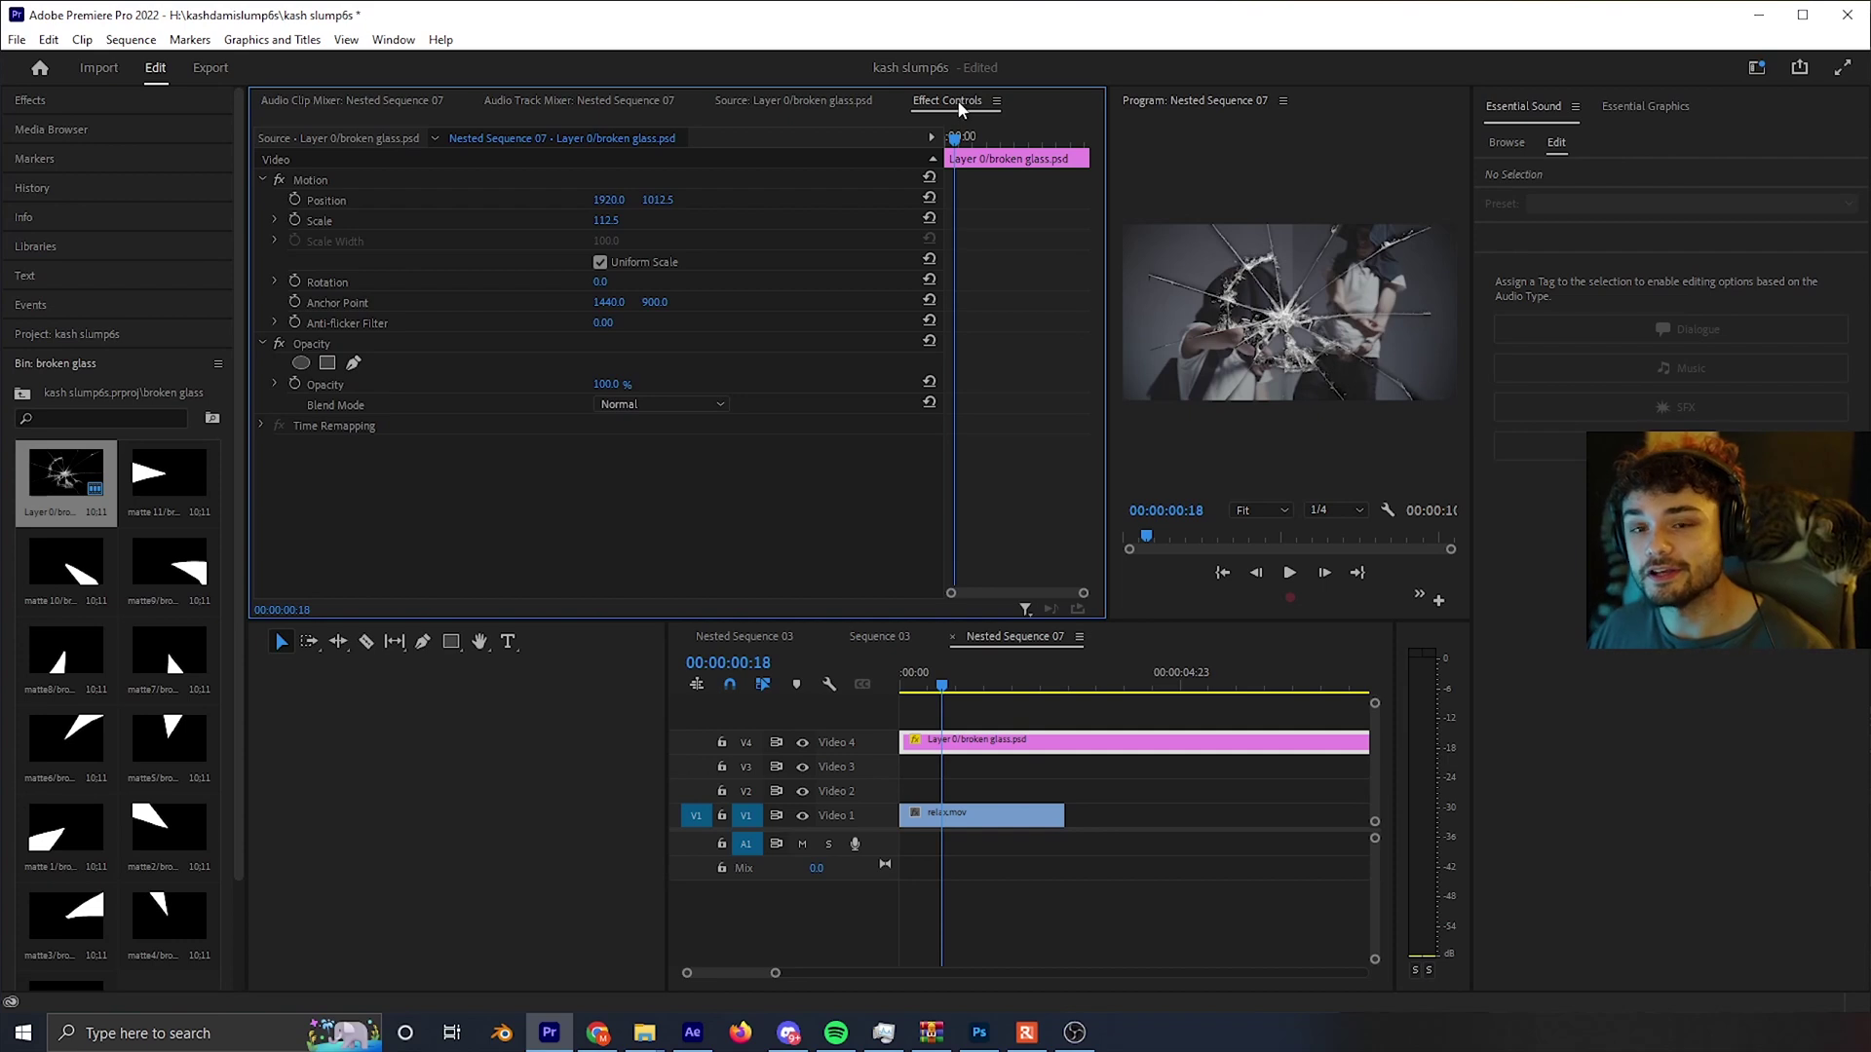
{"action": "left_click", "coordinate": [410, 41]}
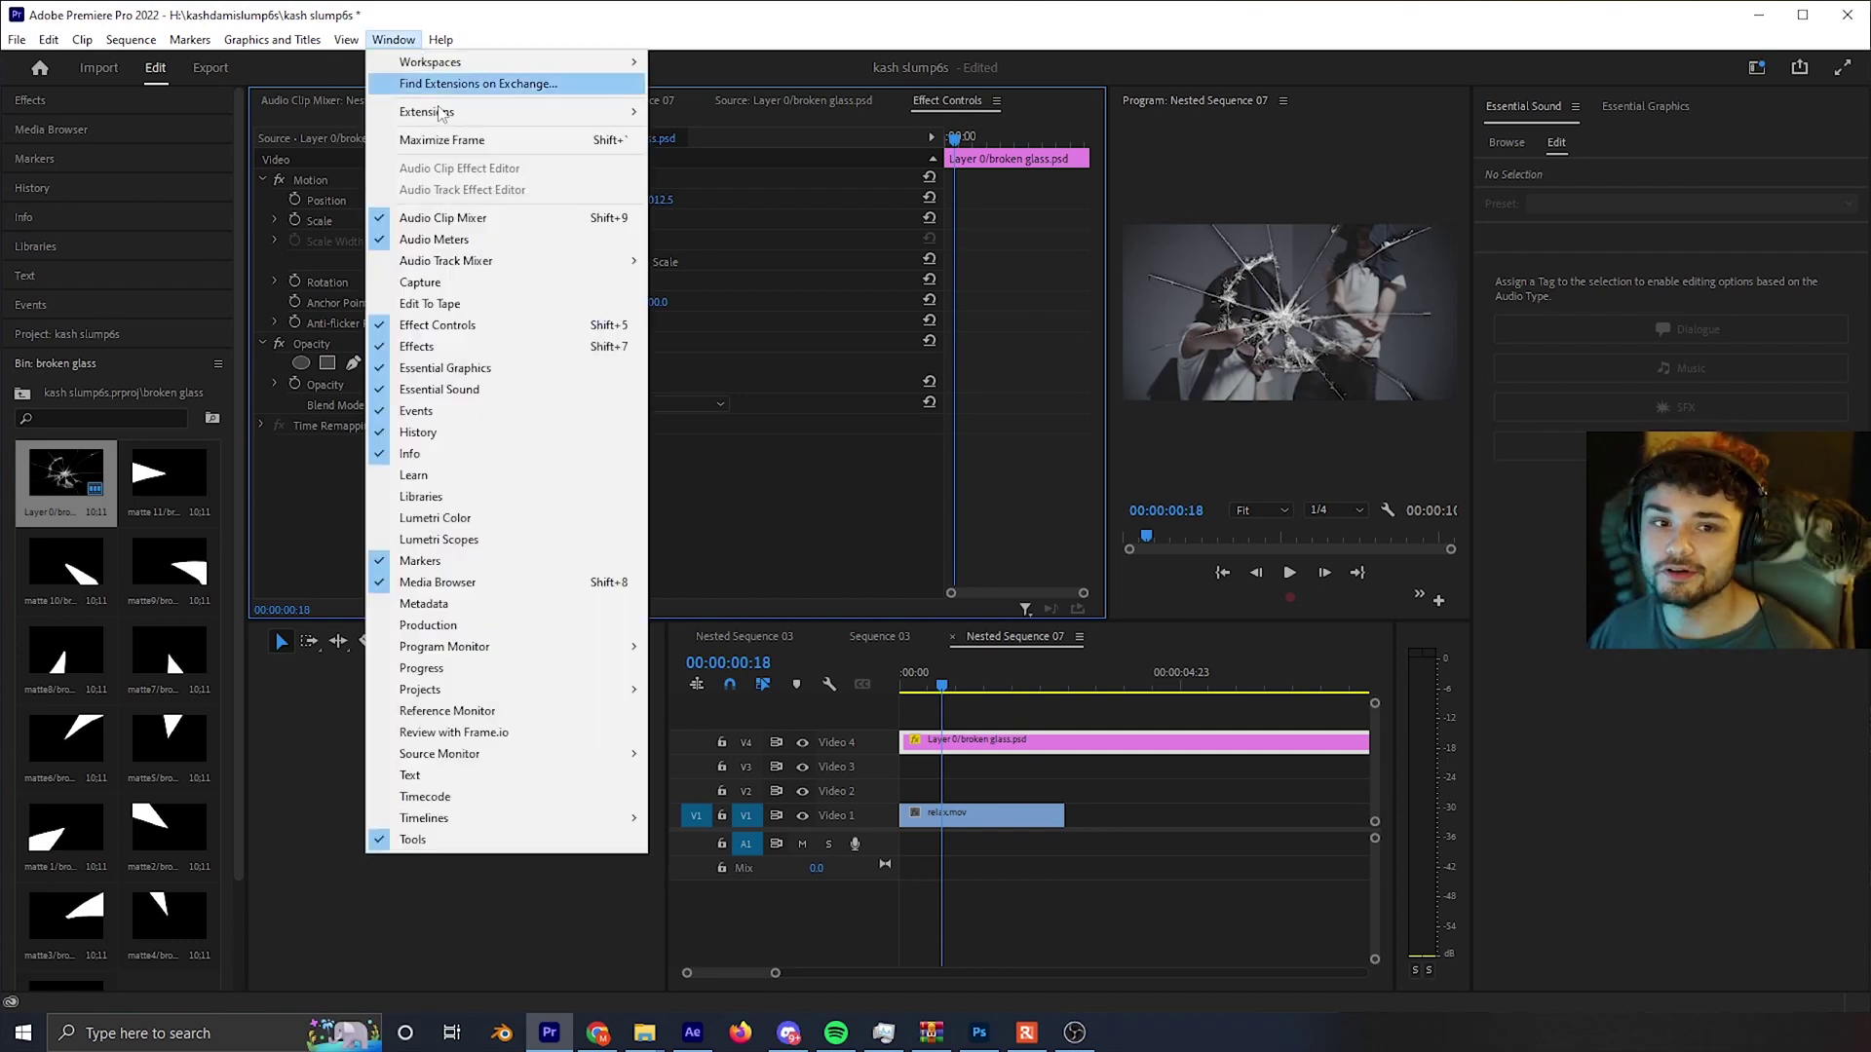
{"action": "left_click", "coordinate": [481, 326]}
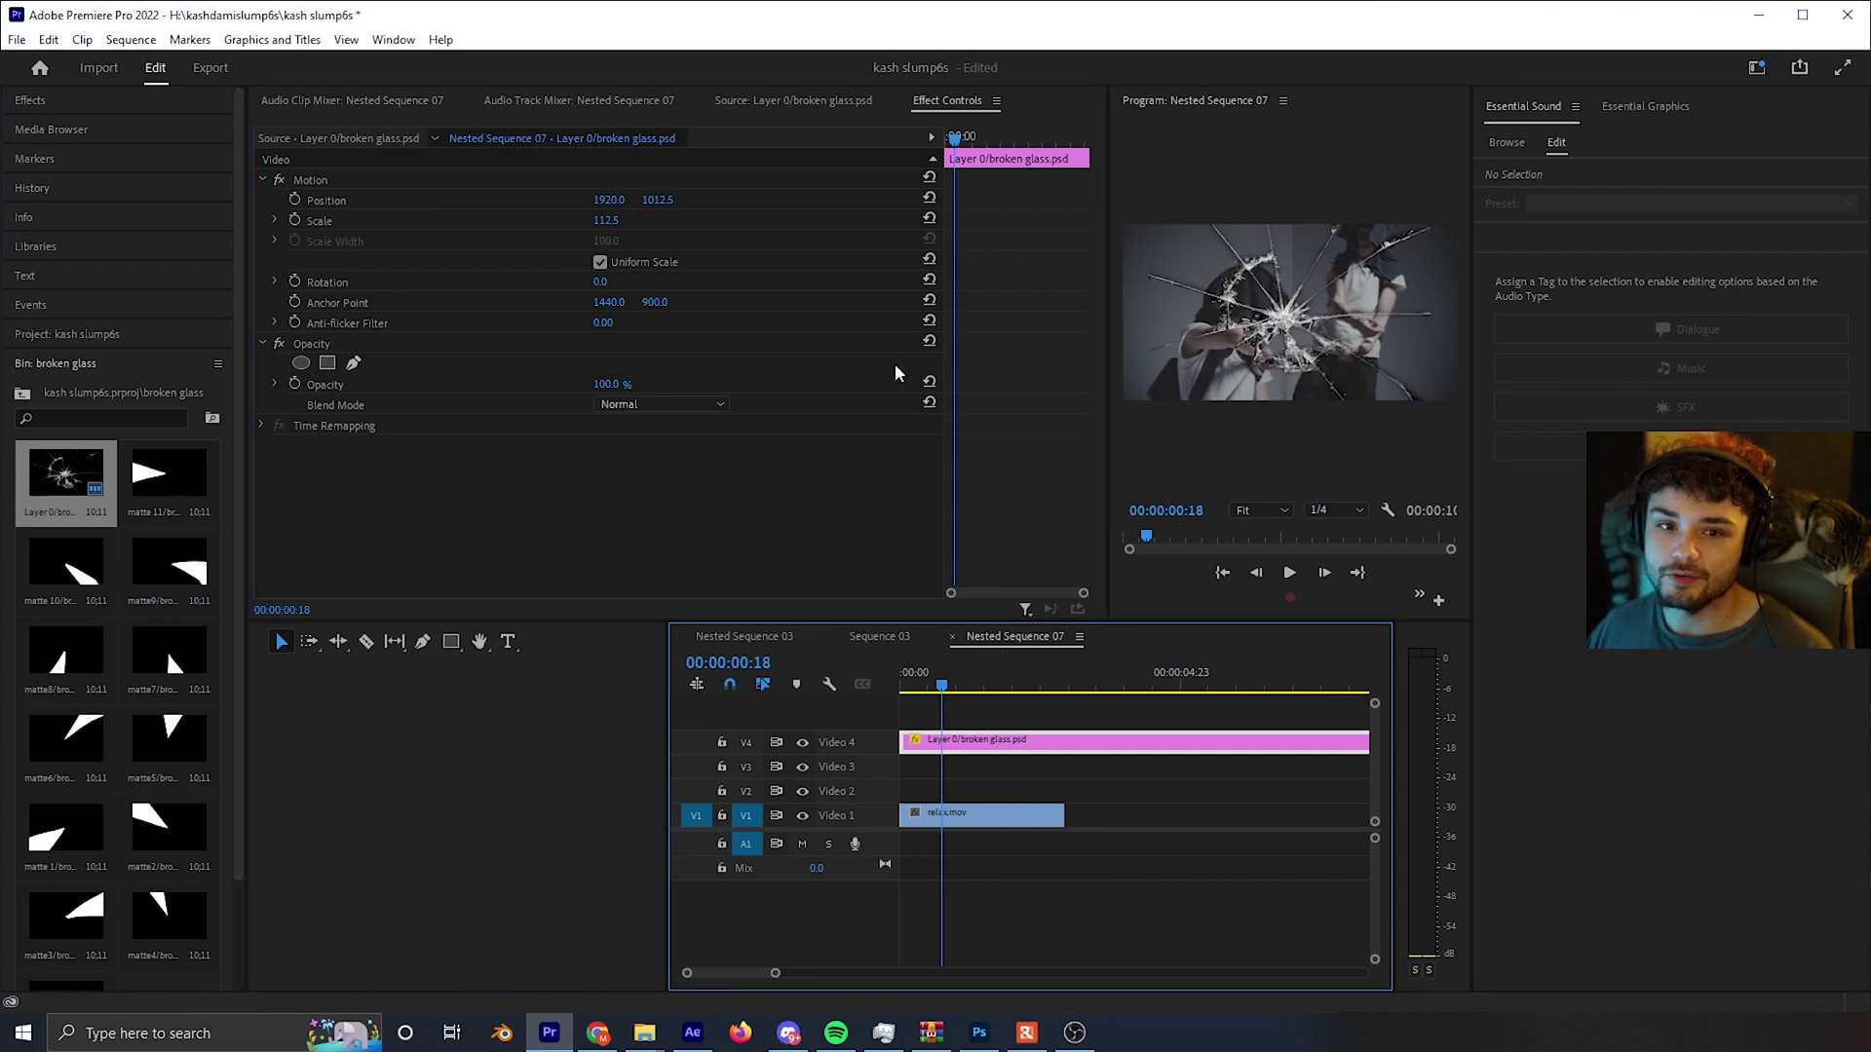
- Set the broken glass clip's scale to 133.5 so the cracks reach the frame edges
{"action": "left_click", "coordinate": [322, 222]}
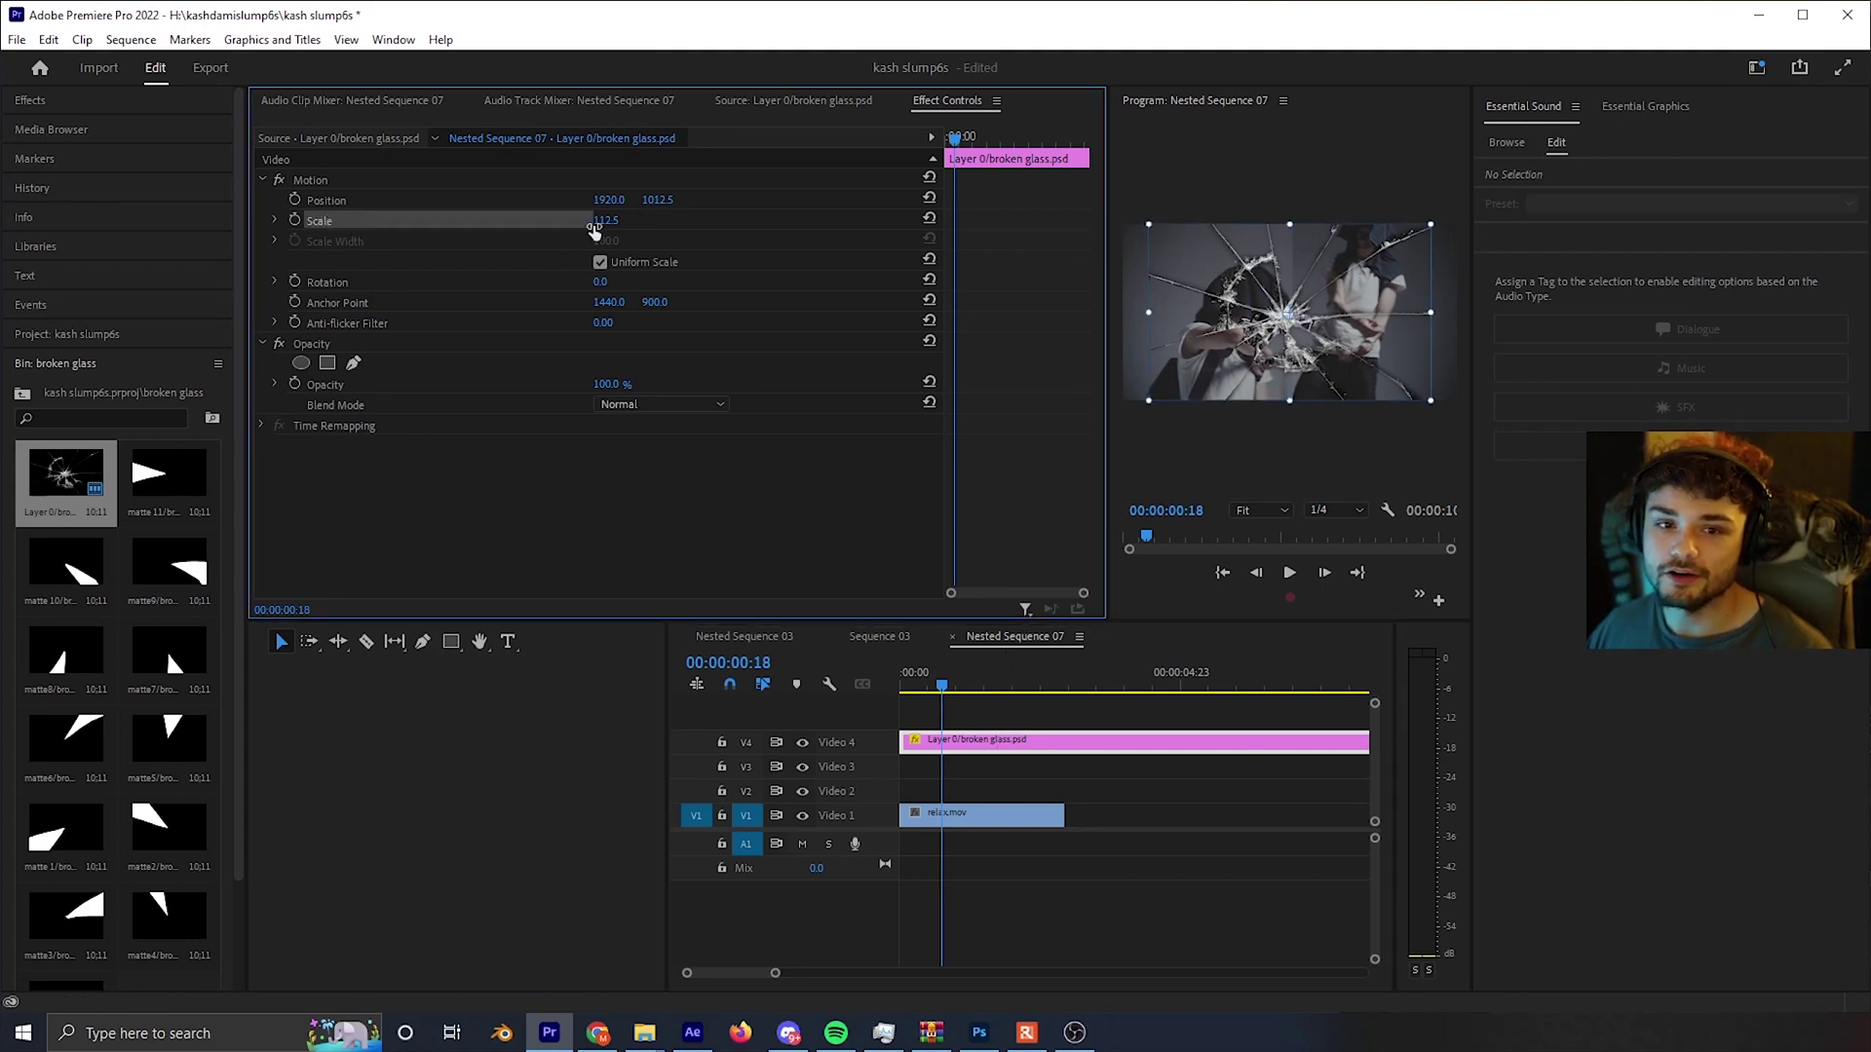
{"action": "type", "text": "135.5"}
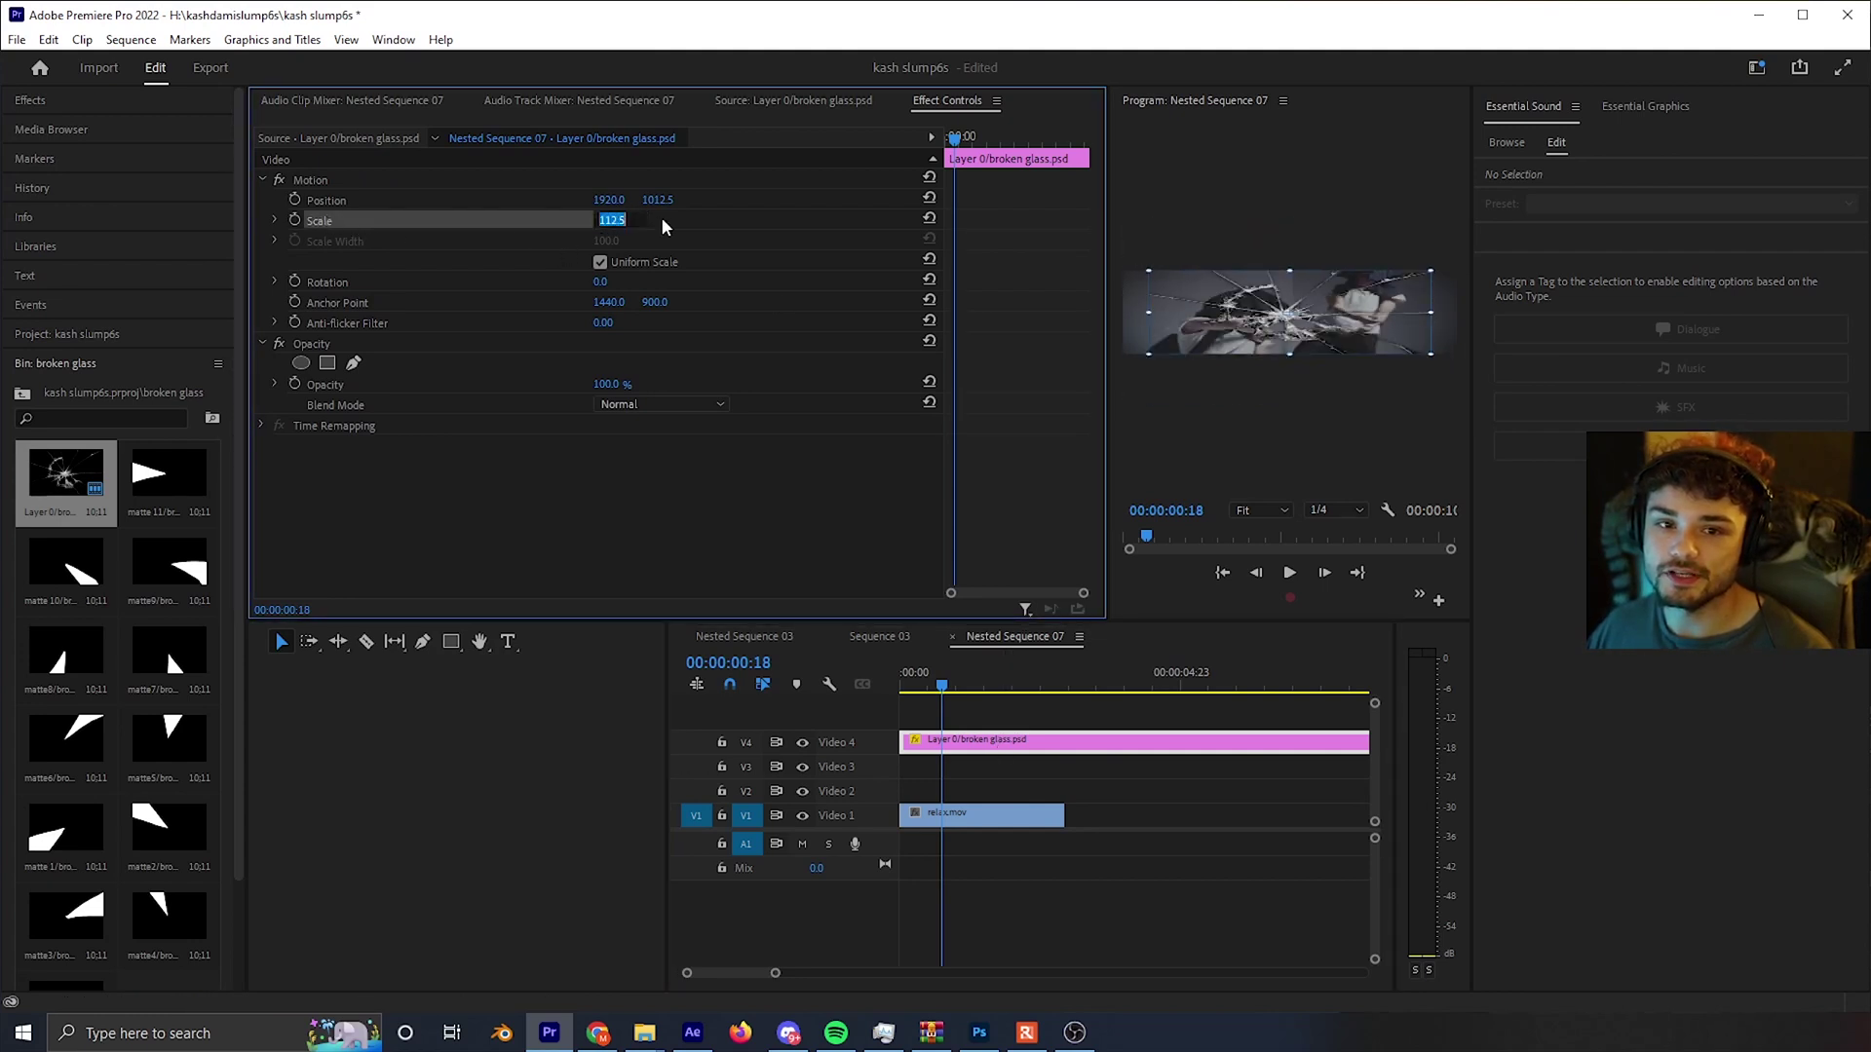
{"action": "key", "text": "Return"}
{"action": "left_click_drag", "start_coordinate": [628, 222], "coordinate": [628, 221]}
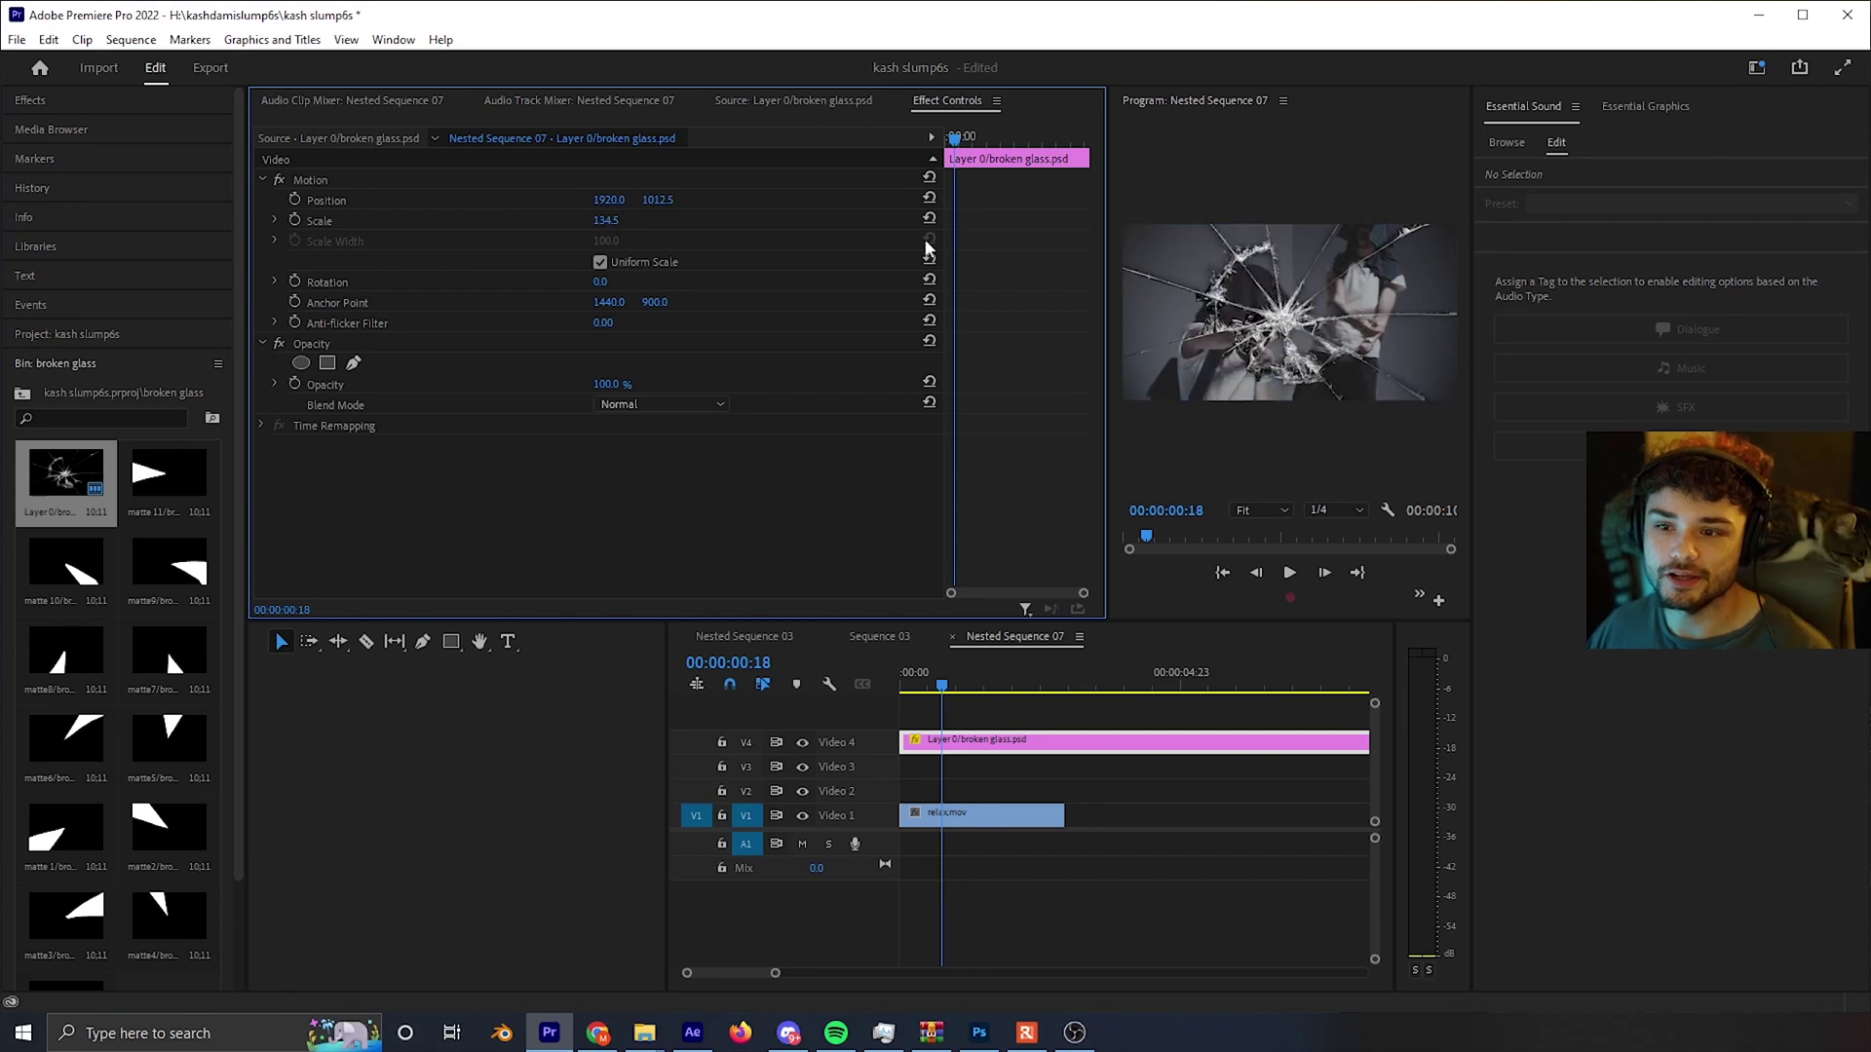
{"action": "left_click_drag", "start_coordinate": [1107, 343], "coordinate": [776, 361]}
{"action": "key", "text": "Down"}
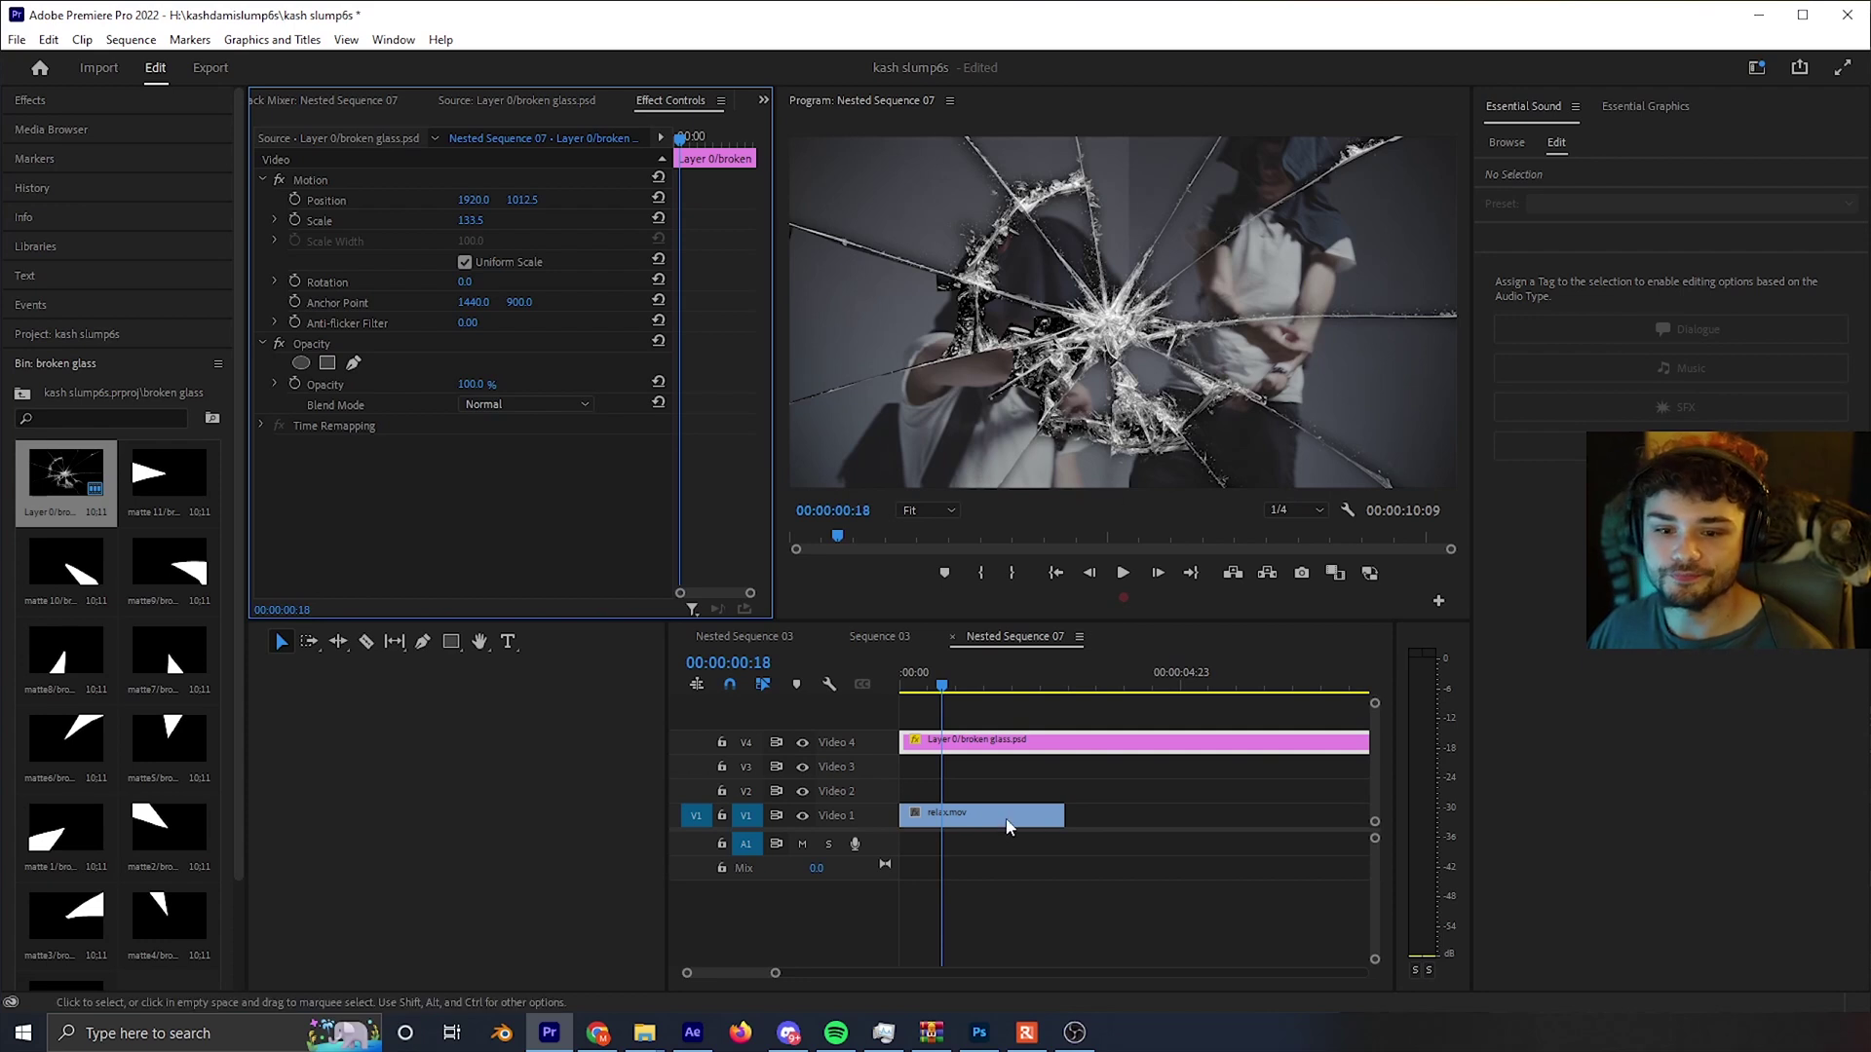
- Try the Lighten, Color Dodge, Linear Dodge (Add) and Lighter Color blend modes on the broken glass clip
{"action": "left_click", "coordinate": [970, 774]}
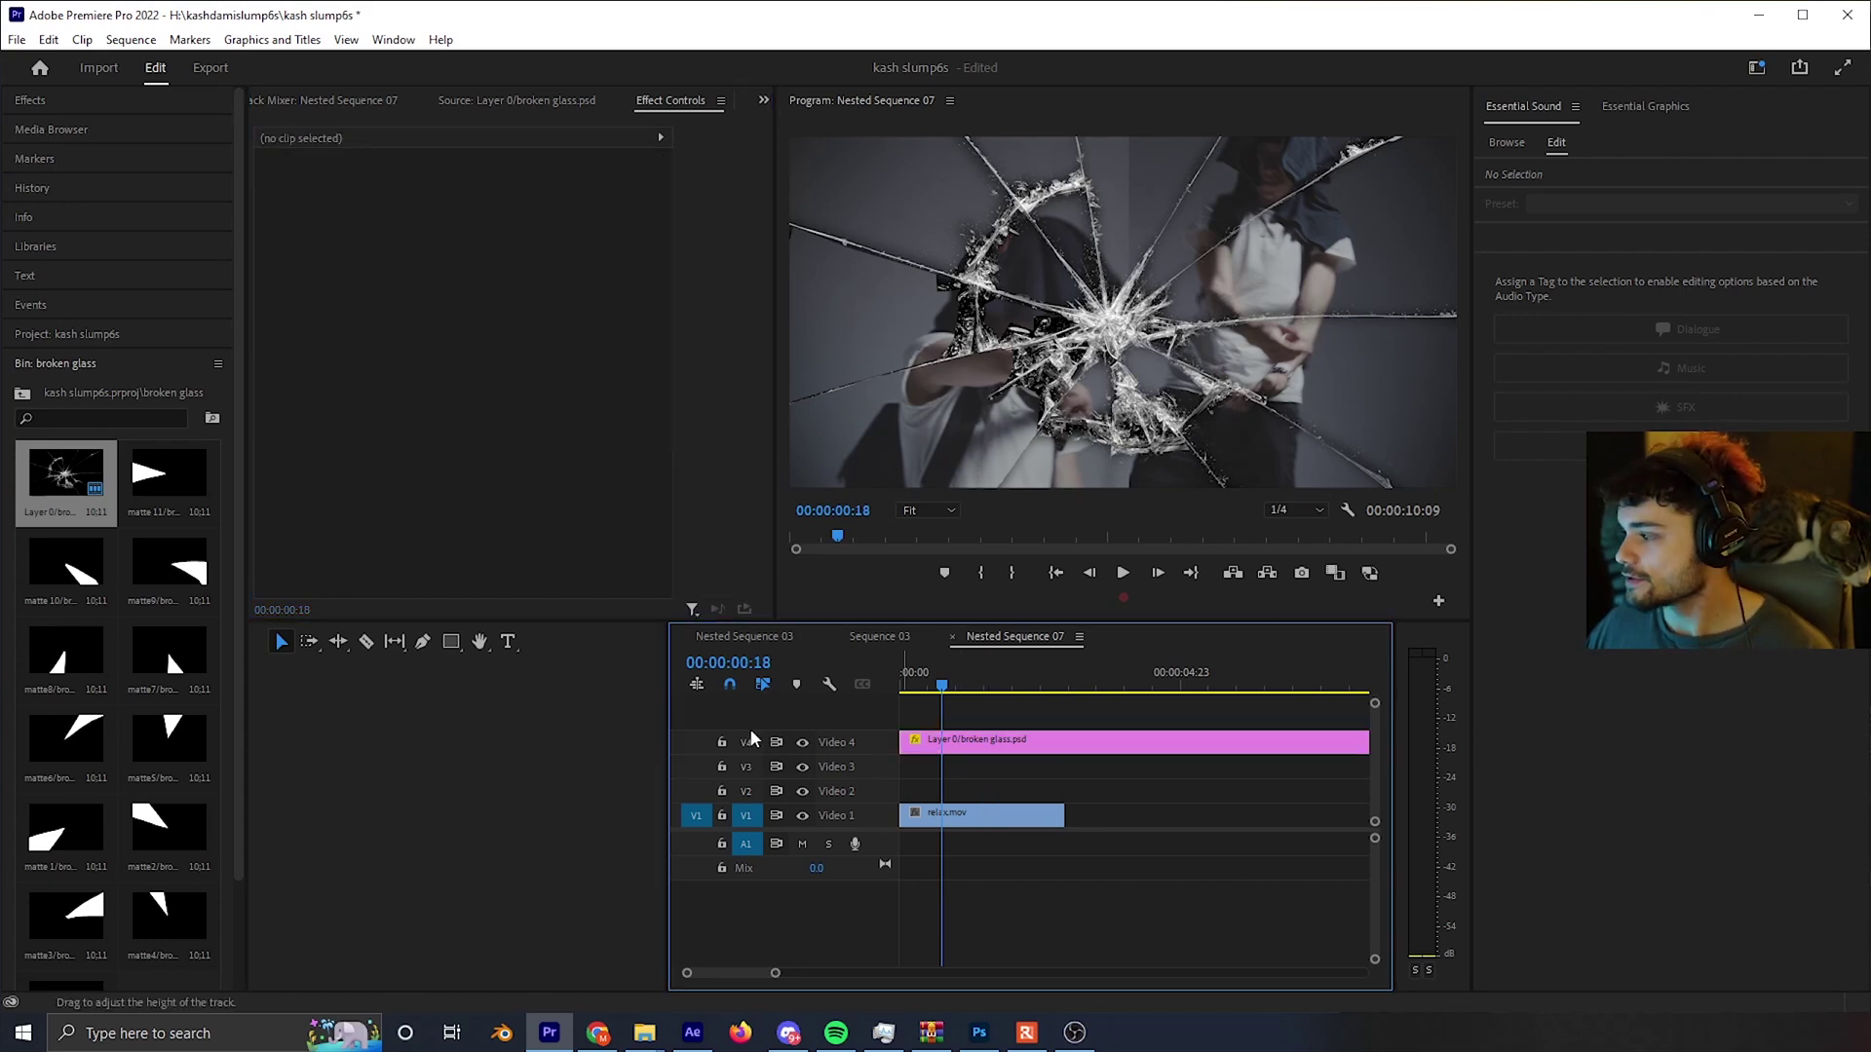
{"action": "left_click", "coordinate": [970, 741]}
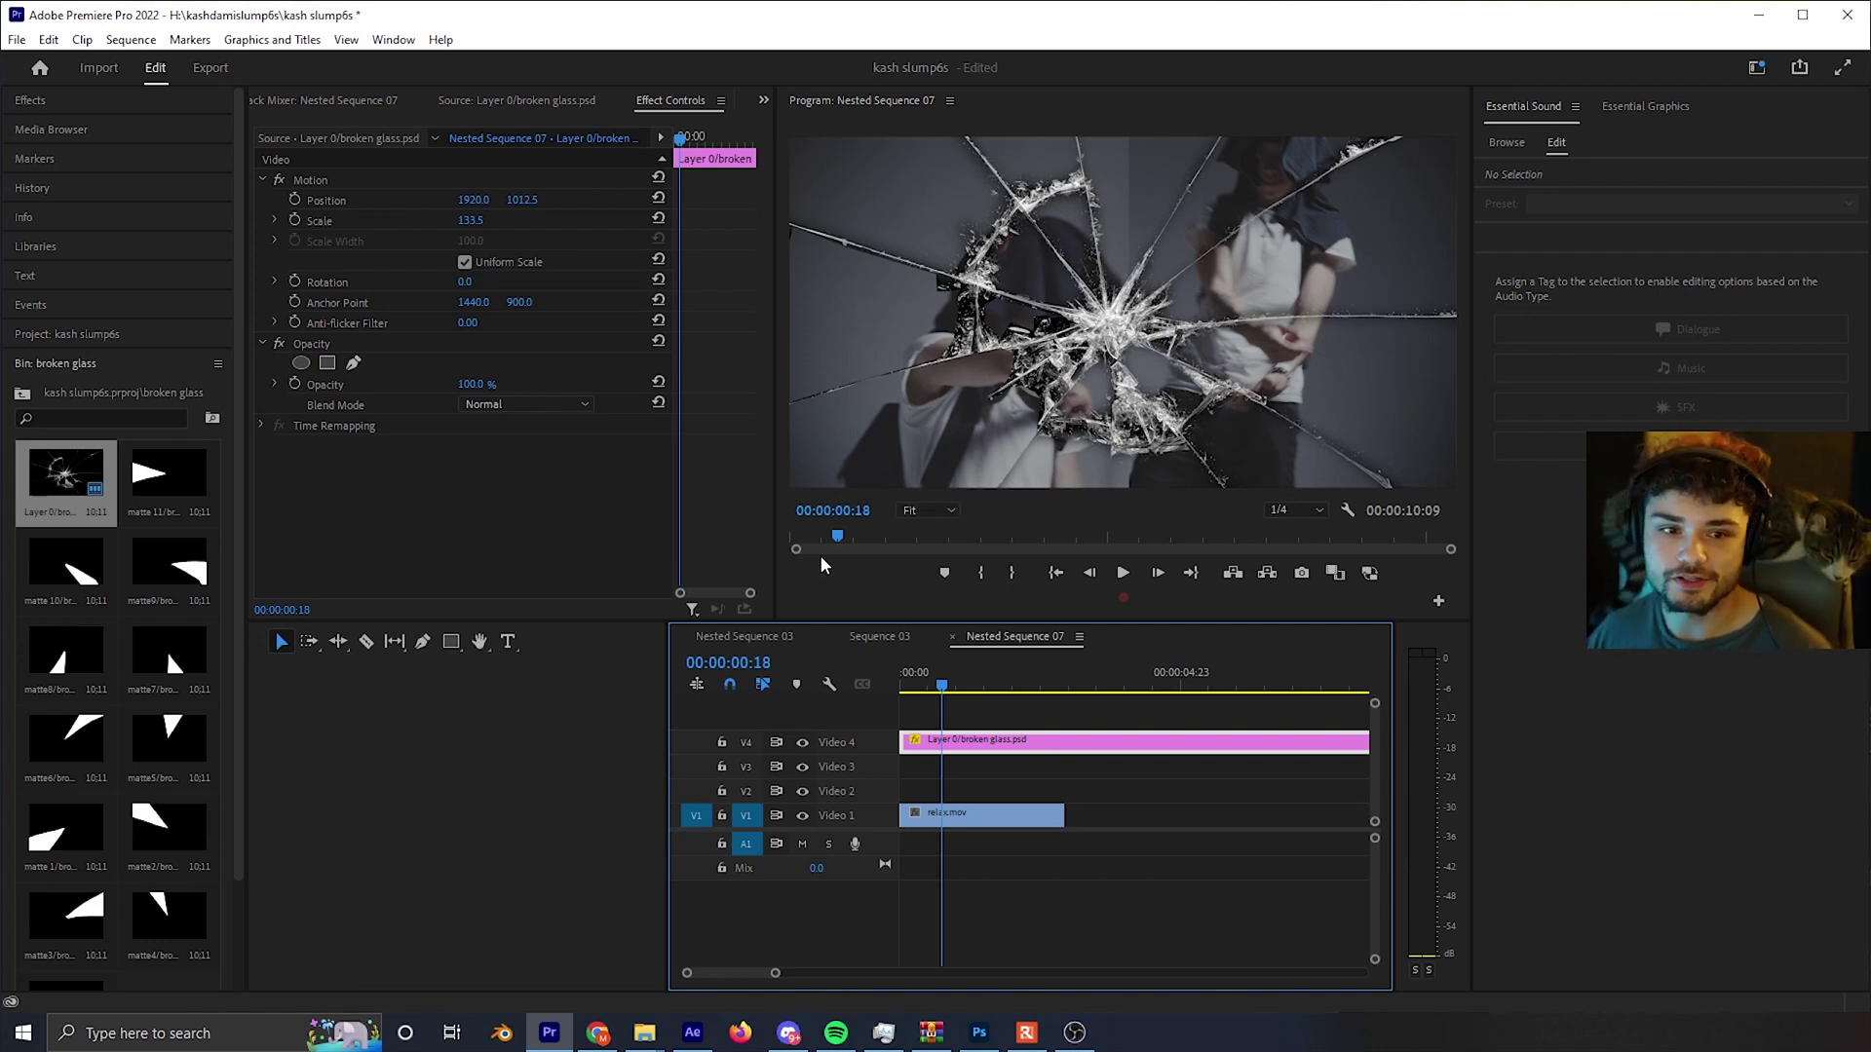
{"action": "left_click", "coordinate": [534, 408]}
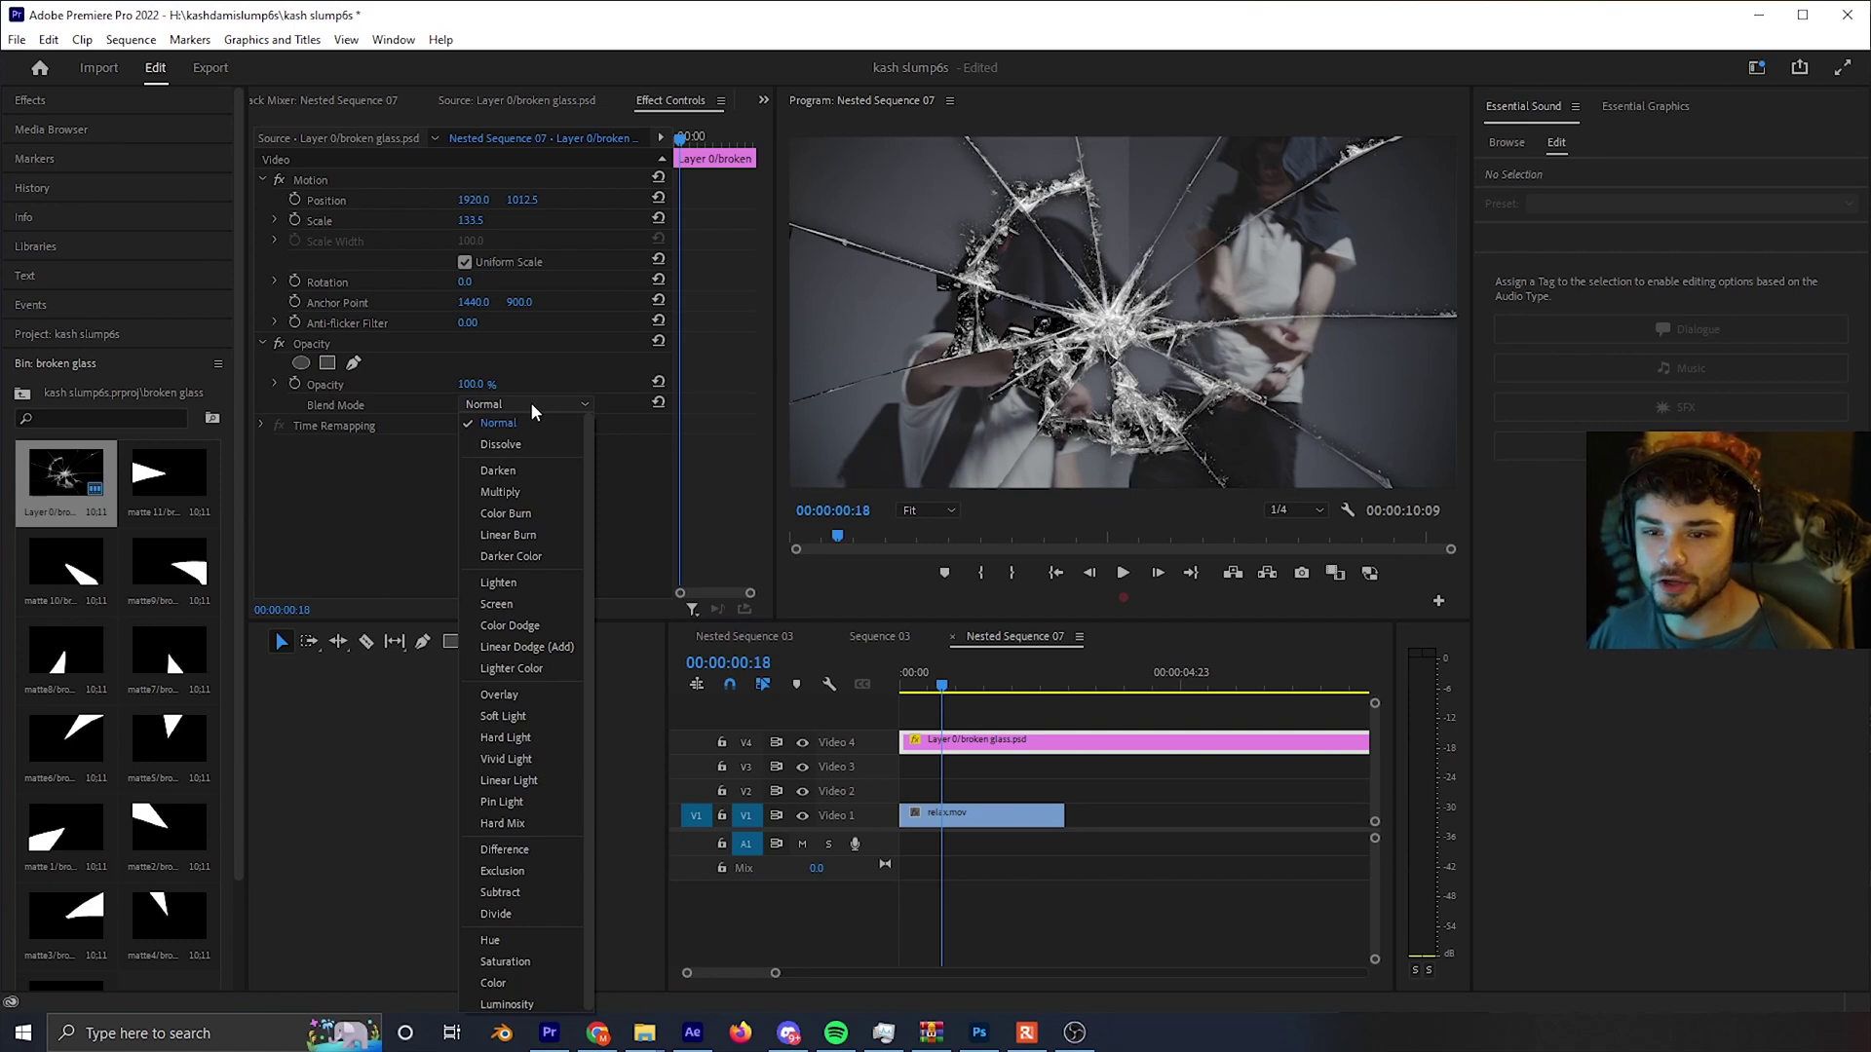
{"action": "left_click", "coordinate": [370, 409]}
{"action": "left_click", "coordinate": [507, 405]}
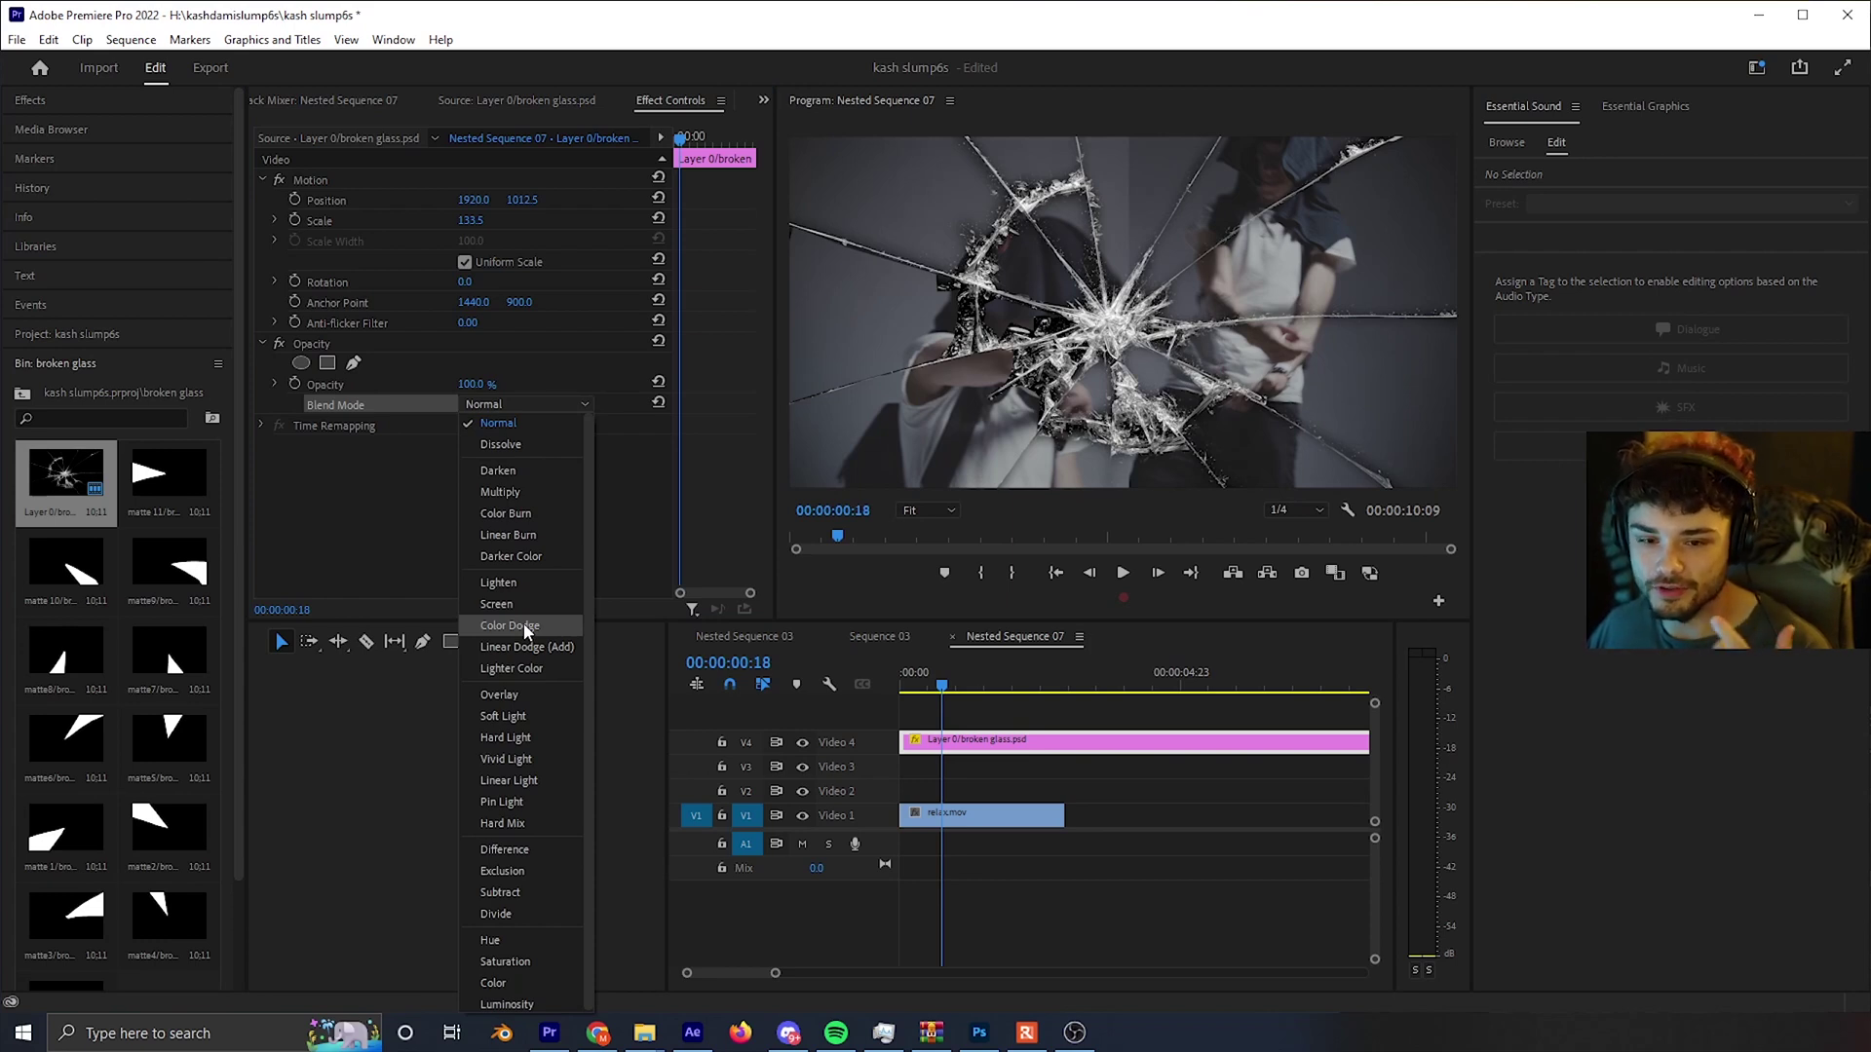
{"action": "left_click", "coordinate": [514, 581]}
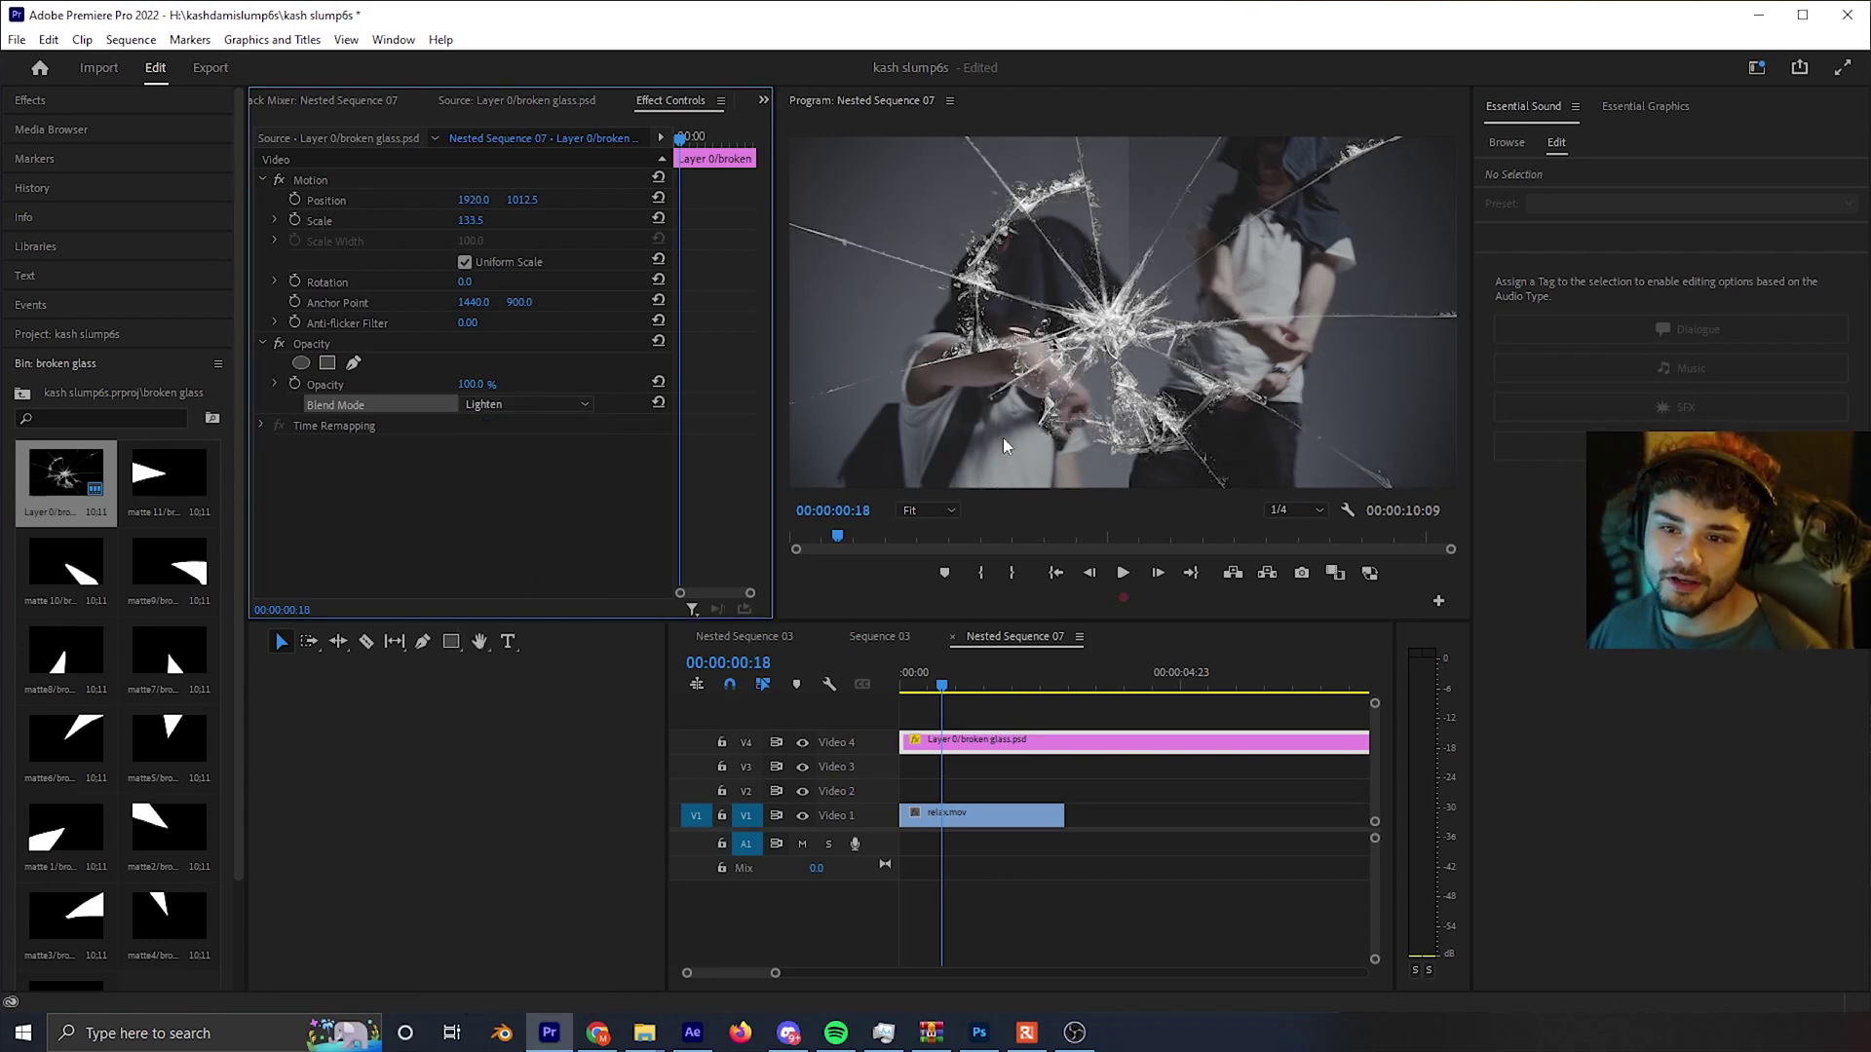
{"action": "left_click", "coordinate": [526, 405]}
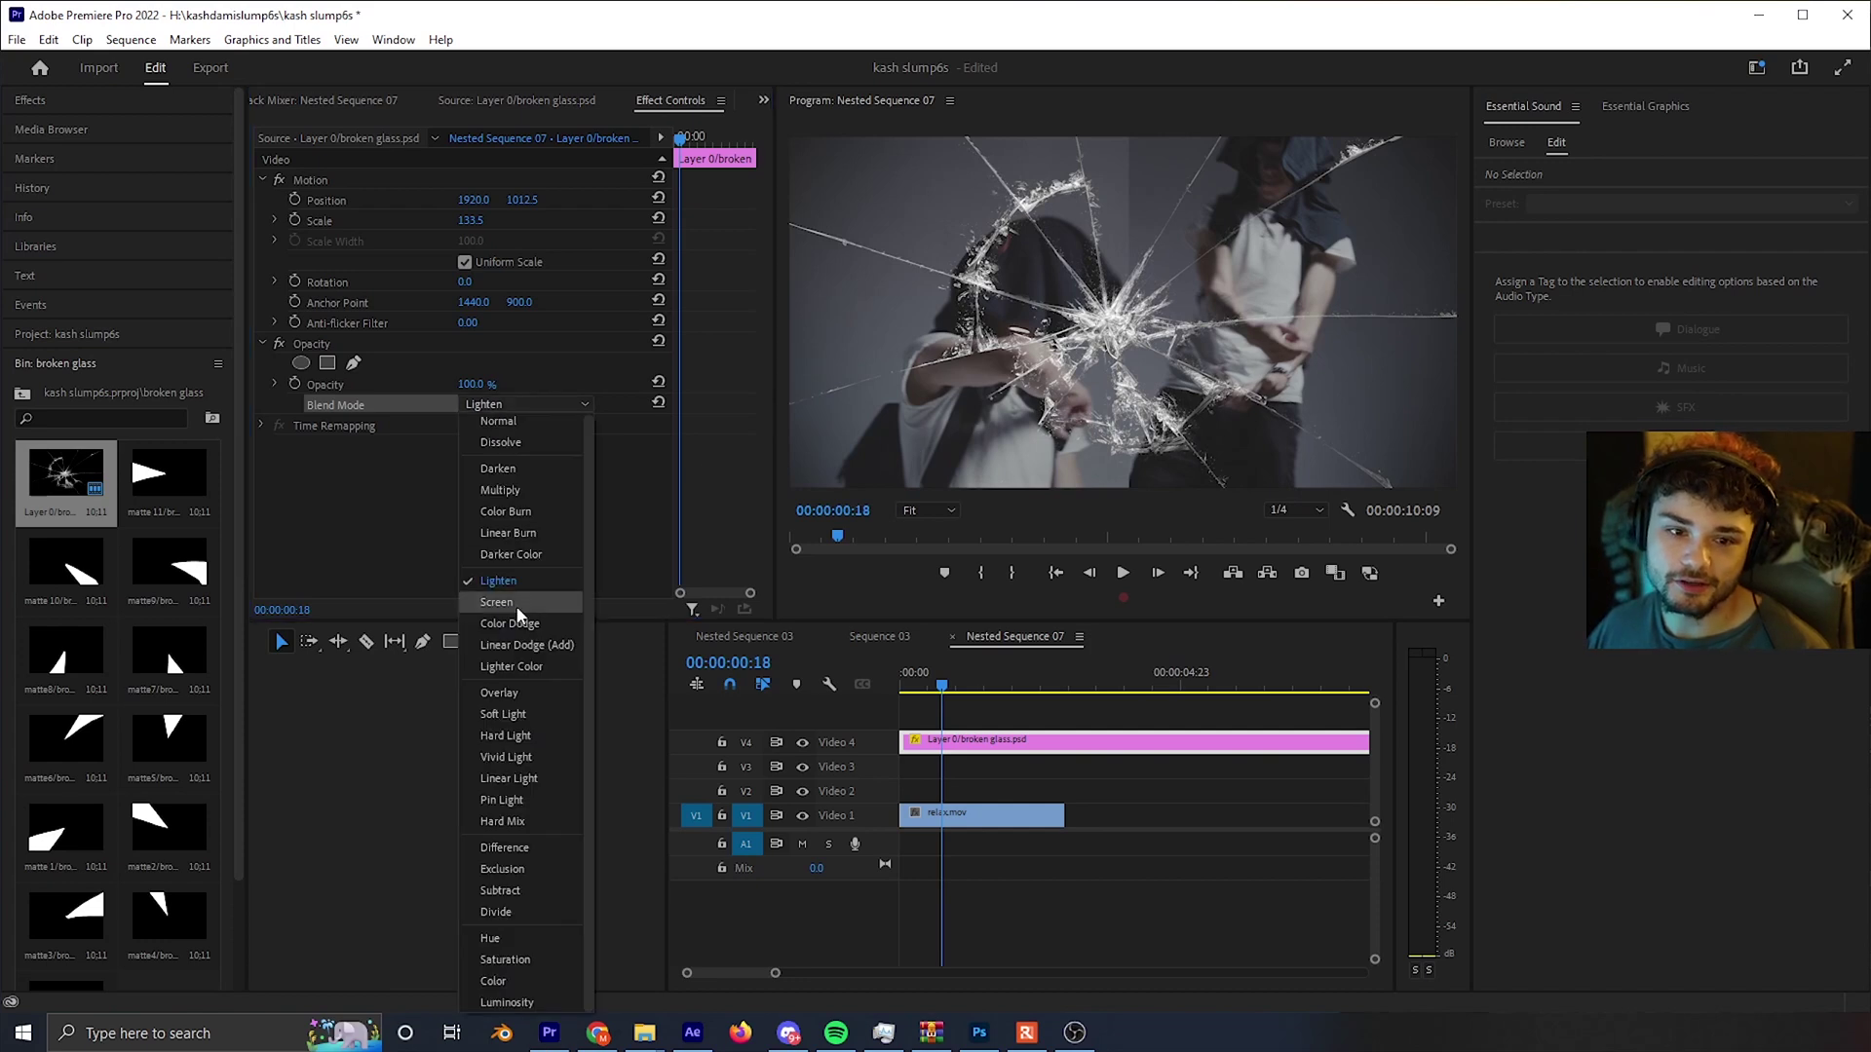
{"action": "left_click", "coordinate": [514, 623]}
{"action": "left_click", "coordinate": [526, 404]}
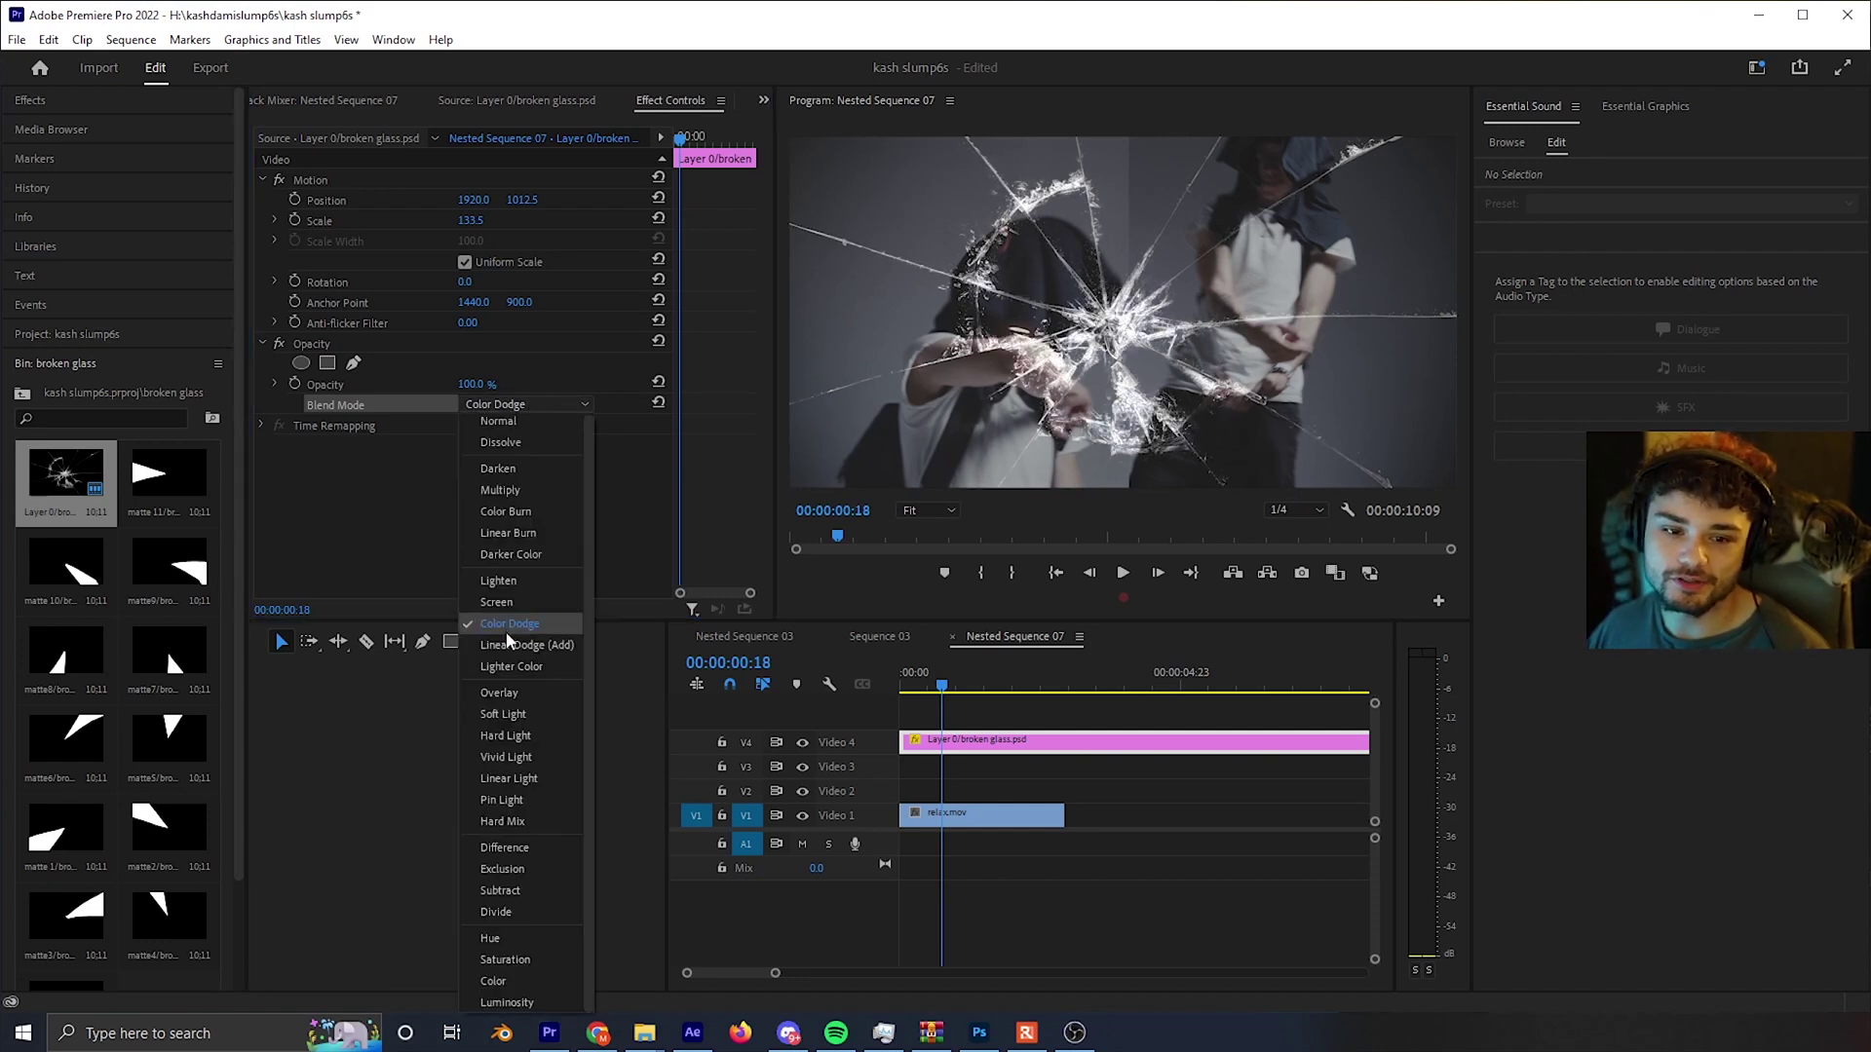
{"action": "left_click", "coordinate": [513, 644]}
{"action": "left_click", "coordinate": [526, 405]}
{"action": "left_click", "coordinate": [514, 666]}
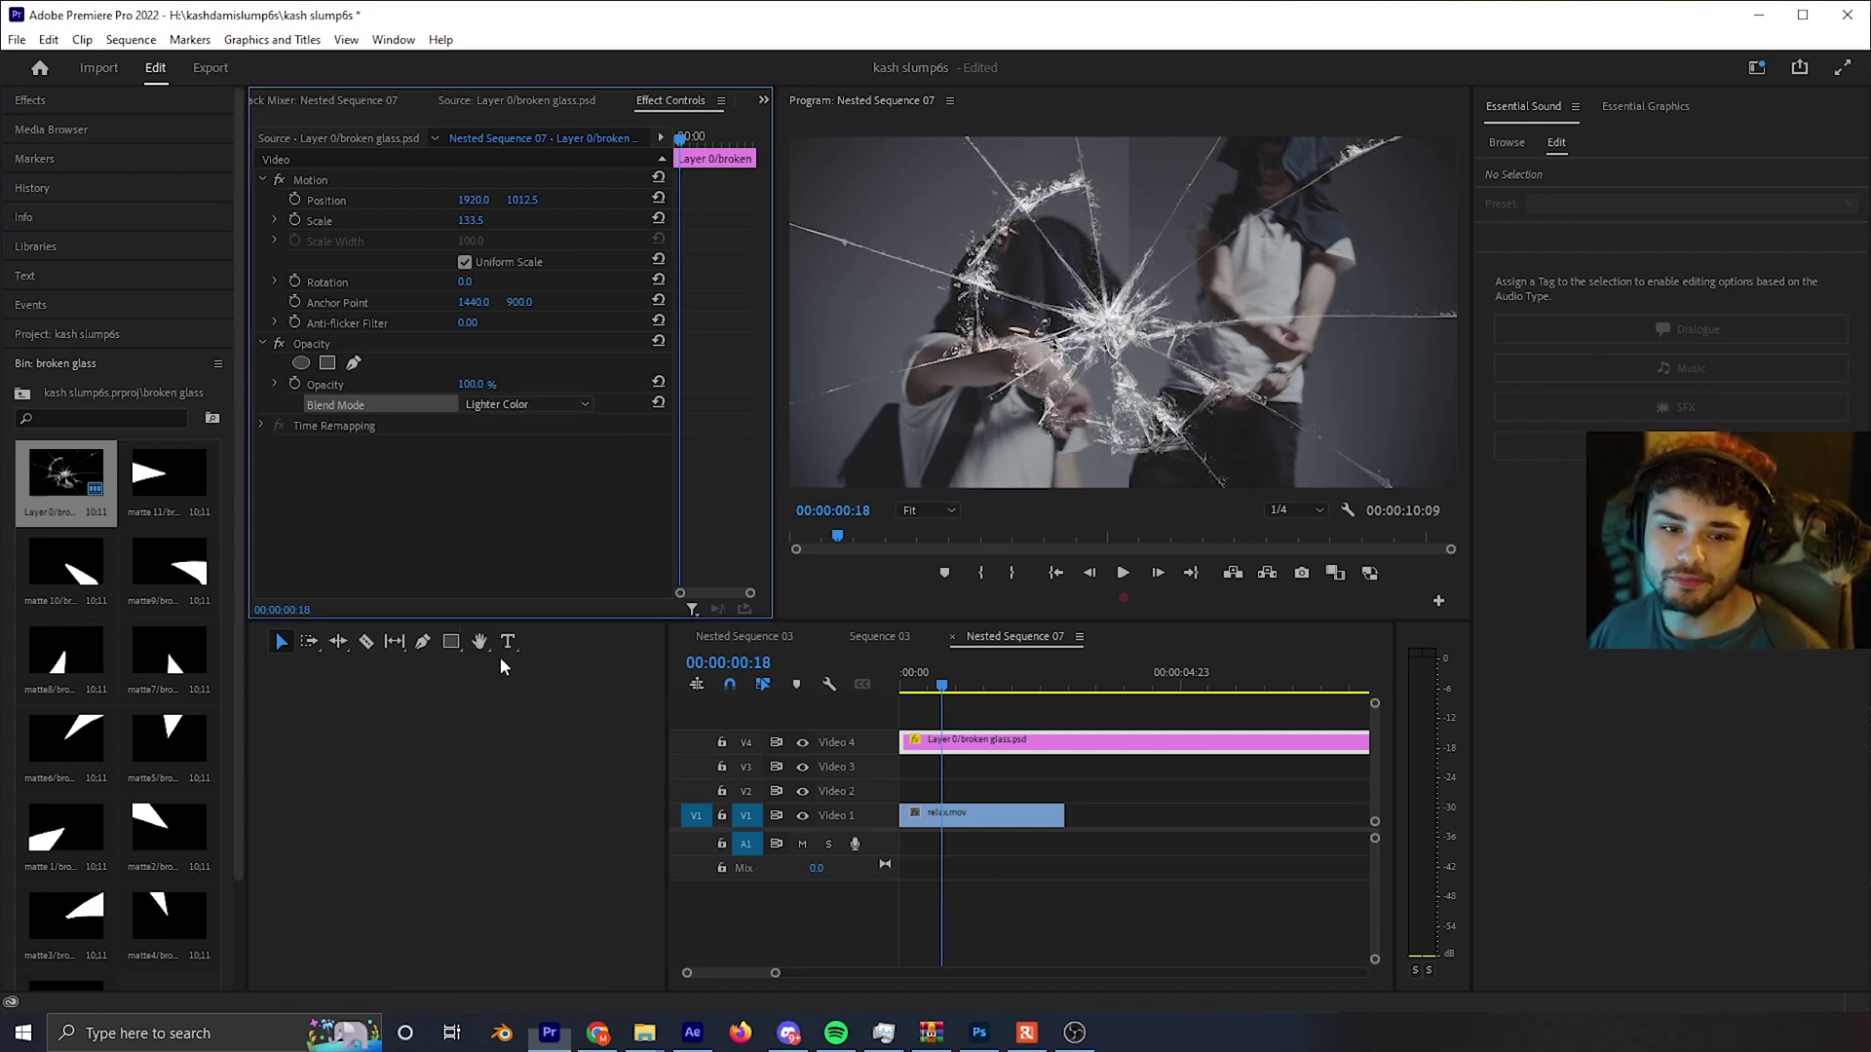
- Set the broken glass clip's blend mode to Screen
{"action": "left_click", "coordinate": [527, 405]}
{"action": "left_click", "coordinate": [513, 624]}
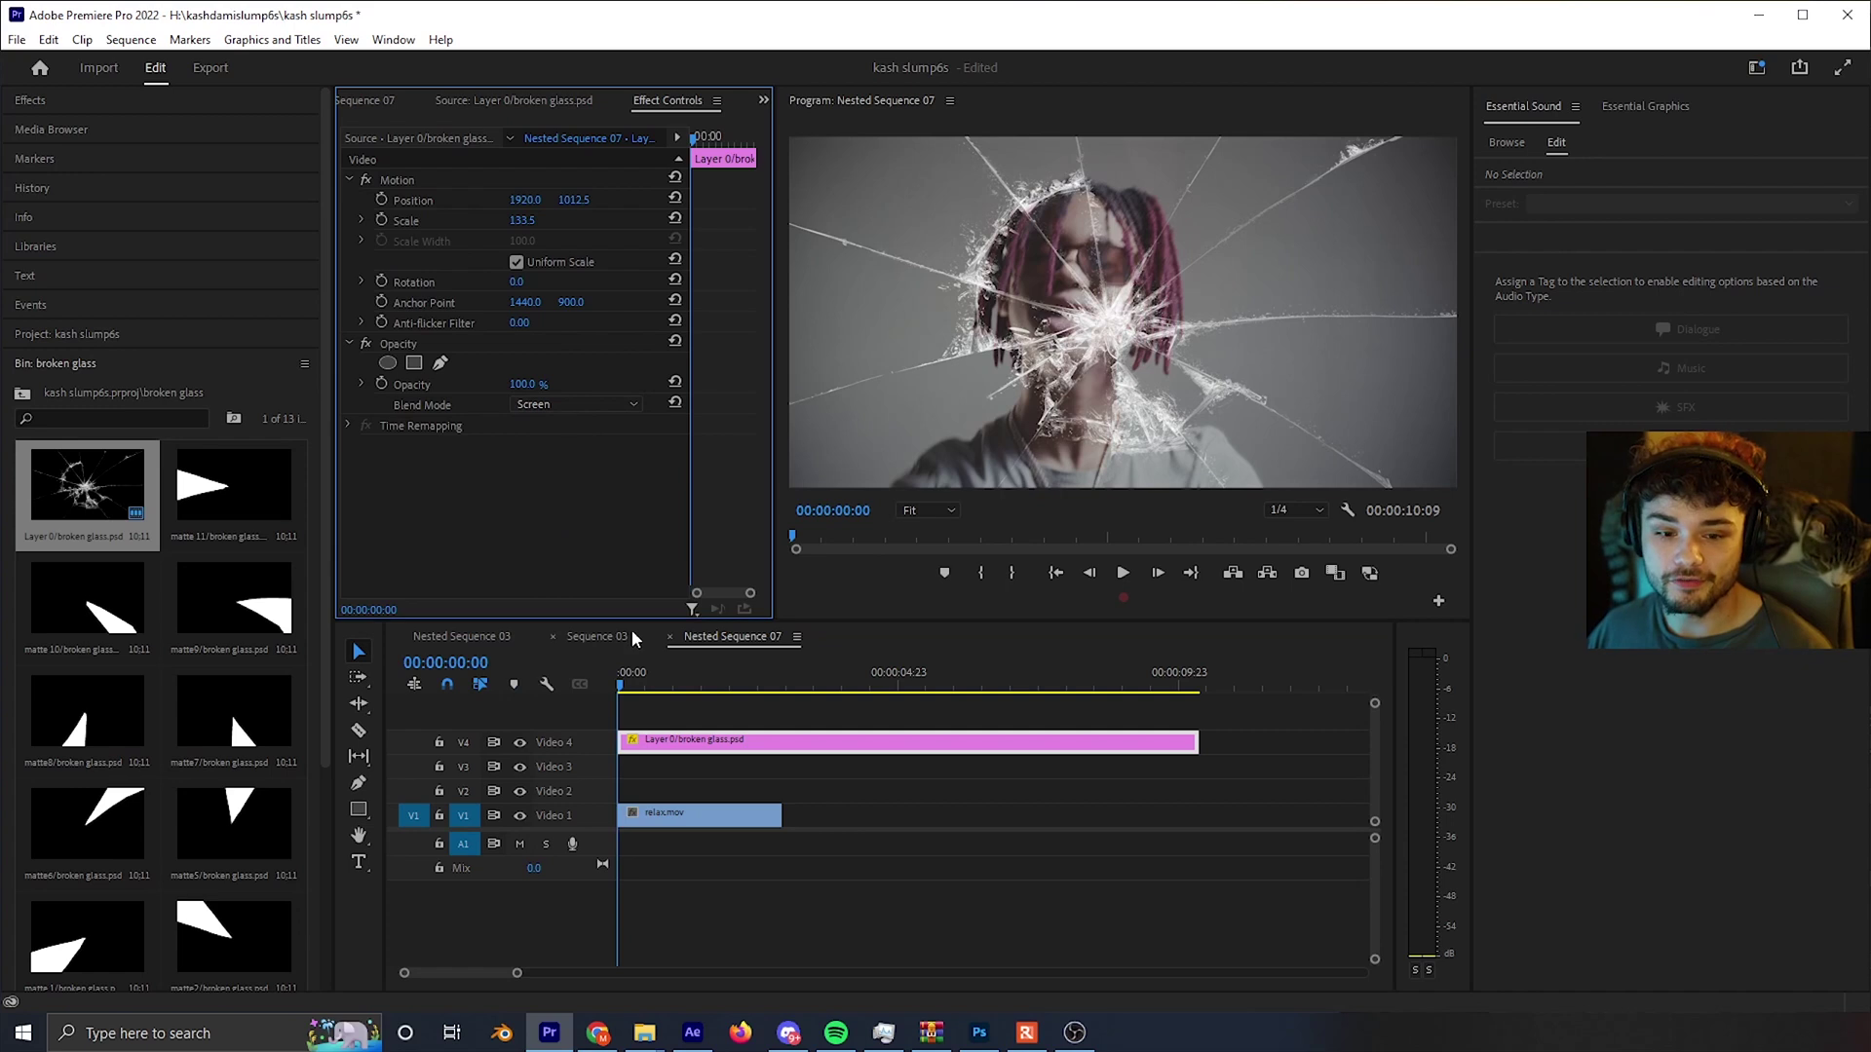
- Preview relax.mov beneath the glass overlay, return to the sequence start and save the project
{"action": "left_click", "coordinate": [669, 819]}
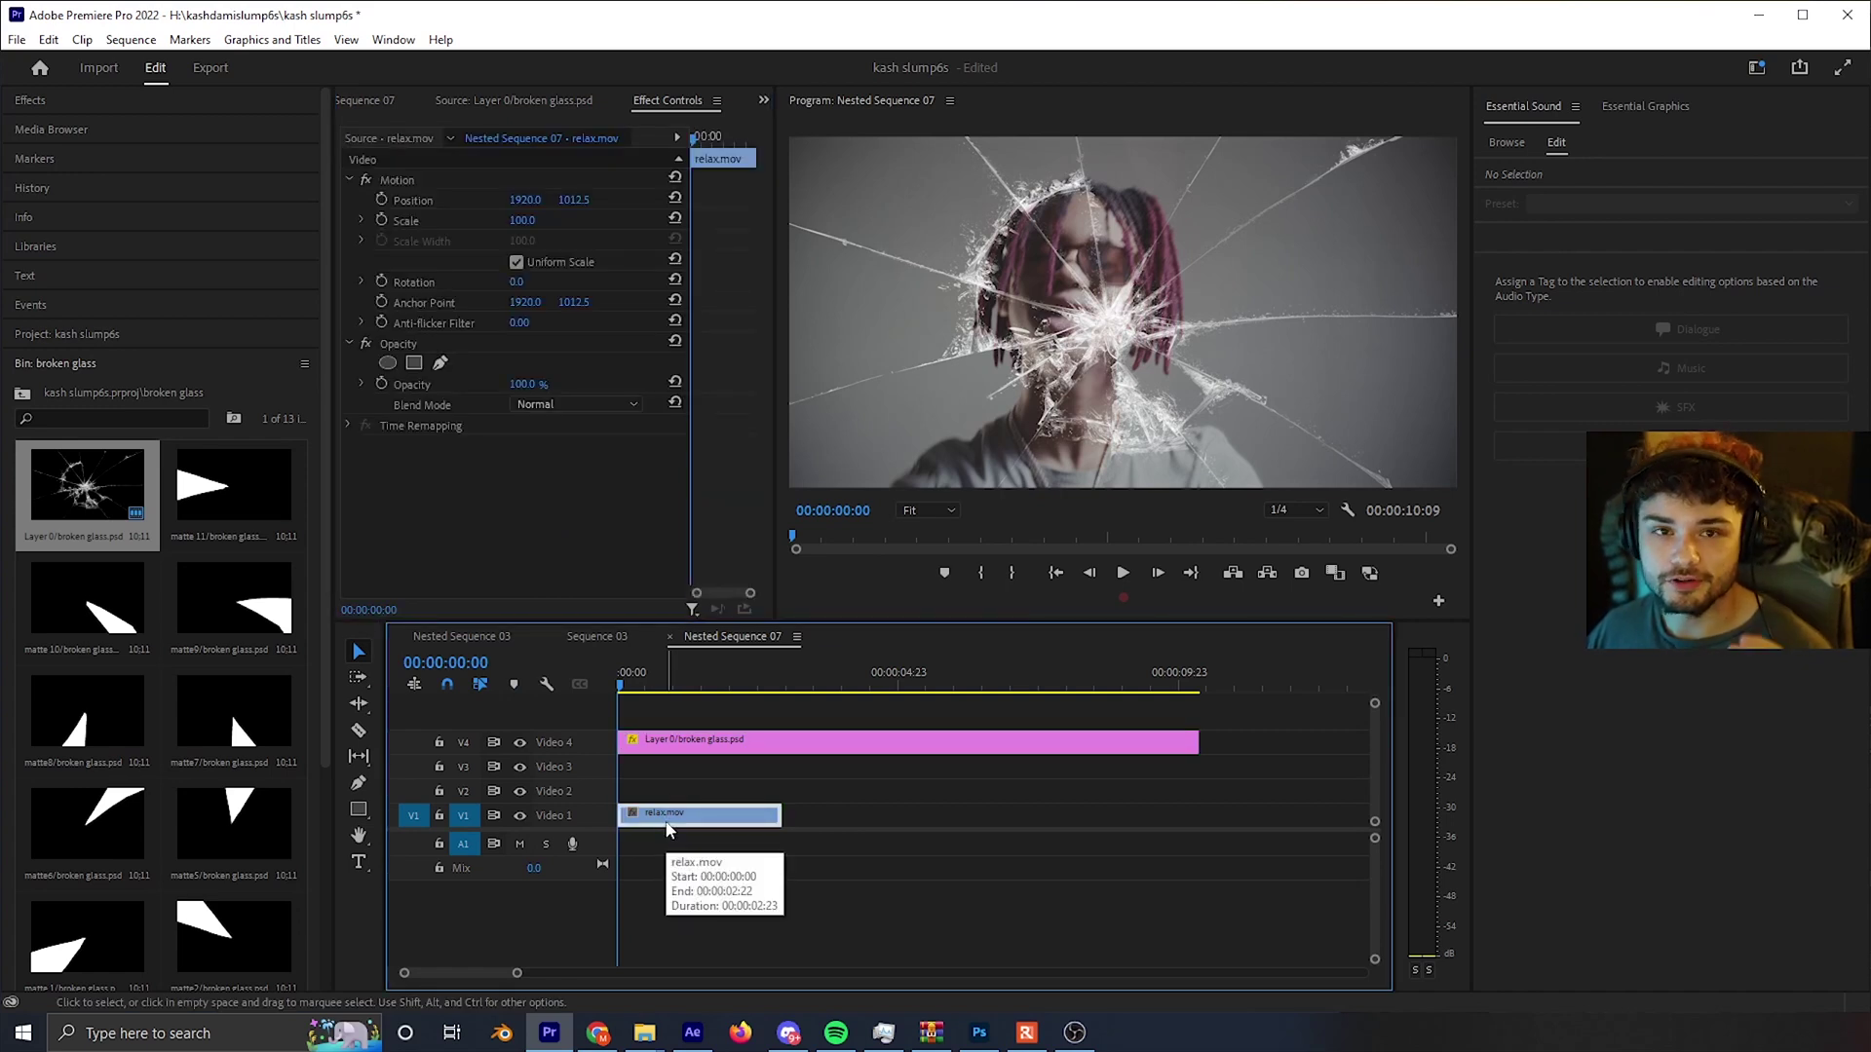
{"action": "left_click", "coordinate": [658, 822]}
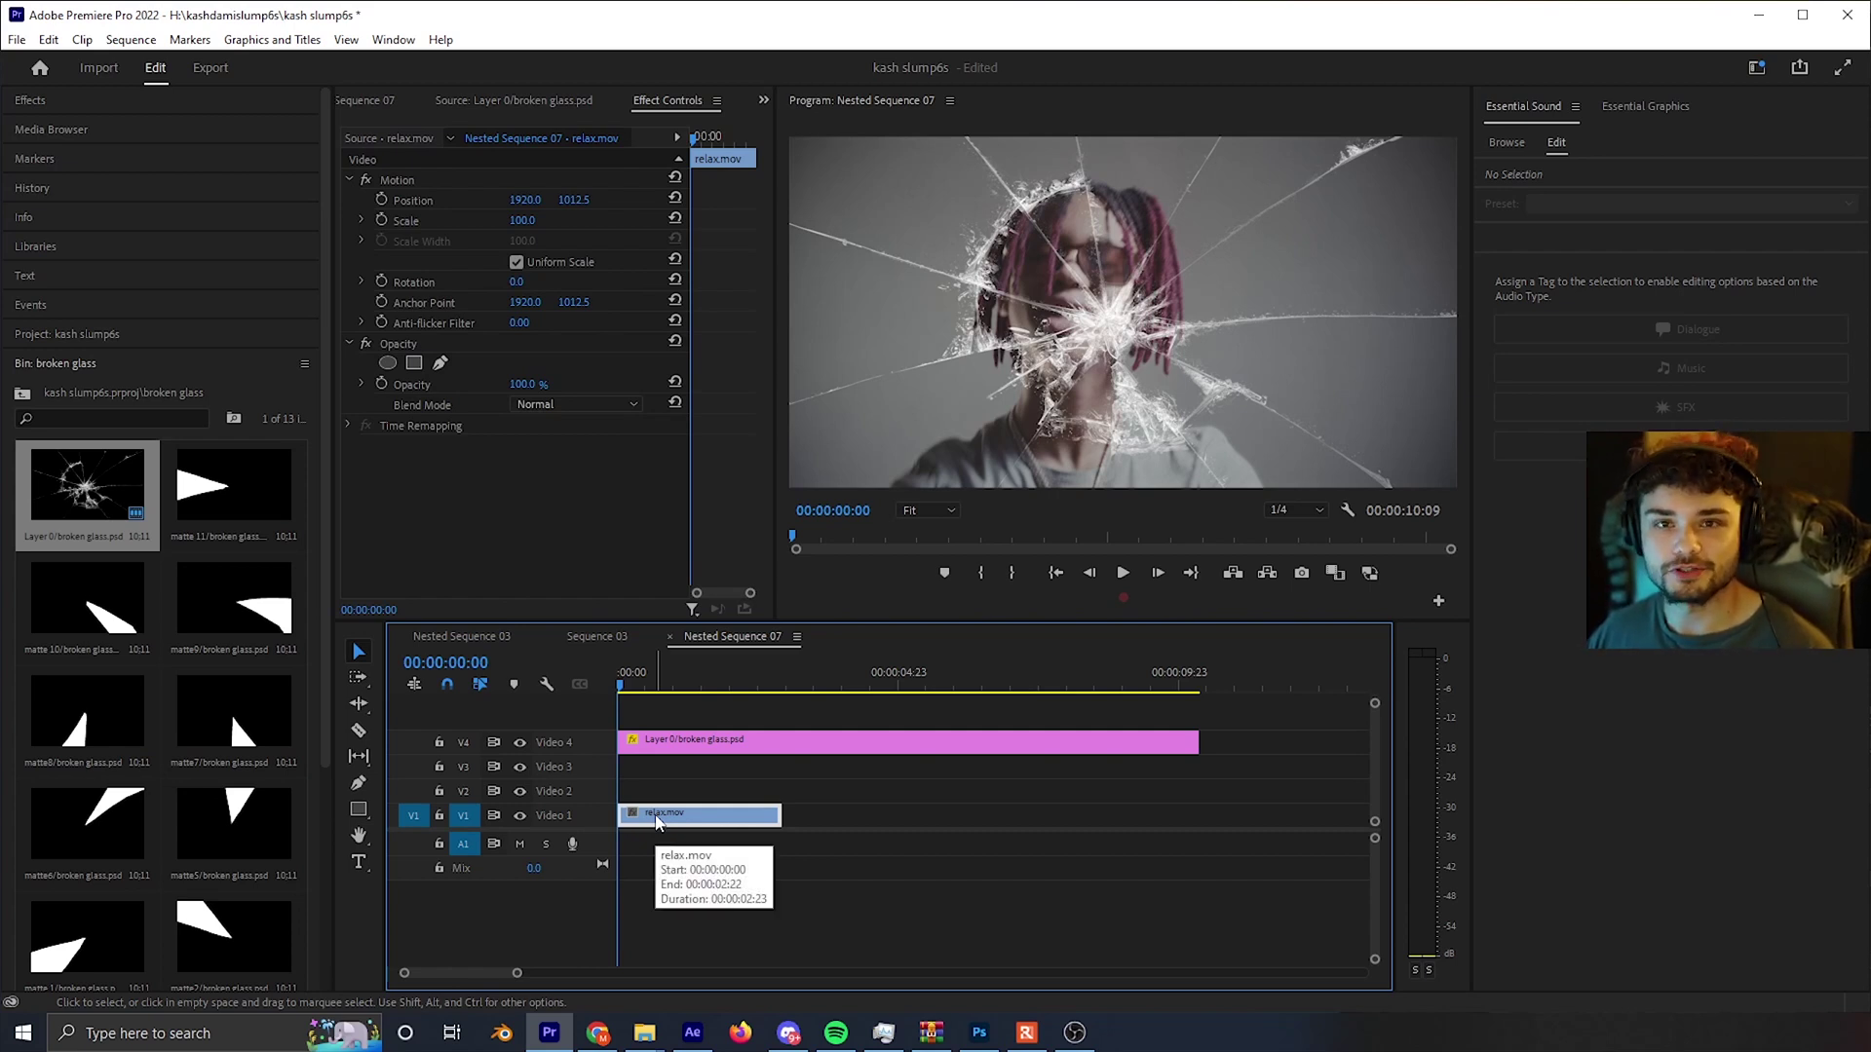
{"action": "key", "text": "space"}
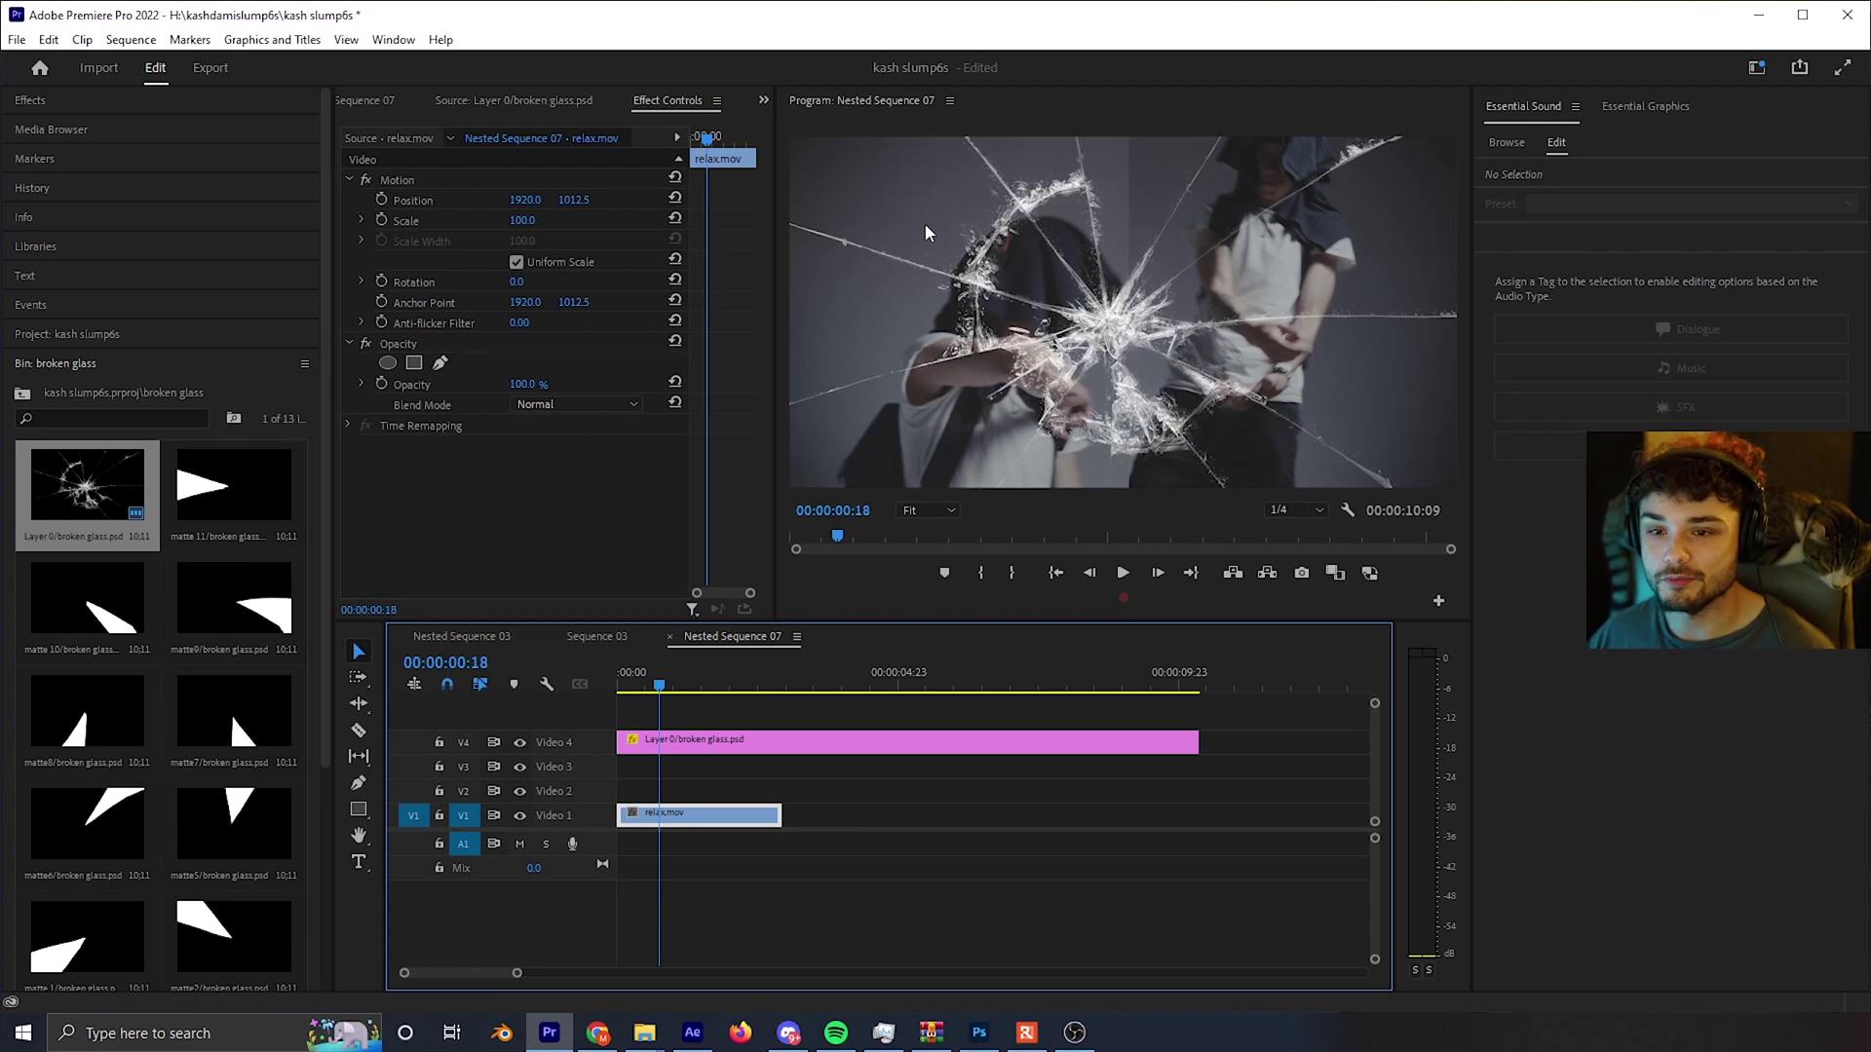
{"action": "key", "text": "Home"}
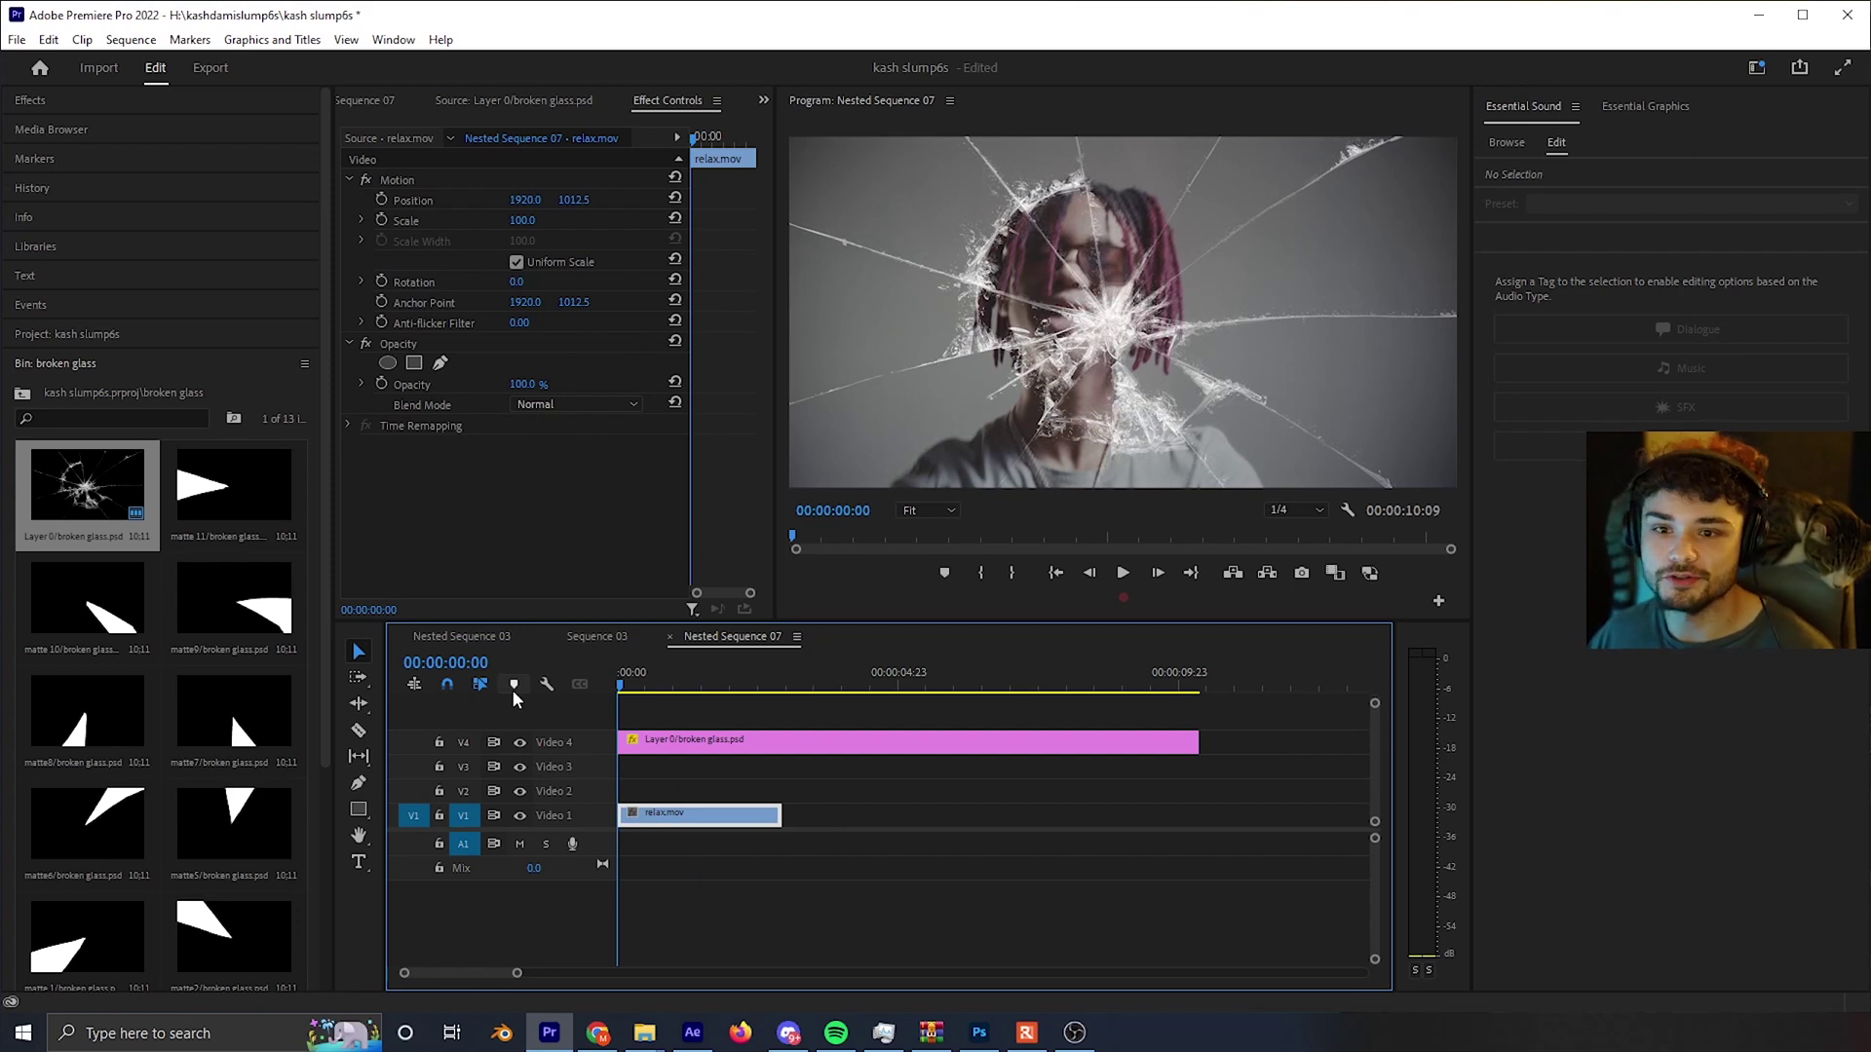
{"action": "key", "text": "ctrl+s"}
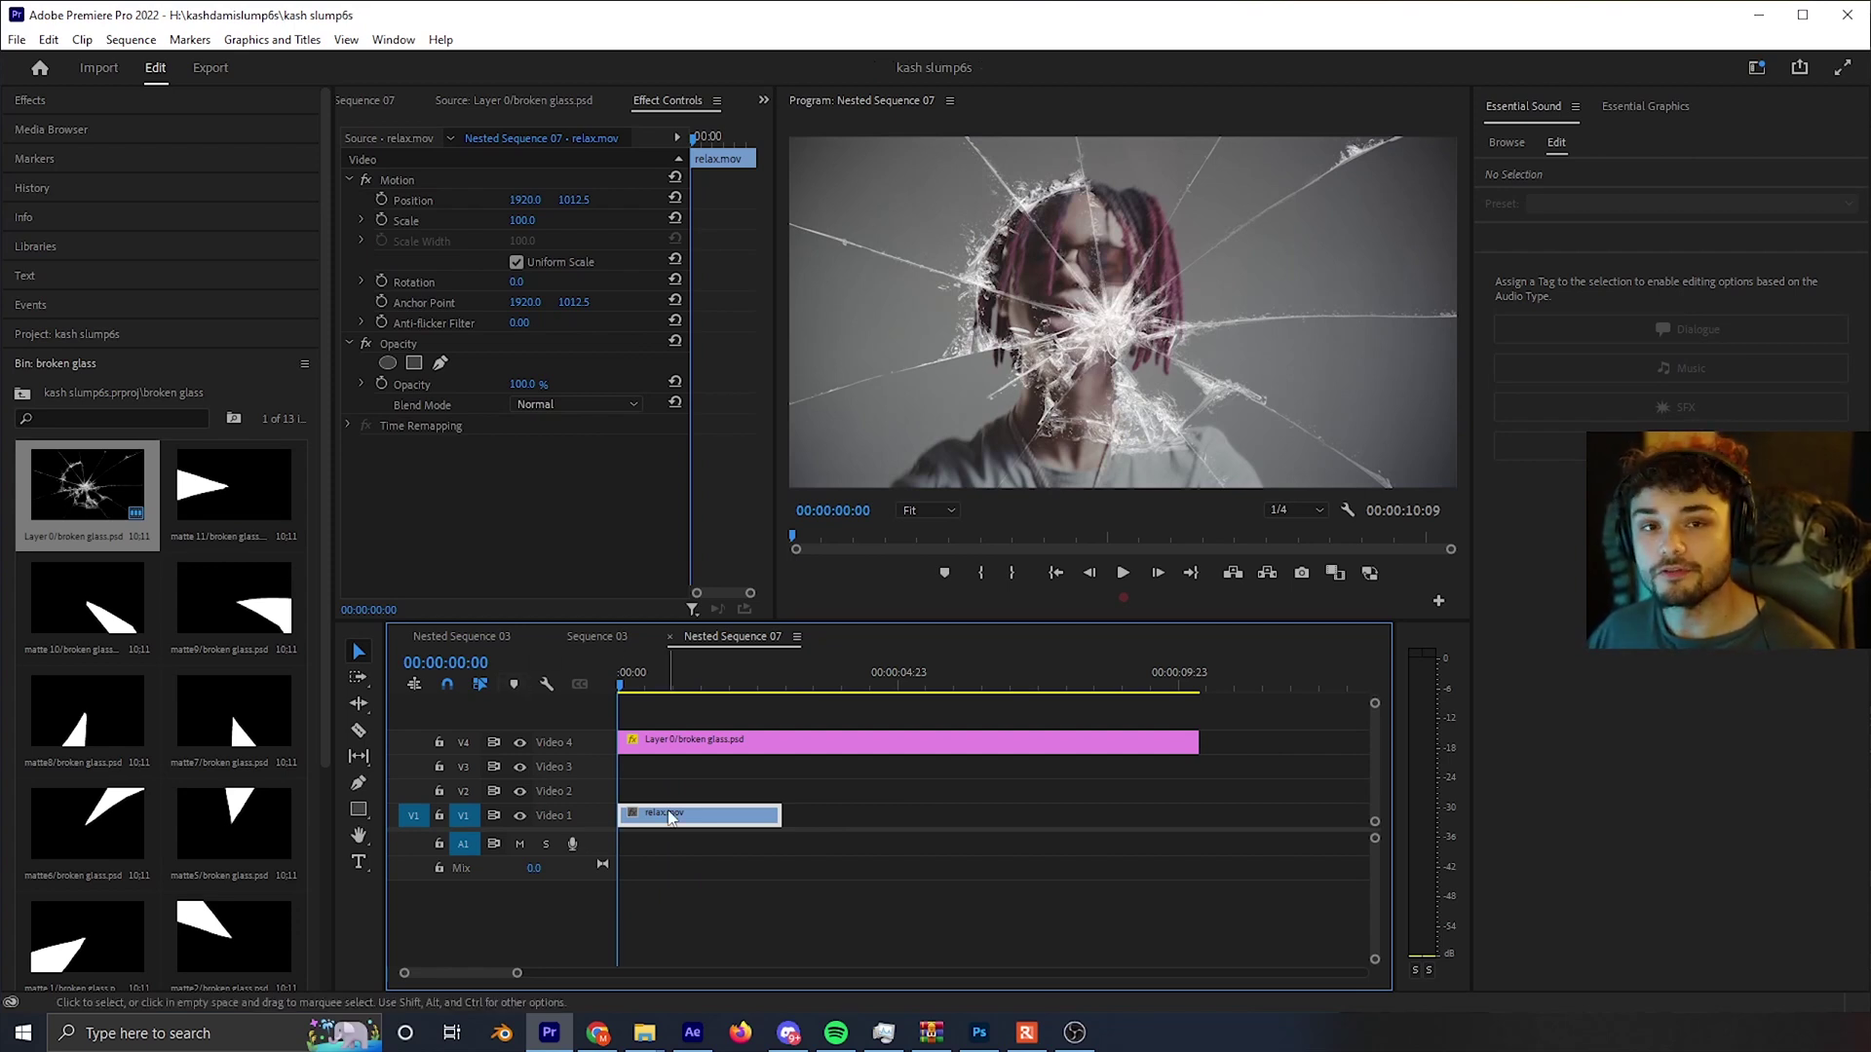
- Play the opening of the sequence to check the footage under the cracks, ending at the sequence start
{"action": "key", "text": "space"}
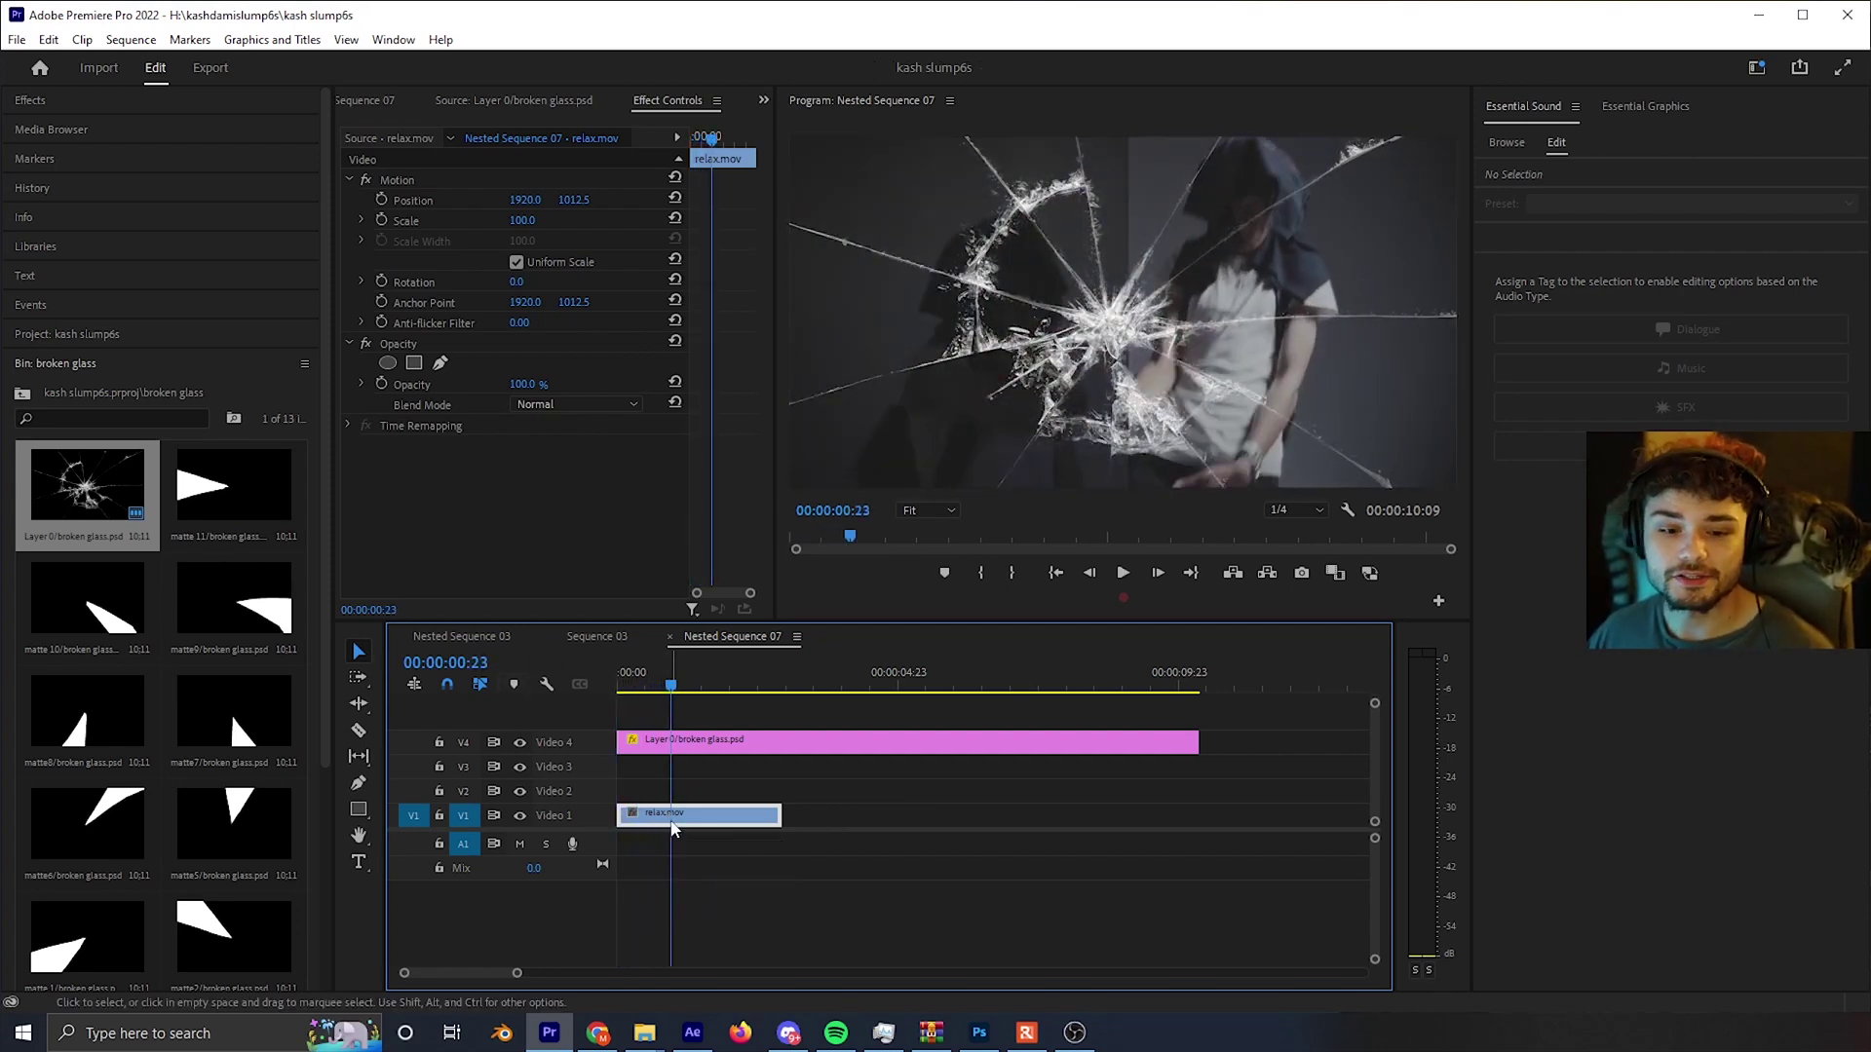
{"action": "key", "text": "space"}
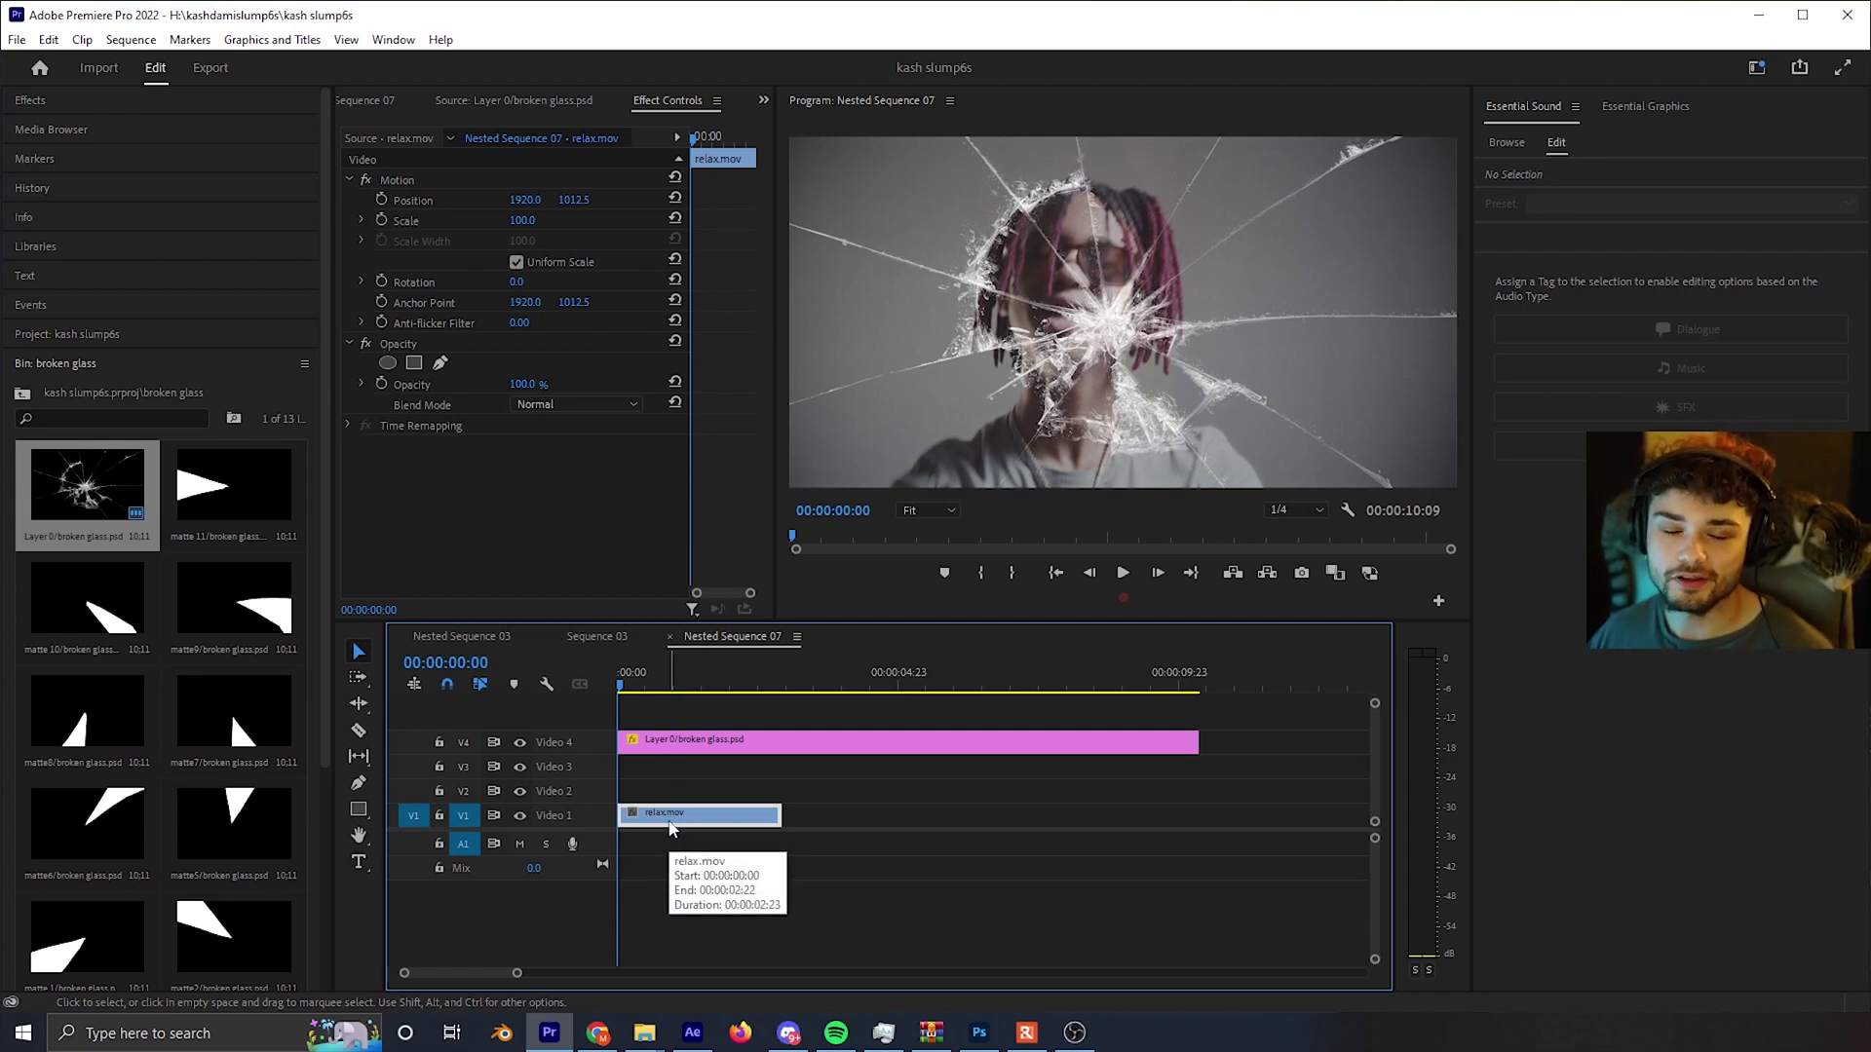
{"action": "left_click", "coordinate": [666, 798]}
{"action": "left_click", "coordinate": [661, 818]}
{"action": "key", "text": "space"}
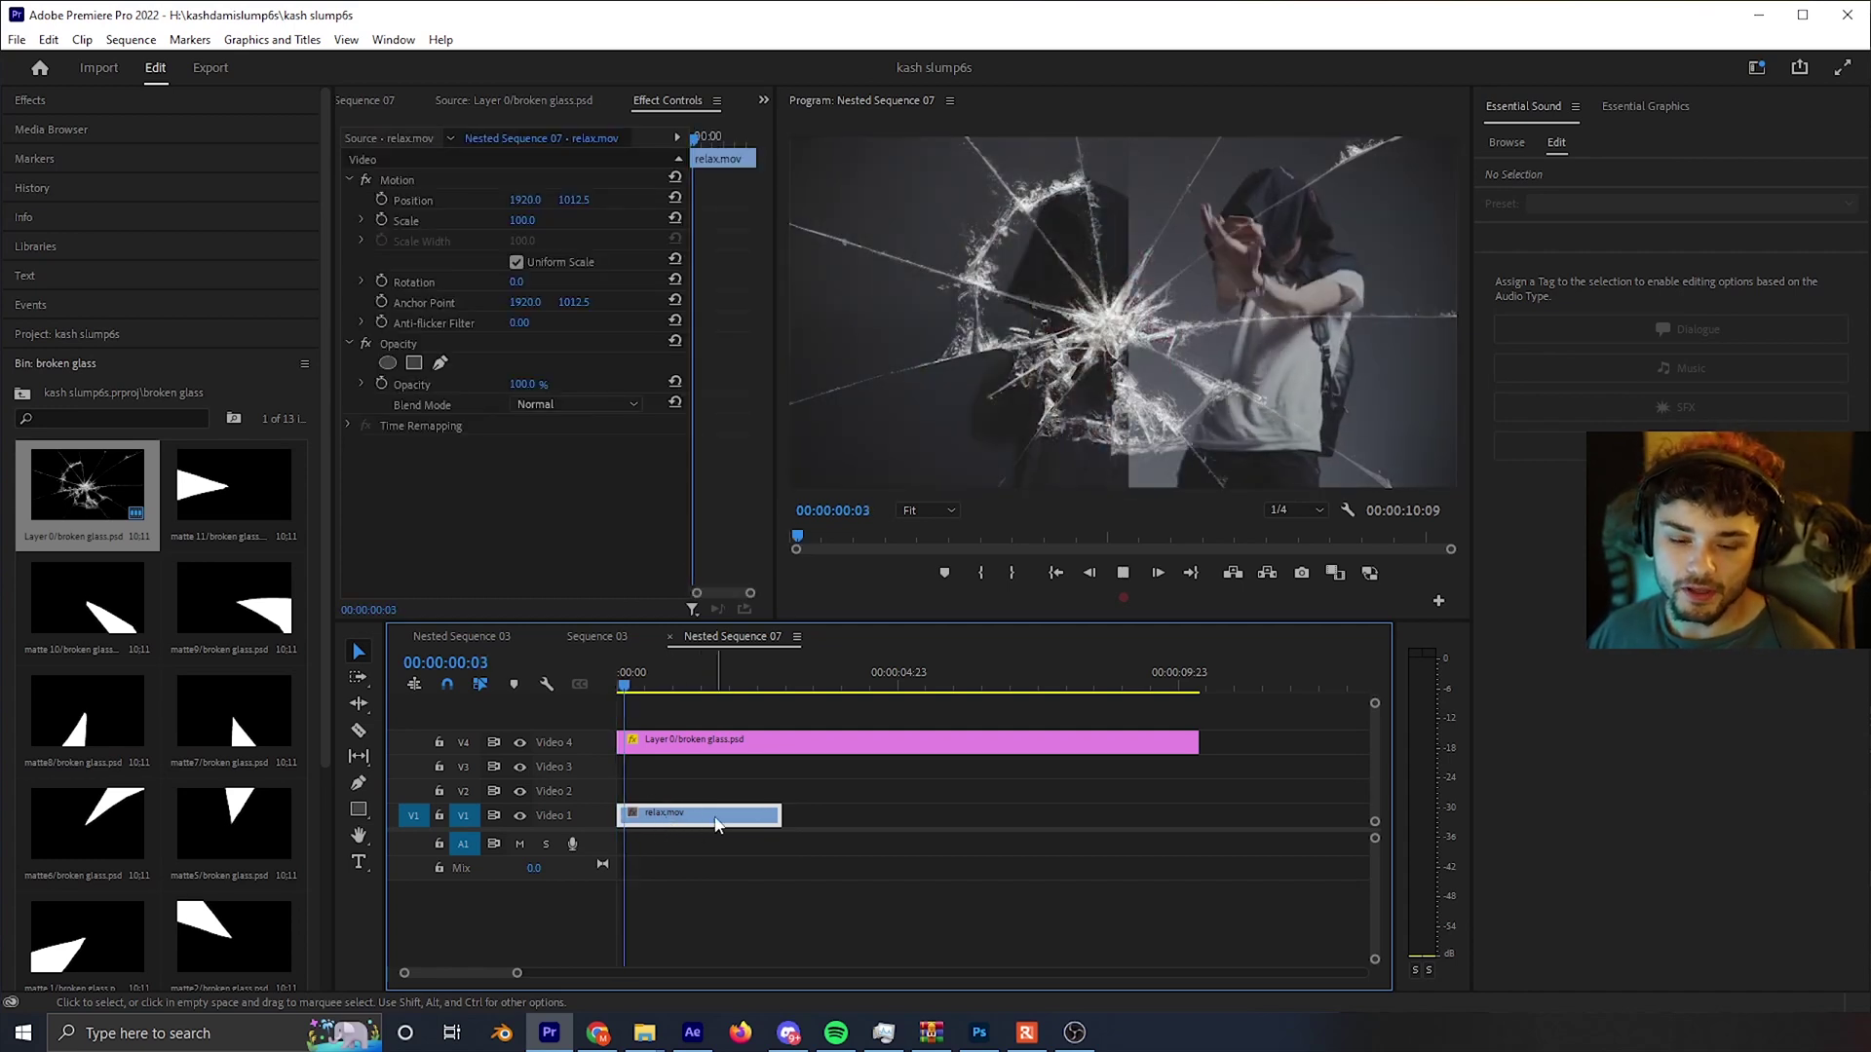
{"action": "left_click_drag", "start_coordinate": [636, 686], "coordinate": [570, 704]}
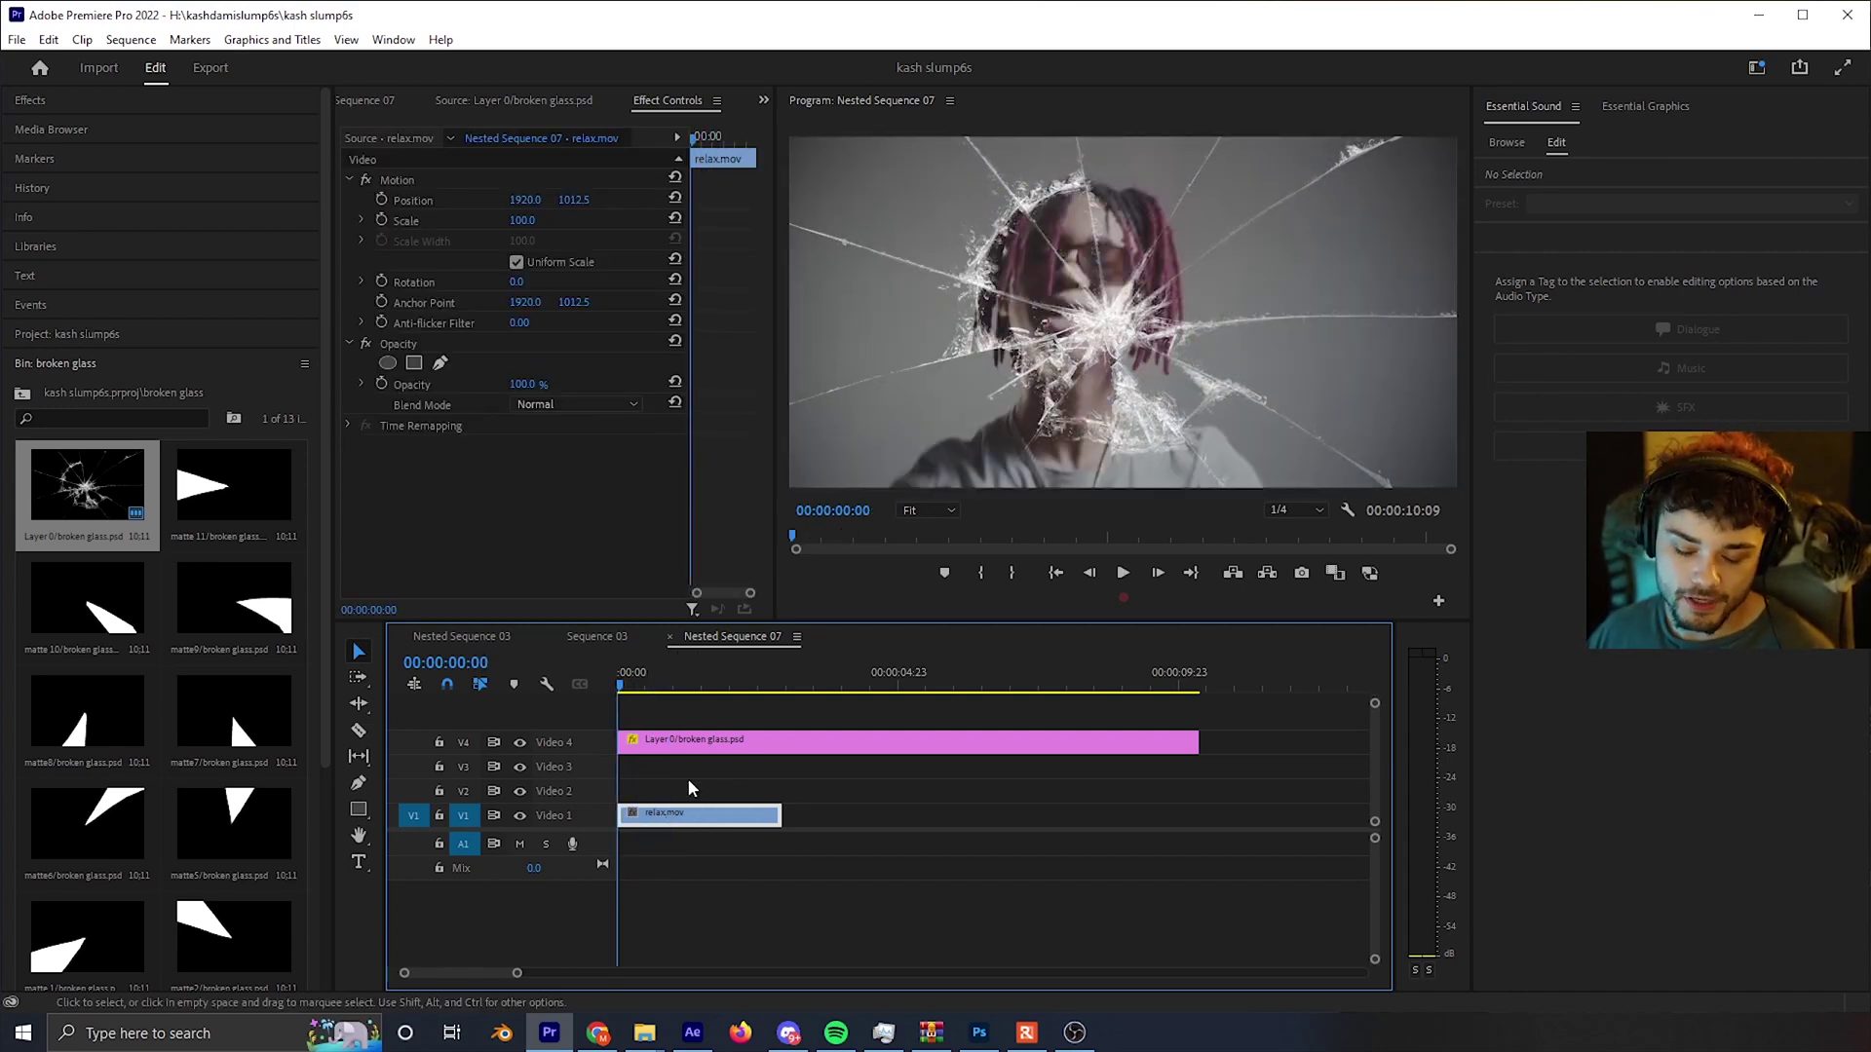
- Duplicate the relax.mov clip from Video 1 onto Video 2, aligned at the start, and select the copy
{"action": "left_click_drag", "start_coordinate": [674, 817], "coordinate": [657, 792]}
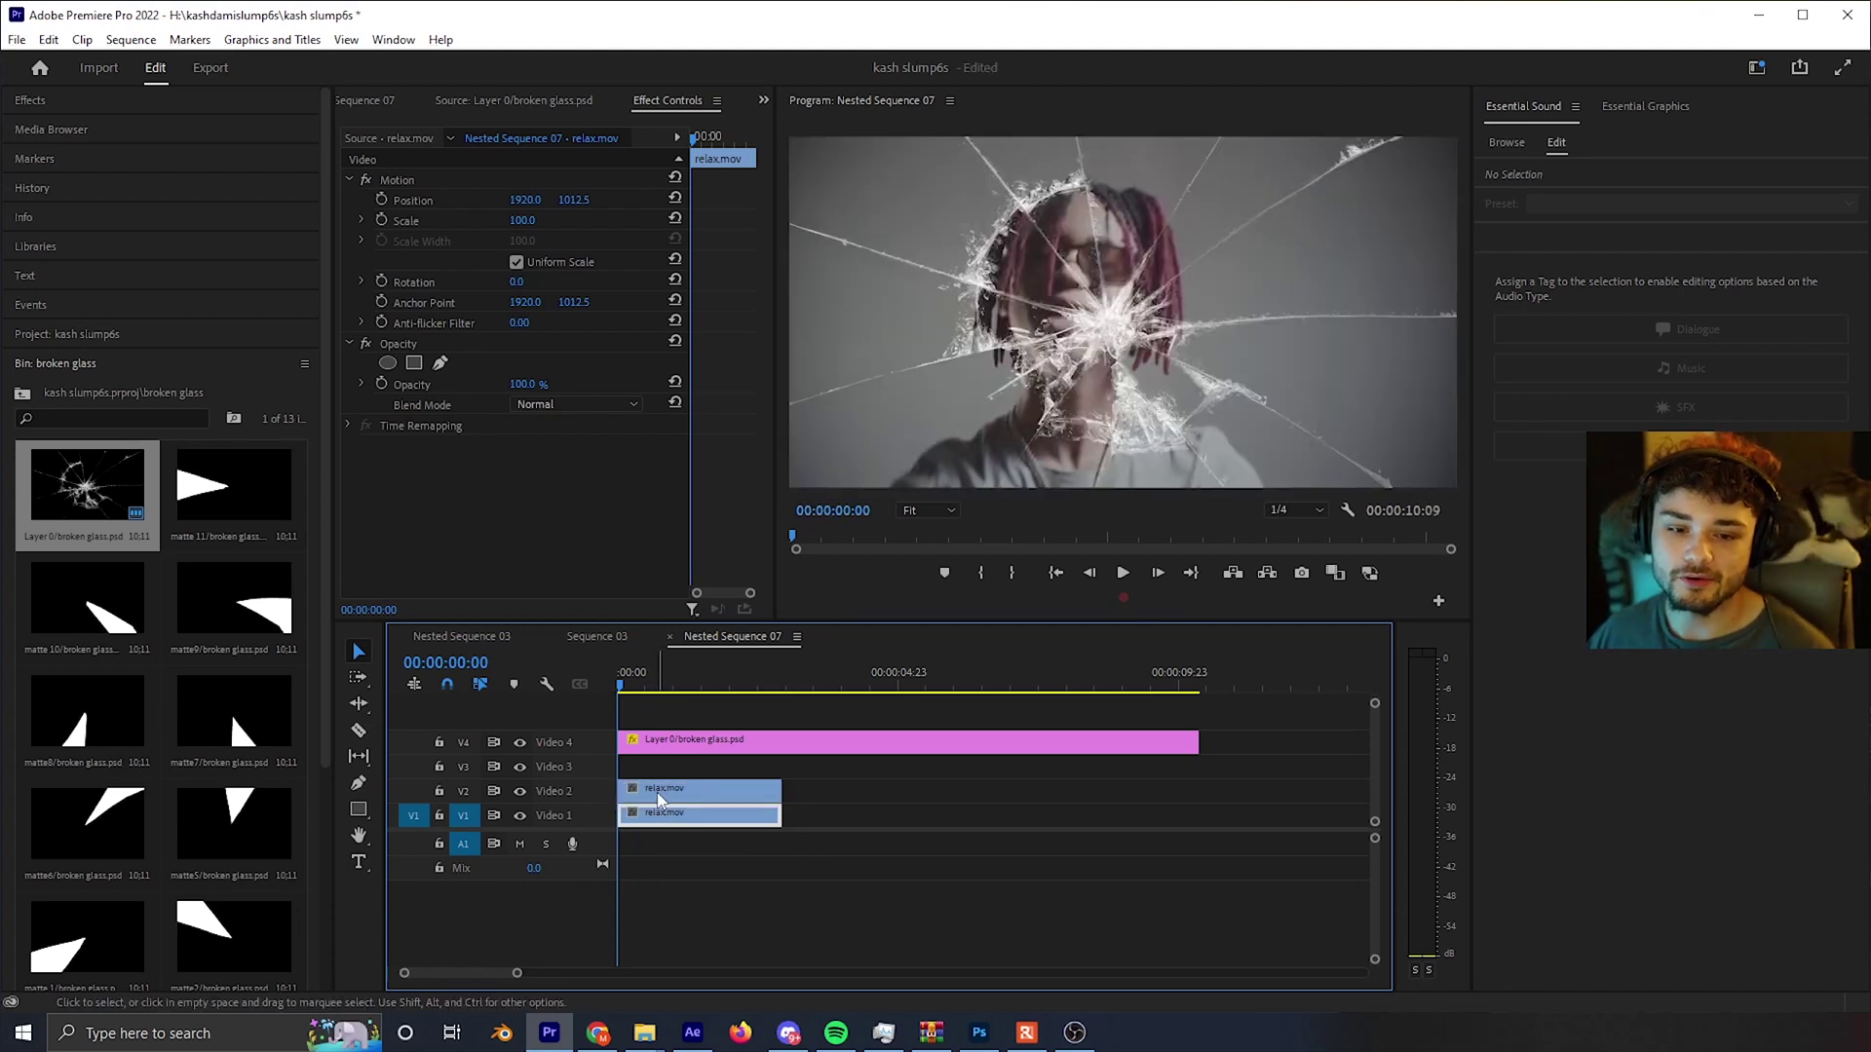
{"action": "key", "text": "ctrl+shift+a"}
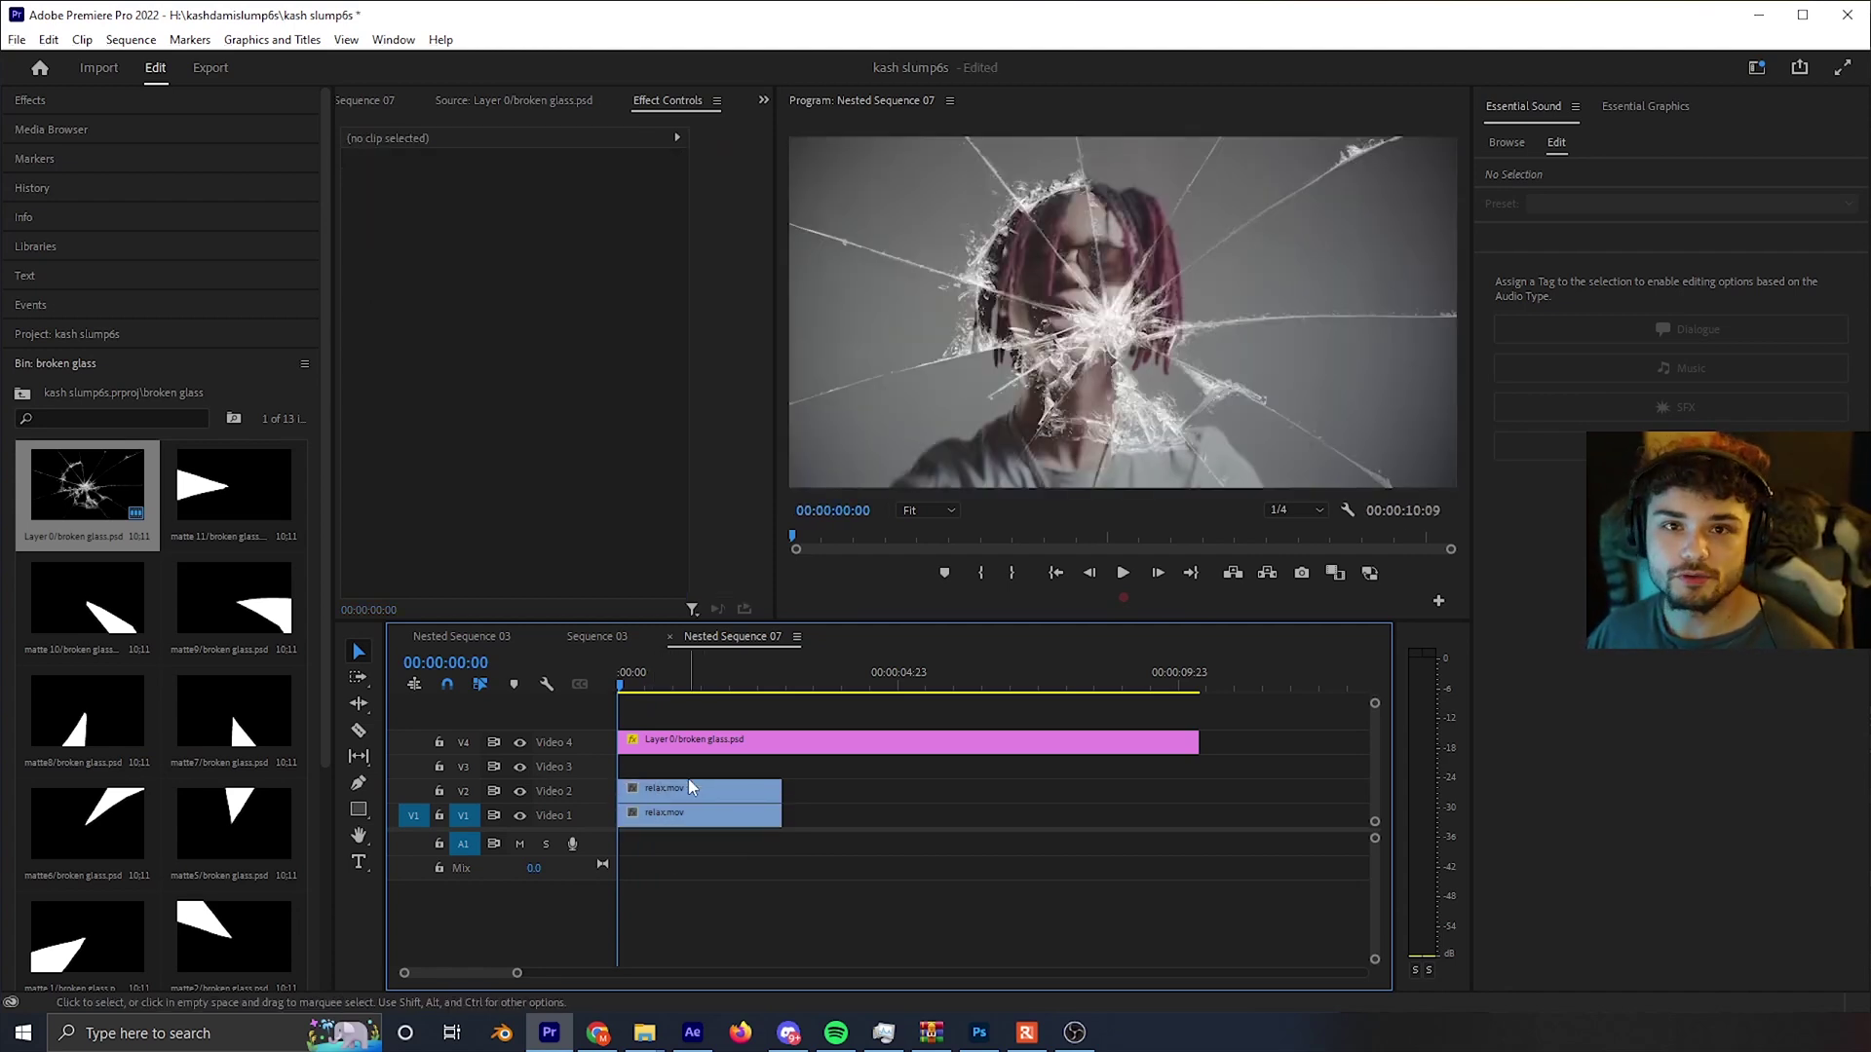
{"action": "left_click", "coordinate": [687, 797]}
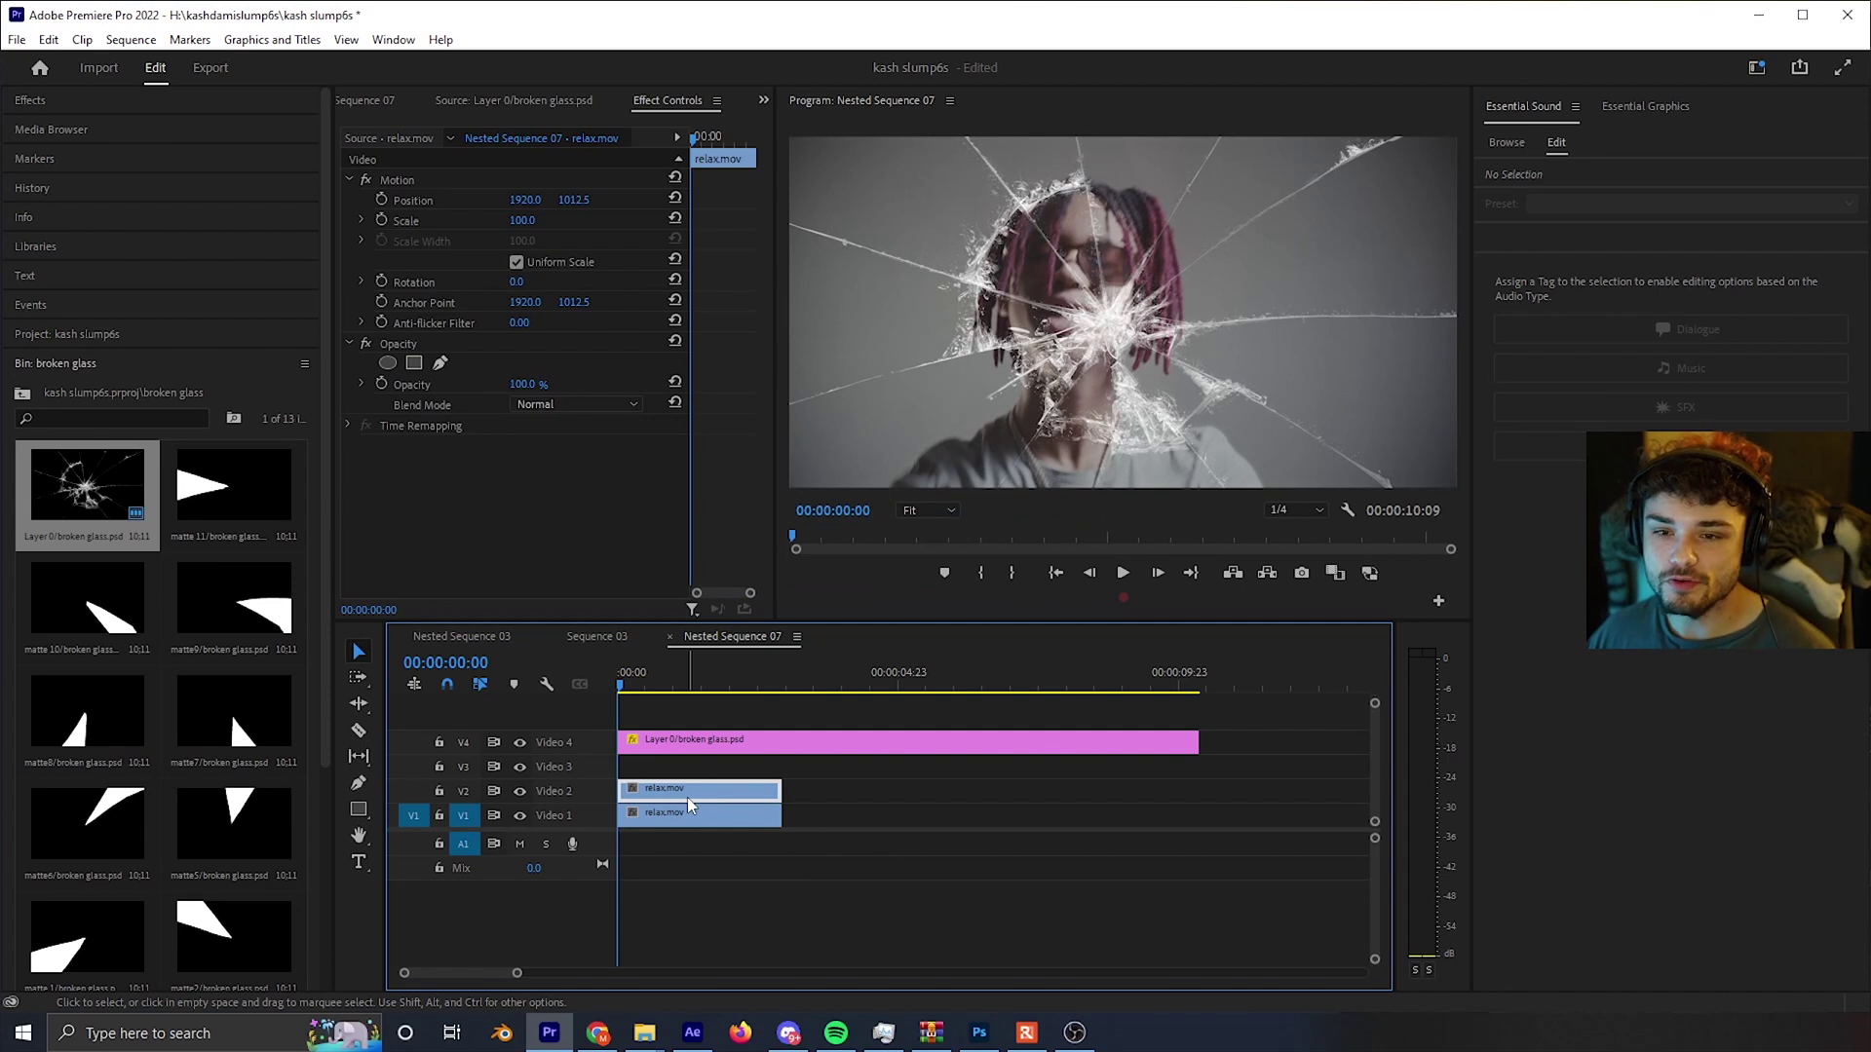
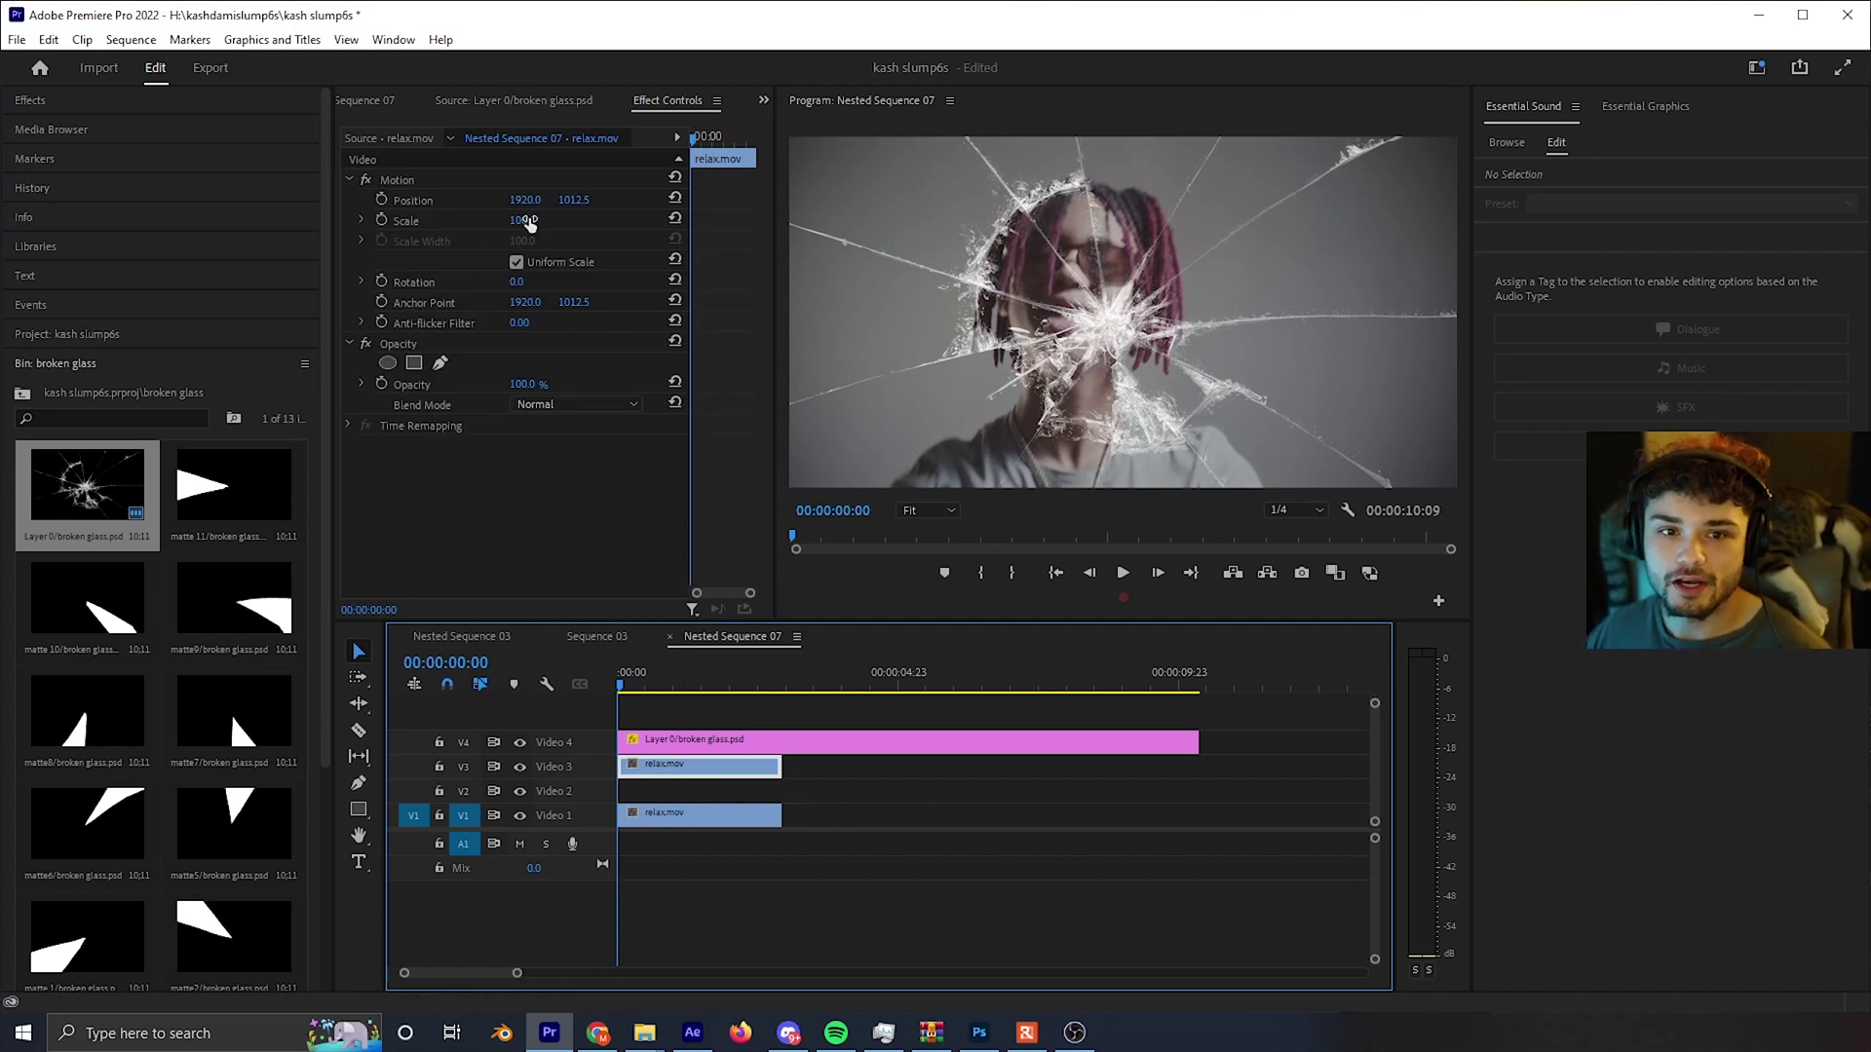
- Enlarge the upper relax.mov copy to a scale of 137 and move its horizontal position to 3227
{"action": "left_click", "coordinate": [474, 220]}
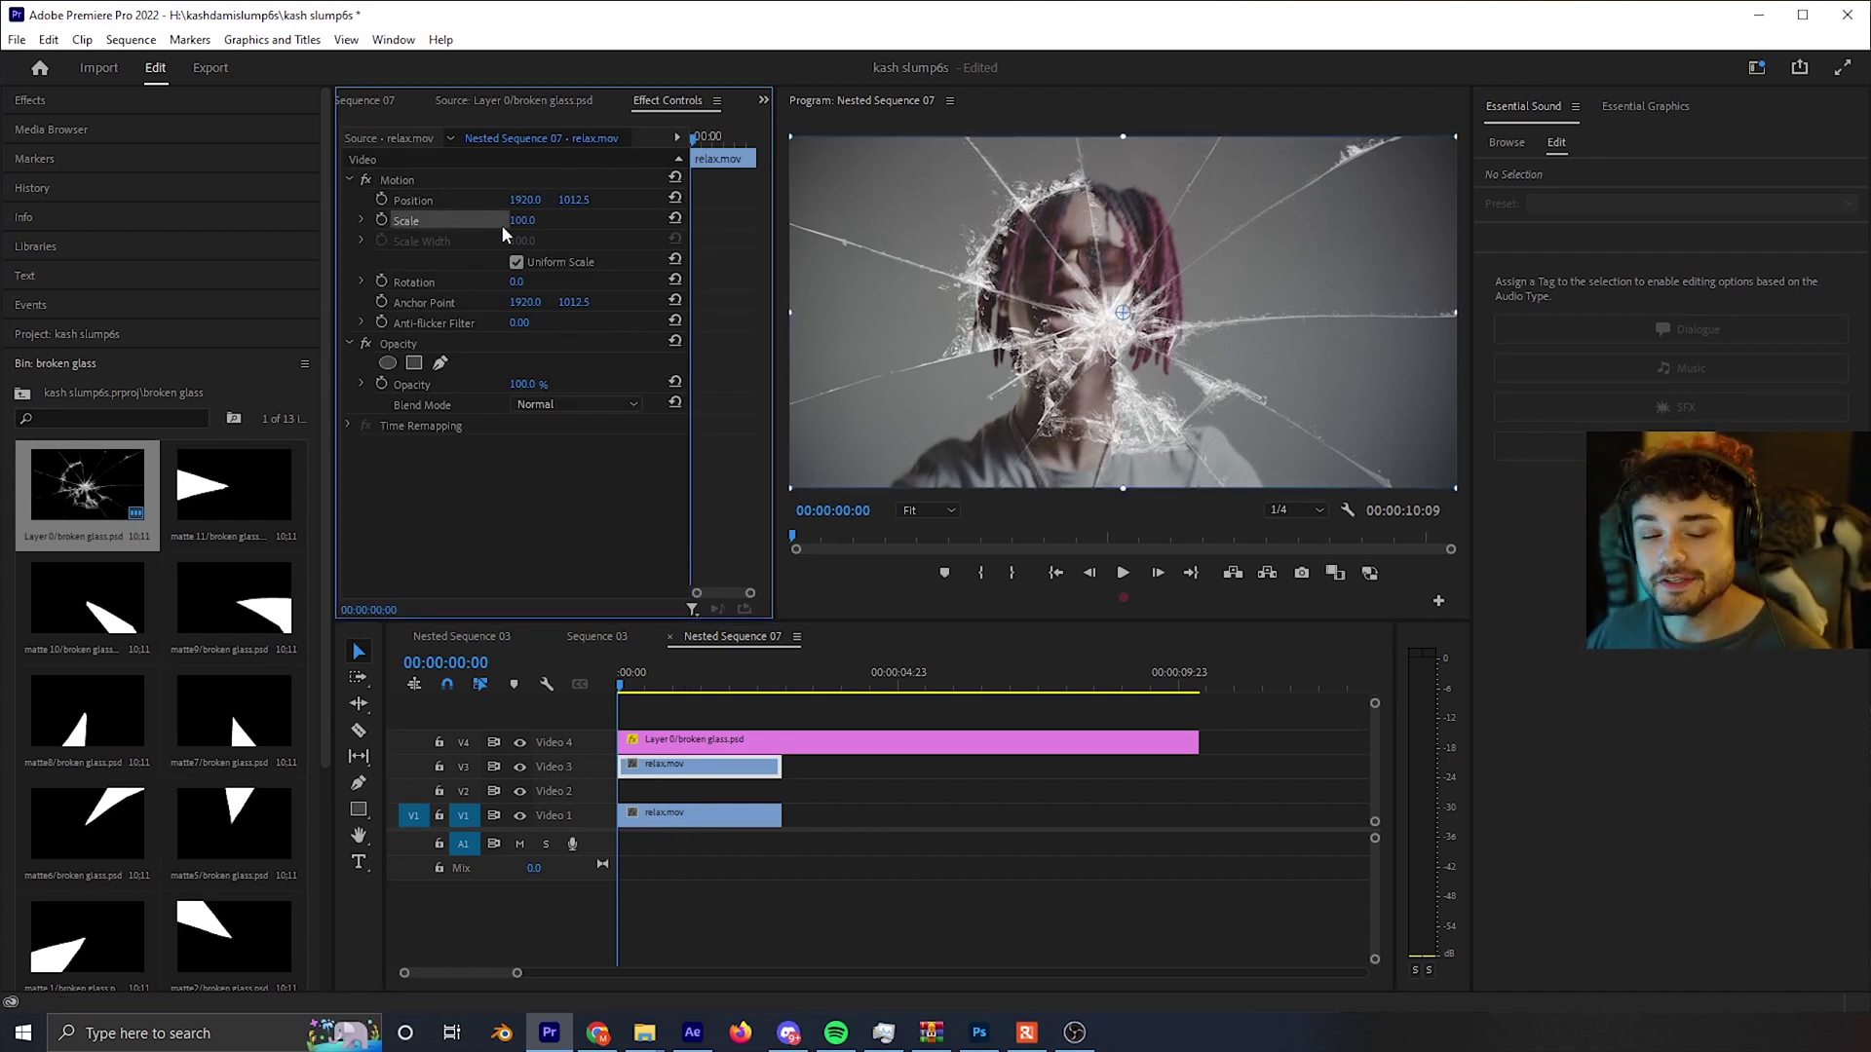
{"action": "left_click_drag", "start_coordinate": [522, 221], "coordinate": [1534, 200]}
{"action": "left_click_drag", "start_coordinate": [584, 200], "coordinate": [532, 202]}
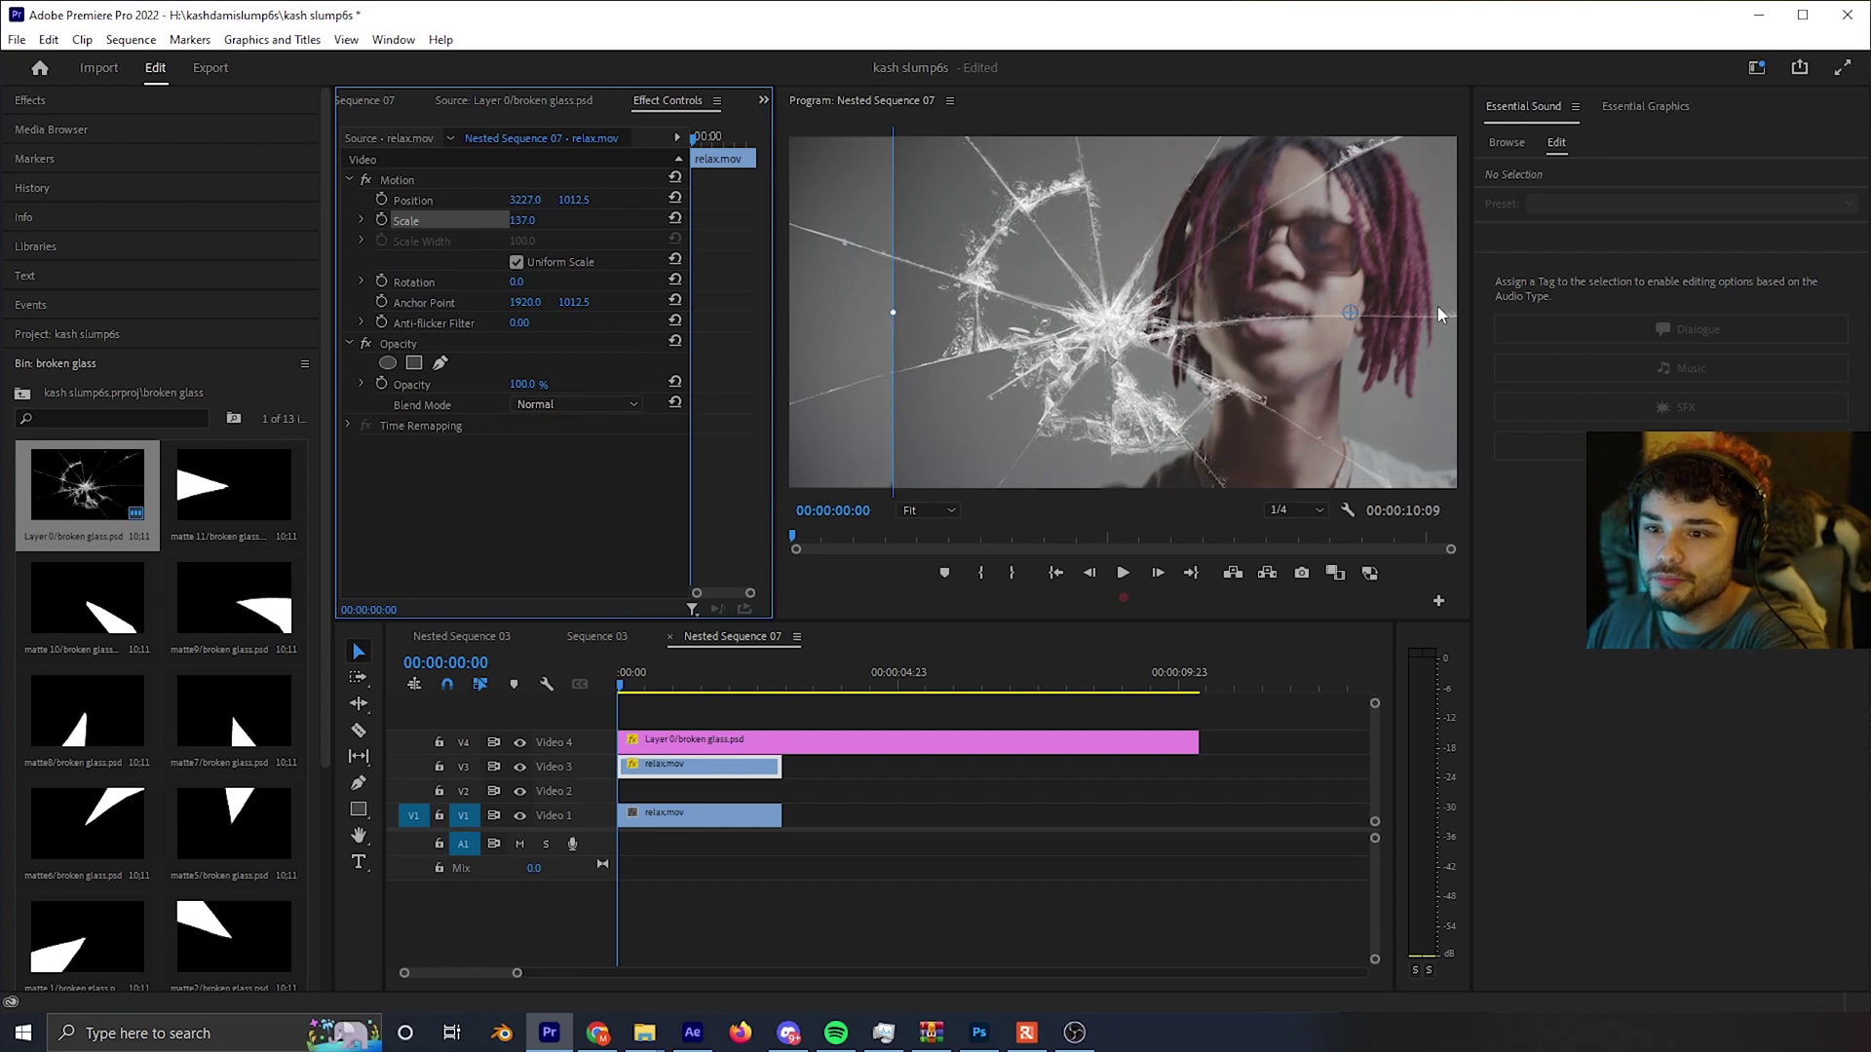
- Play the opening seconds of the sequence to check the enlarged, offset copy behind the cracked glass
{"action": "left_click", "coordinate": [662, 680]}
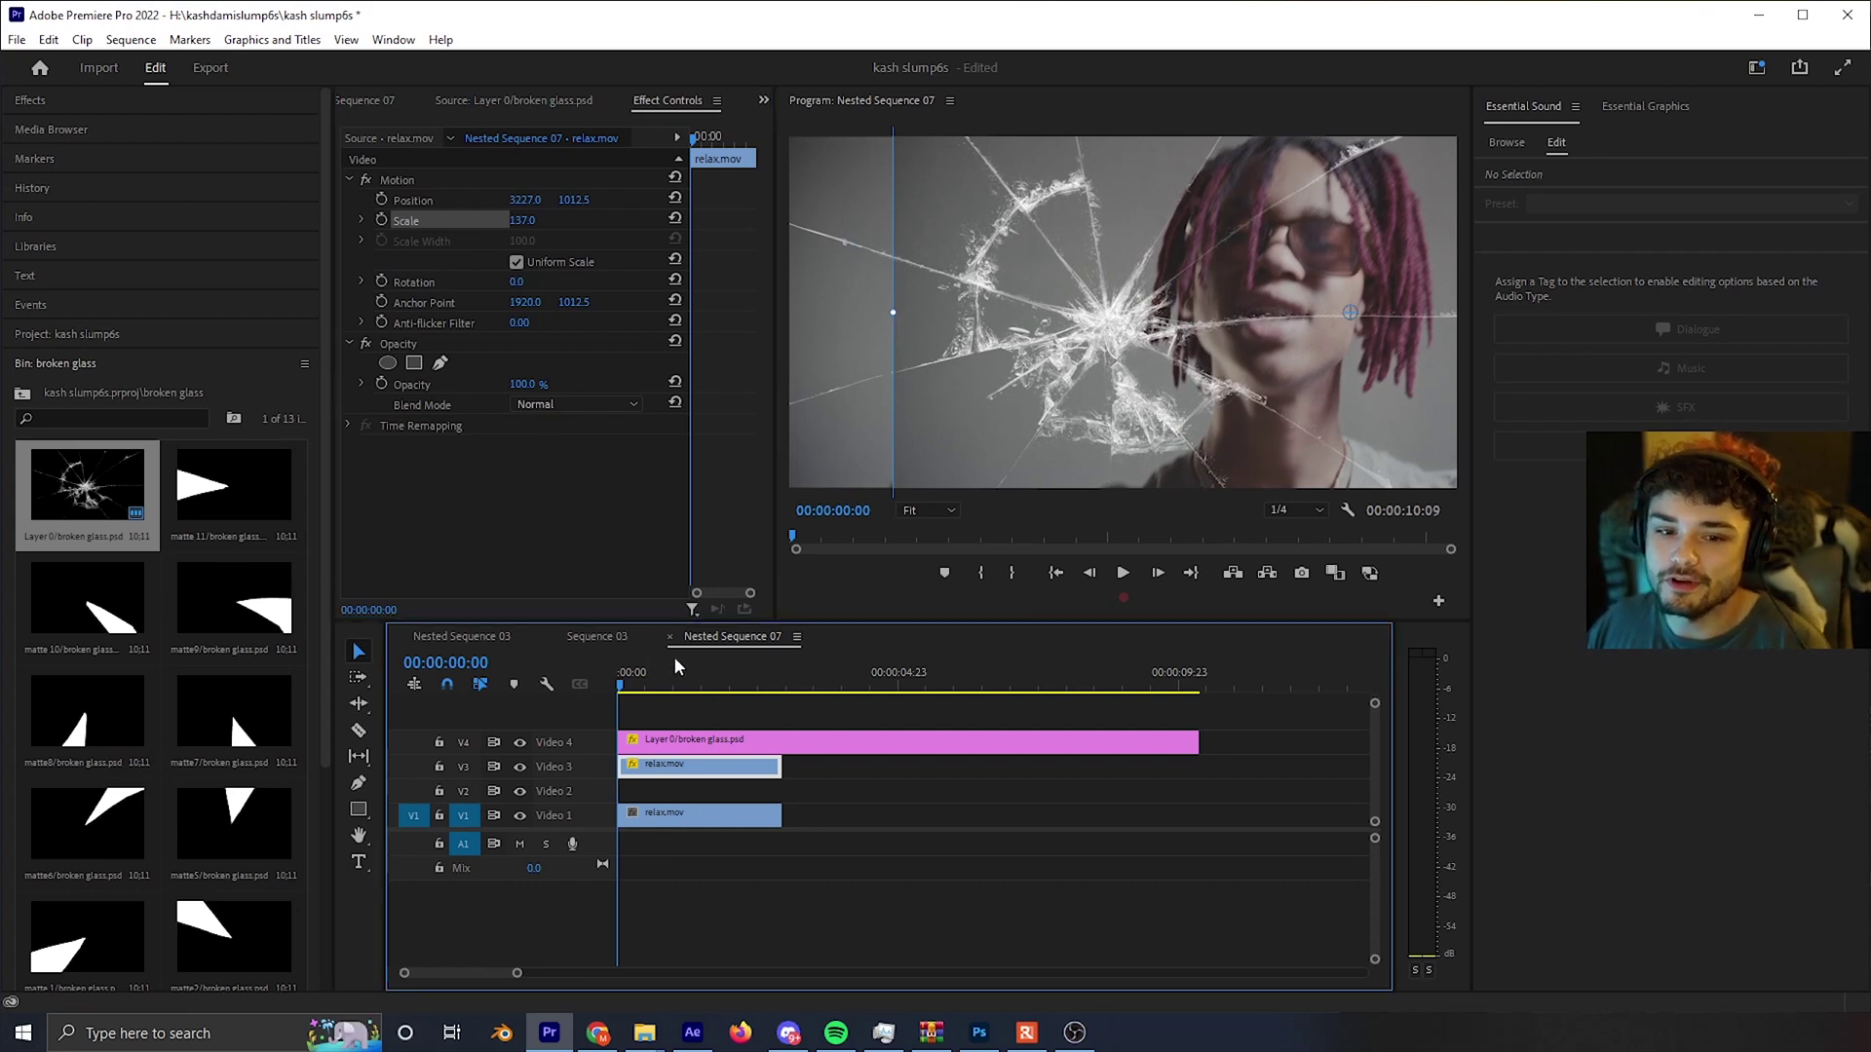
{"action": "key", "text": "space"}
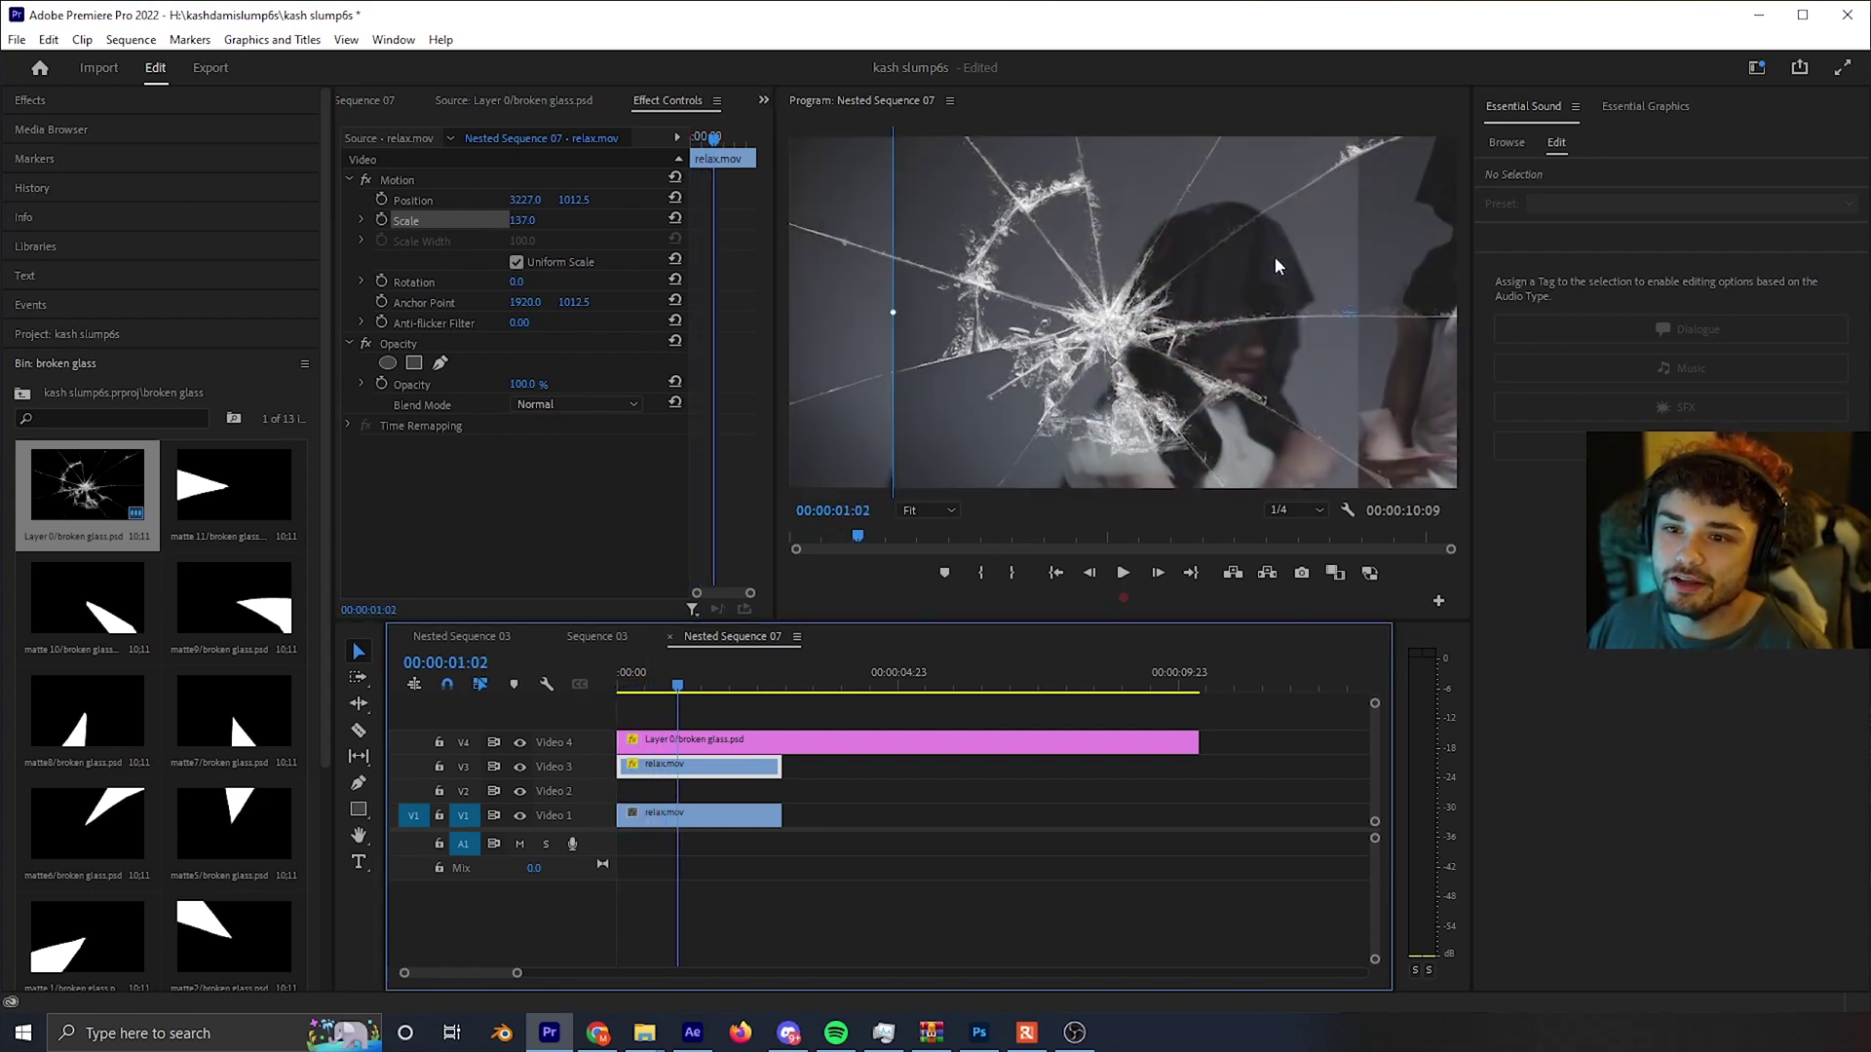
{"action": "key", "text": "space"}
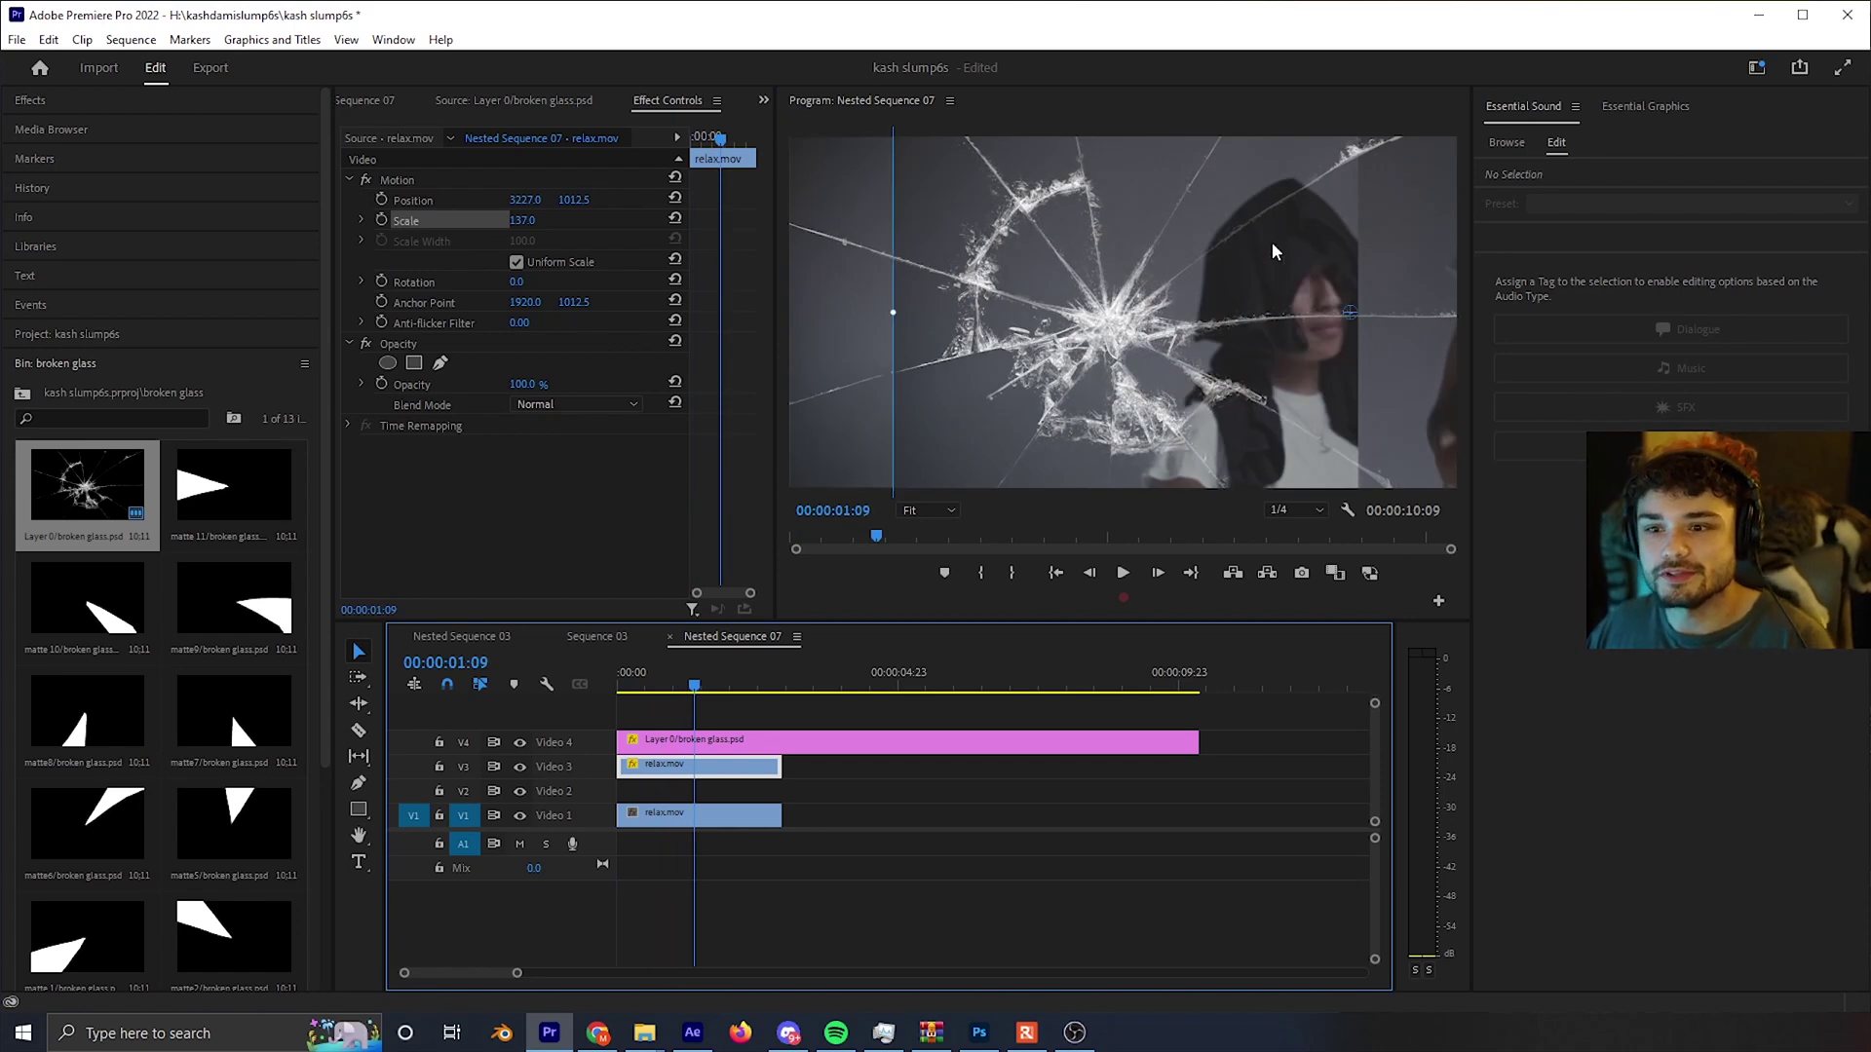
{"action": "key", "text": "space"}
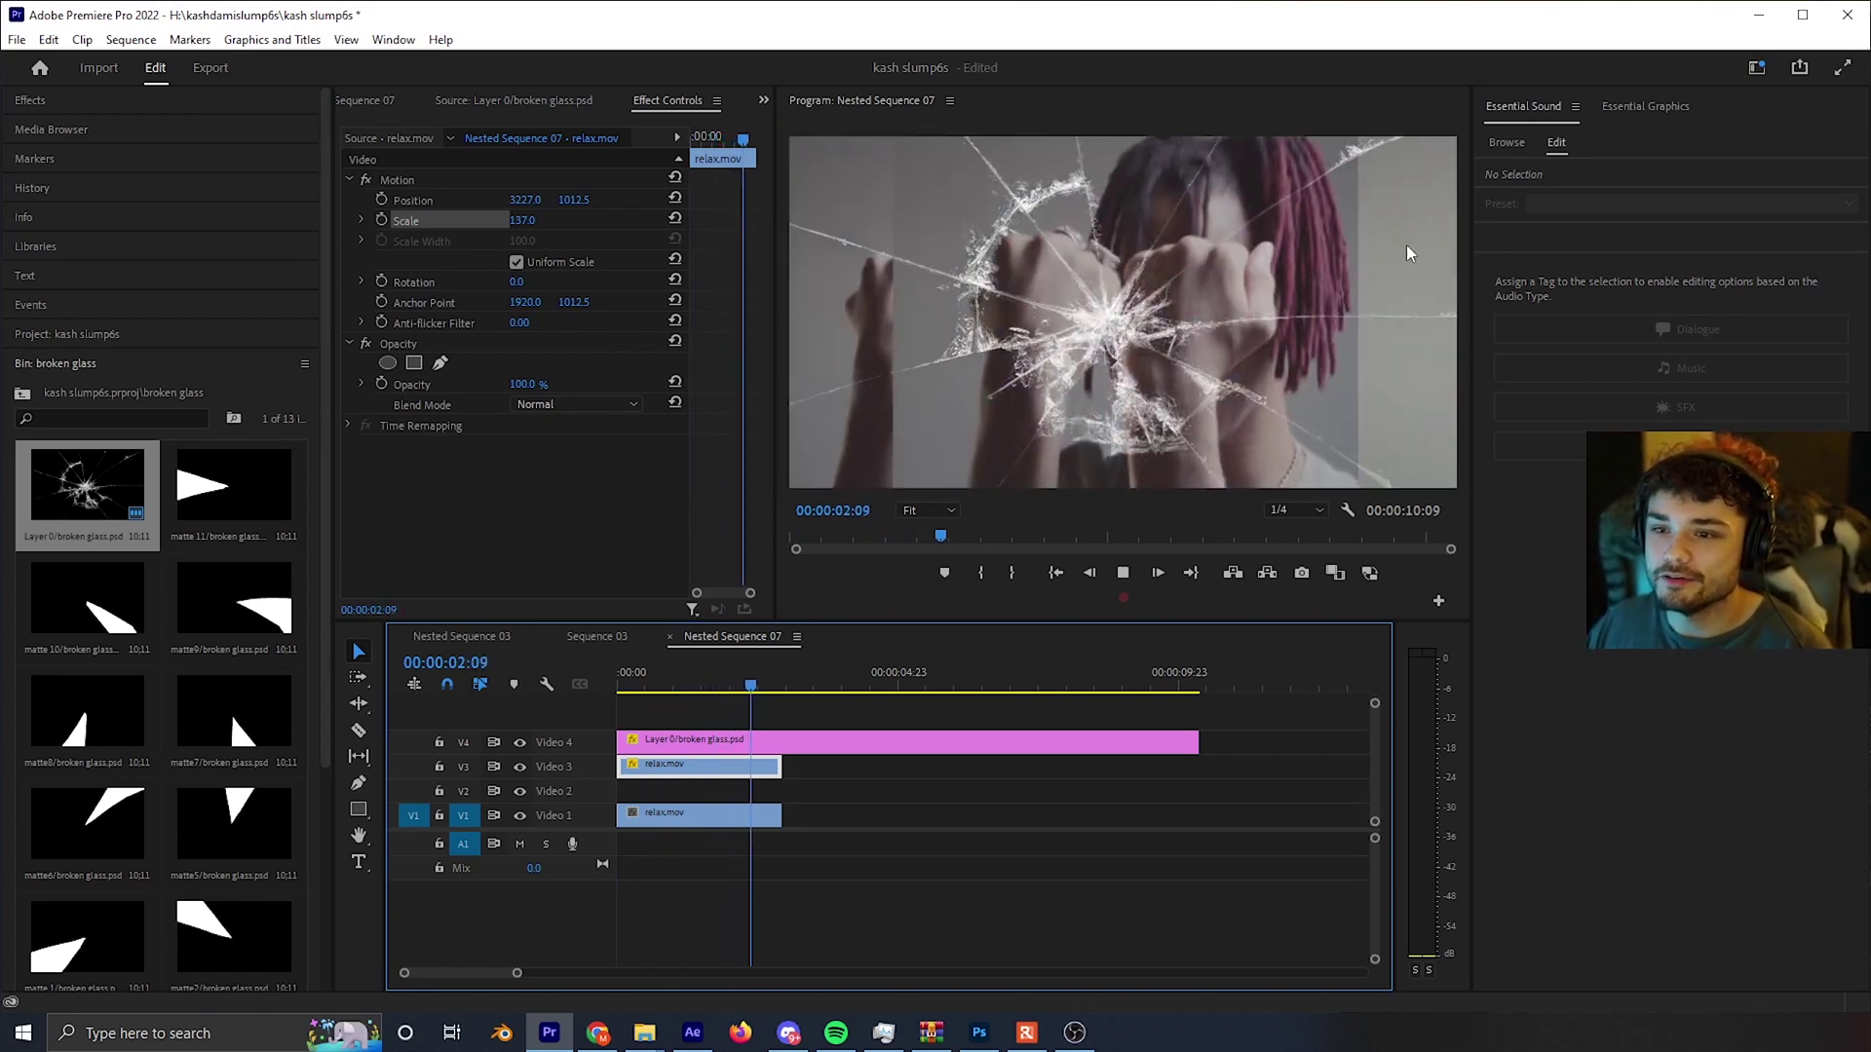
- Reposition the upper relax.mov copy to 1728, 1354.5, judging the framing at 00:00:01:11
{"action": "left_click", "coordinate": [699, 669]}
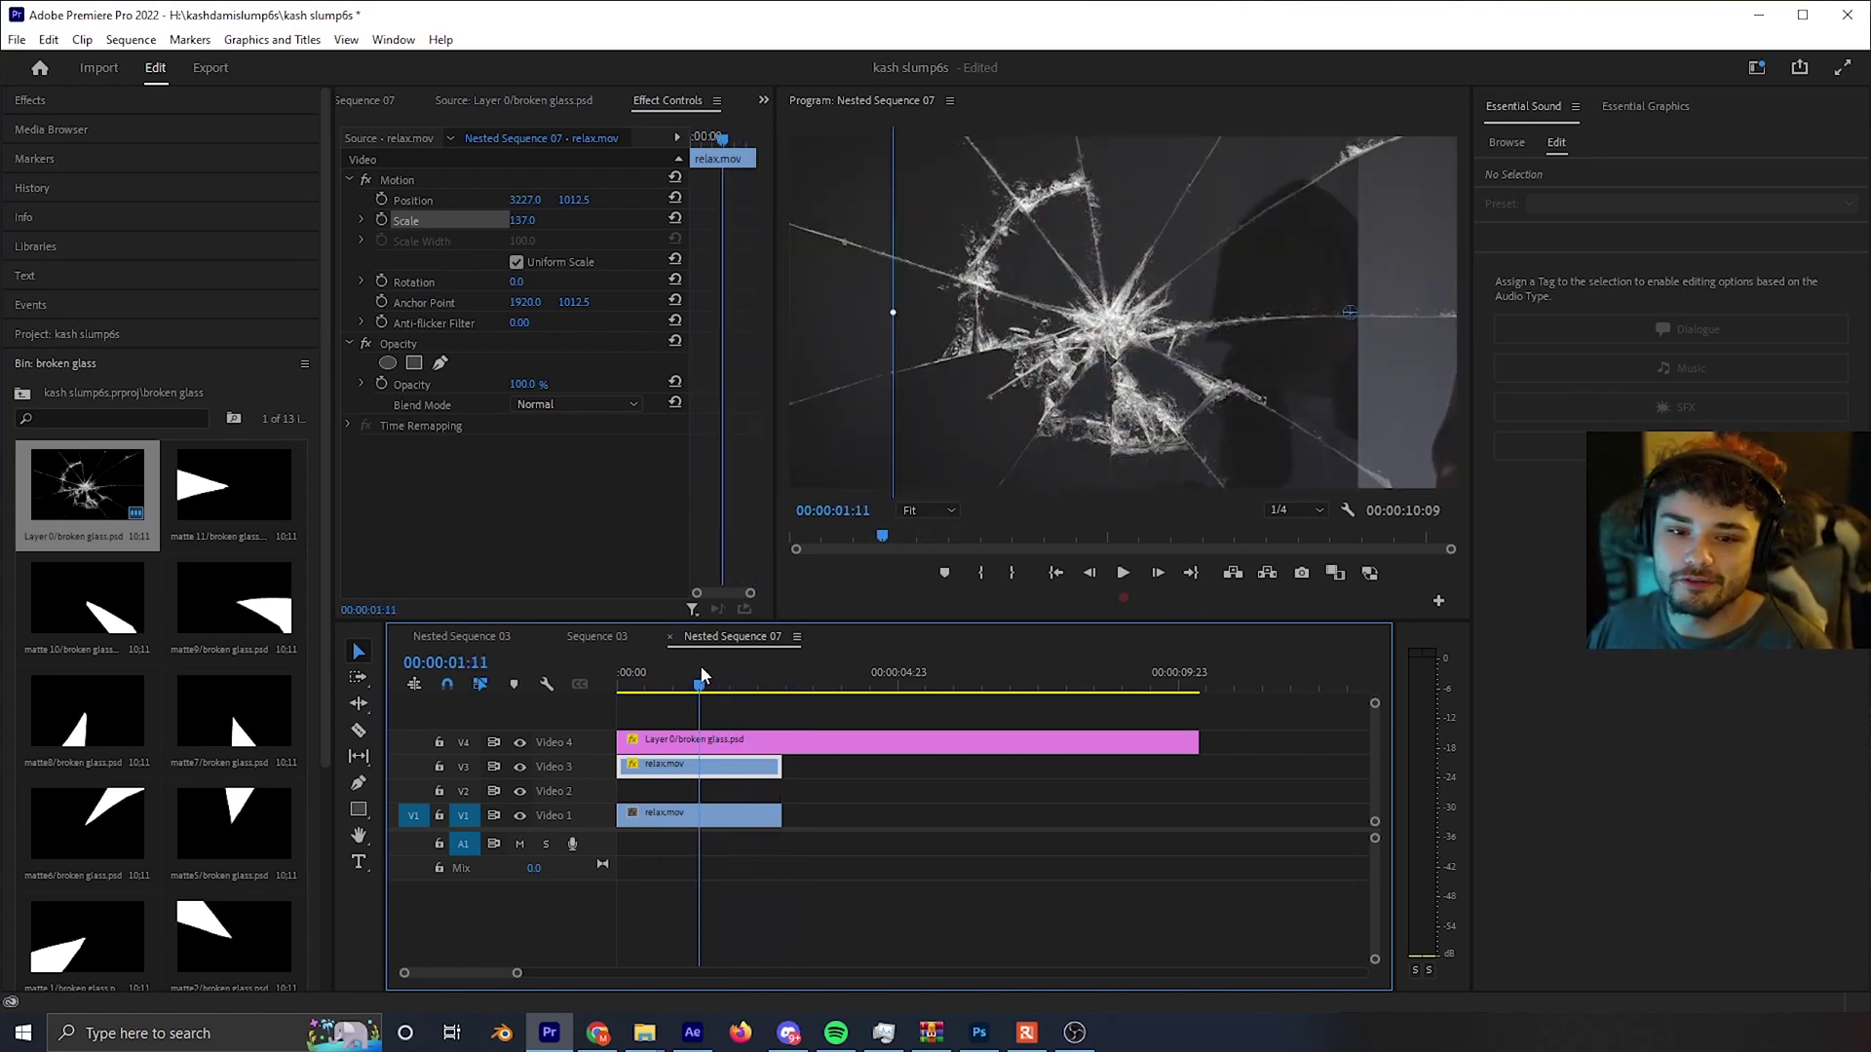
{"action": "left_click_drag", "start_coordinate": [522, 201], "coordinate": [195, 201]}
{"action": "left_click_drag", "start_coordinate": [438, 199], "coordinate": [682, 195]}
{"action": "left_click_drag", "start_coordinate": [569, 202], "coordinate": [902, 201]}
- Play the sequence from the beginning to review the copy's new position against the original footage
{"action": "left_click_drag", "start_coordinate": [690, 688], "coordinate": [578, 660]}
{"action": "key", "text": "space"}
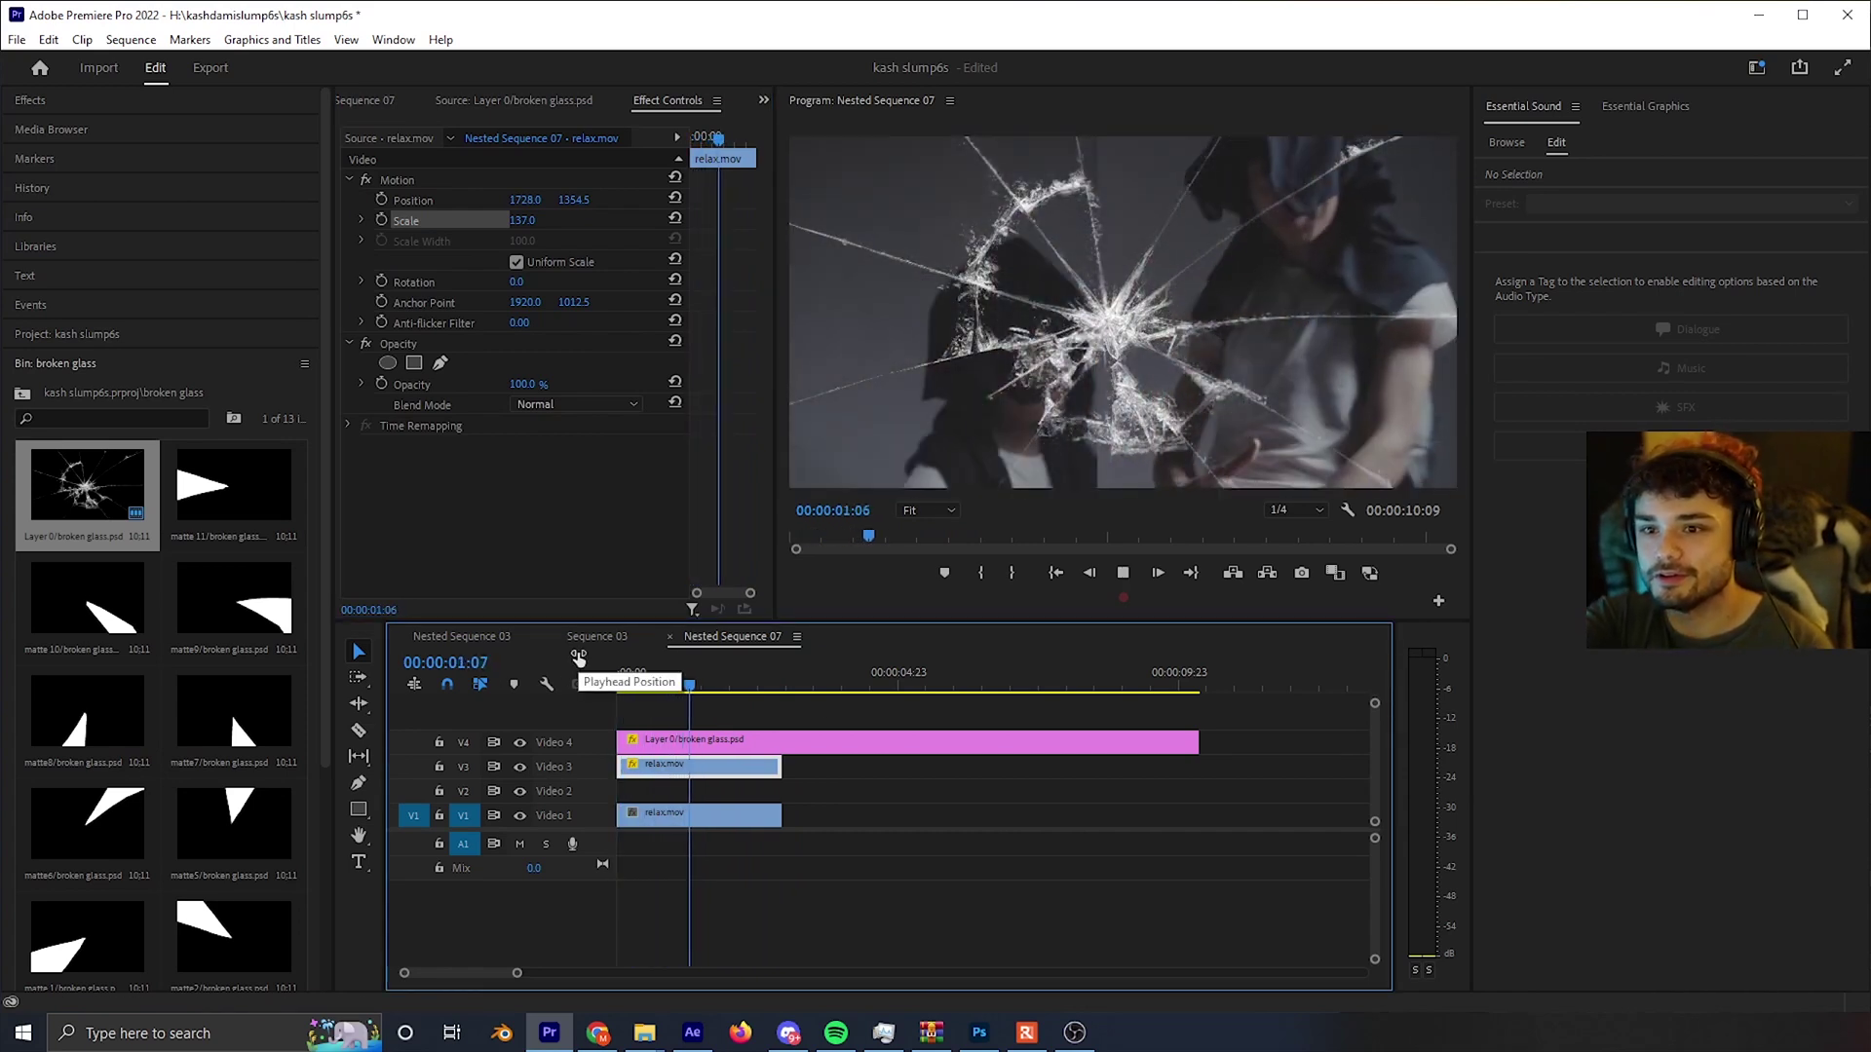
{"action": "key", "text": "space"}
{"action": "key", "text": "space"}
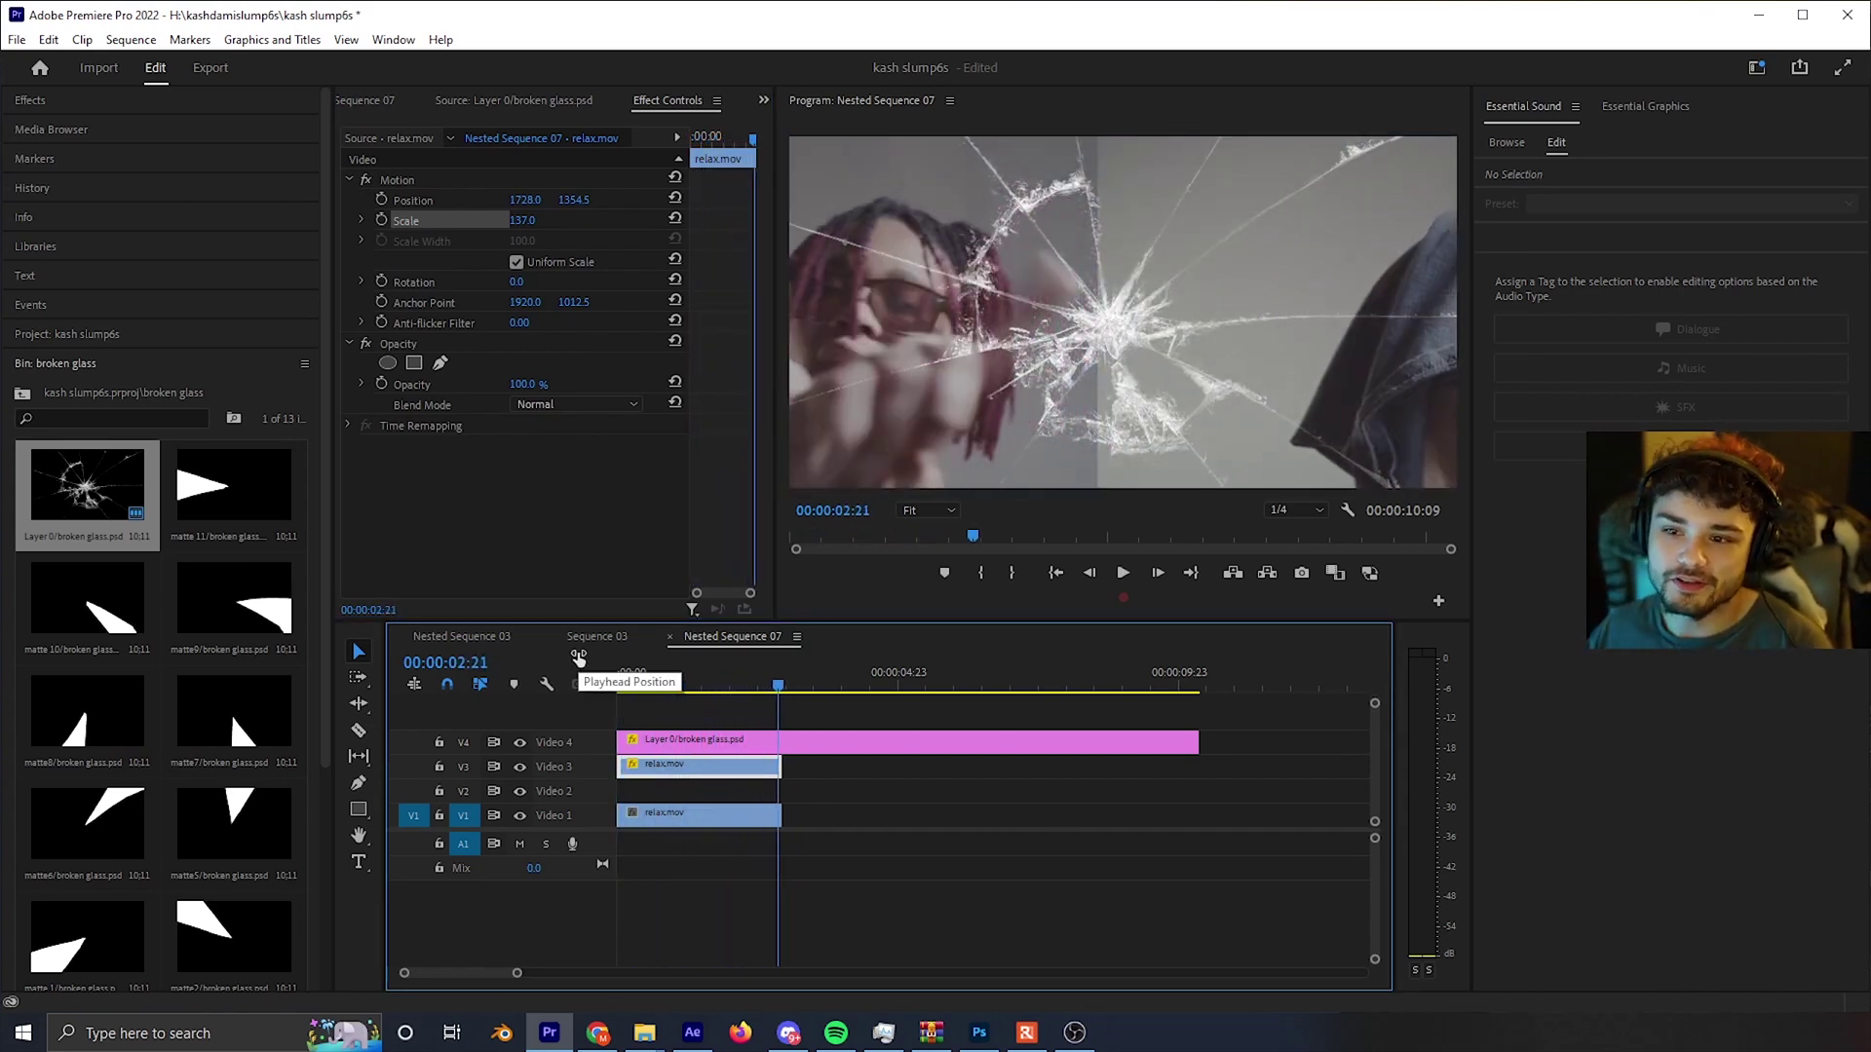
{"action": "key", "text": "space"}
- At 00:00:01:13, set the upper relax.mov copy's scale to 111 and its position to 2128, 1039.5
{"action": "left_click", "coordinate": [703, 685]}
{"action": "left_click", "coordinate": [705, 688]}
{"action": "mouse_move", "coordinate": [522, 220]}
{"action": "left_mouse_down"}
{"action": "mouse_move", "coordinate": [491, 220]}
{"action": "mouse_move", "coordinate": [530, 218]}
{"action": "mouse_move", "coordinate": [509, 200]}
{"action": "mouse_move", "coordinate": [442, 200]}
{"action": "mouse_move", "coordinate": [531, 200]}
{"action": "left_mouse_up"}
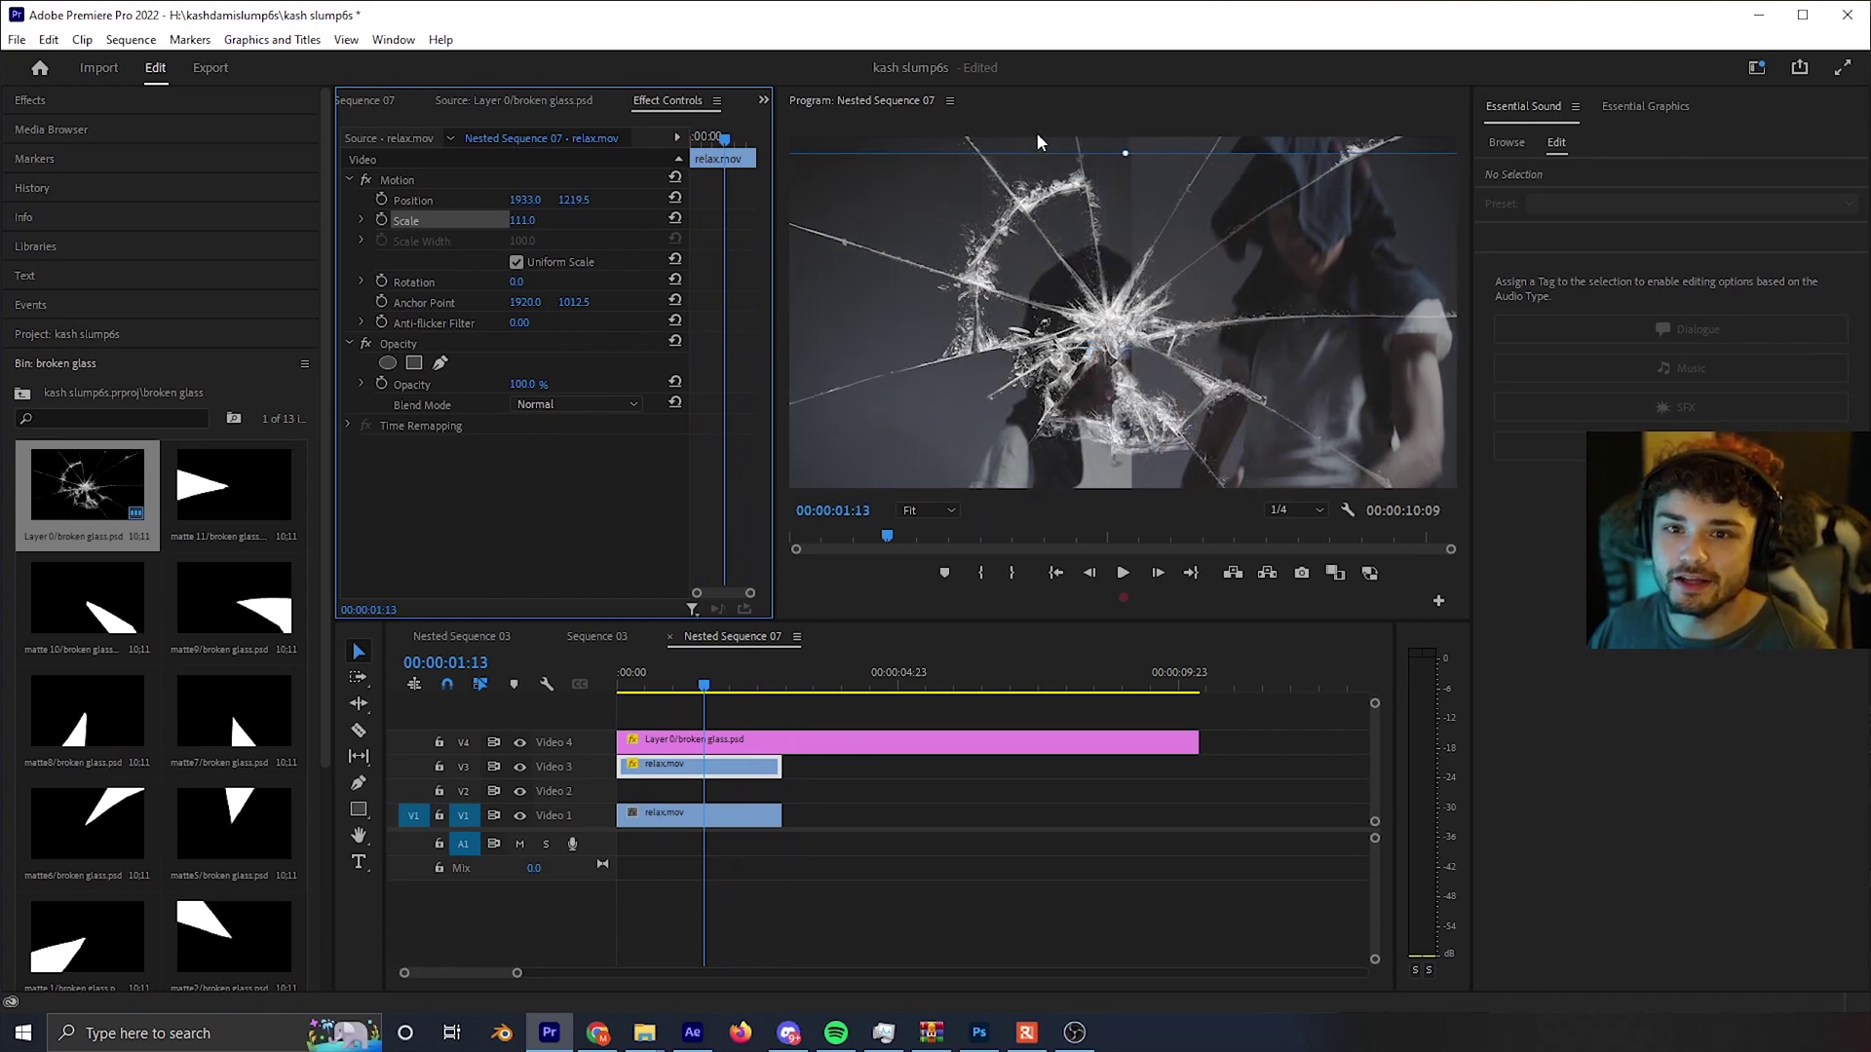
{"action": "left_click_drag", "start_coordinate": [524, 200], "coordinate": [716, 200]}
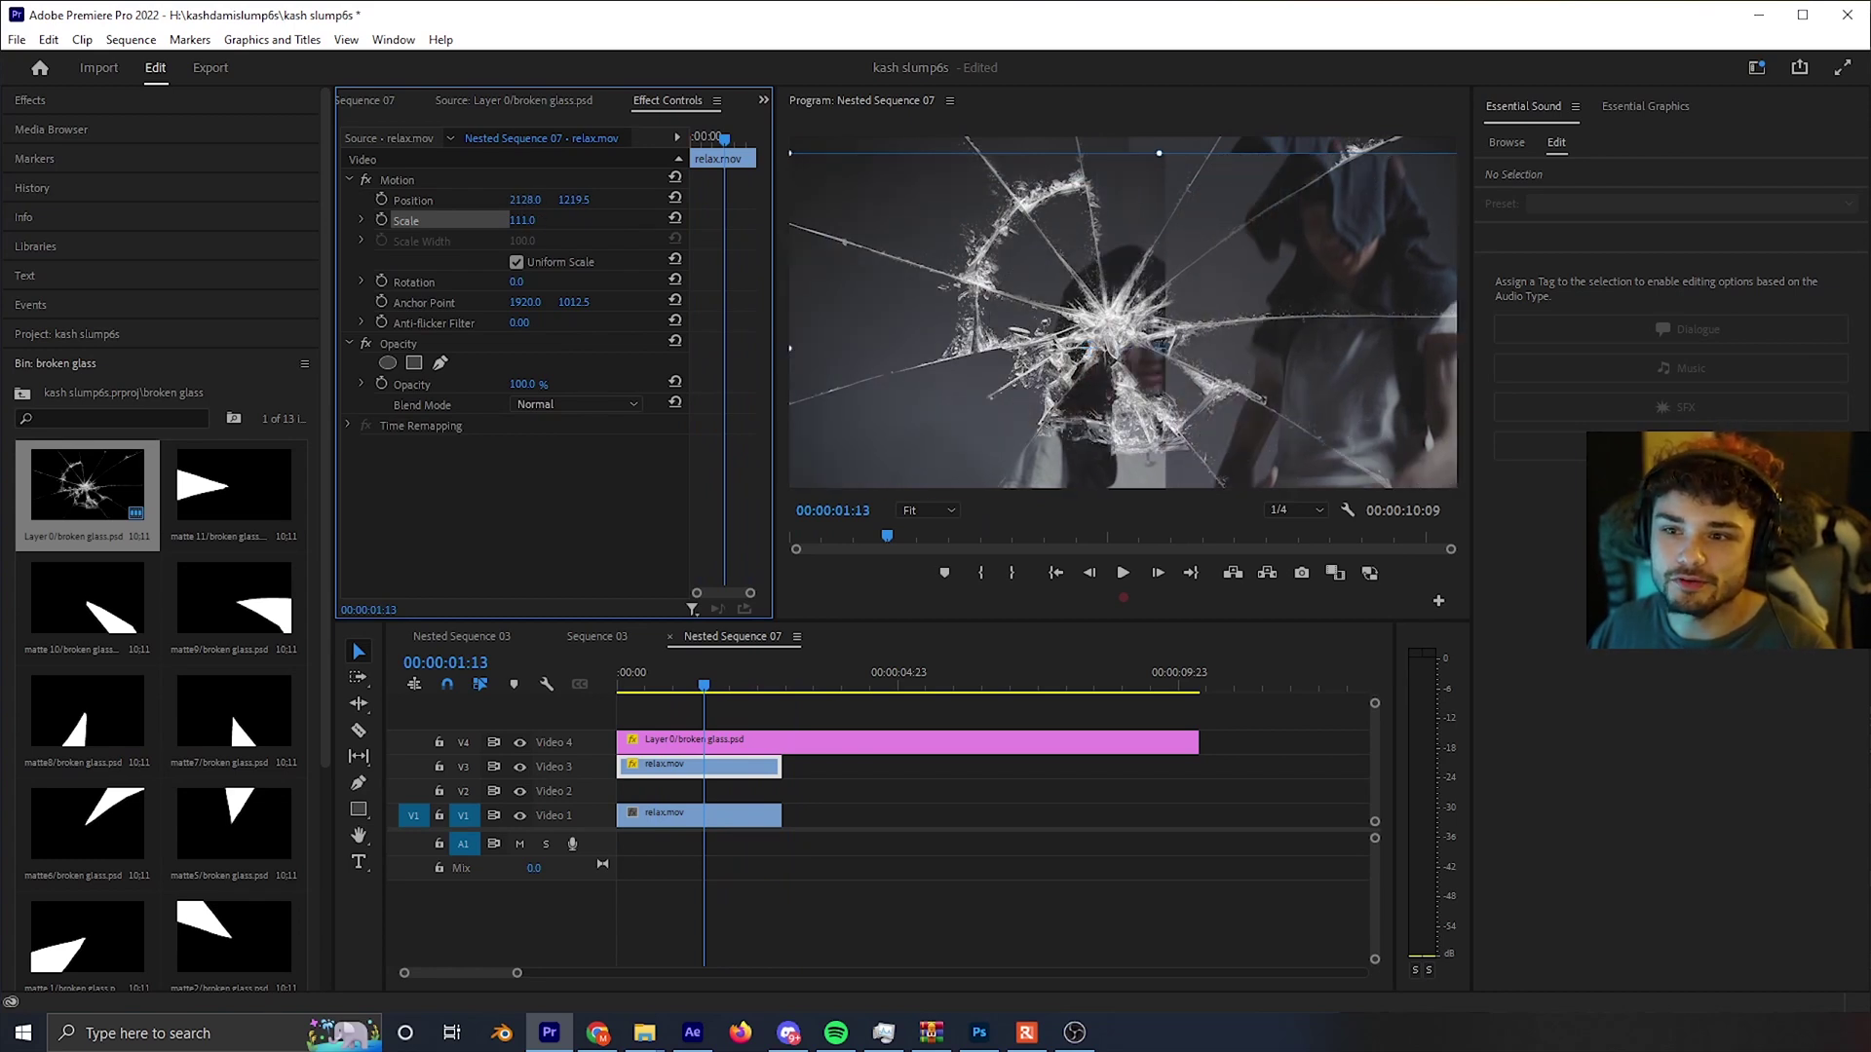
{"action": "left_click_drag", "start_coordinate": [574, 199], "coordinate": [430, 199]}
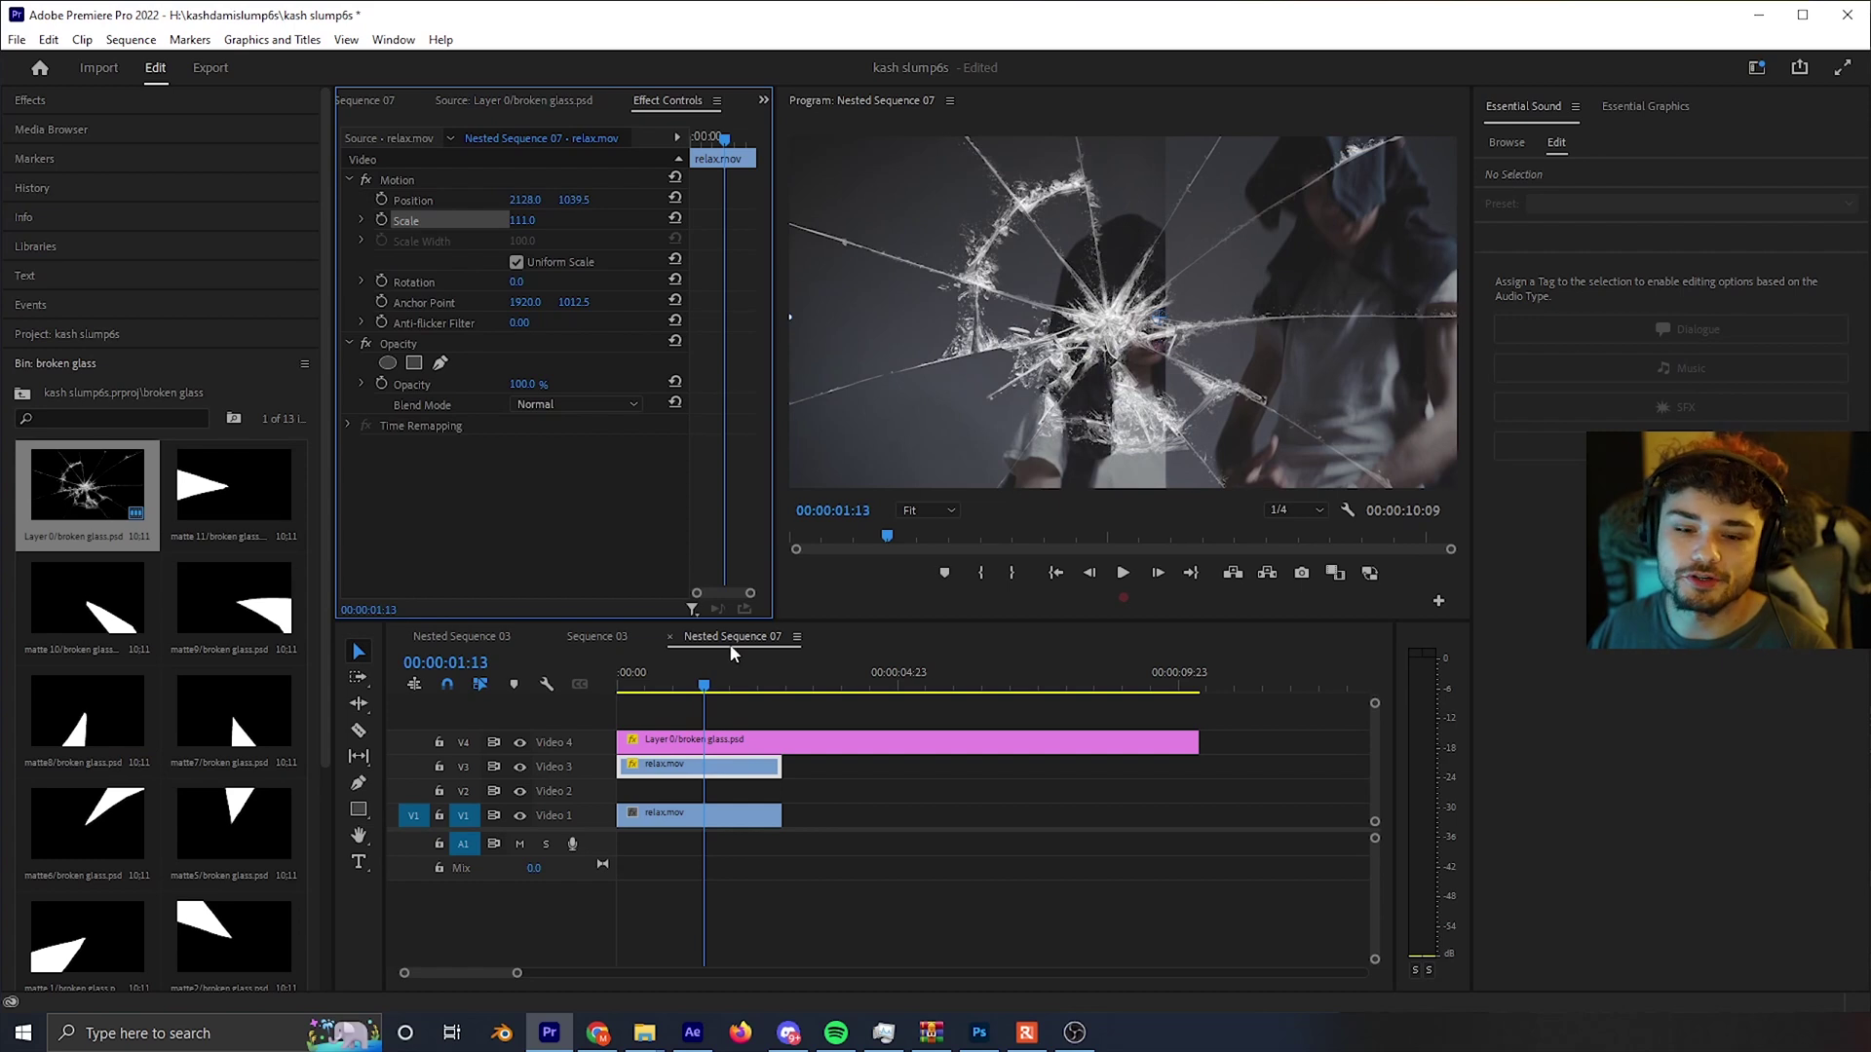
- Review the opening from the sequence start and reposition the upper relax.mov copy to 1932, 1100.5
{"action": "left_click_drag", "start_coordinate": [696, 675], "coordinate": [500, 680]}
{"action": "key", "text": "space"}
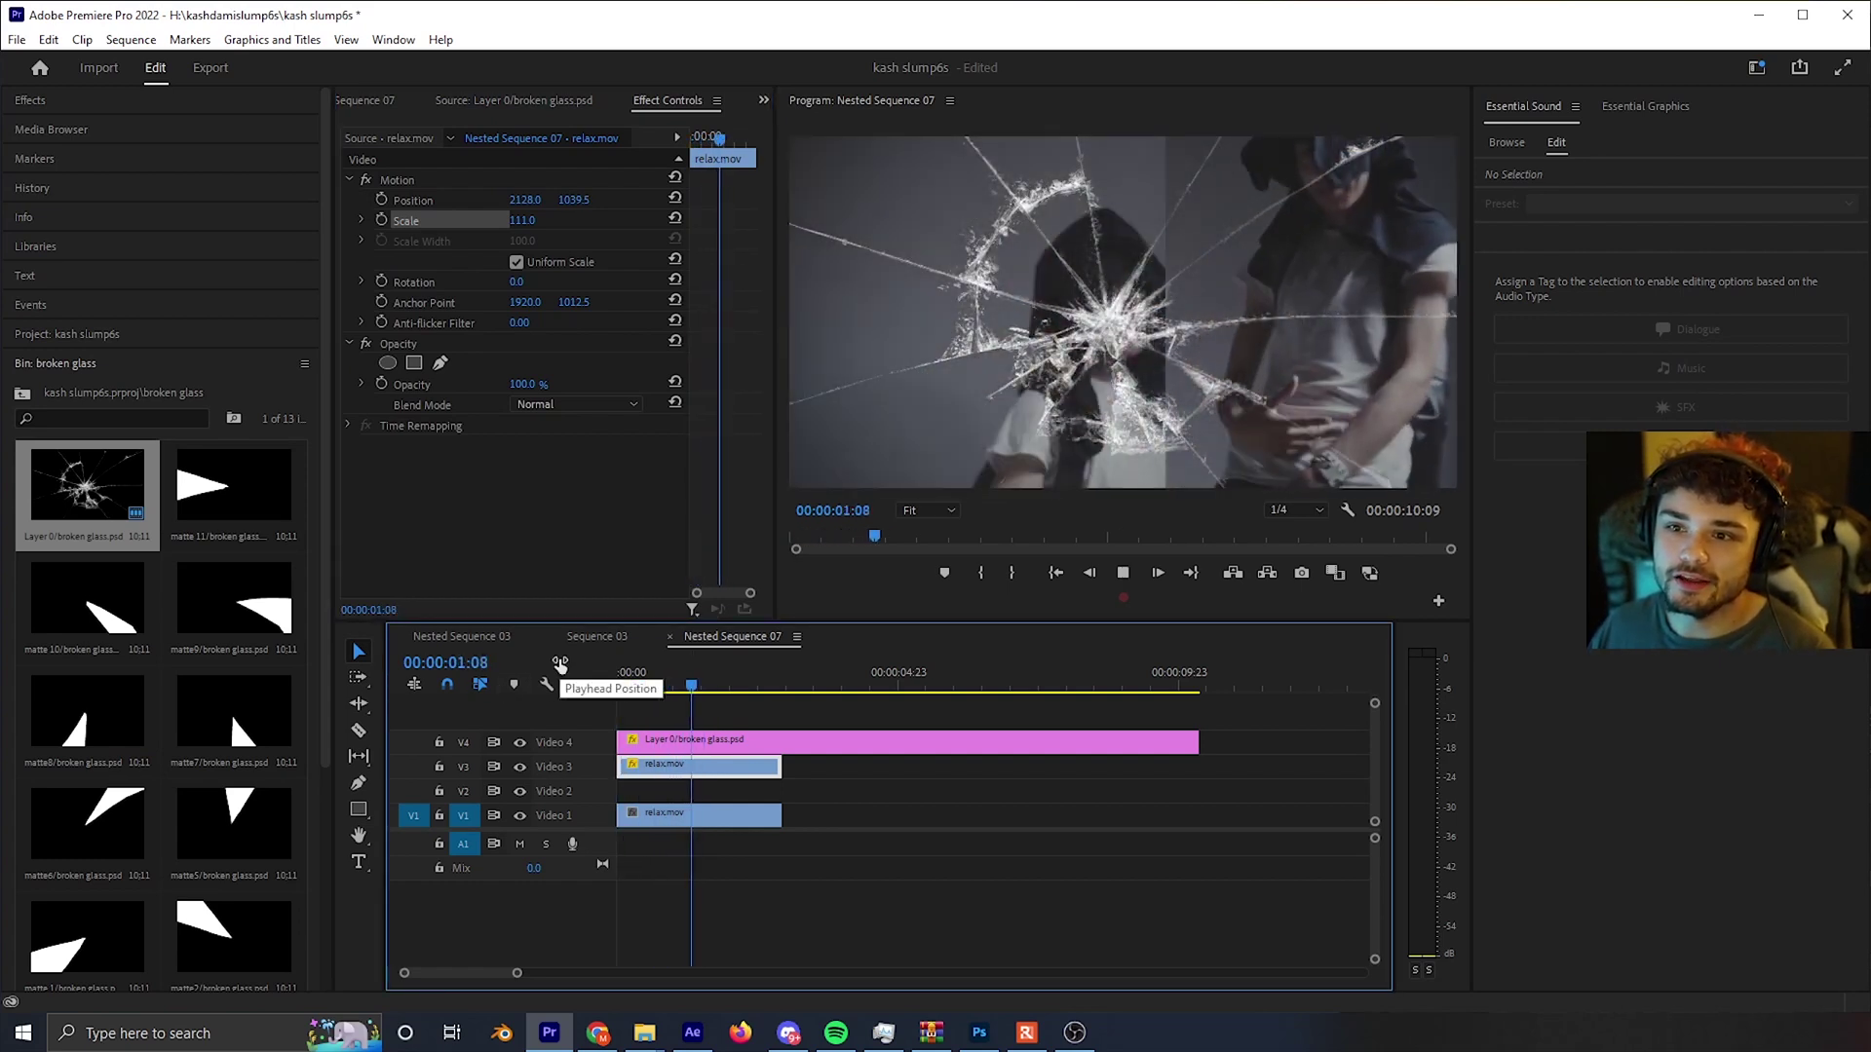
{"action": "left_click", "coordinate": [695, 688]}
{"action": "left_click_drag", "start_coordinate": [694, 688], "coordinate": [696, 687]}
{"action": "left_click_drag", "start_coordinate": [574, 198], "coordinate": [348, 200]}
- Replay the opening from the sequence start several times to check the final offset, stopping at 00:00:00:17
{"action": "left_click", "coordinate": [515, 692]}
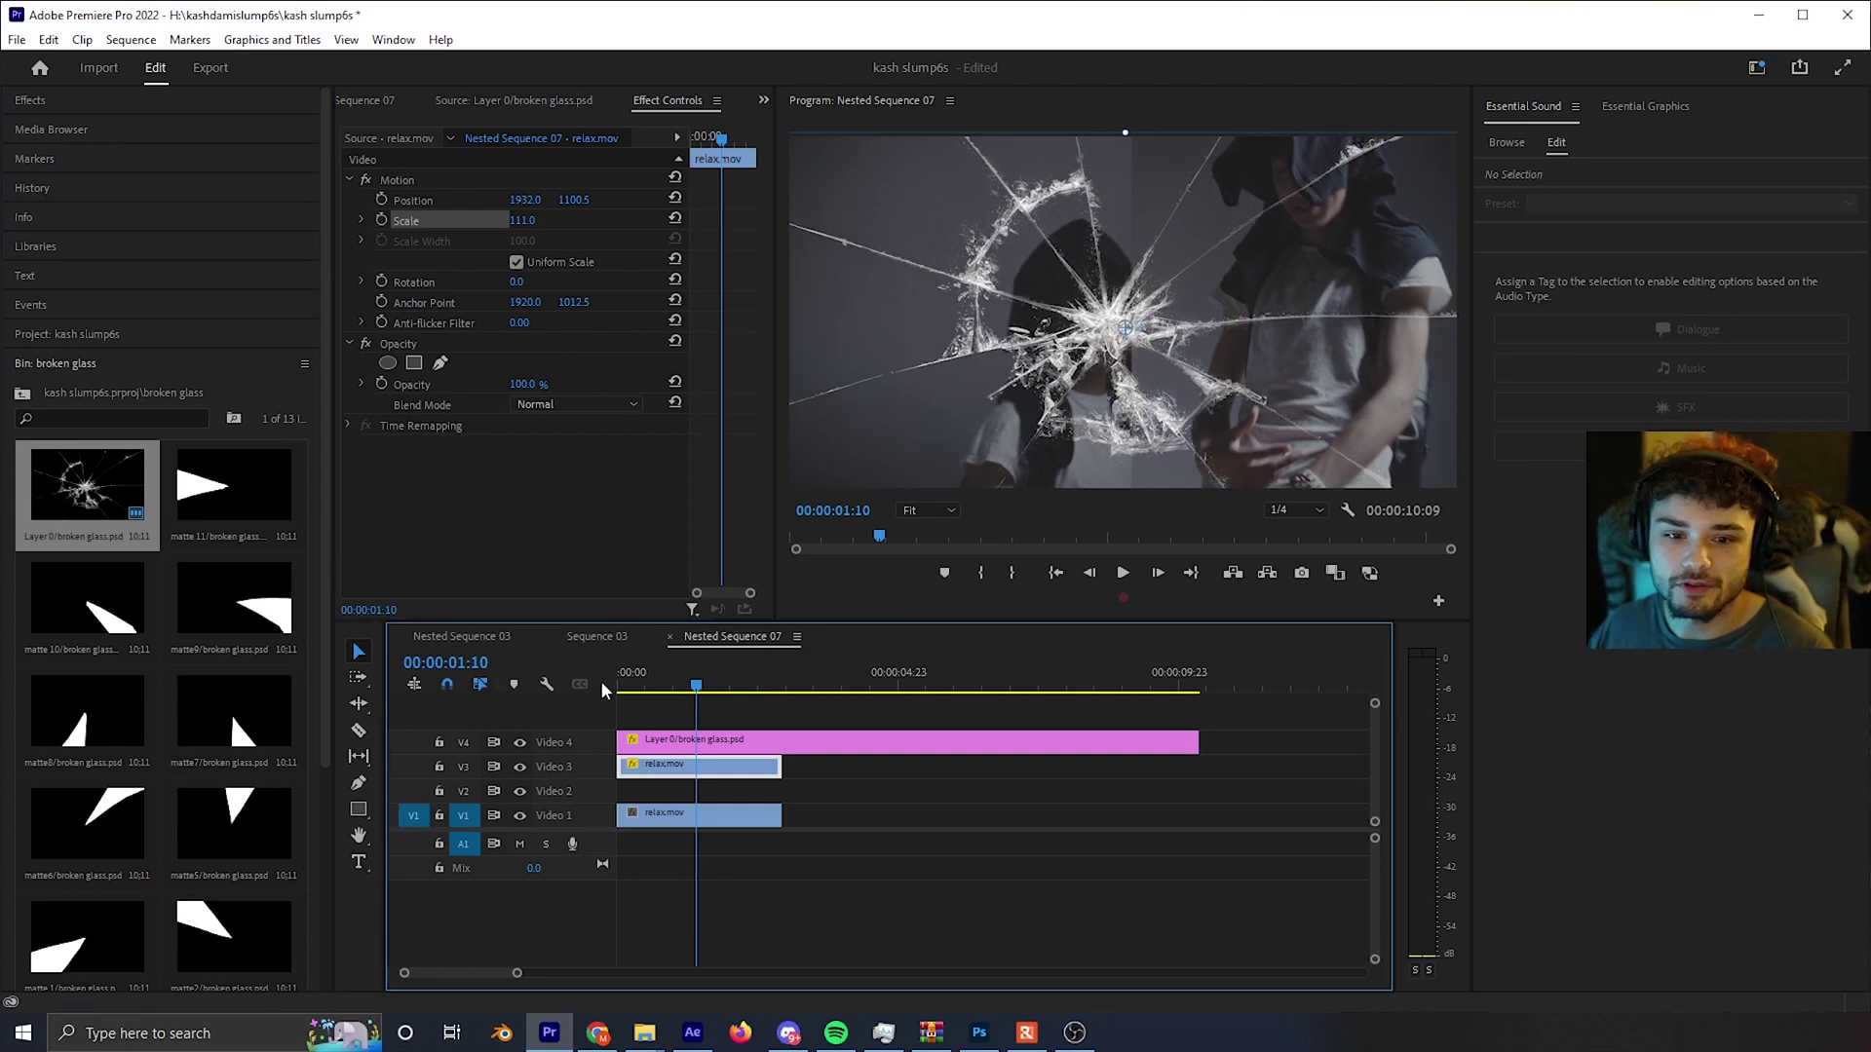
{"action": "key", "text": "space"}
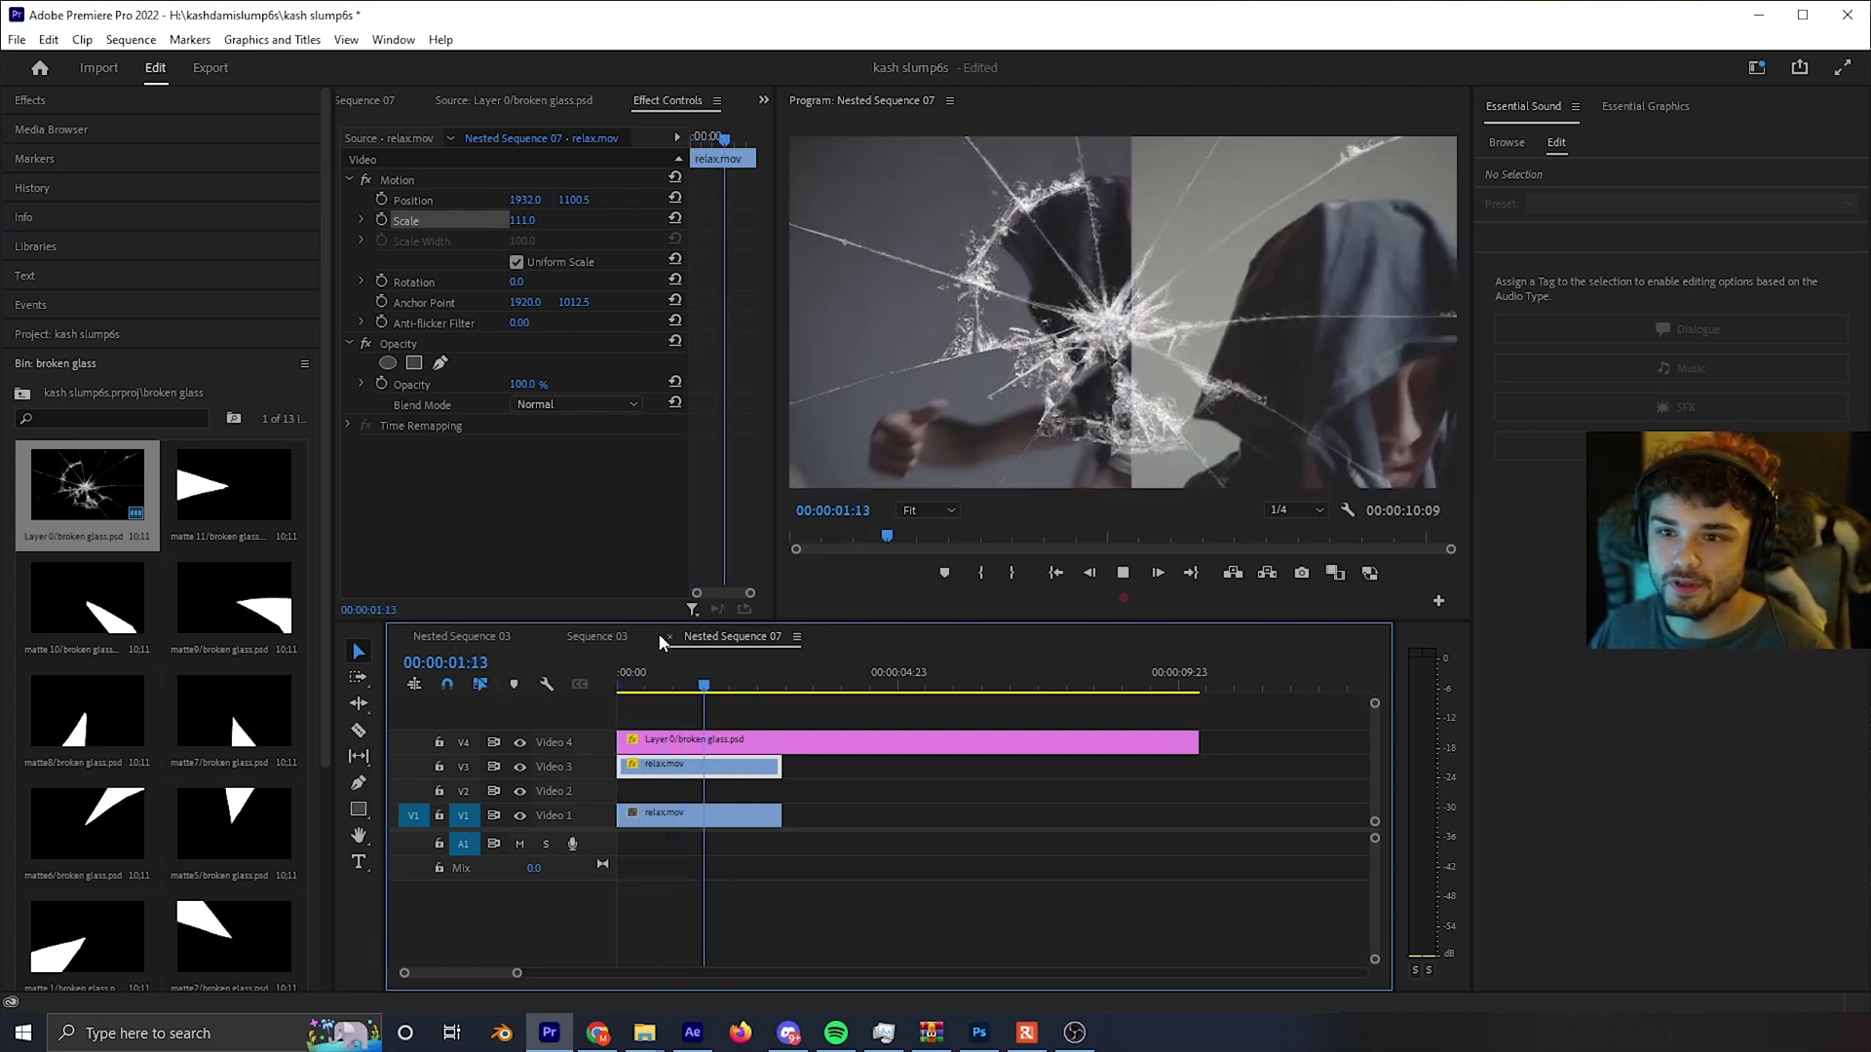
{"action": "left_click_drag", "start_coordinate": [670, 679], "coordinate": [609, 687]}
{"action": "key", "text": "space"}
{"action": "key", "text": "space"}
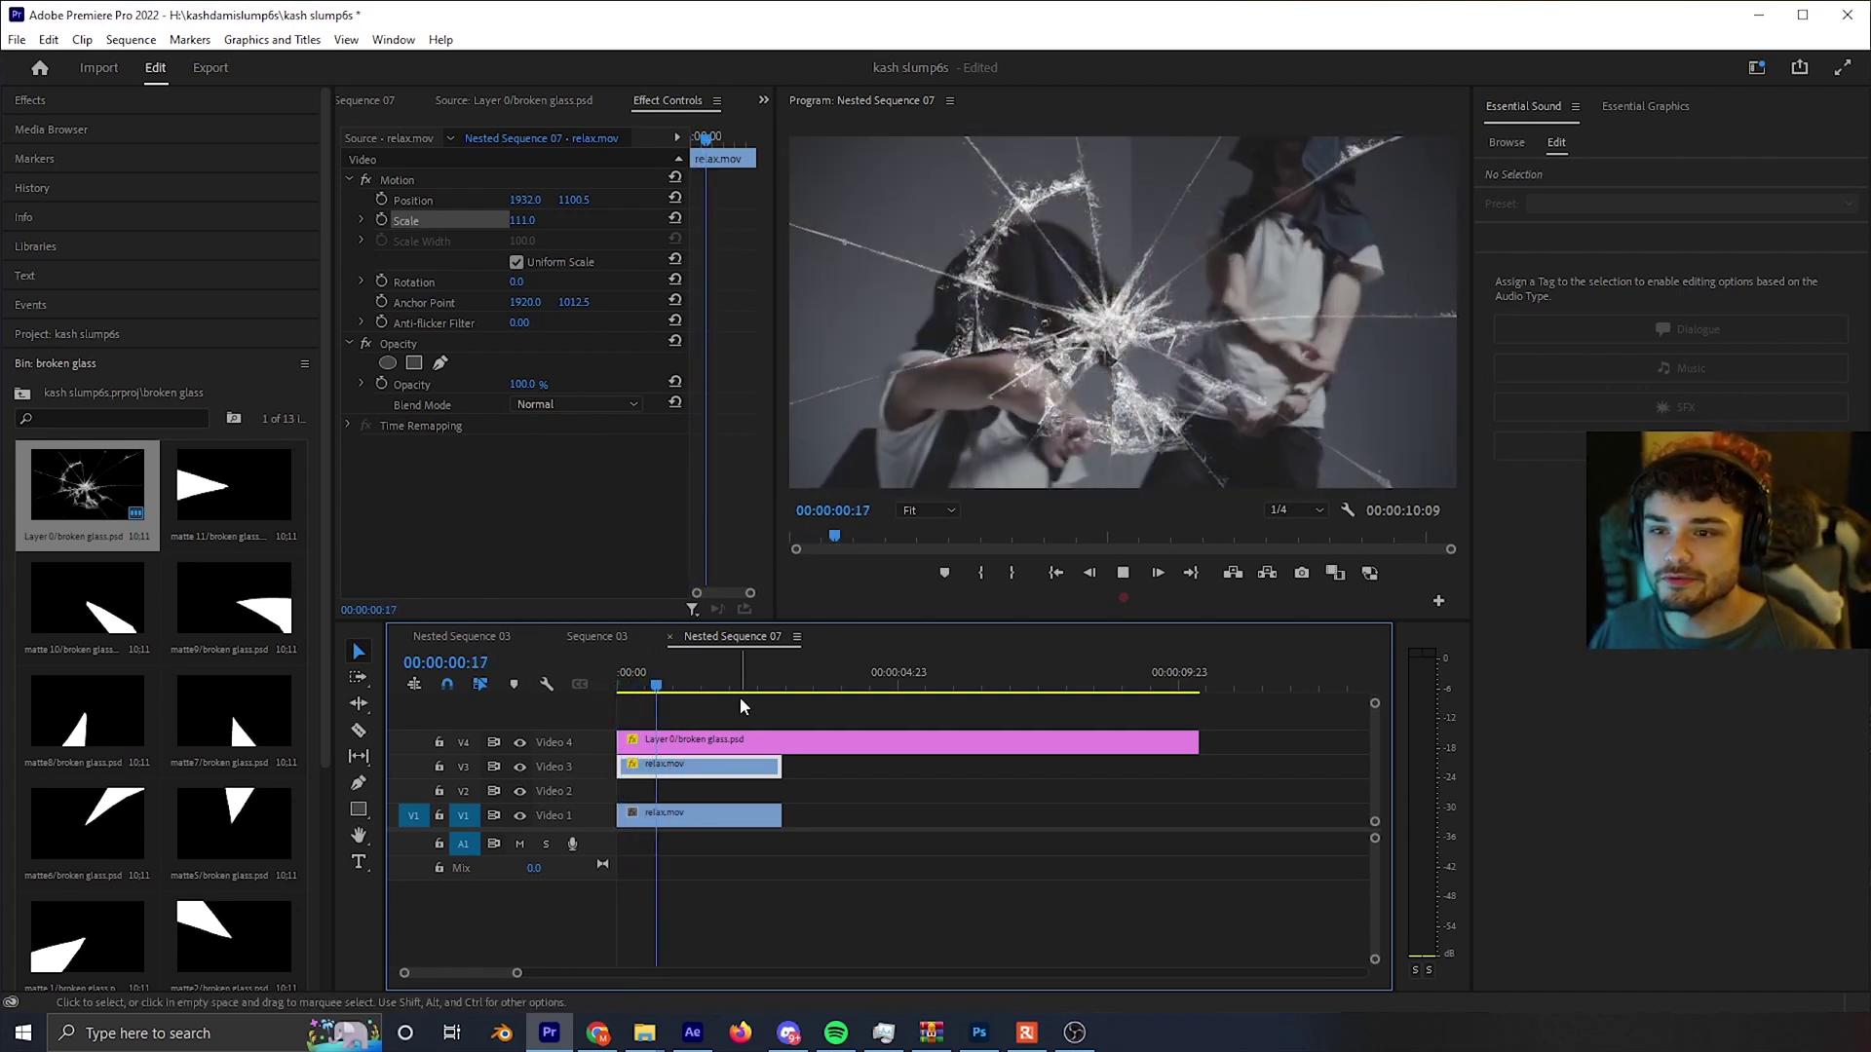
{"action": "key", "text": "Home"}
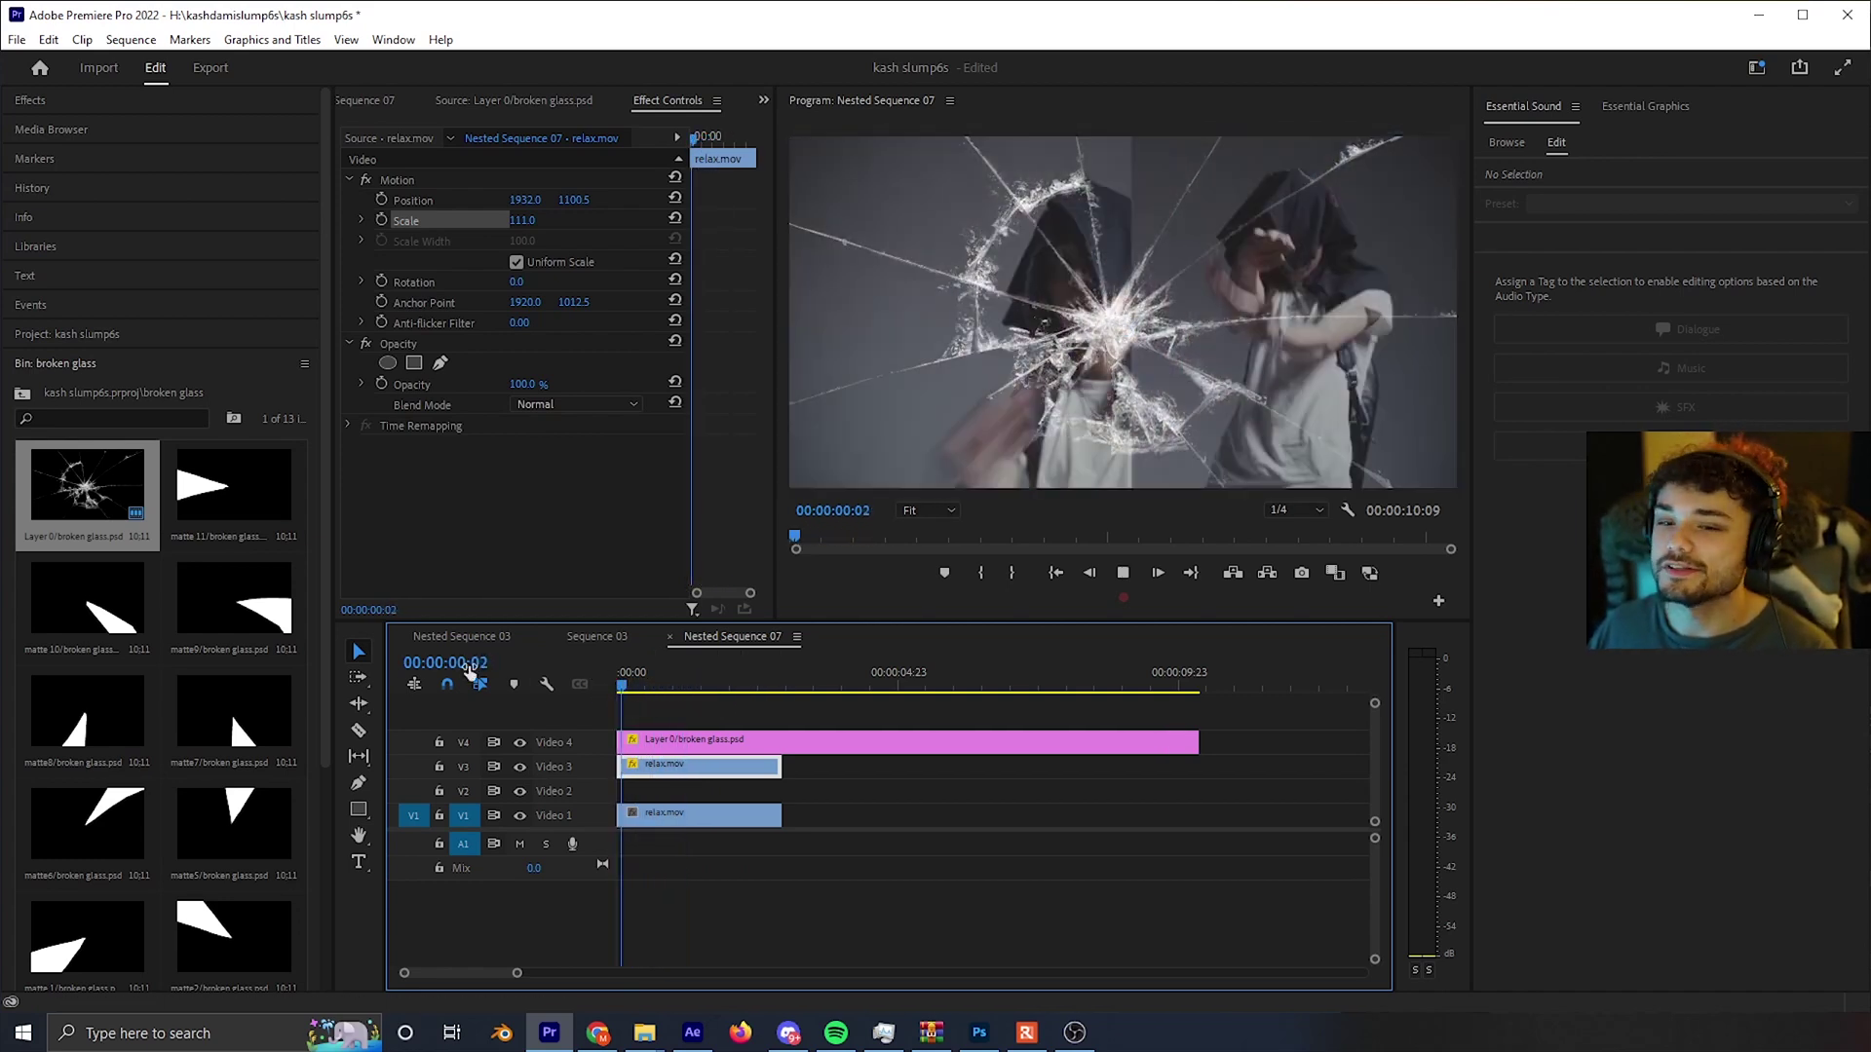
{"action": "key", "text": "space"}
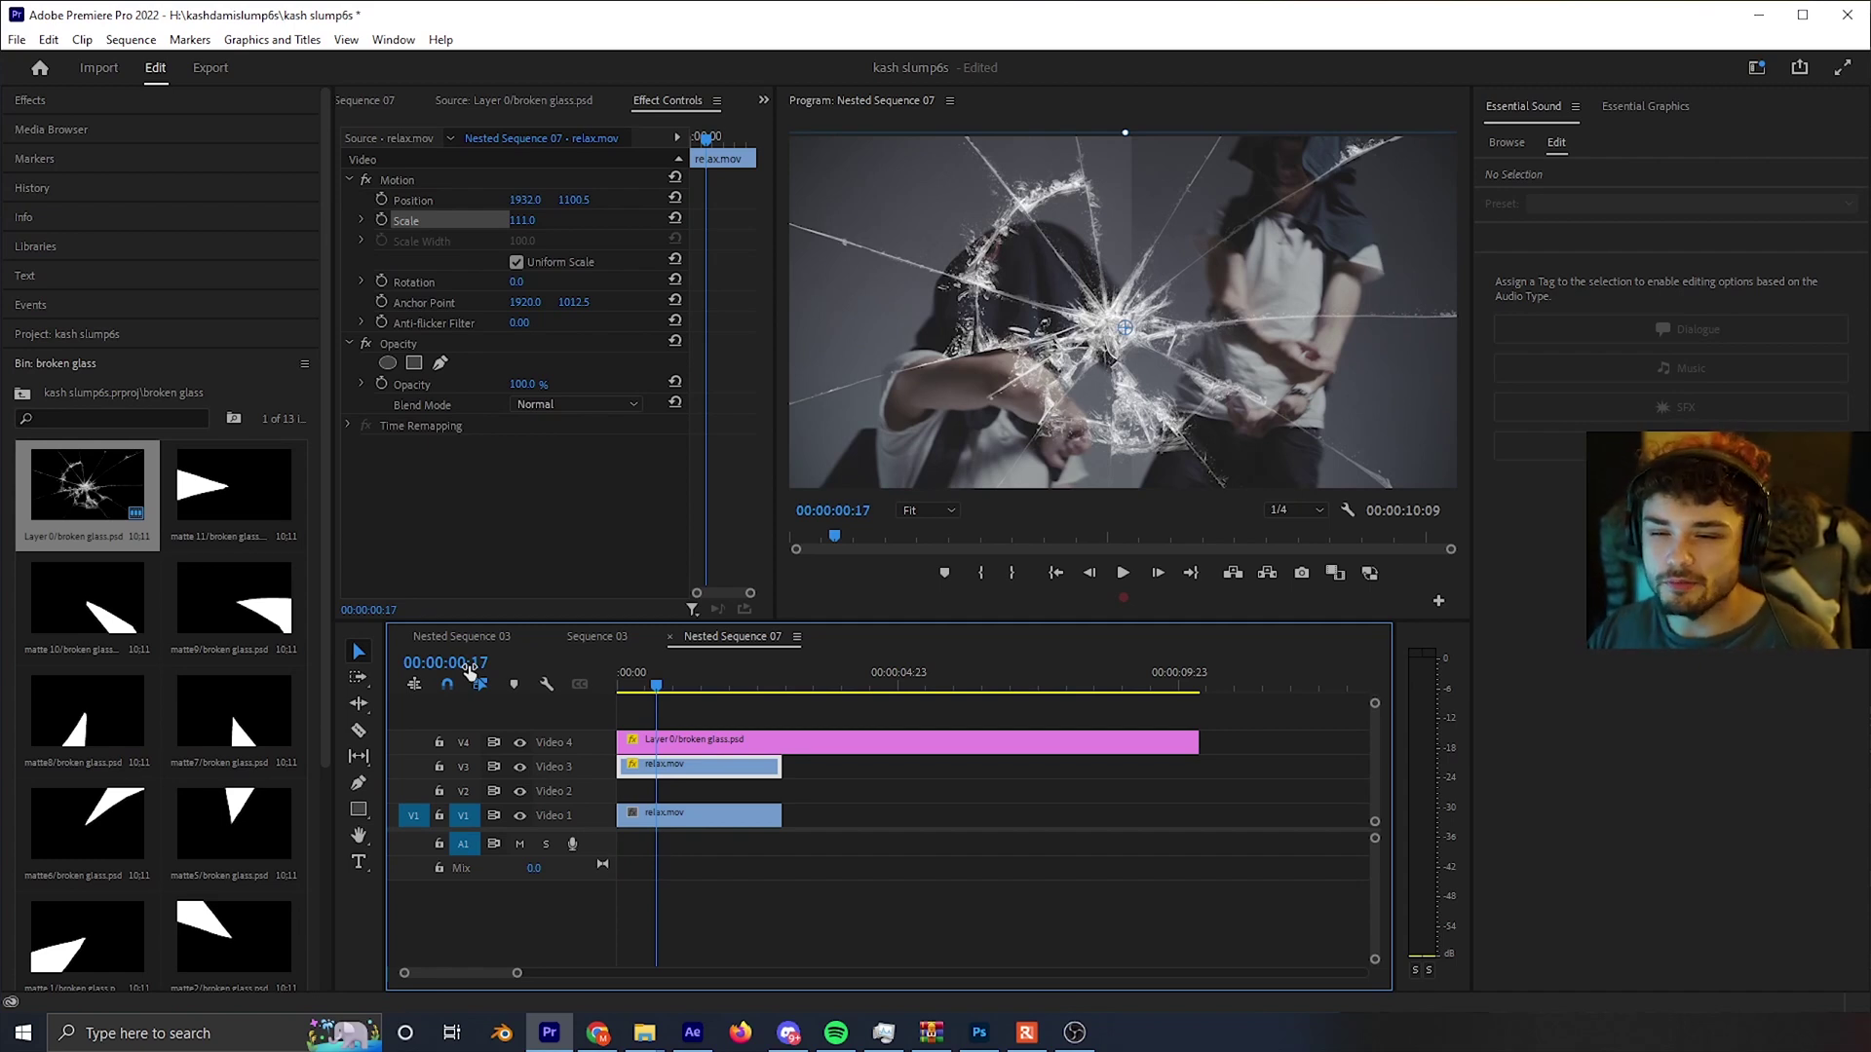
{"action": "left_click_drag", "start_coordinate": [657, 672], "coordinate": [586, 681]}
{"action": "key", "text": "space"}
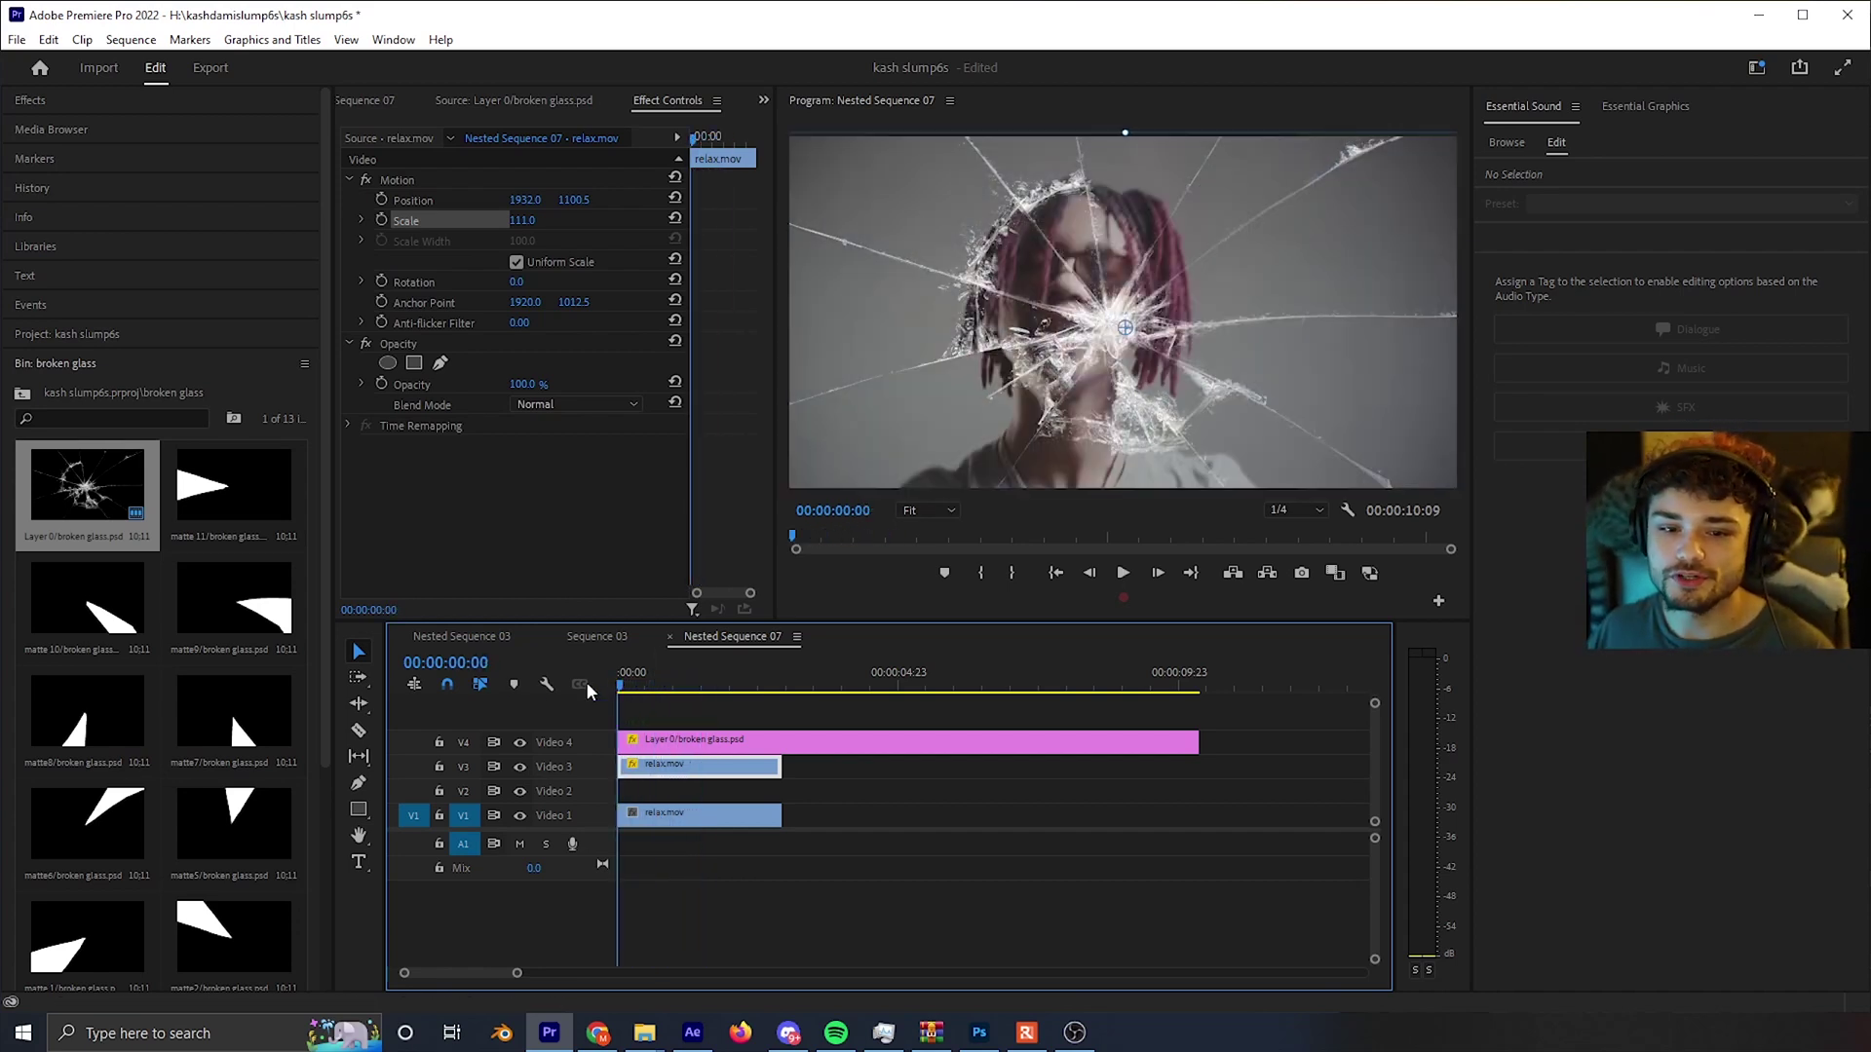
{"action": "key", "text": "space"}
{"action": "key", "text": "space"}
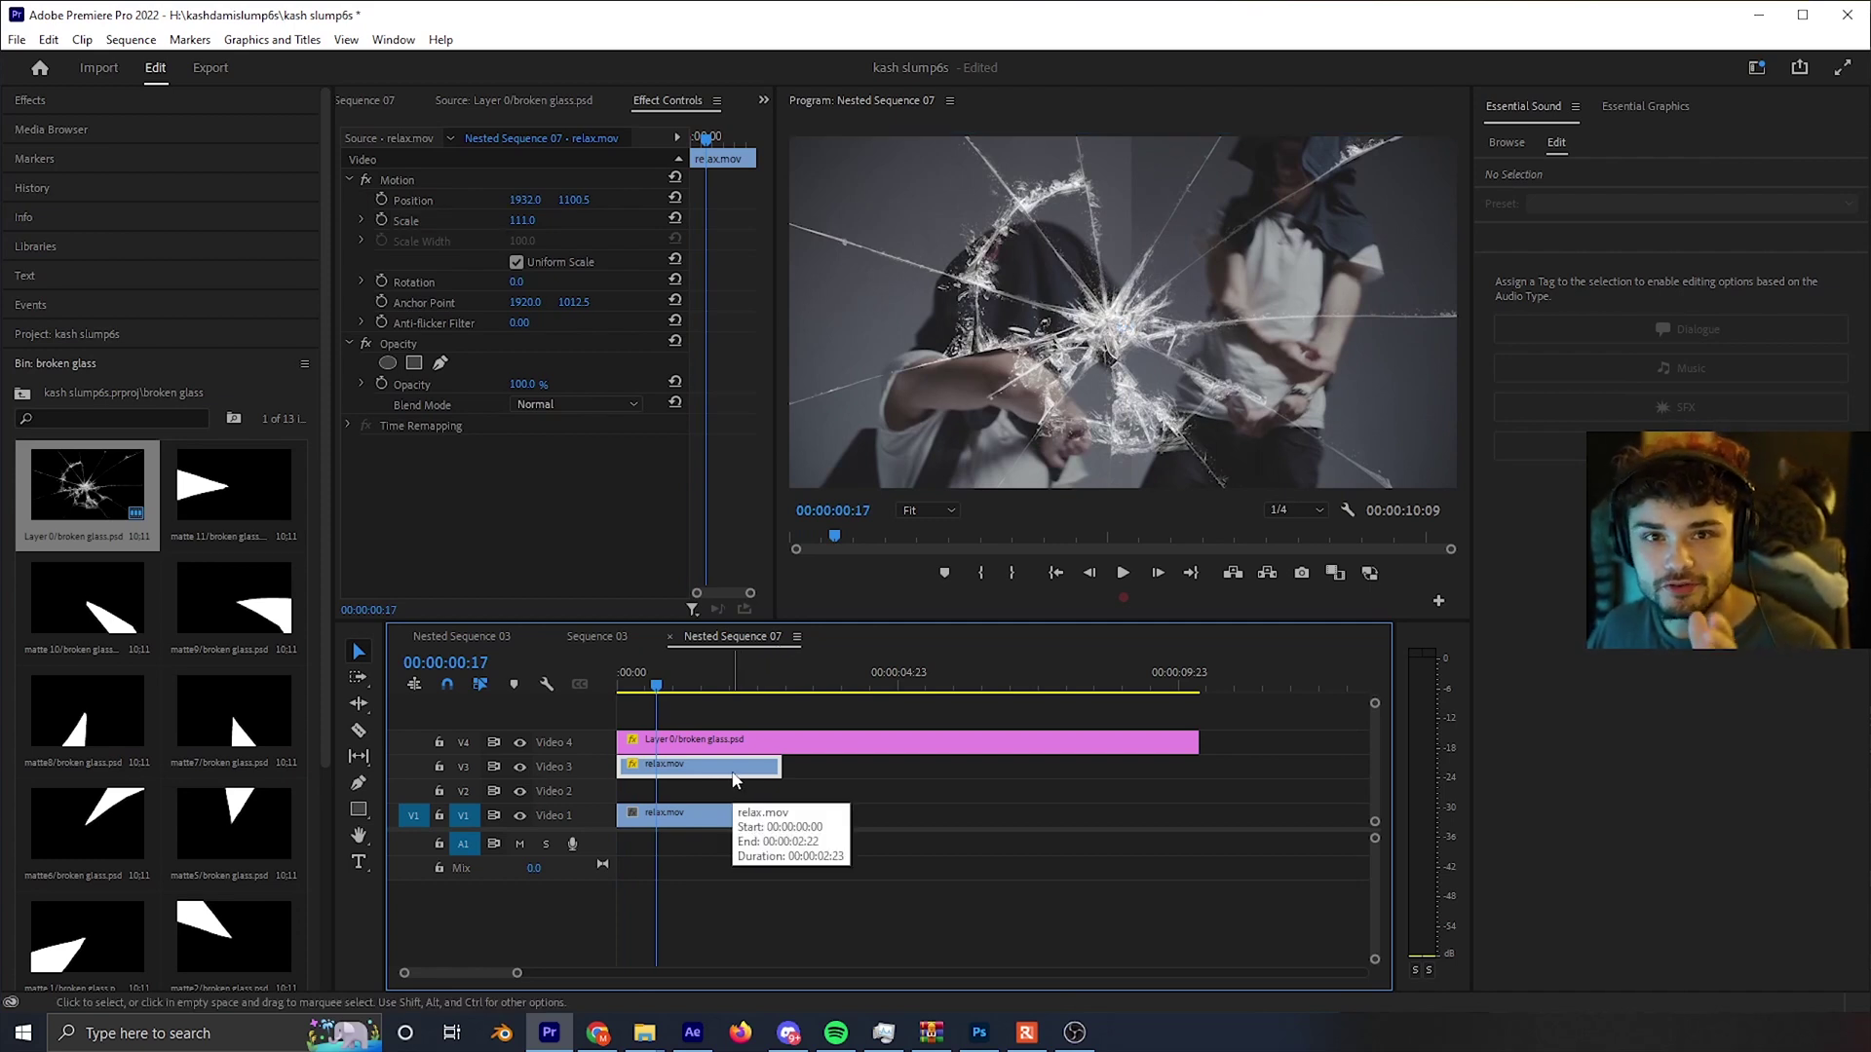
- Nest the upper relax.mov copy on Video 3 into a sequence named shatter
{"action": "right_click", "coordinate": [733, 779]}
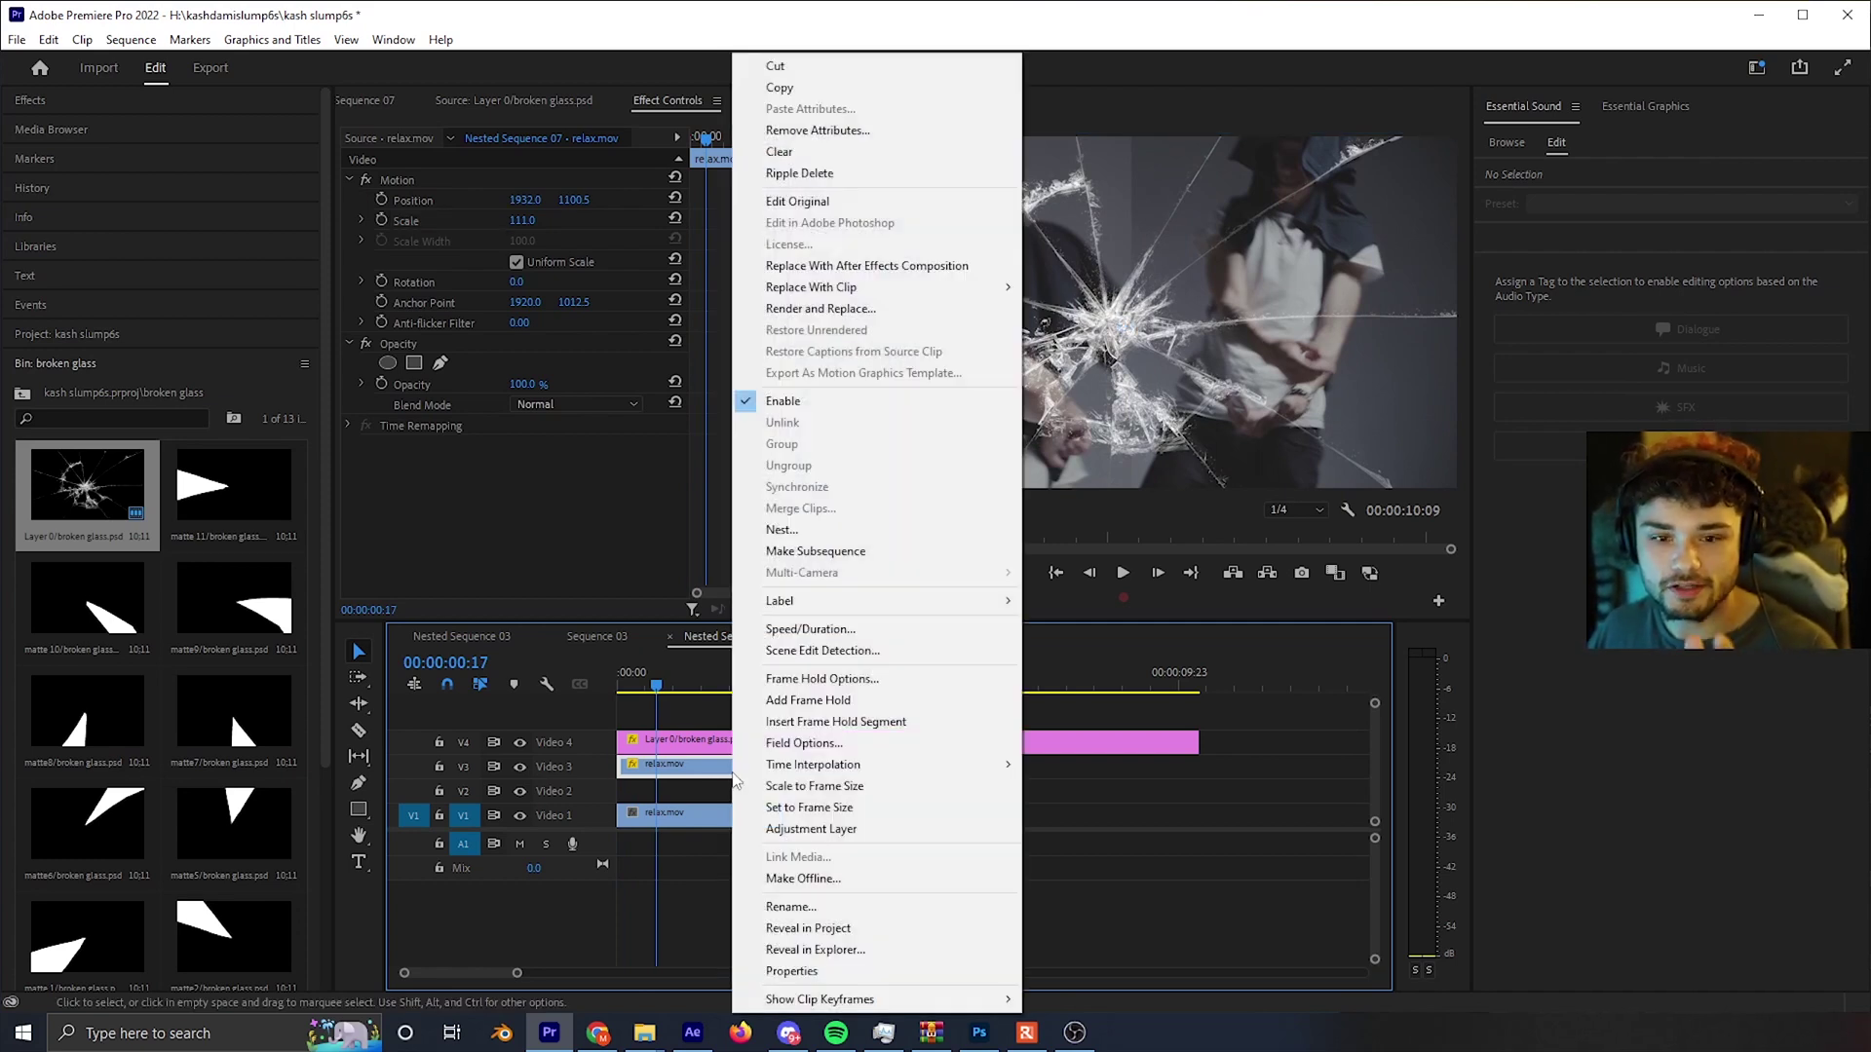
{"action": "left_click", "coordinate": [799, 526]}
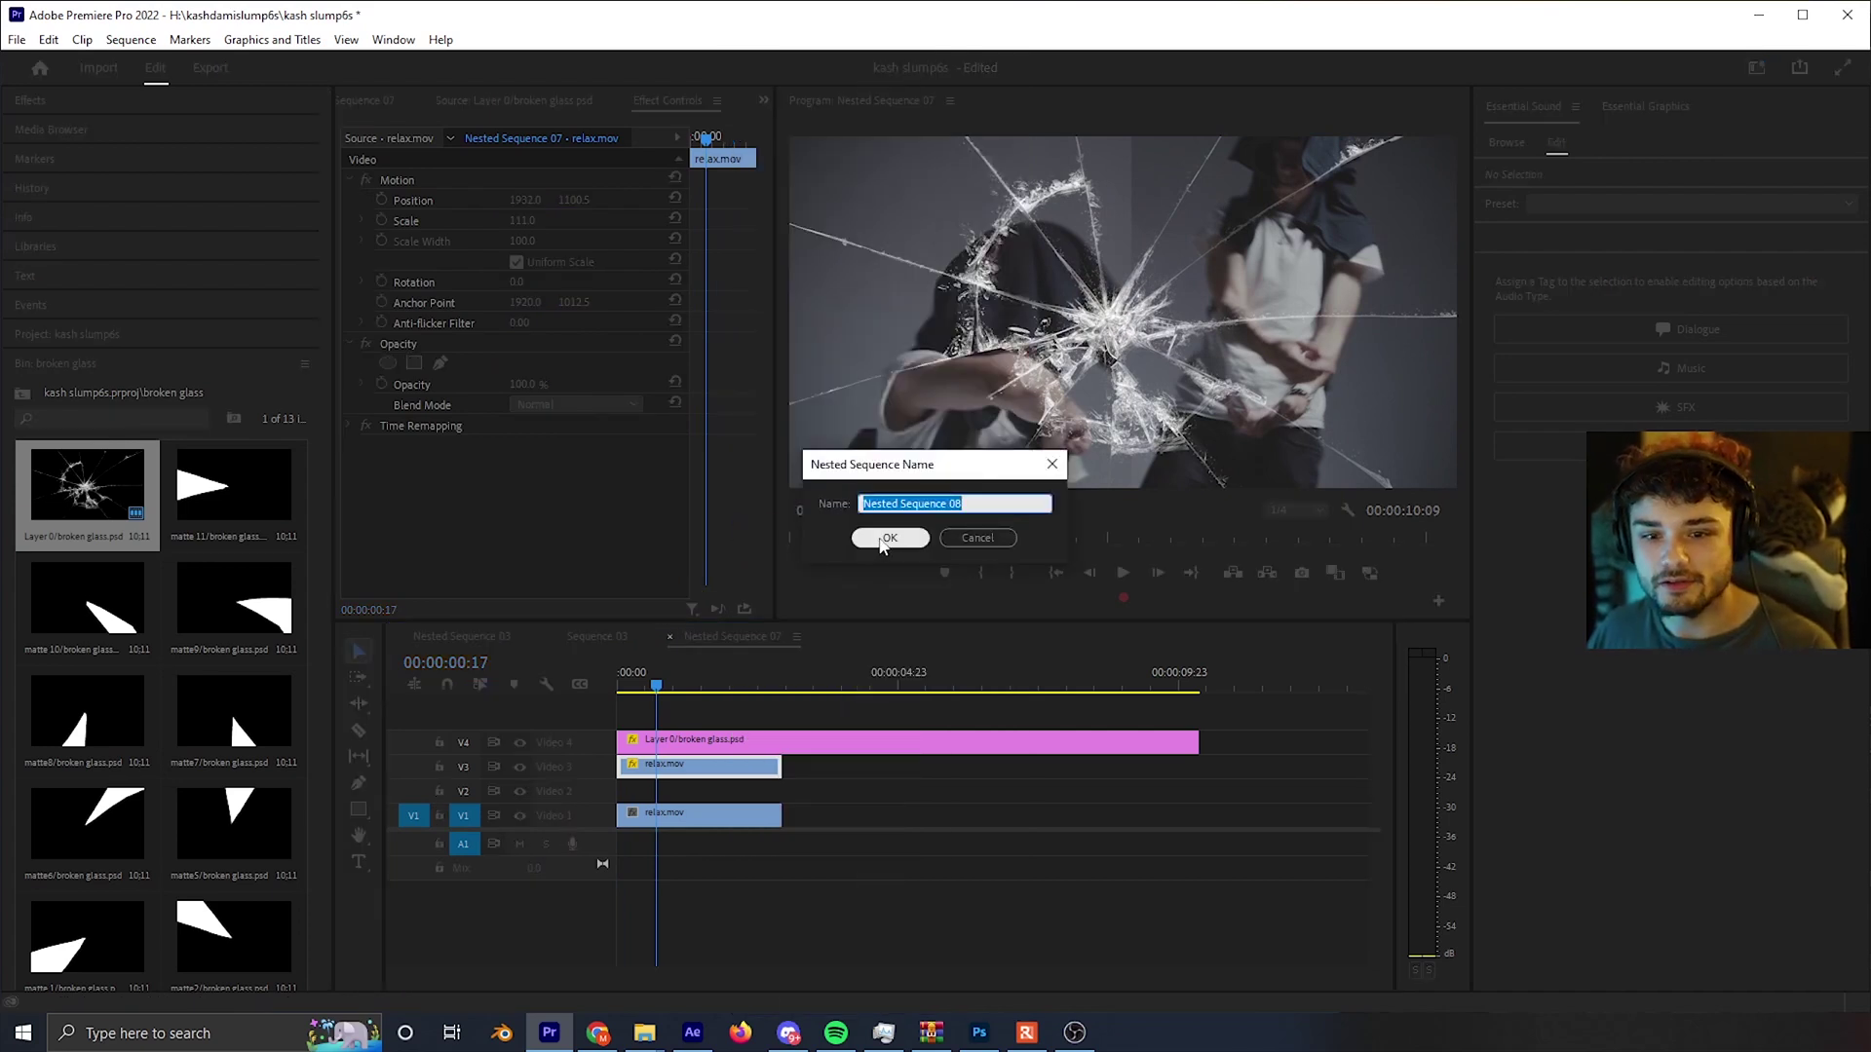
{"action": "type", "text": "shatter"}
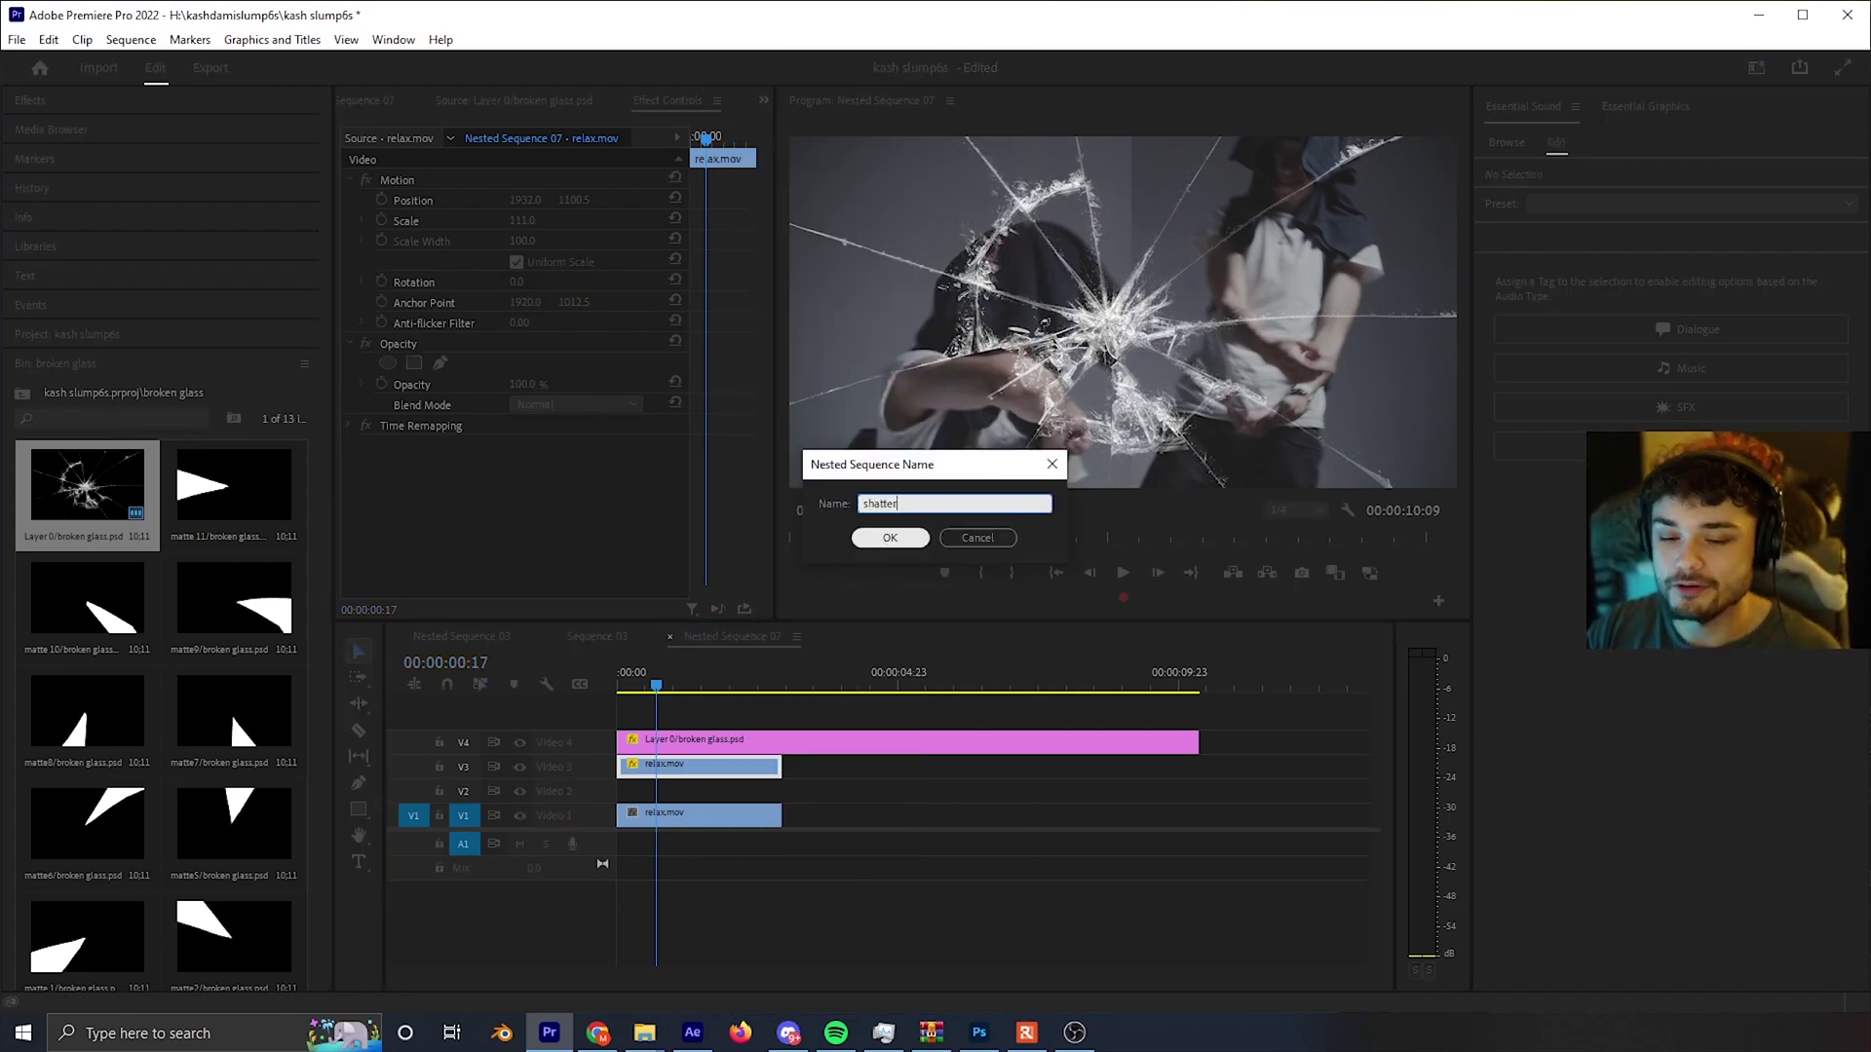
{"action": "left_click", "coordinate": [879, 536]}
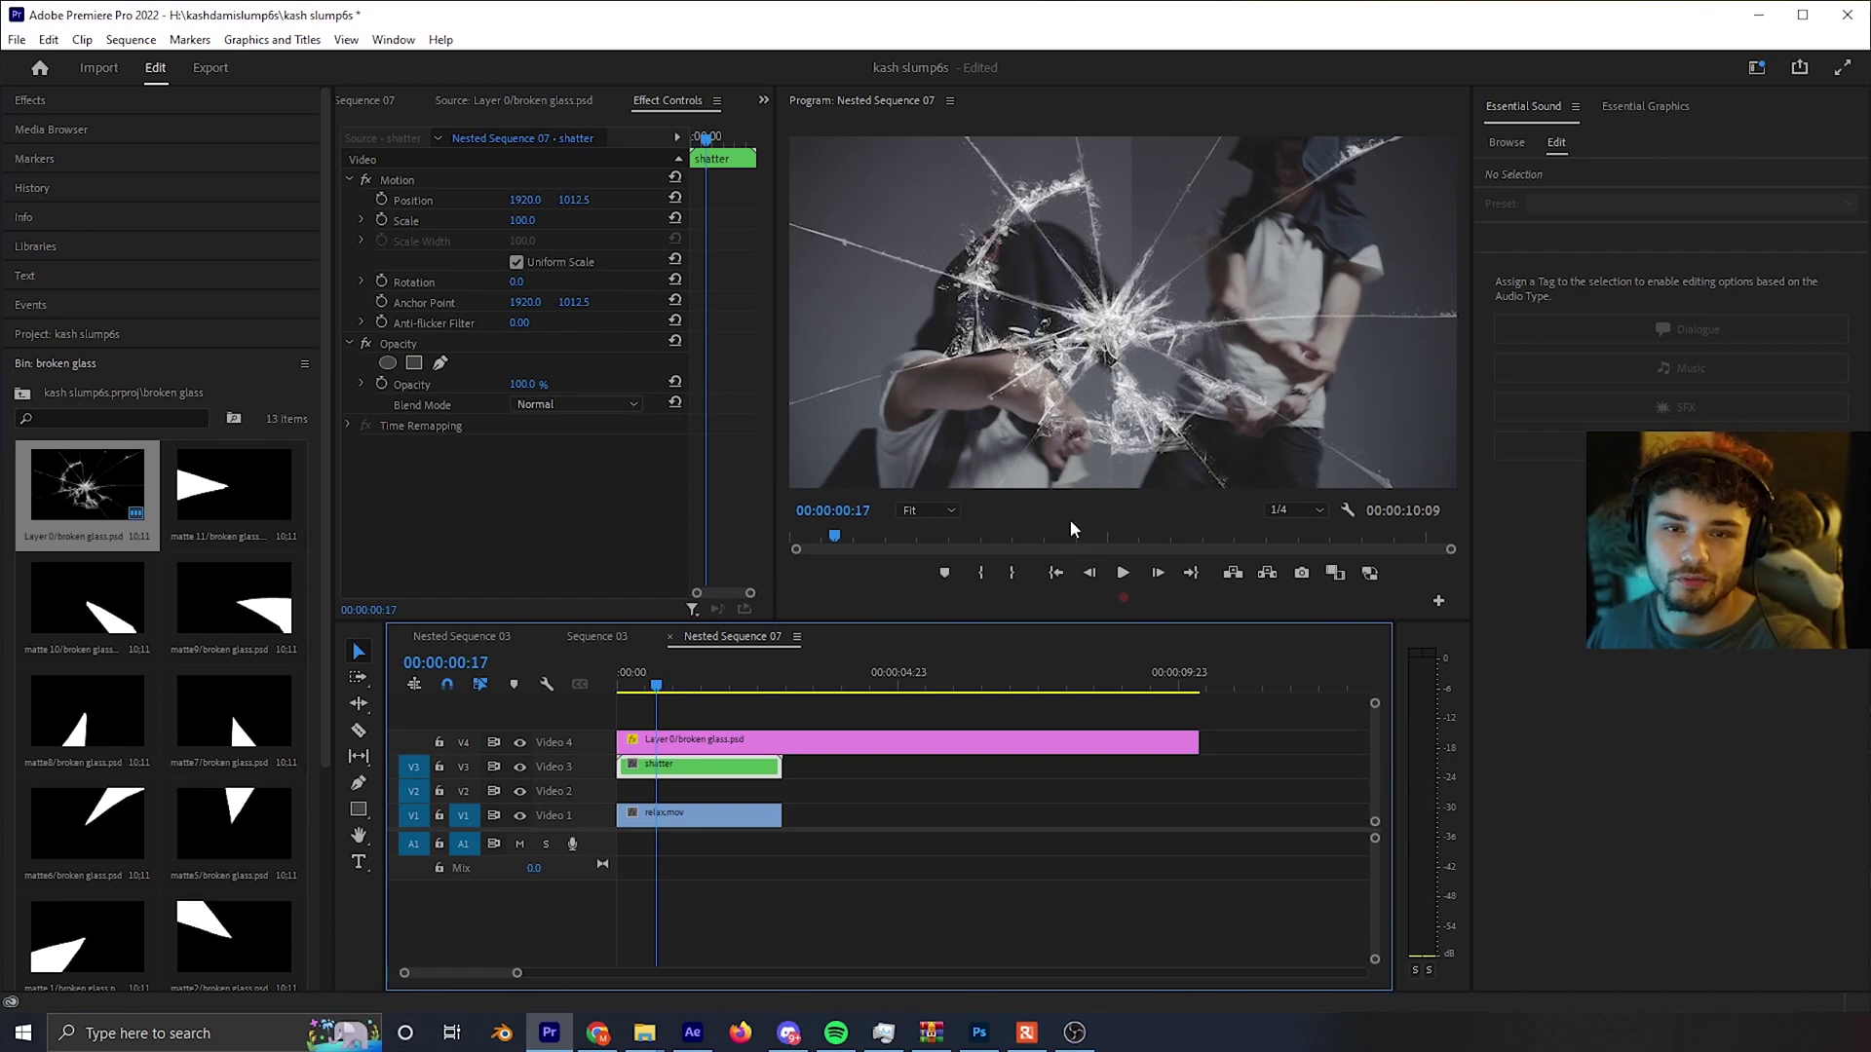
- Open the shatter nest, set relax.mov's vertical position to 435.5, and view the change in Nested Sequence 07
{"action": "double_click", "coordinate": [755, 770]}
{"action": "left_click", "coordinate": [764, 762]}
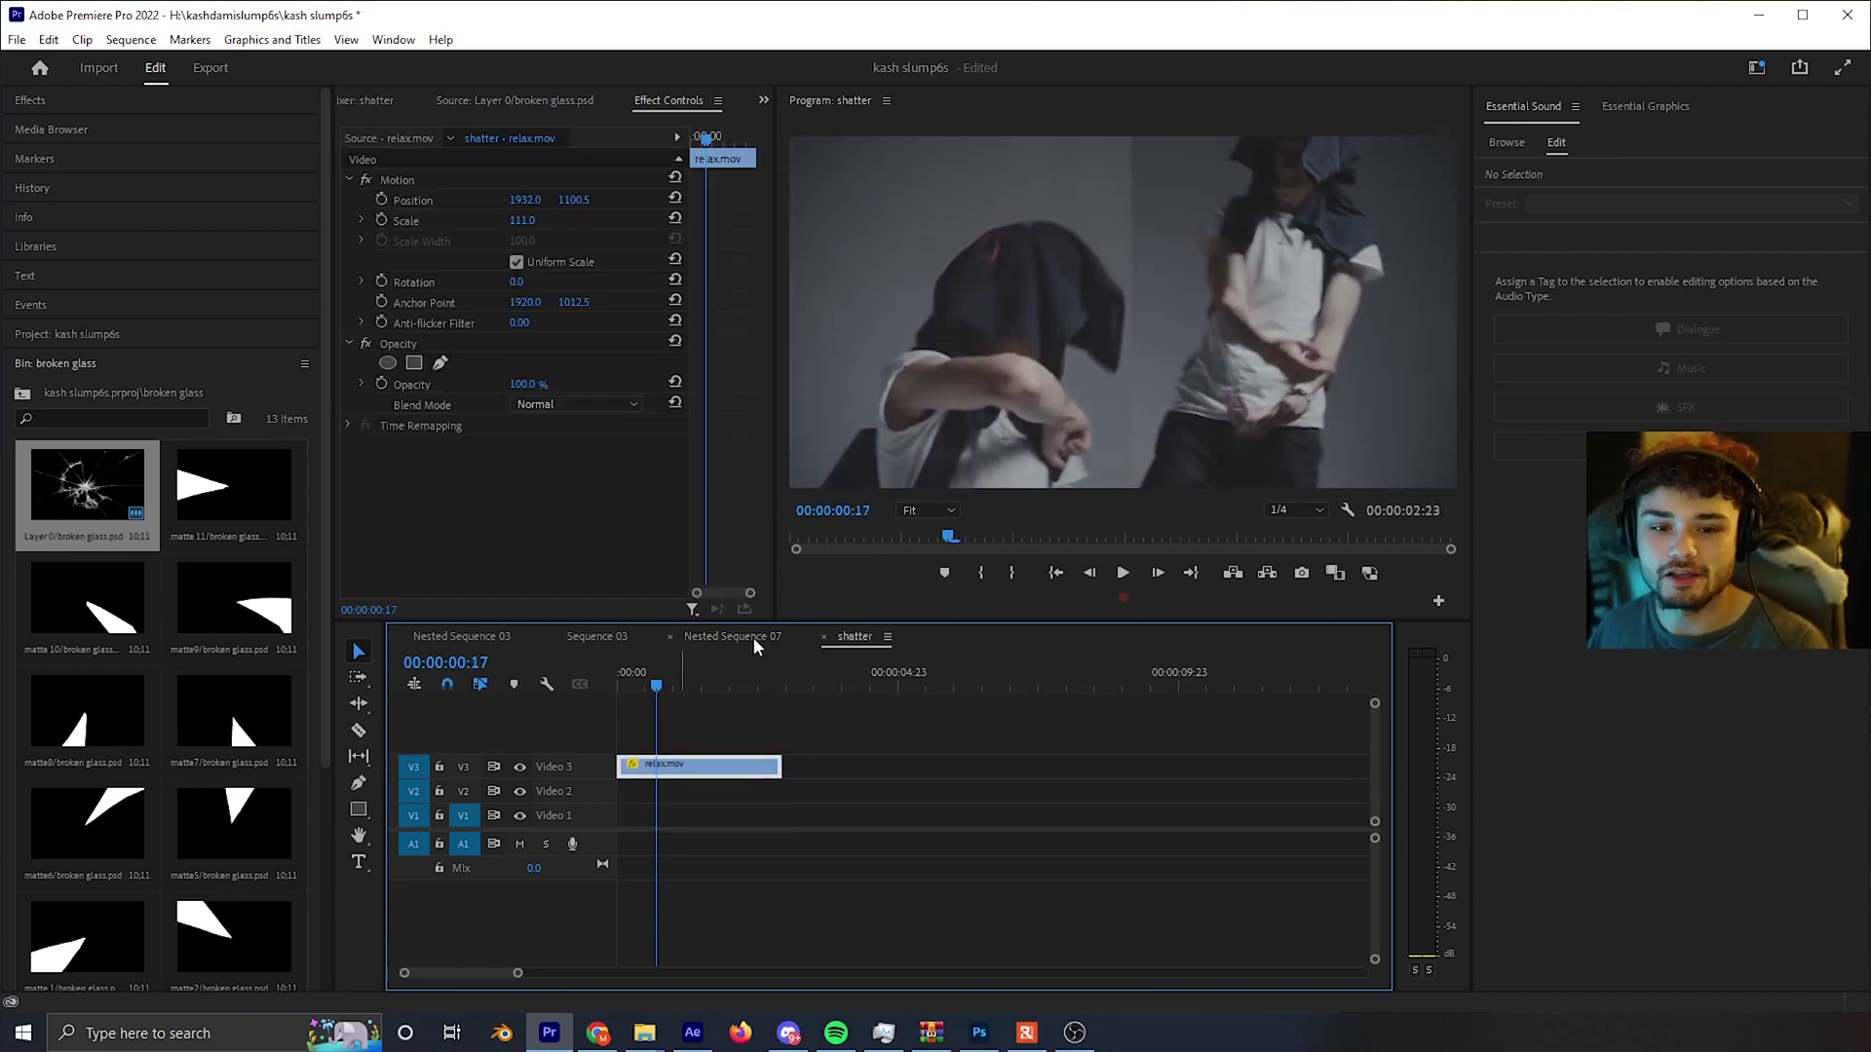
{"action": "left_click", "coordinate": [626, 639]}
{"action": "double_click", "coordinate": [683, 768]}
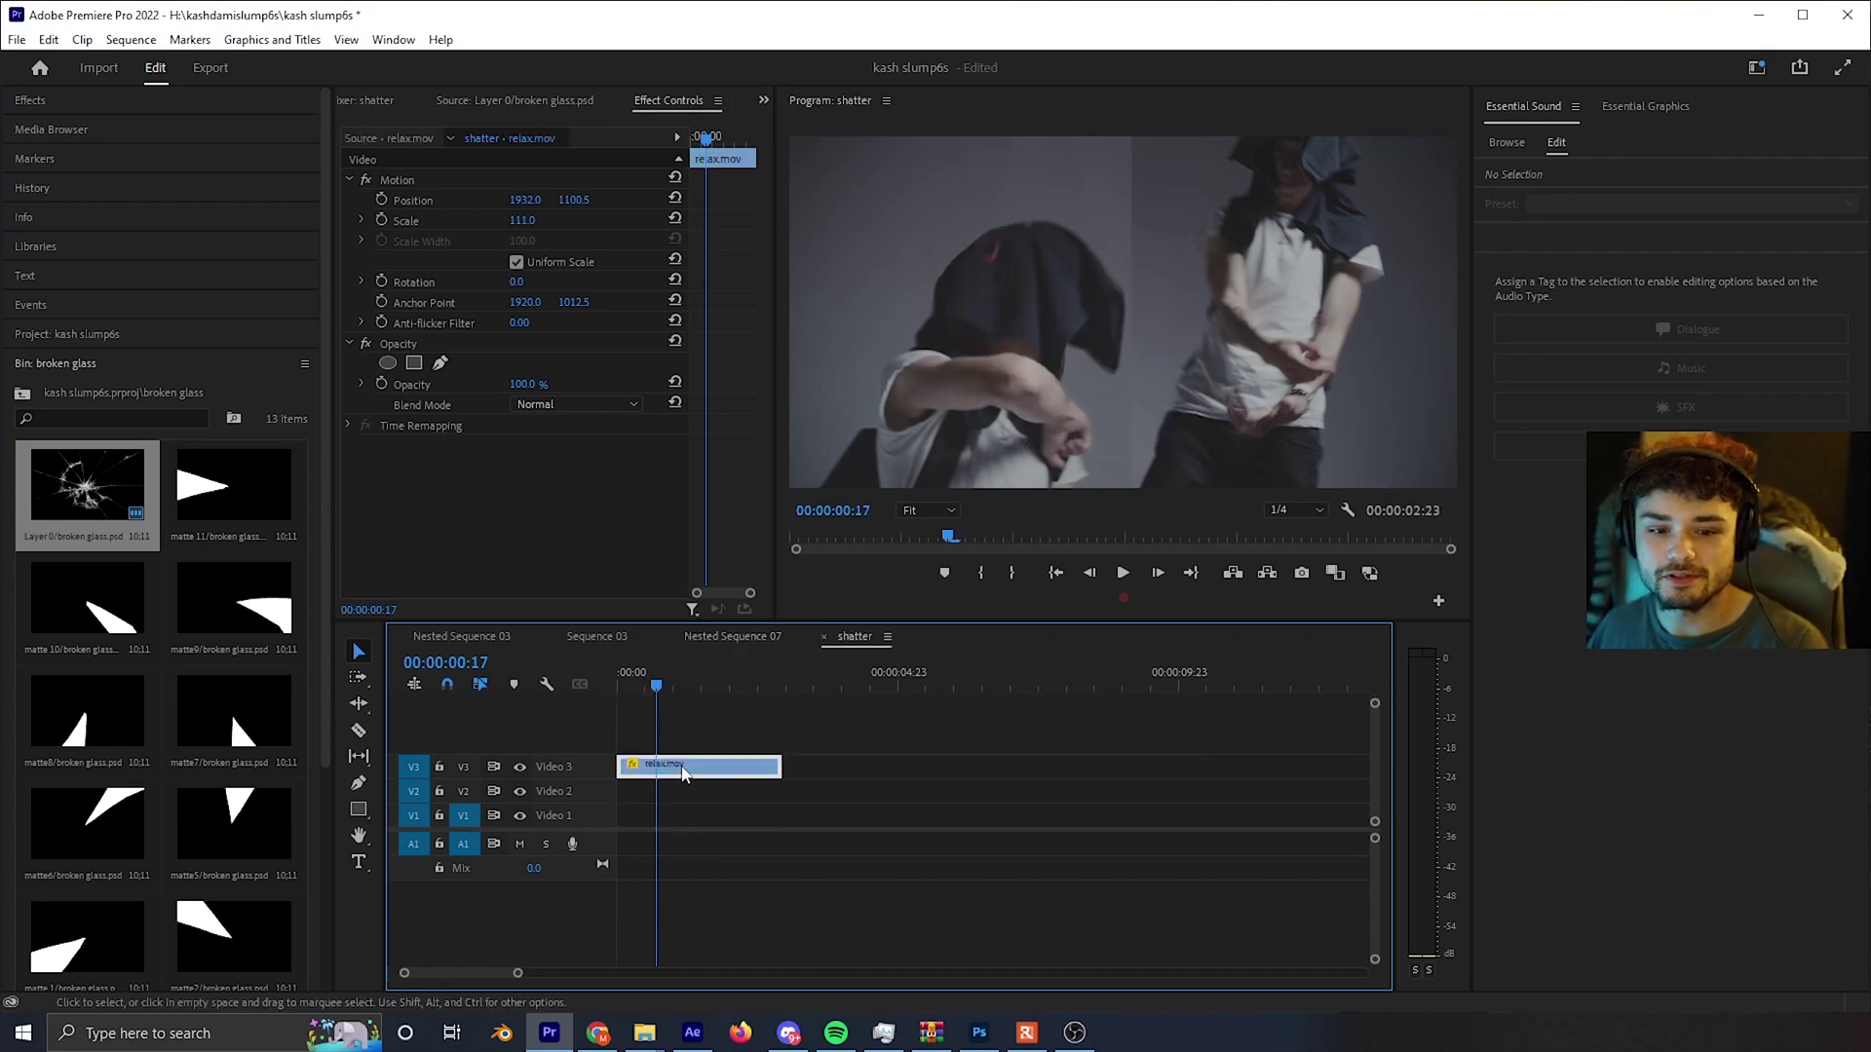
{"action": "mouse_move", "coordinate": [572, 200]}
{"action": "left_mouse_down"}
{"action": "mouse_move", "coordinate": [541, 199]}
{"action": "mouse_move", "coordinate": [577, 203]}
{"action": "mouse_move", "coordinate": [560, 203]}
{"action": "left_mouse_up"}
{"action": "left_click", "coordinate": [749, 640]}
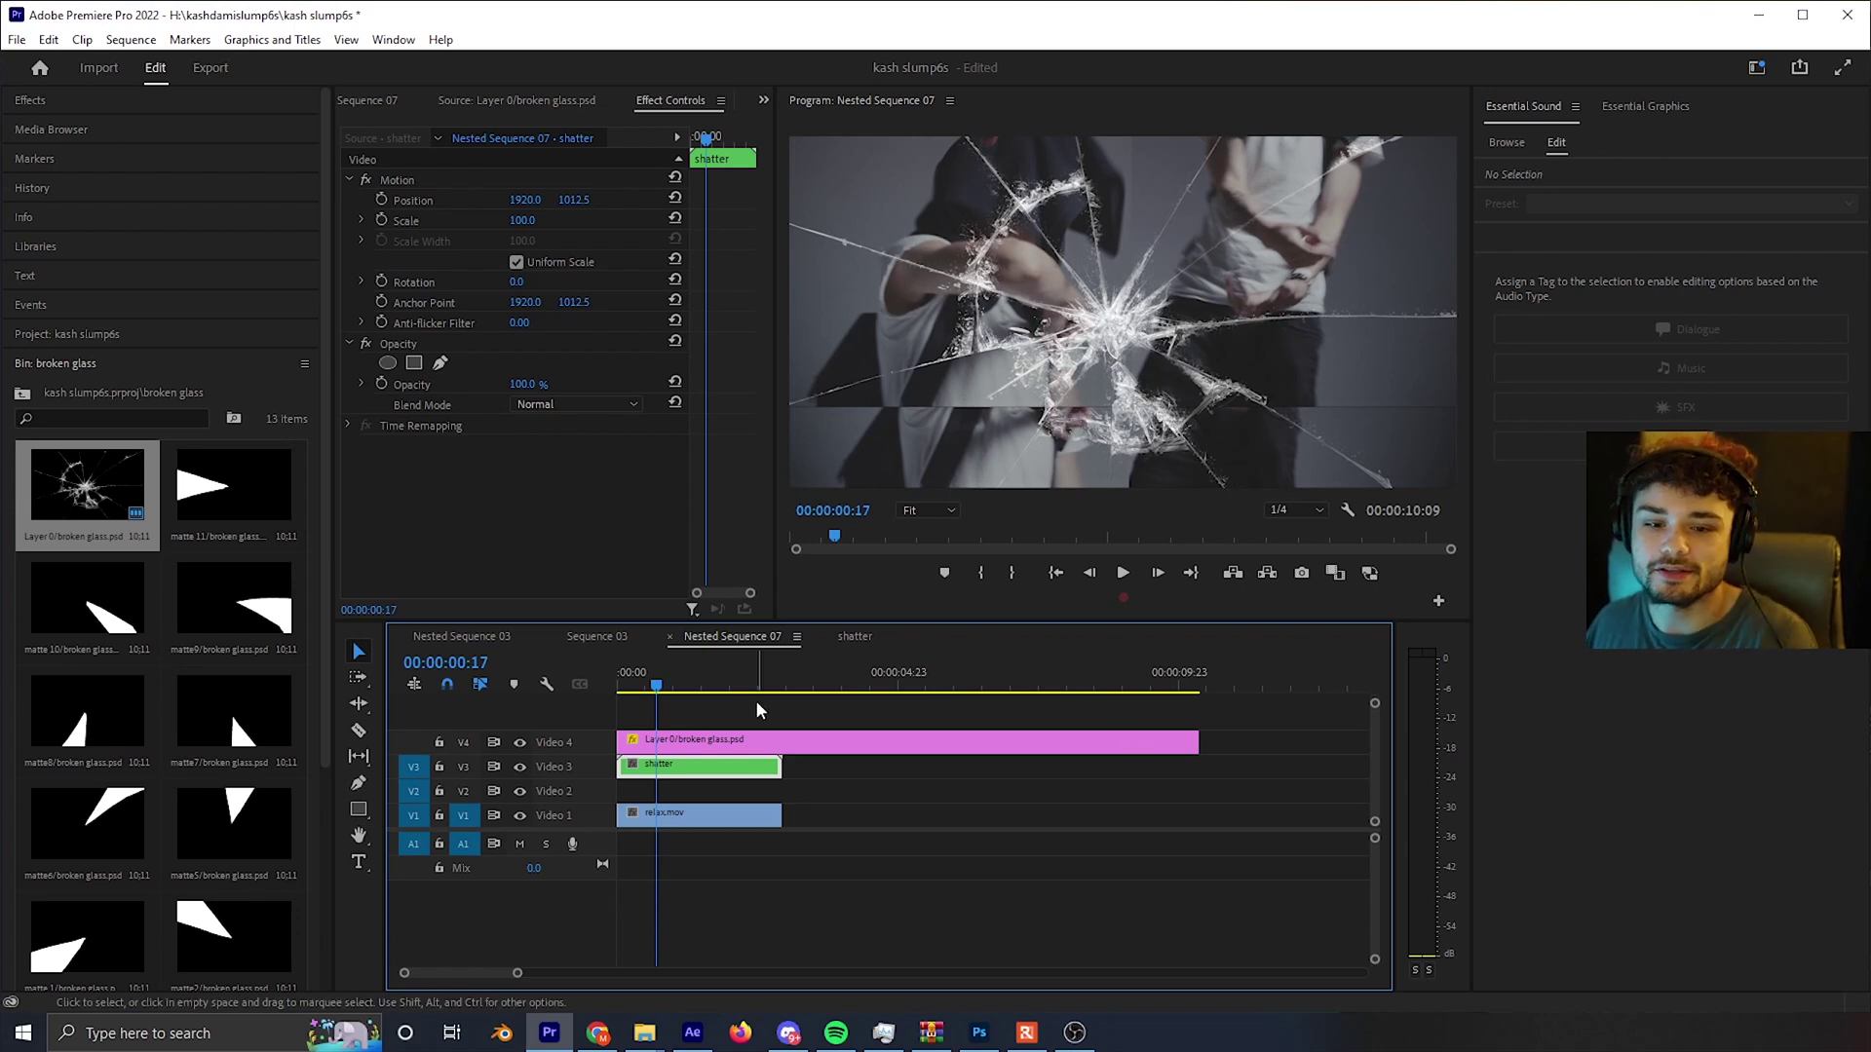
- Undo relax.mov's vertical position change inside the shatter nest and return to Nested Sequence 07
{"action": "double_click", "coordinate": [745, 760]}
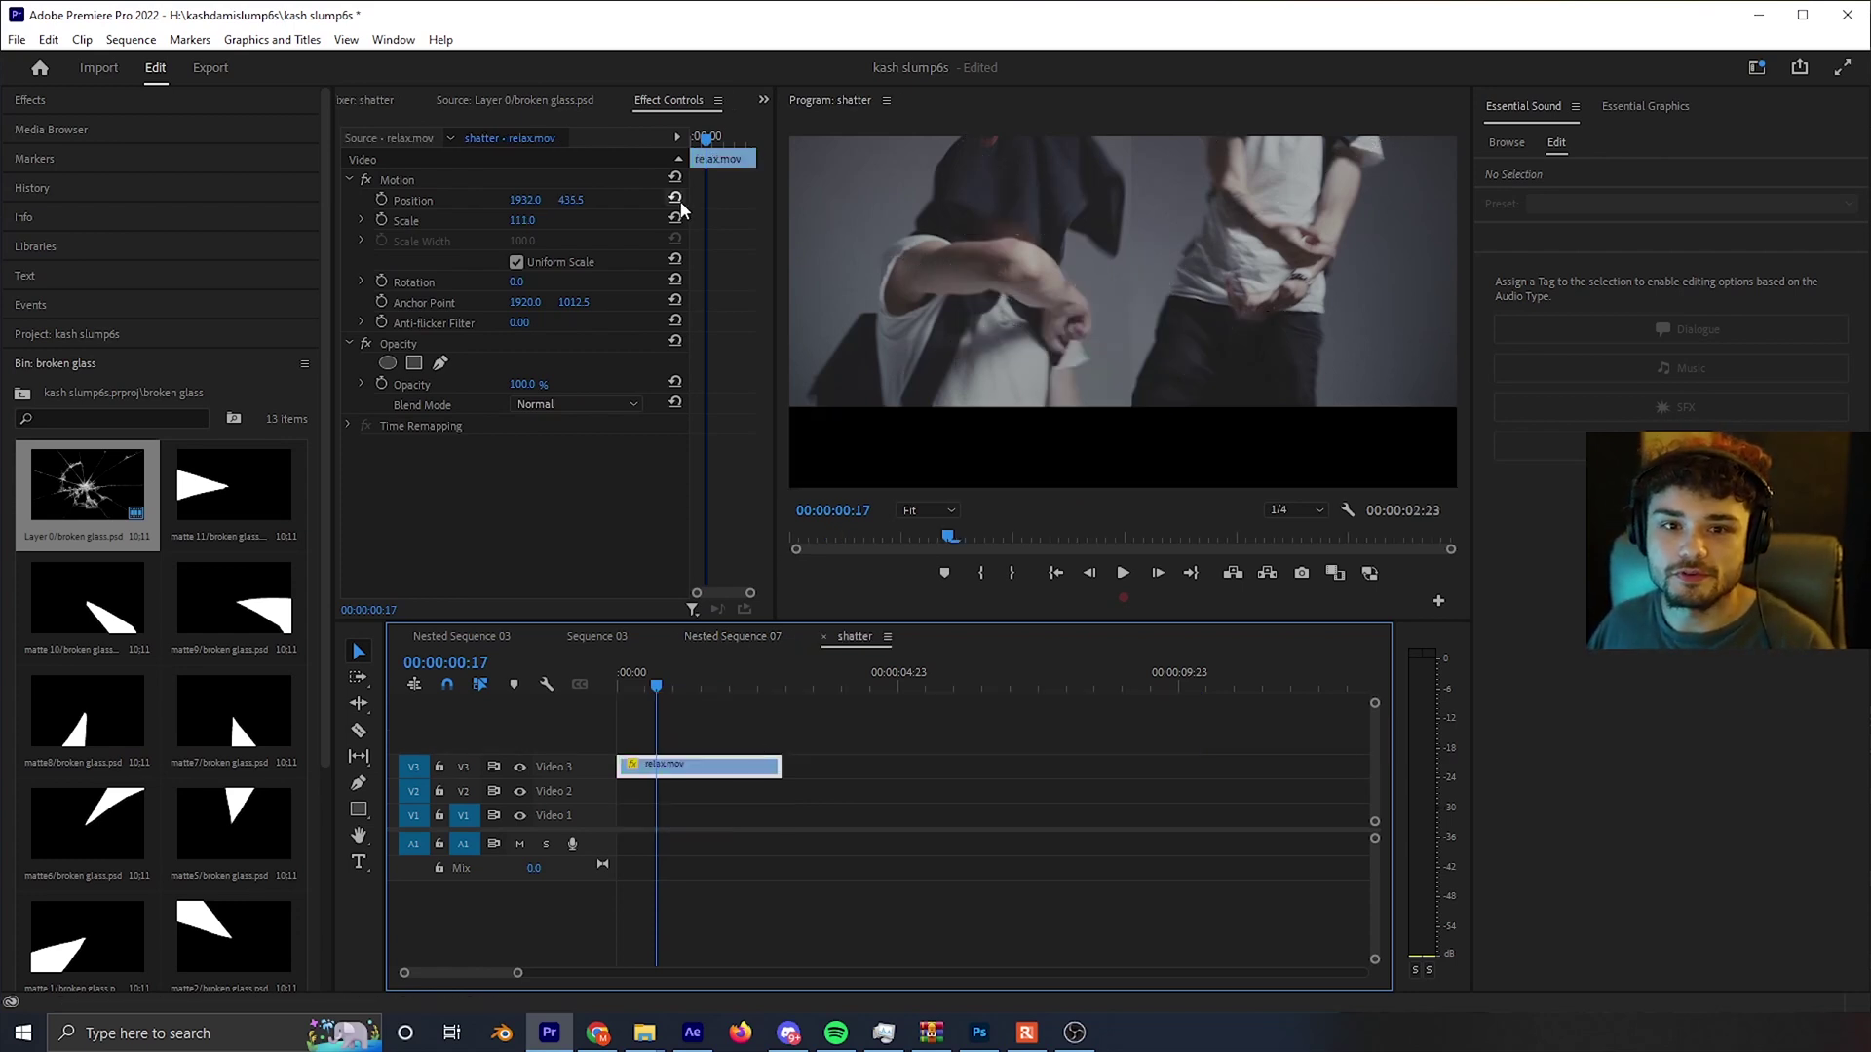
{"action": "key", "text": "ctrl+z"}
{"action": "key", "text": "ctrl+z"}
{"action": "left_click", "coordinate": [717, 641]}
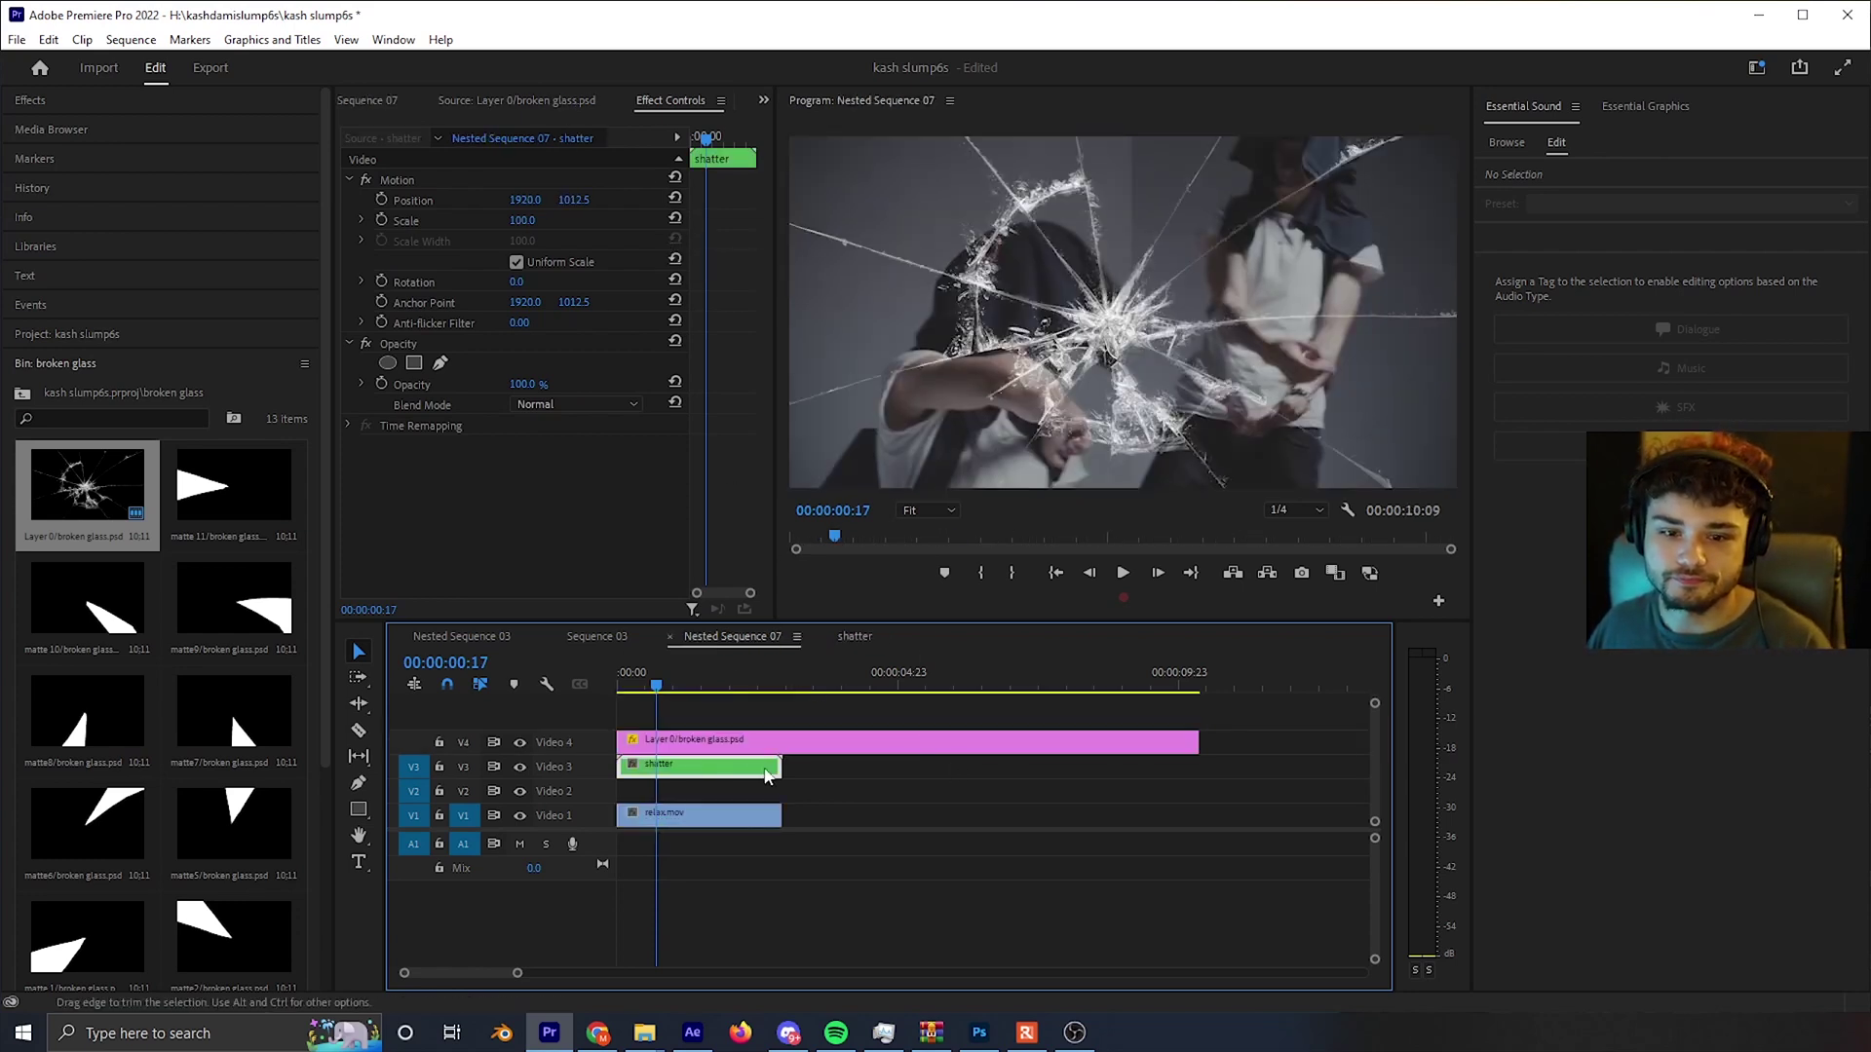
- Scrub through the first second of the sequence to inspect the shattered footage, ending at the sequence start
{"action": "left_click", "coordinate": [667, 686]}
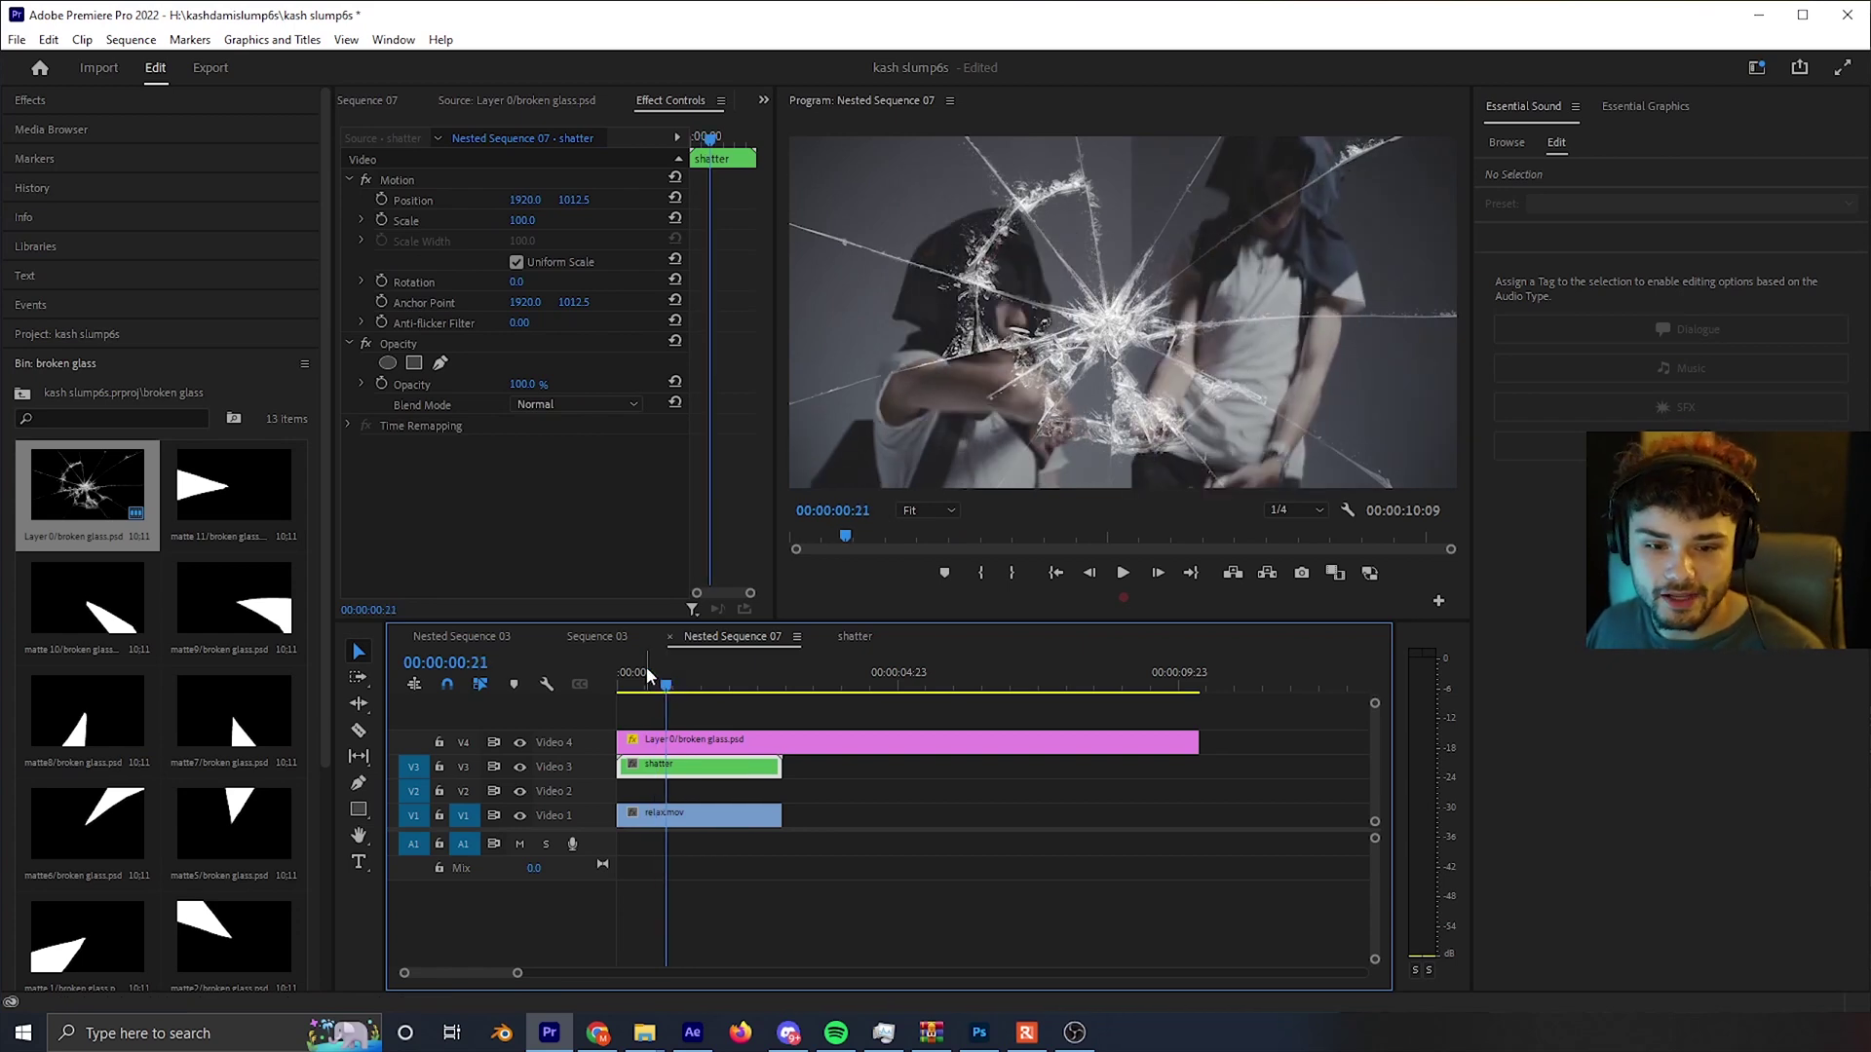
{"action": "left_click_drag", "start_coordinate": [647, 668], "coordinate": [610, 731]}
{"action": "left_click", "coordinate": [642, 687]}
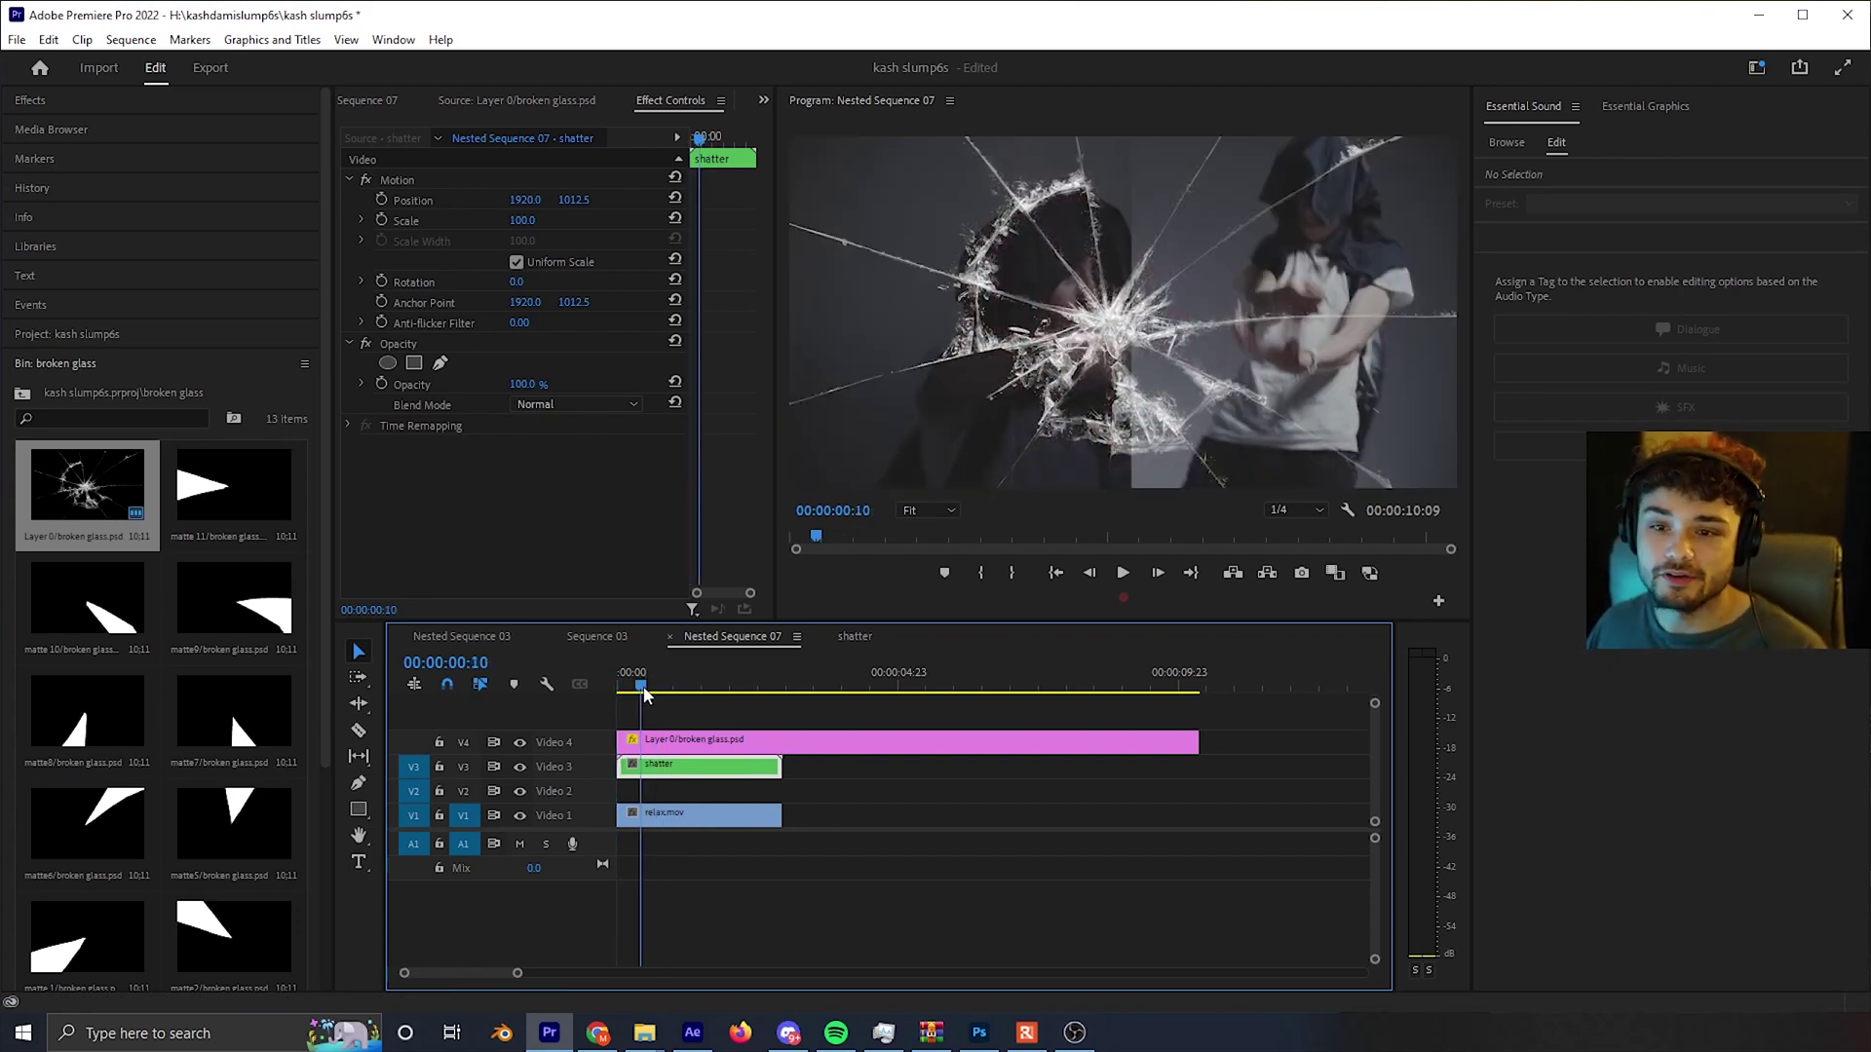
{"action": "key", "text": "Home"}
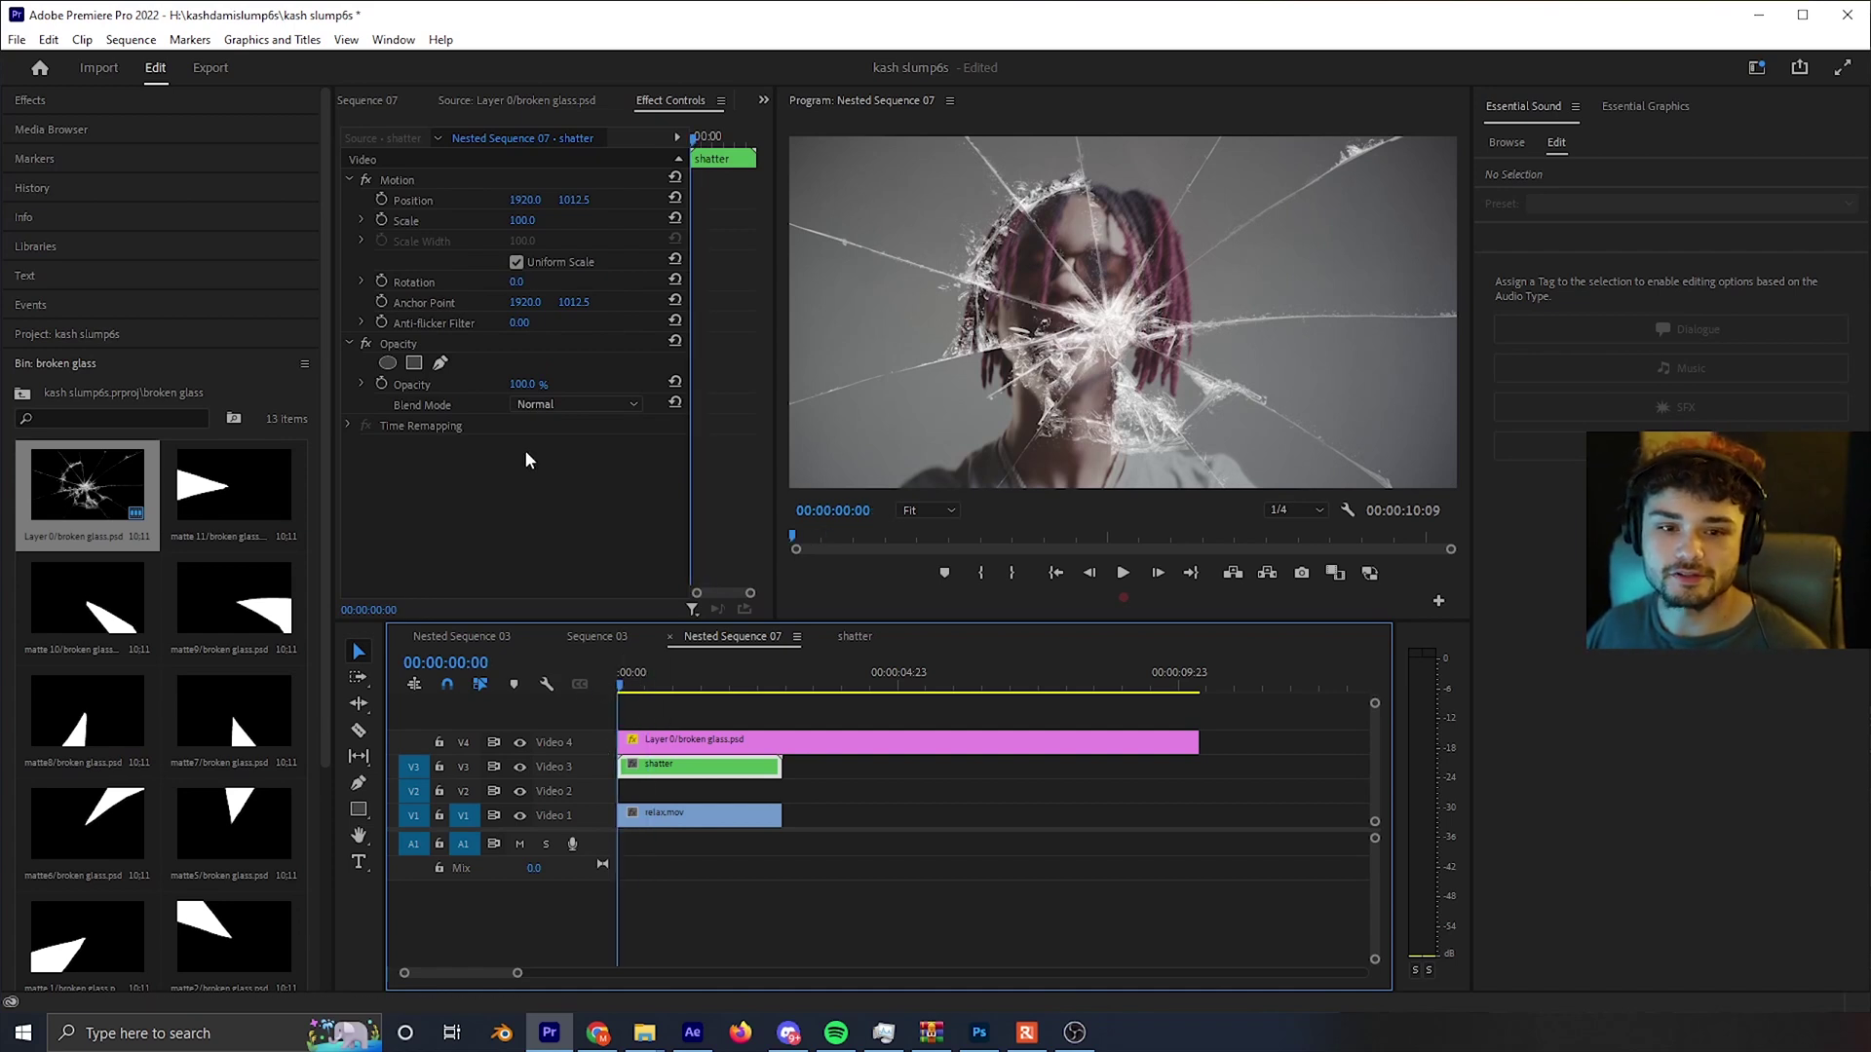
- Start a free-draw opacity mask on the shatter clip, tracing the upper-right crack outward from the impact centre
{"action": "left_click", "coordinate": [403, 348]}
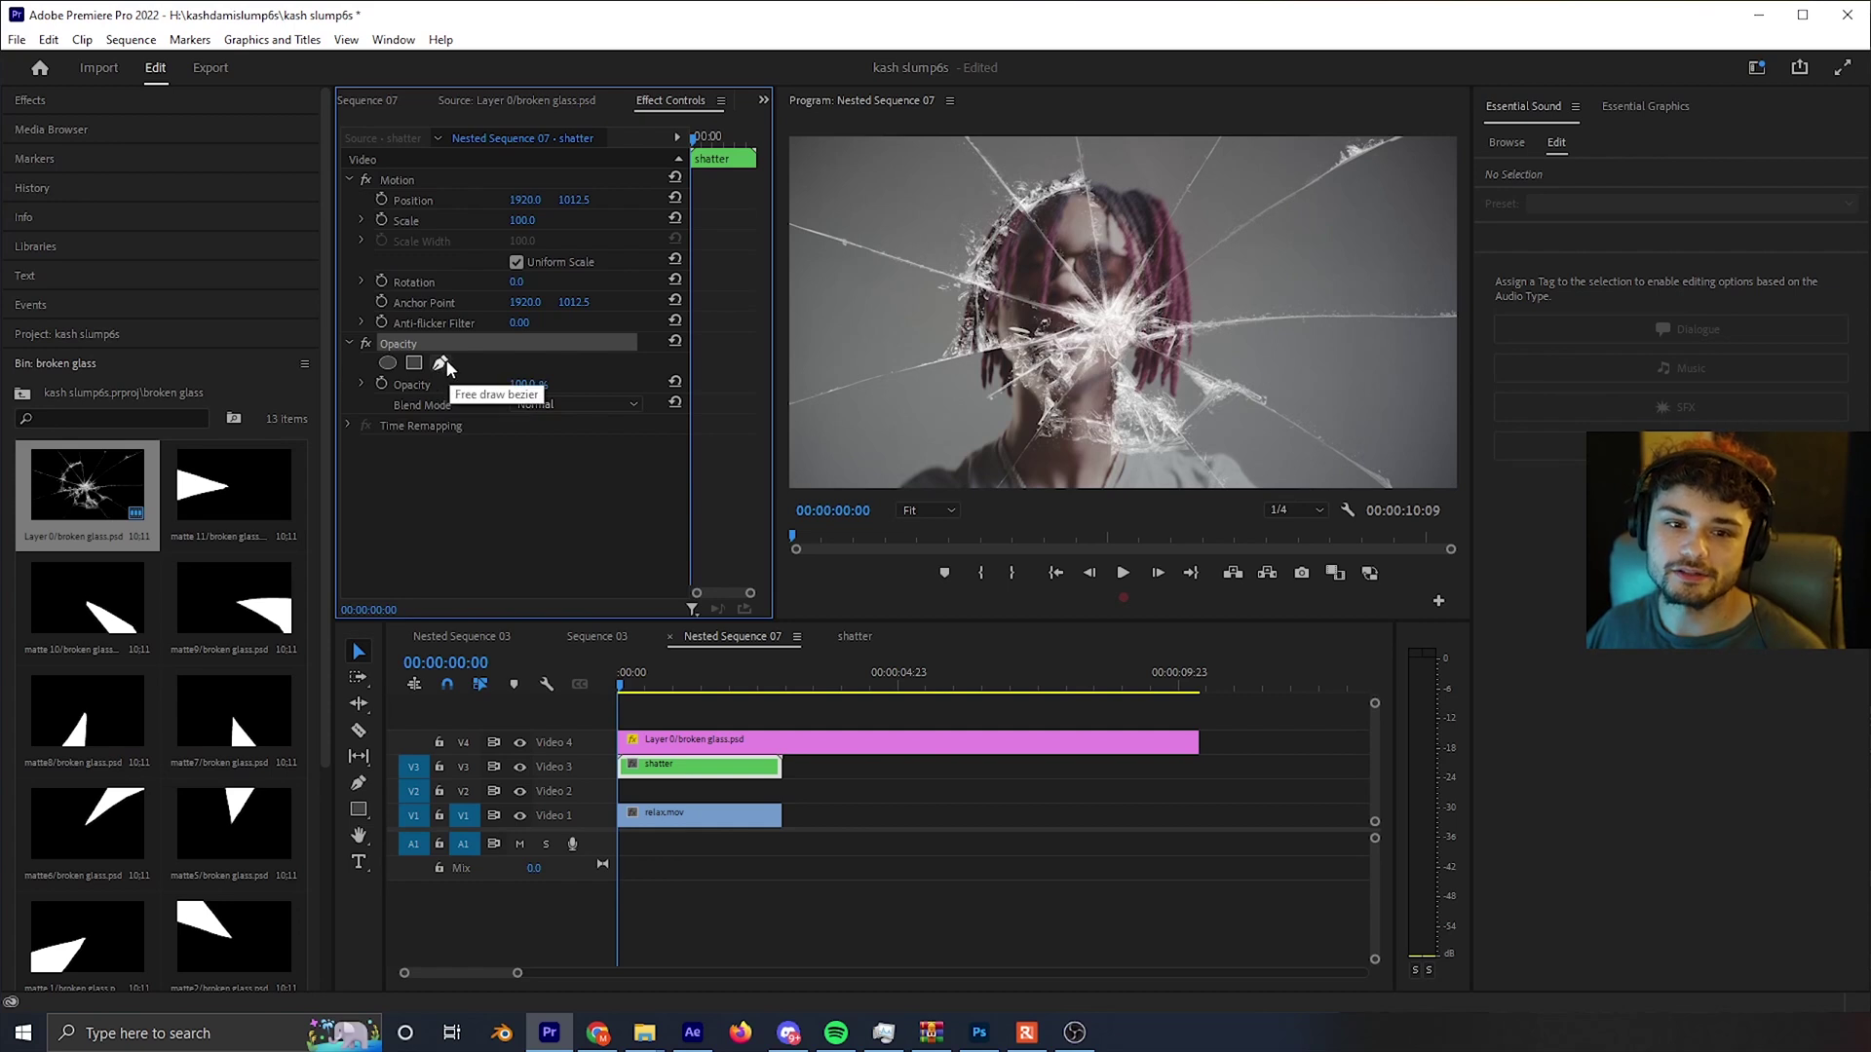
{"action": "left_click", "coordinate": [441, 364]}
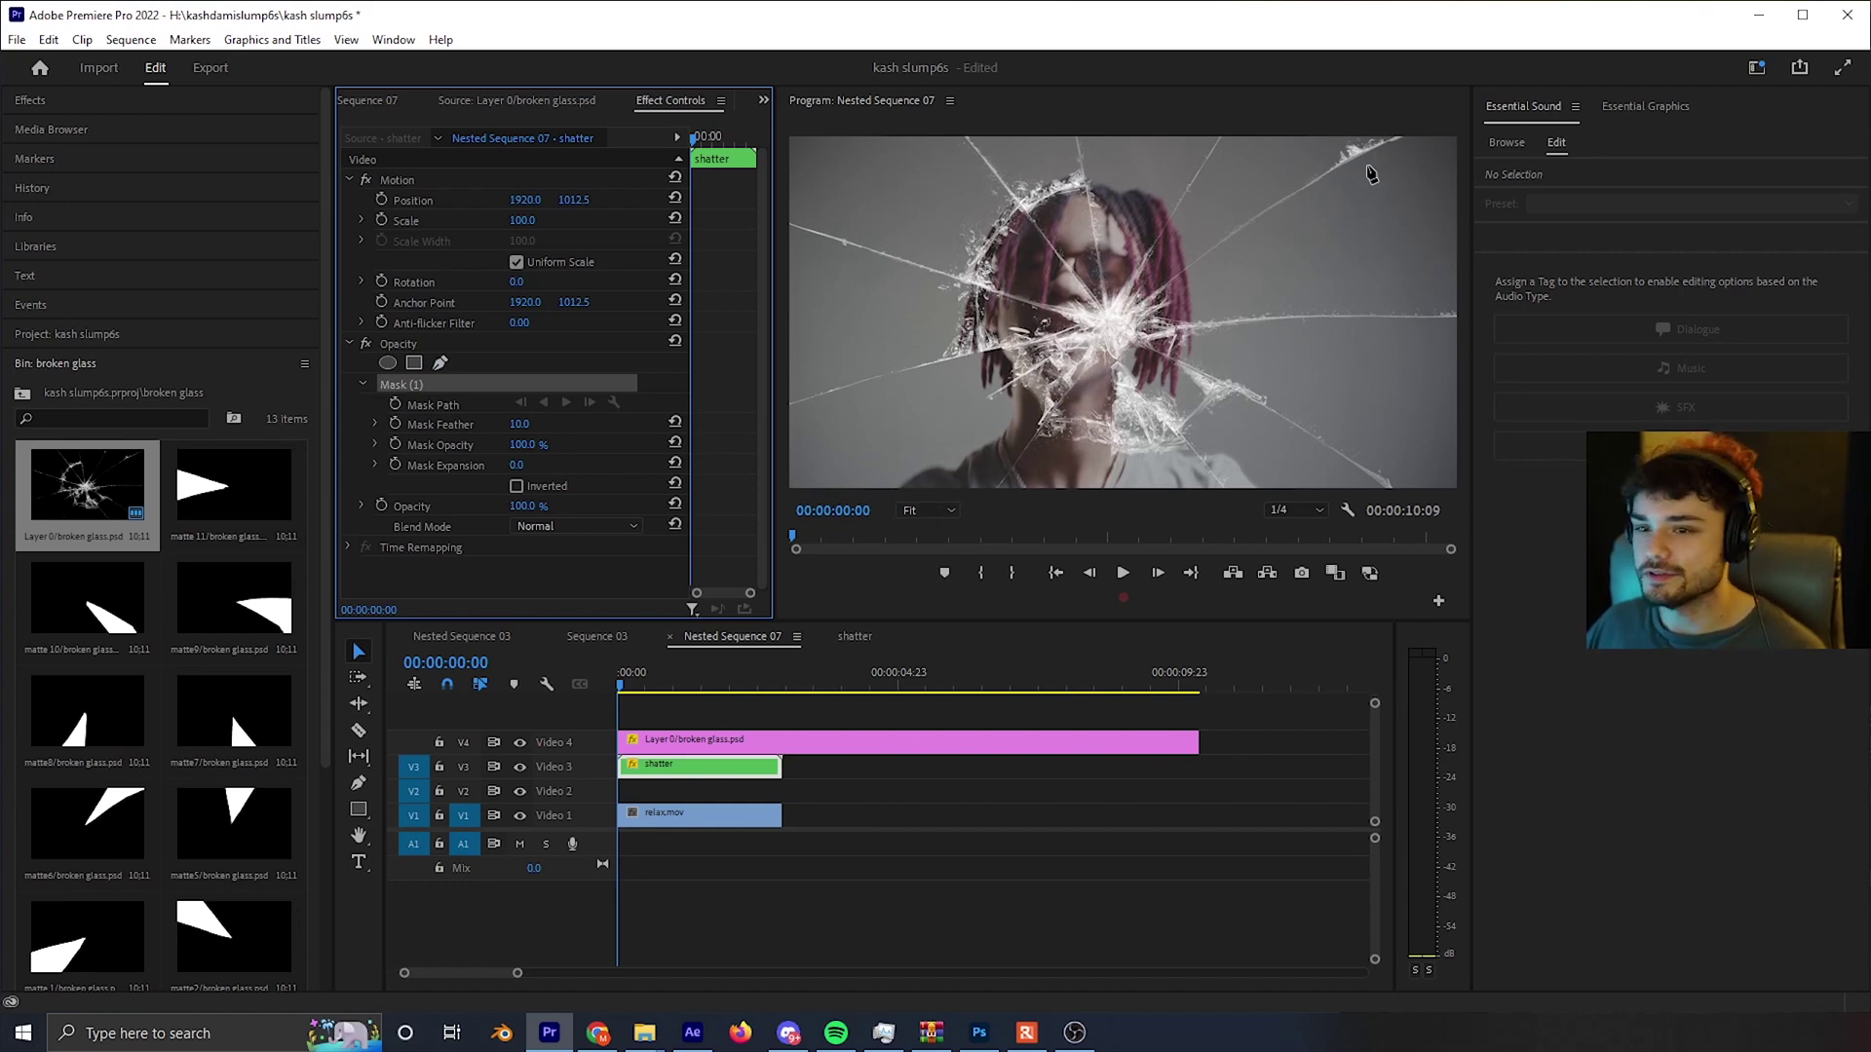
{"action": "left_click", "coordinate": [926, 511]}
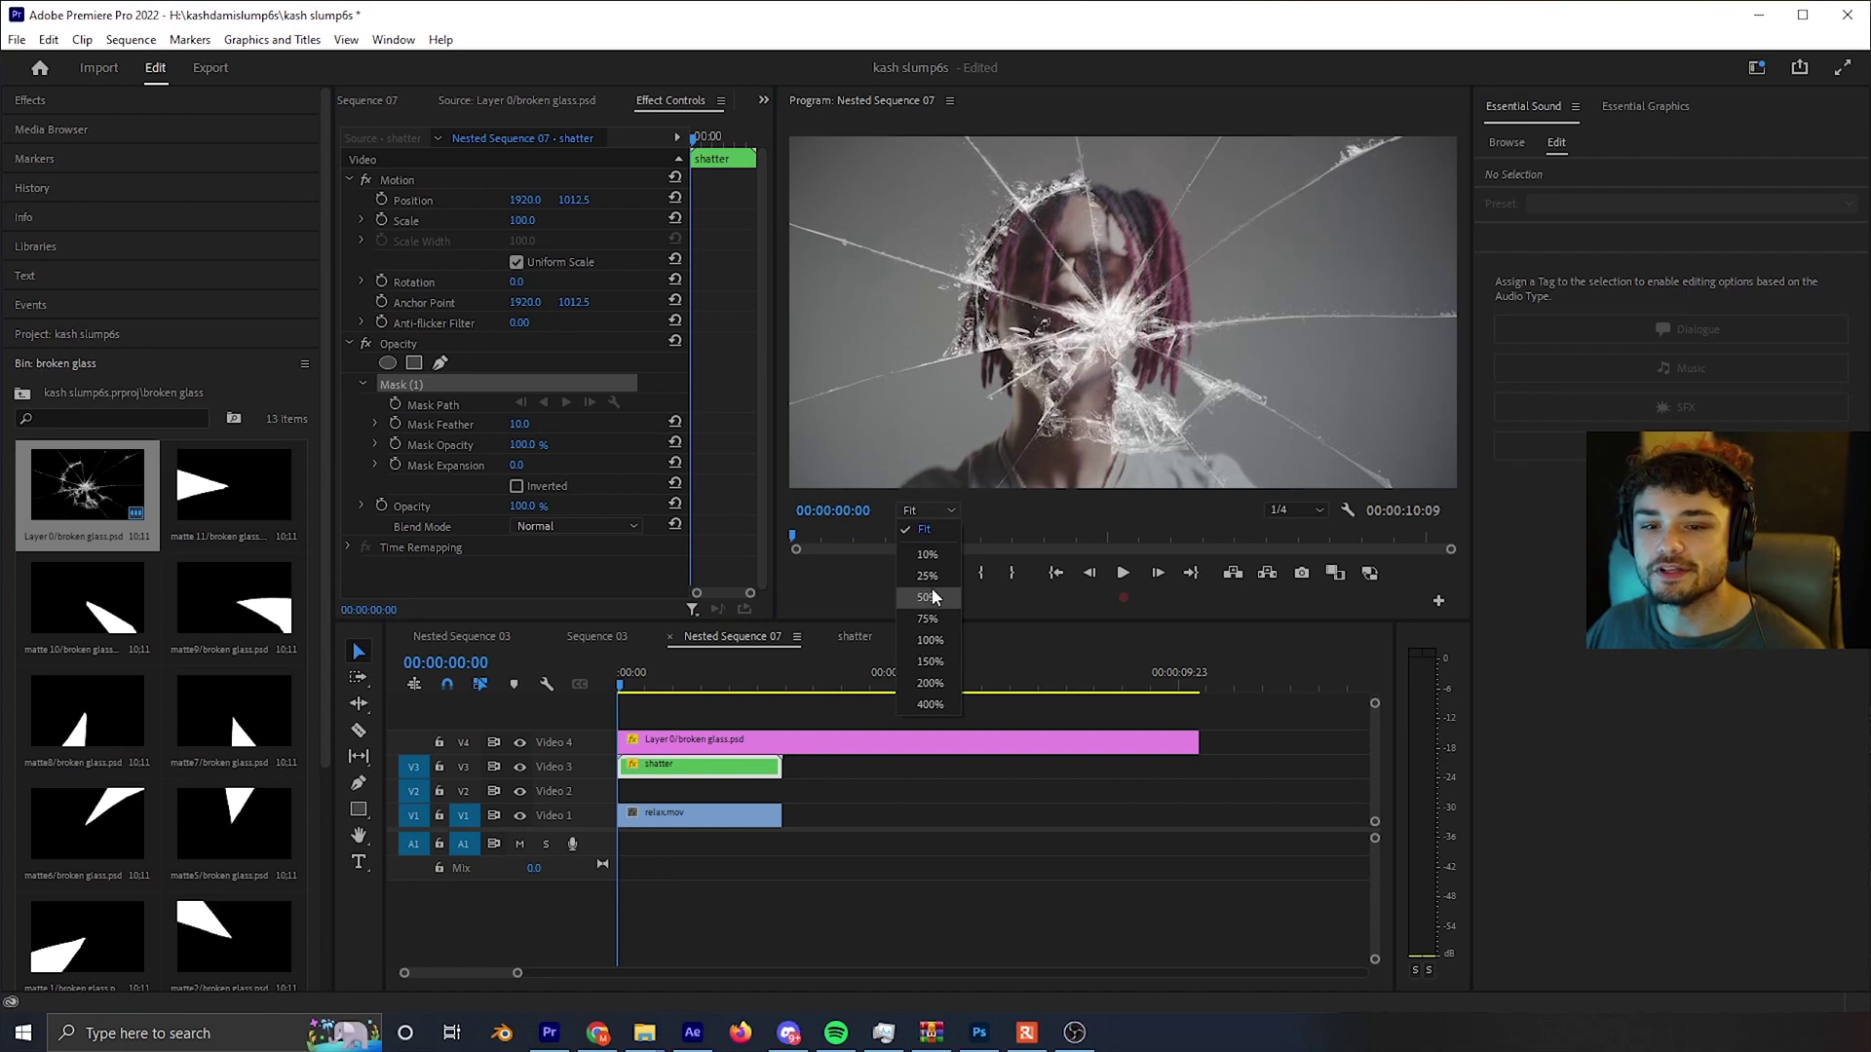
{"action": "left_click", "coordinate": [929, 639]}
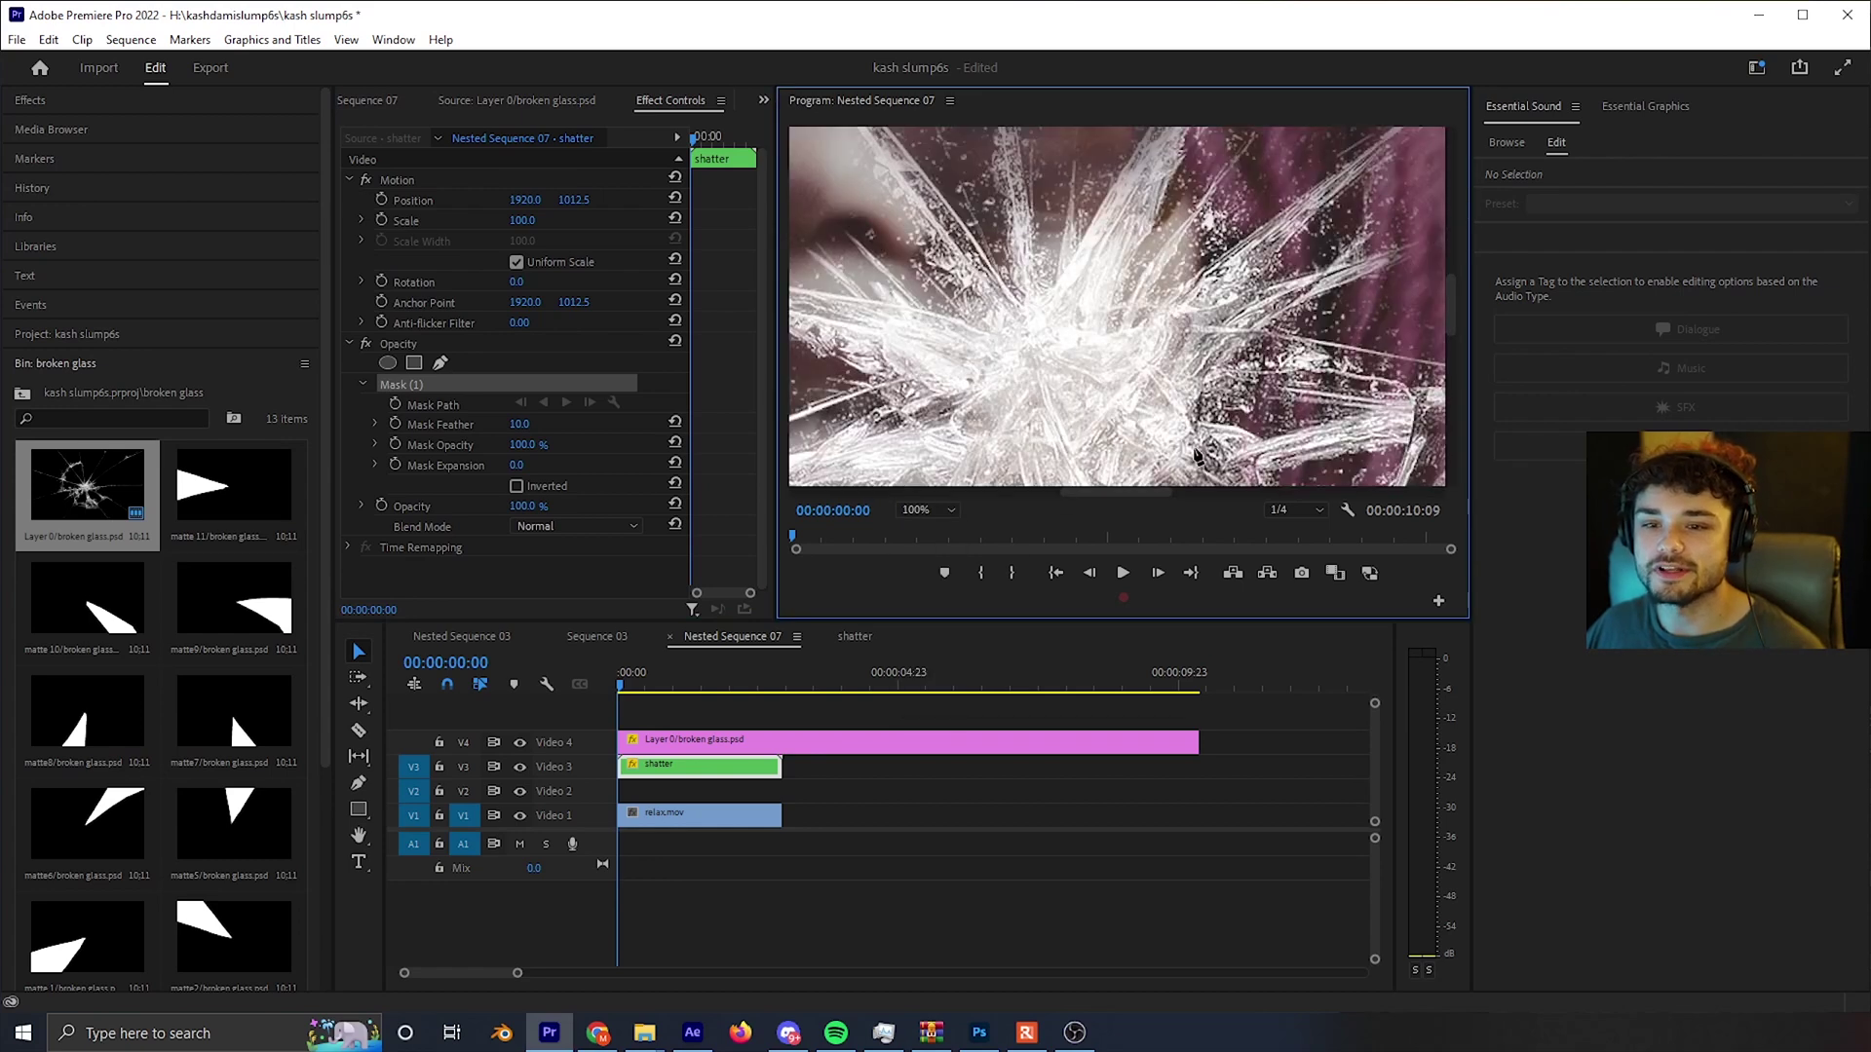
{"action": "left_click", "coordinate": [956, 519]}
{"action": "left_click", "coordinate": [953, 593]}
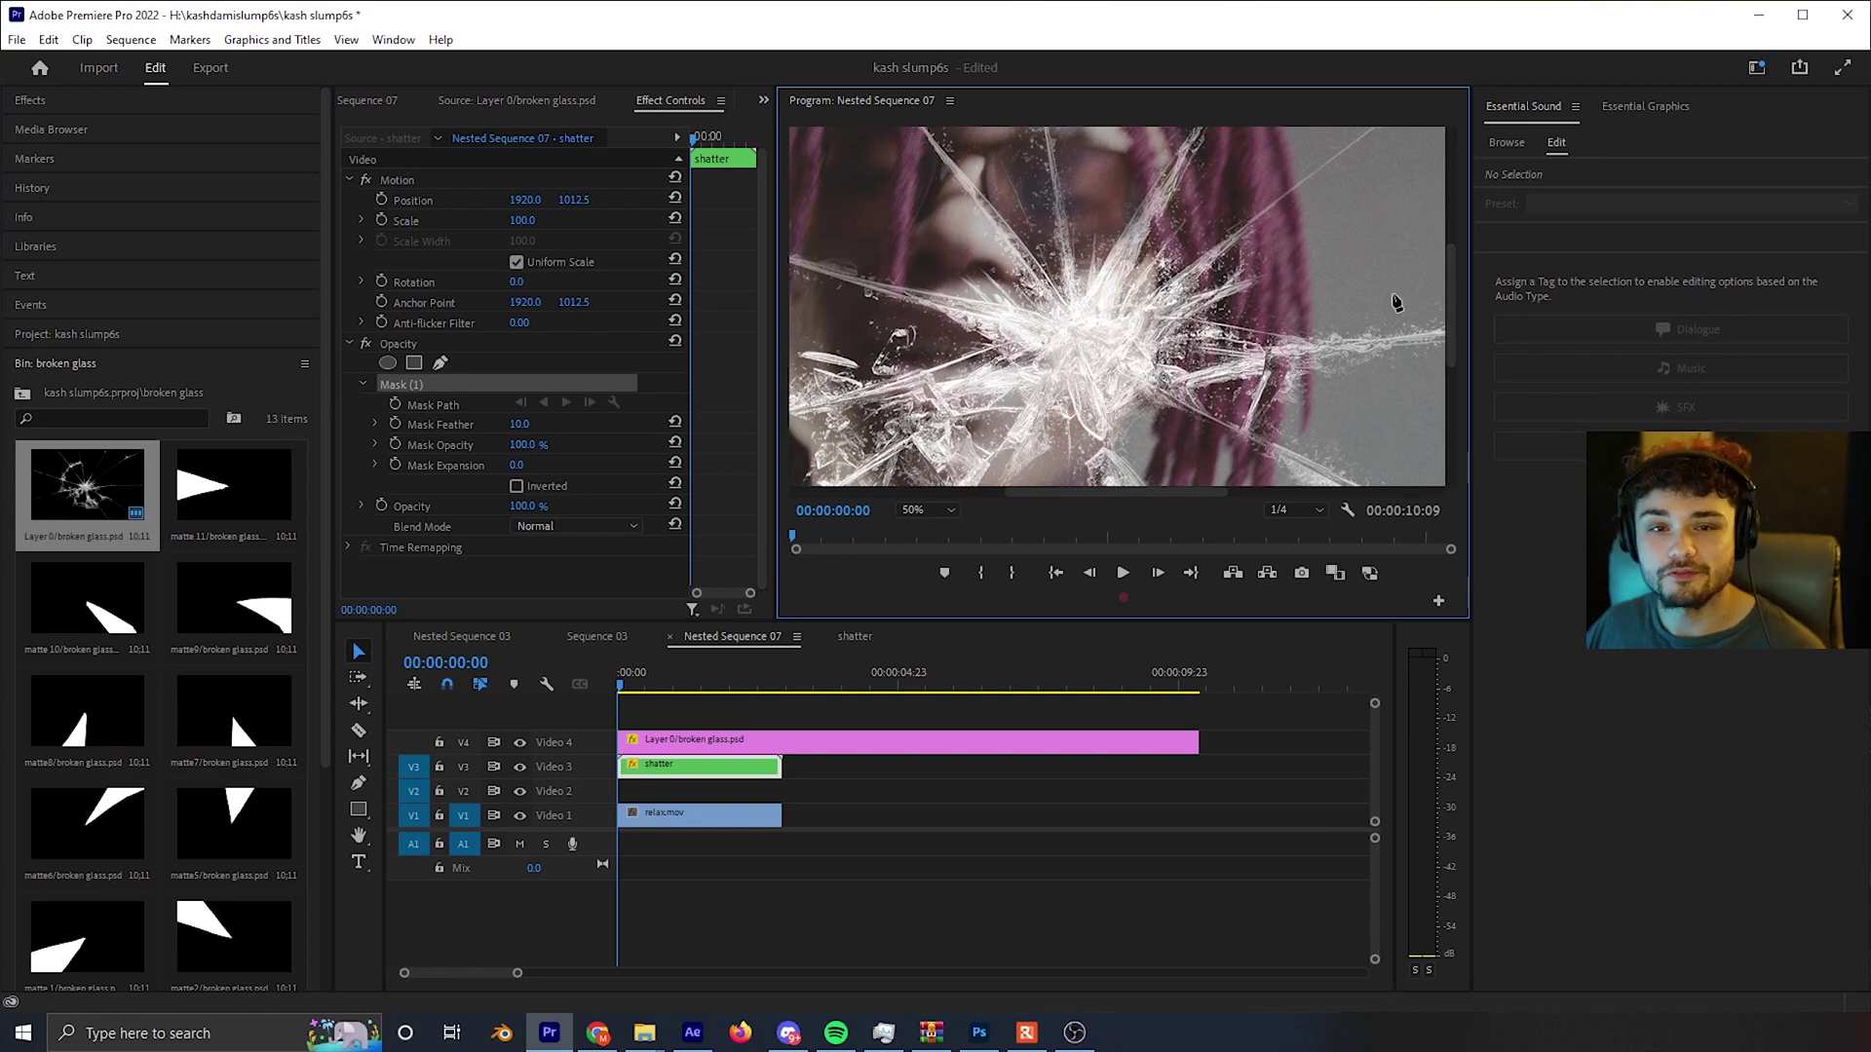
{"action": "mouse_move", "coordinate": [1454, 308]}
{"action": "left_mouse_down"}
{"action": "mouse_move", "coordinate": [1460, 261]}
{"action": "mouse_move", "coordinate": [1447, 302]}
{"action": "left_mouse_up"}
{"action": "left_click", "coordinate": [1092, 368]}
{"action": "left_click", "coordinate": [1225, 269]}
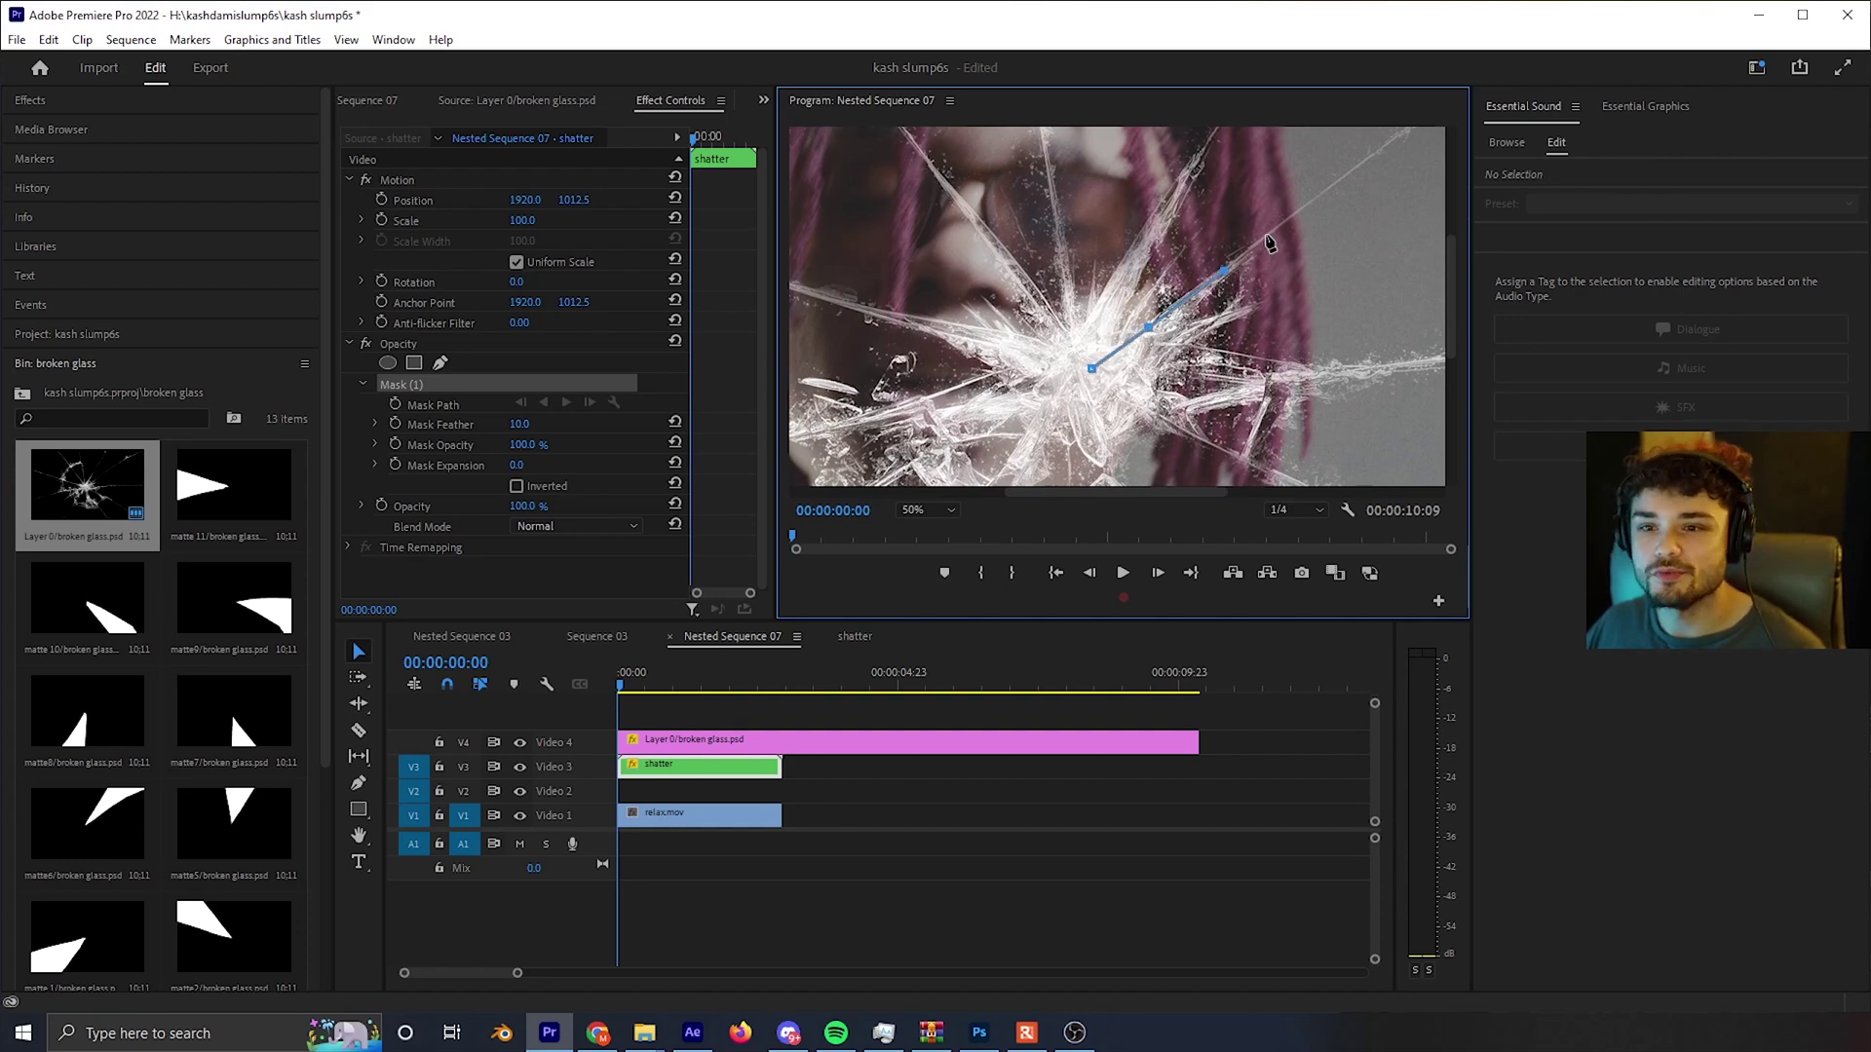
{"action": "left_click", "coordinate": [1266, 235]}
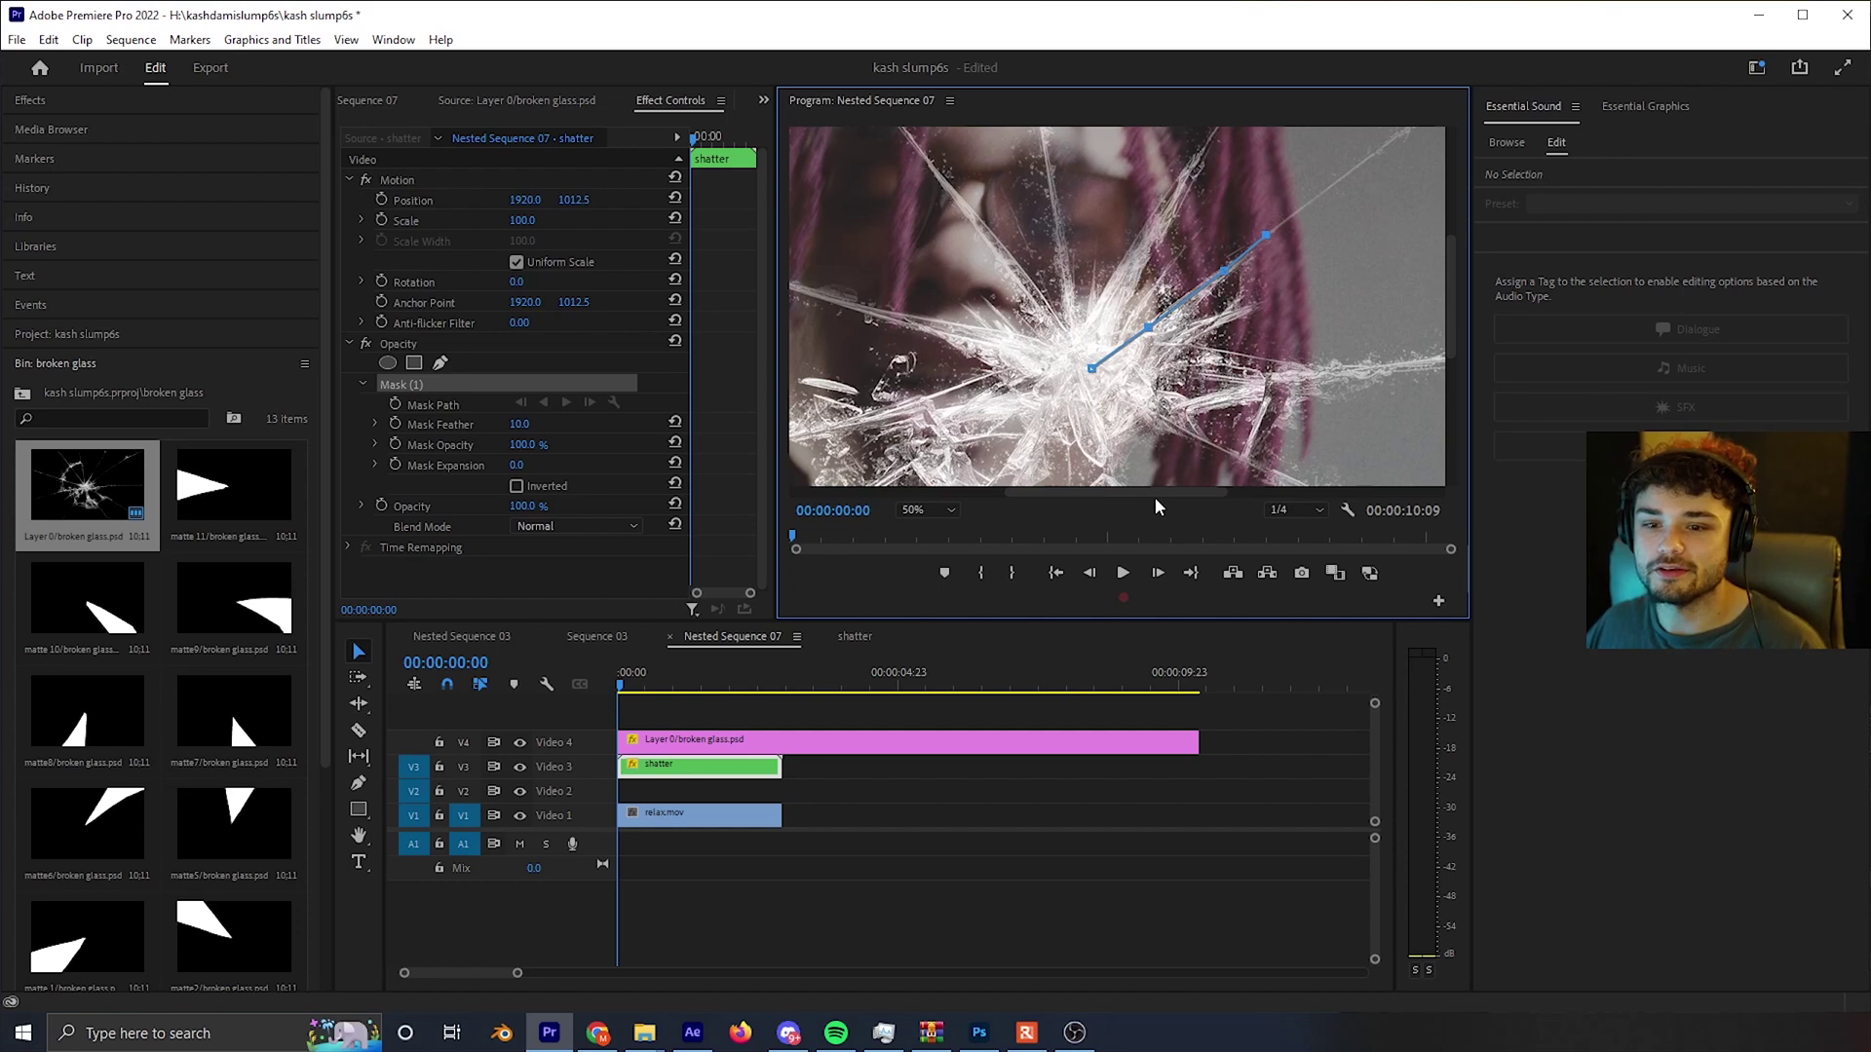
- Continue the mask path along the upper-right crack until it reaches the upper edge of the frame
{"action": "left_click_drag", "start_coordinate": [1155, 494], "coordinate": [1208, 493]}
{"action": "left_click_drag", "start_coordinate": [1454, 293], "coordinate": [1454, 234]}
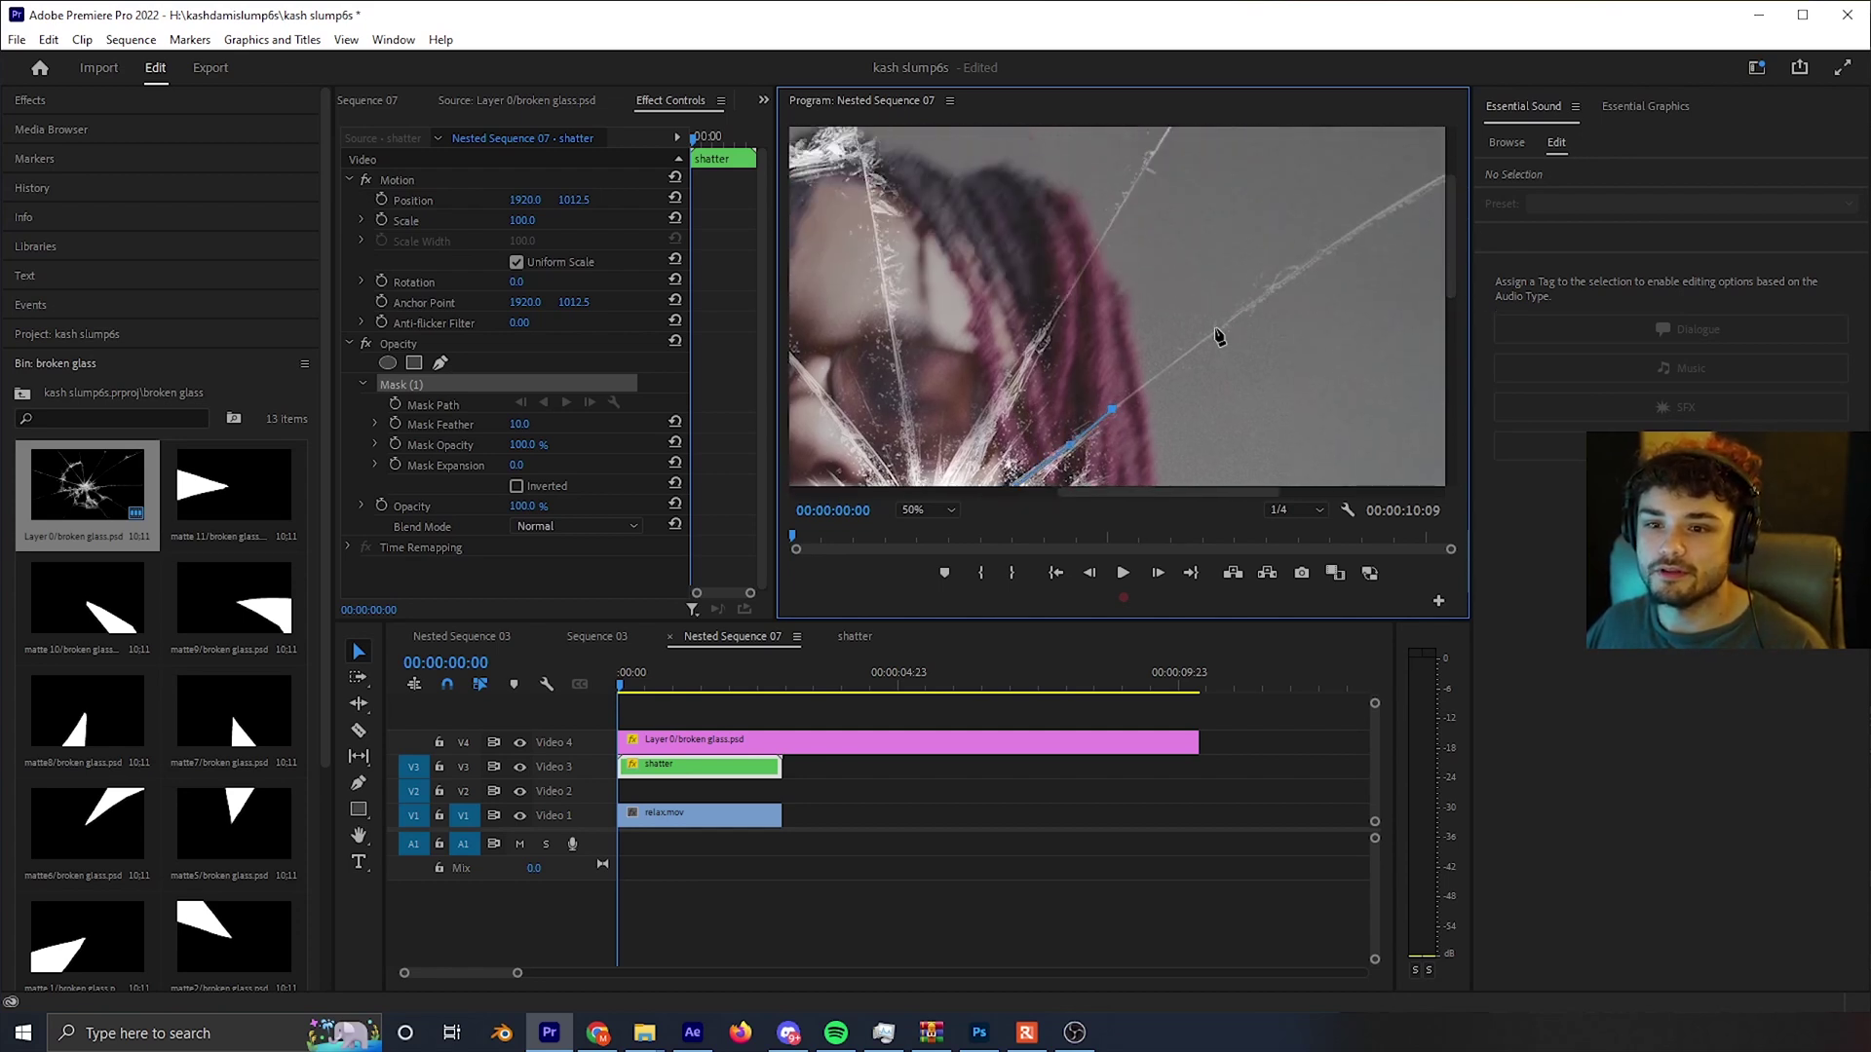
{"action": "left_click", "coordinate": [1306, 264]}
{"action": "left_click_drag", "start_coordinate": [1118, 482], "coordinate": [1210, 462]}
{"action": "key", "text": "ctrl+z"}
{"action": "left_click", "coordinate": [1452, 303]}
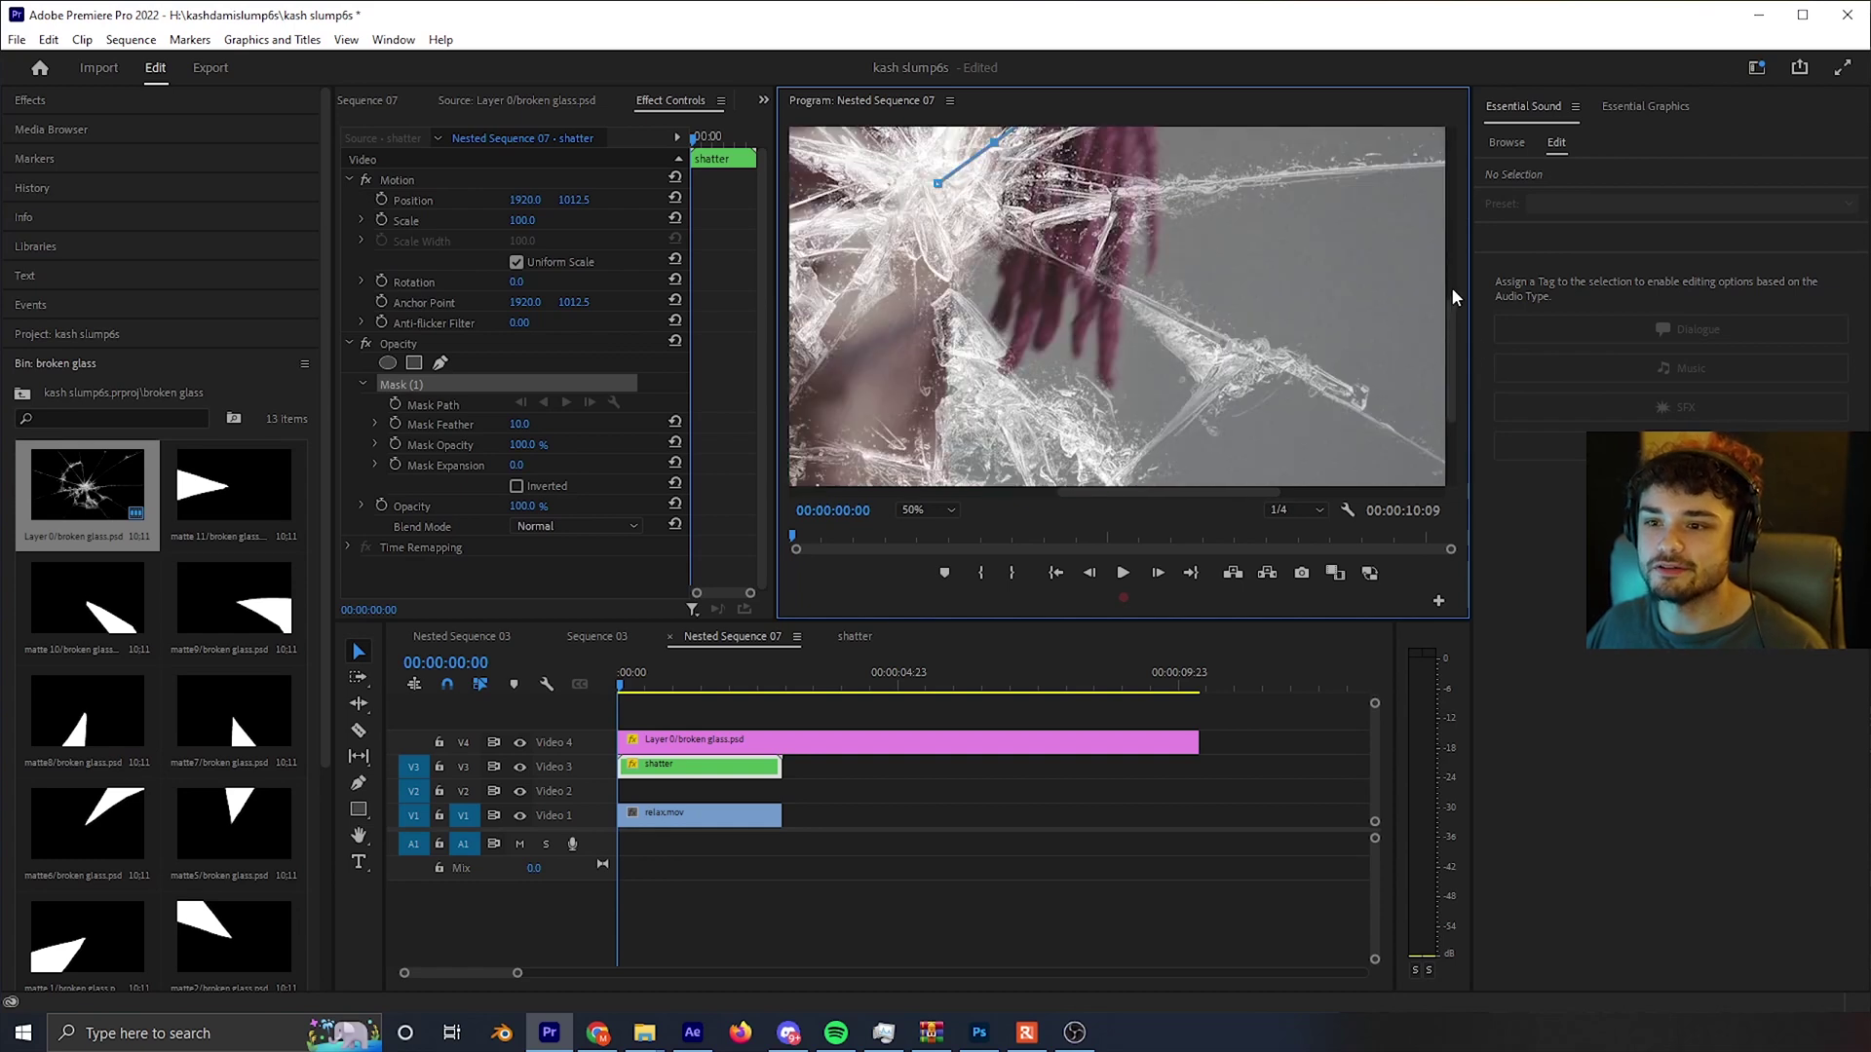
{"action": "left_click_drag", "start_coordinate": [1451, 341], "coordinate": [1463, 164]}
{"action": "left_click_drag", "start_coordinate": [1189, 492], "coordinate": [1313, 492]}
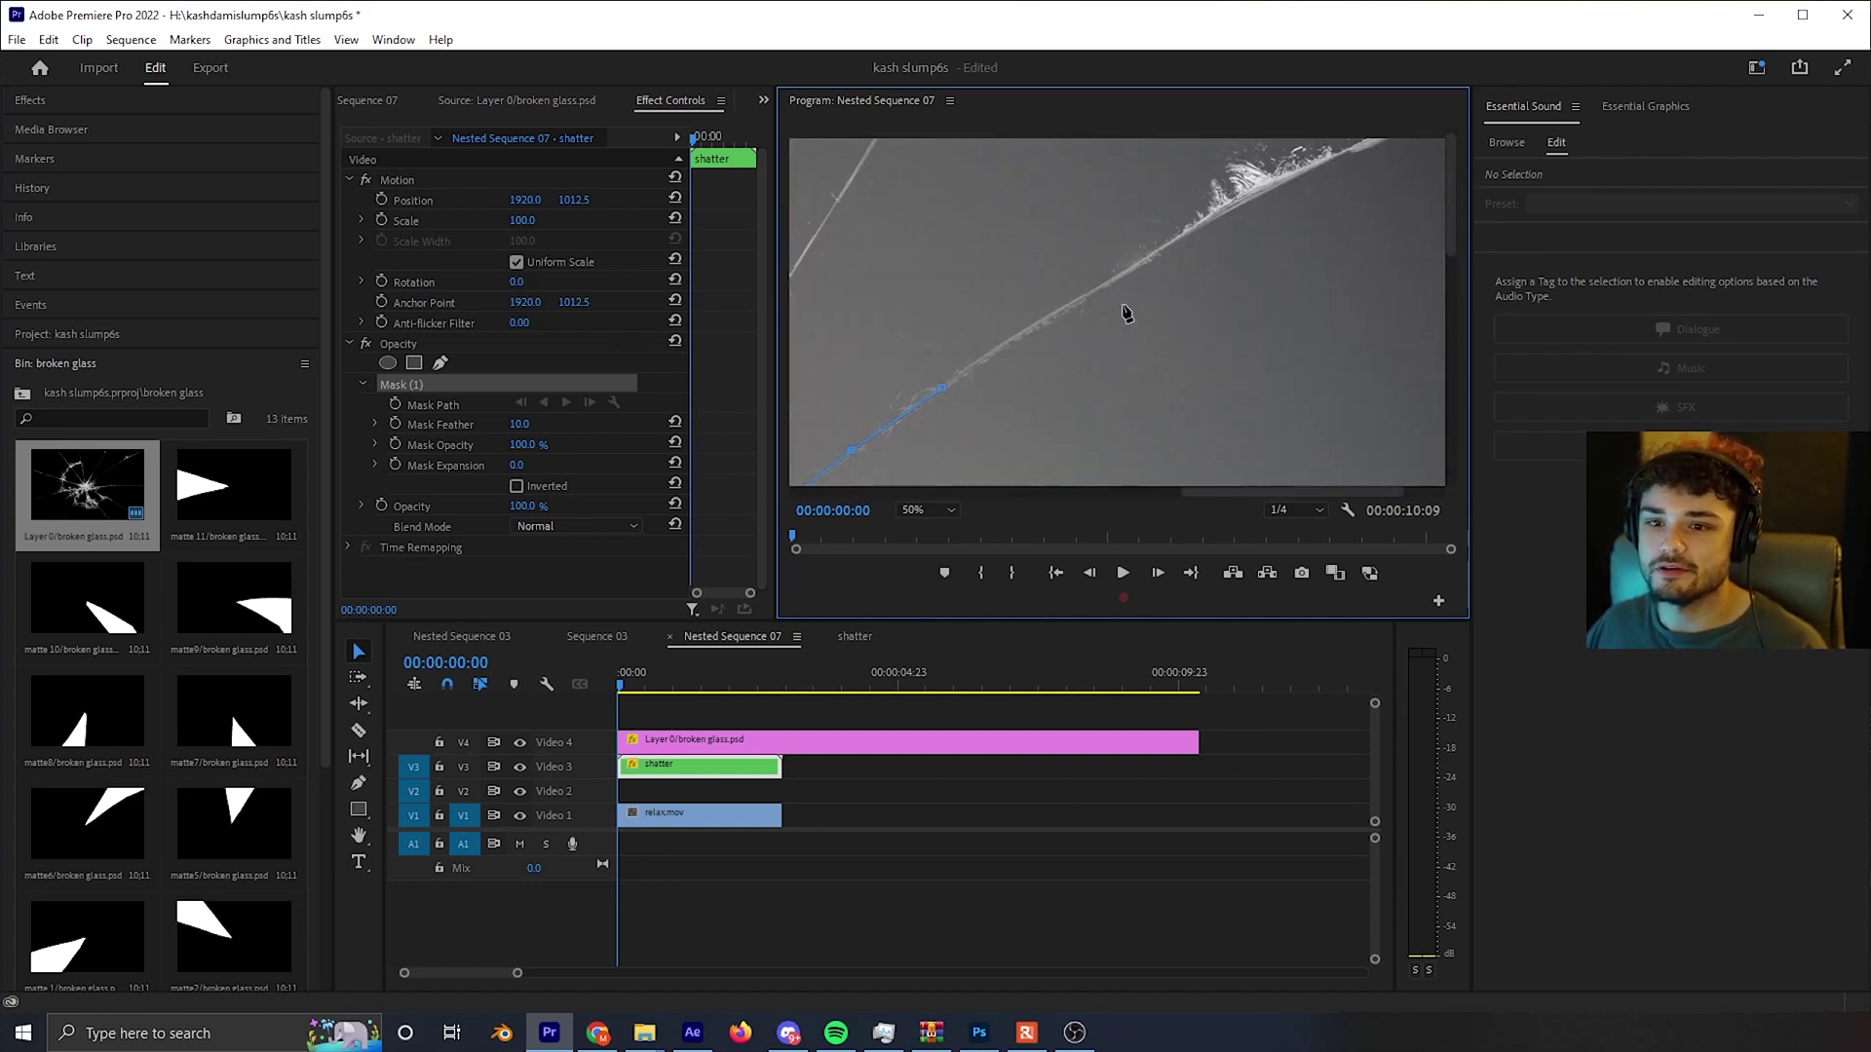
{"action": "left_click", "coordinate": [1234, 199]}
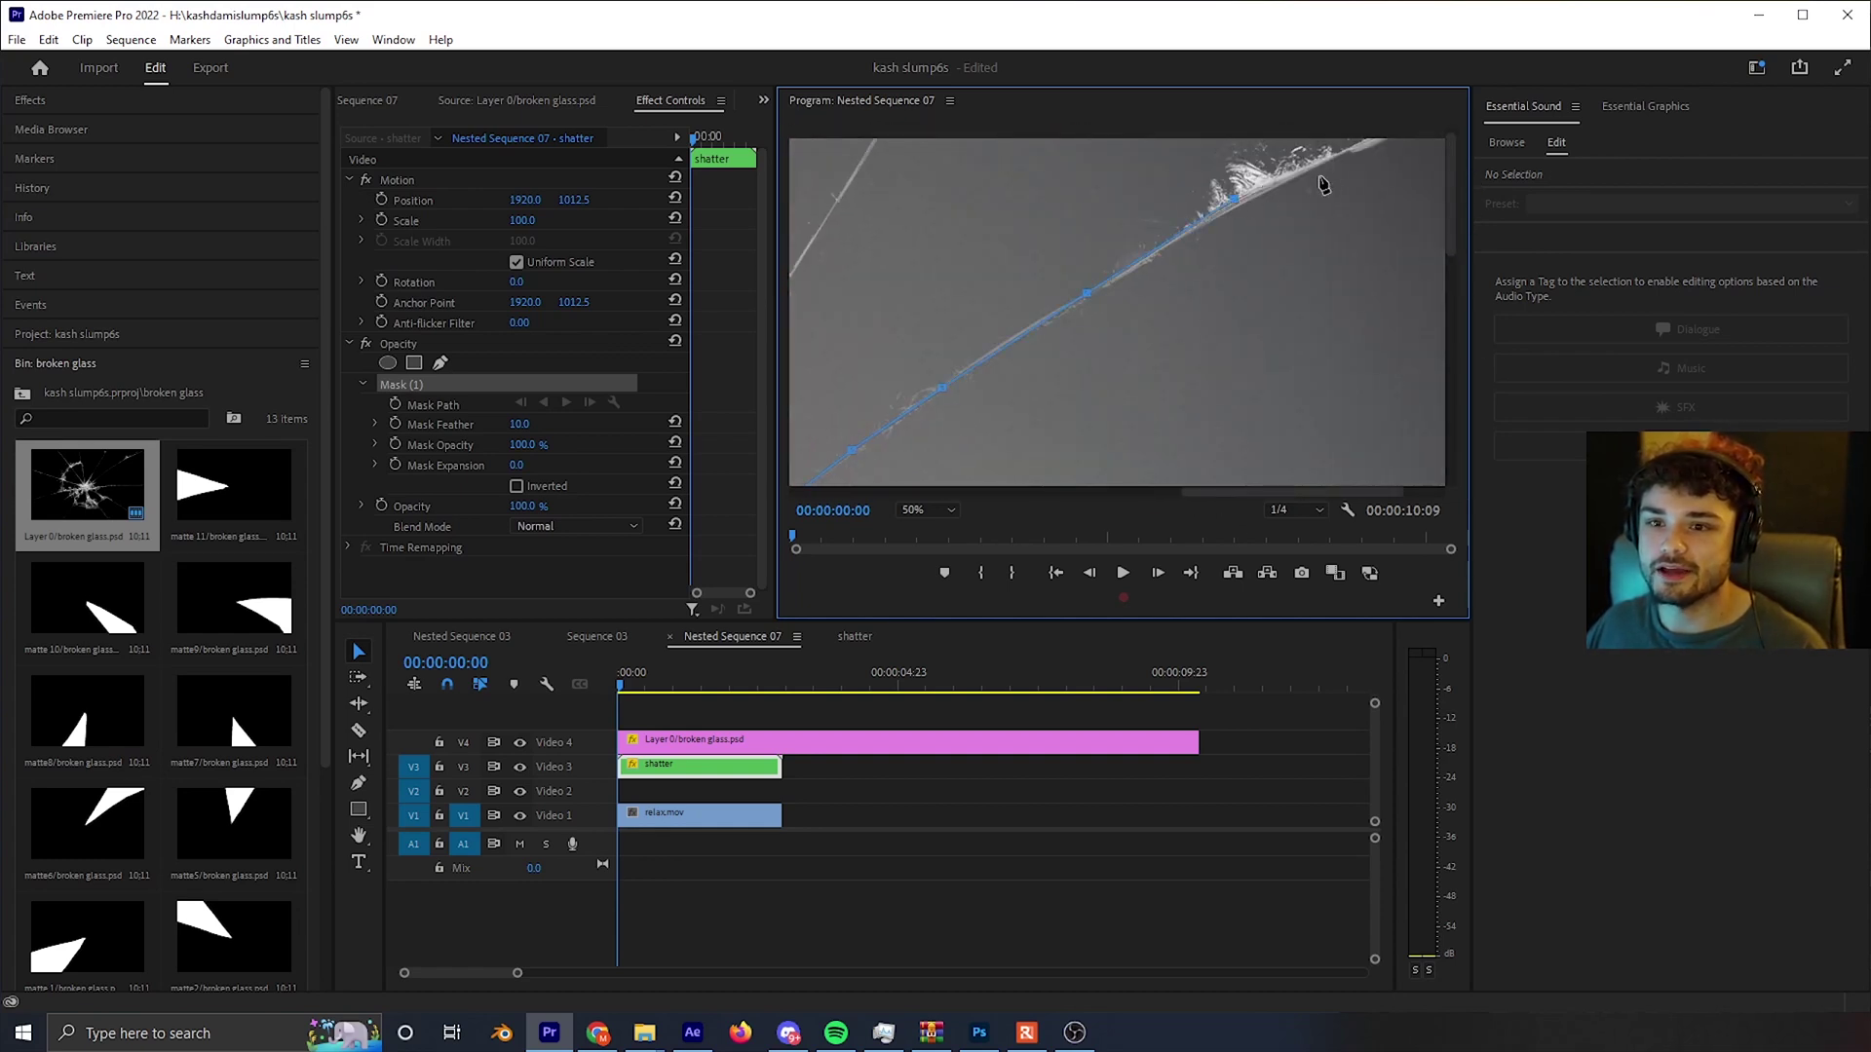
{"action": "left_click_drag", "start_coordinate": [1465, 208], "coordinate": [1464, 196]}
{"action": "left_click", "coordinate": [1391, 141]}
- Carry the mask path around the frame's right side and back inward along the nearly horizontal crack
{"action": "left_click_drag", "start_coordinate": [1264, 491], "coordinate": [1306, 487]}
{"action": "left_click", "coordinate": [1438, 149]}
{"action": "left_click", "coordinate": [1436, 326]}
{"action": "left_click_drag", "start_coordinate": [1454, 207], "coordinate": [1471, 332]}
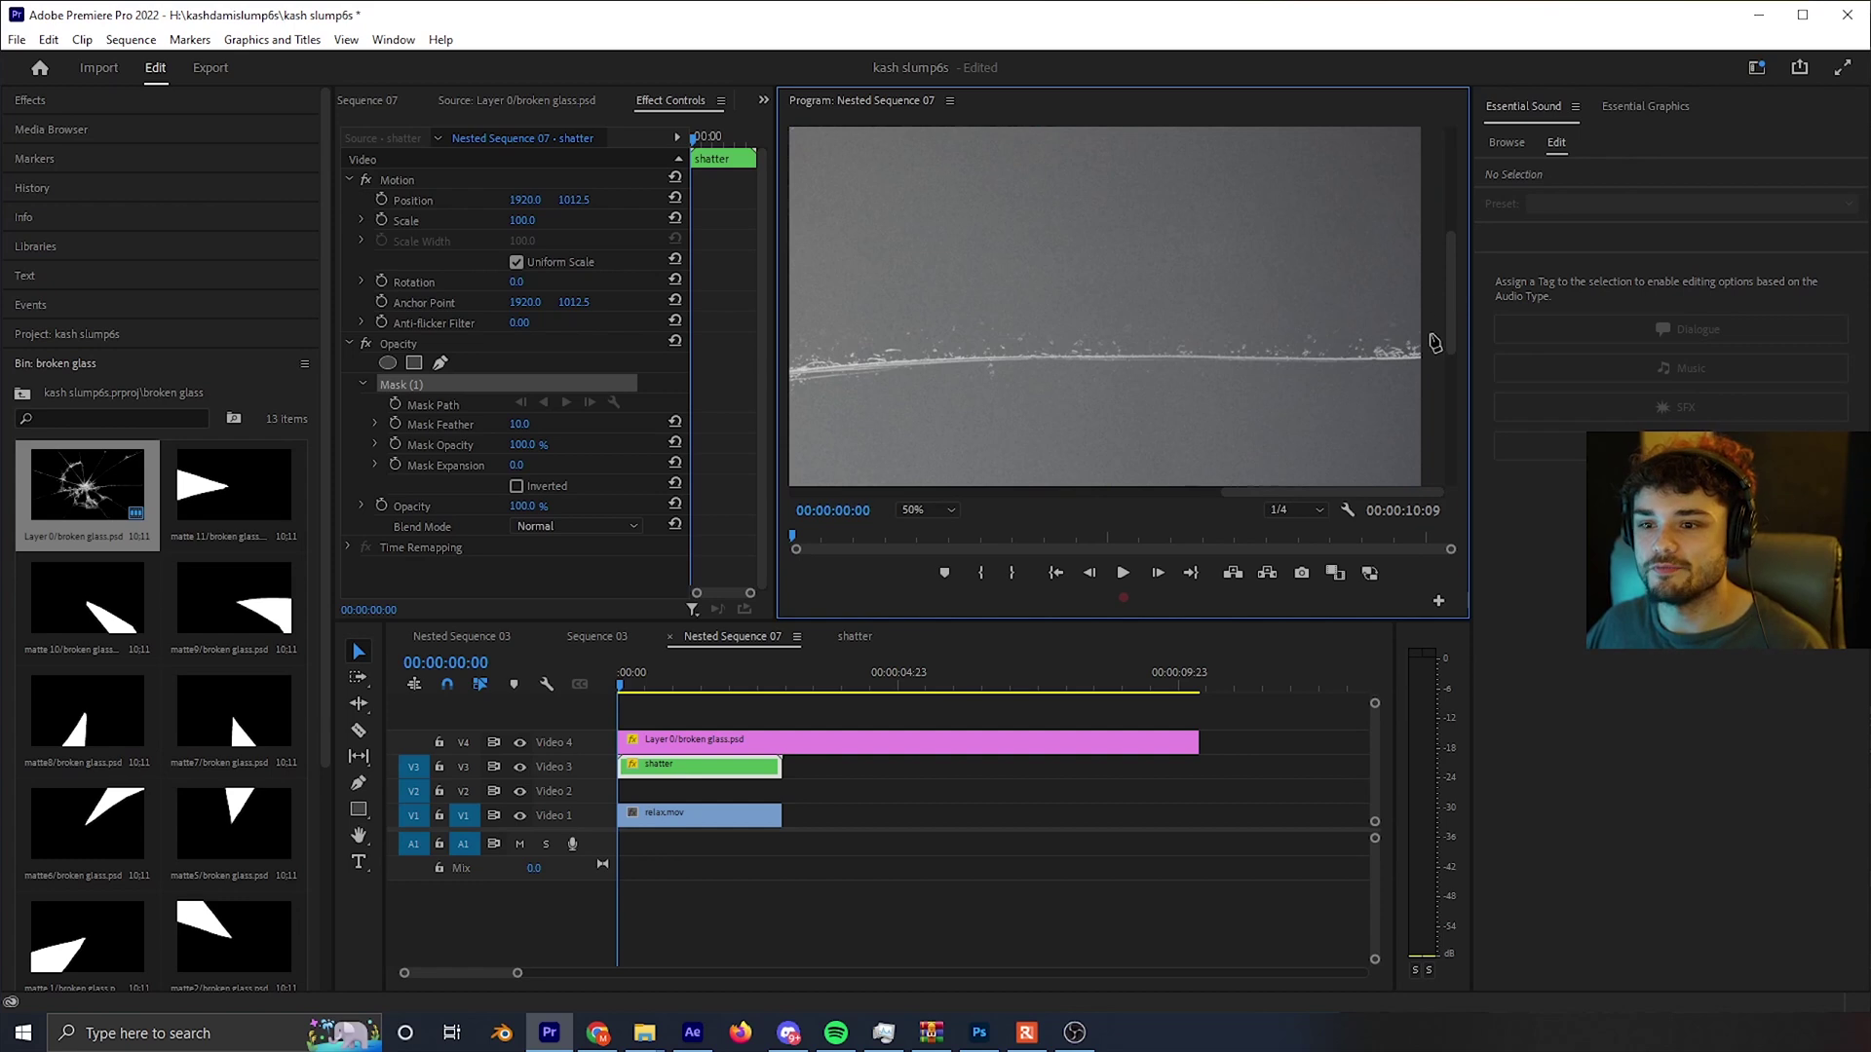
{"action": "left_click", "coordinate": [1429, 357]}
{"action": "left_click", "coordinate": [1376, 360]}
{"action": "left_click", "coordinate": [1150, 356]}
{"action": "left_click", "coordinate": [907, 363]}
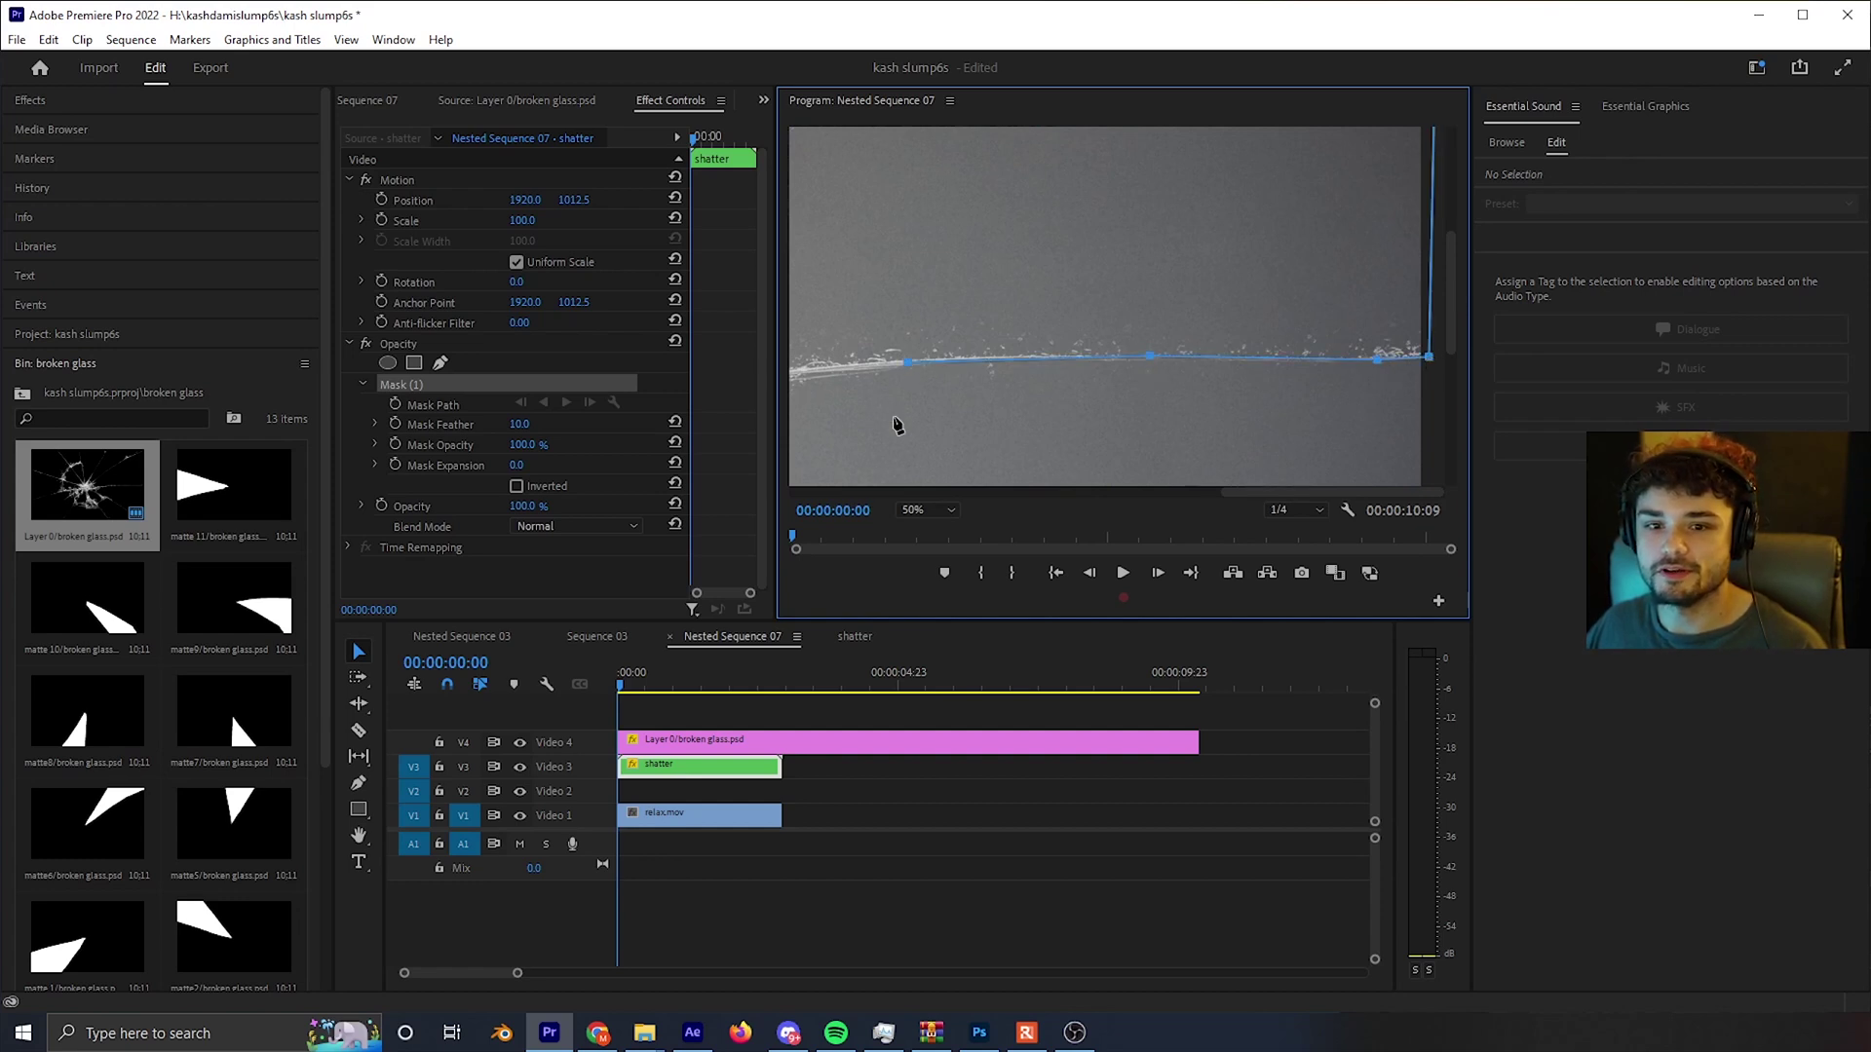
- Close the shard mask at the impact centre along the horizontal crack and fit the whole frame in view
{"action": "left_click_drag", "start_coordinate": [1304, 494], "coordinate": [1156, 492]}
{"action": "left_click", "coordinate": [1163, 378]}
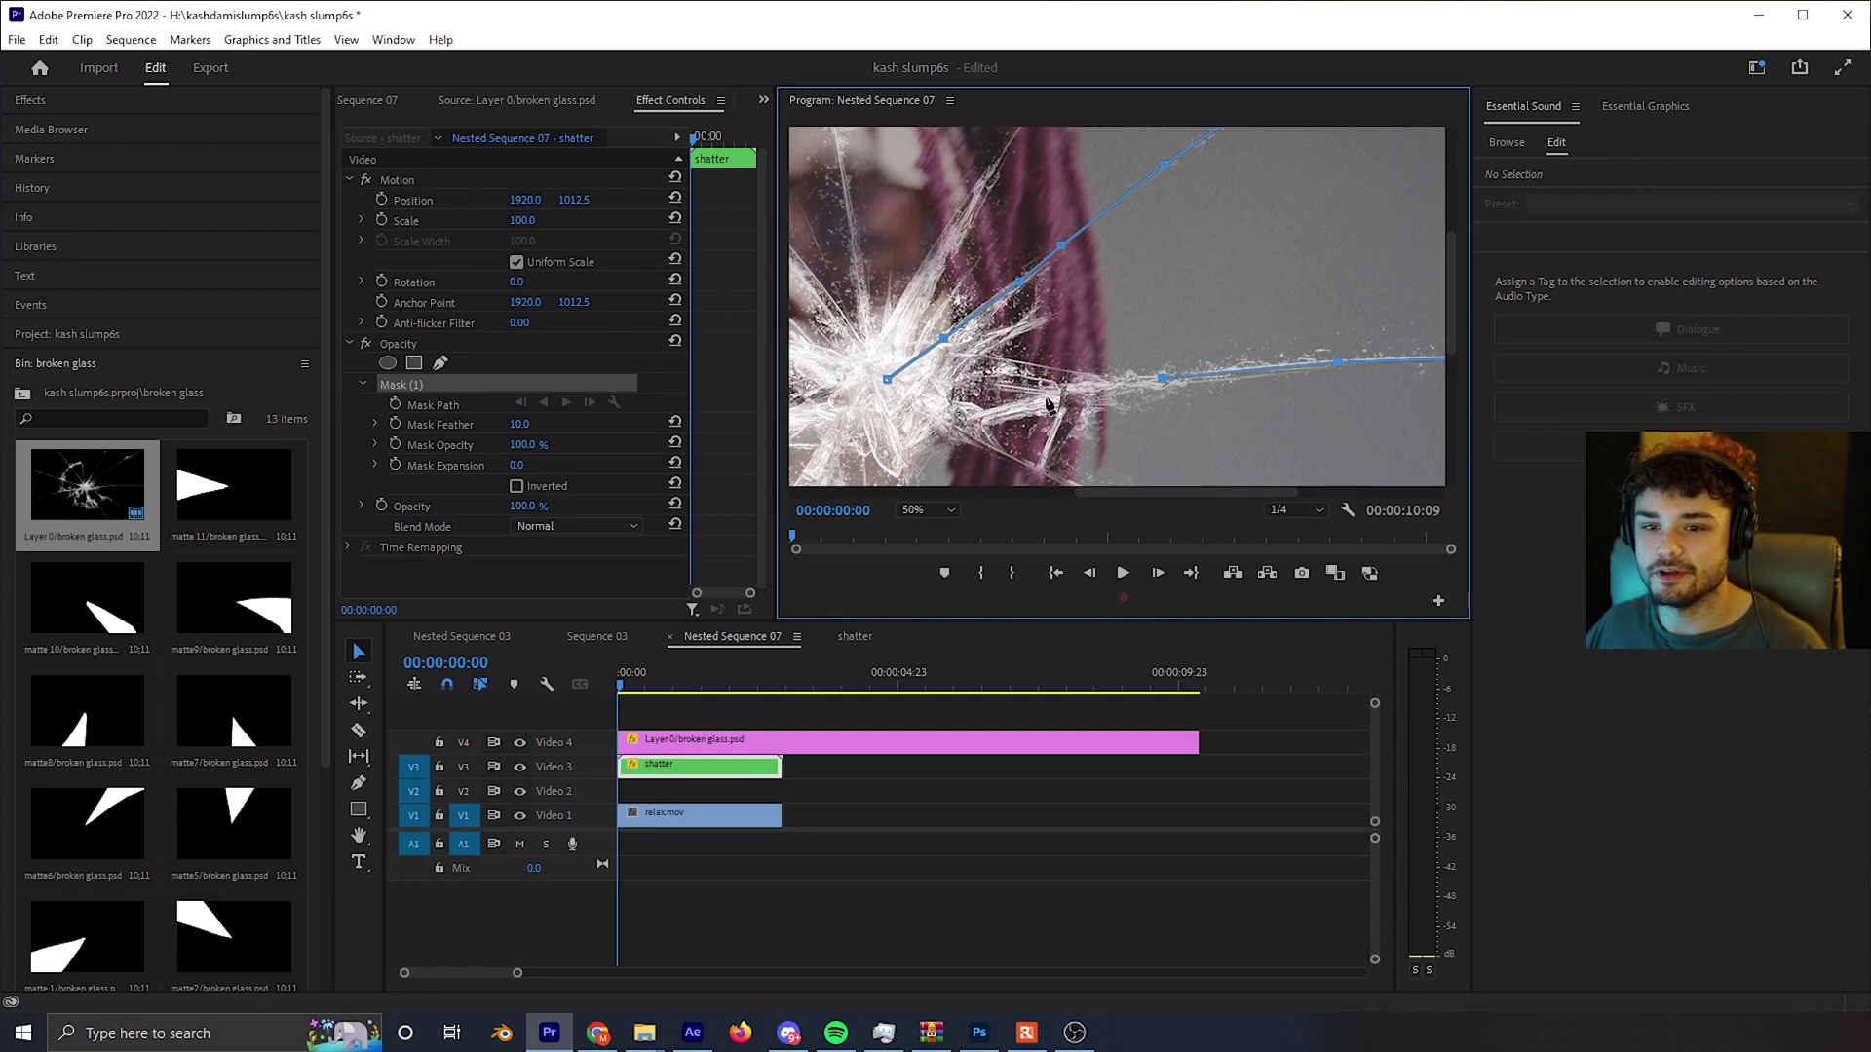
{"action": "left_click", "coordinate": [1072, 391]}
{"action": "left_click", "coordinate": [1036, 403]}
{"action": "left_click", "coordinate": [943, 418]}
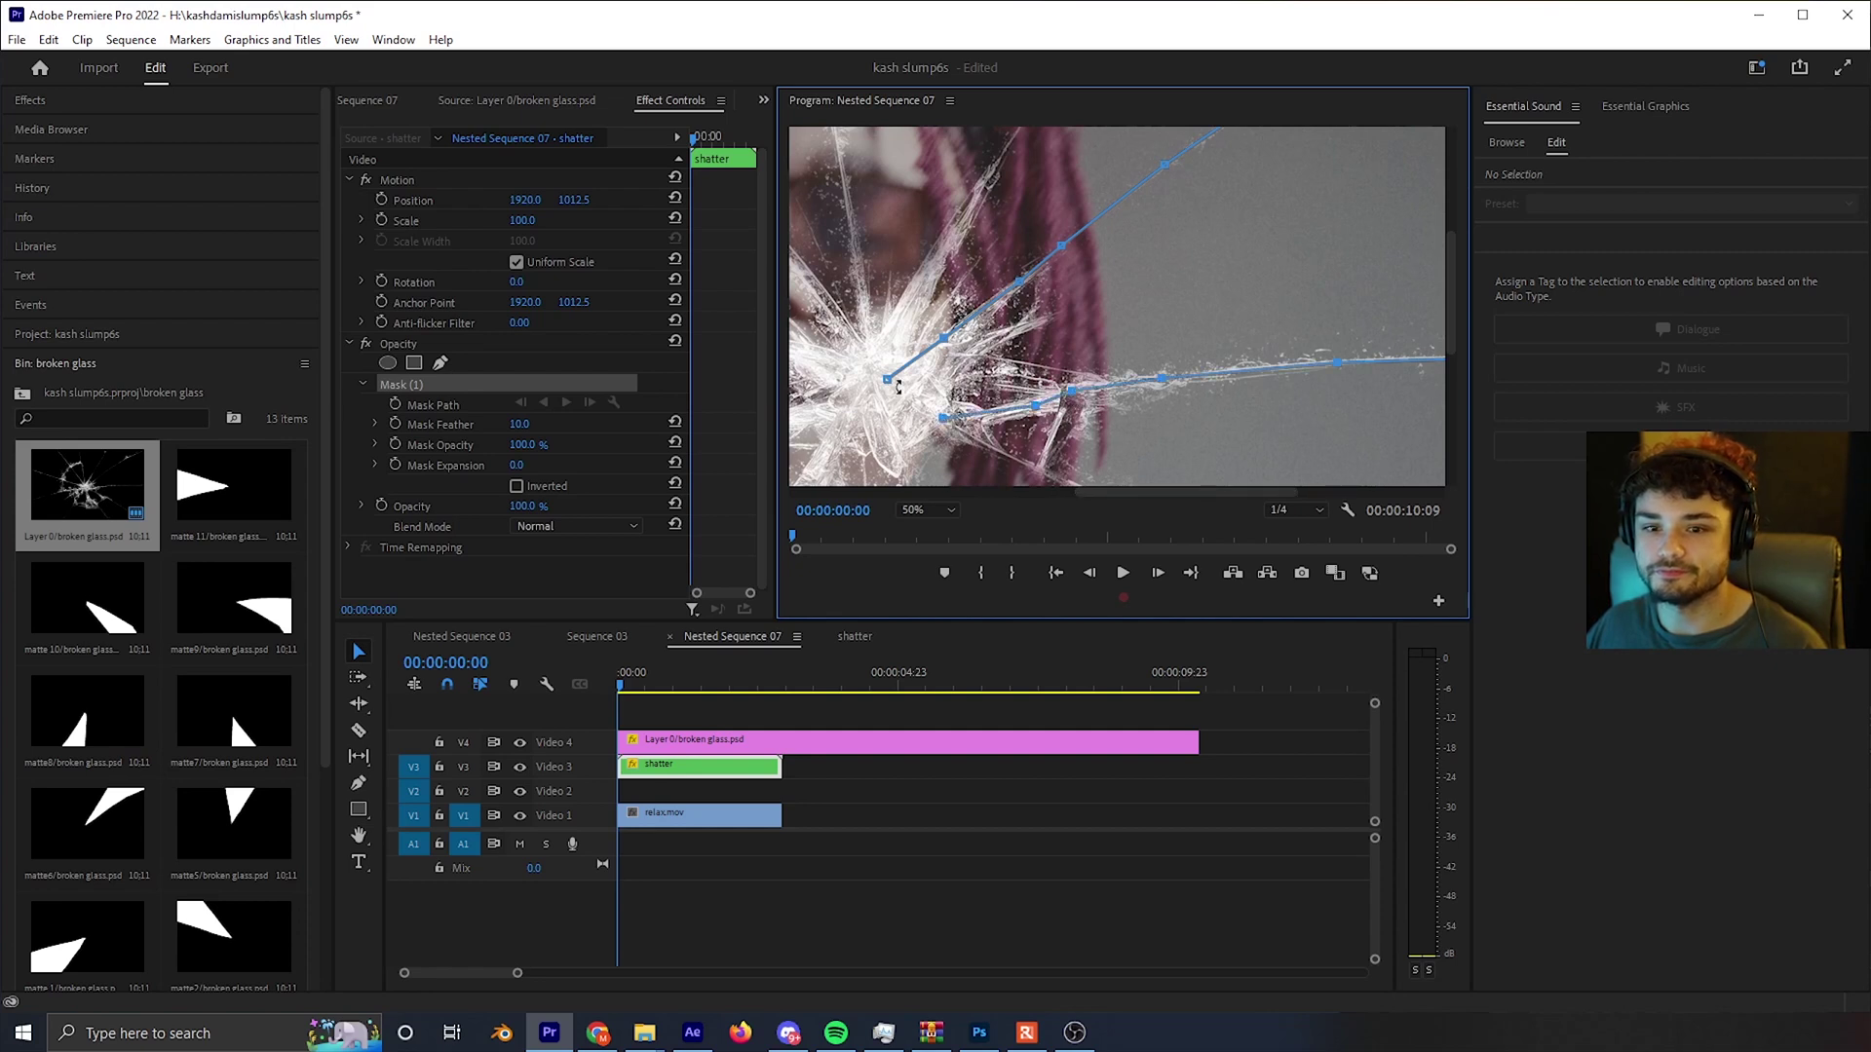
{"action": "left_click", "coordinate": [888, 380]}
{"action": "left_click", "coordinate": [926, 510]}
{"action": "left_click", "coordinate": [926, 526]}
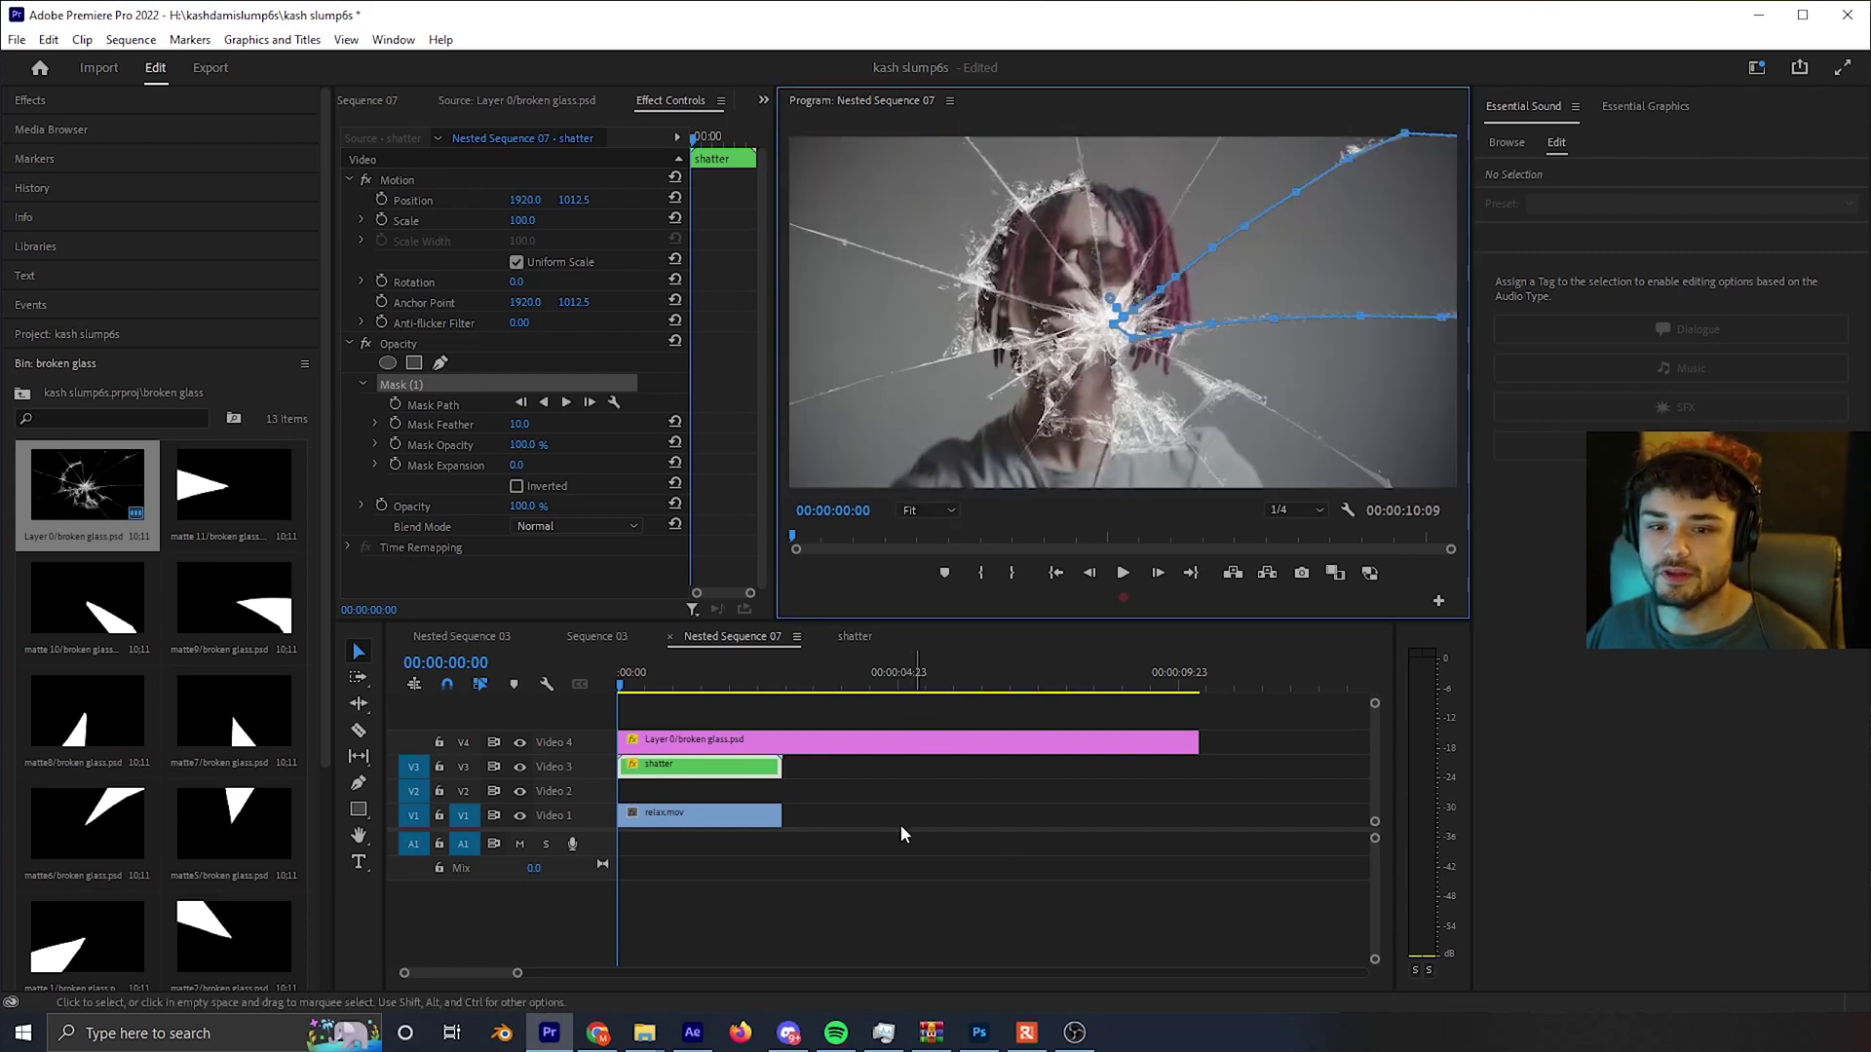
- Play the first second of Nested Sequence 07 from the start to check the masked shard
{"action": "left_click", "coordinate": [897, 819]}
{"action": "key", "text": "space"}
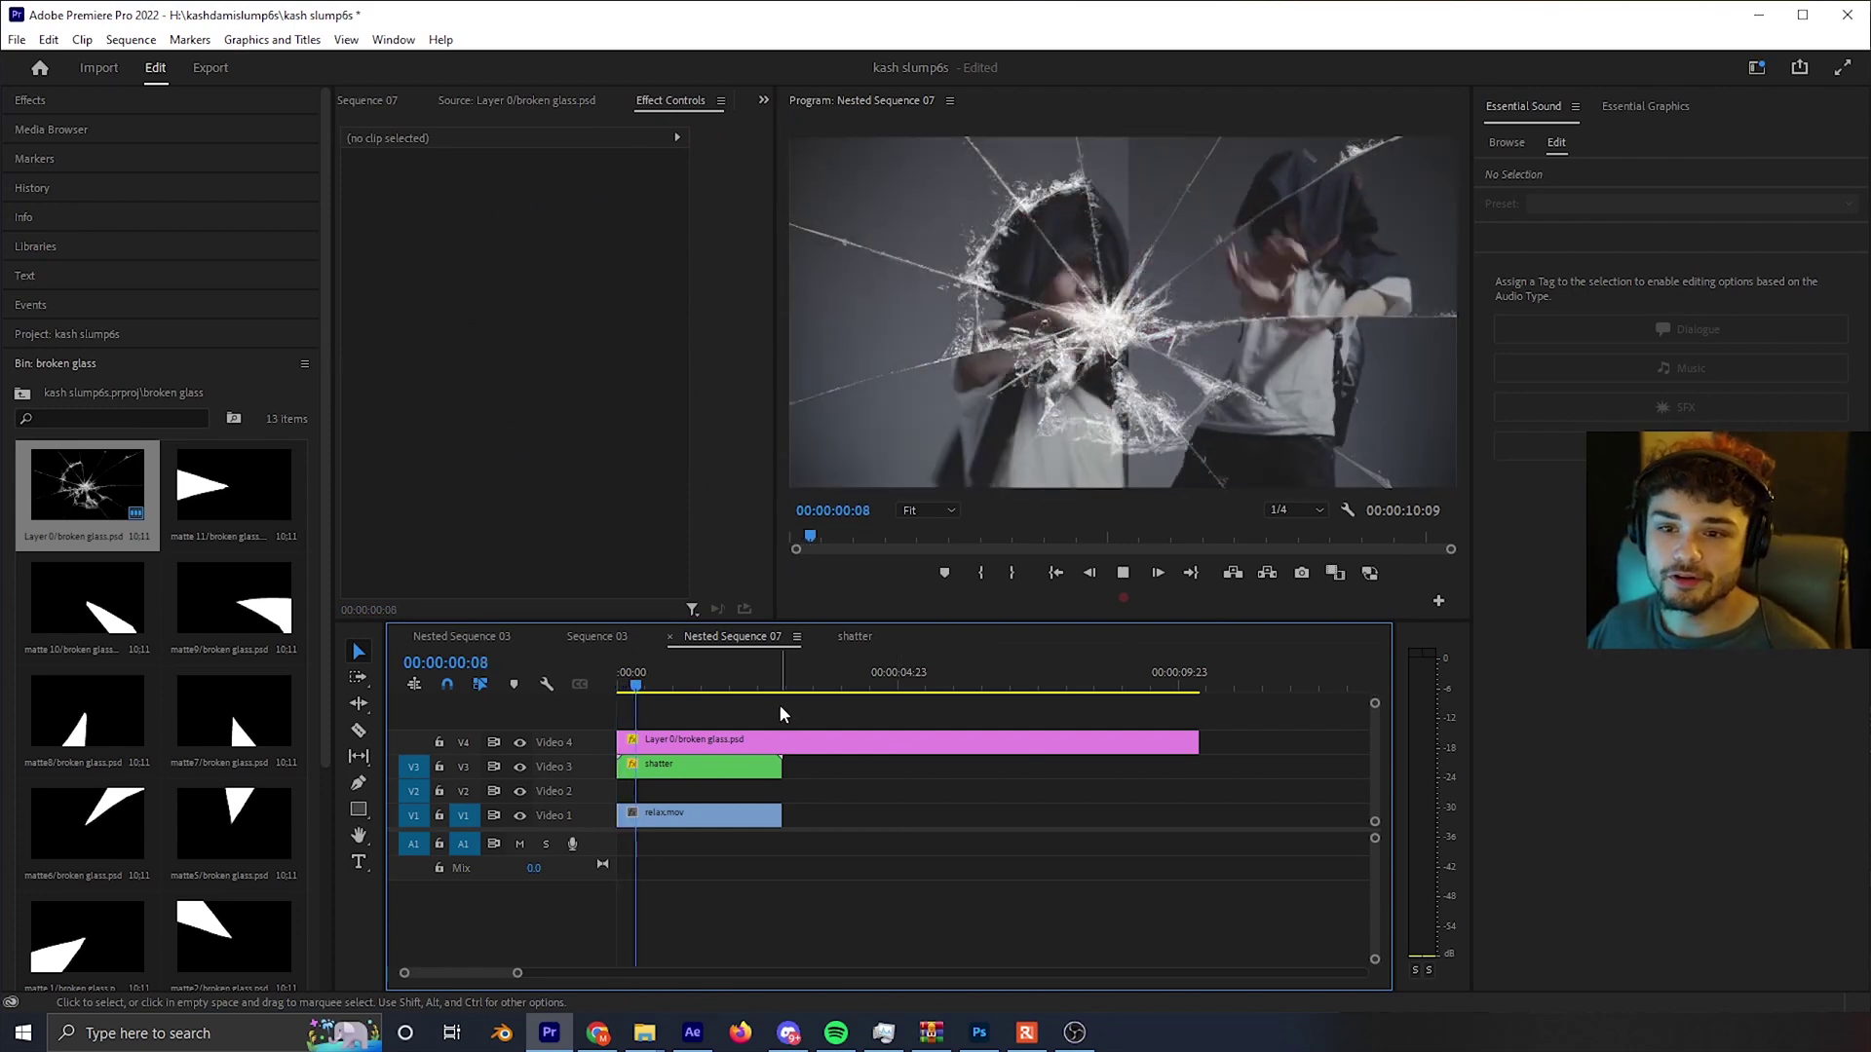
{"action": "key", "text": "d"}
{"action": "key", "text": "space"}
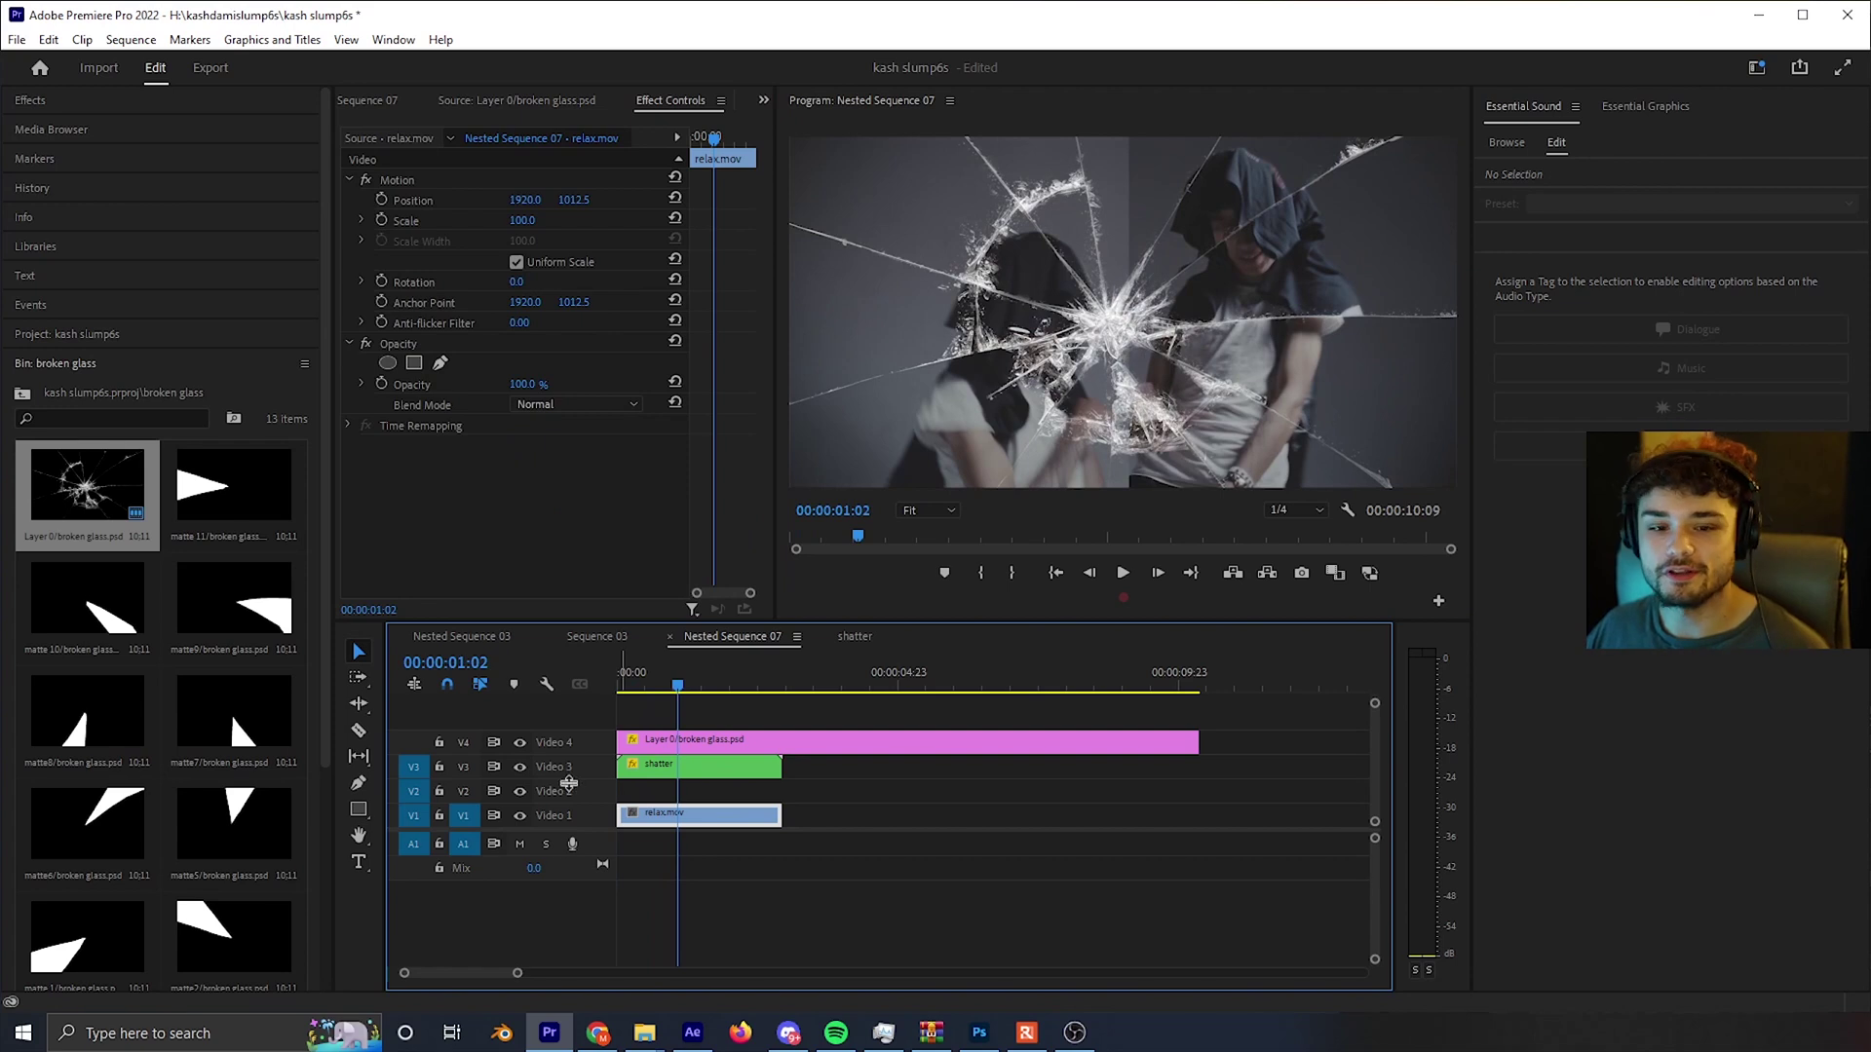
{"action": "key", "text": "Home"}
{"action": "key", "text": "space"}
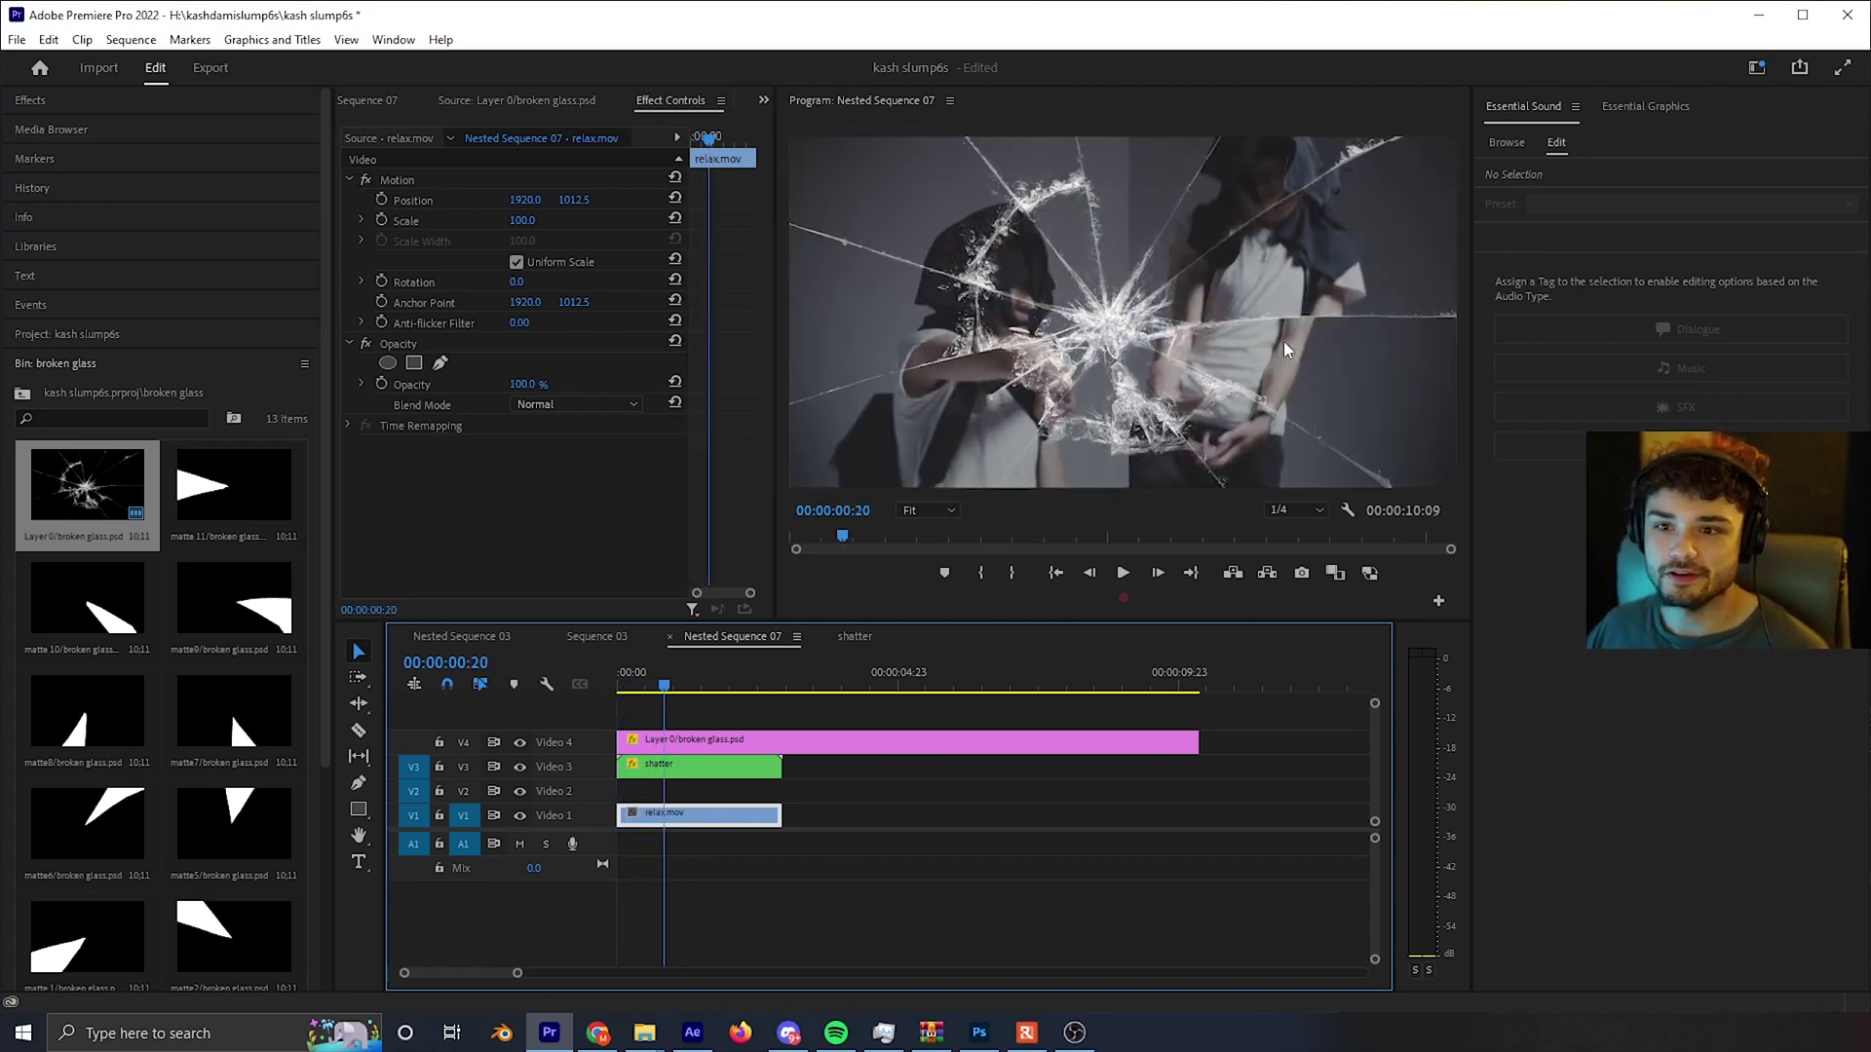
{"action": "key", "text": "space"}
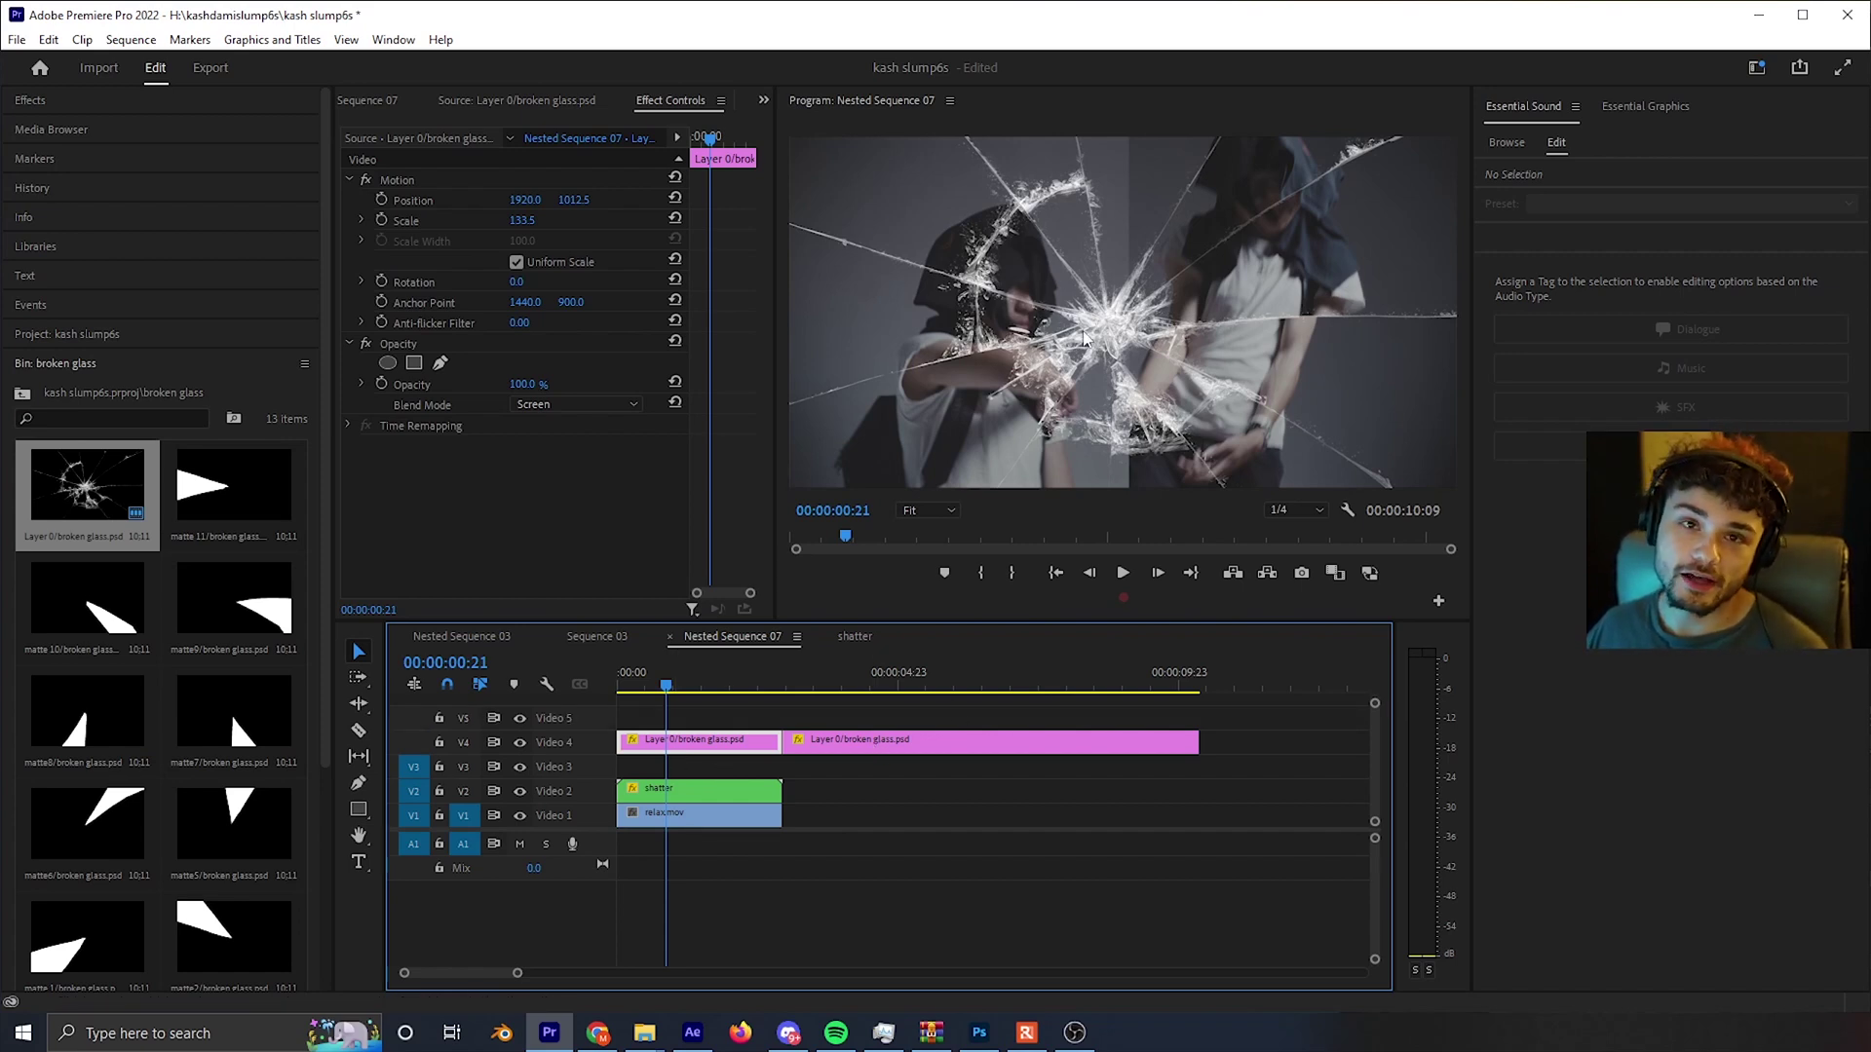
- Move the first Layer 0/broken glass.psd clip up to Video 5 and open it for editing in Adobe Photoshop
{"action": "left_click", "coordinate": [741, 713]}
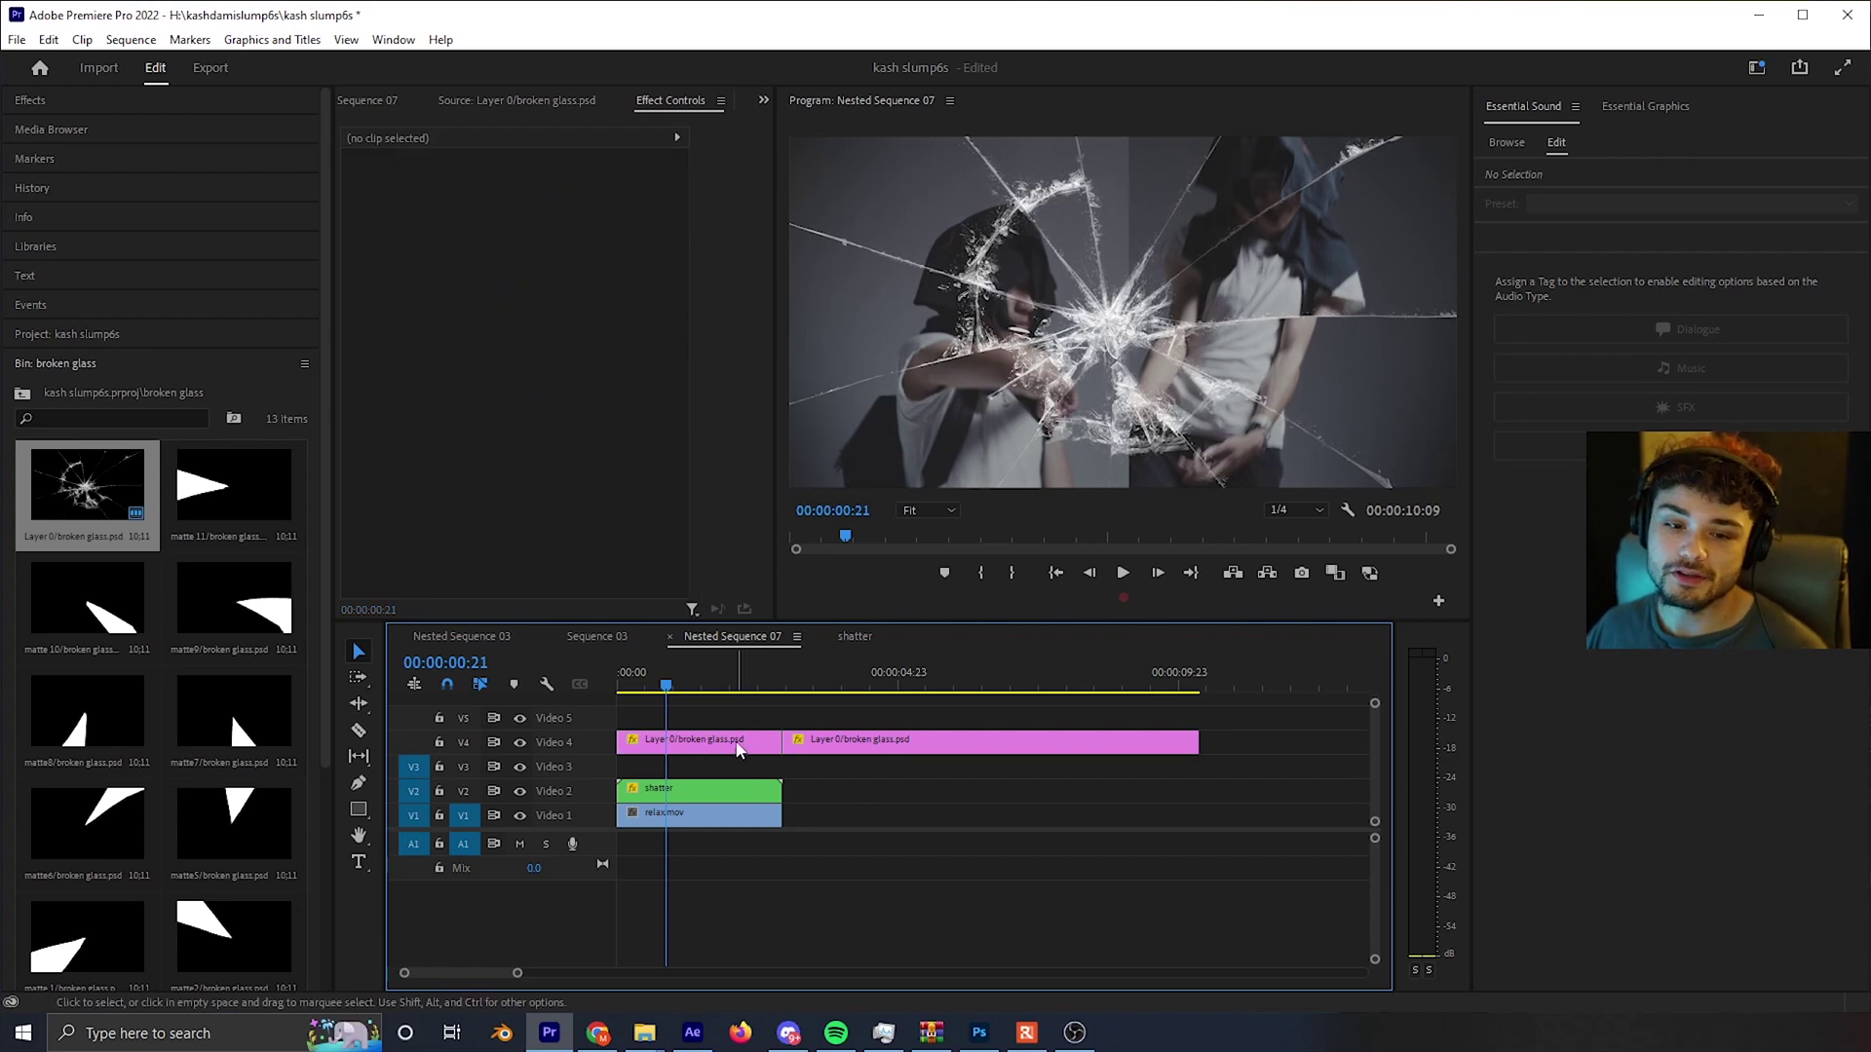
{"action": "left_click", "coordinate": [738, 749]}
{"action": "left_click_drag", "start_coordinate": [733, 745], "coordinate": [724, 734]}
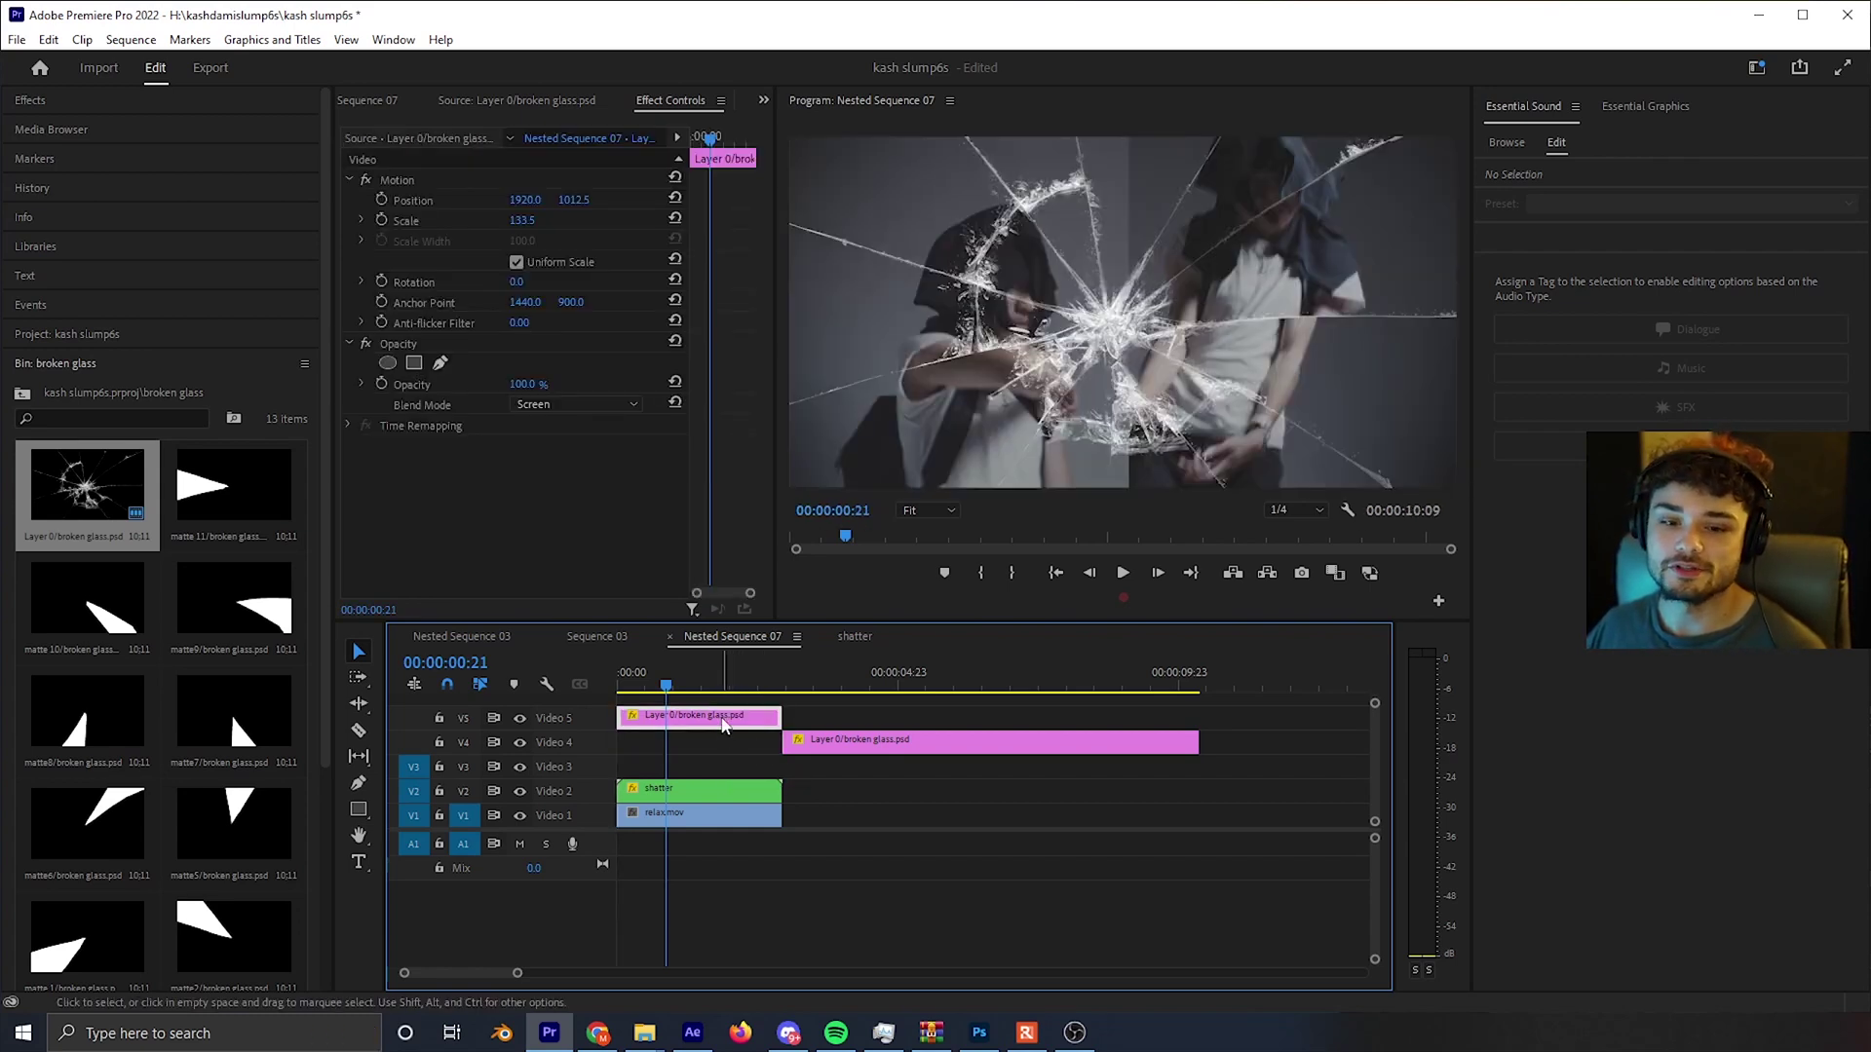
{"action": "right_click", "coordinate": [722, 723]}
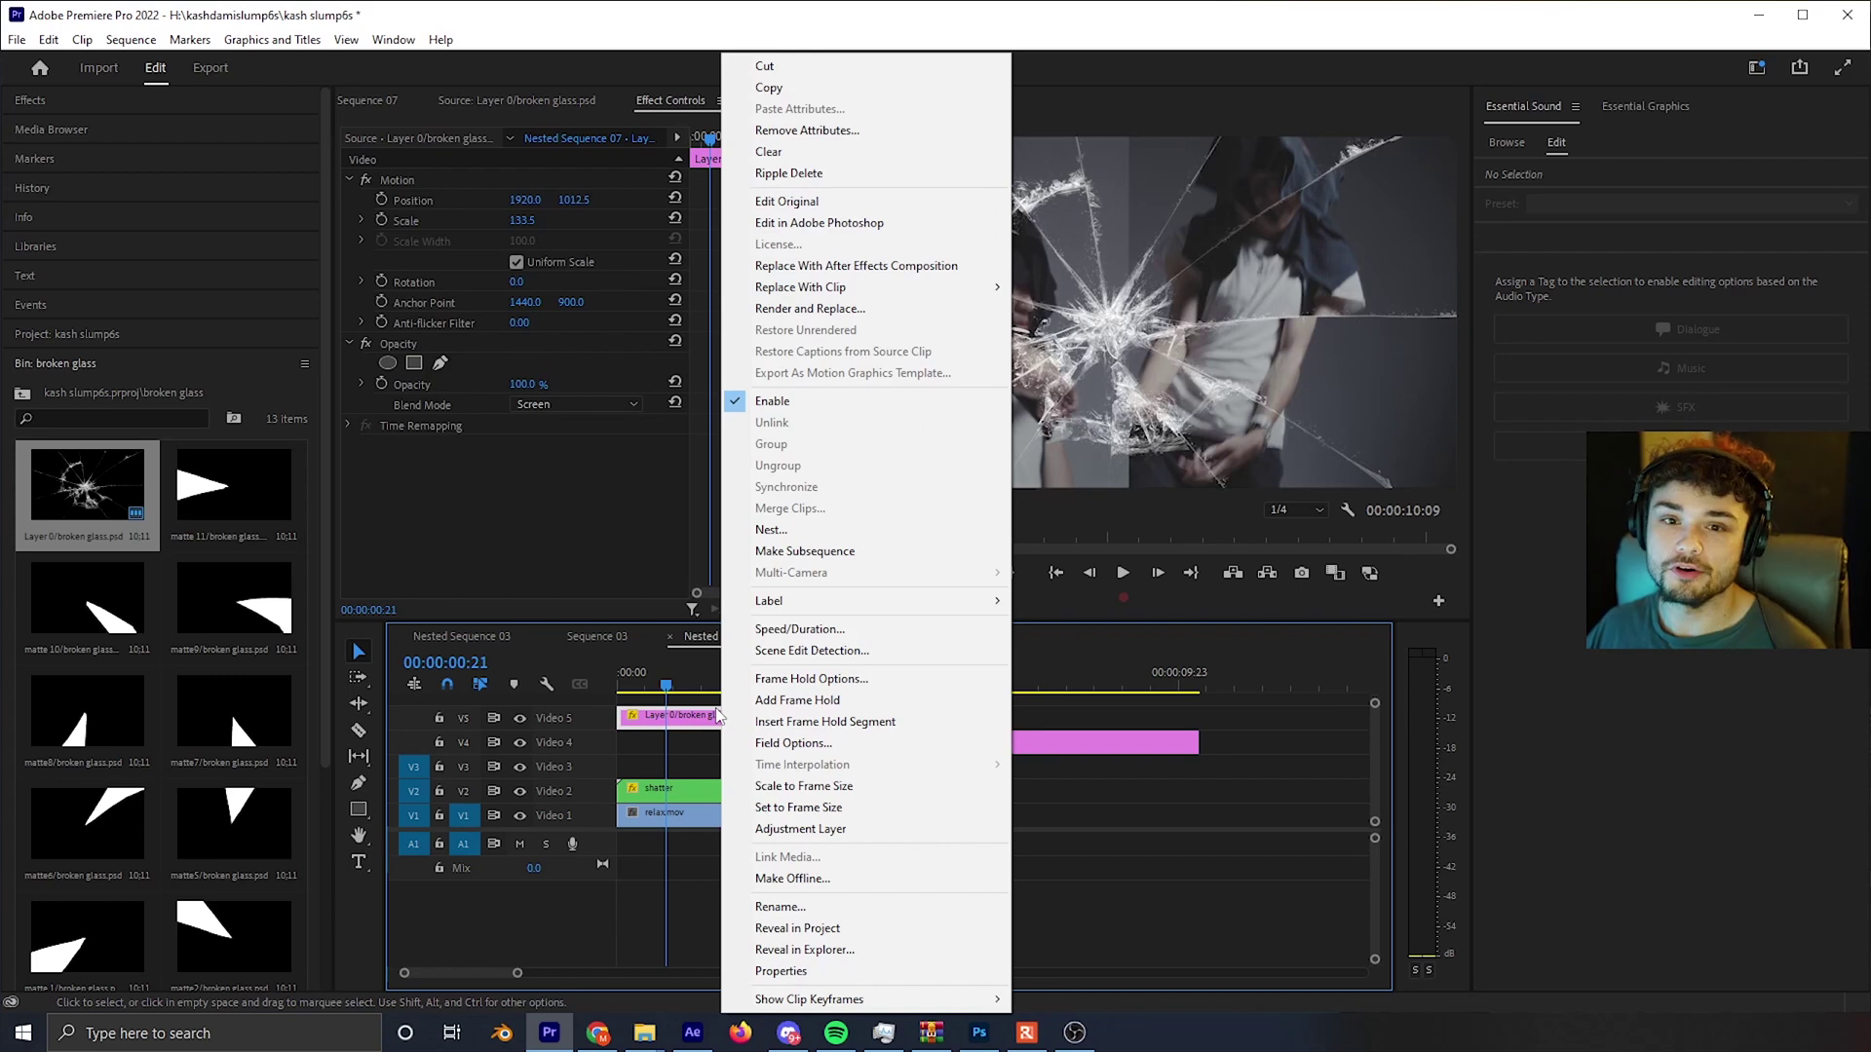
{"action": "left_click", "coordinate": [840, 230]}
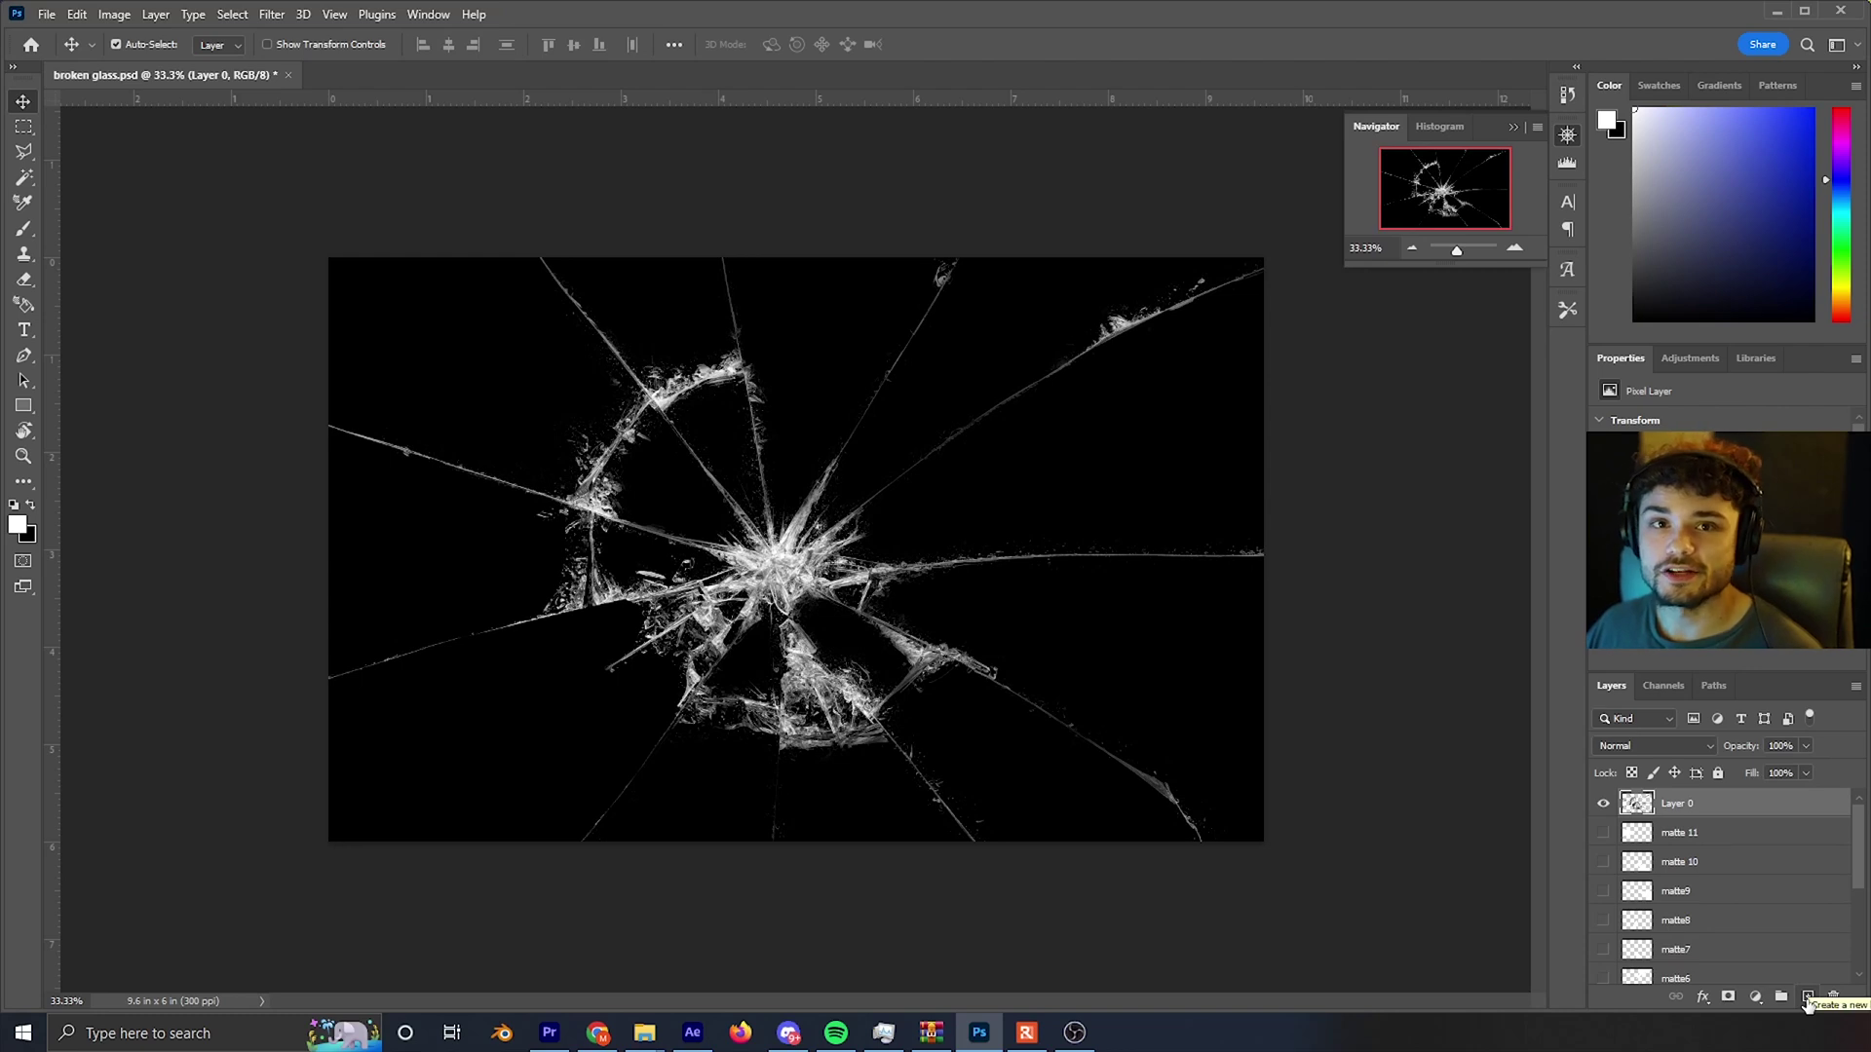
- Add a new layer named "matte use" above Layer 0 and make it the active layer
{"action": "left_click", "coordinate": [1805, 998]}
{"action": "double_click", "coordinate": [1677, 803]}
{"action": "type", "text": "matte use"}
{"action": "key", "text": "Return"}
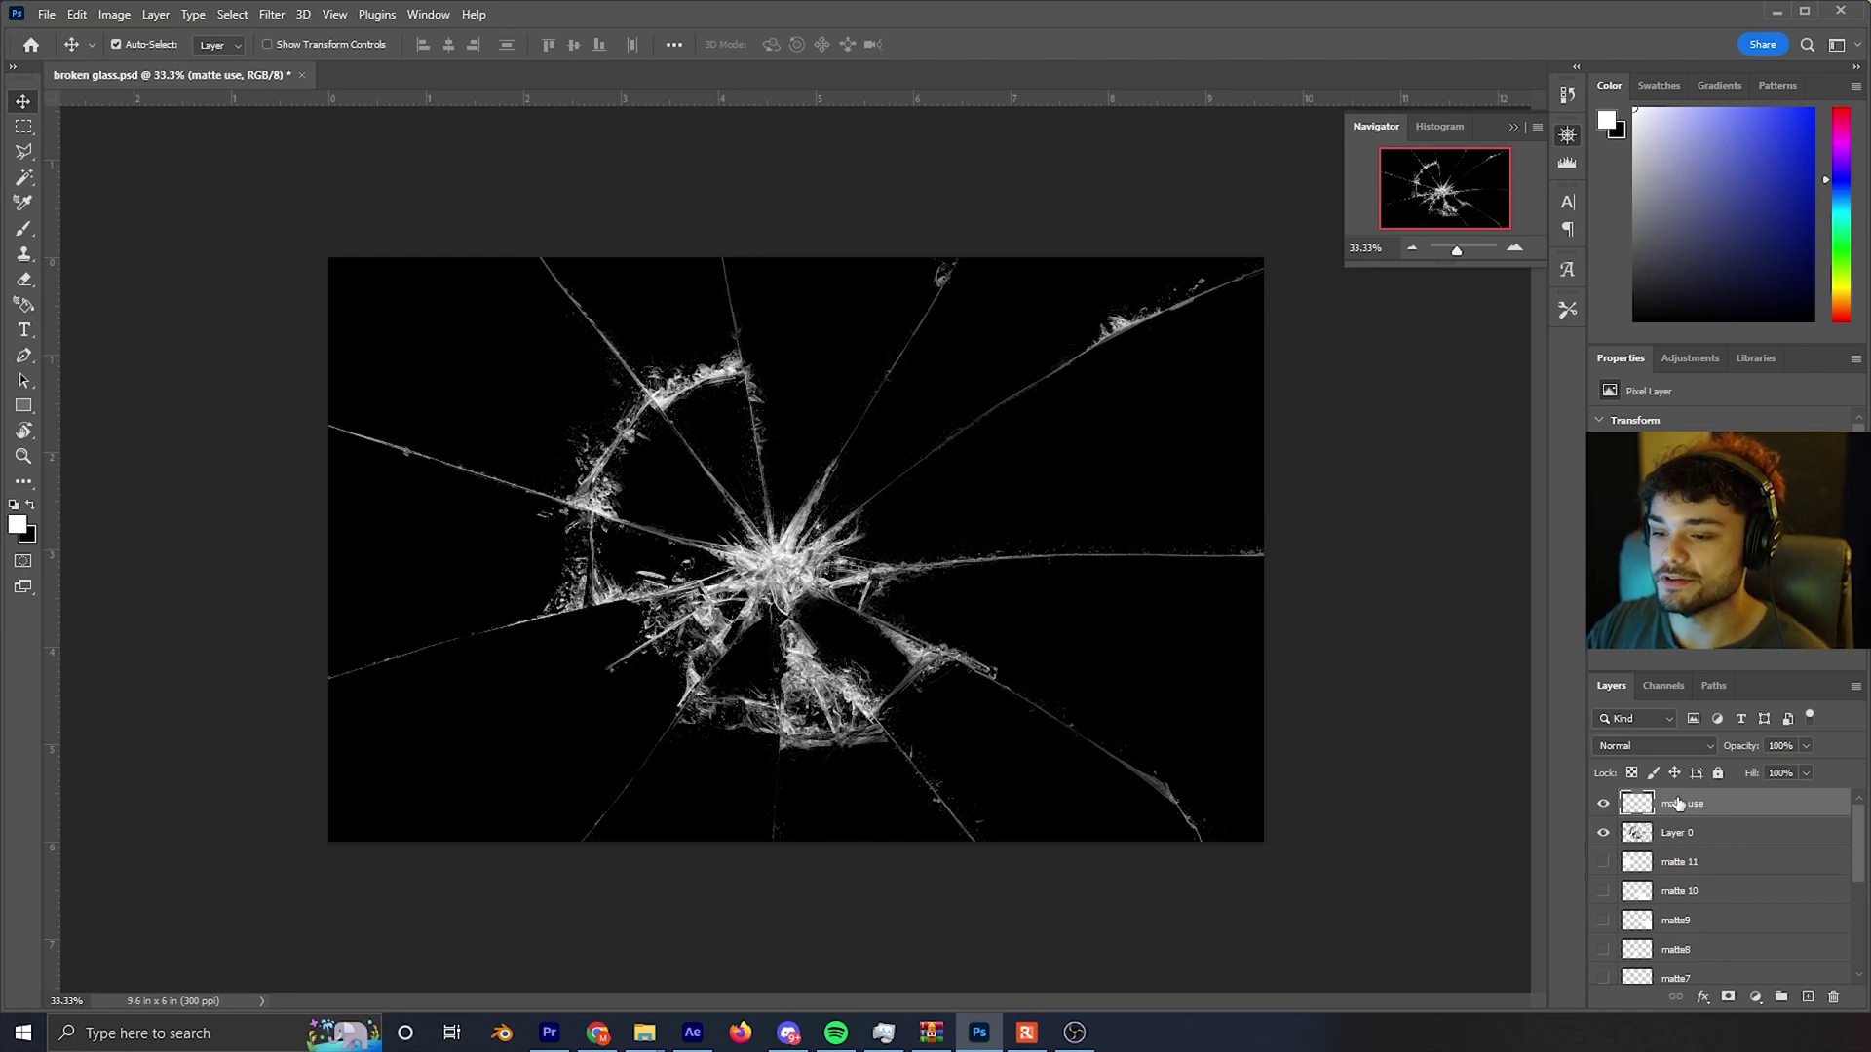
{"action": "left_click", "coordinate": [1739, 824]}
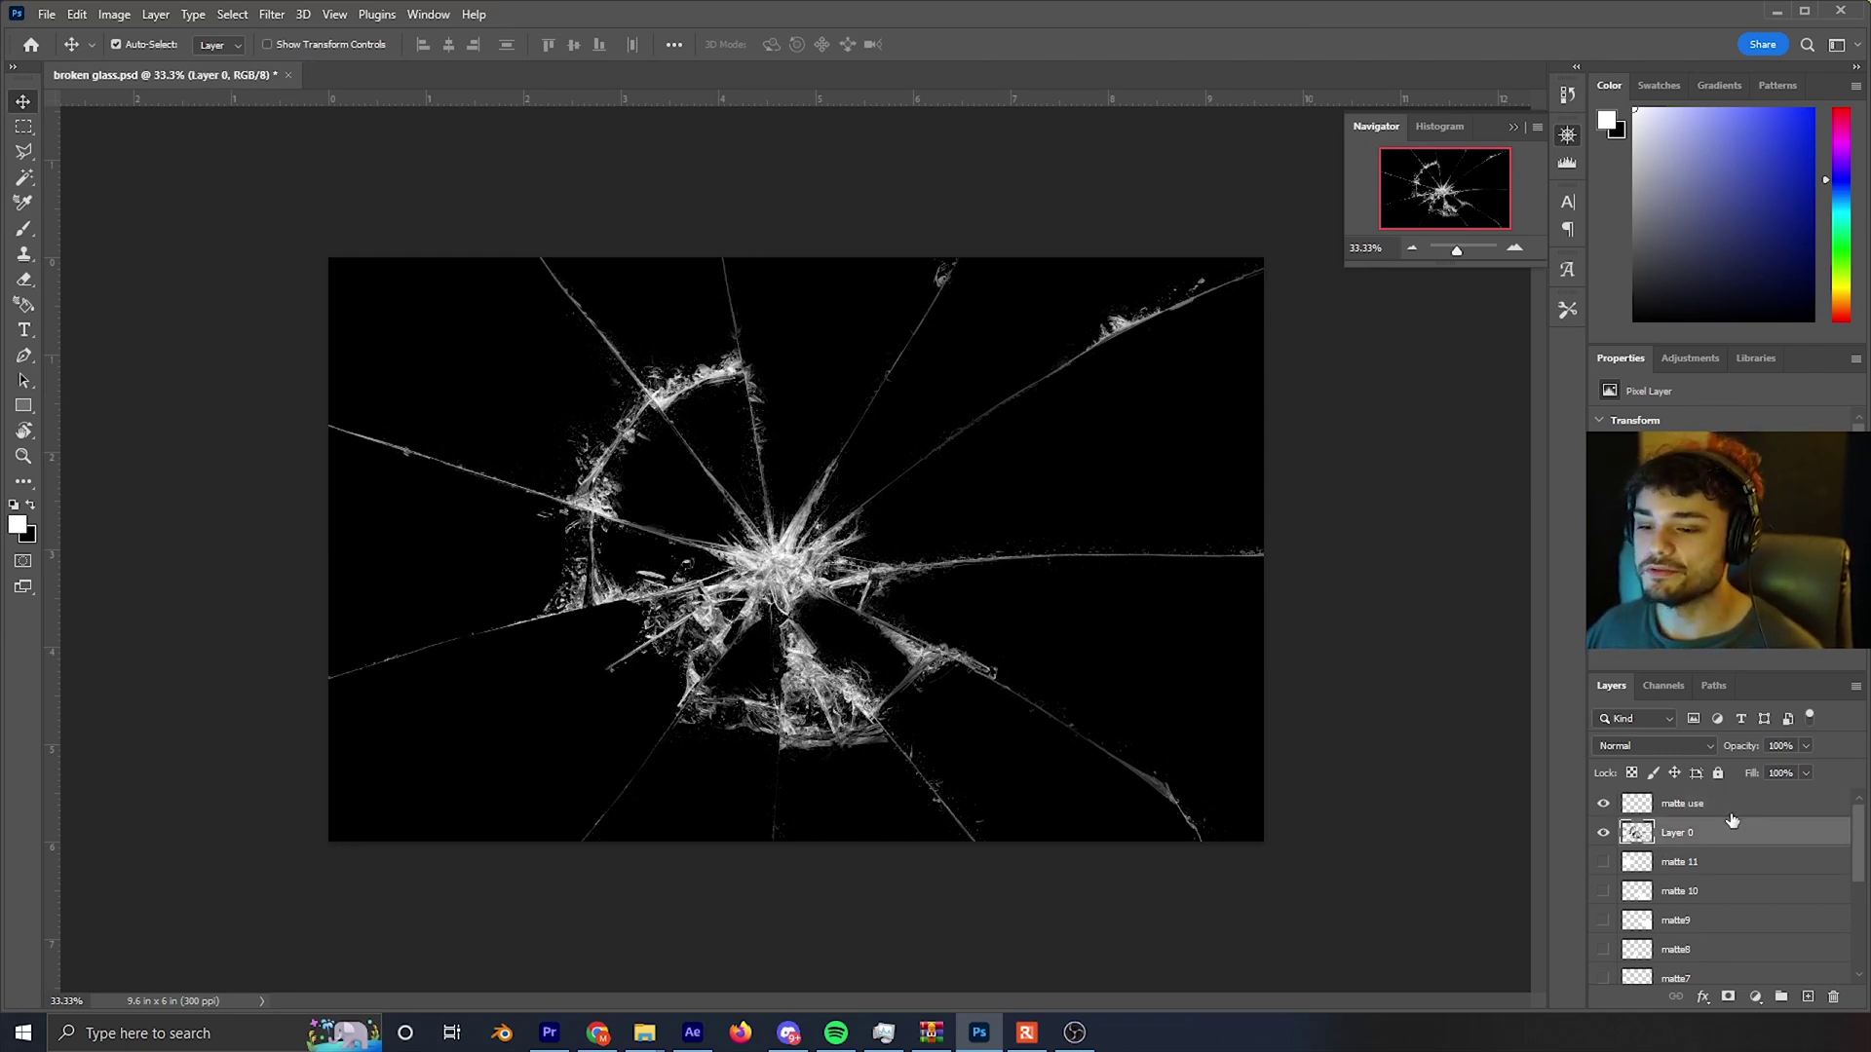
{"action": "left_click", "coordinate": [1748, 803]}
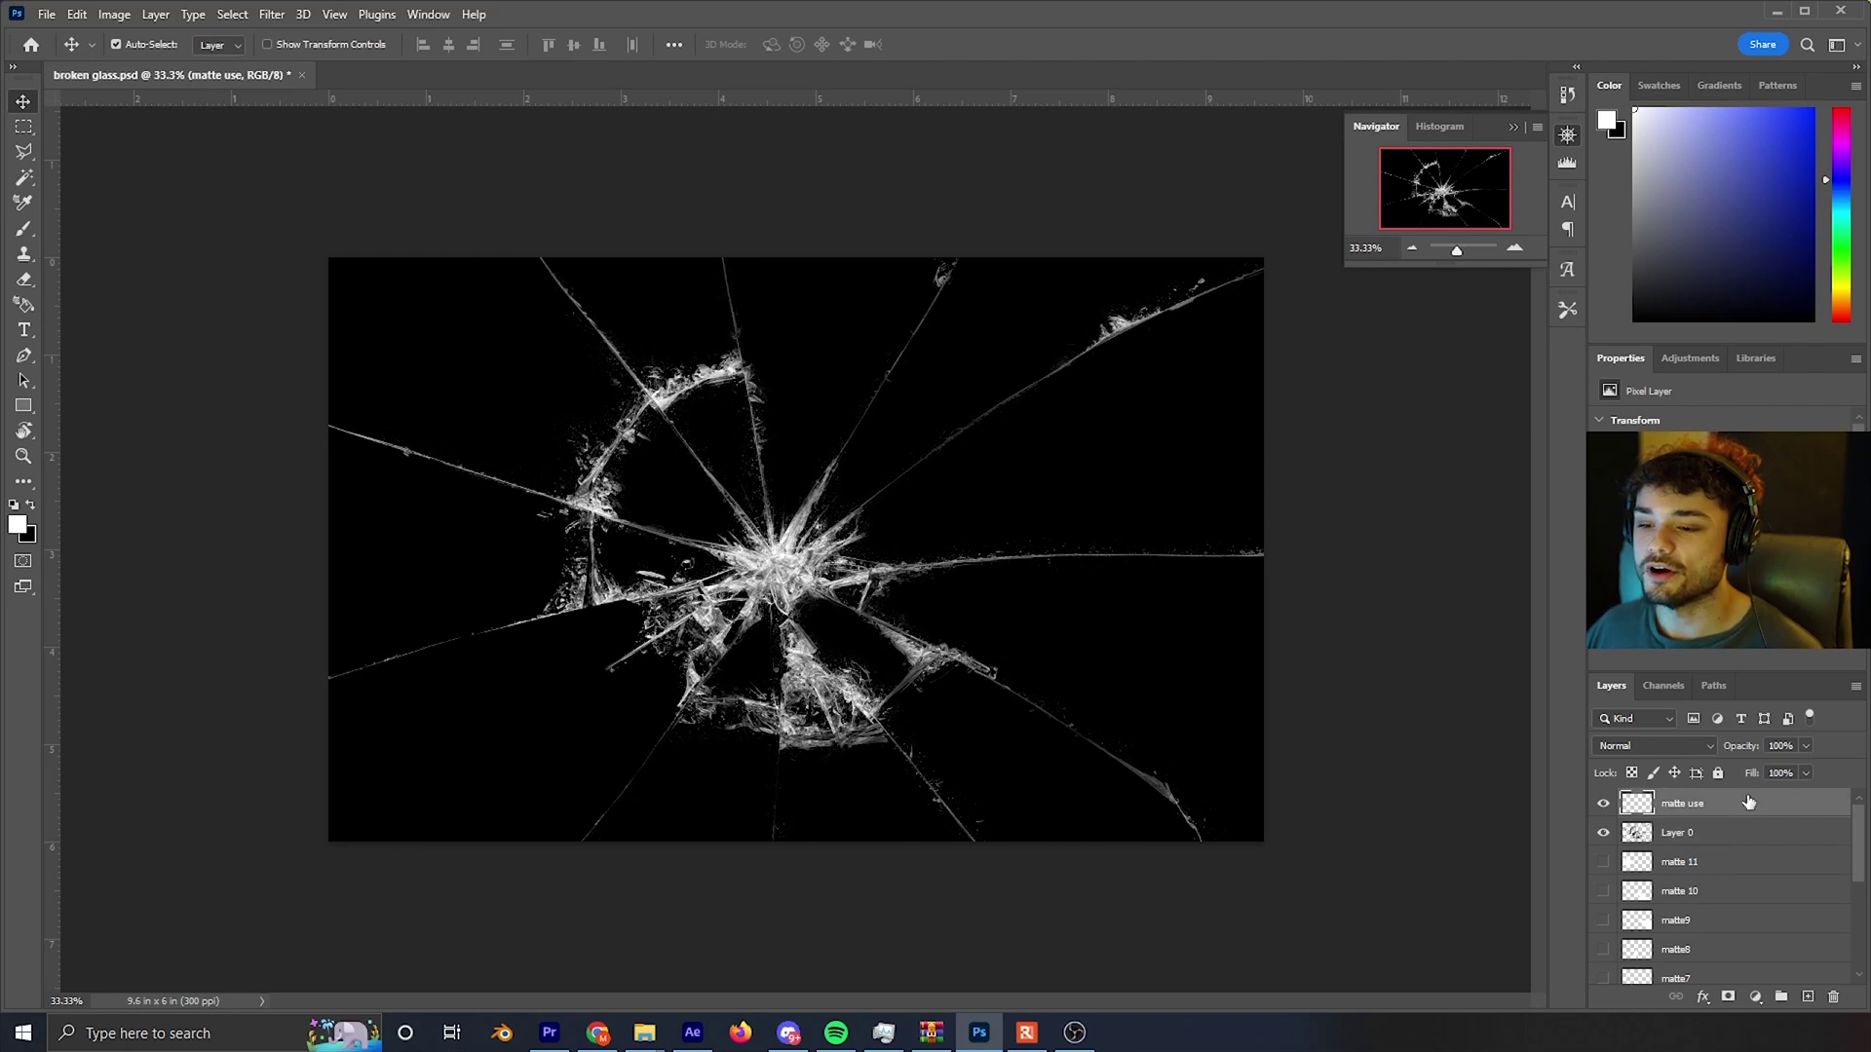
- Select the upper-left glass shard with the Polygonal Lasso, following its two cracks from the impact centre and enclosing the canvas corner
{"action": "left_click", "coordinate": [1512, 247]}
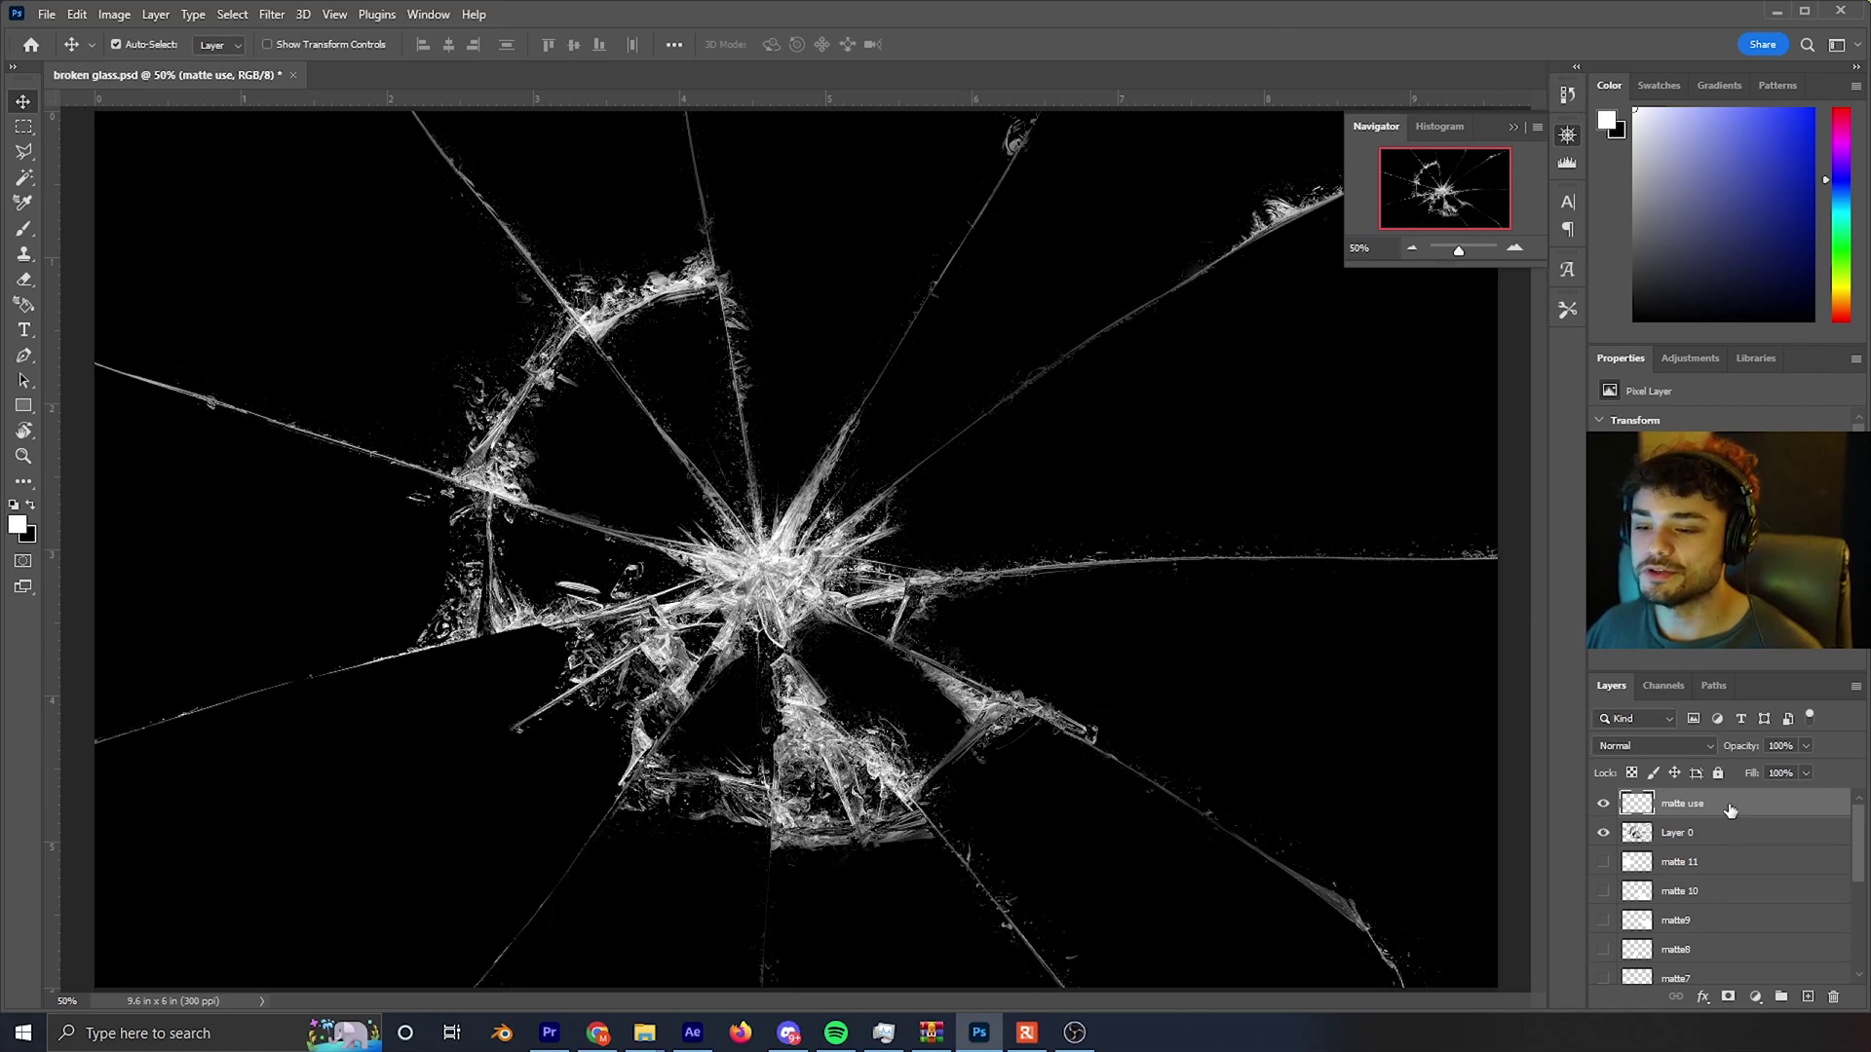
{"action": "left_click", "coordinate": [30, 158]}
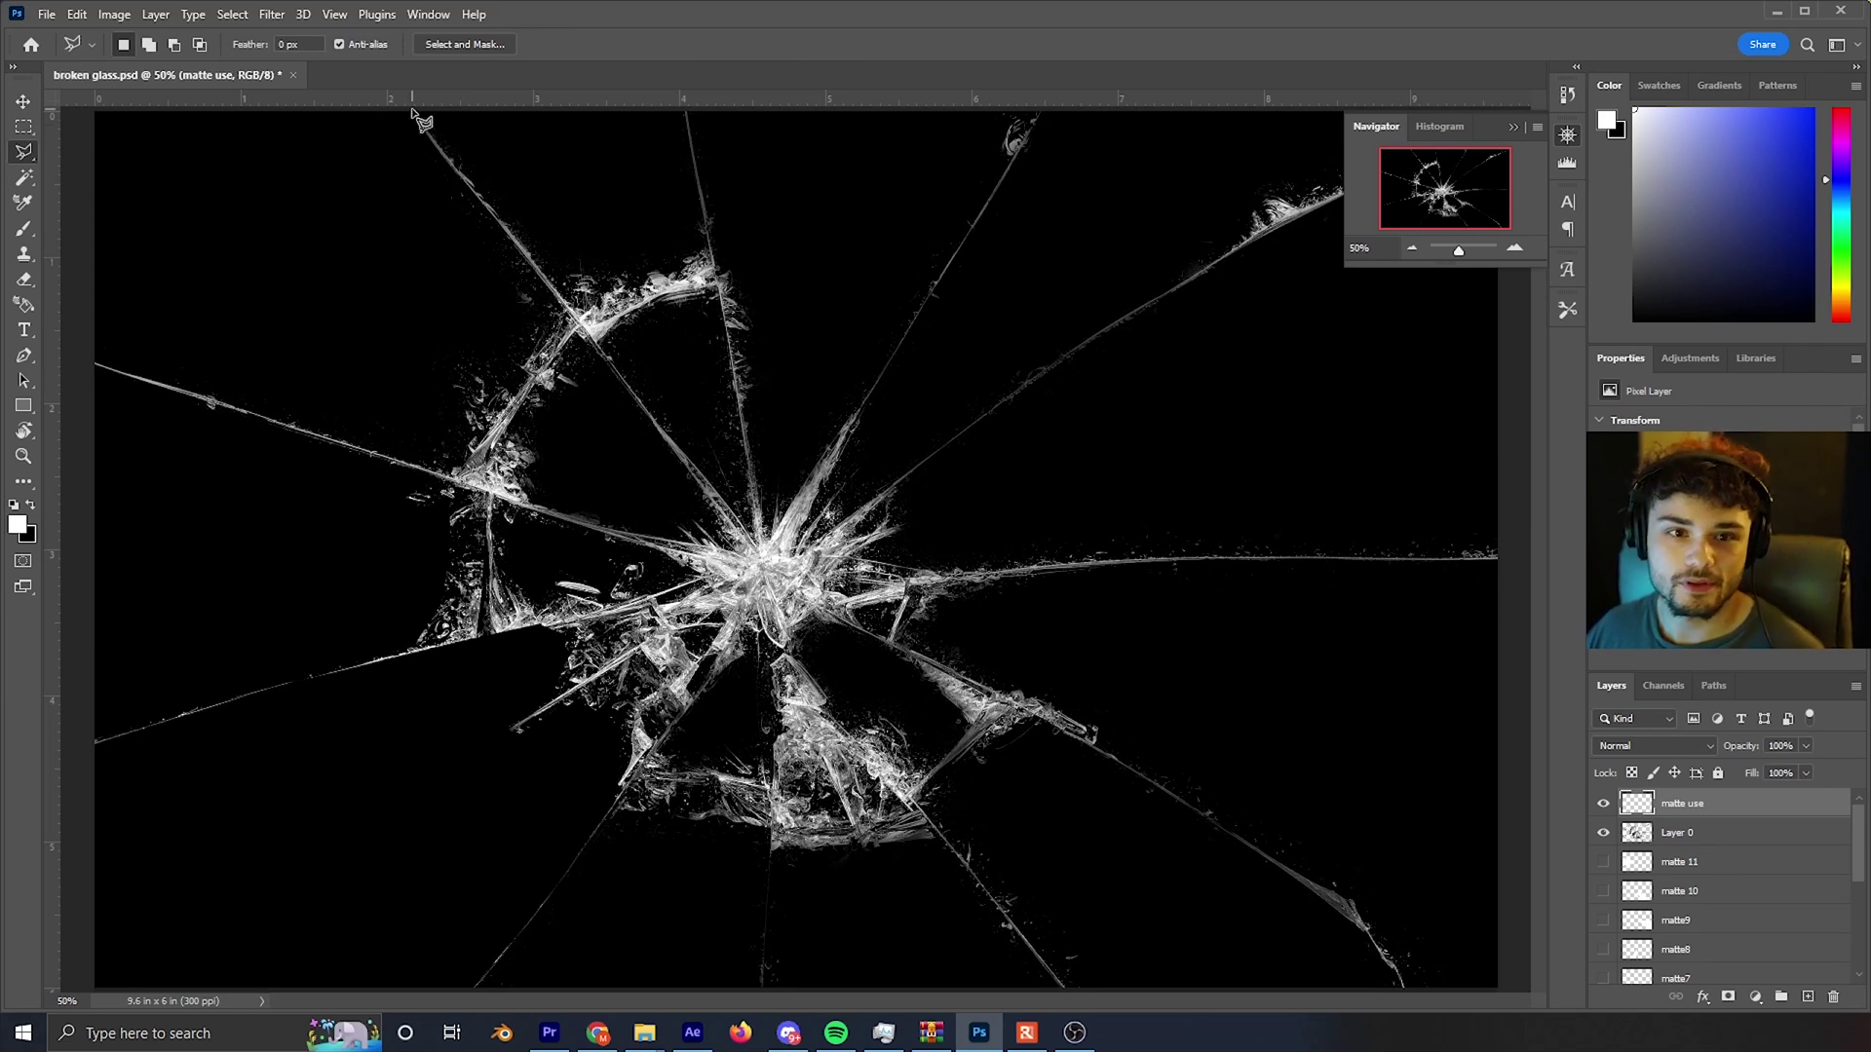
{"action": "left_click", "coordinate": [1412, 249]}
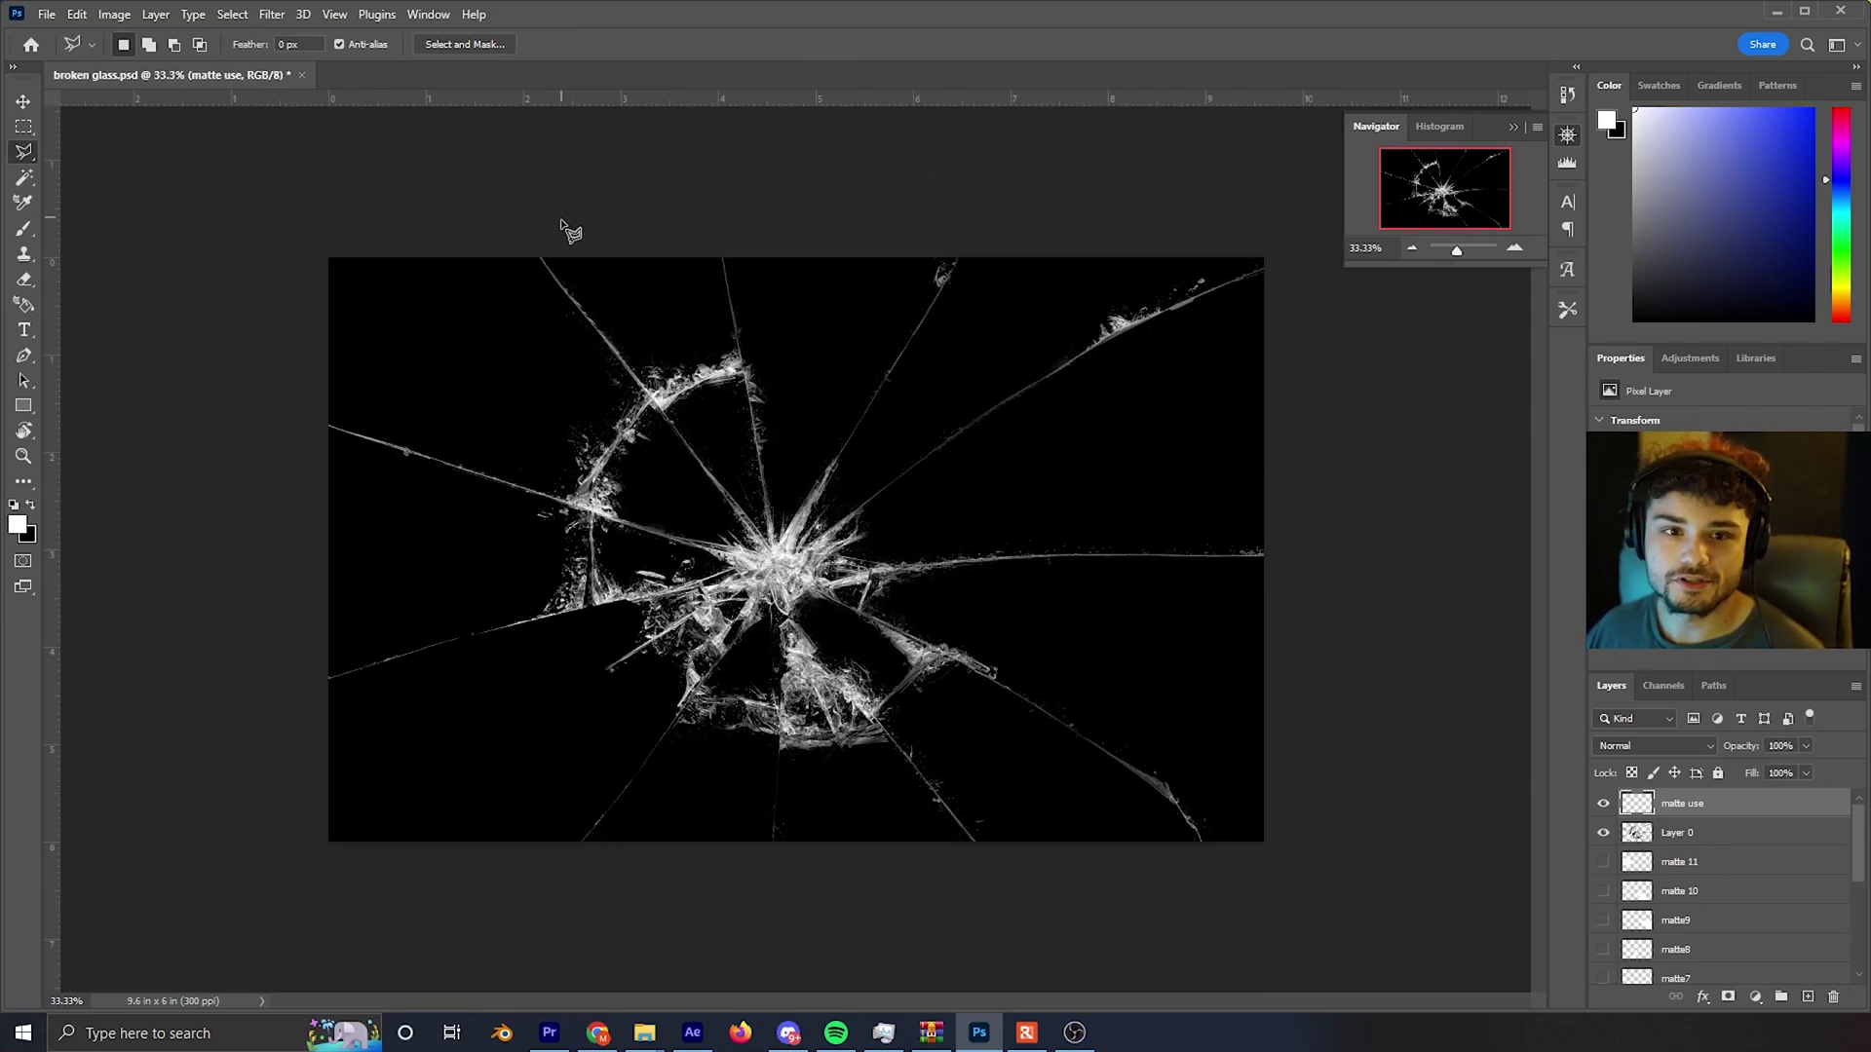
{"action": "left_click", "coordinate": [1514, 250]}
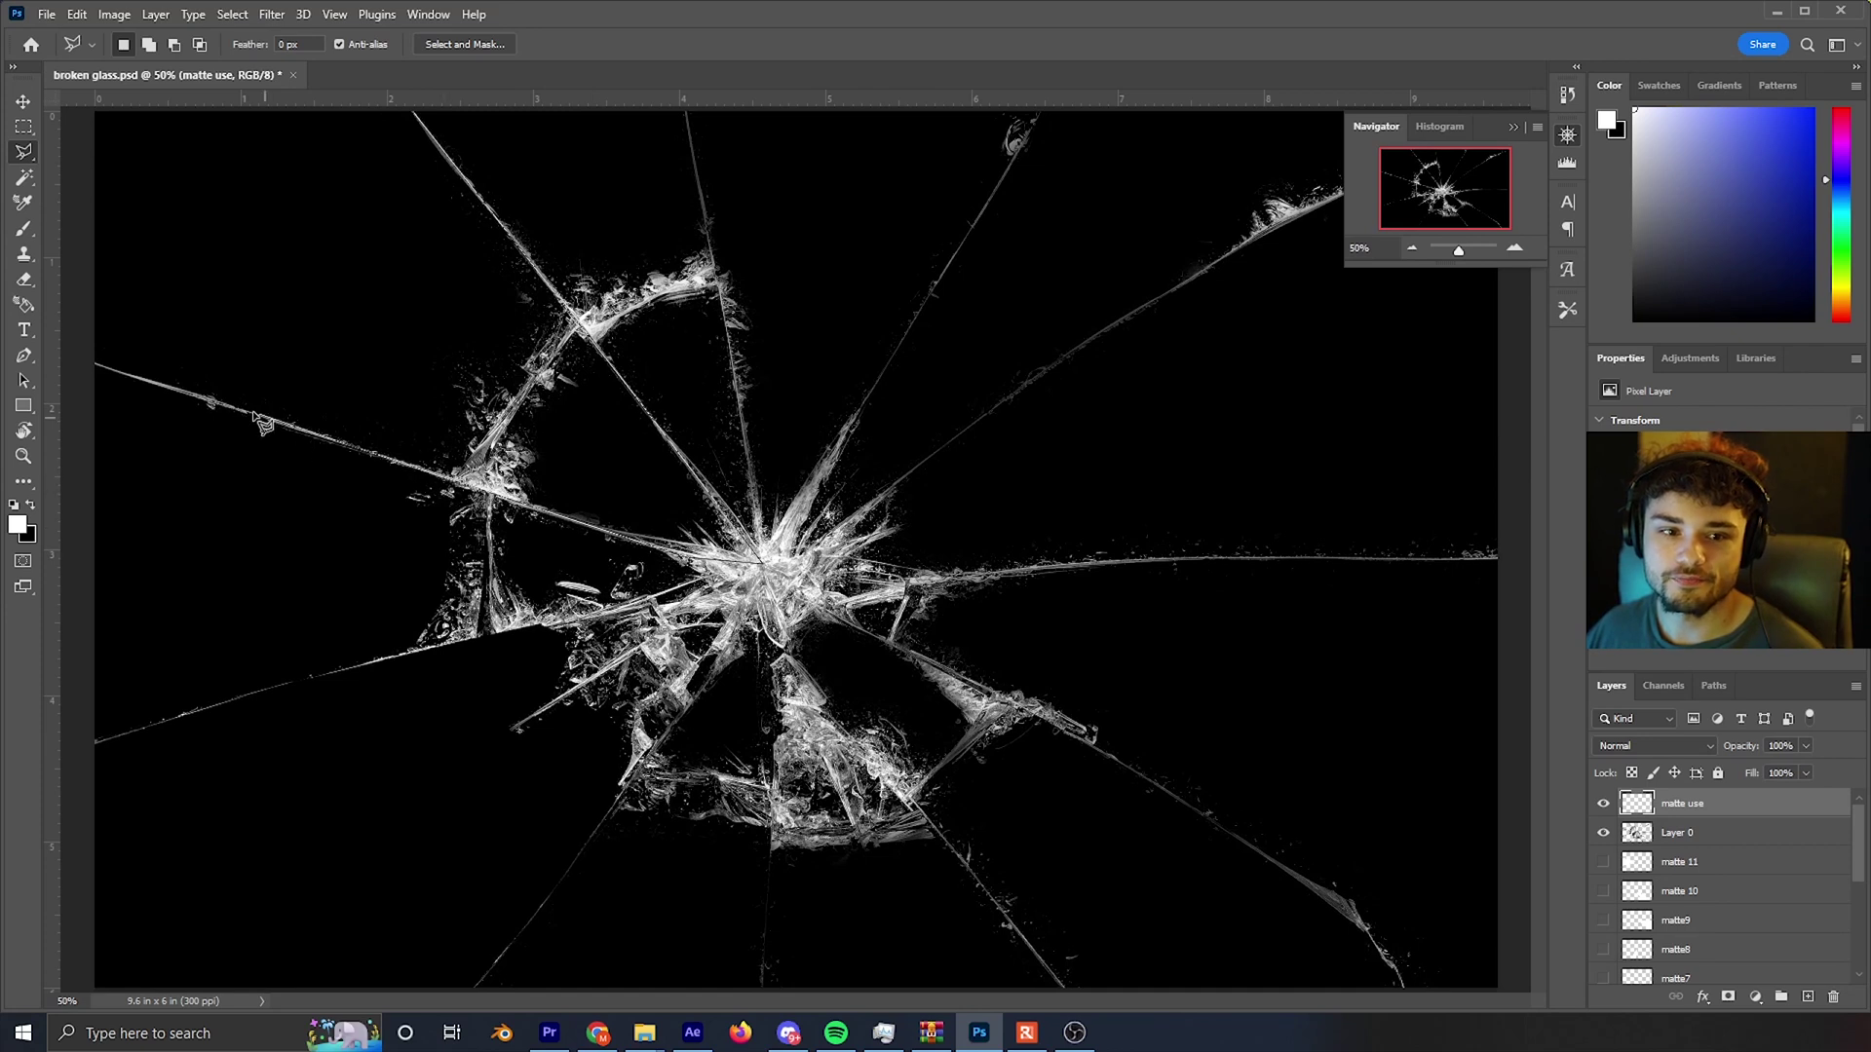
{"action": "left_click", "coordinate": [87, 362]}
{"action": "left_click", "coordinate": [68, 152]}
{"action": "left_click", "coordinate": [86, 106]}
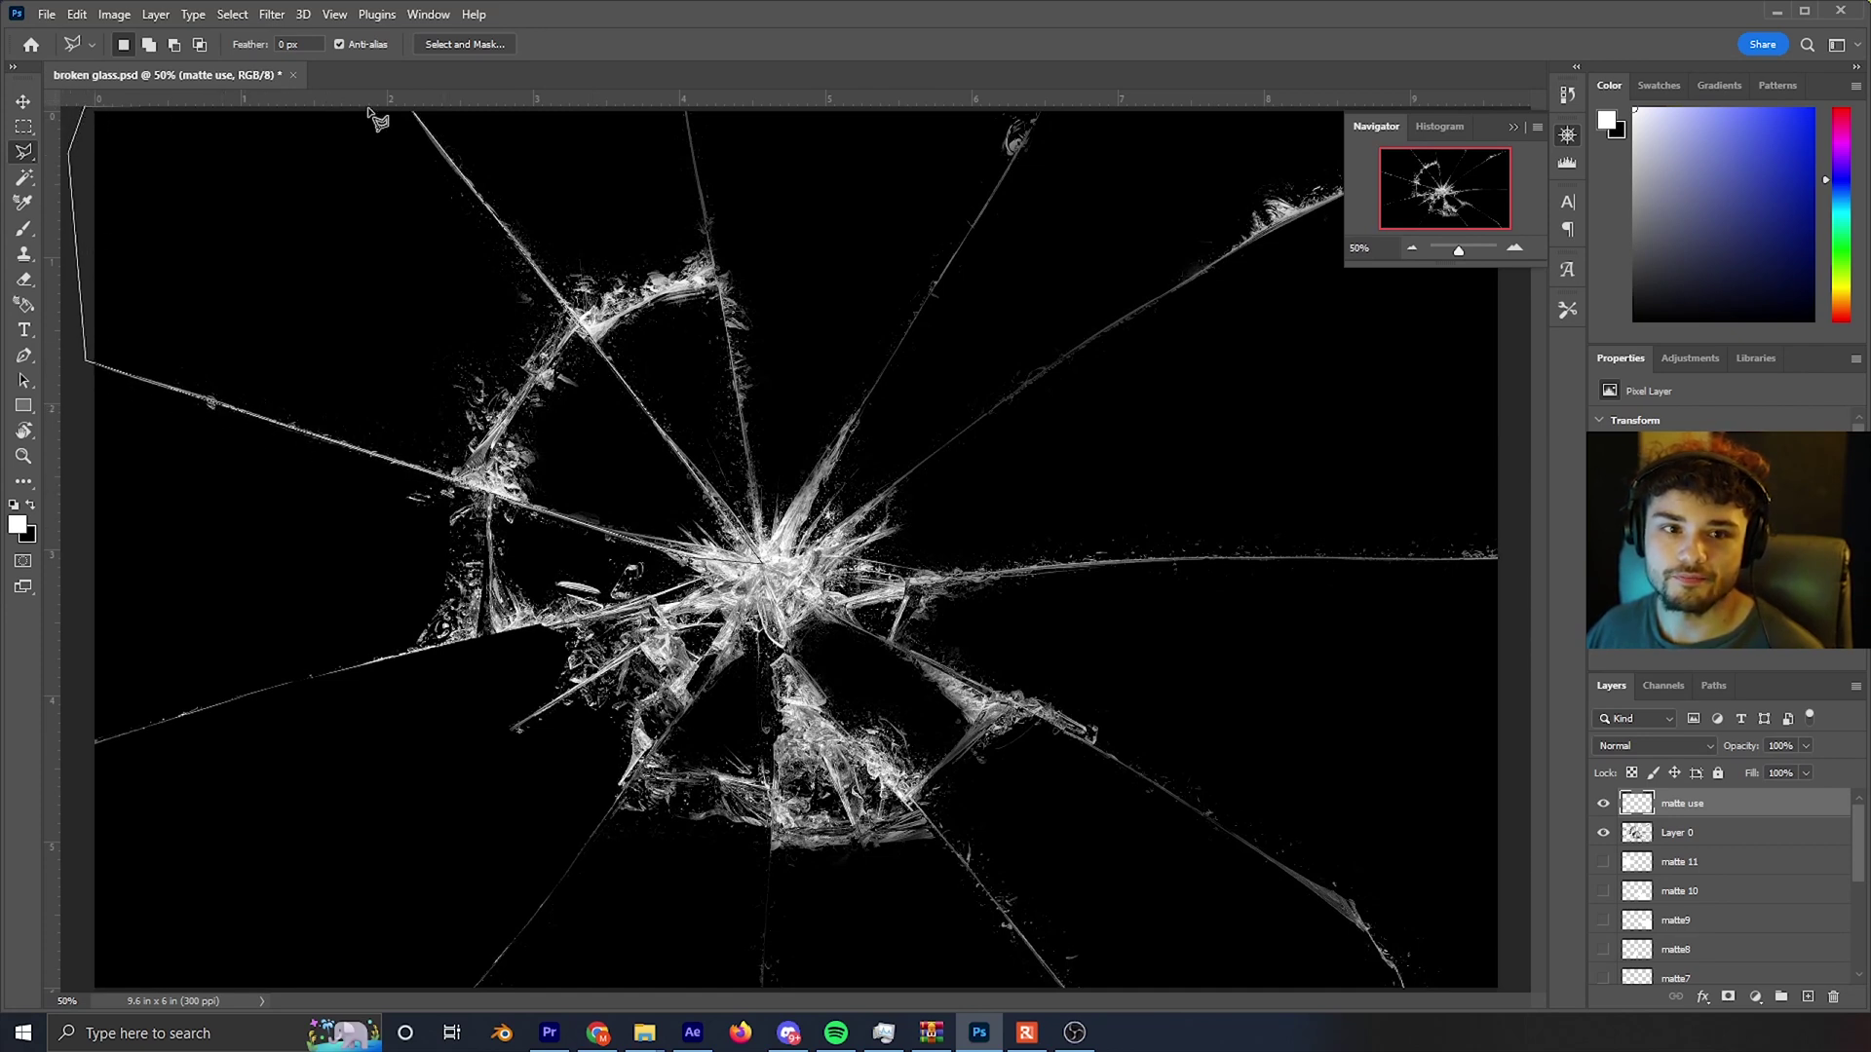
{"action": "double_click", "coordinate": [411, 110]}
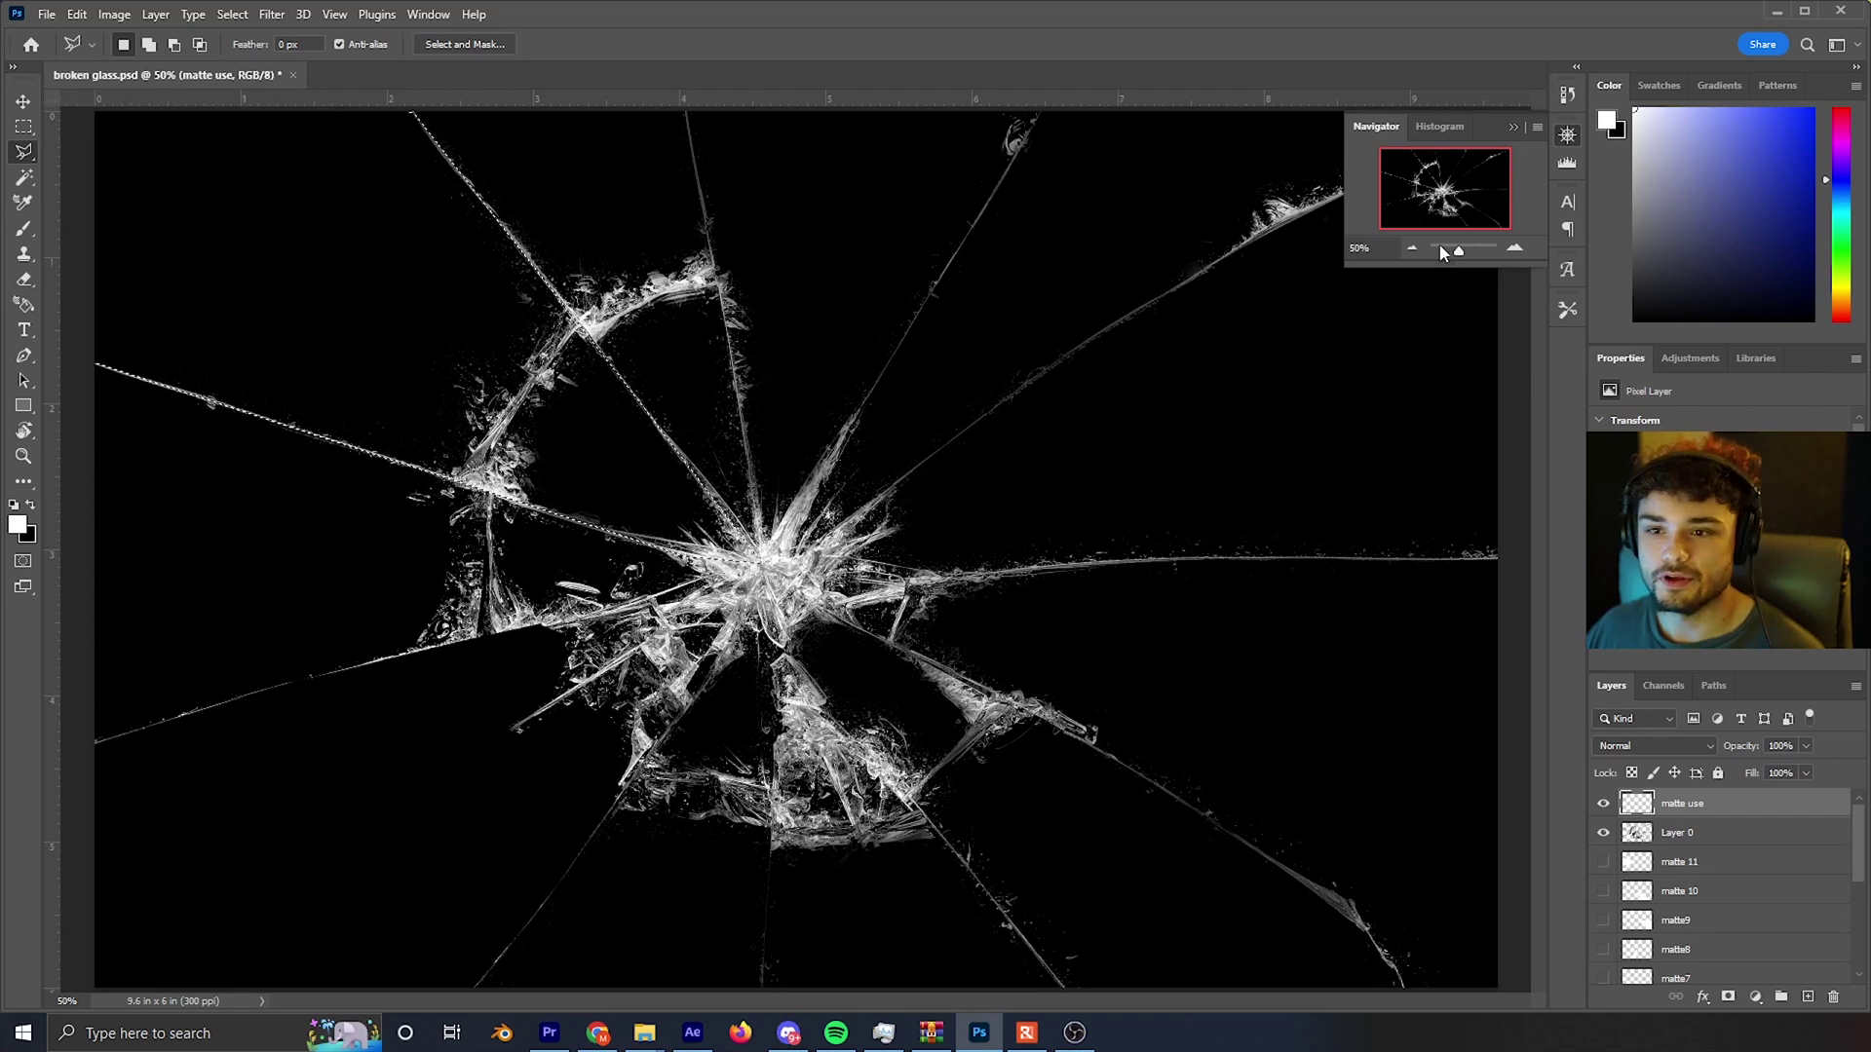
{"action": "left_click", "coordinate": [1413, 246]}
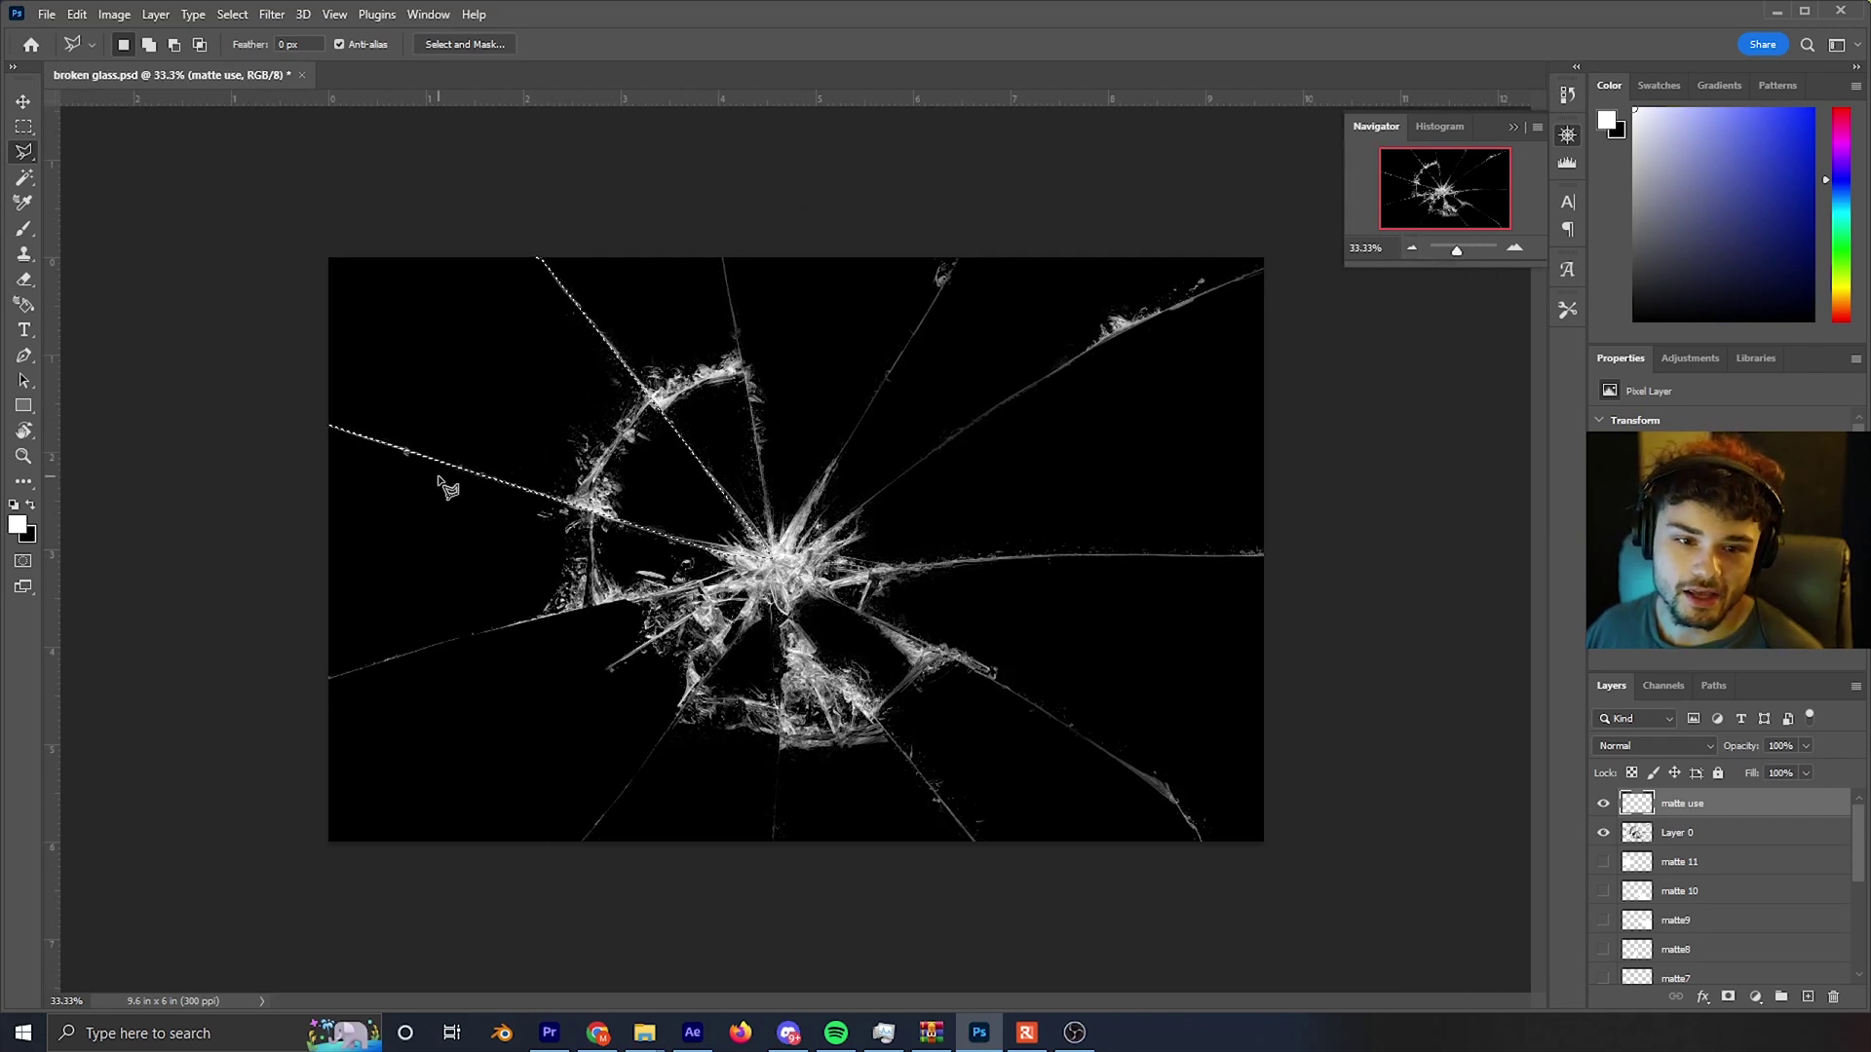
{"action": "left_click", "coordinate": [1514, 247]}
{"action": "left_click", "coordinate": [1514, 247]}
{"action": "left_click_drag", "start_coordinate": [1497, 203], "coordinate": [1404, 222]}
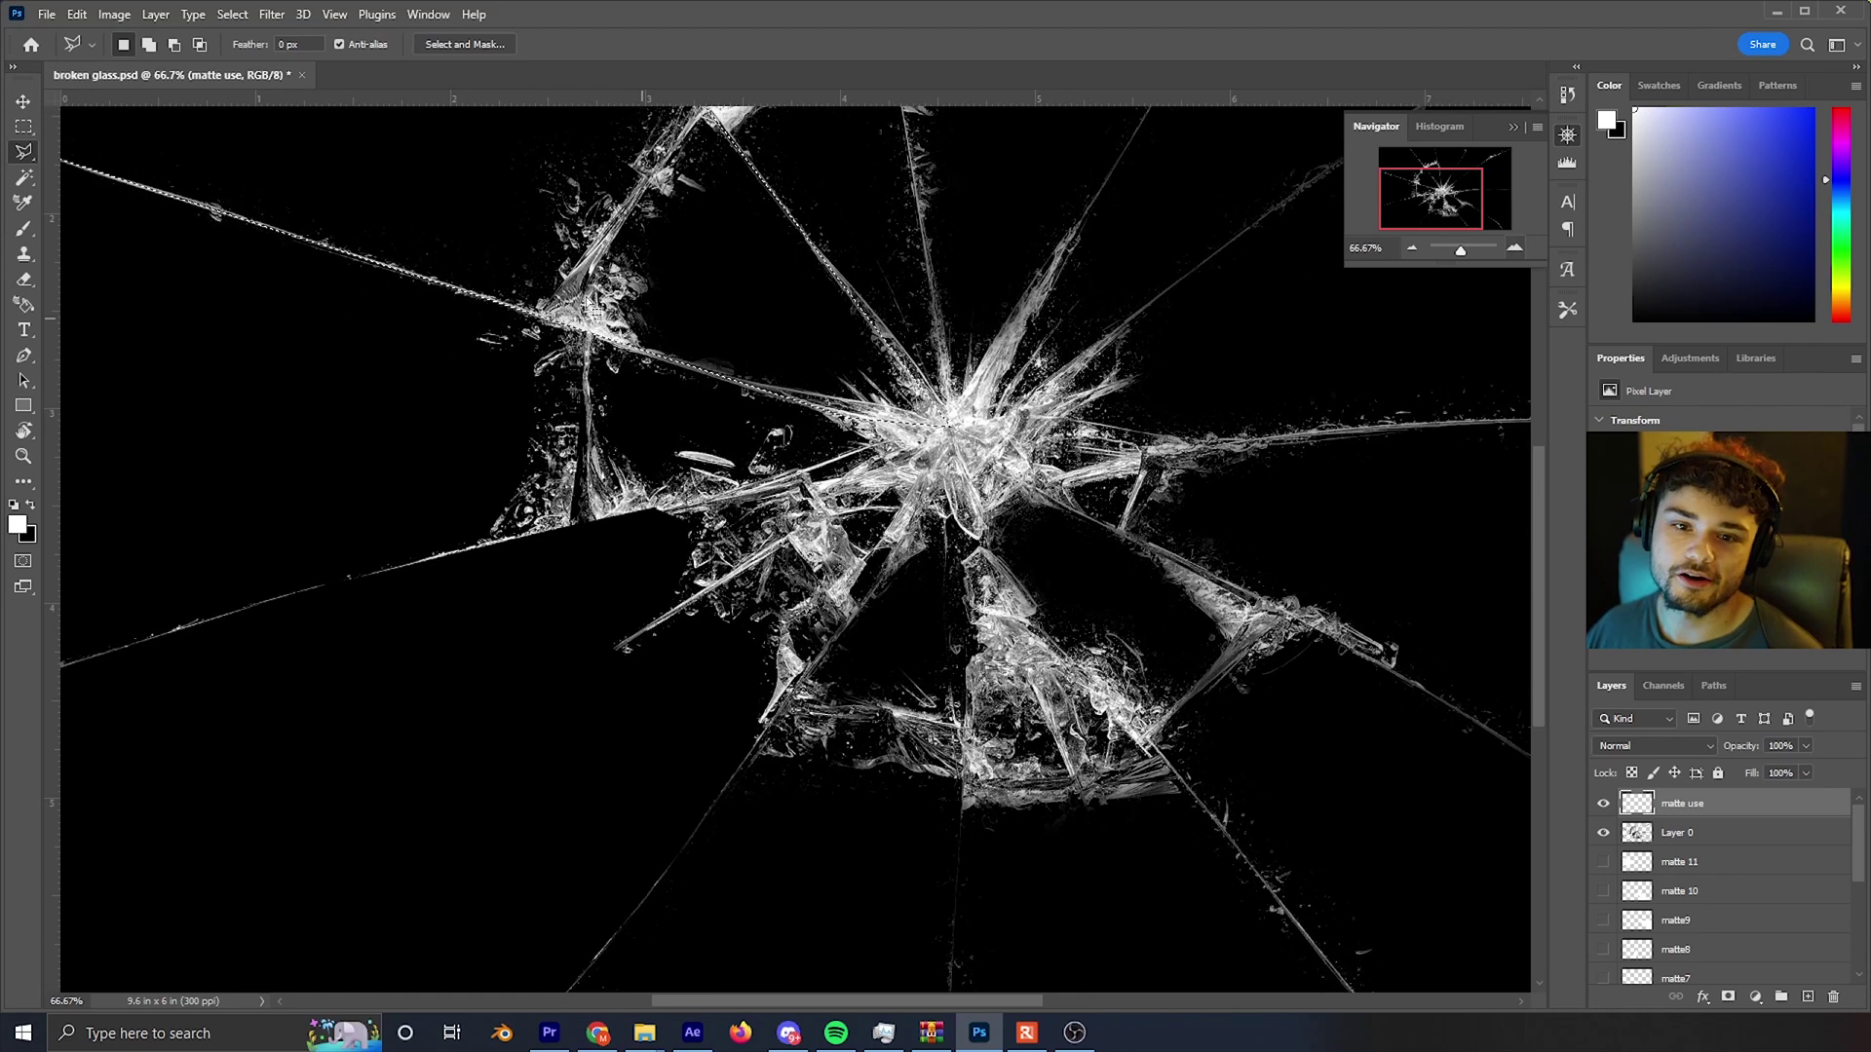
- Fill the selected upper-left shard with white on the matte use layer using the Paint Bucket, and clear the selection
{"action": "left_click", "coordinate": [1429, 249]}
{"action": "left_click_drag", "start_coordinate": [1429, 251], "coordinate": [1460, 251]}
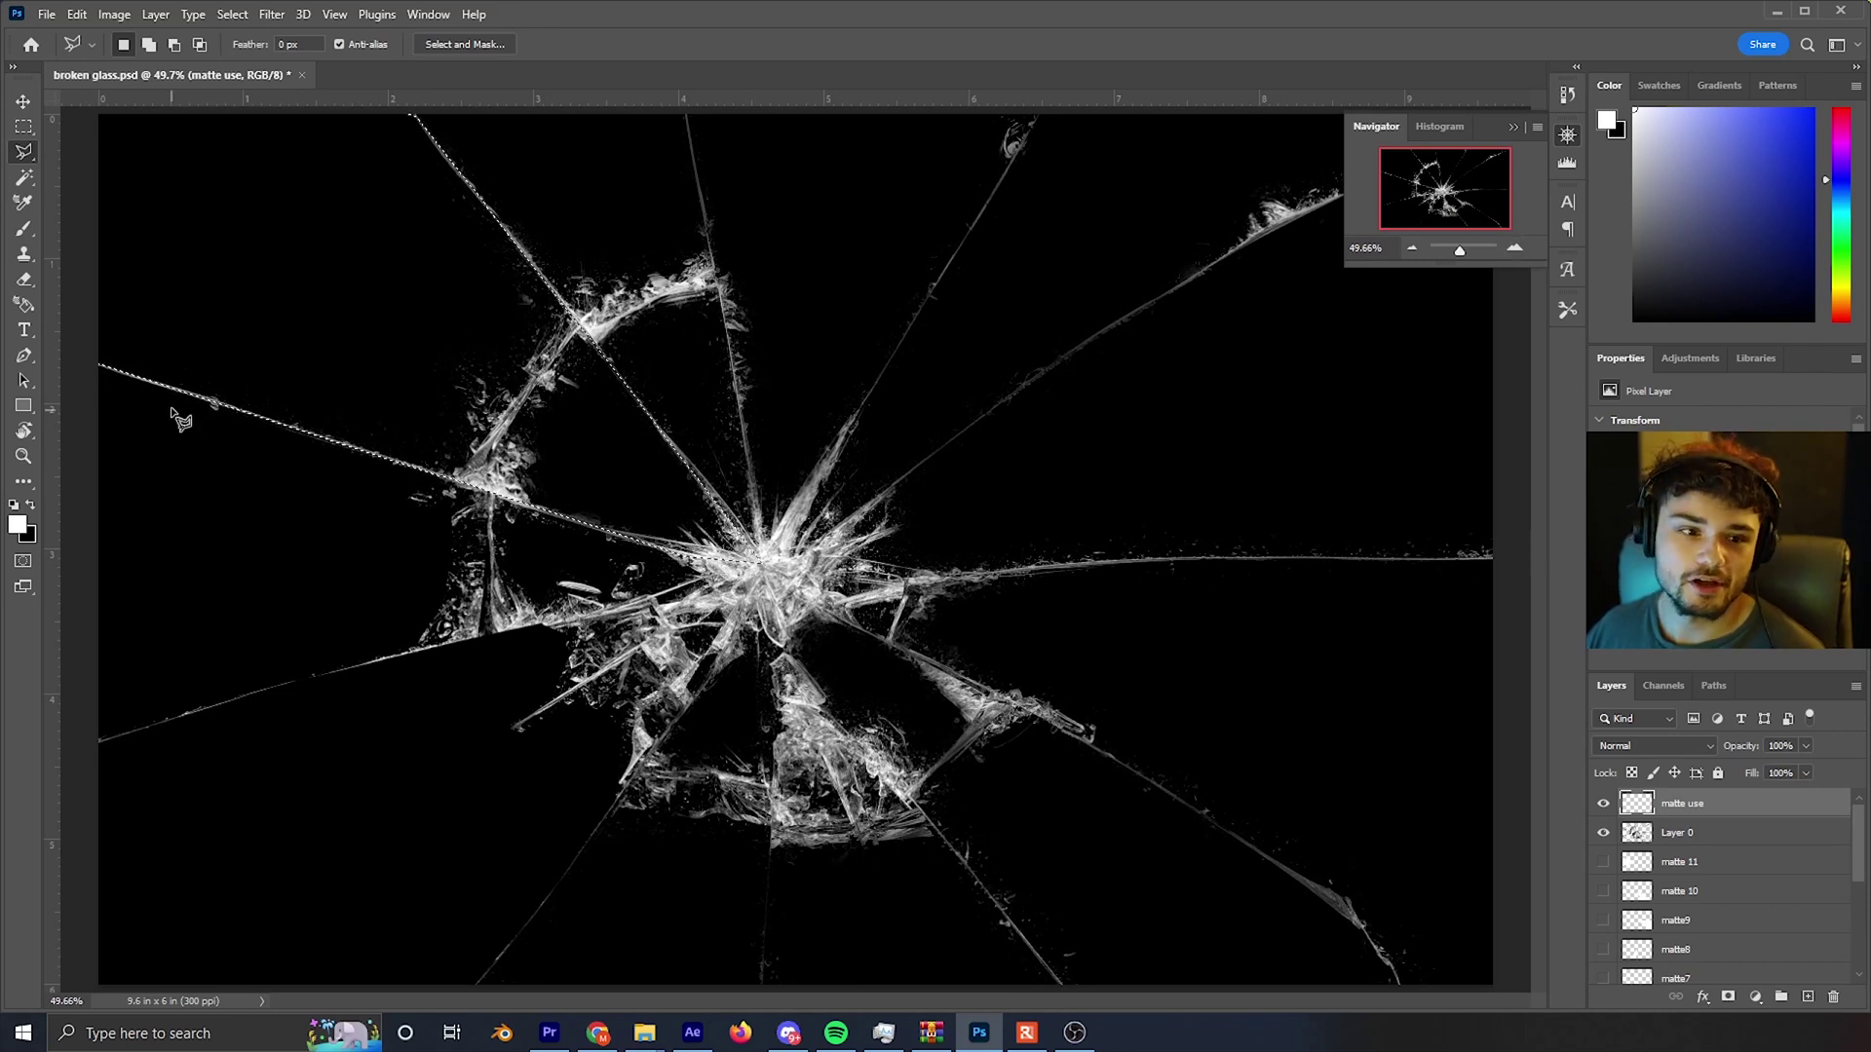
{"action": "left_click", "coordinate": [25, 483]}
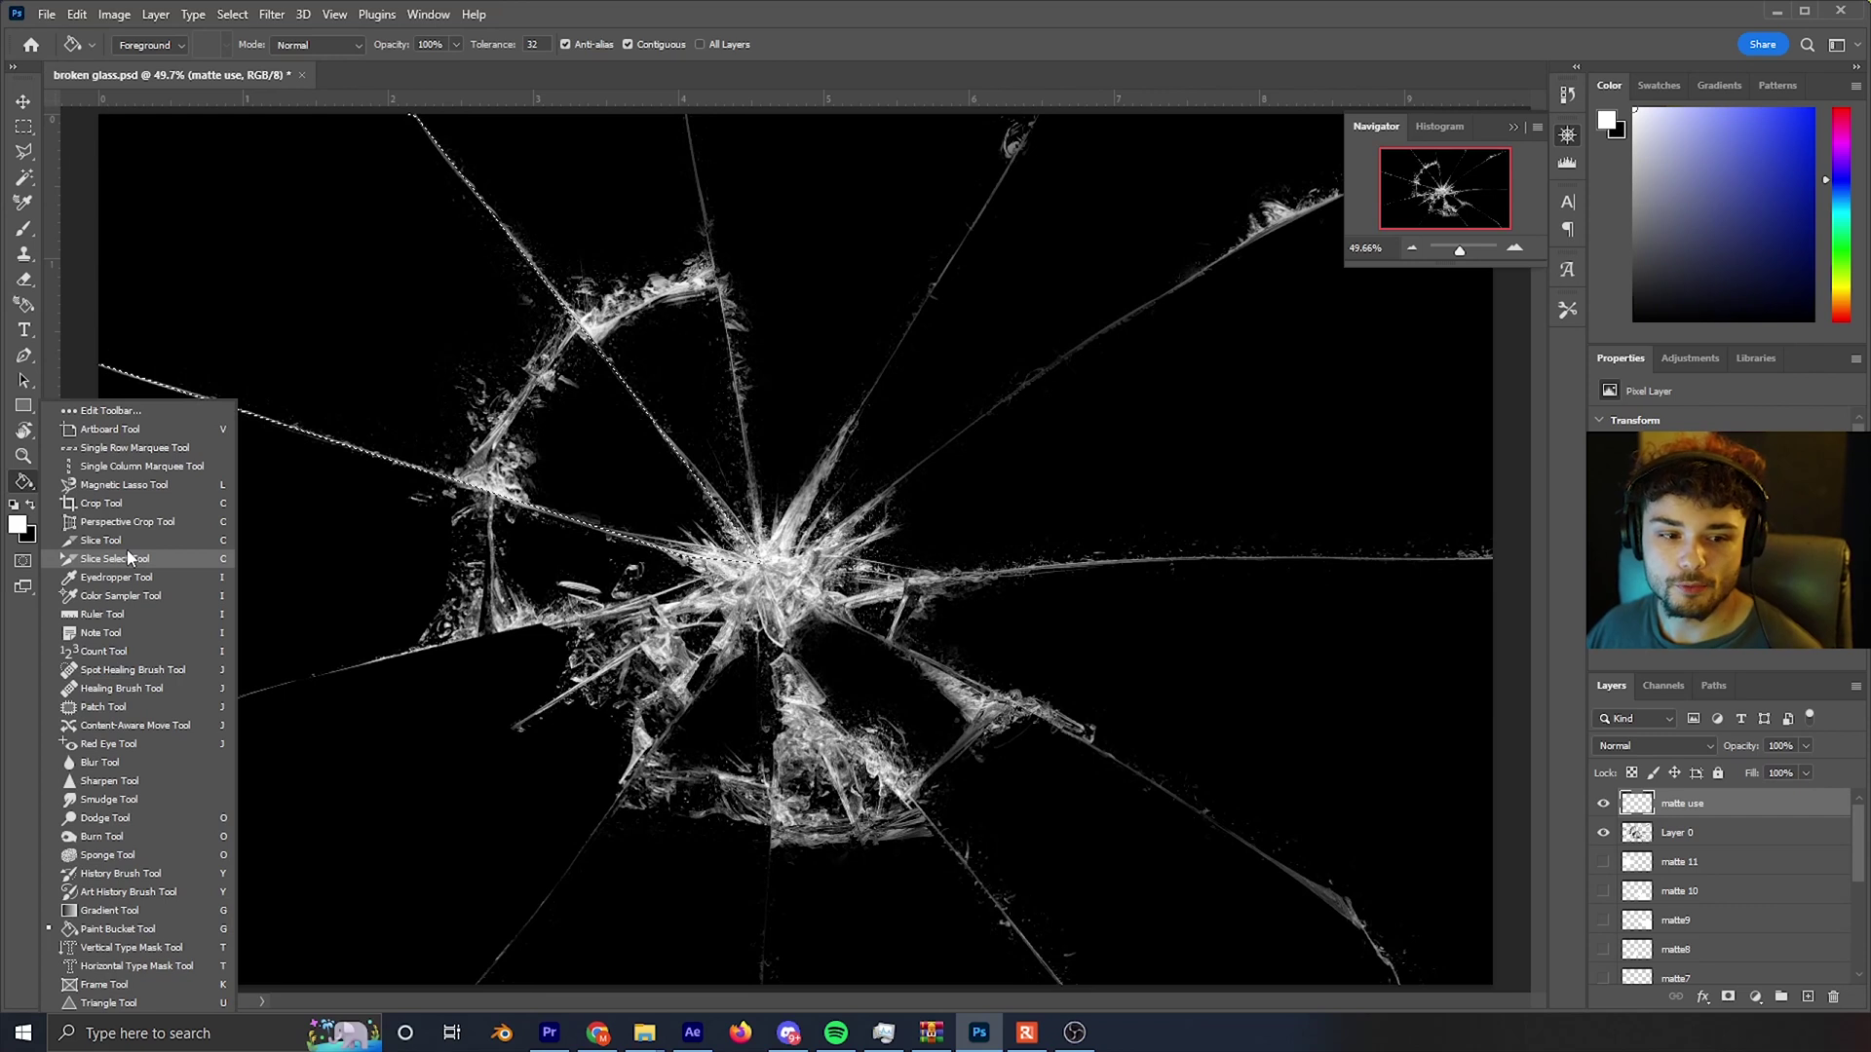
{"action": "left_click", "coordinate": [138, 927]}
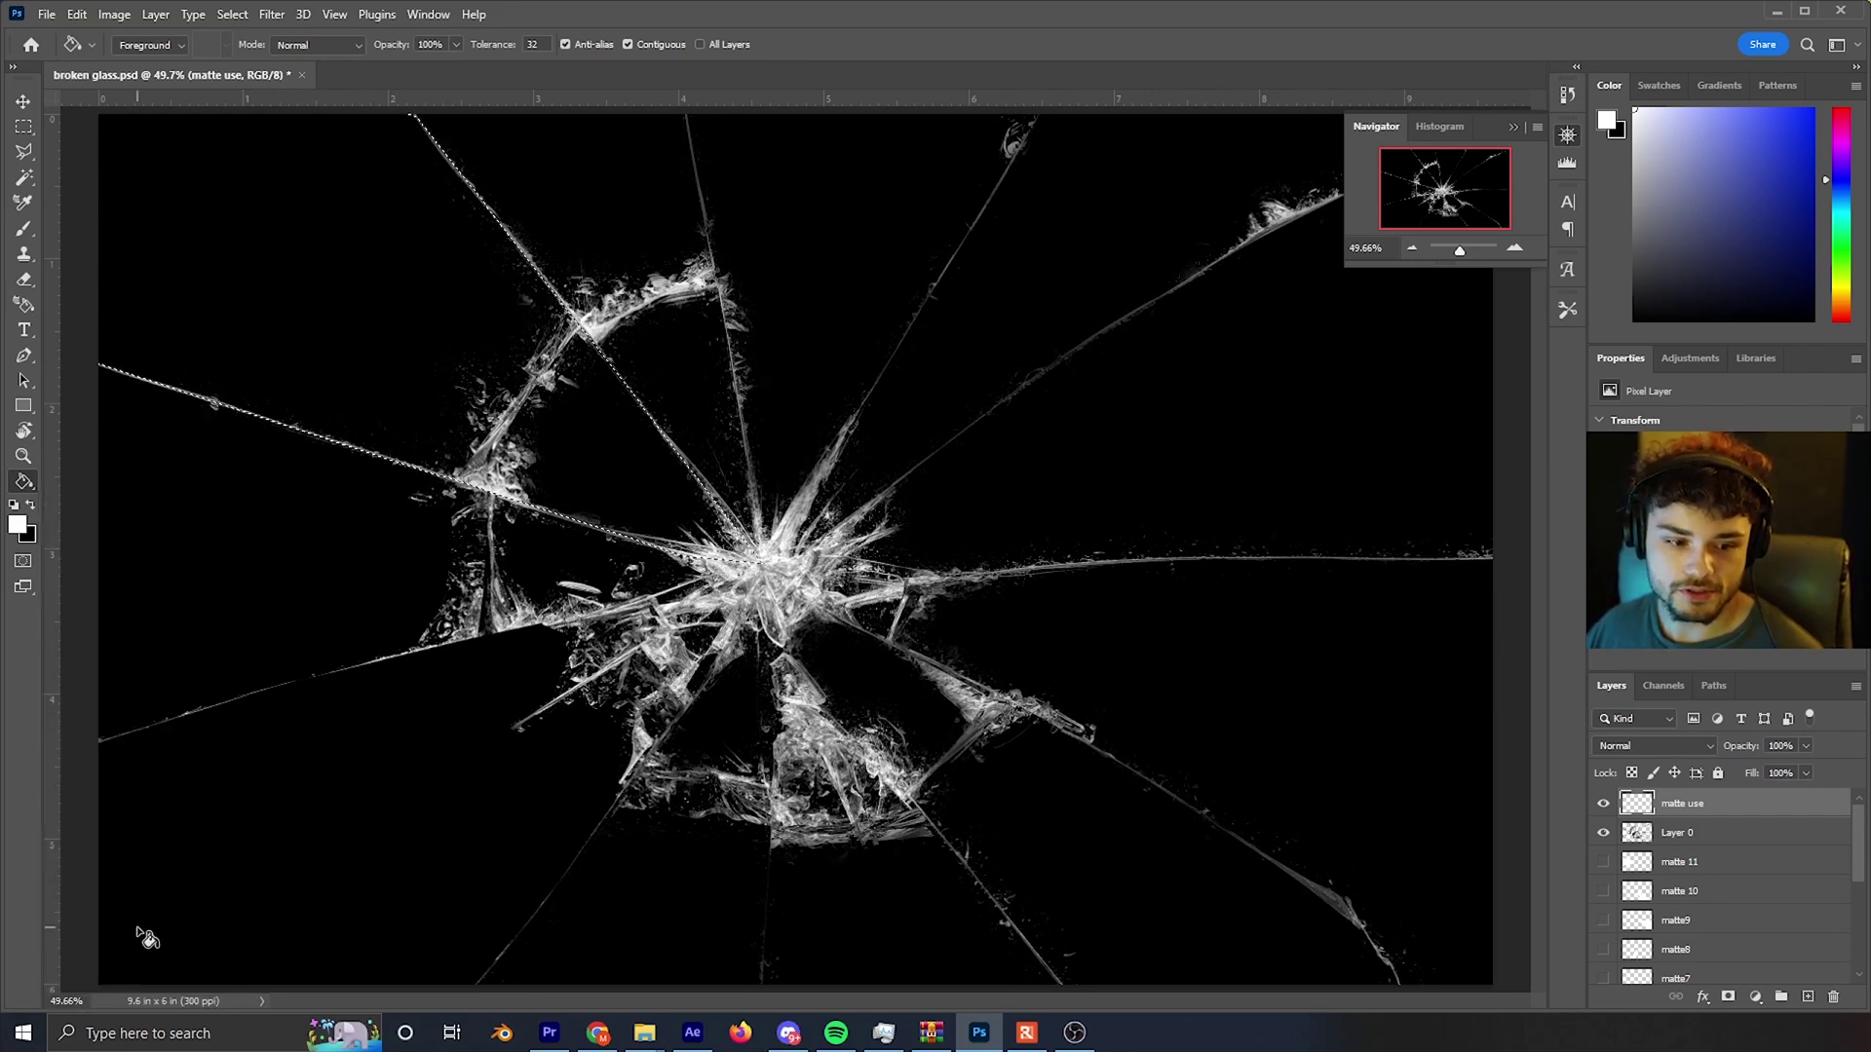
{"action": "left_click", "coordinate": [21, 529]}
{"action": "left_click", "coordinate": [413, 308]}
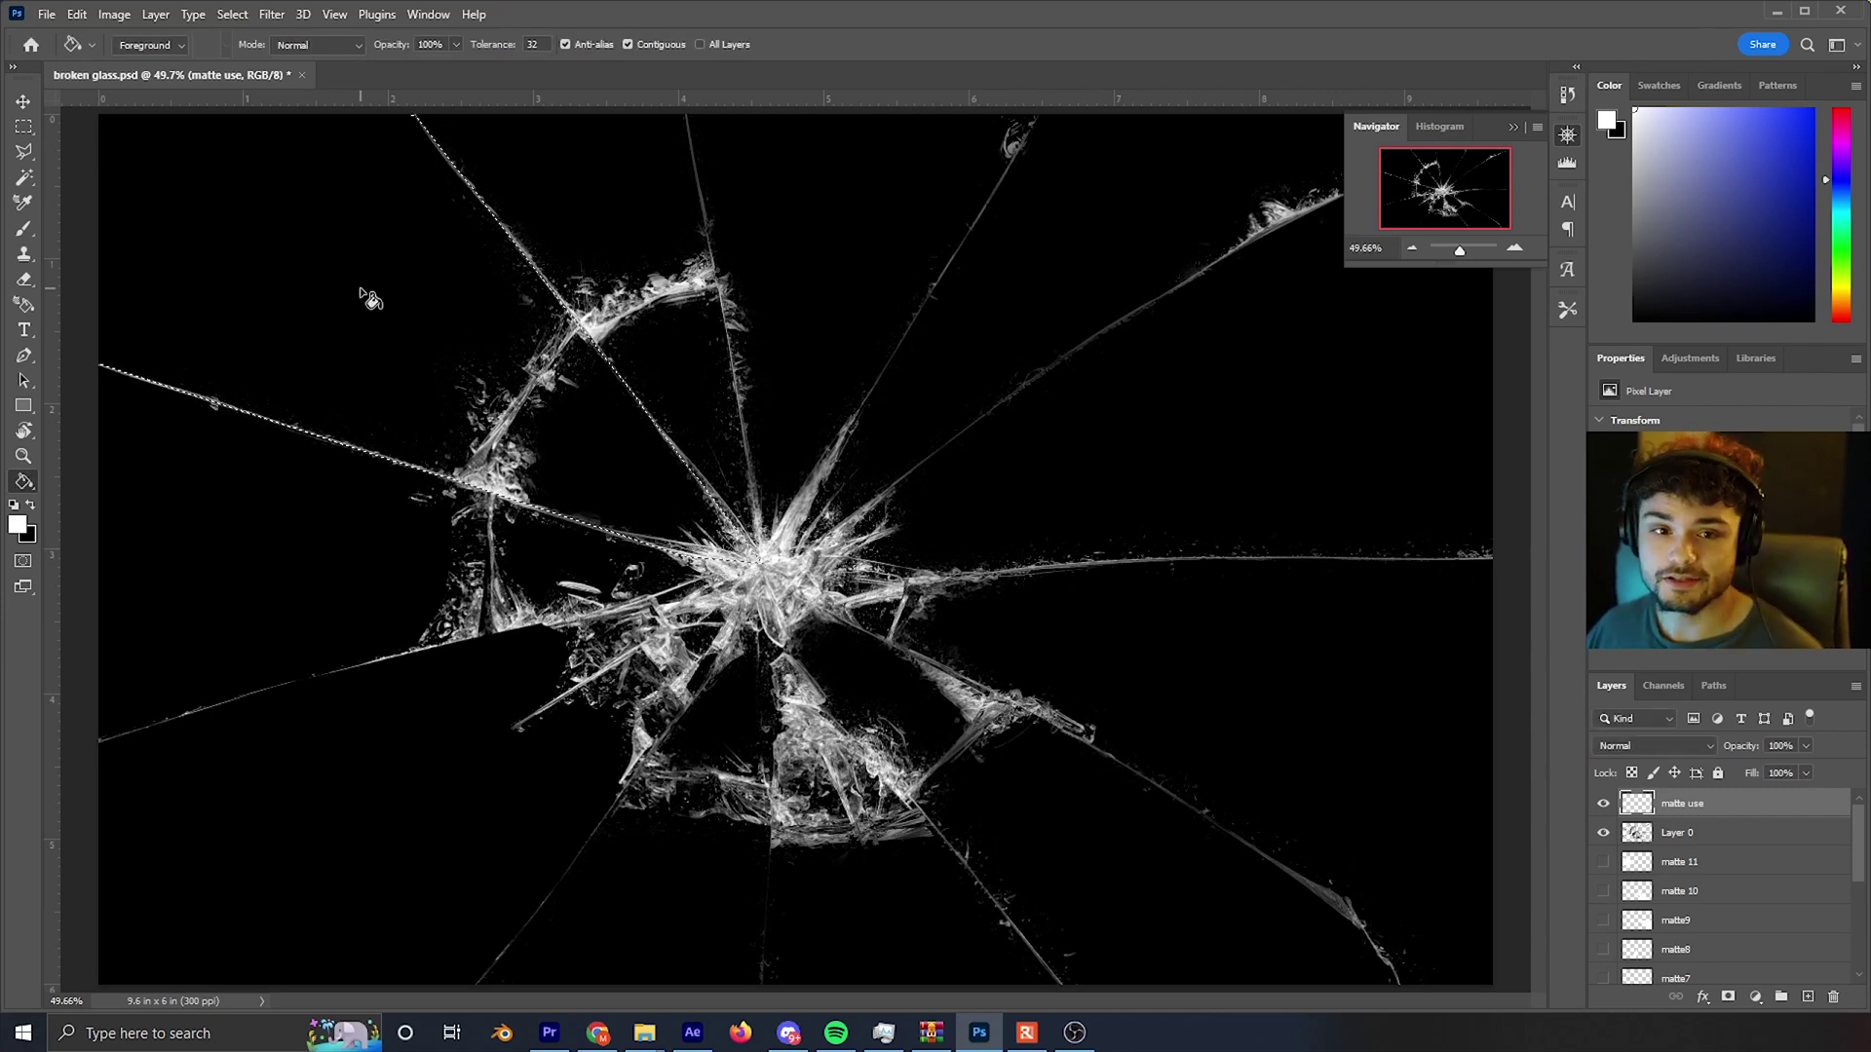
{"action": "left_click", "coordinate": [427, 310]}
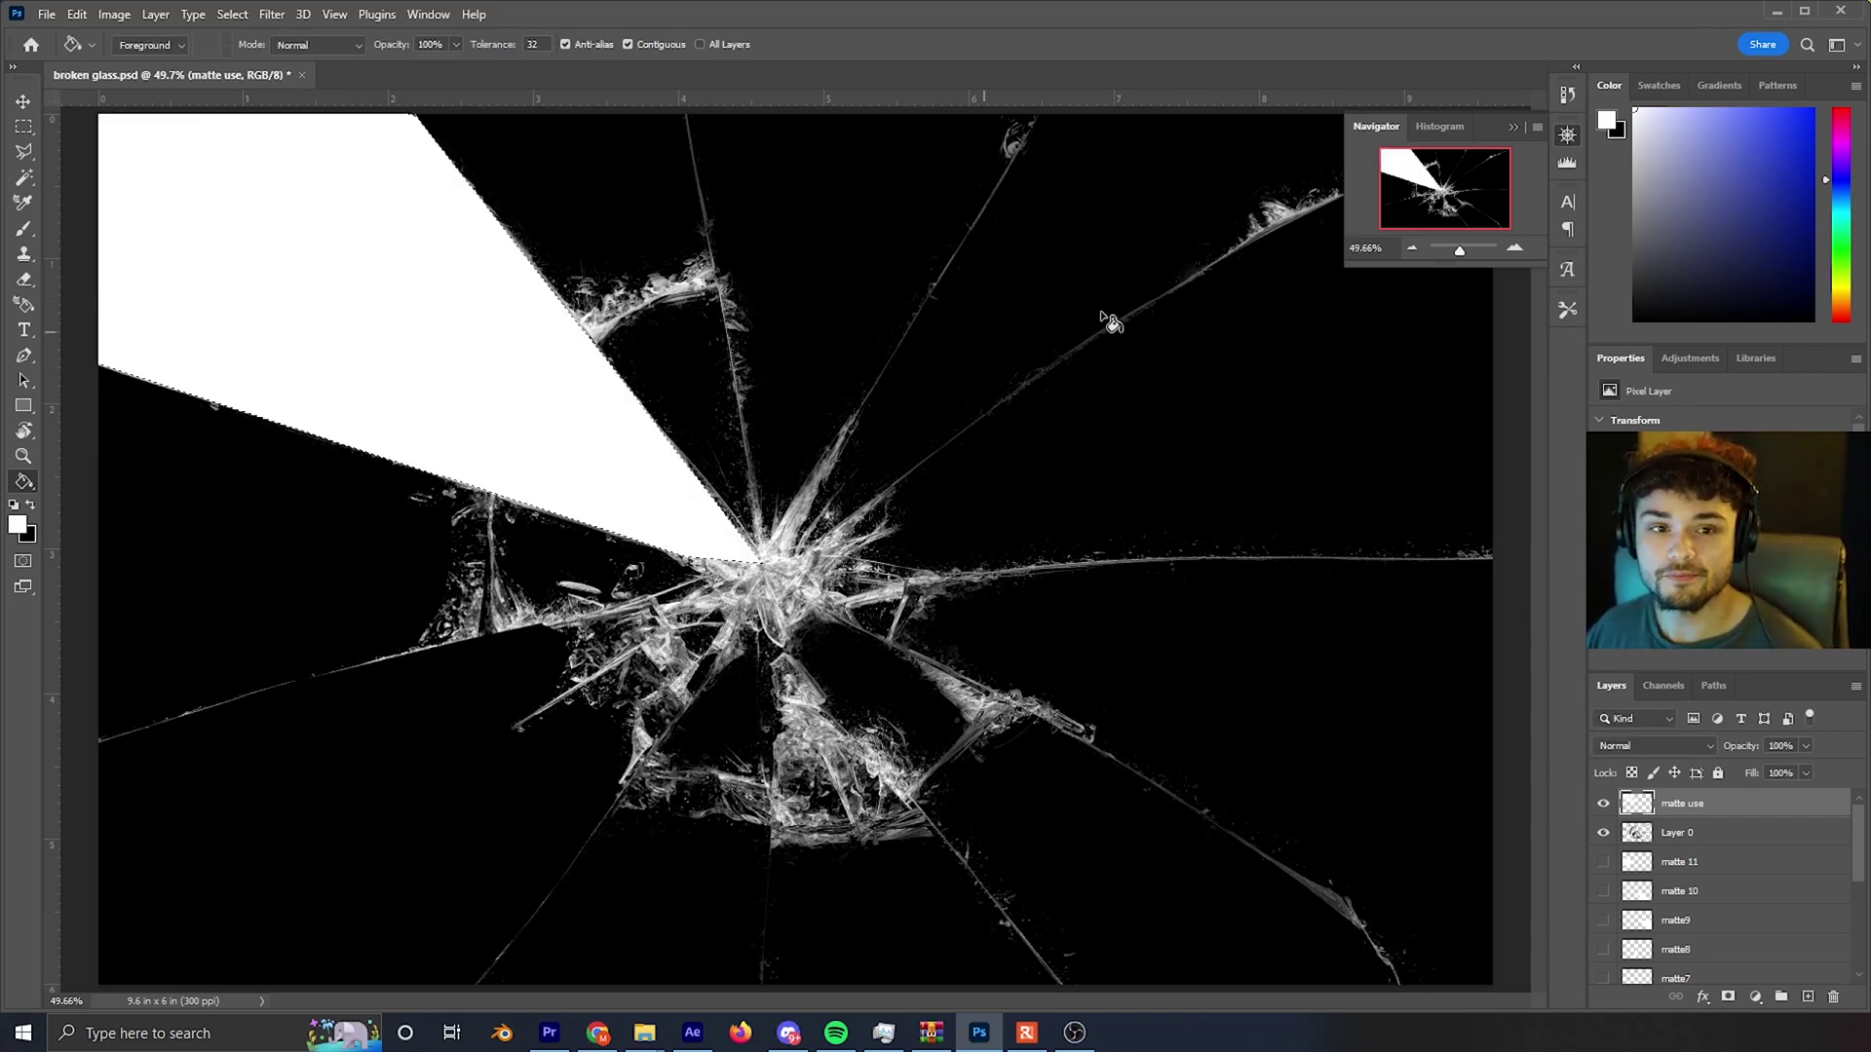
{"action": "key", "text": "ctrl+minus"}
{"action": "key", "text": "ctrl+d"}
{"action": "key", "text": "l"}
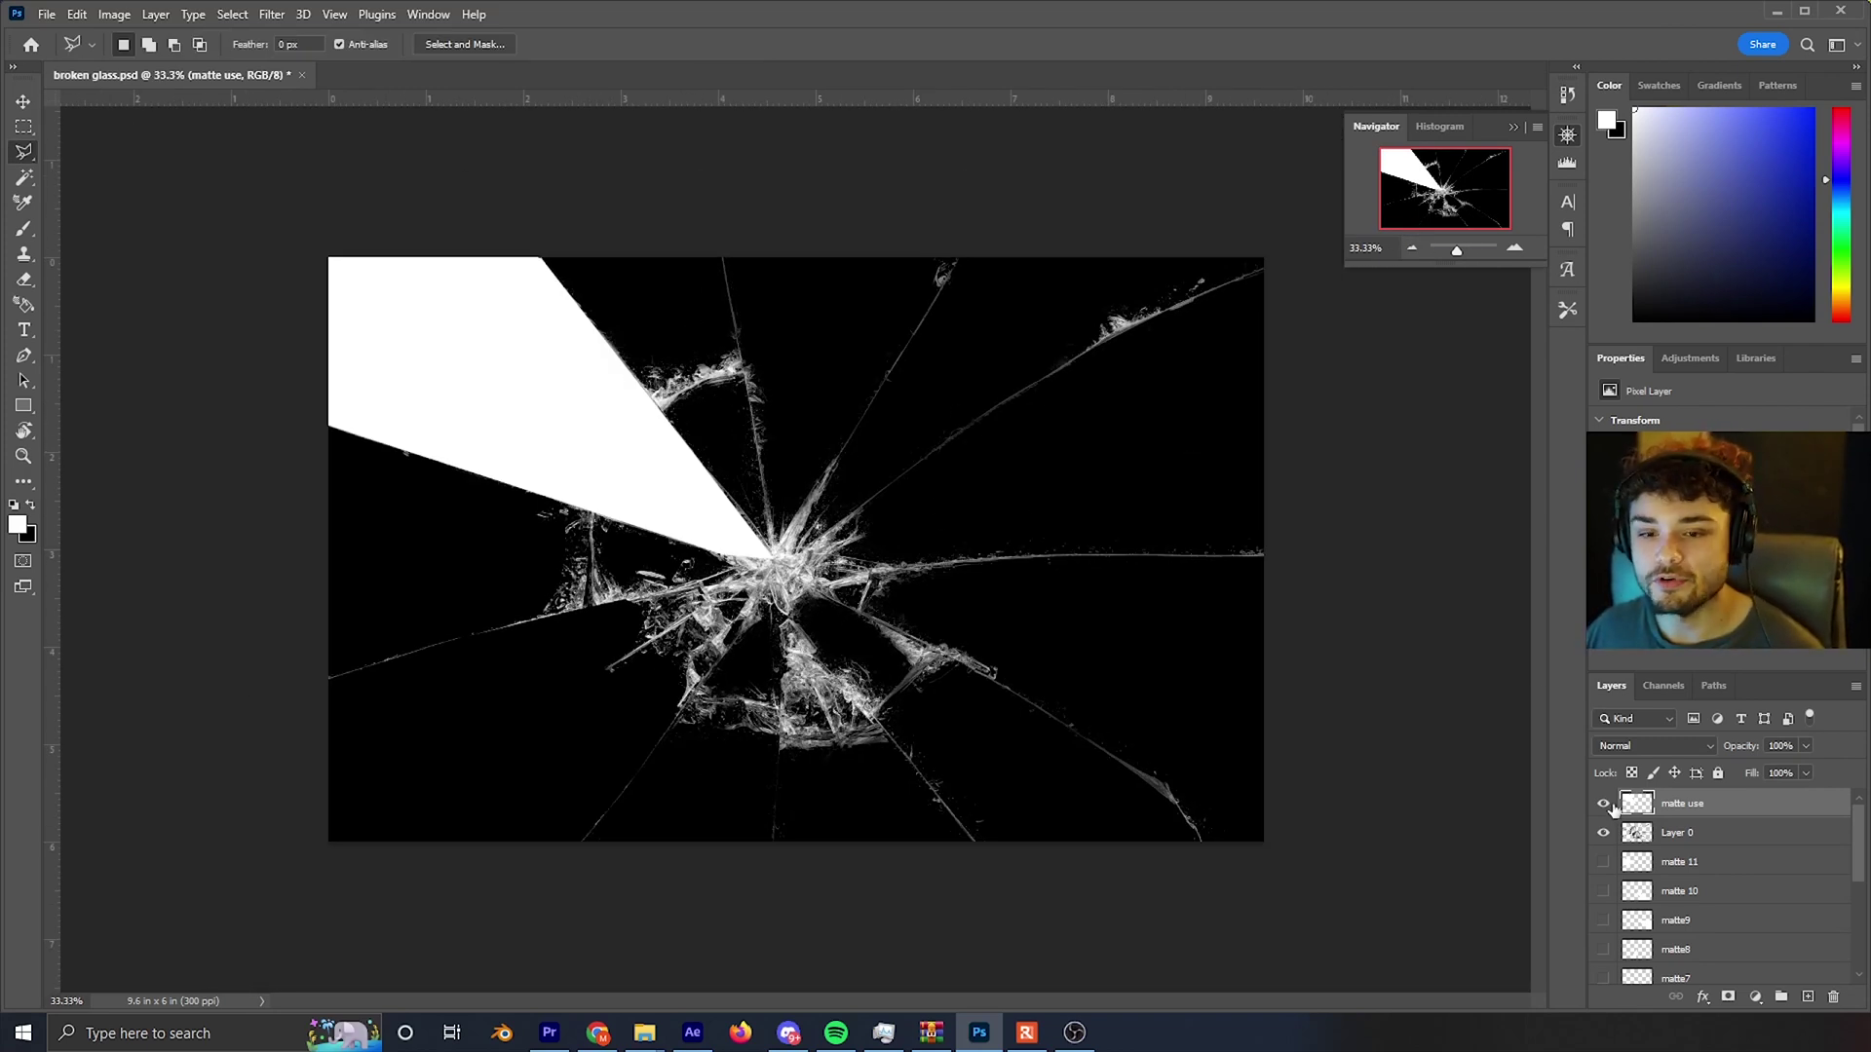
- Make all the hidden matte layers visible, from matte 11 down to matte4, and save the document
{"action": "left_click", "coordinate": [1604, 862]}
{"action": "left_click", "coordinate": [1603, 891]}
{"action": "left_click", "coordinate": [1603, 920]}
{"action": "left_click", "coordinate": [1603, 920]}
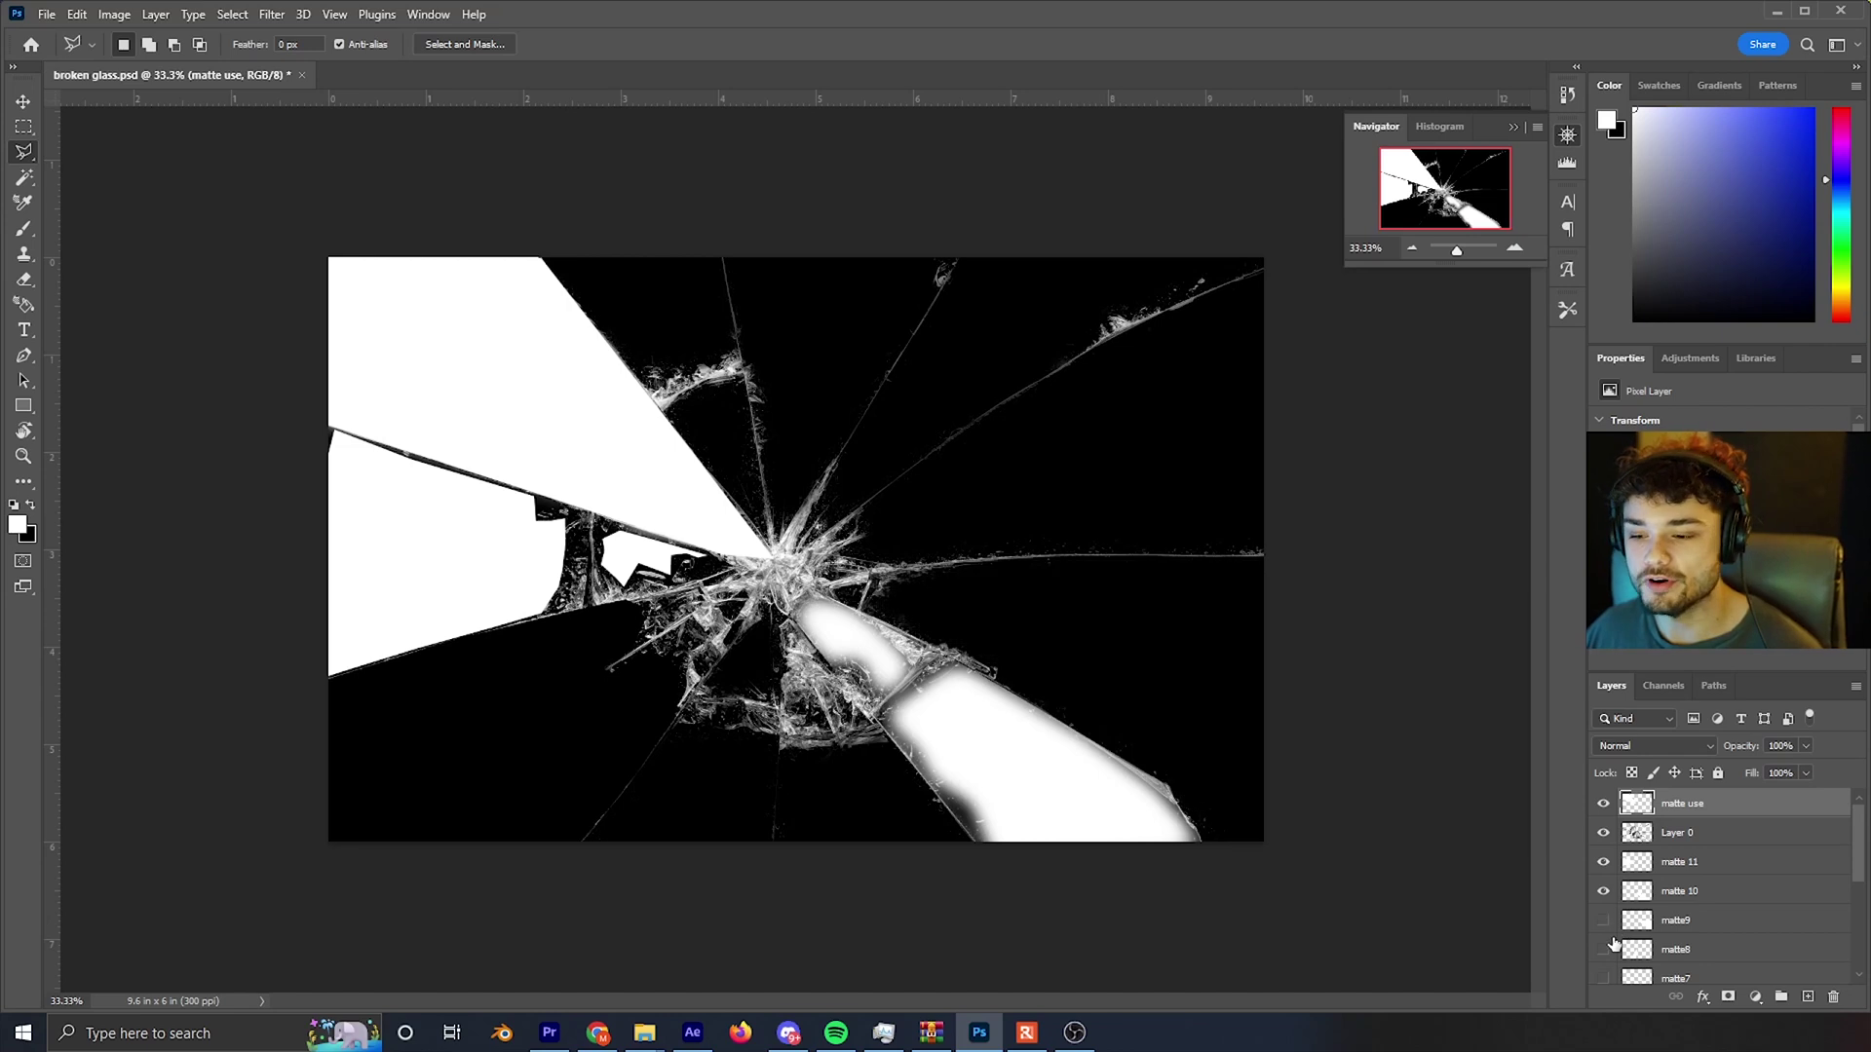
{"action": "left_click", "coordinate": [1603, 949]}
{"action": "left_click", "coordinate": [1604, 920]}
{"action": "scroll", "coordinate": [1606, 920], "scroll_direction": "down", "scroll_amount": 2}
{"action": "left_click", "coordinate": [1603, 861]}
{"action": "left_click", "coordinate": [1603, 891]}
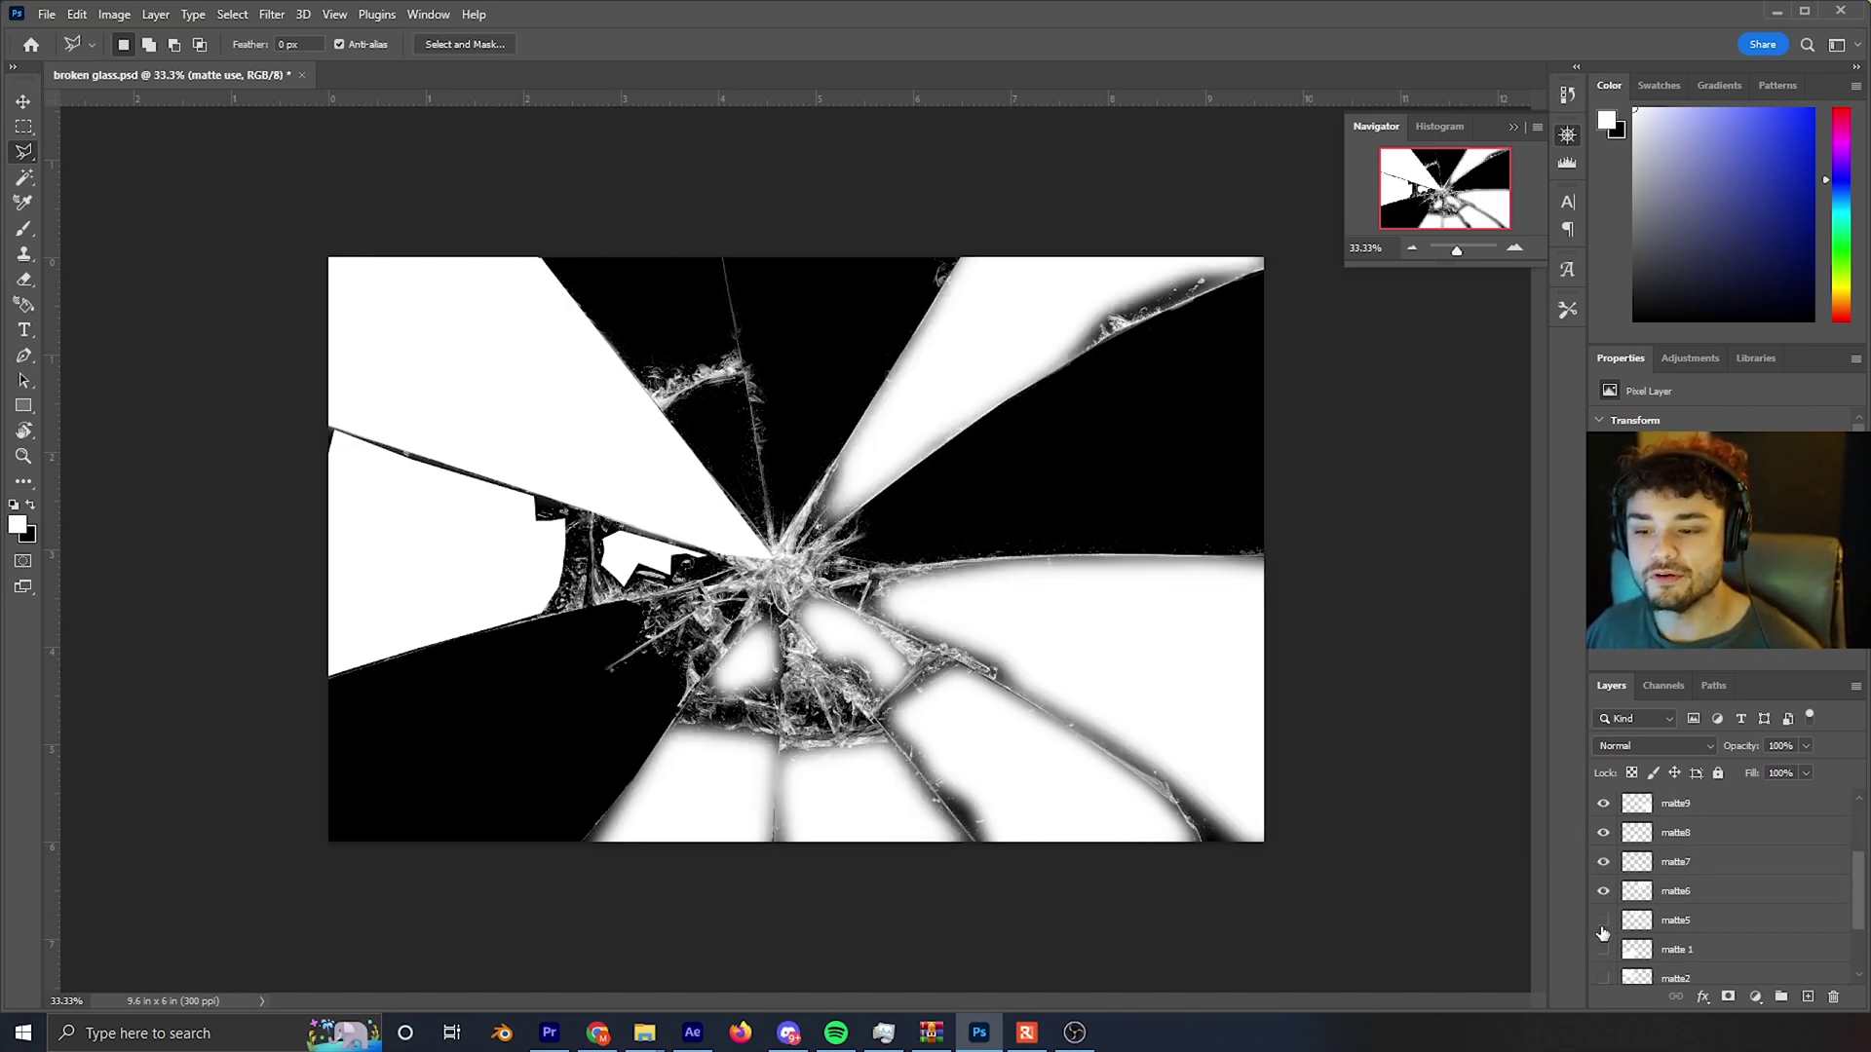
{"action": "left_click", "coordinate": [1603, 920]}
{"action": "left_click", "coordinate": [1603, 951]}
{"action": "left_click", "coordinate": [1603, 979]}
{"action": "scroll", "coordinate": [1608, 965], "scroll_direction": "down", "scroll_amount": 1}
{"action": "left_click", "coordinate": [1603, 920]}
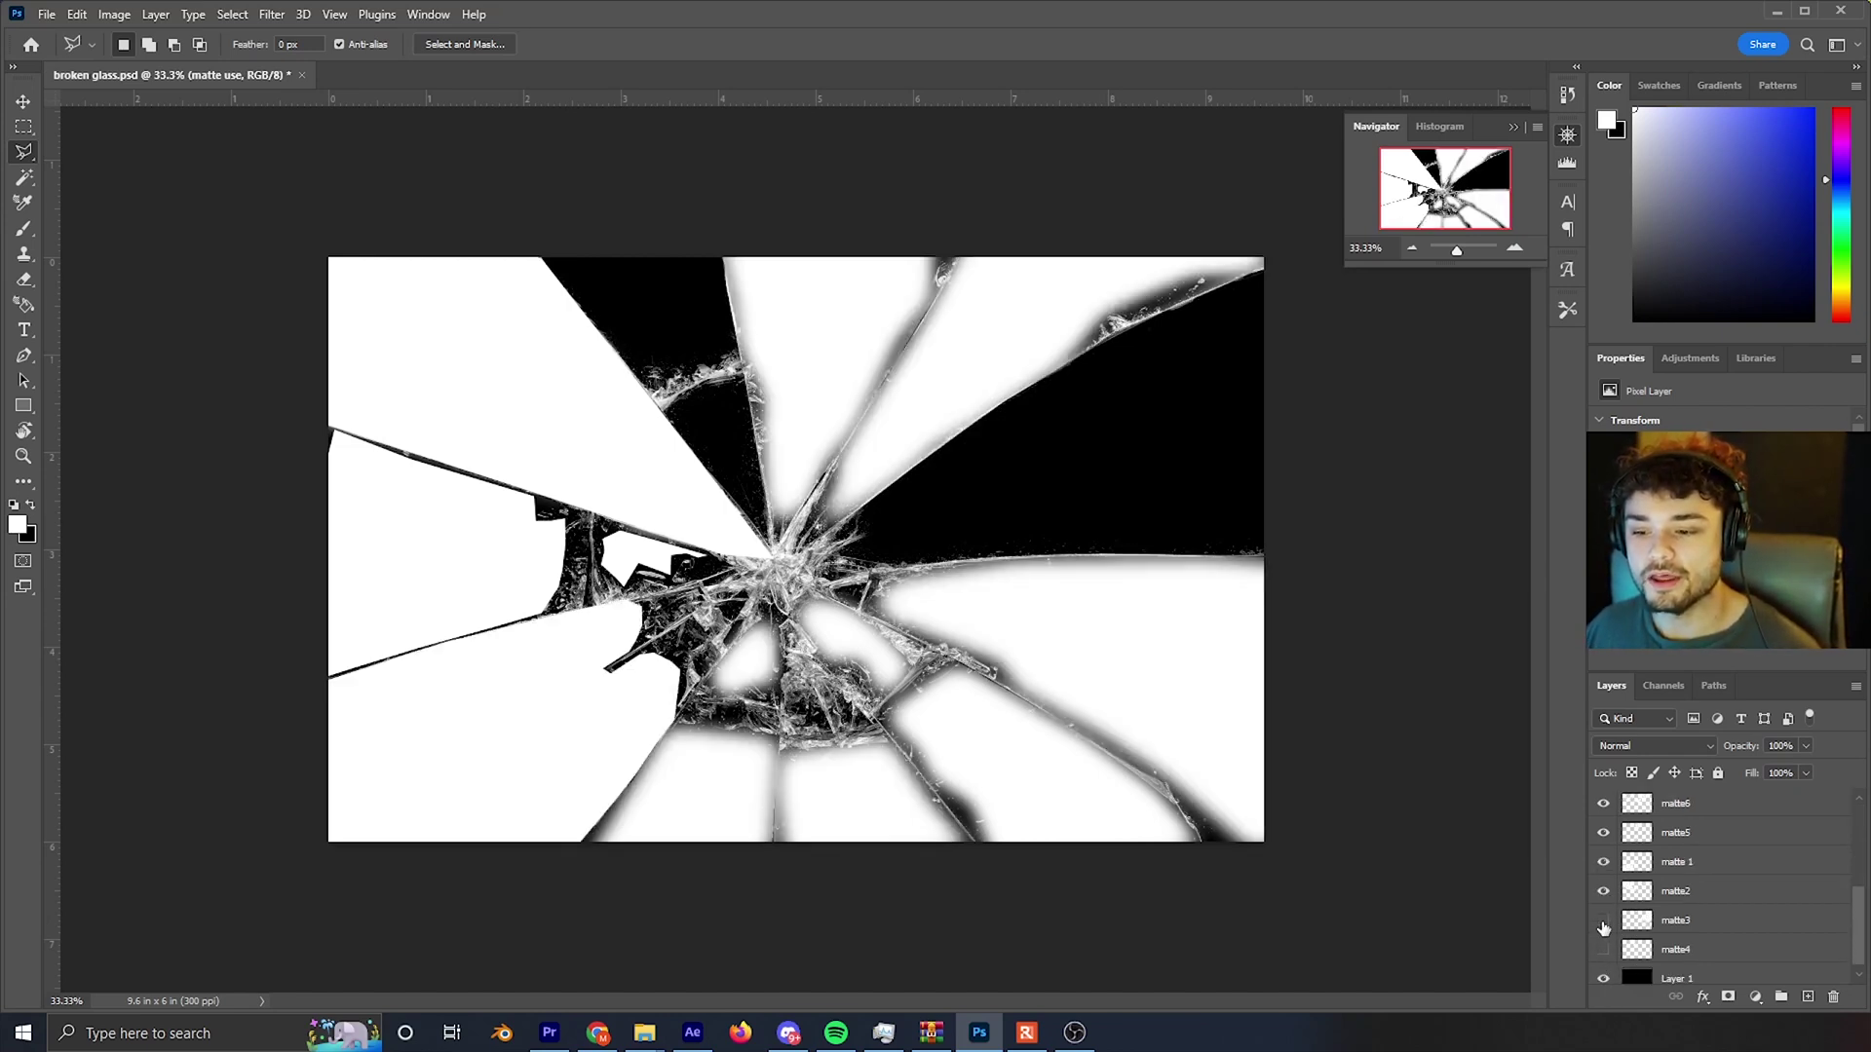
{"action": "left_click", "coordinate": [1603, 949]}
{"action": "left_click", "coordinate": [1603, 950]}
{"action": "scroll", "coordinate": [1618, 877], "scroll_direction": "up", "scroll_amount": 2}
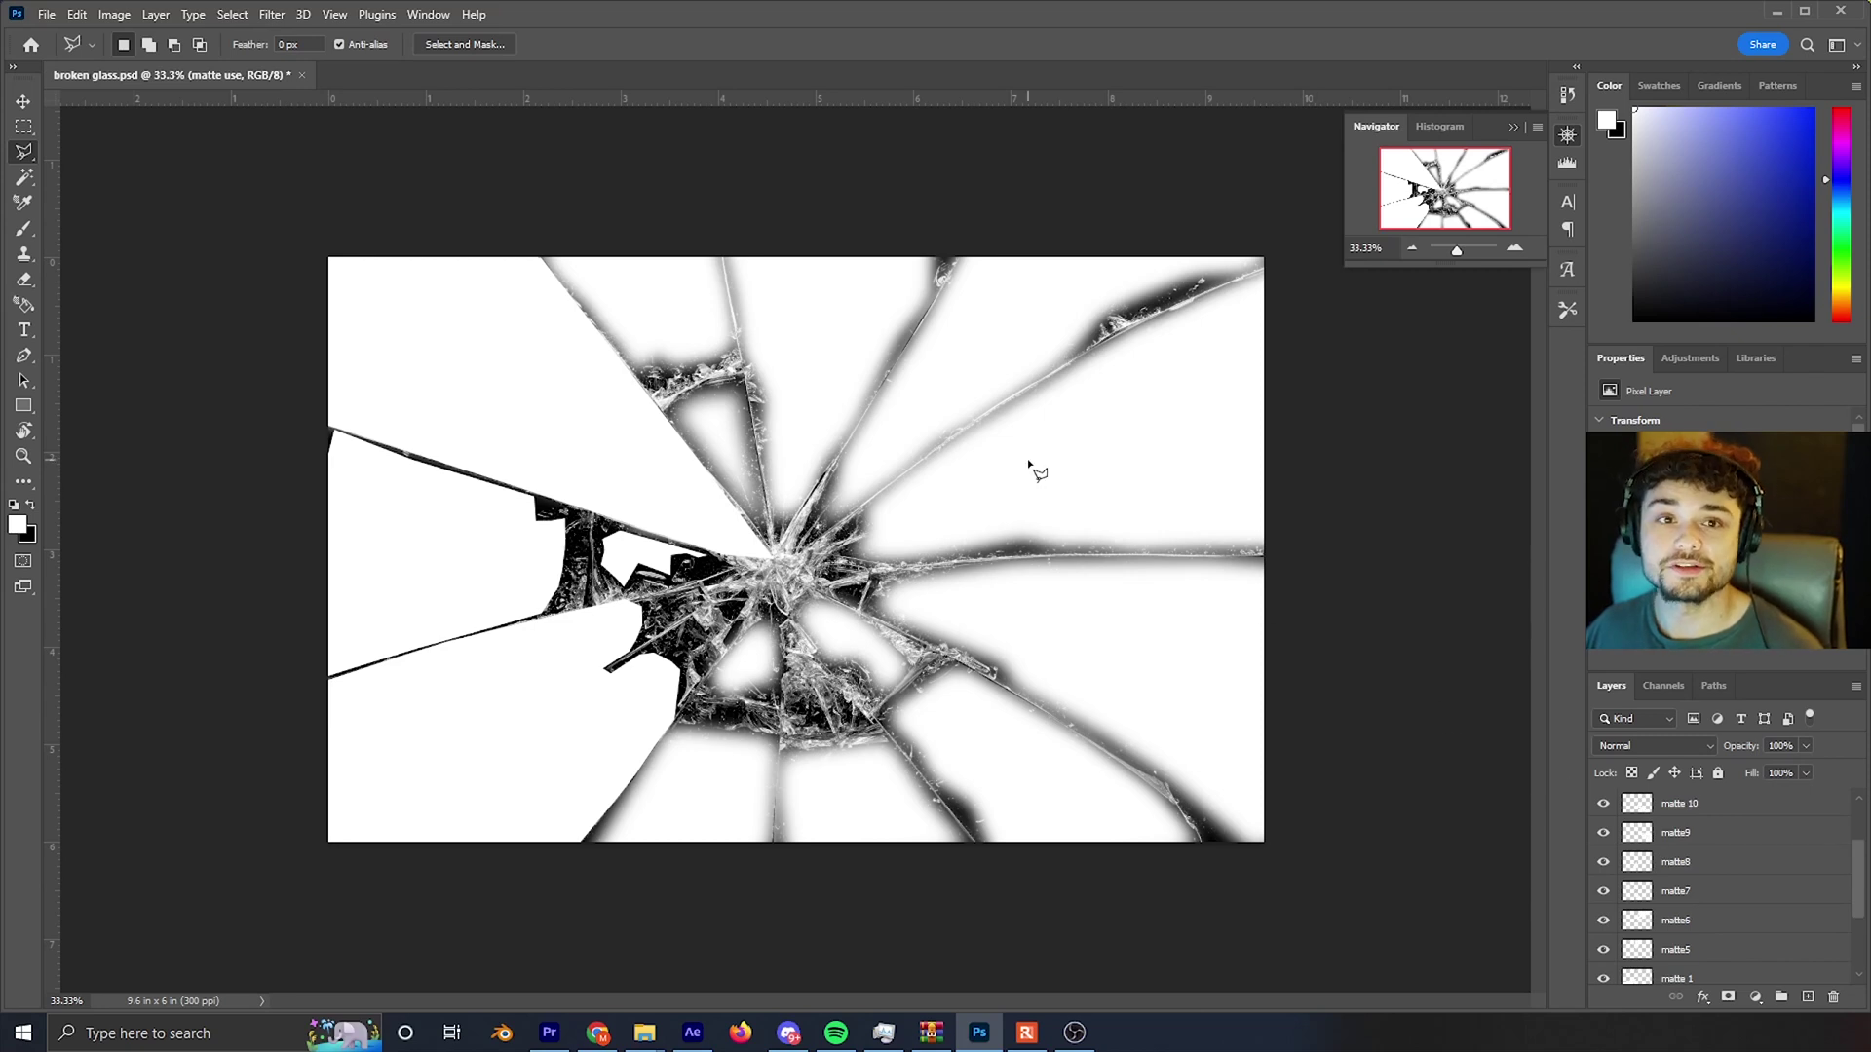
{"action": "key", "text": "ctrl+s"}
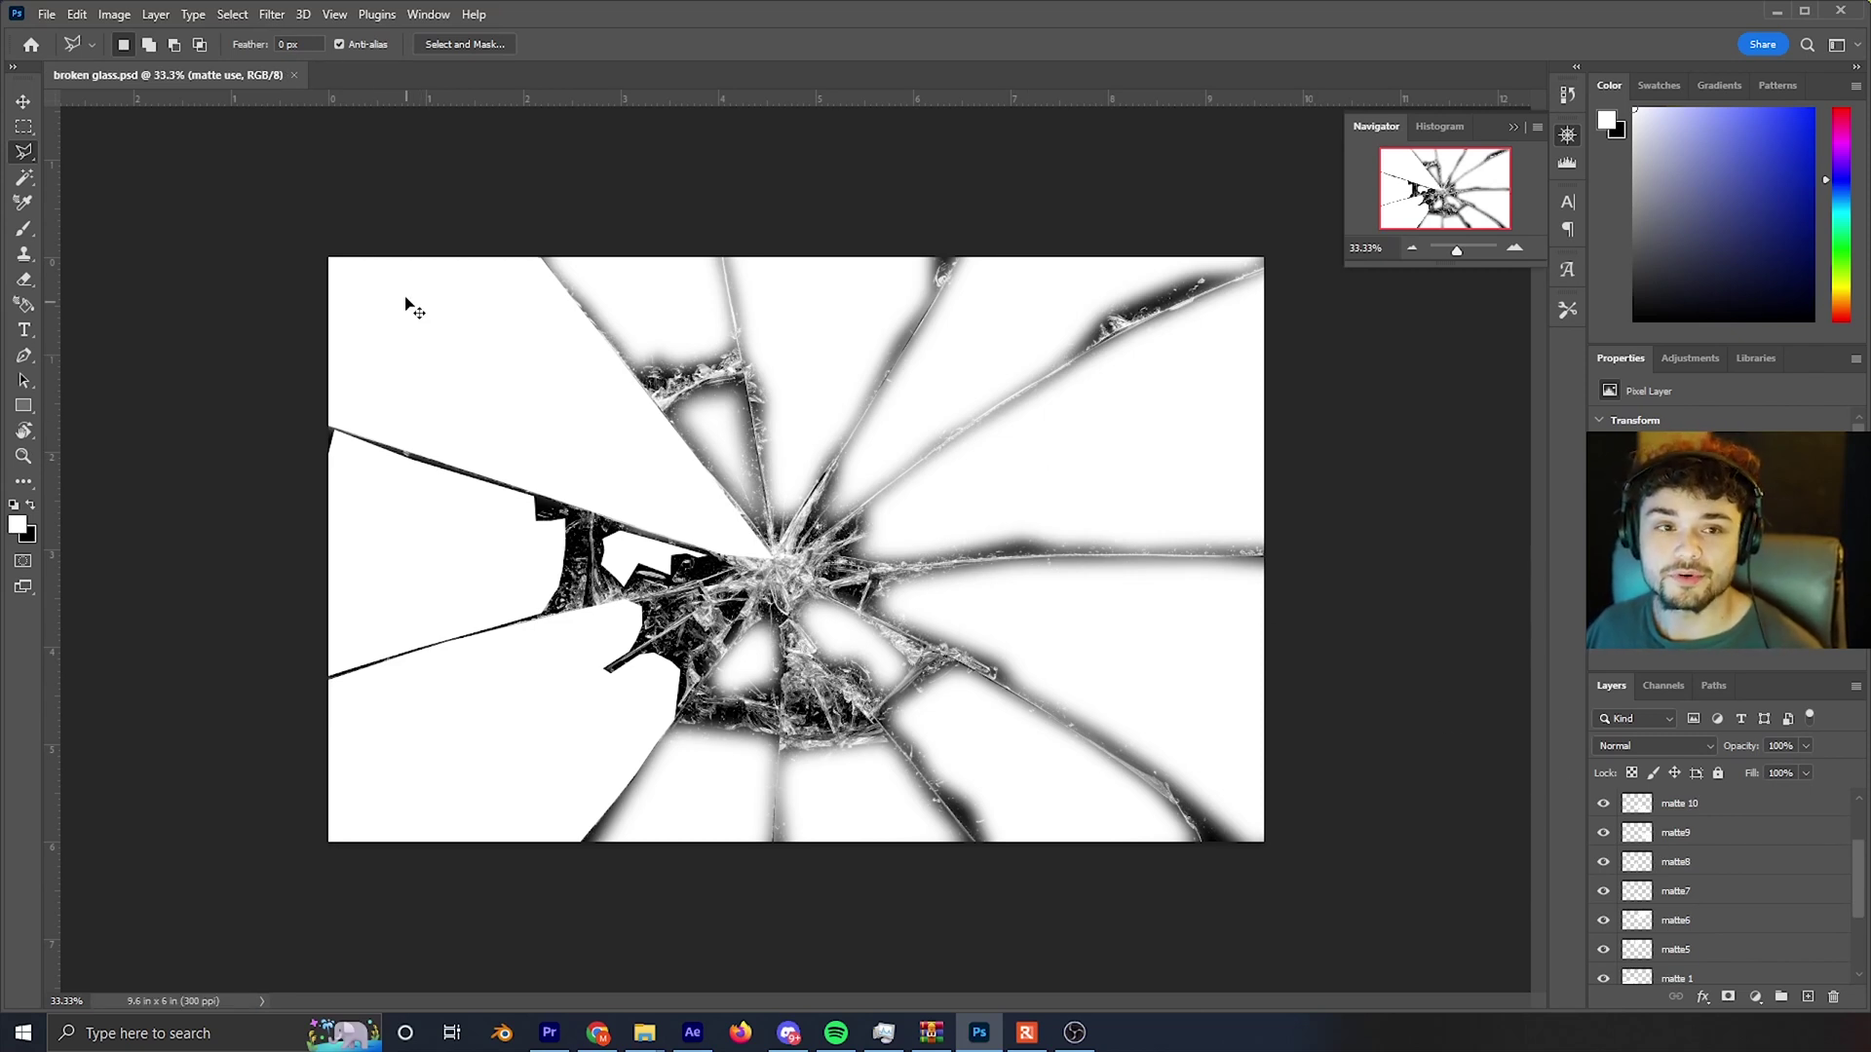
{"action": "left_click", "coordinate": [52, 14]}
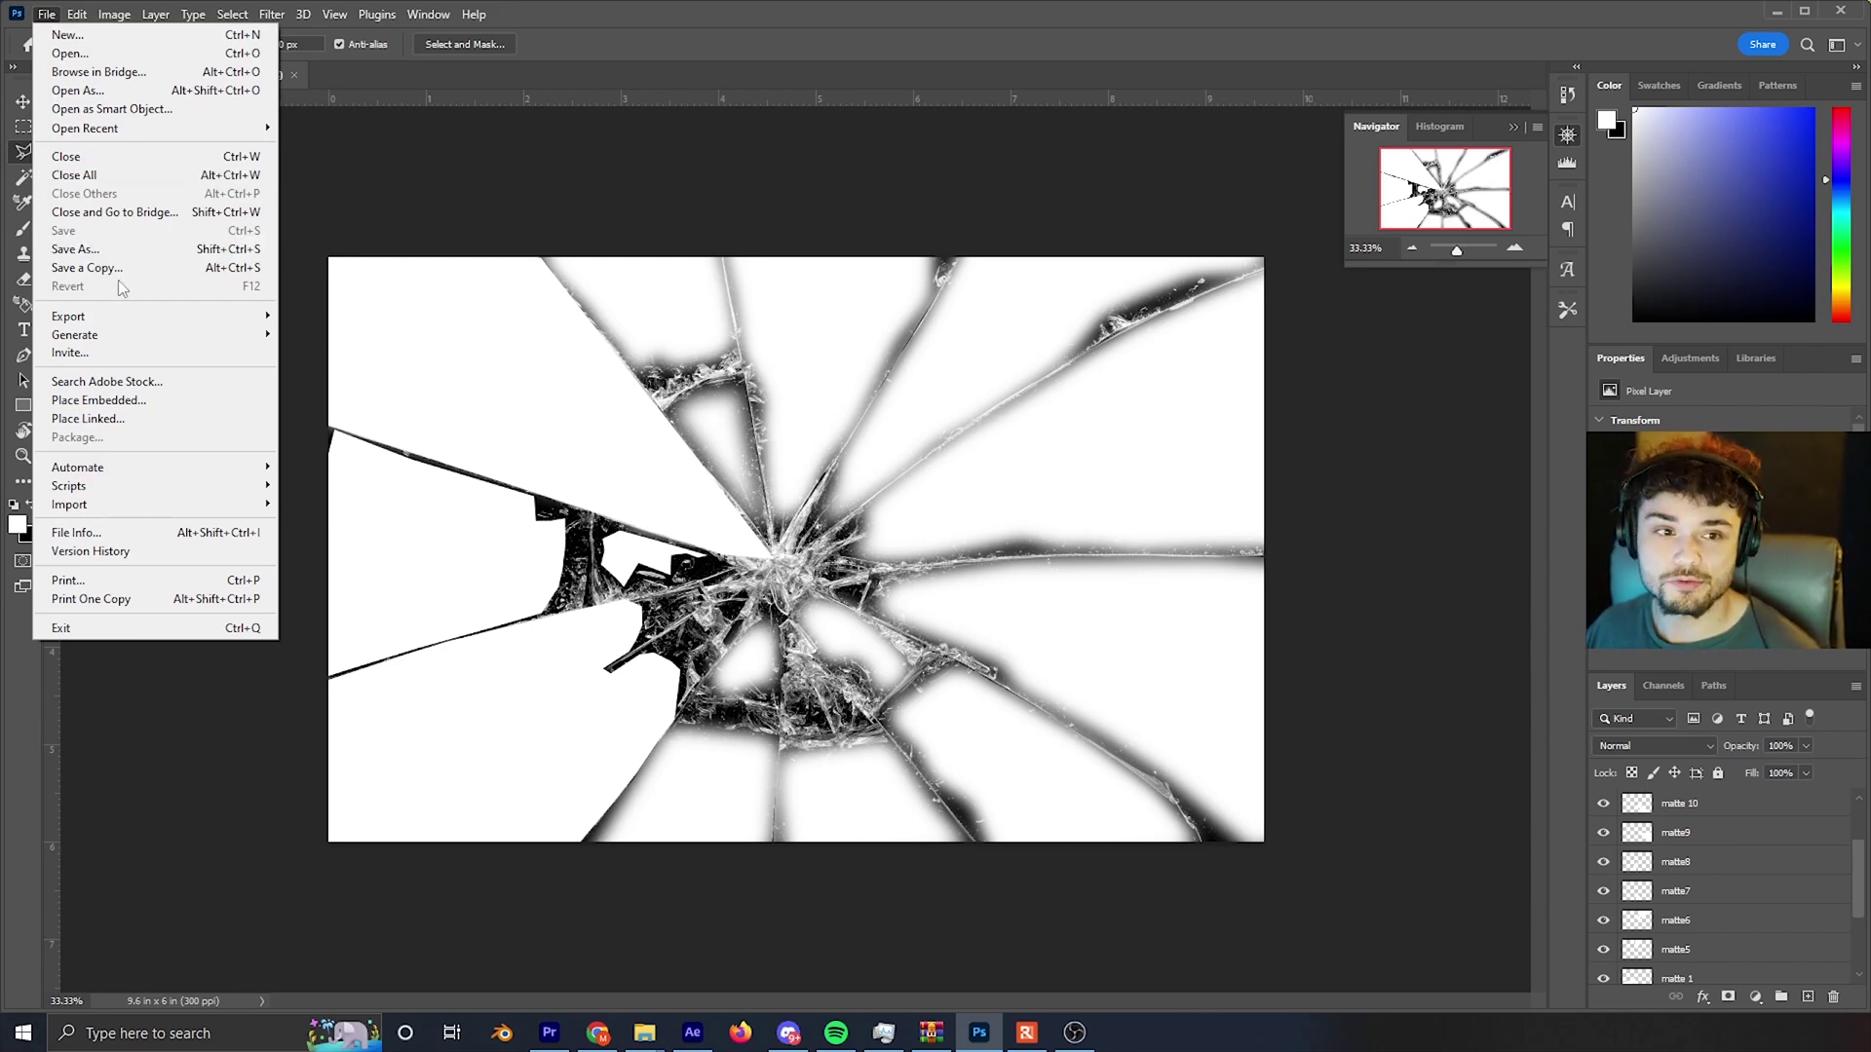
{"action": "left_click", "coordinate": [132, 248]}
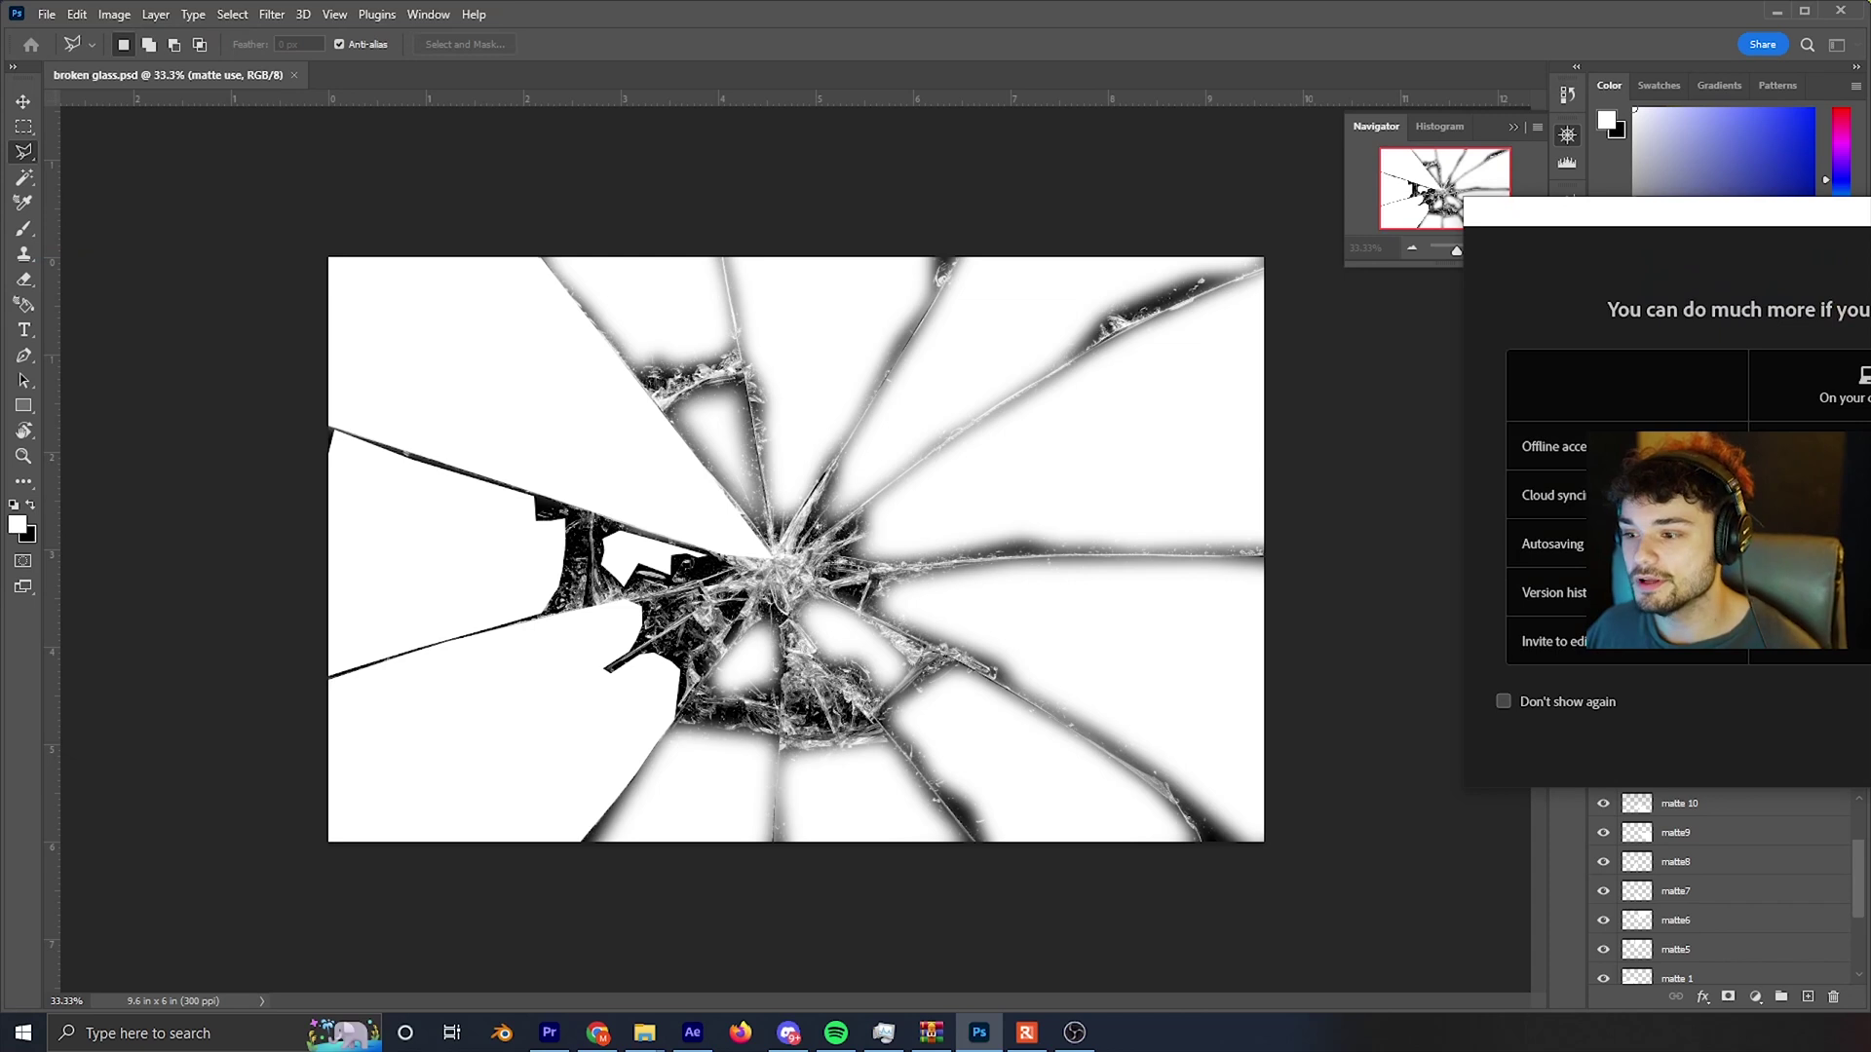
{"action": "left_click", "coordinate": [1296, 685]}
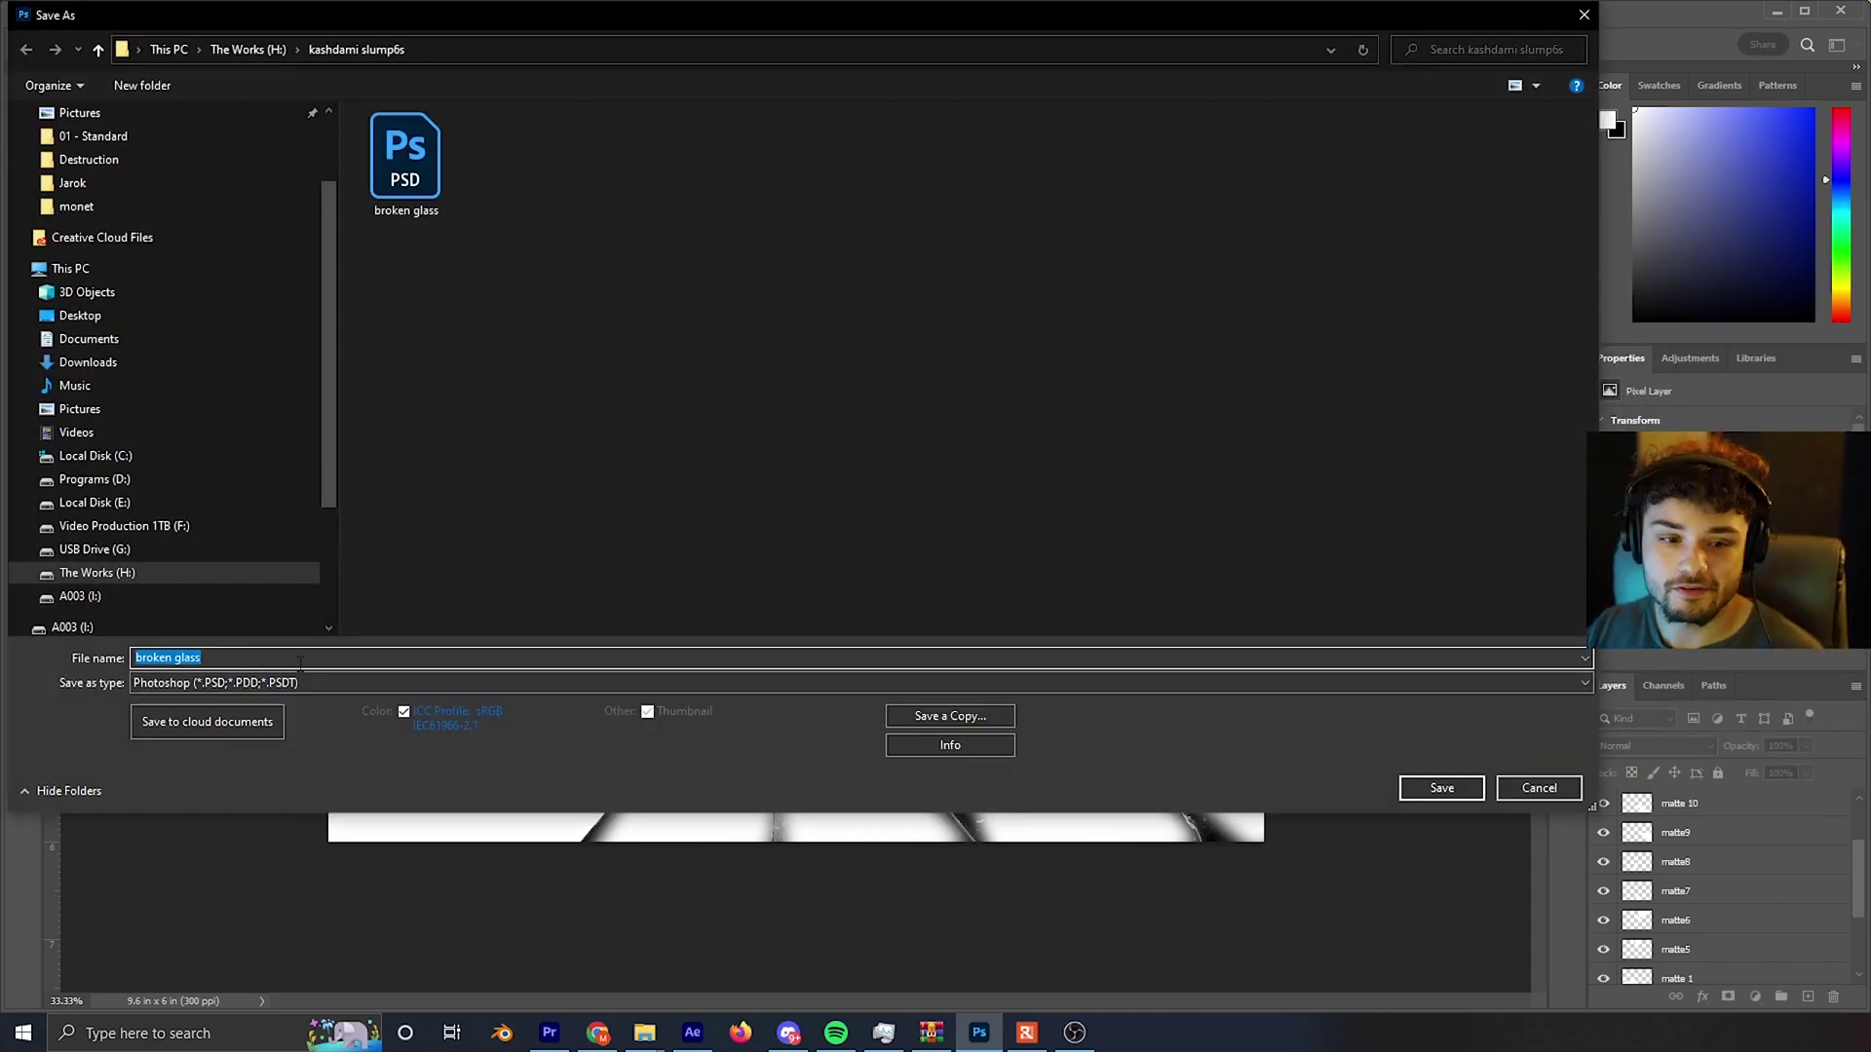
{"action": "left_click", "coordinate": [1539, 787]}
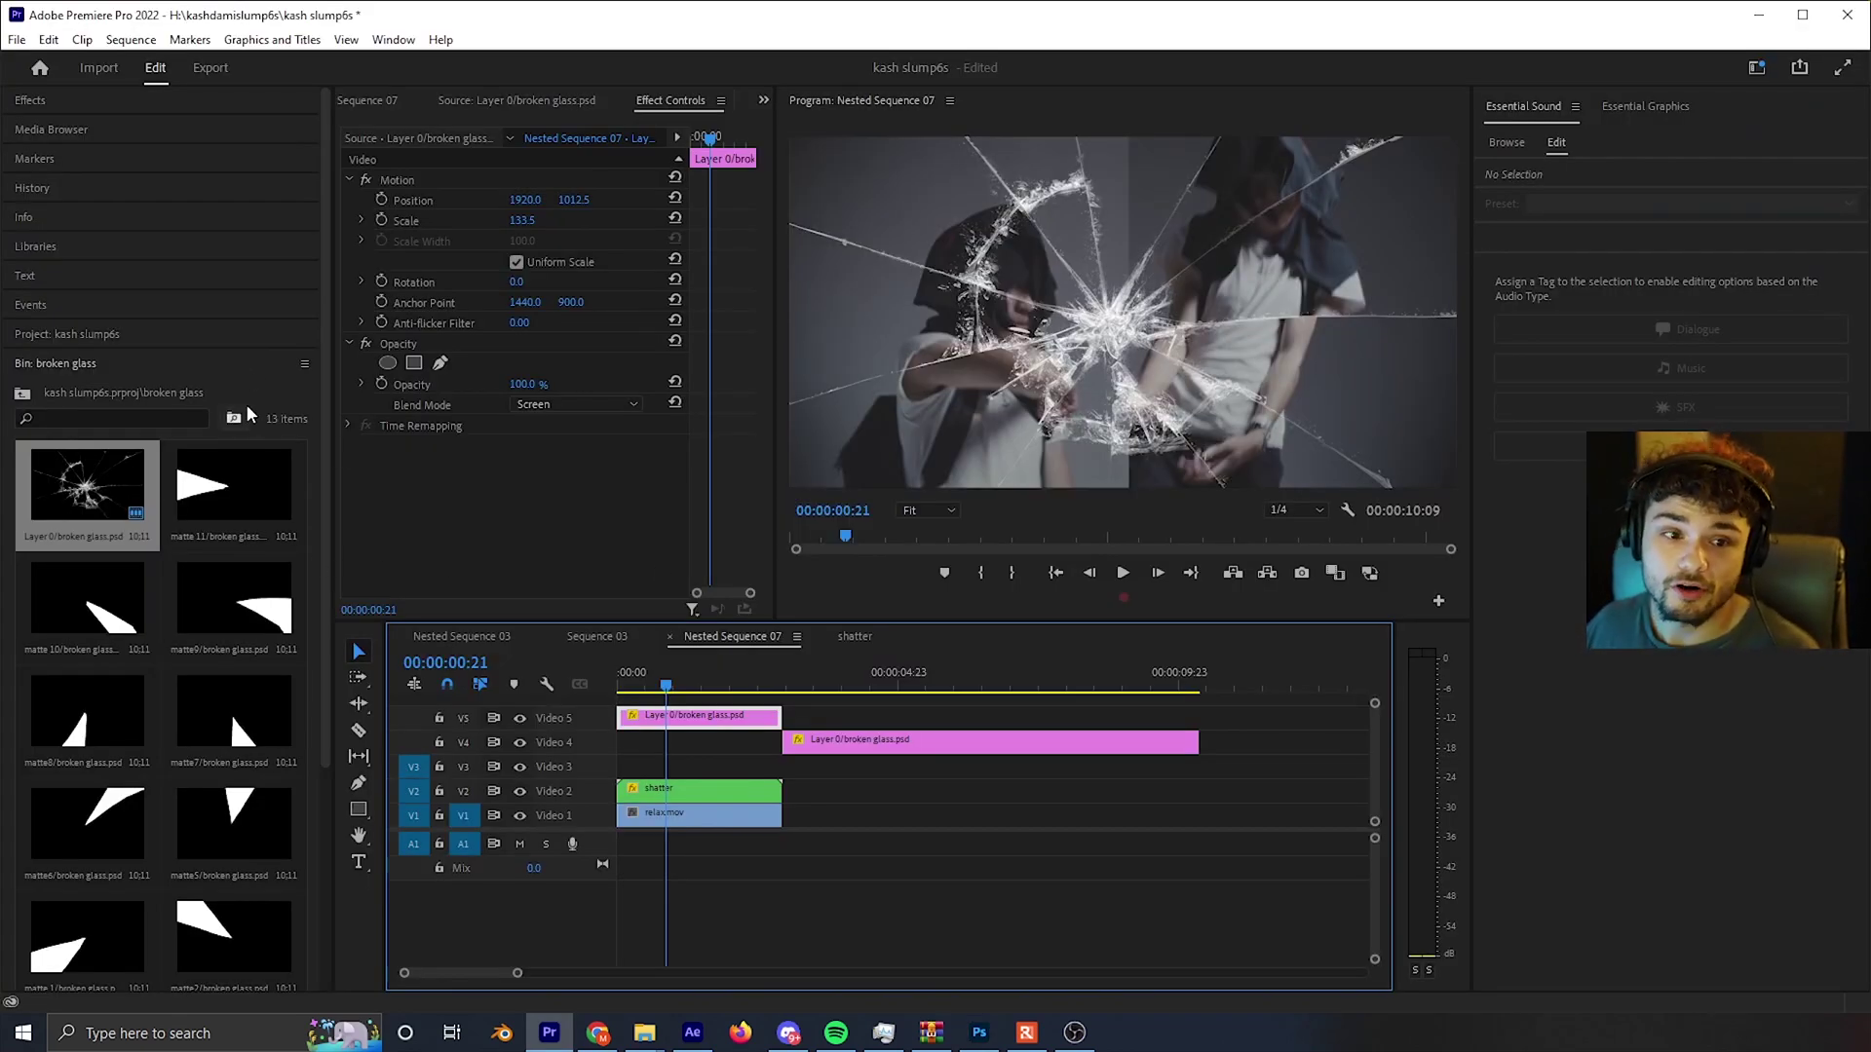
- Switch to Premiere Pro, go from the broken glass bin up to the project root, and widen the project browser
{"action": "left_click", "coordinate": [179, 367]}
{"action": "left_click", "coordinate": [96, 365]}
{"action": "left_click", "coordinate": [25, 395]}
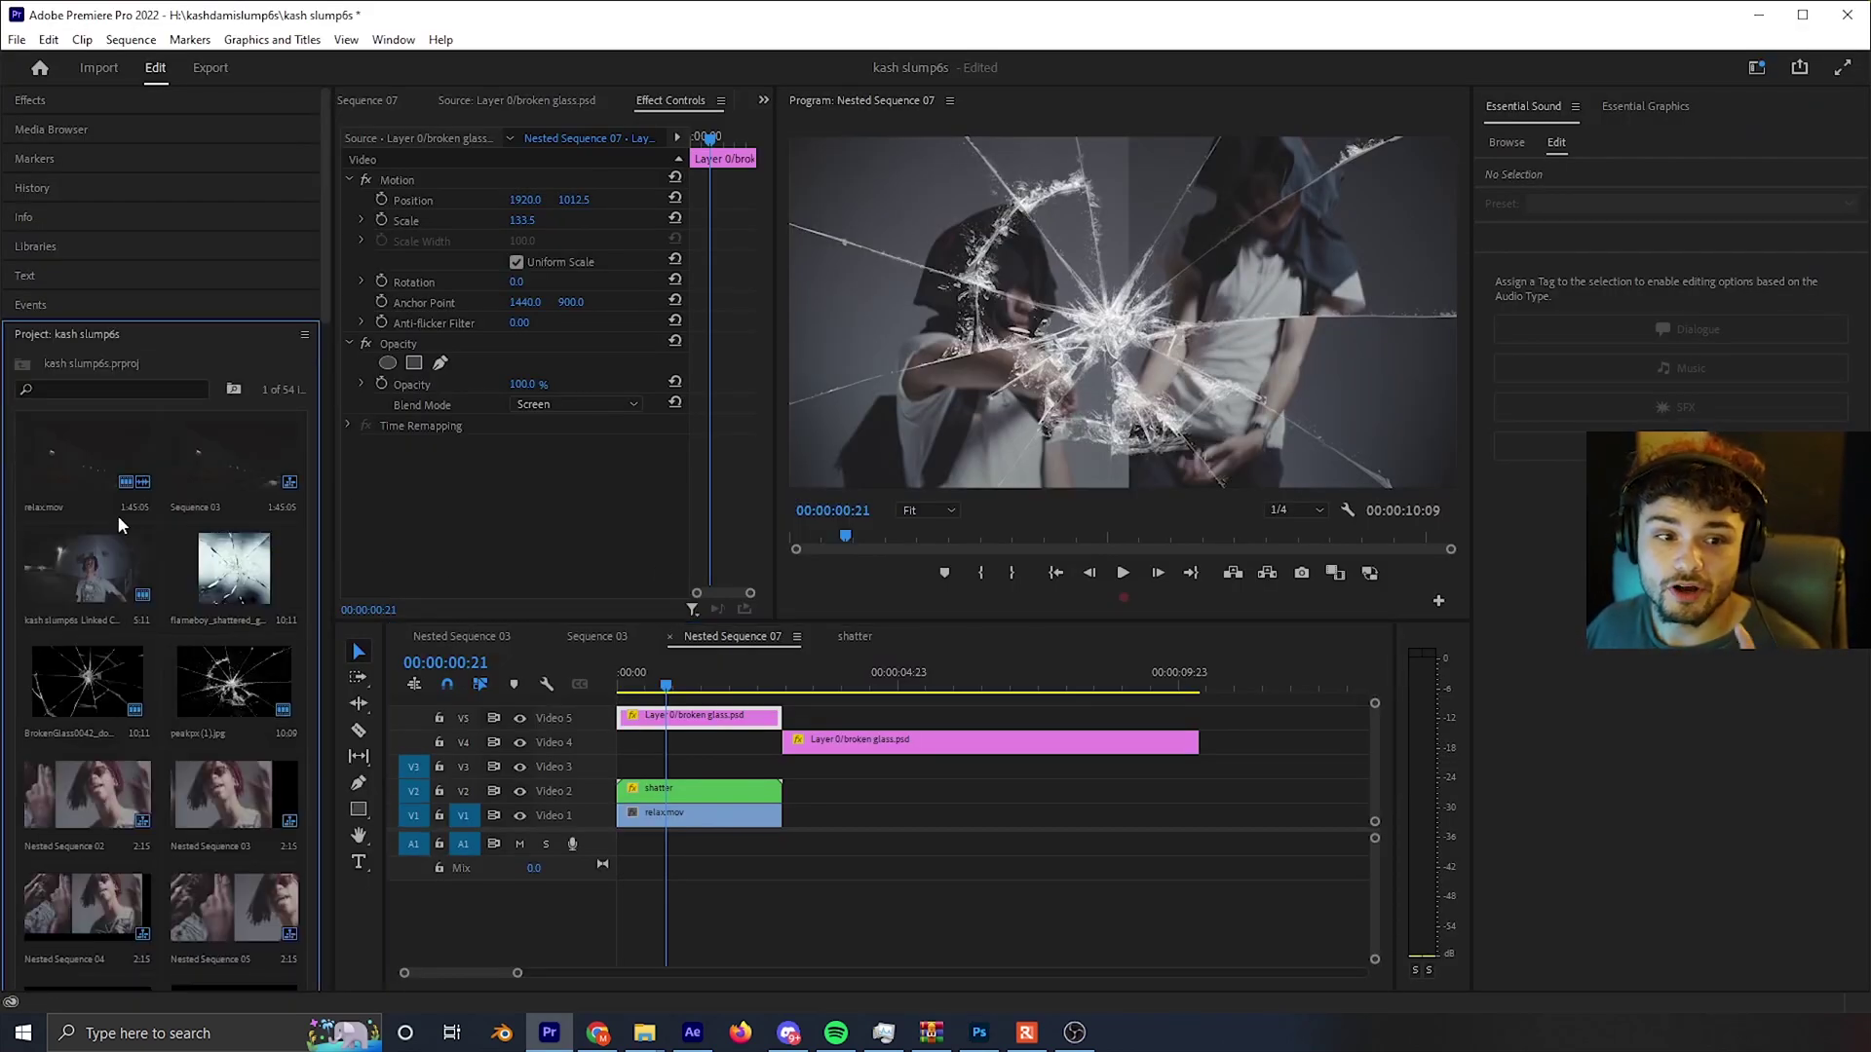
{"action": "left_click_drag", "start_coordinate": [320, 494], "coordinate": [746, 502]}
{"action": "scroll", "coordinate": [513, 649], "scroll_direction": "down", "scroll_amount": 5}
{"action": "scroll", "coordinate": [505, 602], "scroll_direction": "up", "scroll_amount": 5}
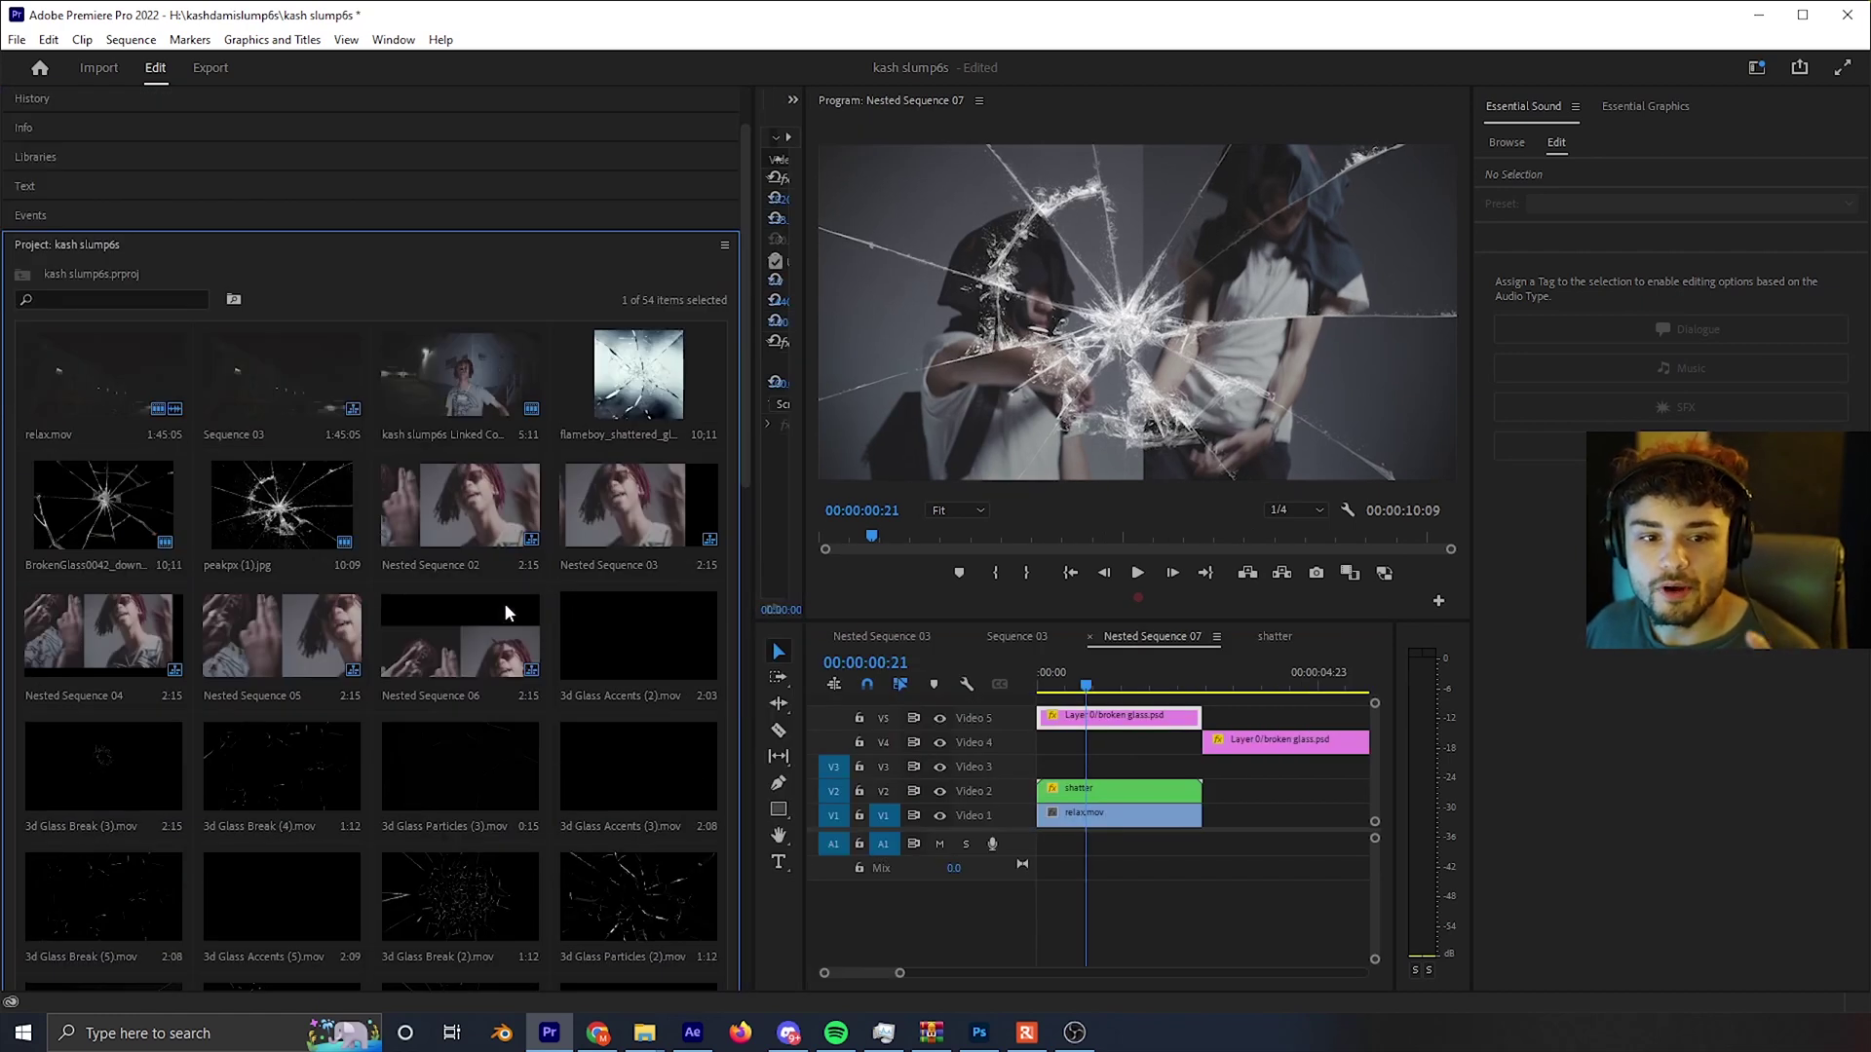
- Import broken glass.psd into the project as Individual Layers at Document Size
{"action": "key", "text": "ctrl+i"}
{"action": "left_click", "coordinate": [255, 229]}
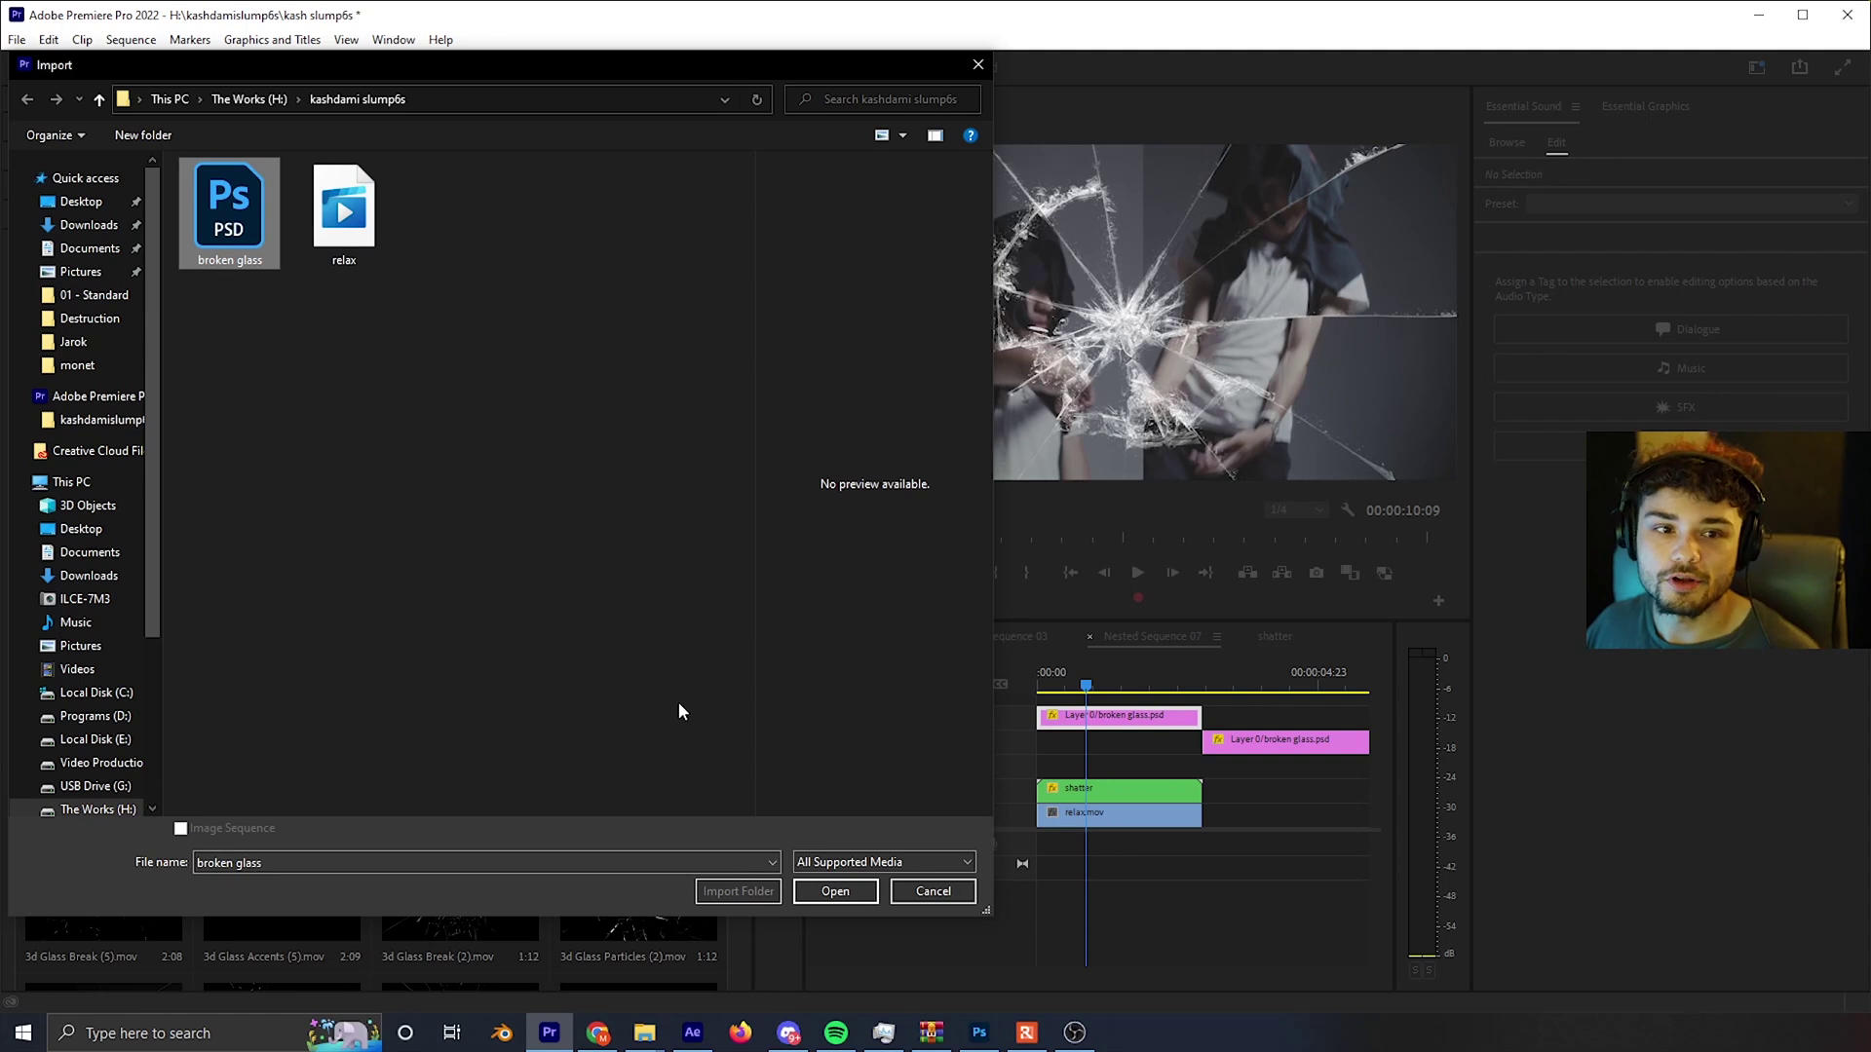
{"action": "left_click", "coordinate": [835, 891]}
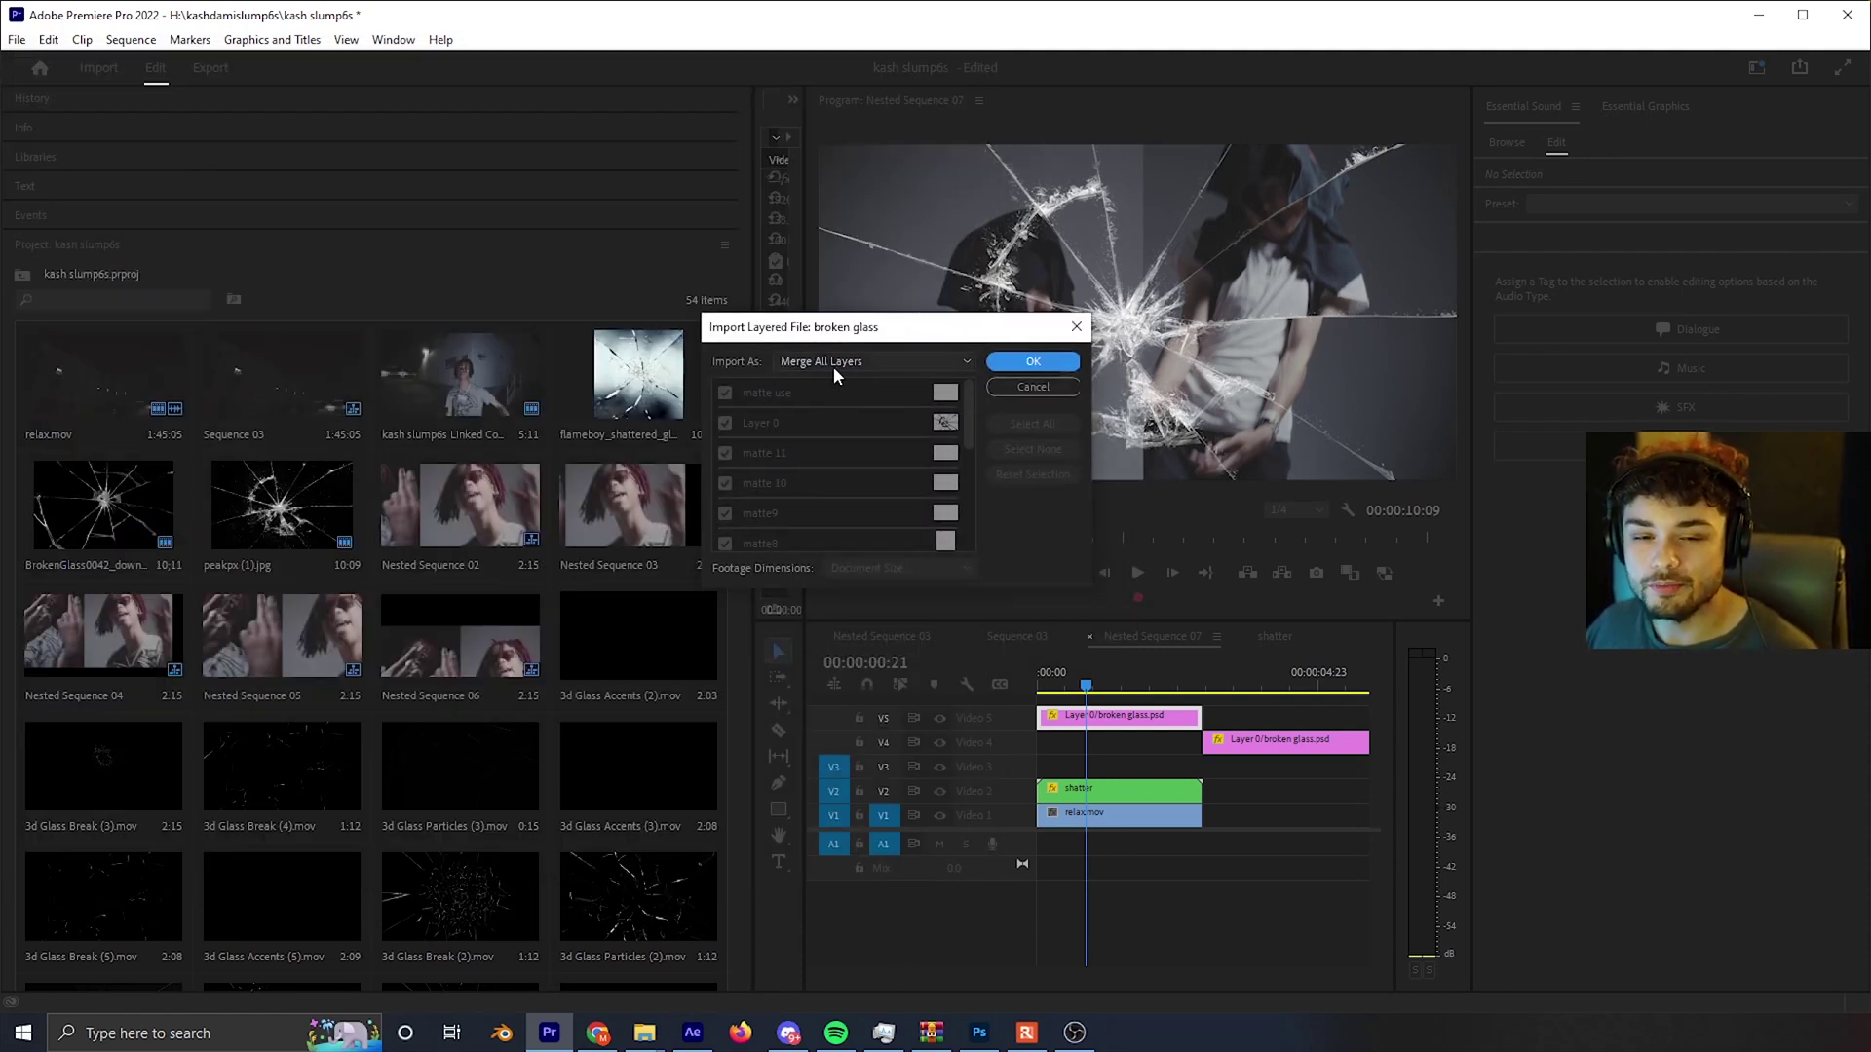
{"action": "left_click", "coordinate": [827, 364]}
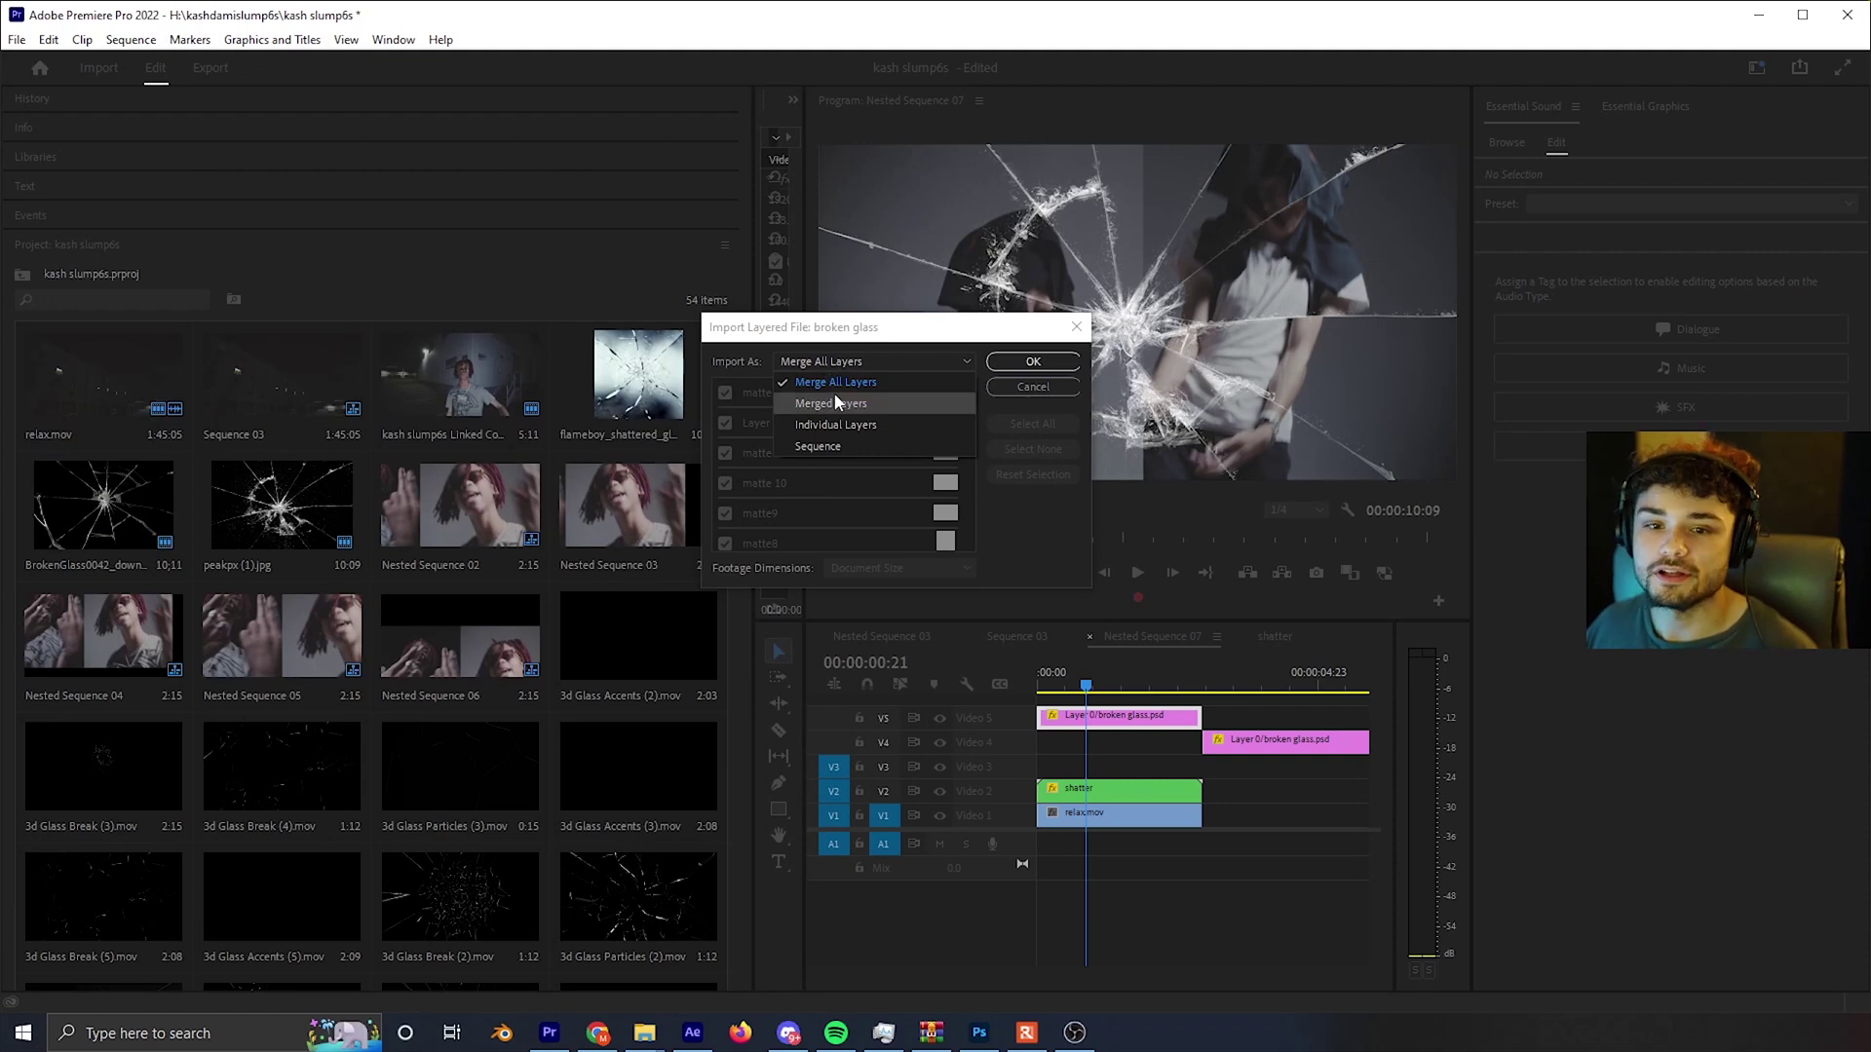
{"action": "left_click", "coordinate": [844, 426]}
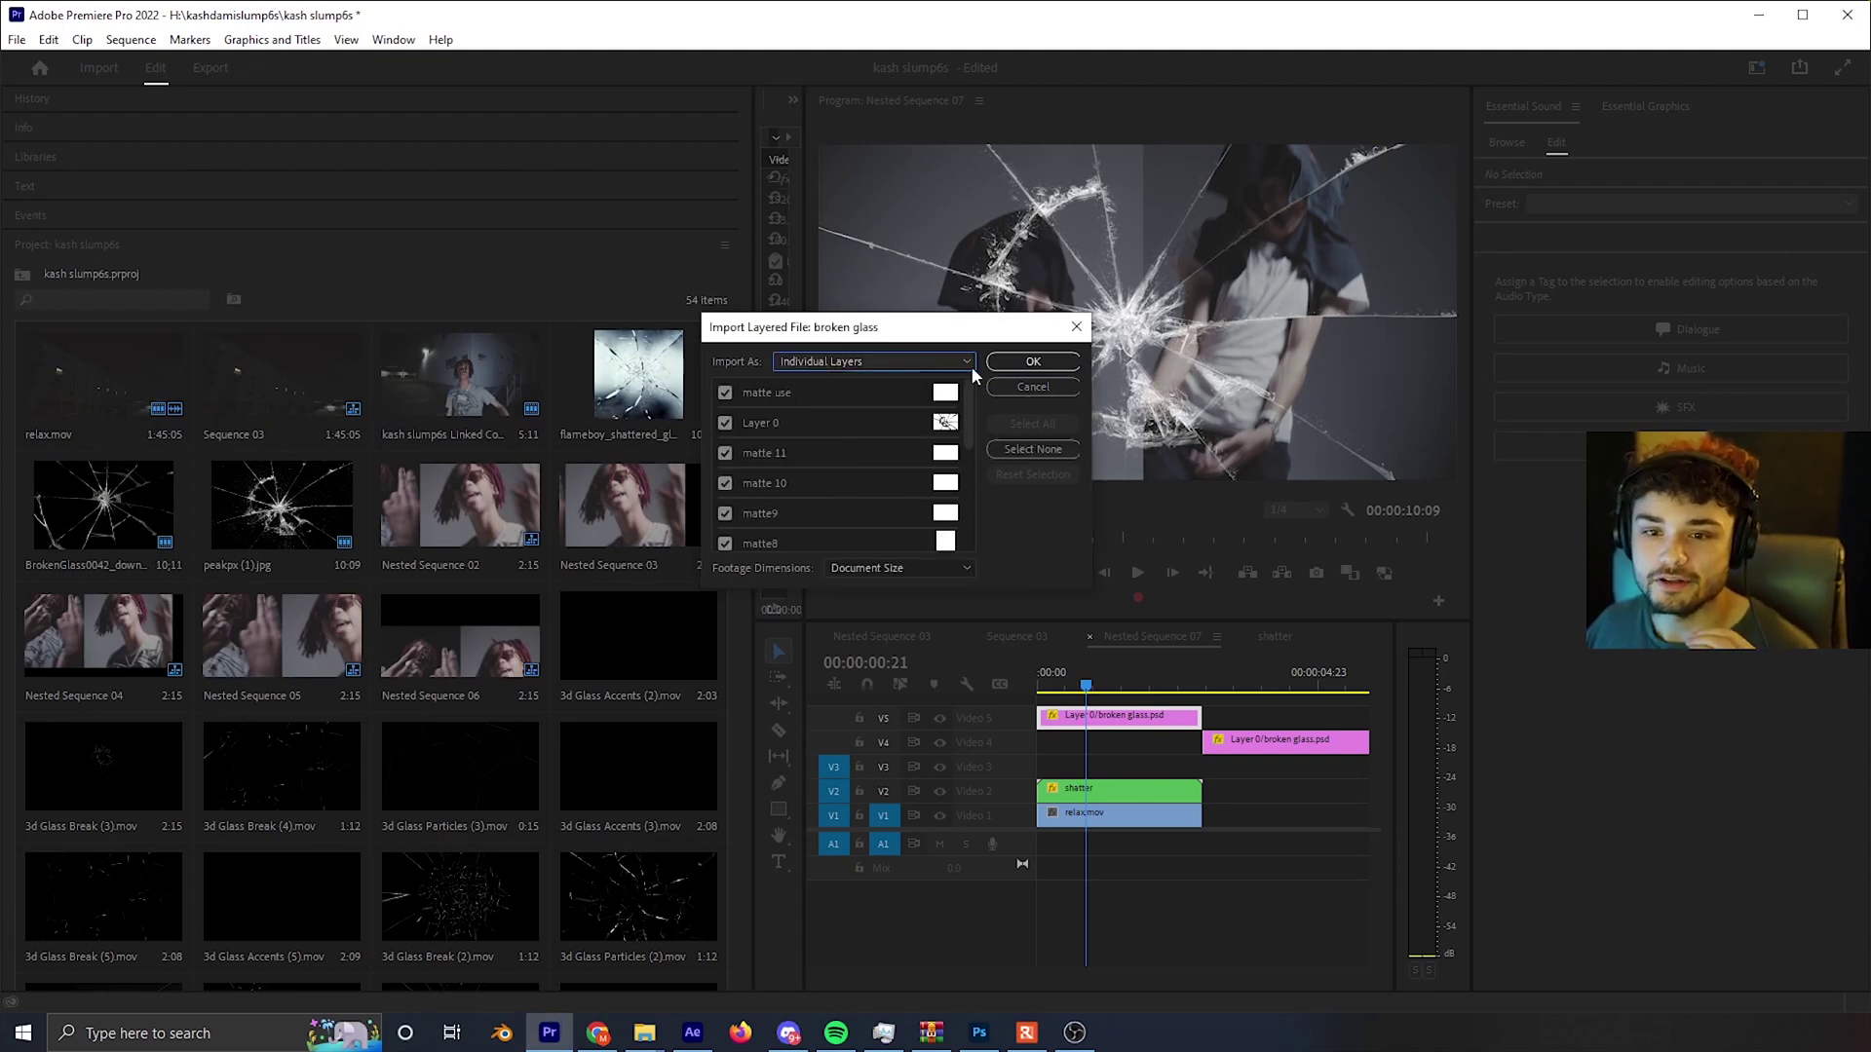
{"action": "left_click", "coordinate": [1010, 366]}
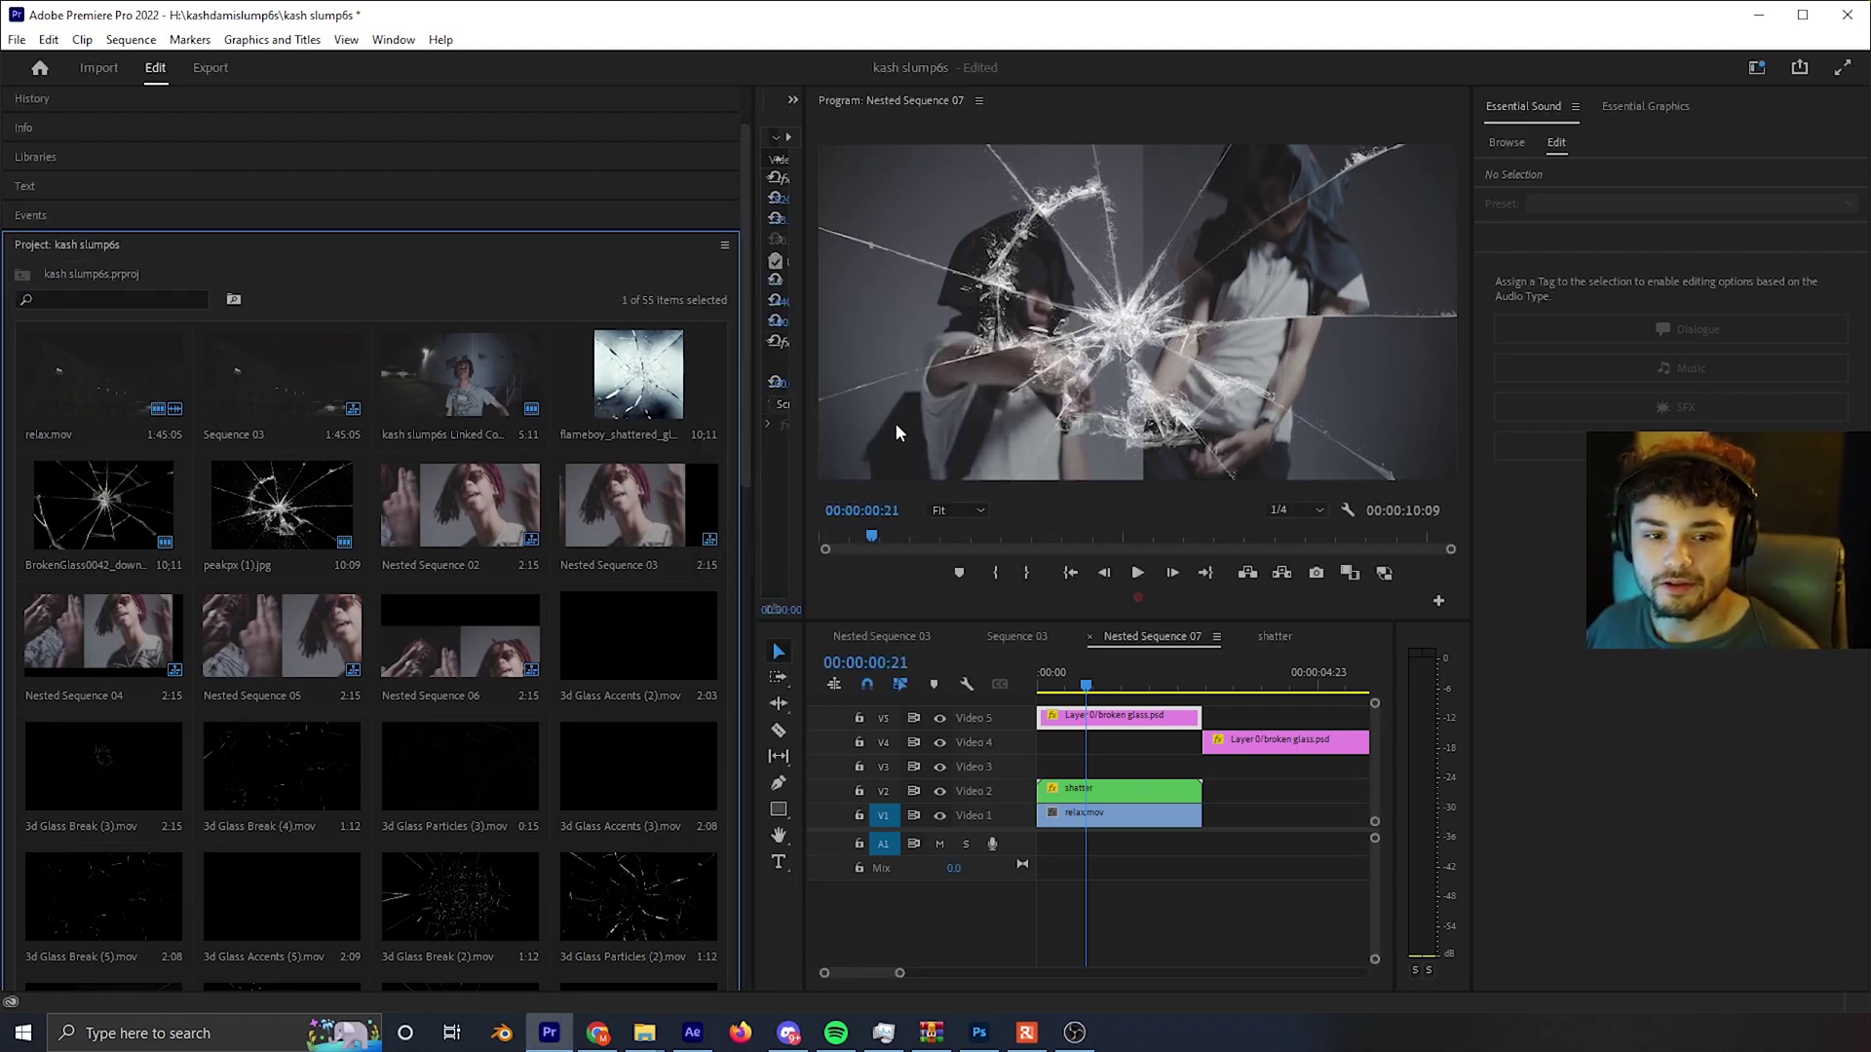
- Open the newly imported broken glass 01 bin and select the matte use/broken glass.psd clip
{"action": "scroll", "coordinate": [424, 641], "scroll_direction": "down", "scroll_amount": 10}
{"action": "left_click", "coordinate": [601, 829]}
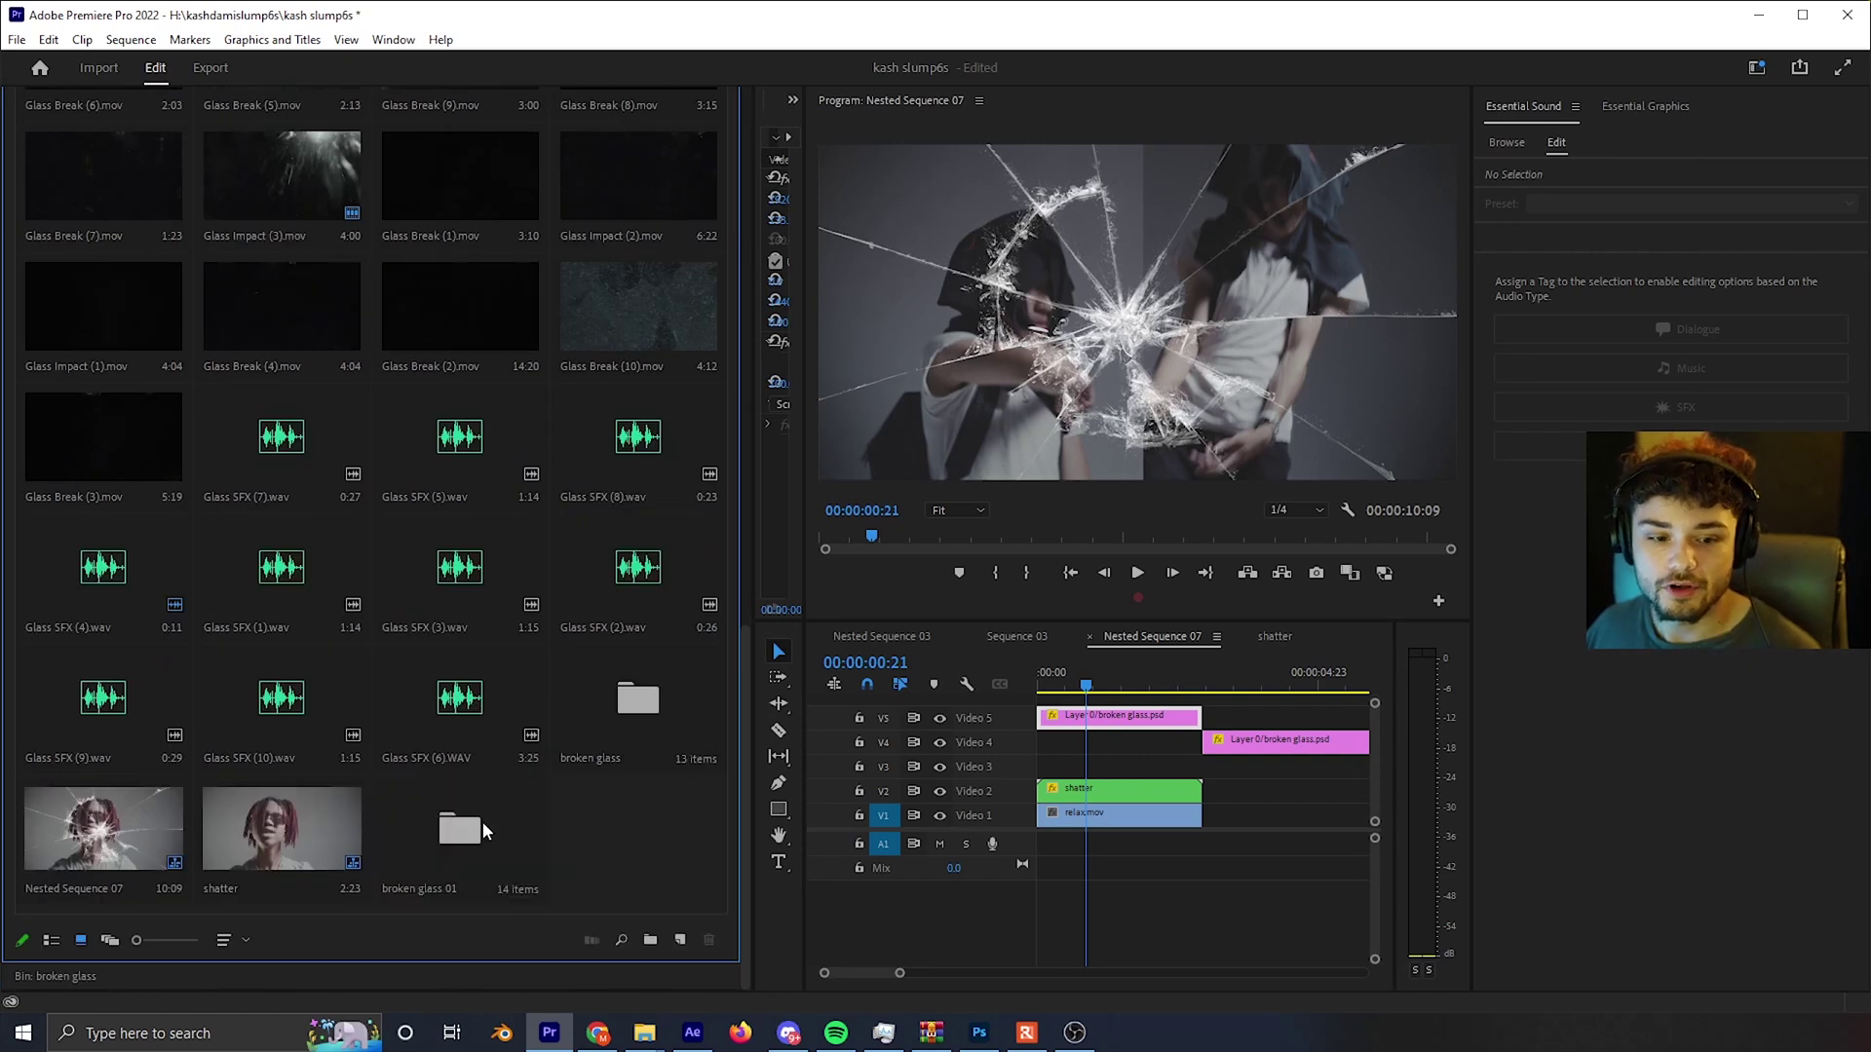
{"action": "double_click", "coordinate": [484, 846]}
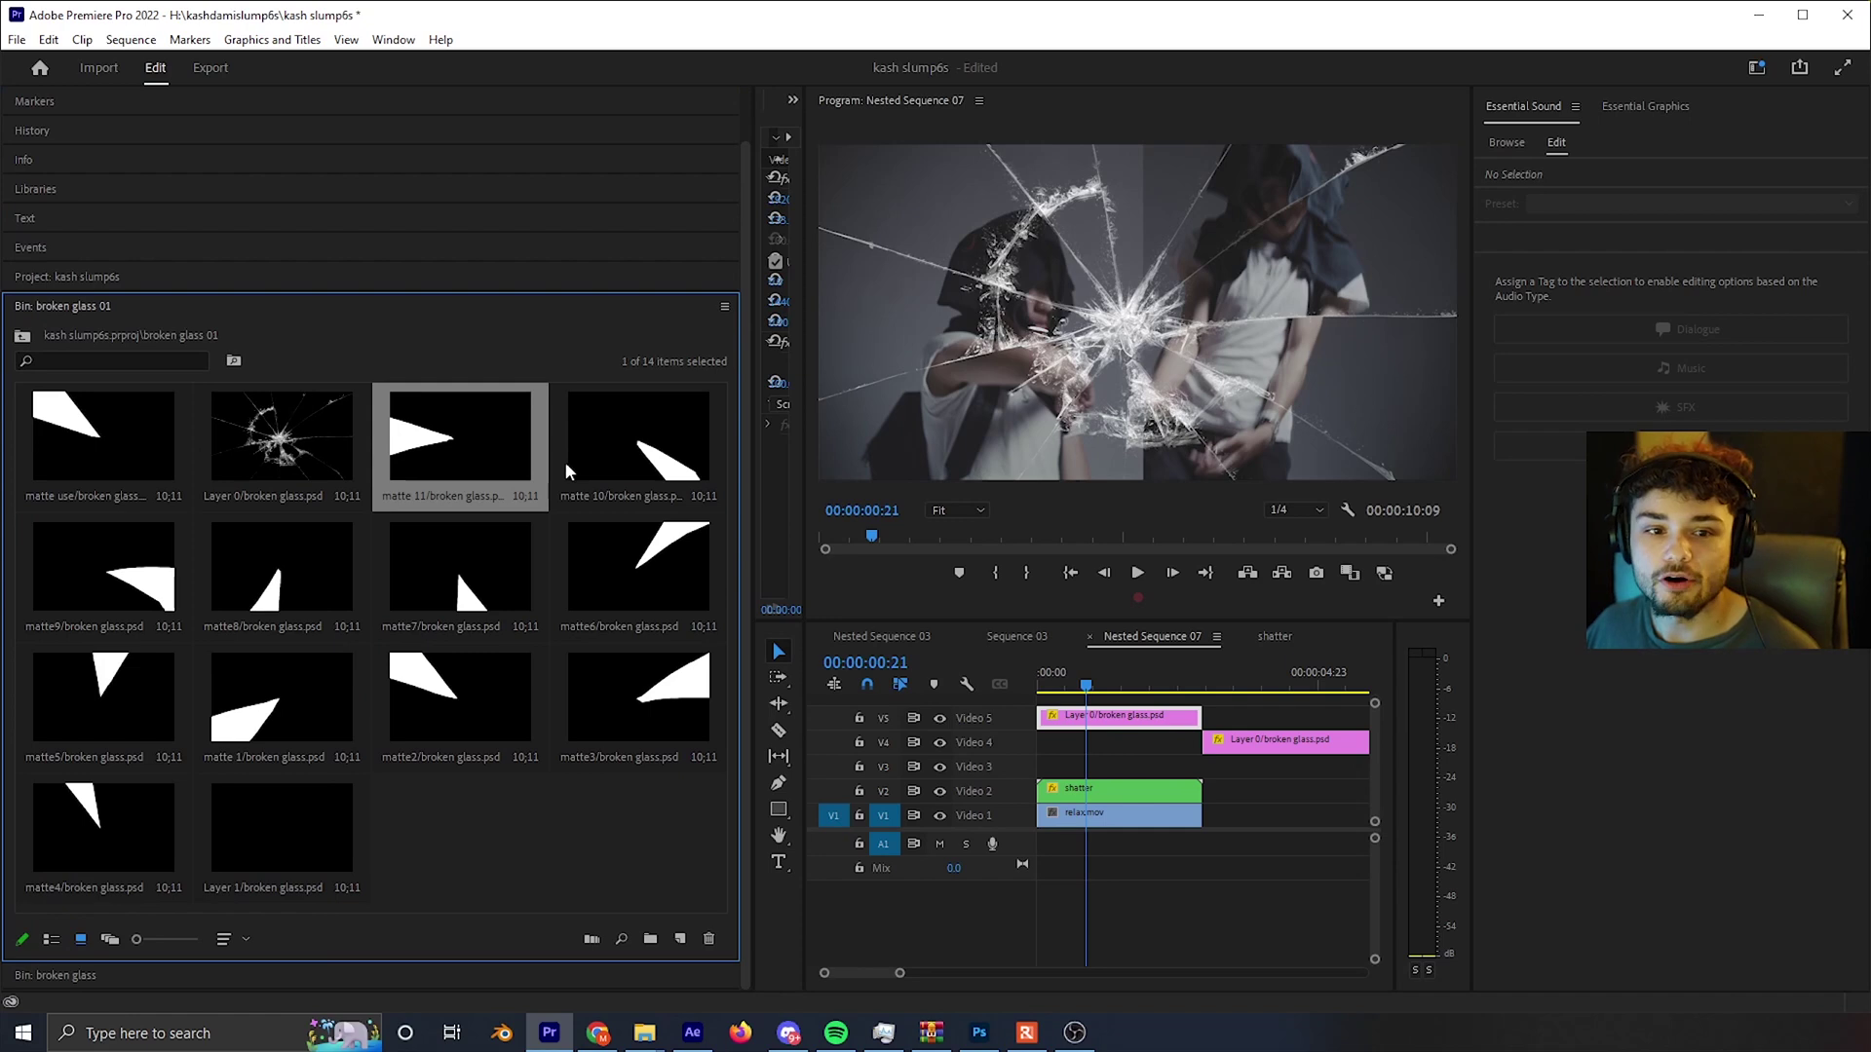
{"action": "left_click", "coordinate": [629, 695]}
{"action": "left_click", "coordinate": [289, 473]}
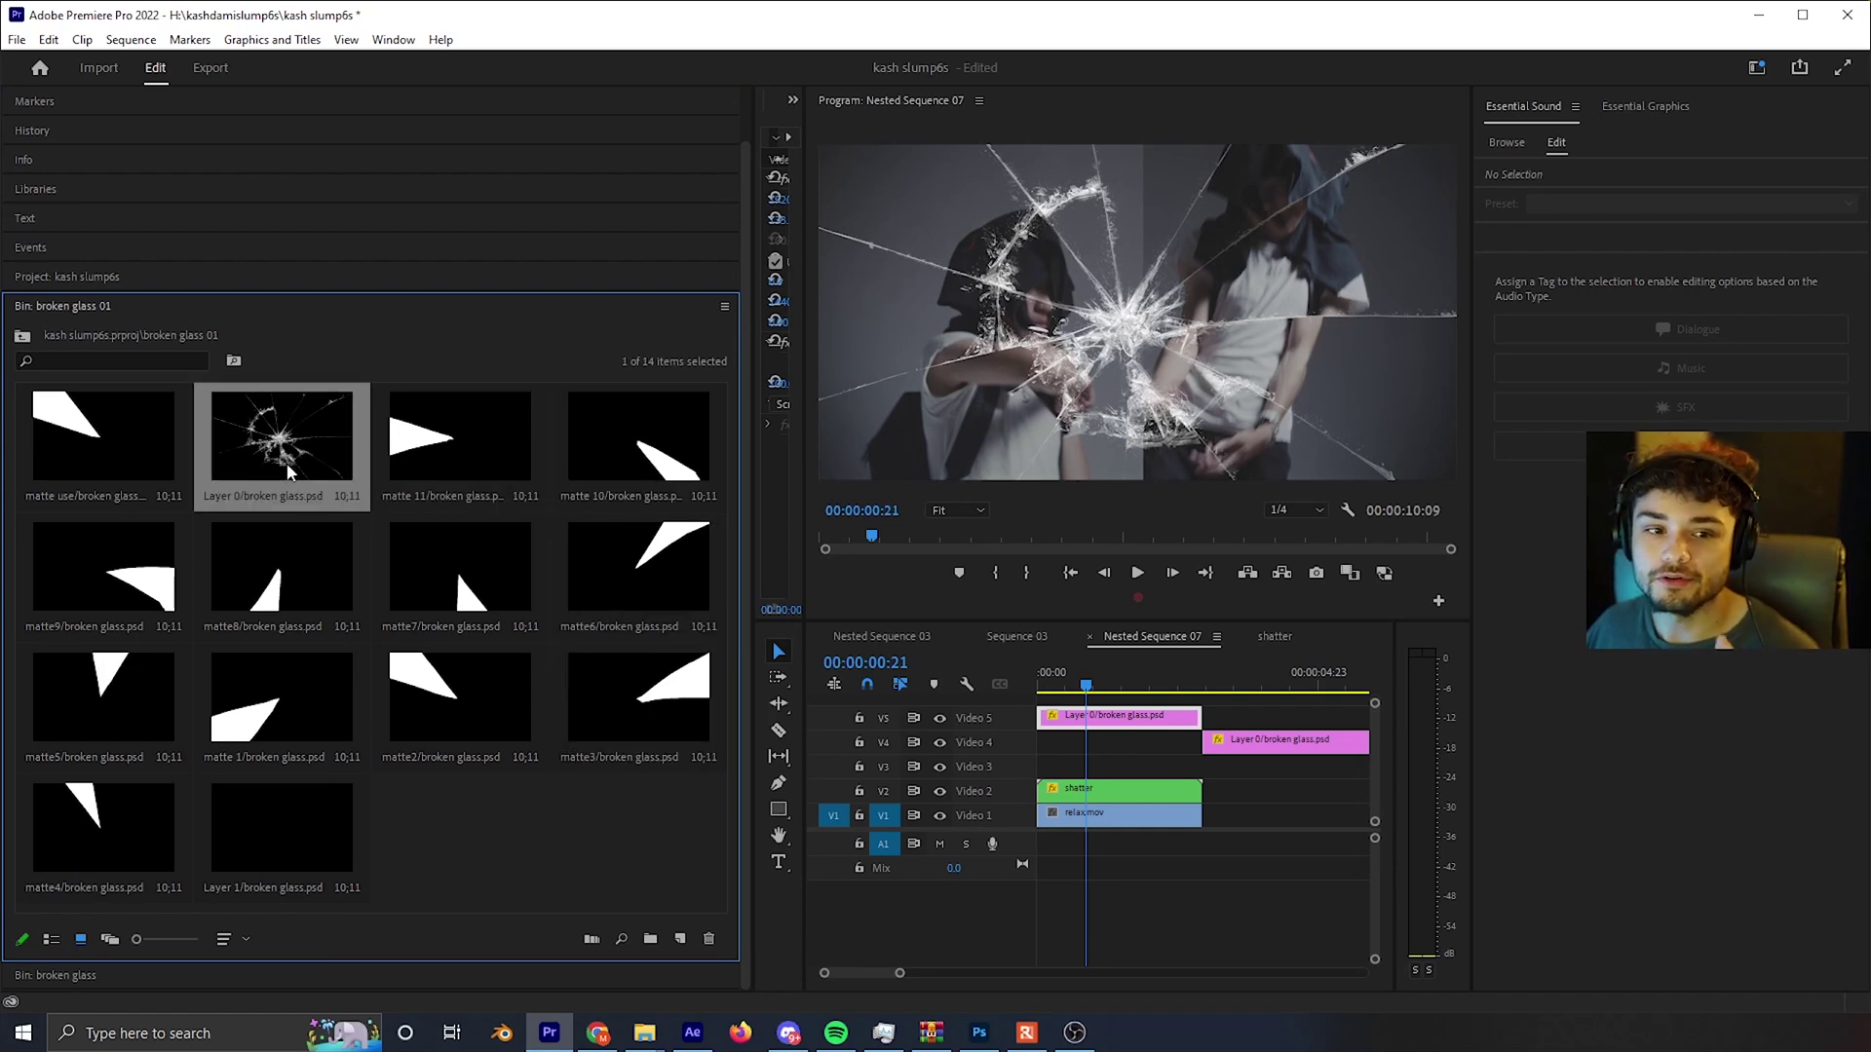
{"action": "left_click", "coordinate": [50, 824]}
{"action": "left_click", "coordinate": [58, 702]}
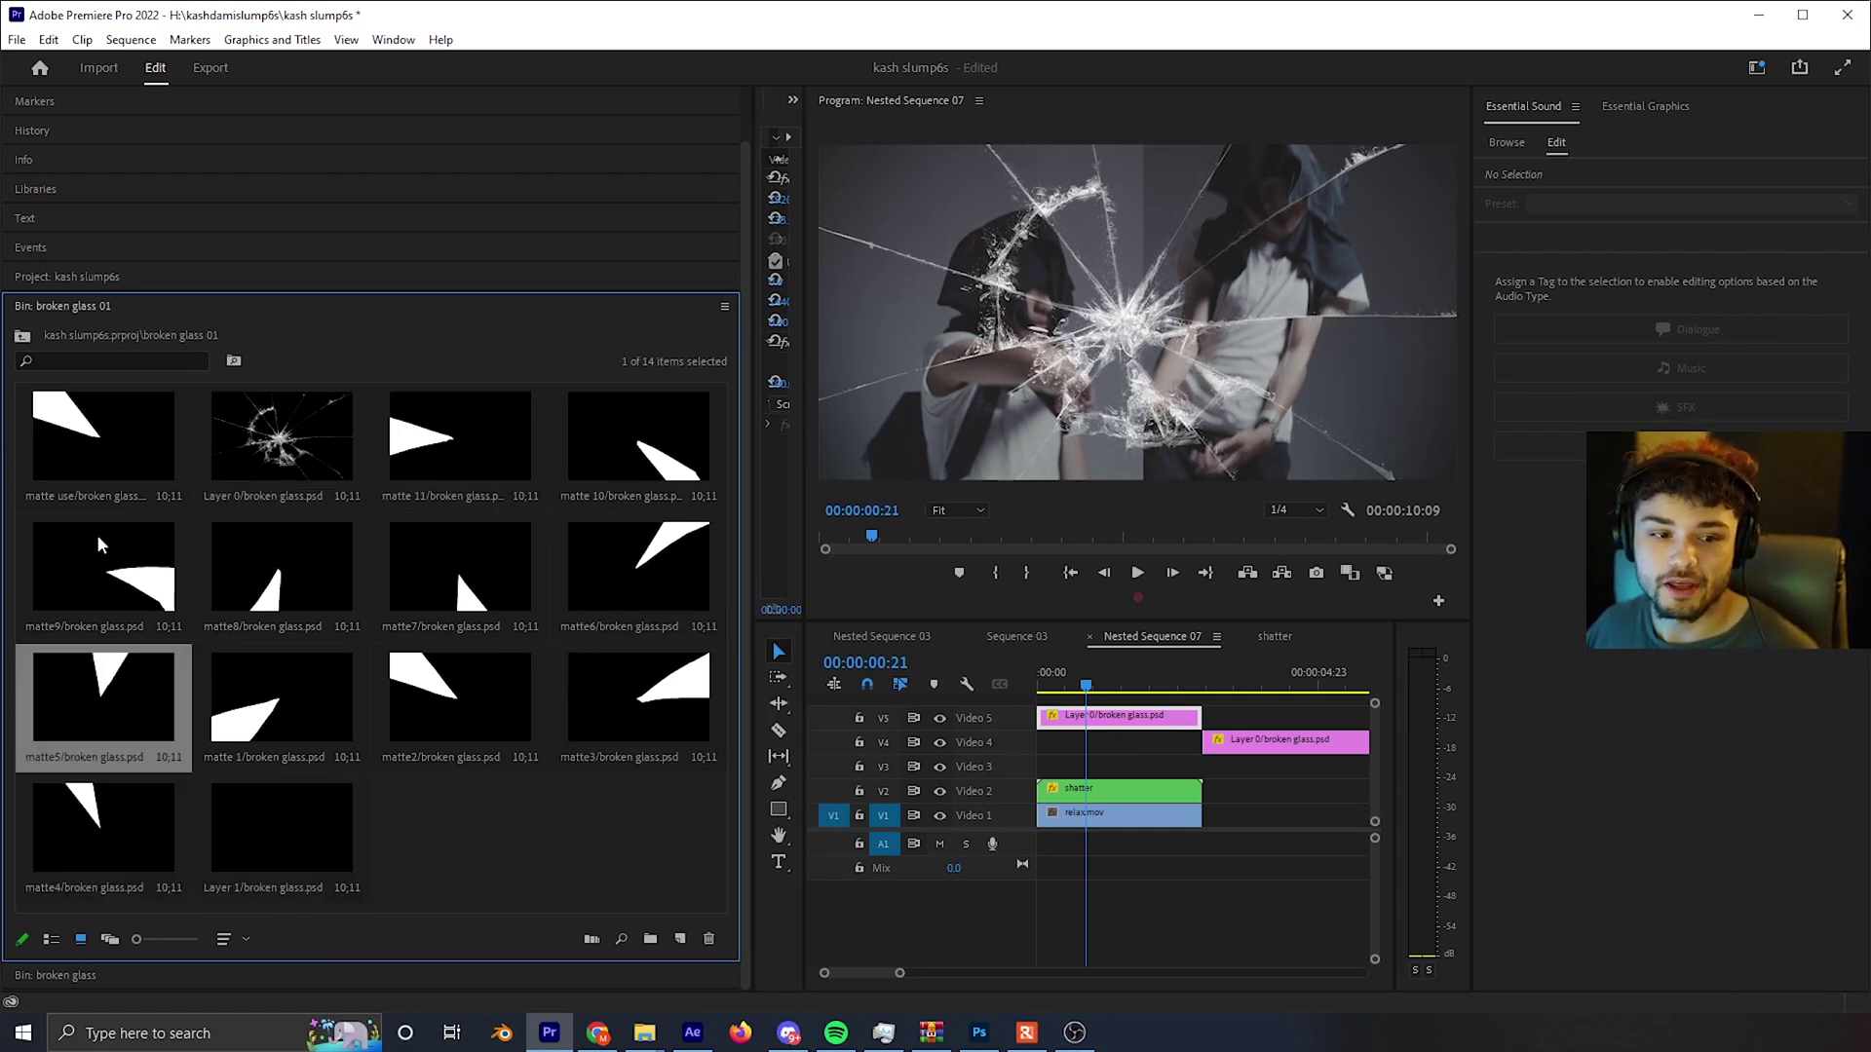
{"action": "left_click", "coordinate": [68, 439]}
- Return the playhead to the sequence start, move the shatter clip up to Video 4, and save the project
{"action": "left_click", "coordinate": [1111, 792]}
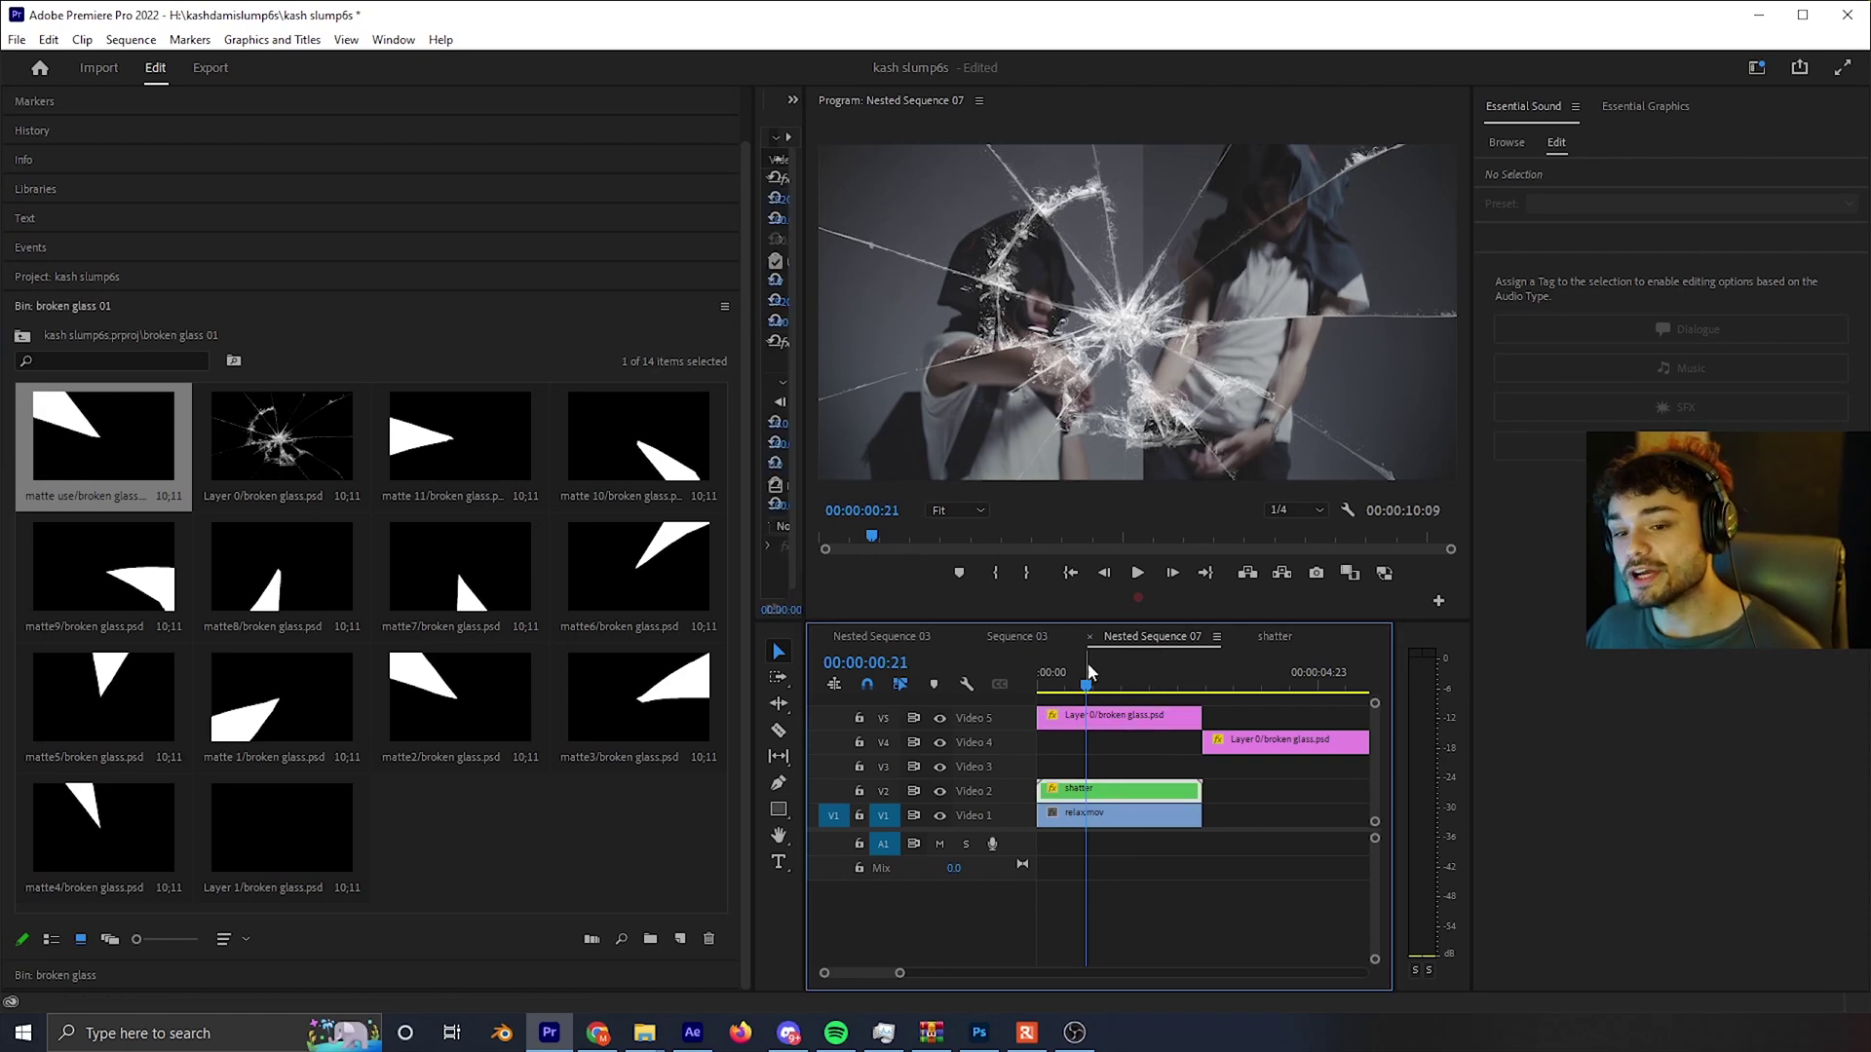
{"action": "left_click_drag", "start_coordinate": [1088, 685], "coordinate": [1023, 685]}
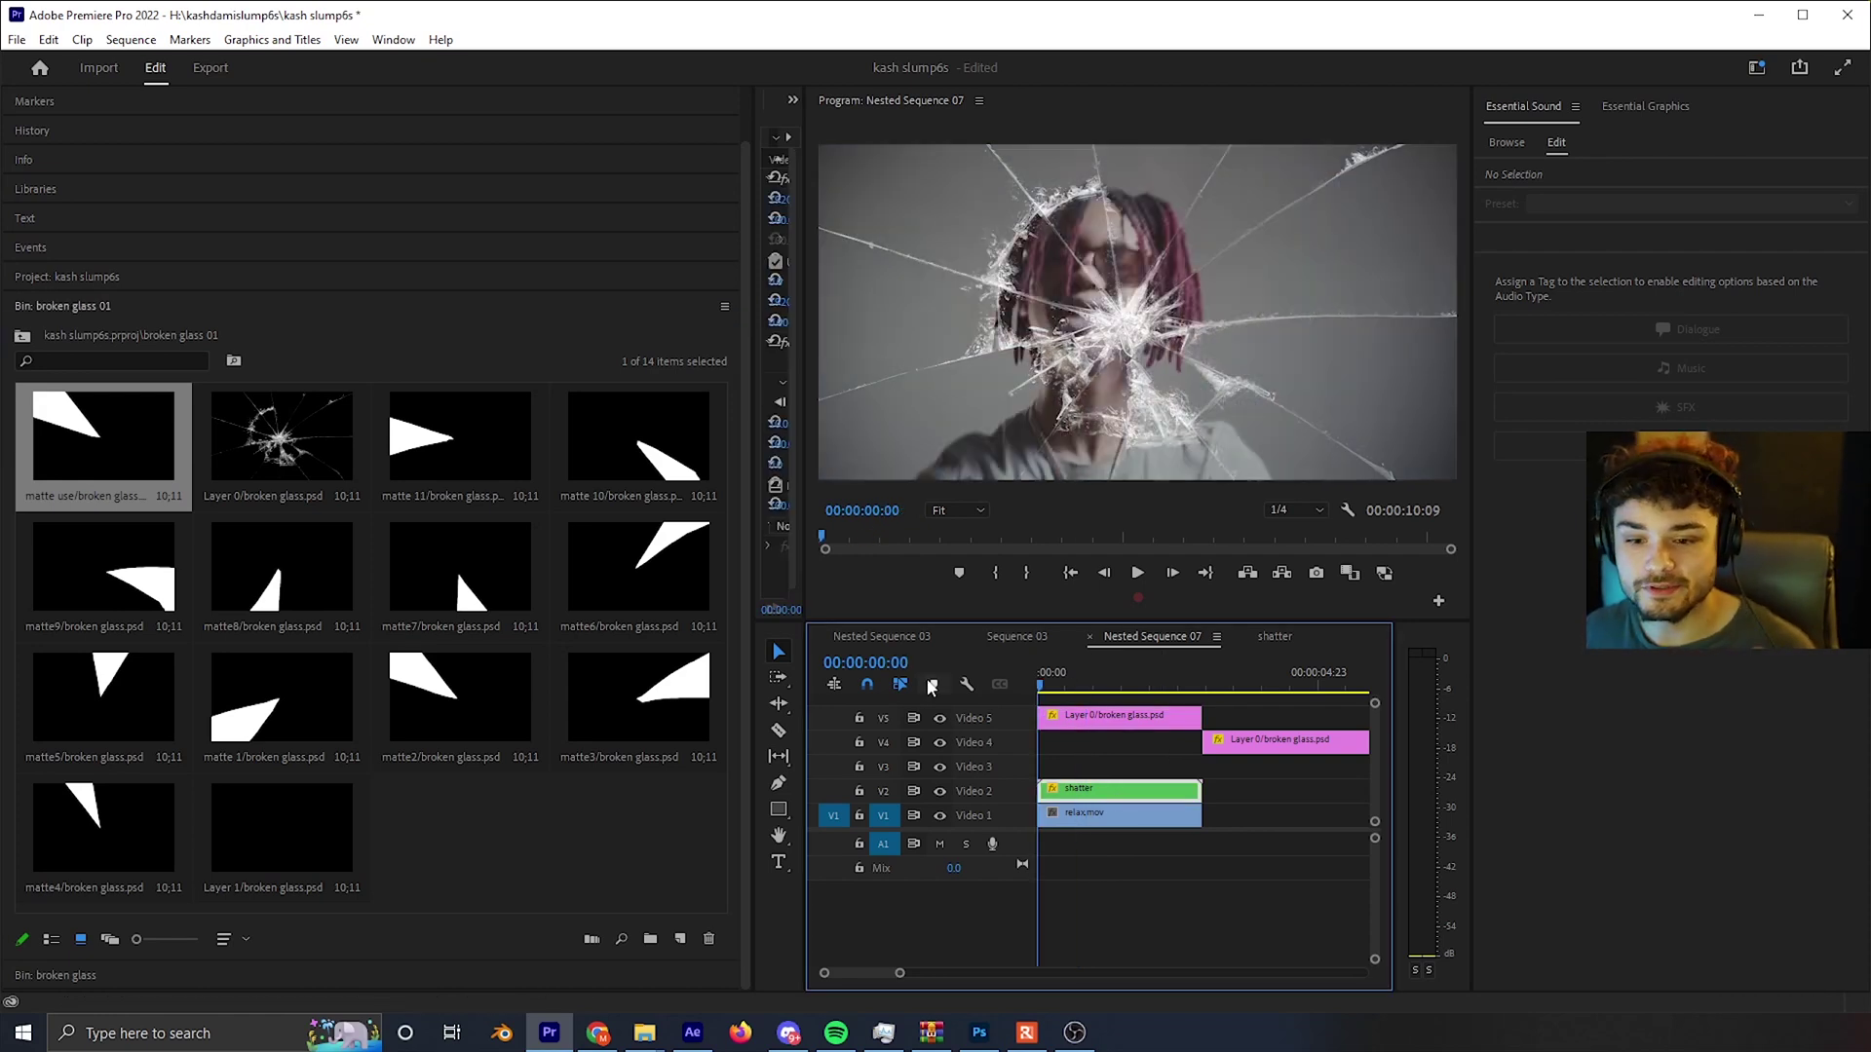
{"action": "left_click", "coordinate": [1103, 791]}
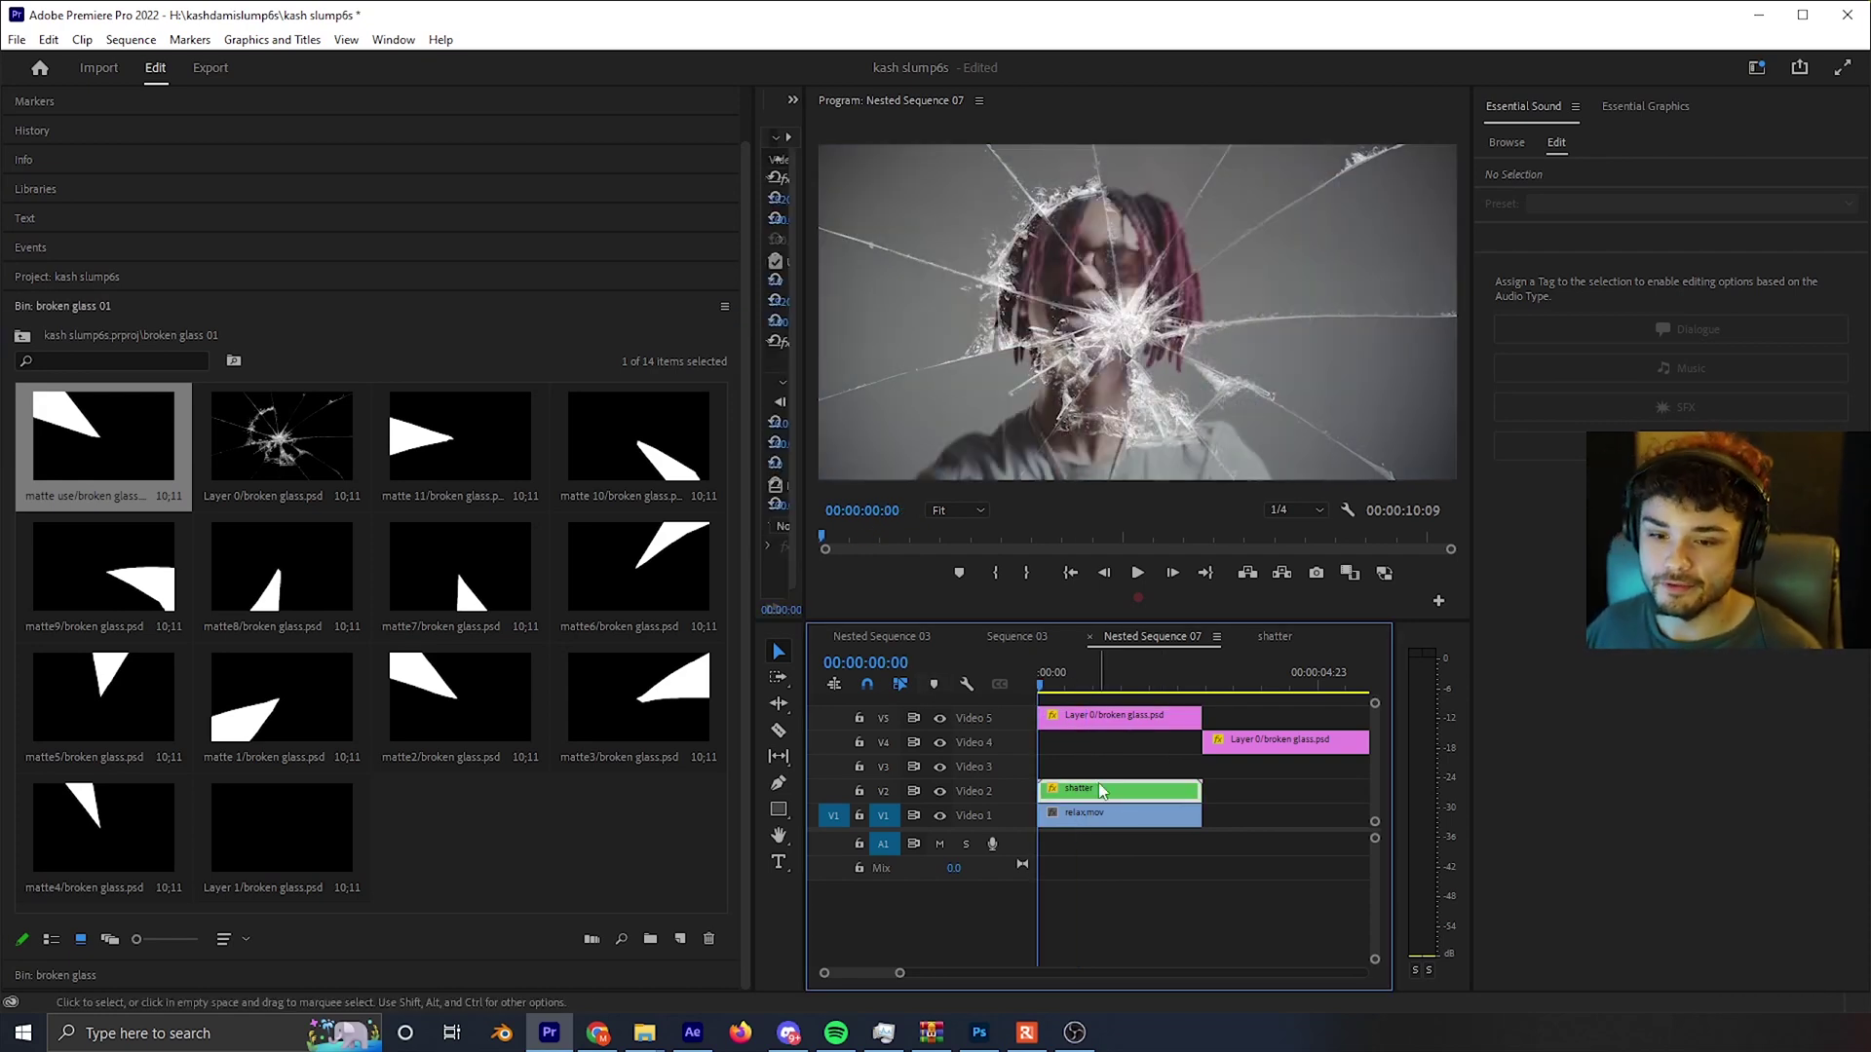
{"action": "left_click_drag", "start_coordinate": [1099, 799], "coordinate": [1100, 745]}
{"action": "key", "text": "ctrl+s"}
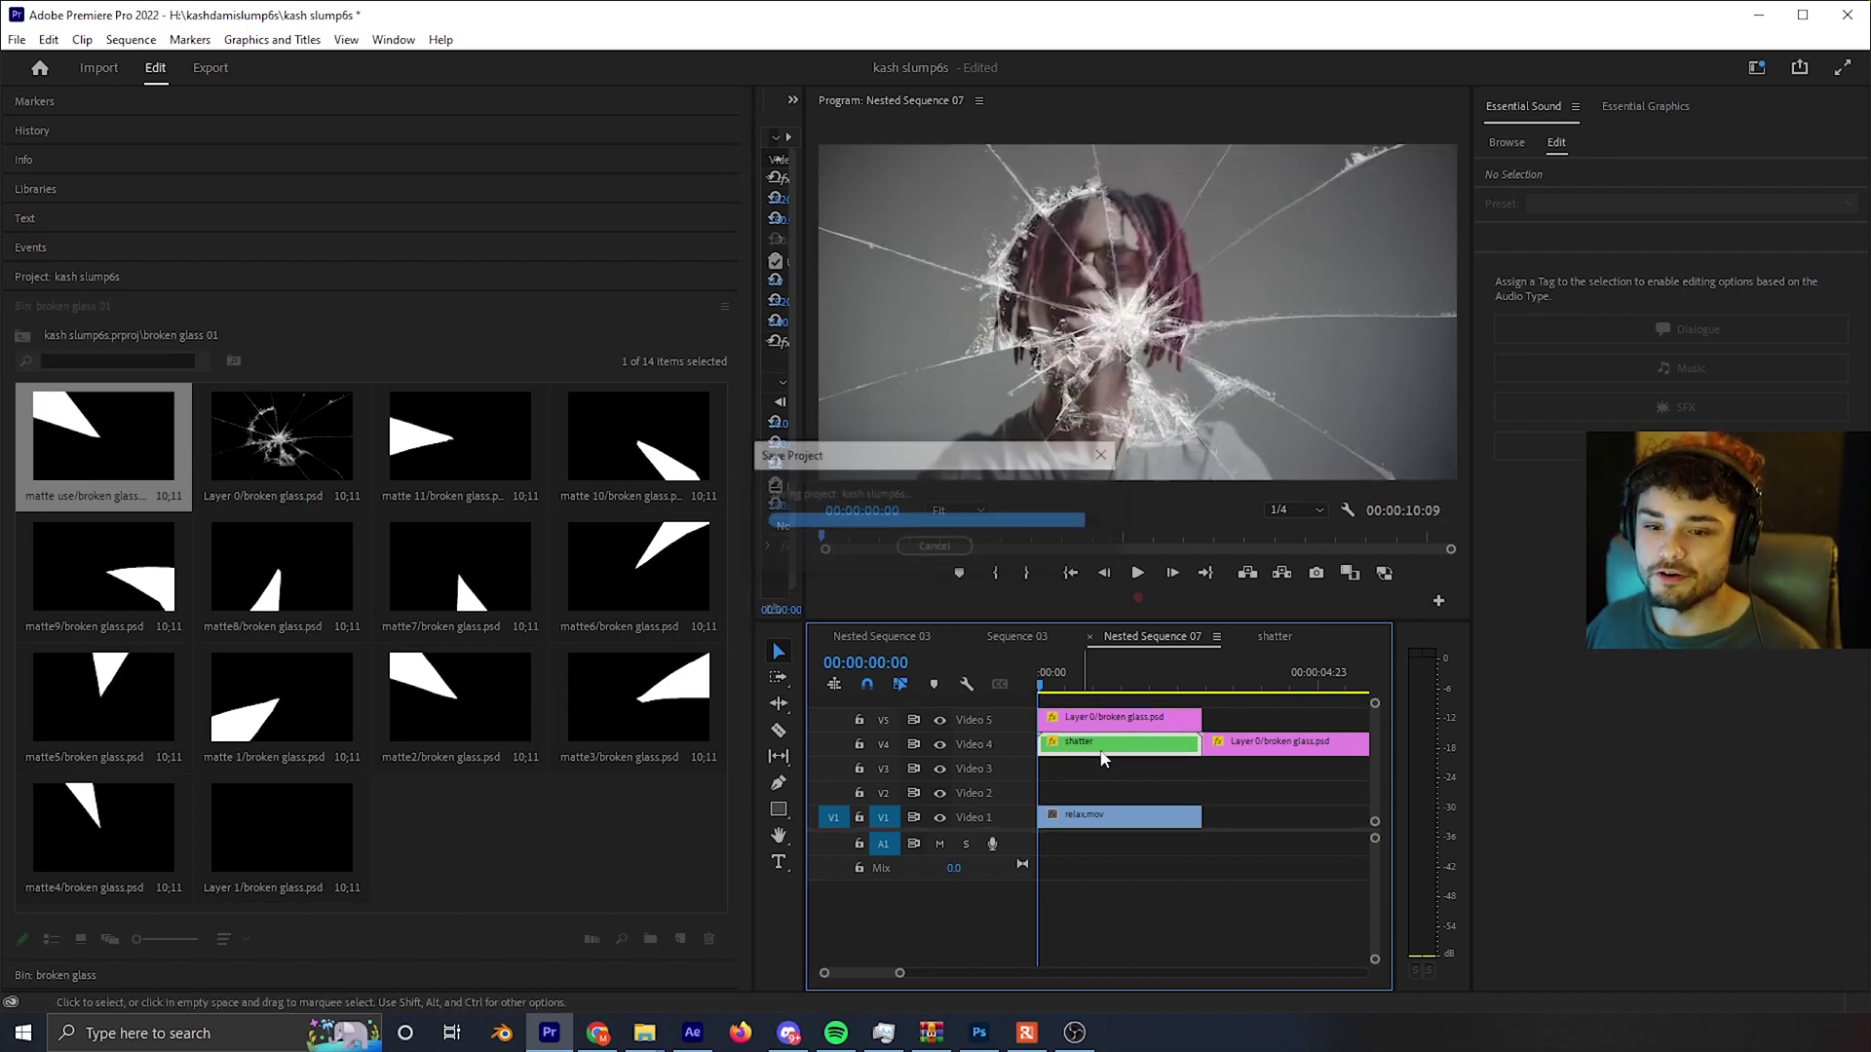
- Move the shatter clip and the Layer 0/broken glass.psd clip above it up one track, to Video 5 and Video 6
{"action": "left_click", "coordinate": [1094, 716]}
{"action": "left_click", "coordinate": [1103, 744], "text": "shift"}
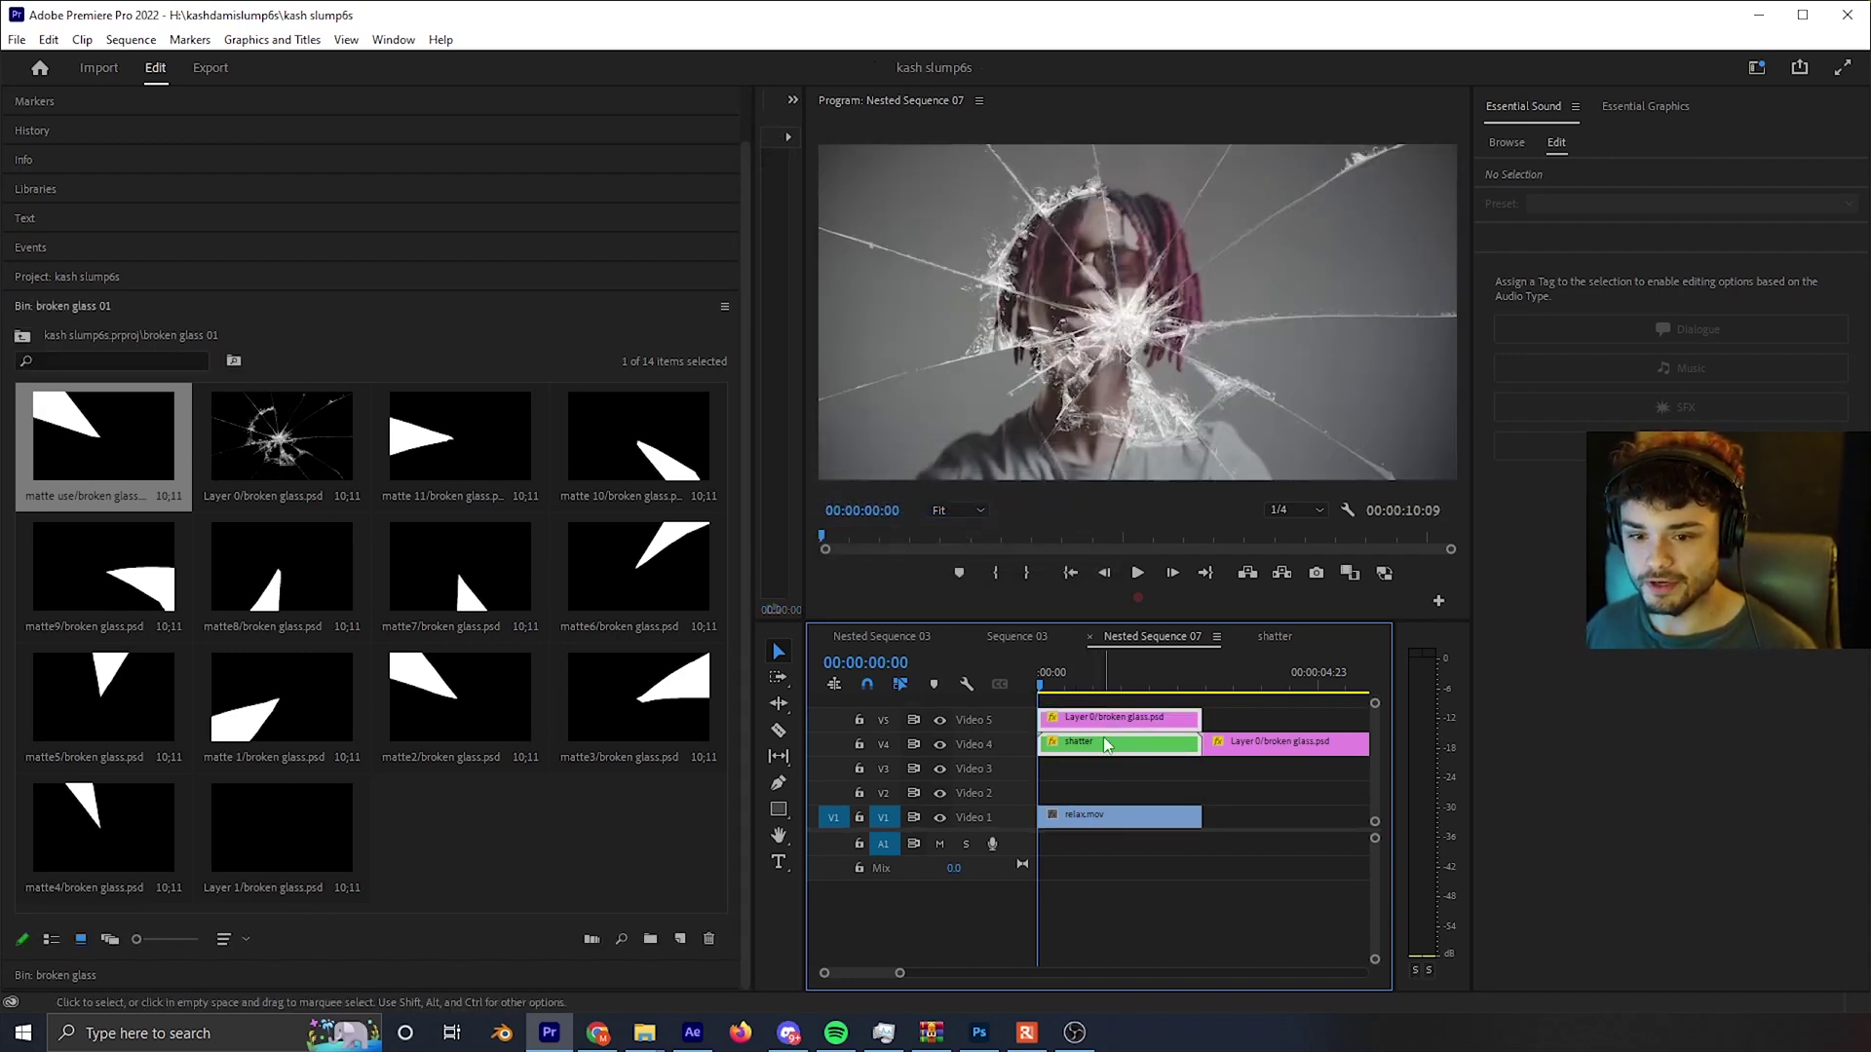
{"action": "left_click_drag", "start_coordinate": [1105, 744], "coordinate": [1108, 719]}
{"action": "scroll", "coordinate": [1092, 809], "scroll_direction": "down", "scroll_amount": 1}
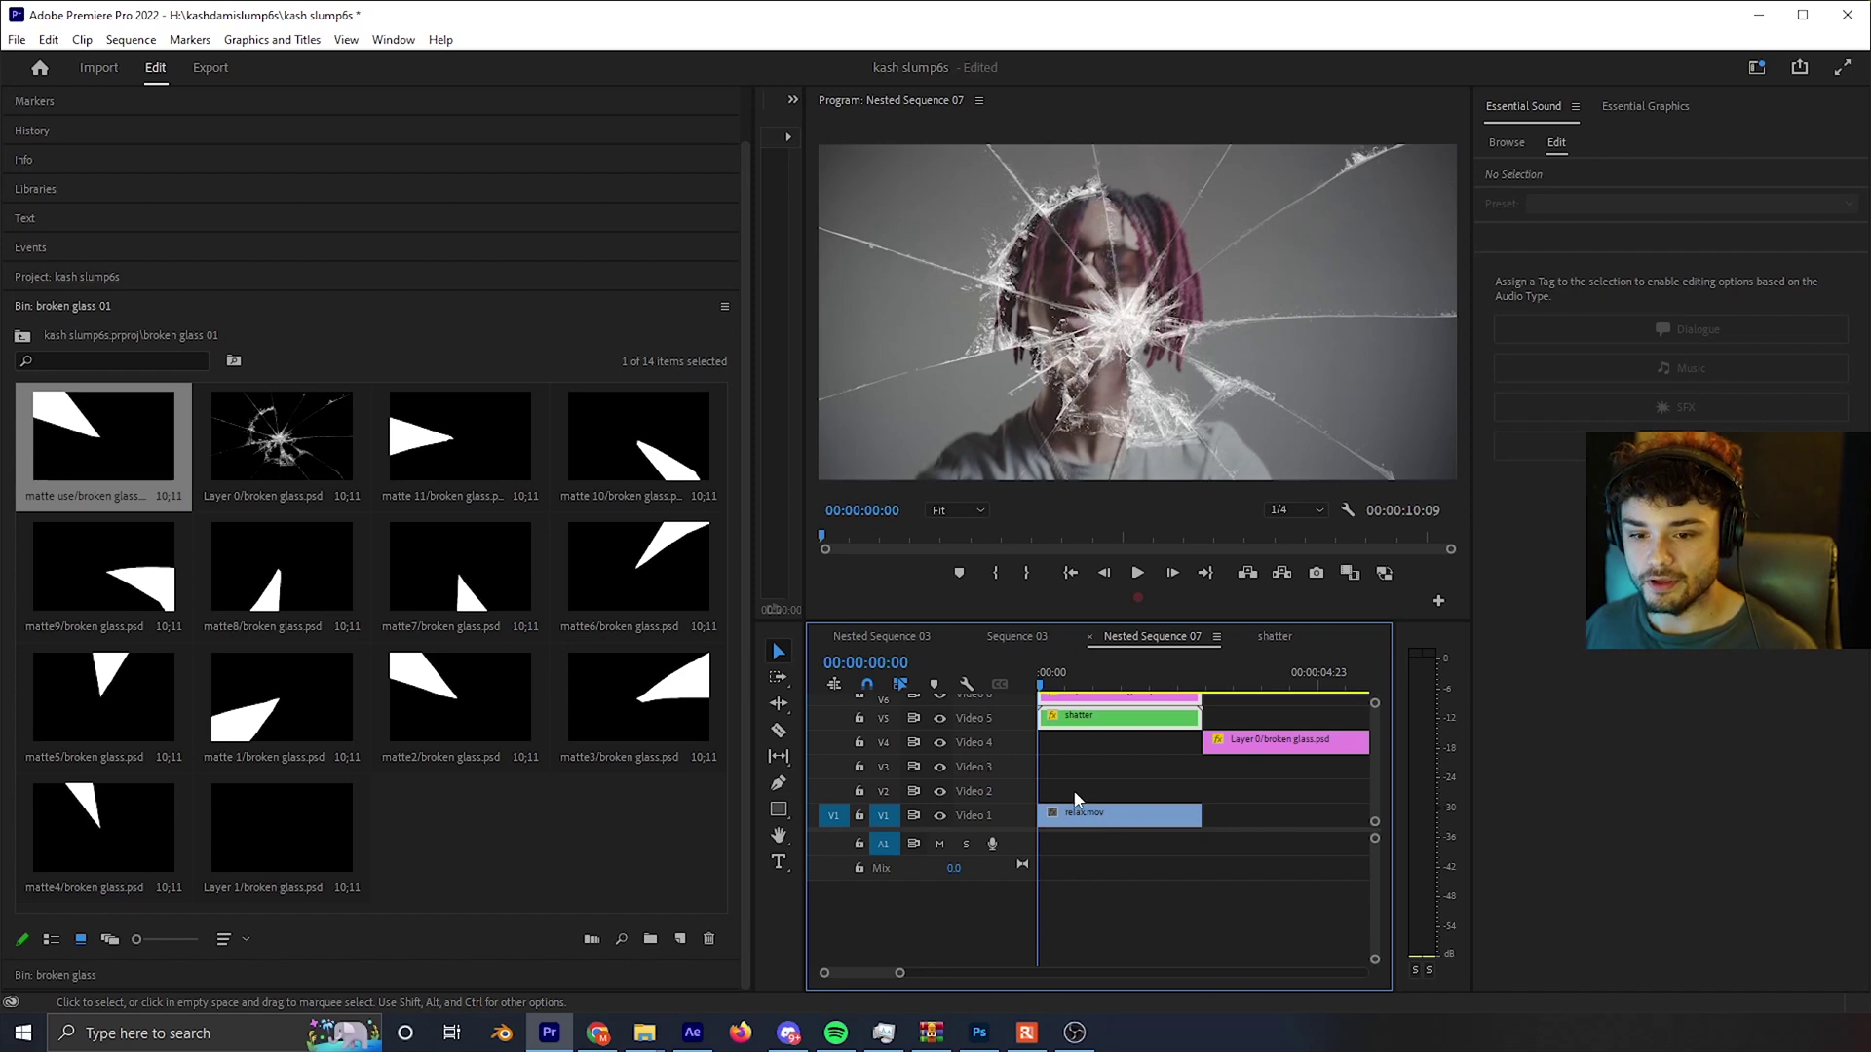
- Duplicate the relax.mov clip from Video 1 onto Video 3 and place the playhead at 00:00:00:09
{"action": "left_click", "coordinate": [1082, 820]}
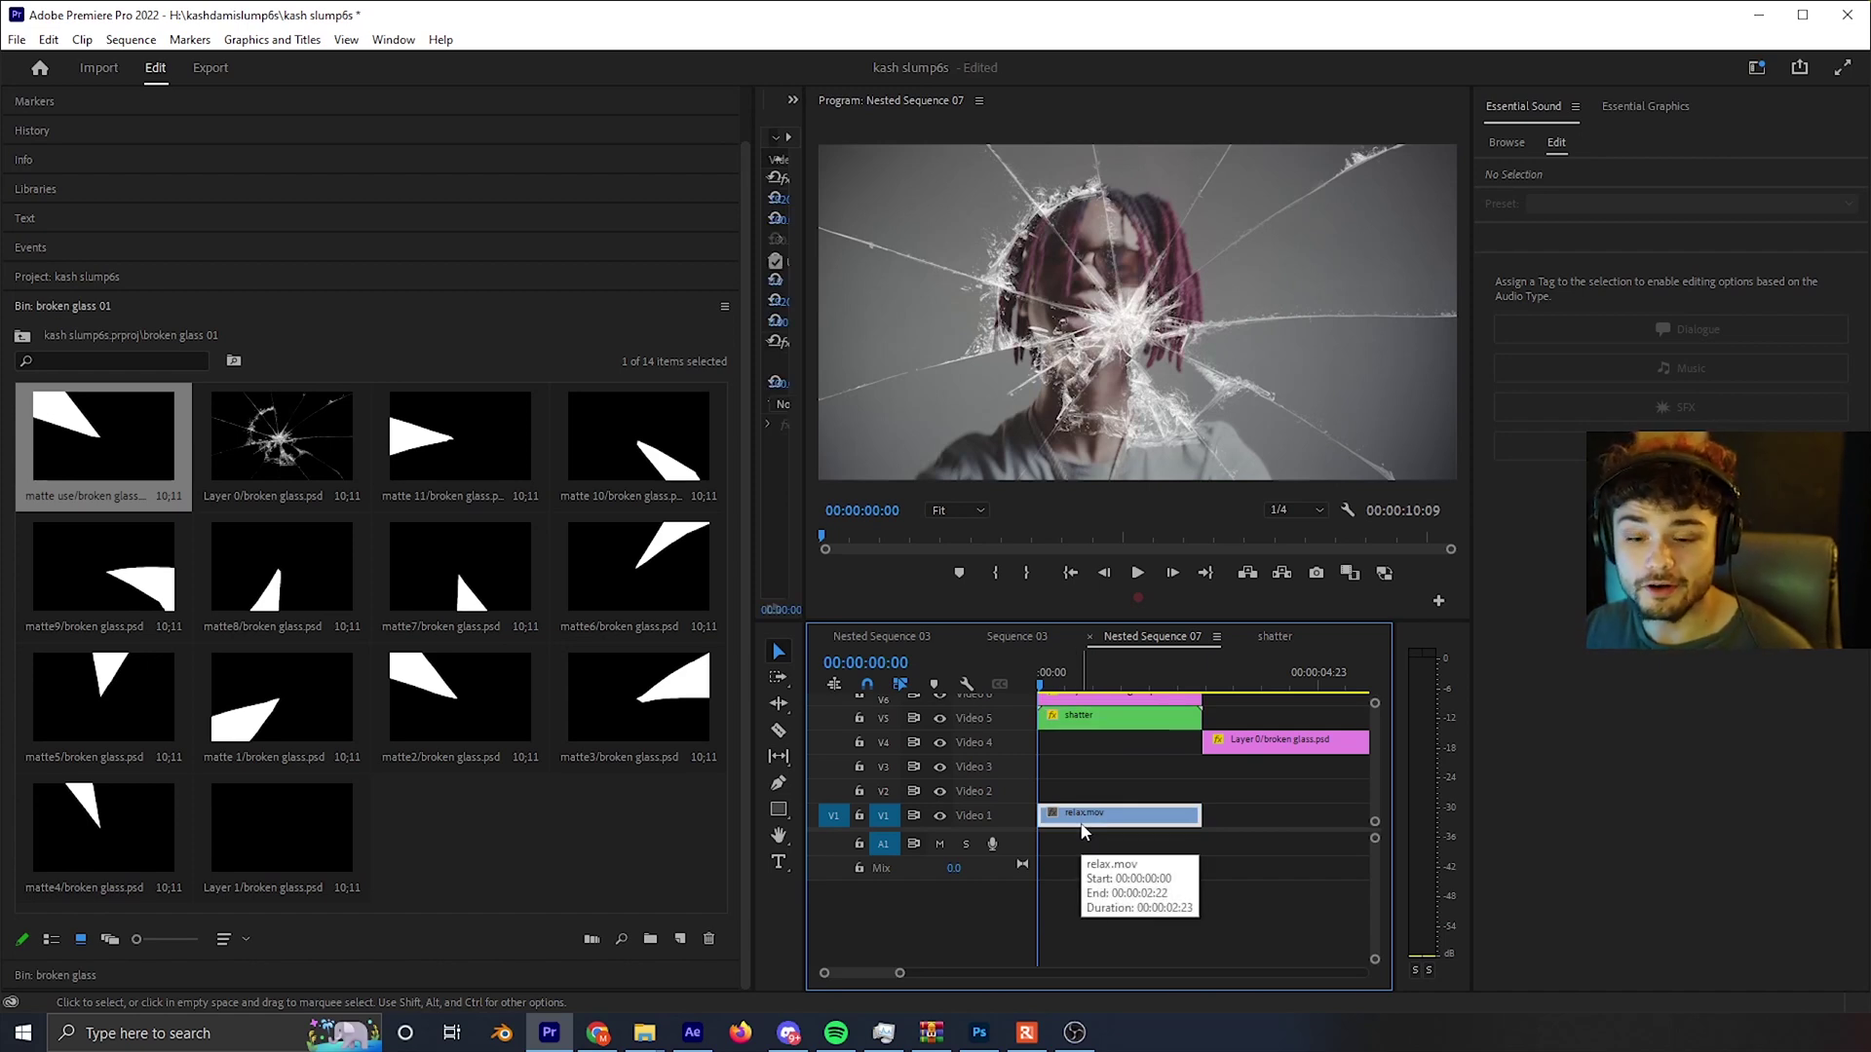
{"action": "left_click", "coordinate": [1074, 1031]}
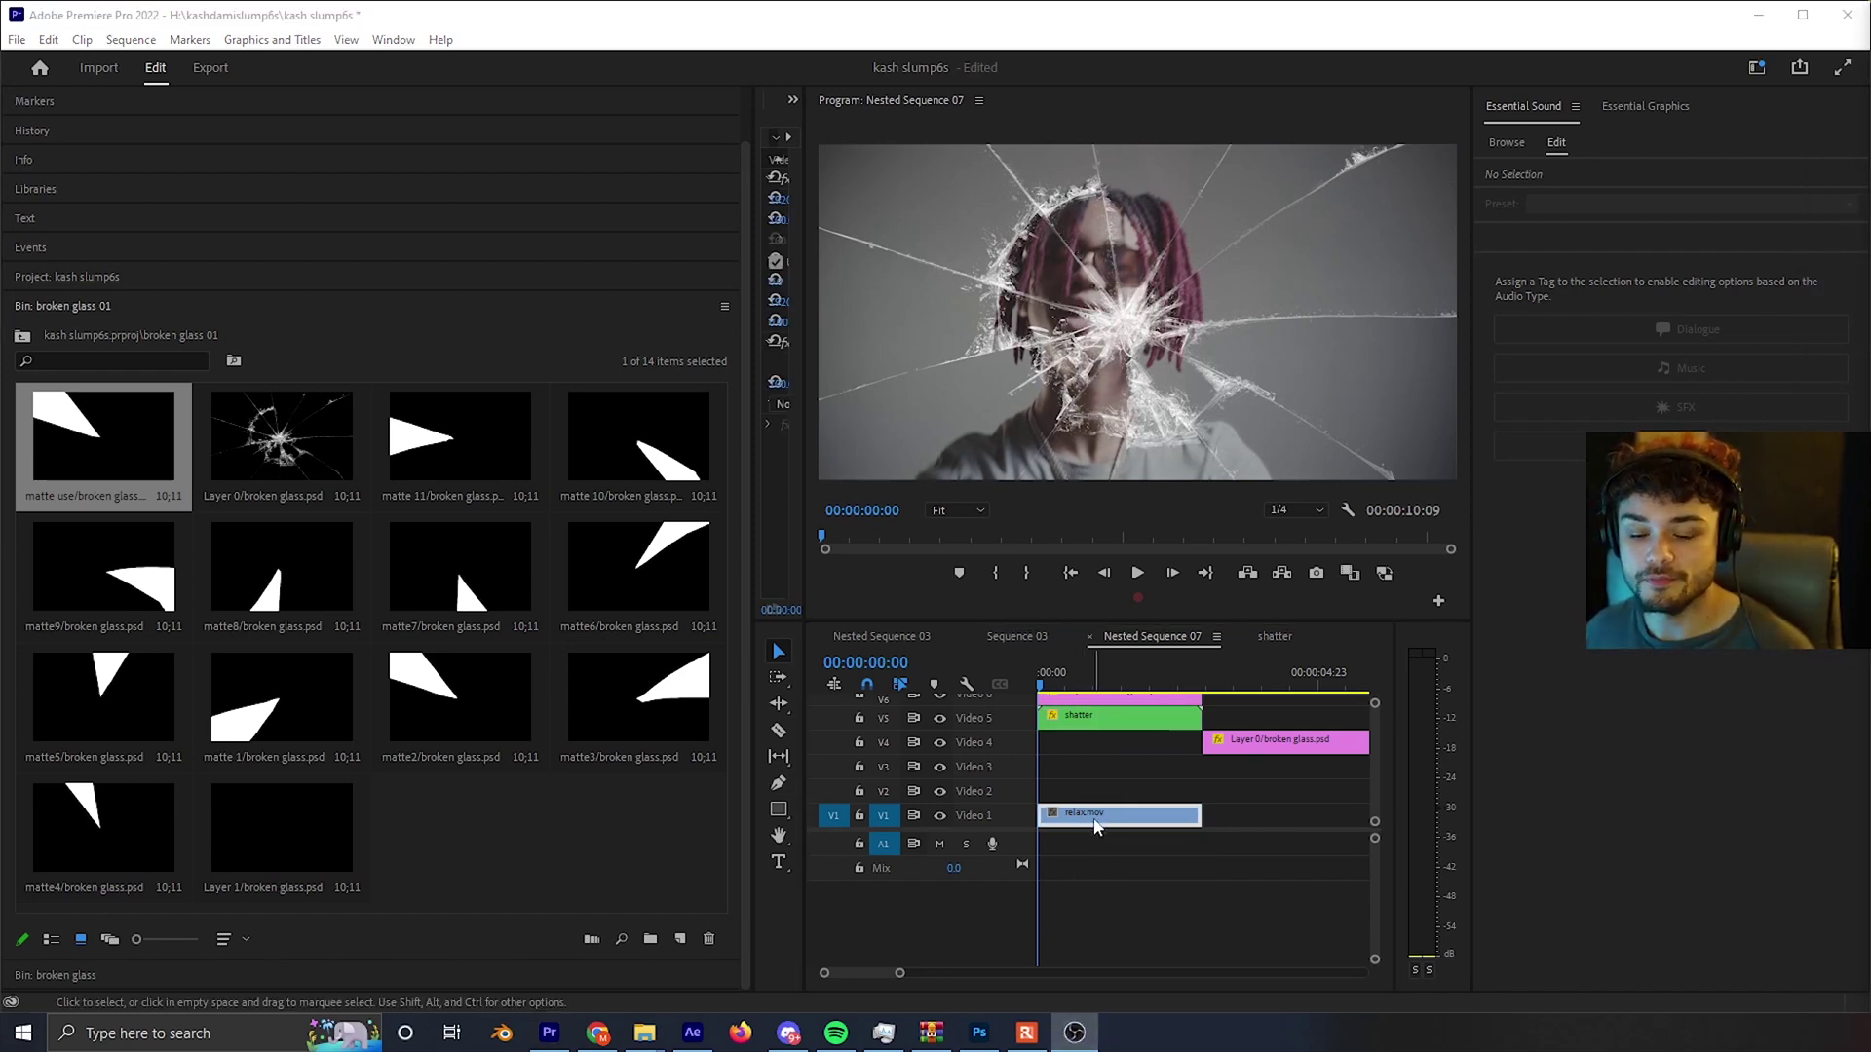
{"action": "left_click_drag", "start_coordinate": [1097, 826], "coordinate": [1082, 775]}
{"action": "left_click", "coordinate": [1058, 672]}
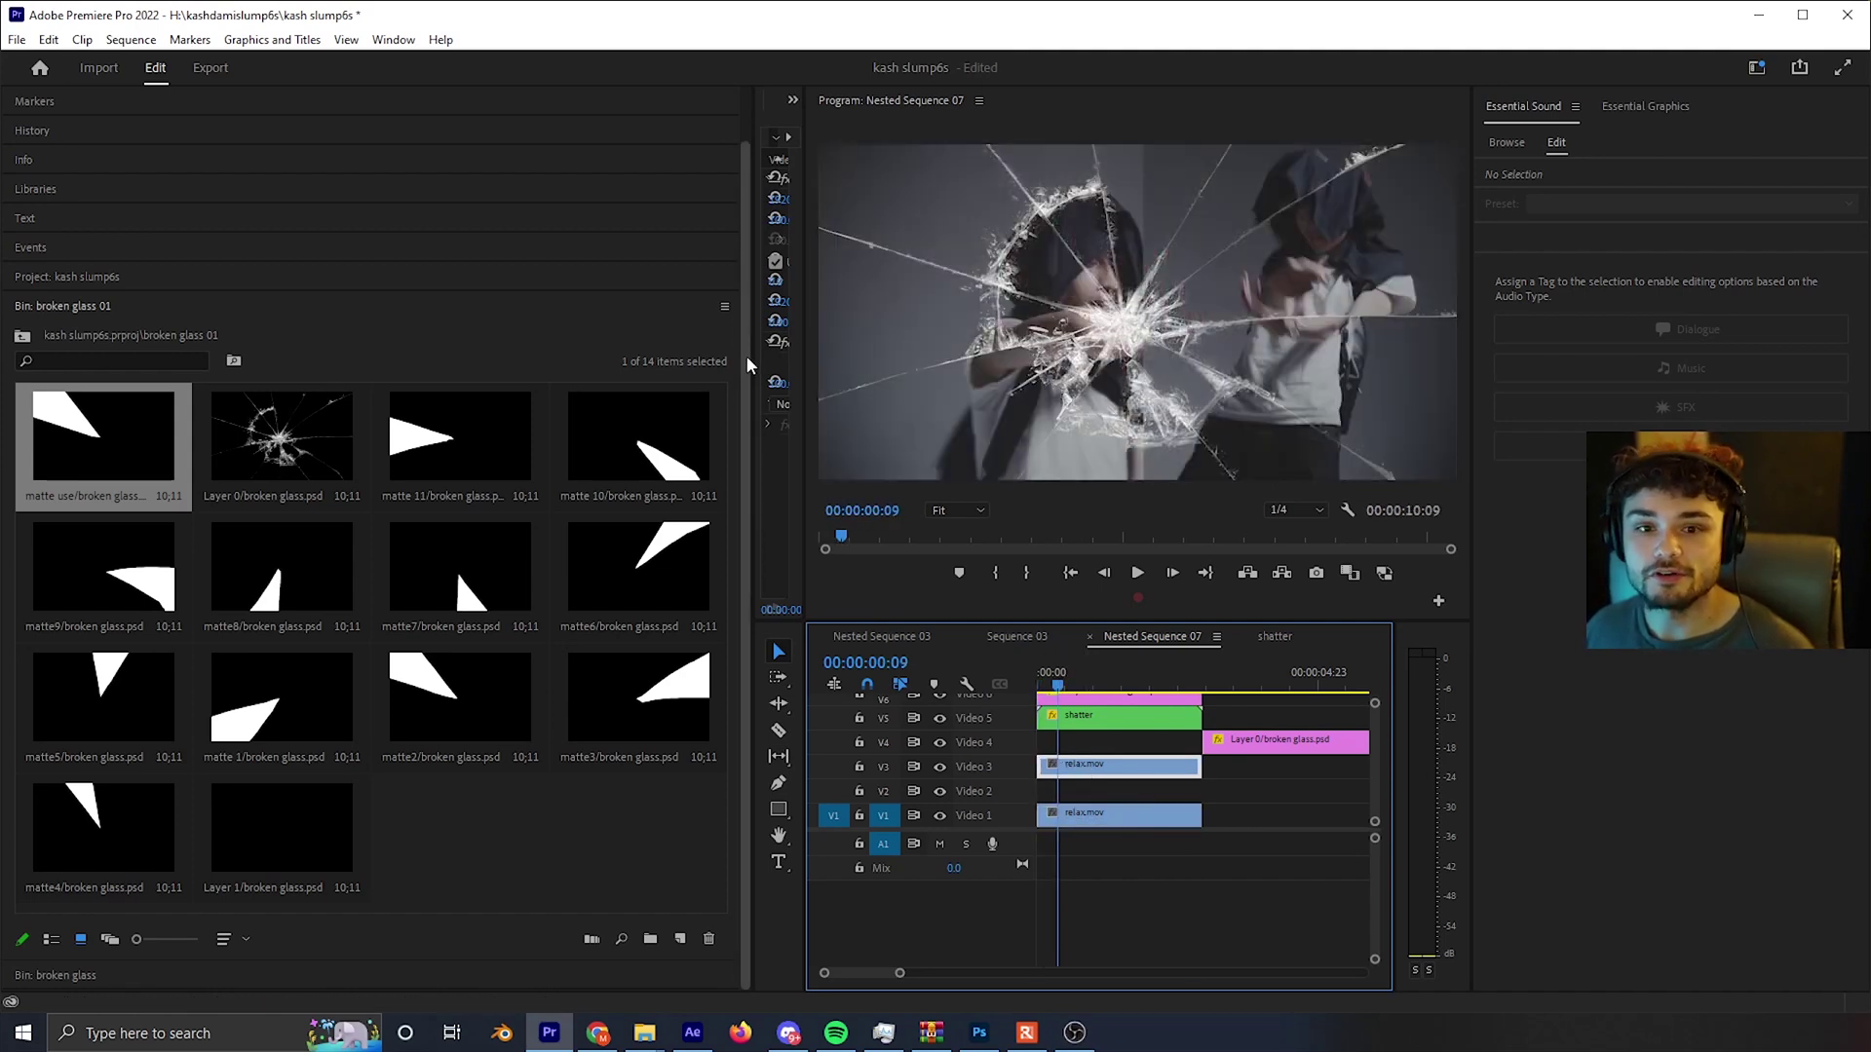
- Rearrange the panels to show the bin's mattes, place the playhead at 00:00:00:14, and select matte2/broken glass.psd
{"action": "left_click_drag", "start_coordinate": [752, 364], "coordinate": [381, 355]}
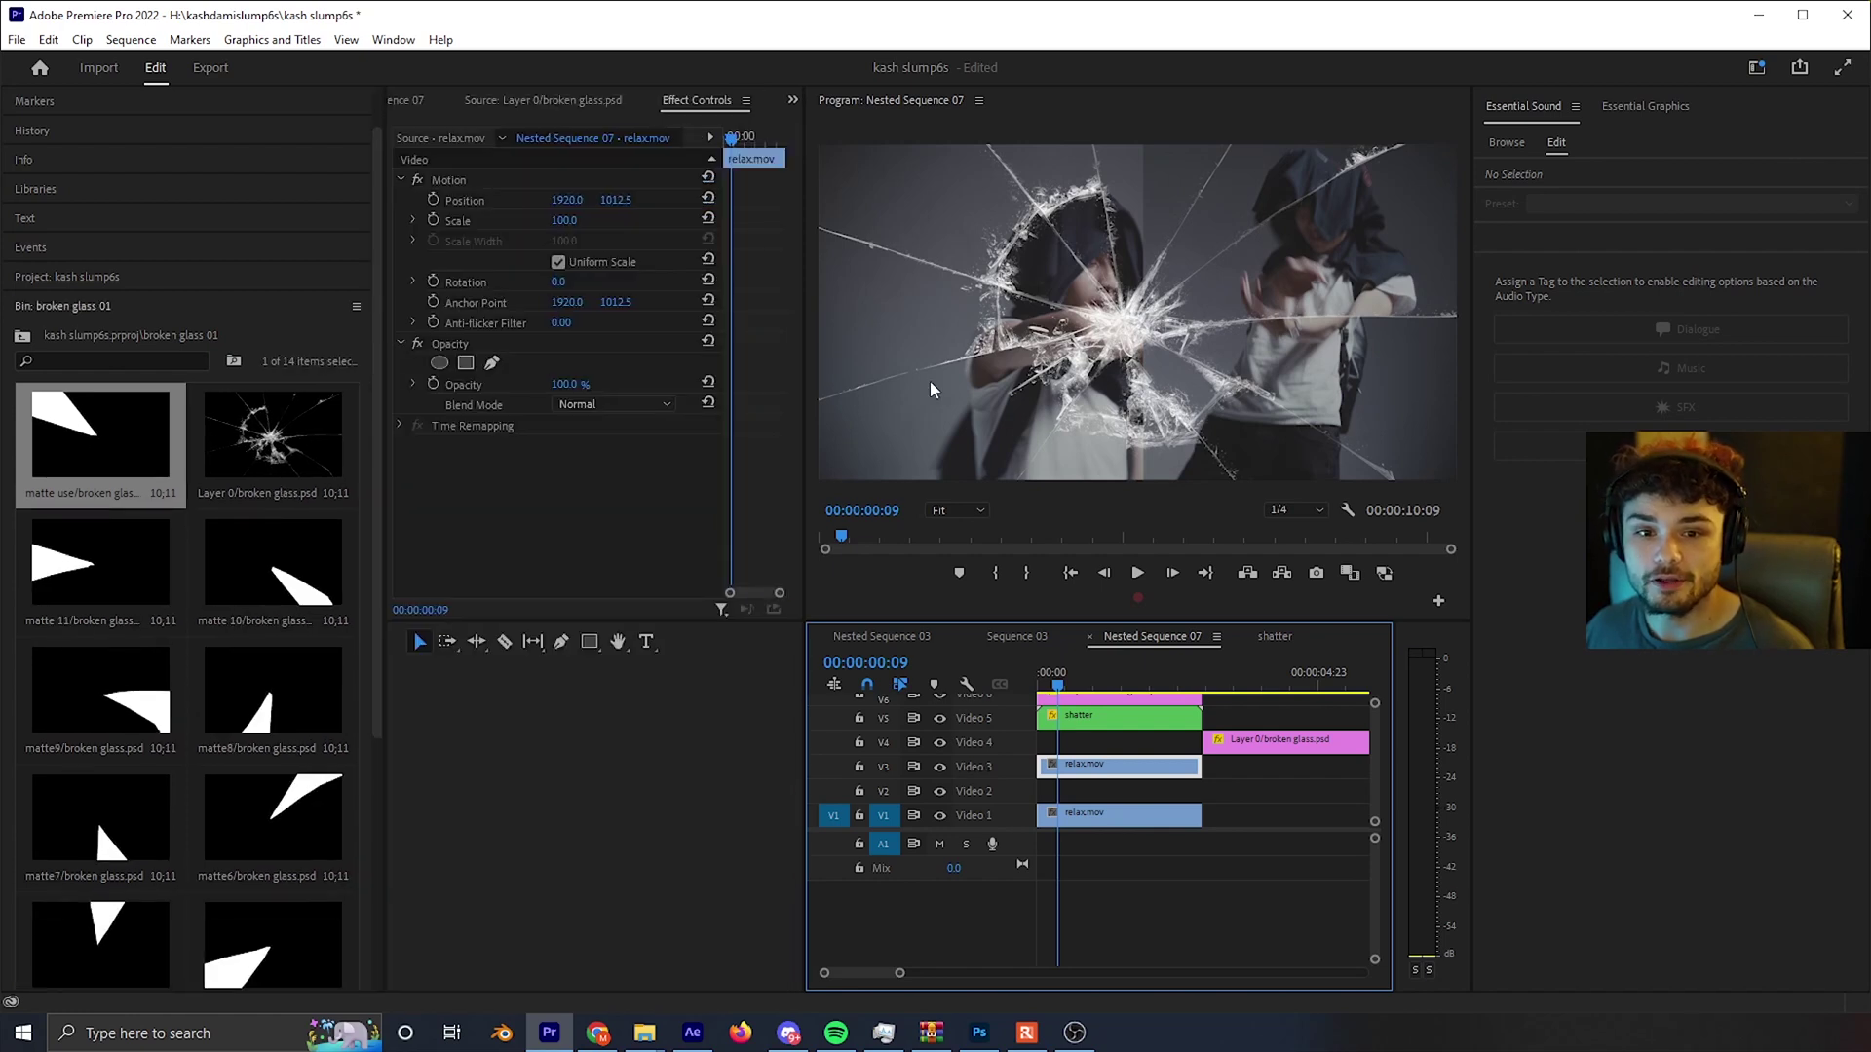
{"action": "left_click_drag", "start_coordinate": [802, 434], "coordinate": [882, 435]}
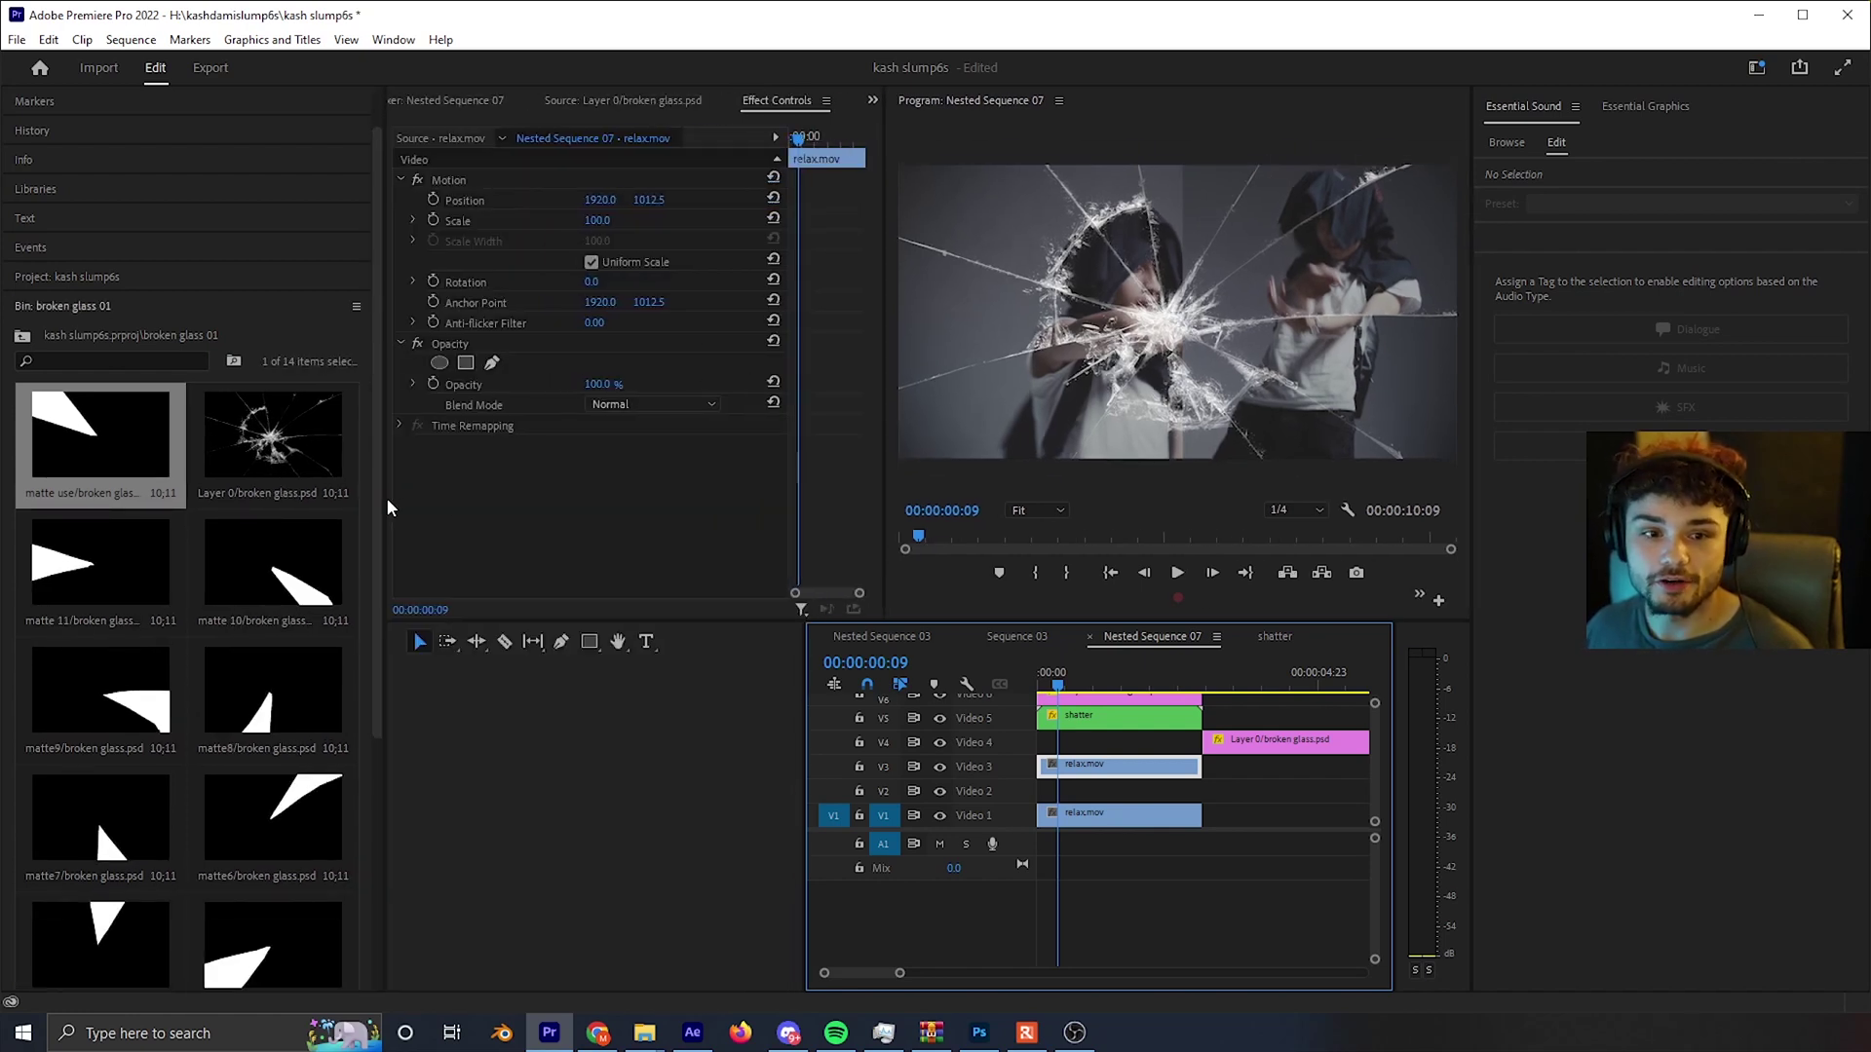
{"action": "left_click_drag", "start_coordinate": [386, 498], "coordinate": [700, 585]}
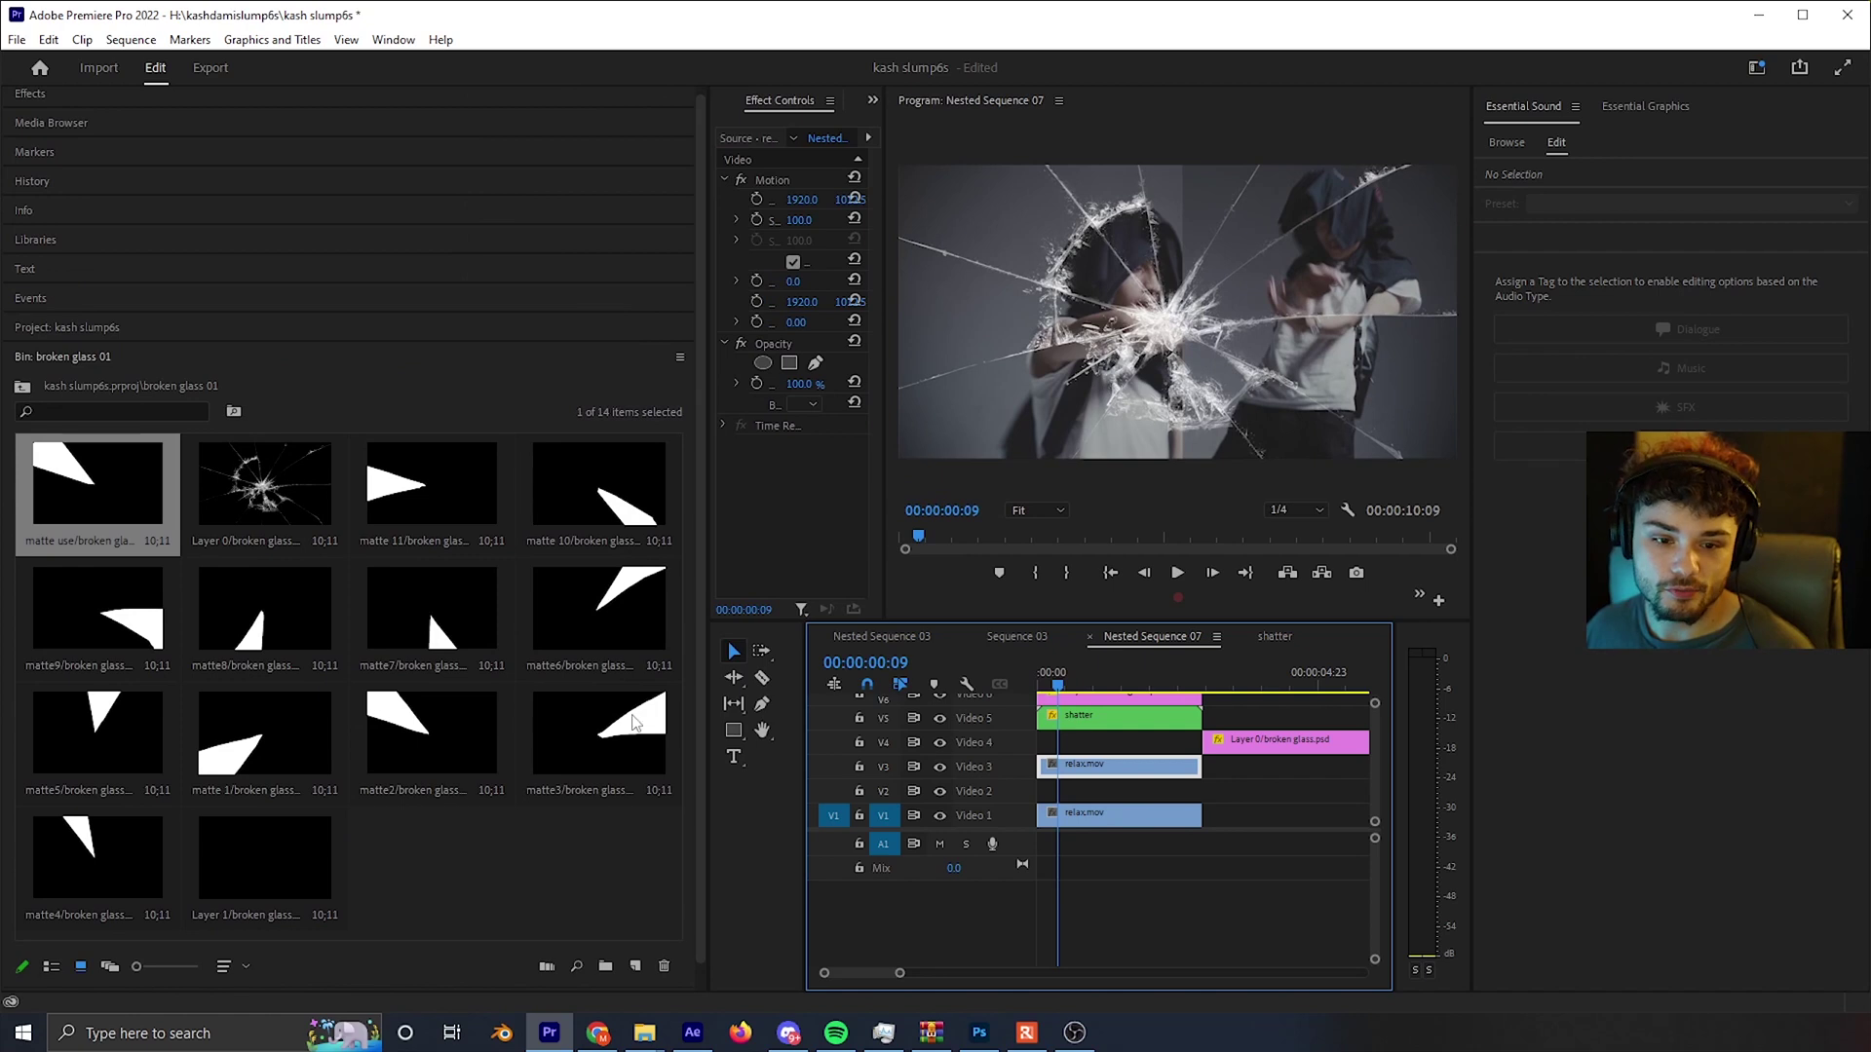
{"action": "left_click", "coordinate": [621, 734]}
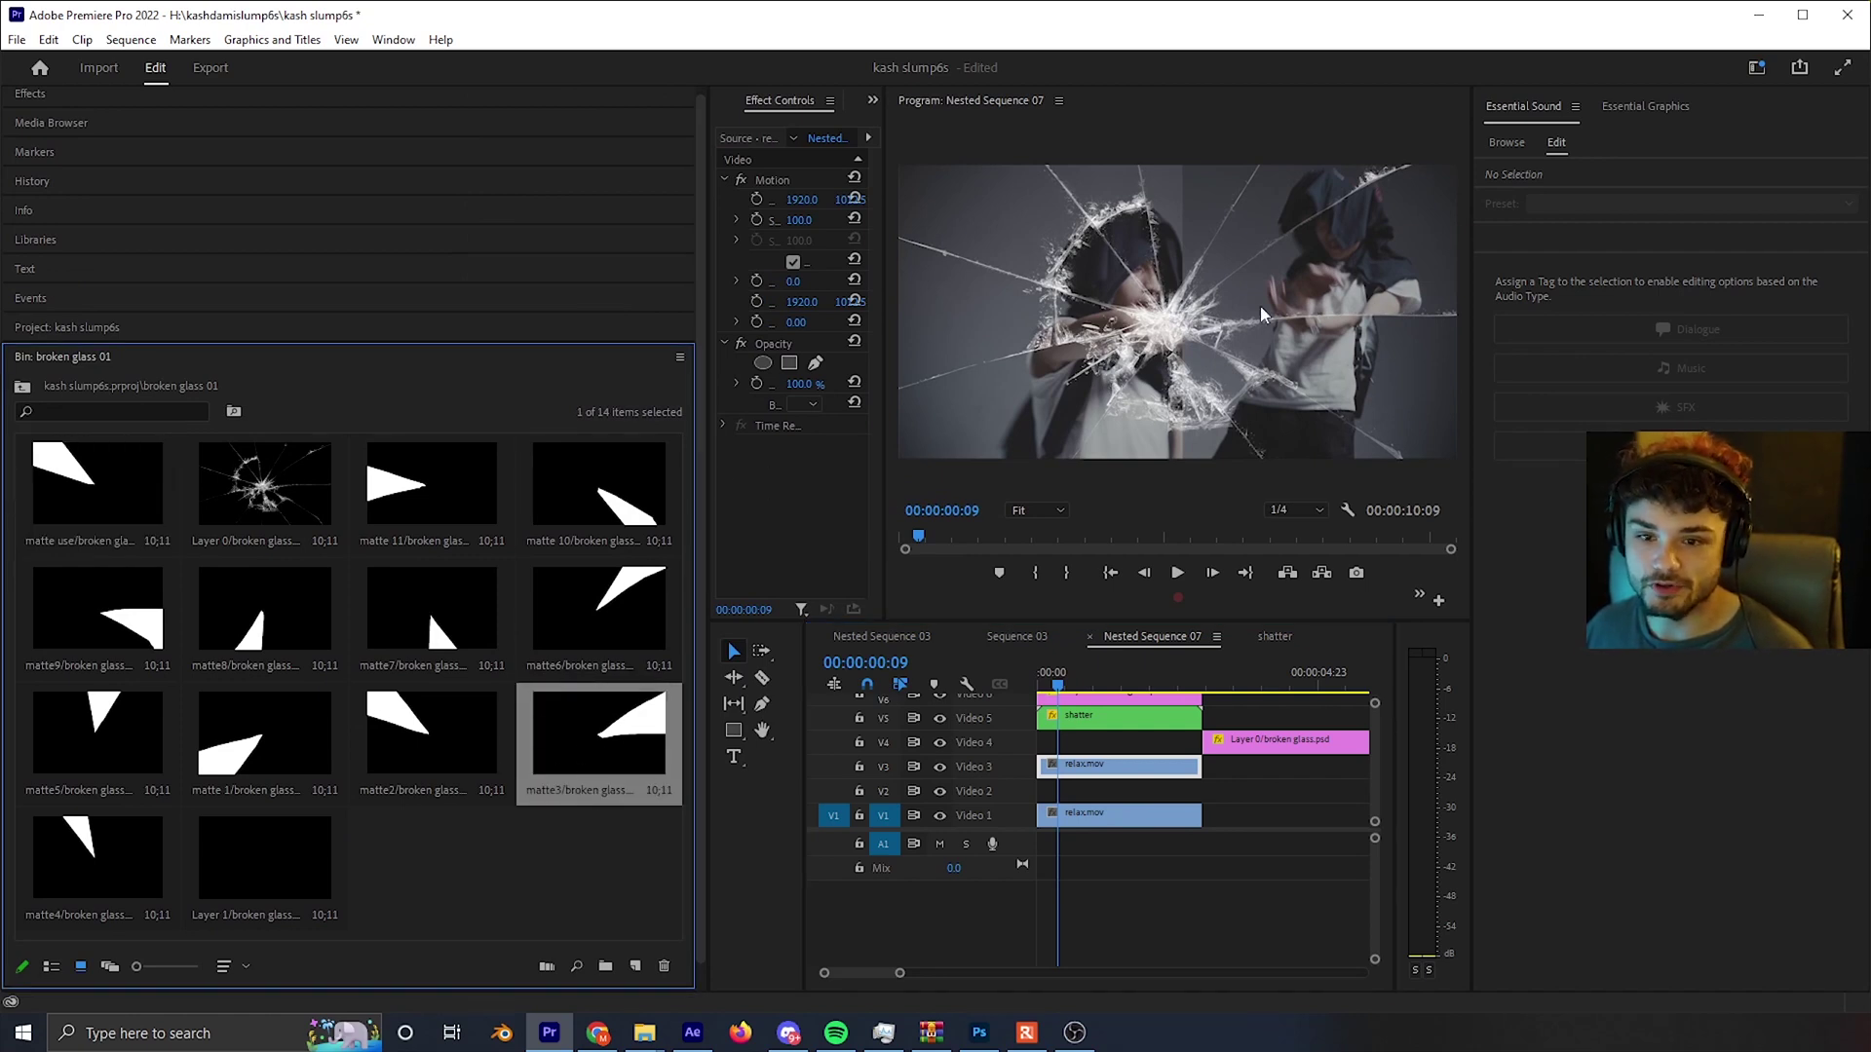
{"action": "left_click", "coordinate": [1069, 673]}
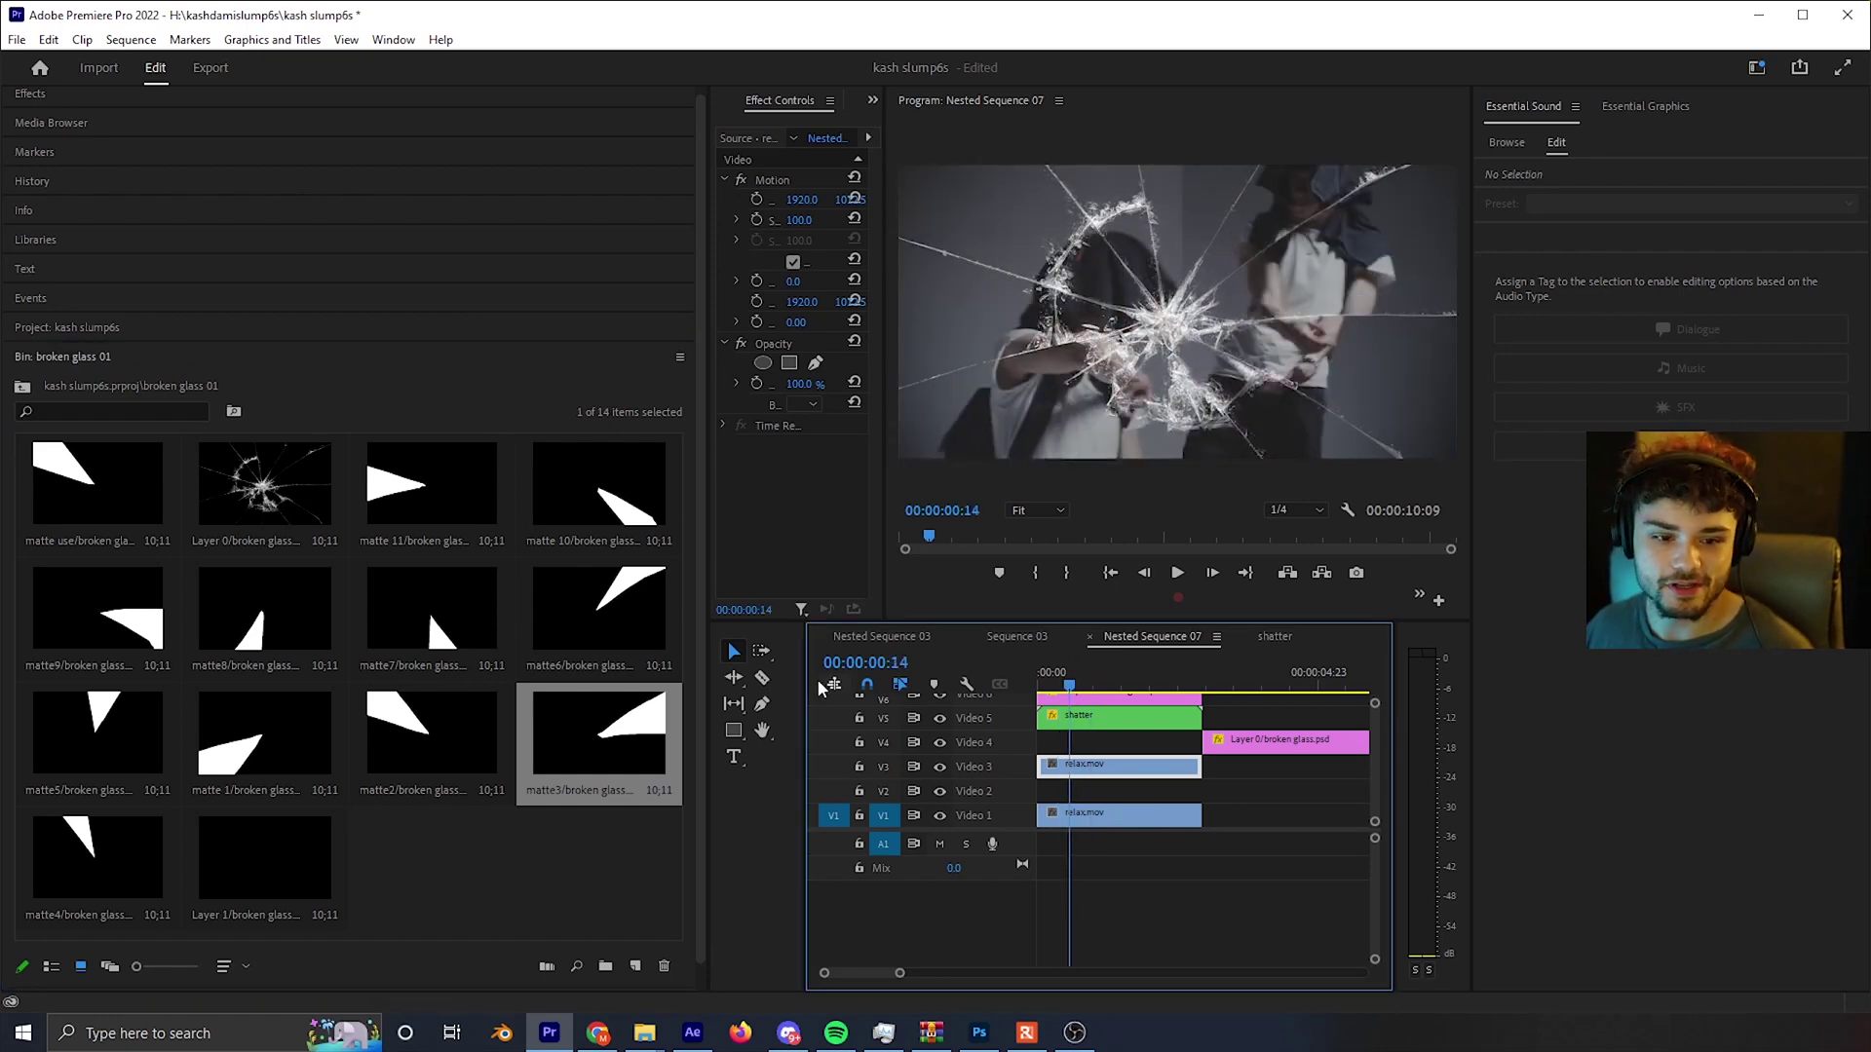
{"action": "left_click", "coordinate": [410, 780]}
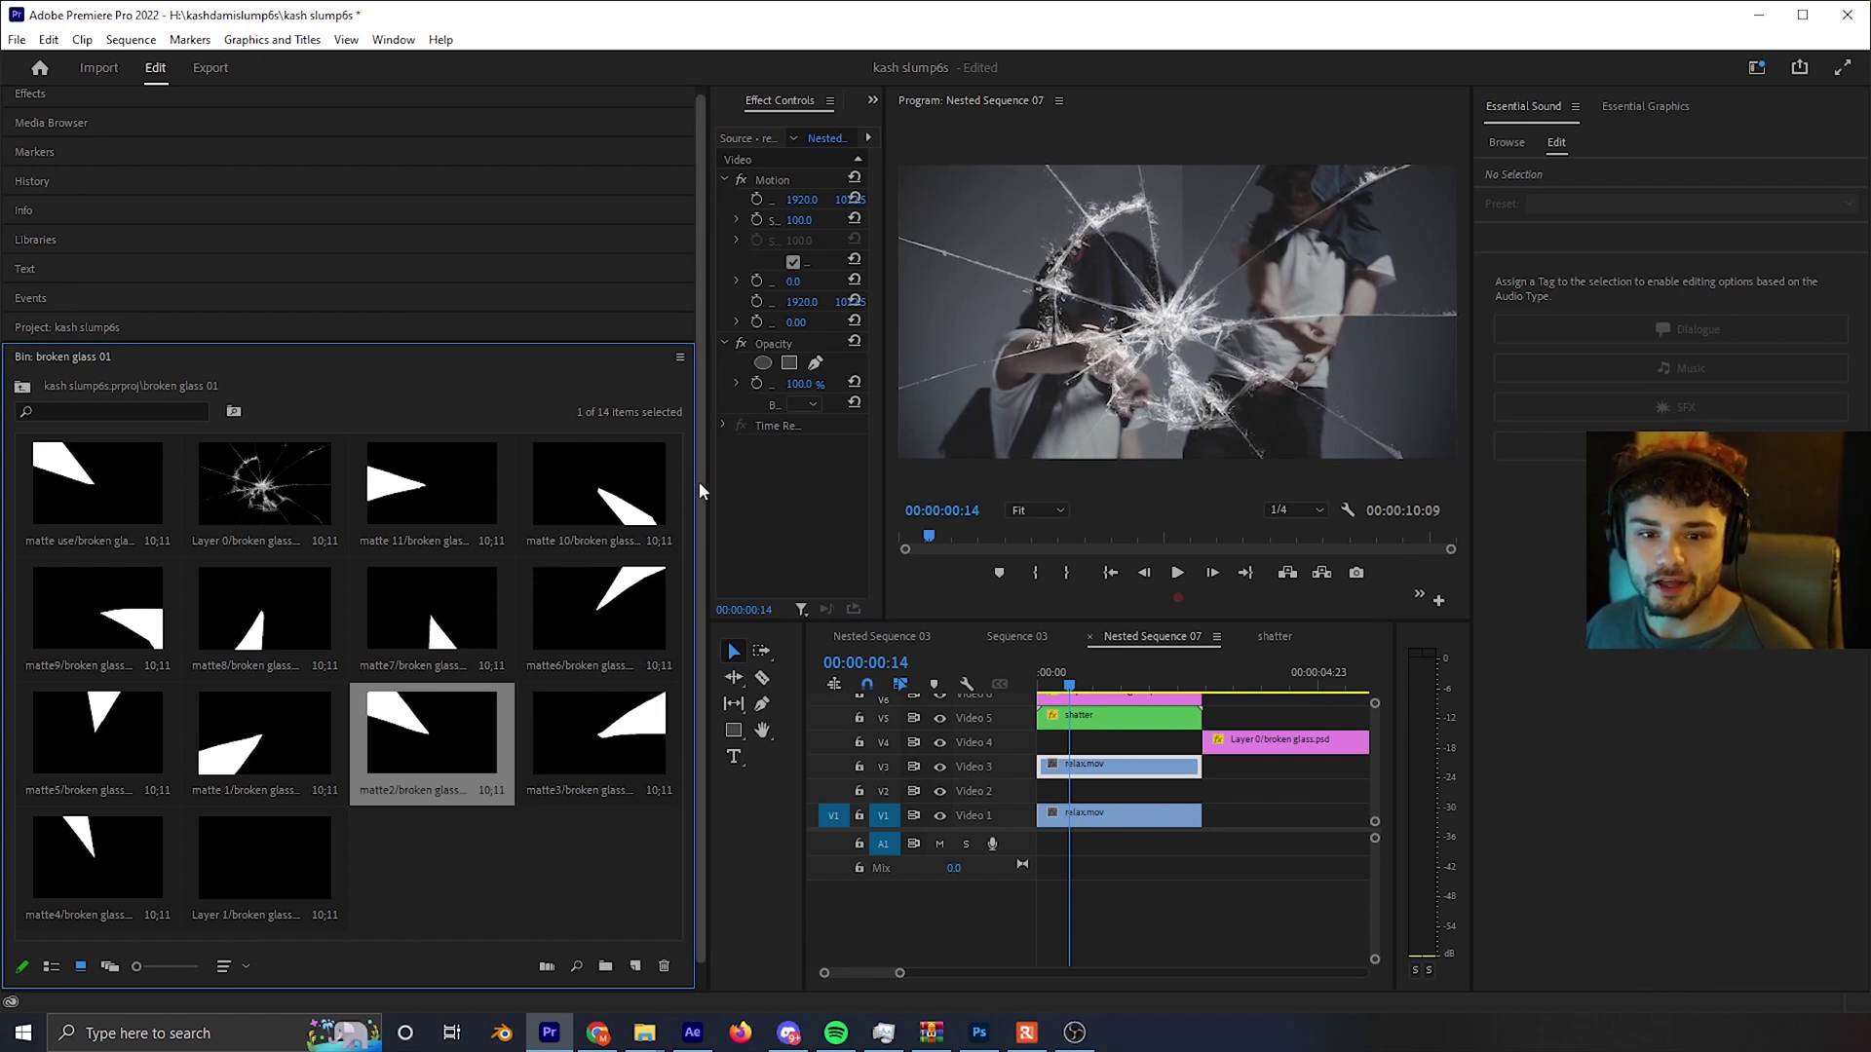
- Set the Video 3 relax.mov clip's Scale to 123 and its horizontal Position to 1975, with the Effect Controls area widened
{"action": "left_click_drag", "start_coordinate": [701, 483], "coordinate": [548, 471]}
{"action": "left_click_drag", "start_coordinate": [495, 467], "coordinate": [479, 466]}
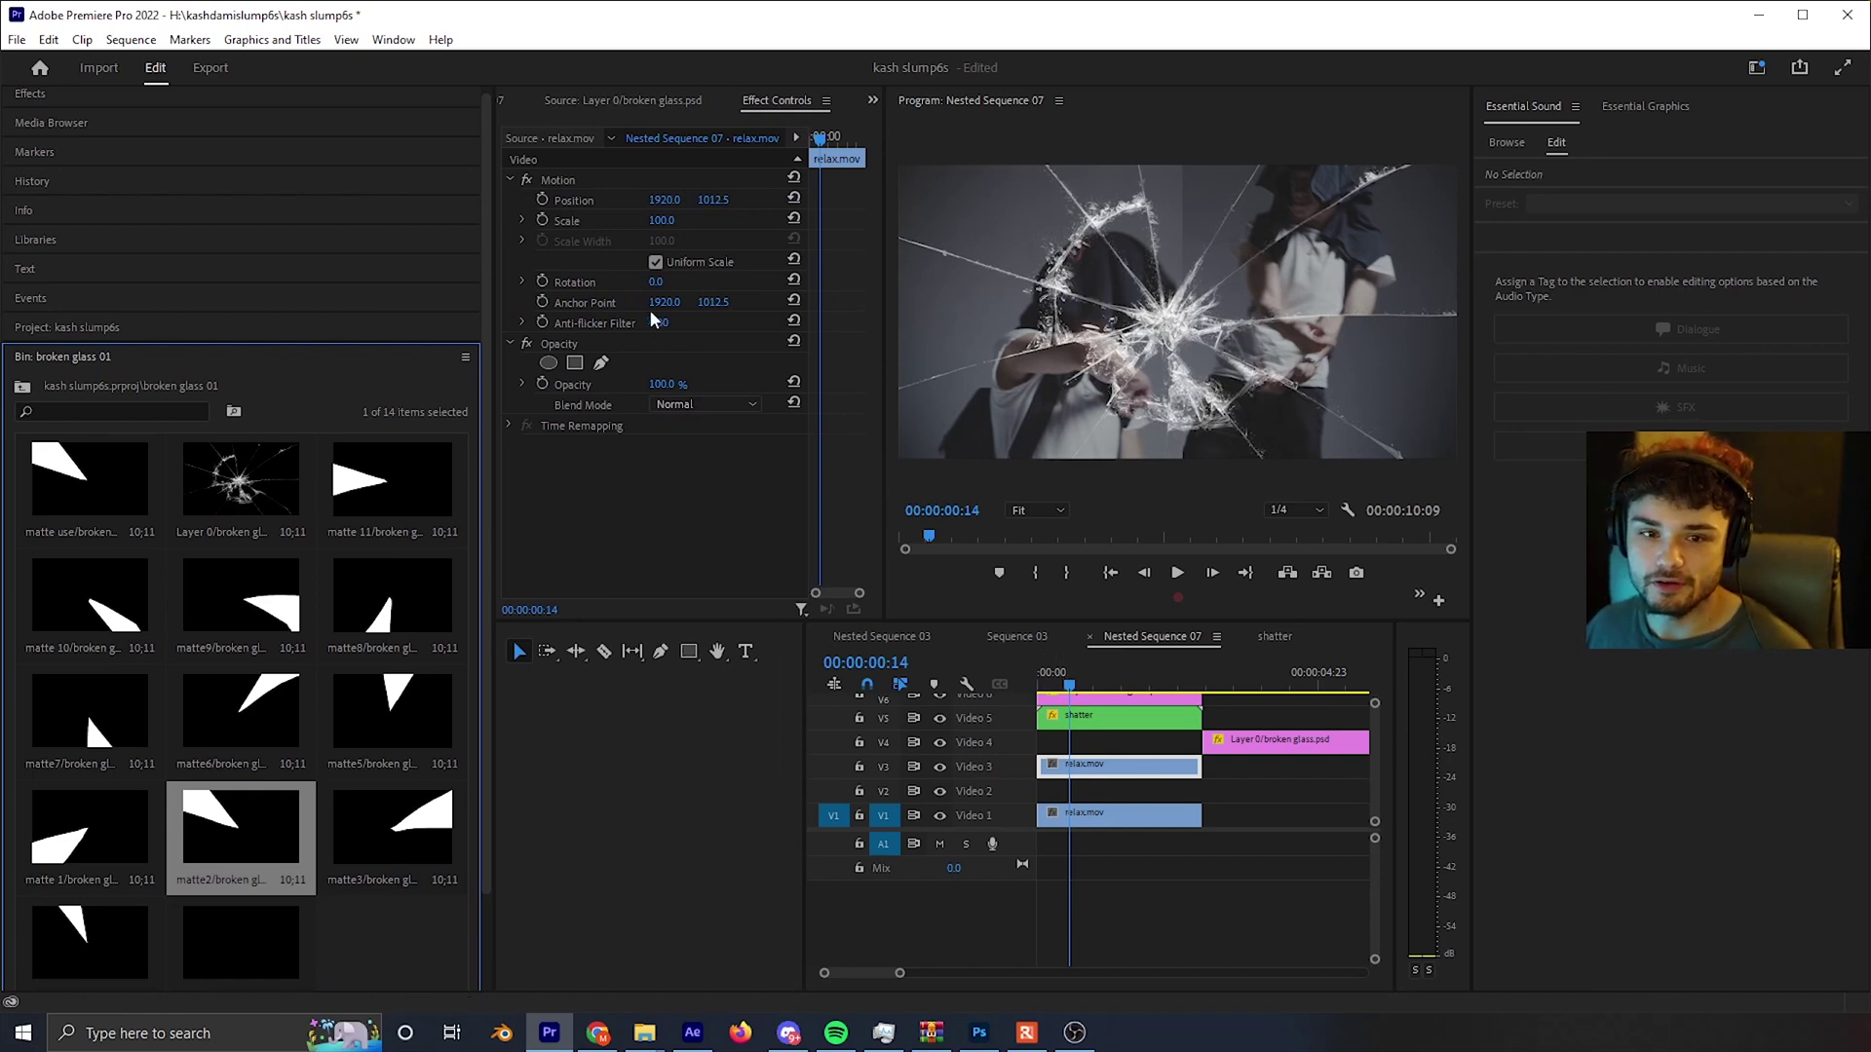
{"action": "mouse_move", "coordinate": [661, 221]}
{"action": "left_mouse_down"}
{"action": "mouse_move", "coordinate": [731, 221]}
{"action": "mouse_move", "coordinate": [676, 222]}
{"action": "left_mouse_up"}
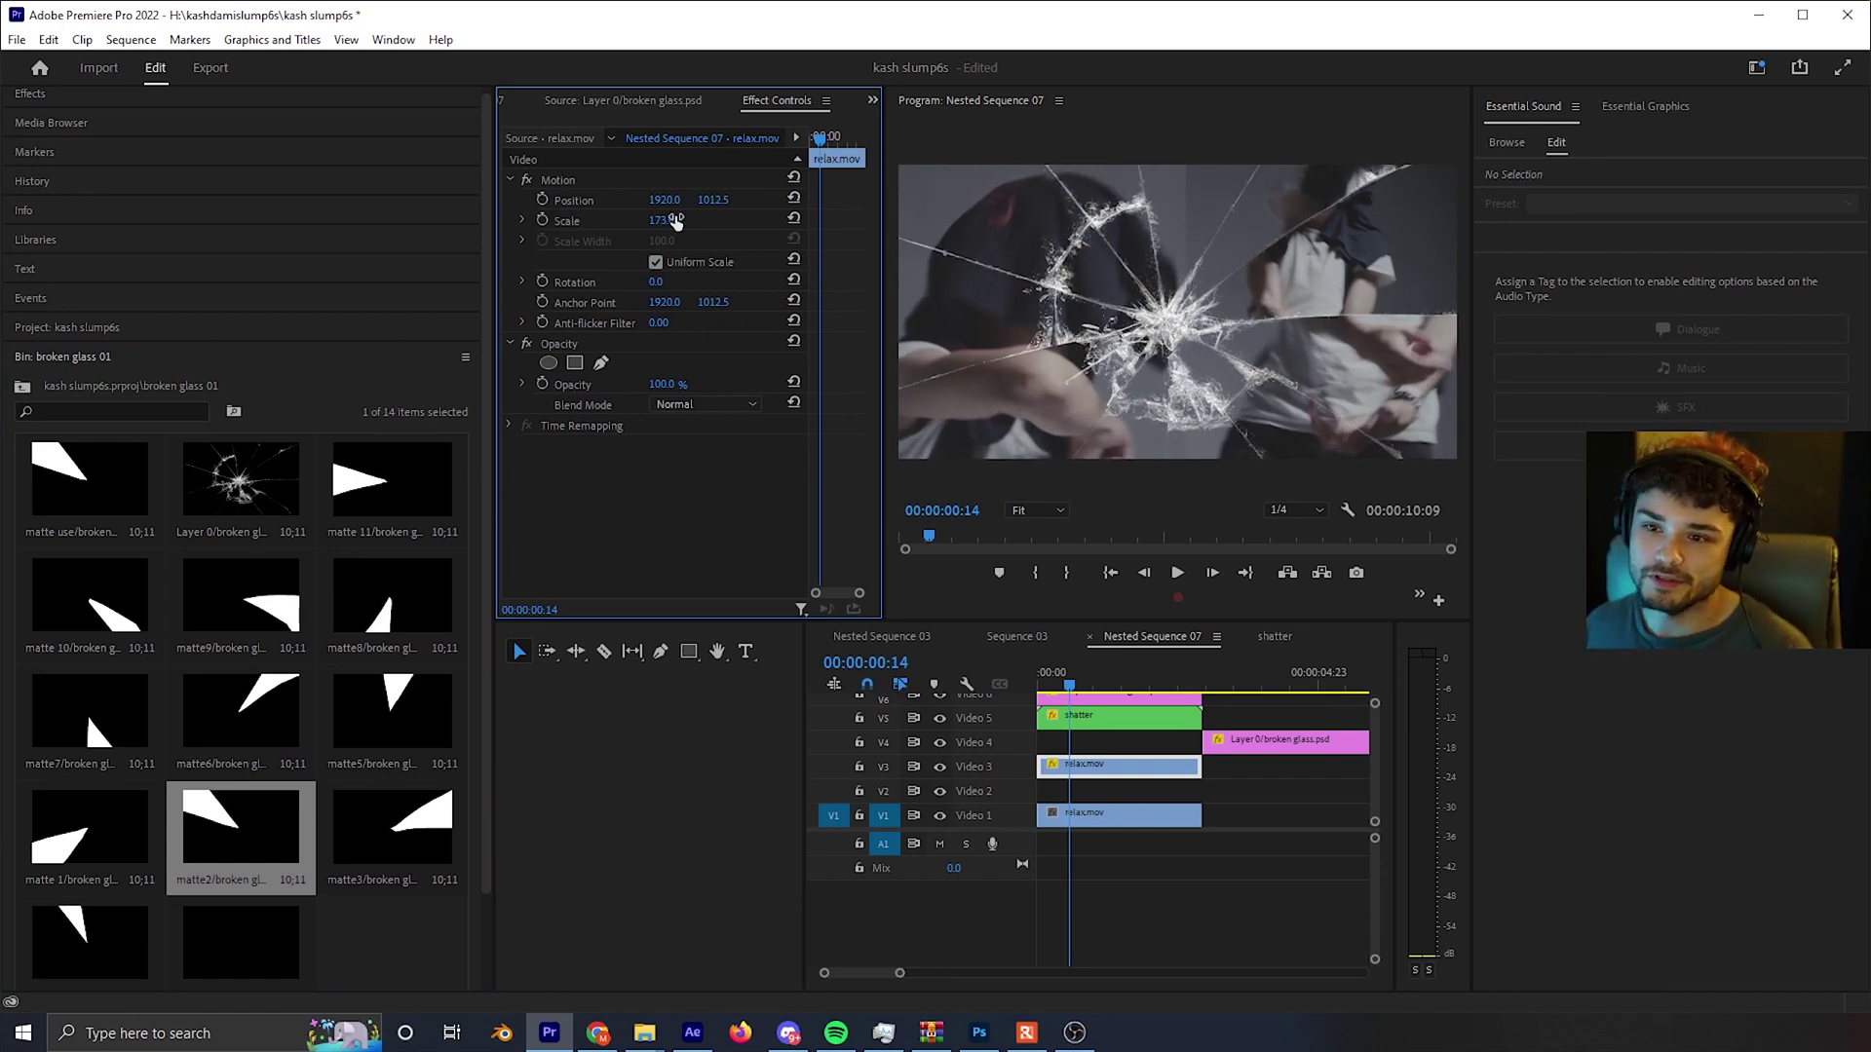
{"action": "mouse_move", "coordinate": [675, 221]}
{"action": "left_mouse_down"}
{"action": "mouse_move", "coordinate": [102, 201]}
{"action": "mouse_move", "coordinate": [669, 200]}
{"action": "left_mouse_up"}
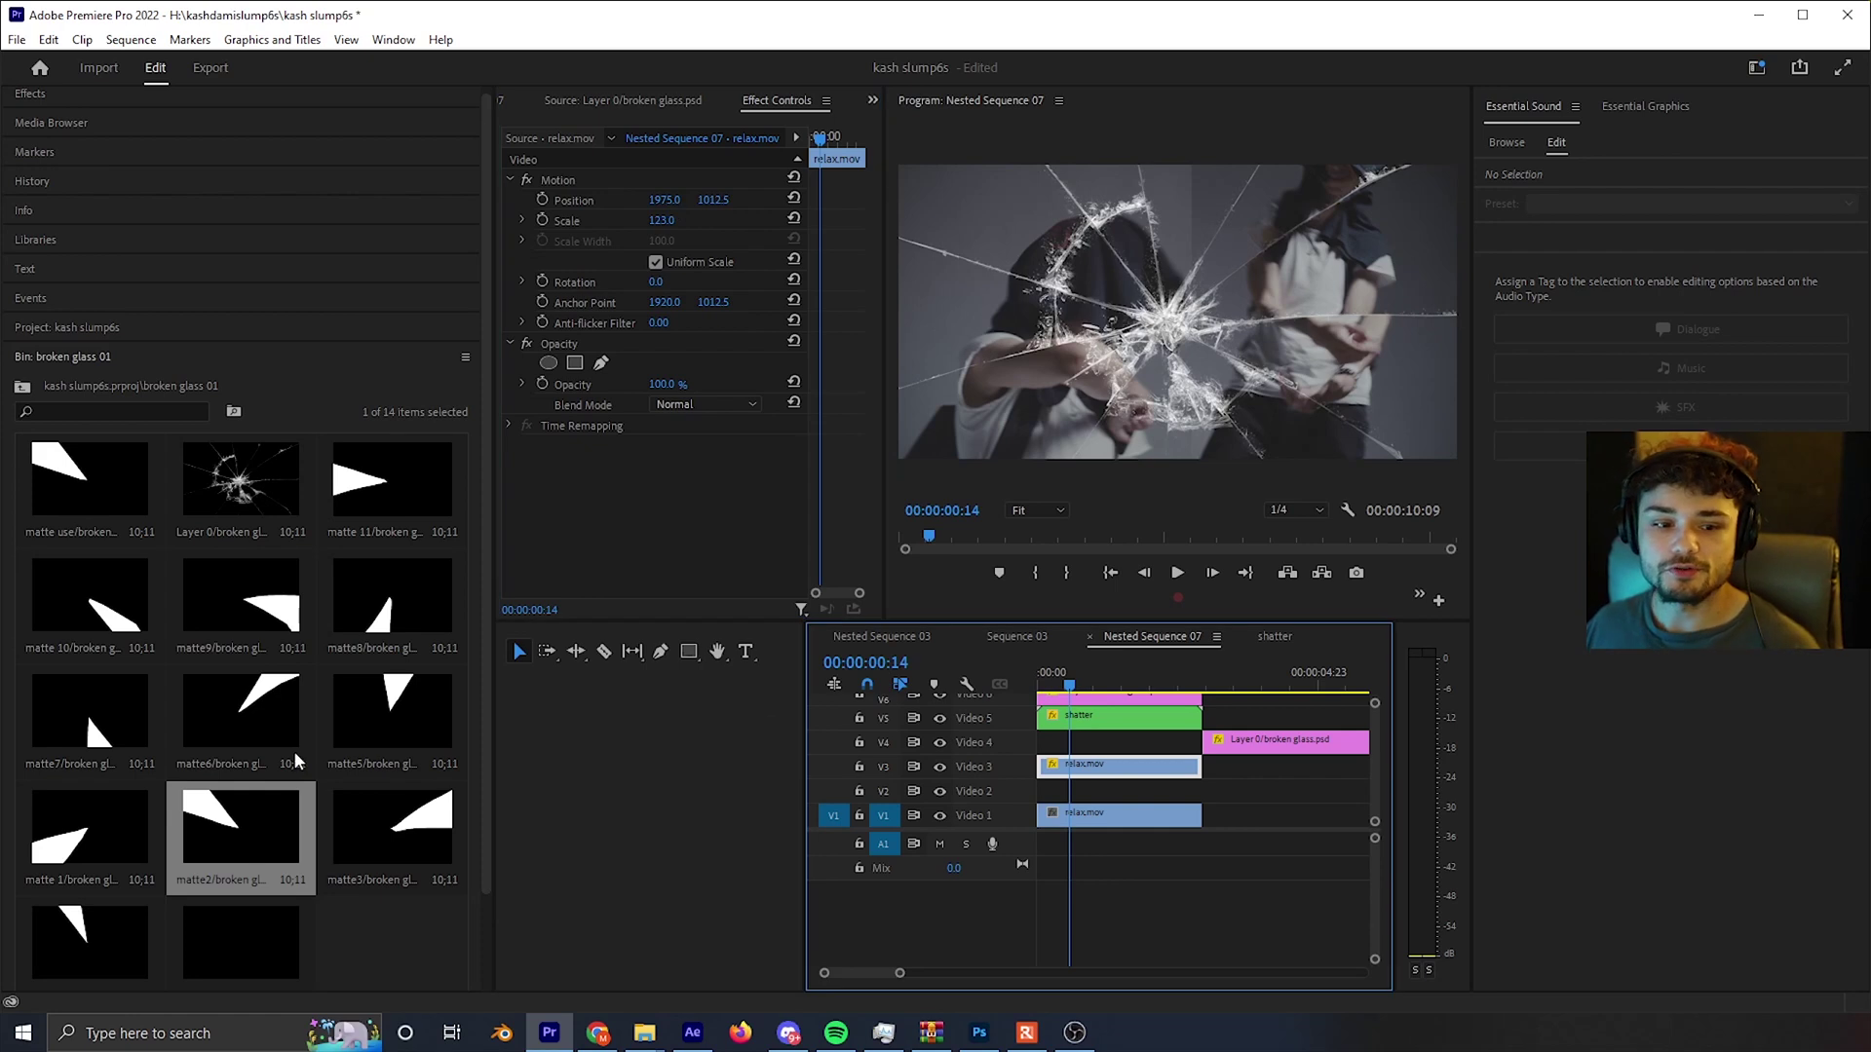
- Place matte2/broken glass.psd at the start of Video 4 above relax.mov and delete the leftover Layer 0 clip from that track
{"action": "scroll", "coordinate": [222, 782], "scroll_direction": "down", "scroll_amount": 2}
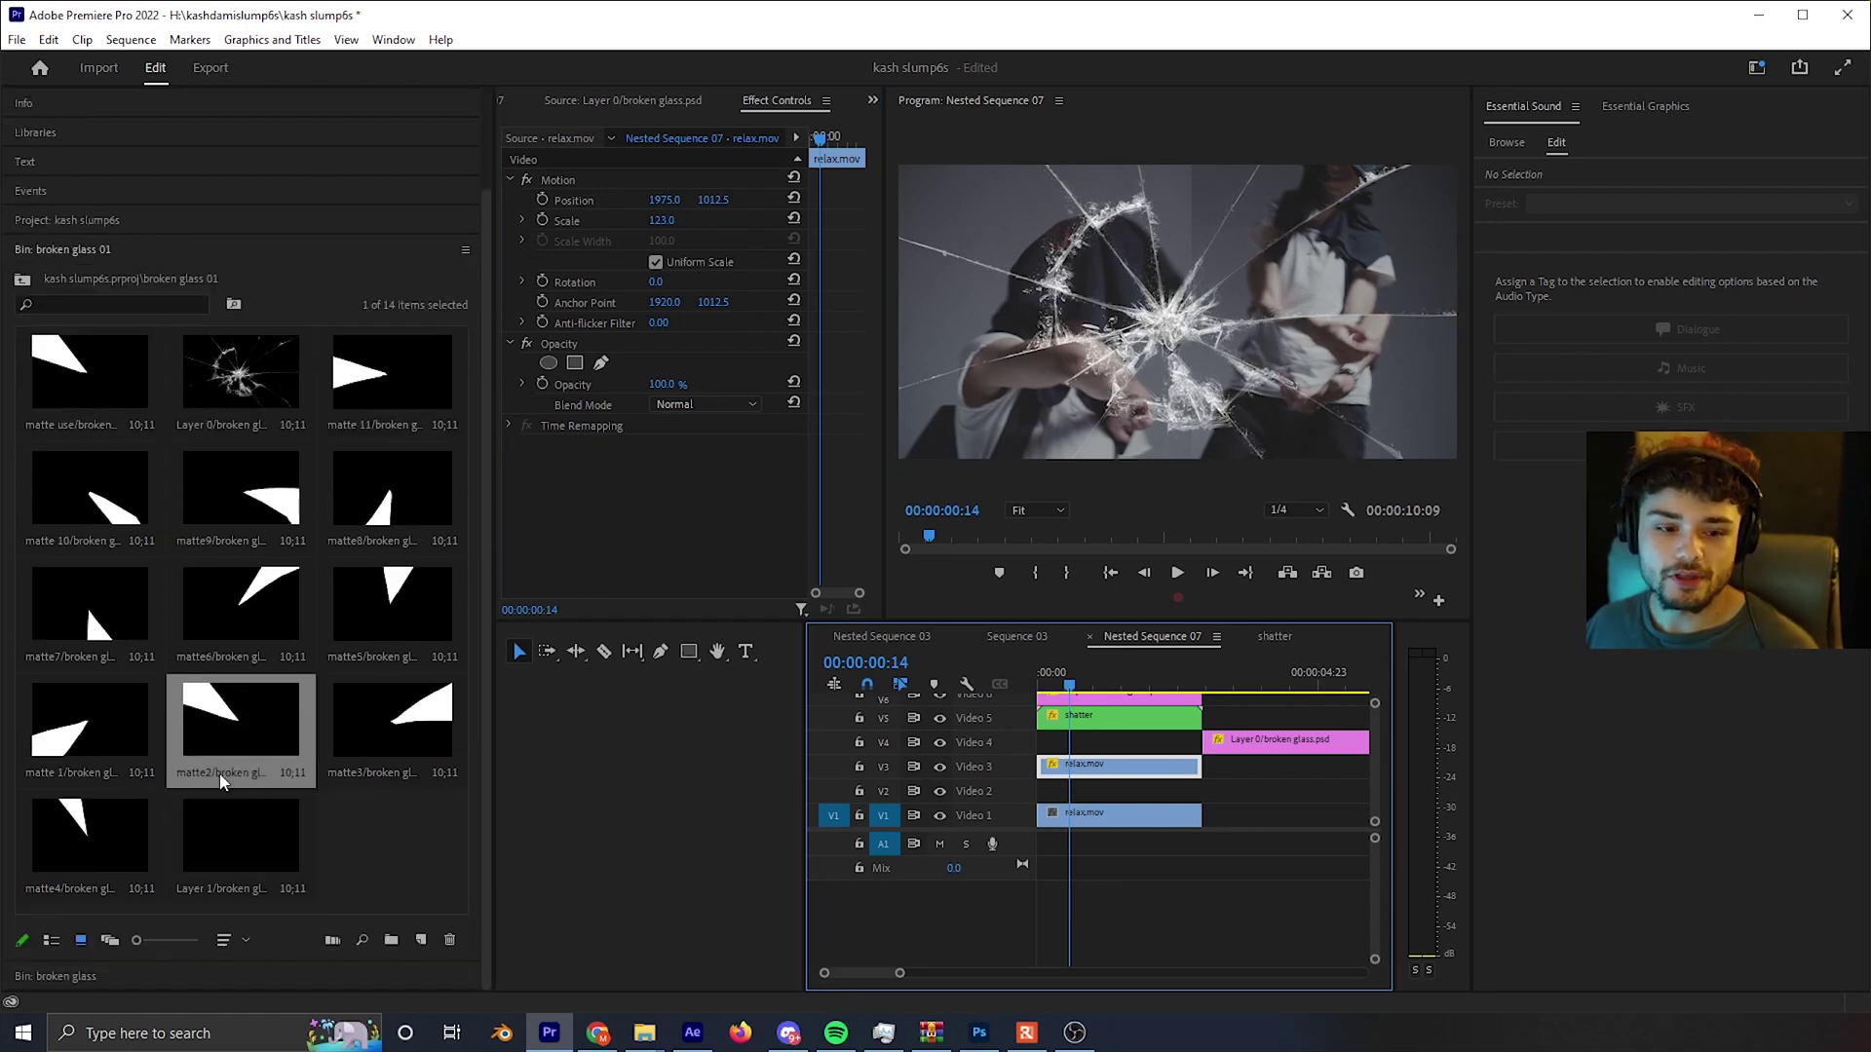
{"action": "double_click", "coordinate": [255, 733]}
{"action": "left_click_drag", "start_coordinate": [694, 538], "coordinate": [1095, 700]}
{"action": "key", "text": "minus"}
{"action": "key", "text": "minus"}
{"action": "key", "text": "minus"}
{"action": "left_click", "coordinate": [1118, 751]}
{"action": "key", "text": "Delete"}
{"action": "left_click_drag", "start_coordinate": [1101, 699], "coordinate": [1062, 742]}
{"action": "mouse_move", "coordinate": [978, 973]}
{"action": "left_mouse_down"}
{"action": "mouse_move", "coordinate": [930, 969]}
{"action": "mouse_move", "coordinate": [948, 970]}
{"action": "left_mouse_up"}
{"action": "scroll", "coordinate": [1116, 775], "scroll_direction": "up", "scroll_amount": 1}
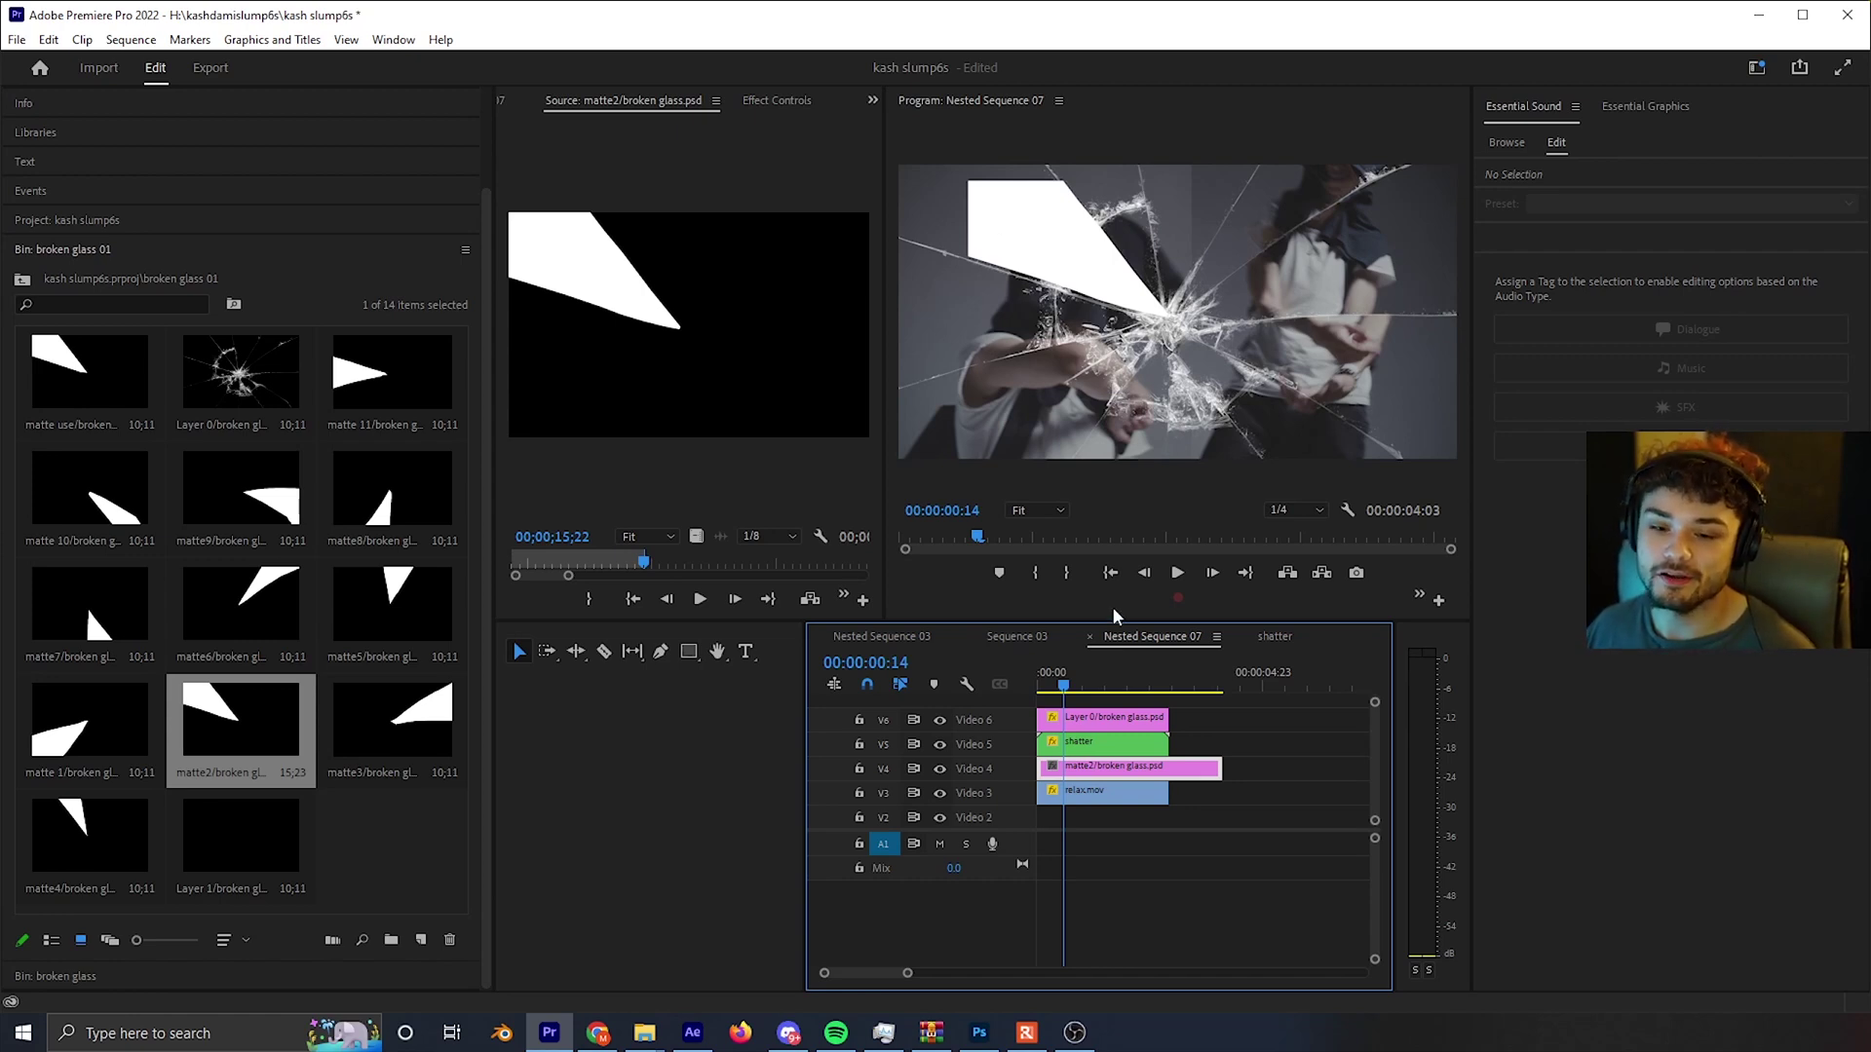
- Move the Layer 0/broken glass.psd overlay to Video 7, copy it, and move the shatter clip to Video 6
{"action": "key", "text": "Home"}
{"action": "mouse_move", "coordinate": [1106, 721]}
{"action": "left_mouse_down"}
{"action": "mouse_move", "coordinate": [1107, 704]}
{"action": "mouse_move", "coordinate": [1108, 731]}
{"action": "left_mouse_up"}
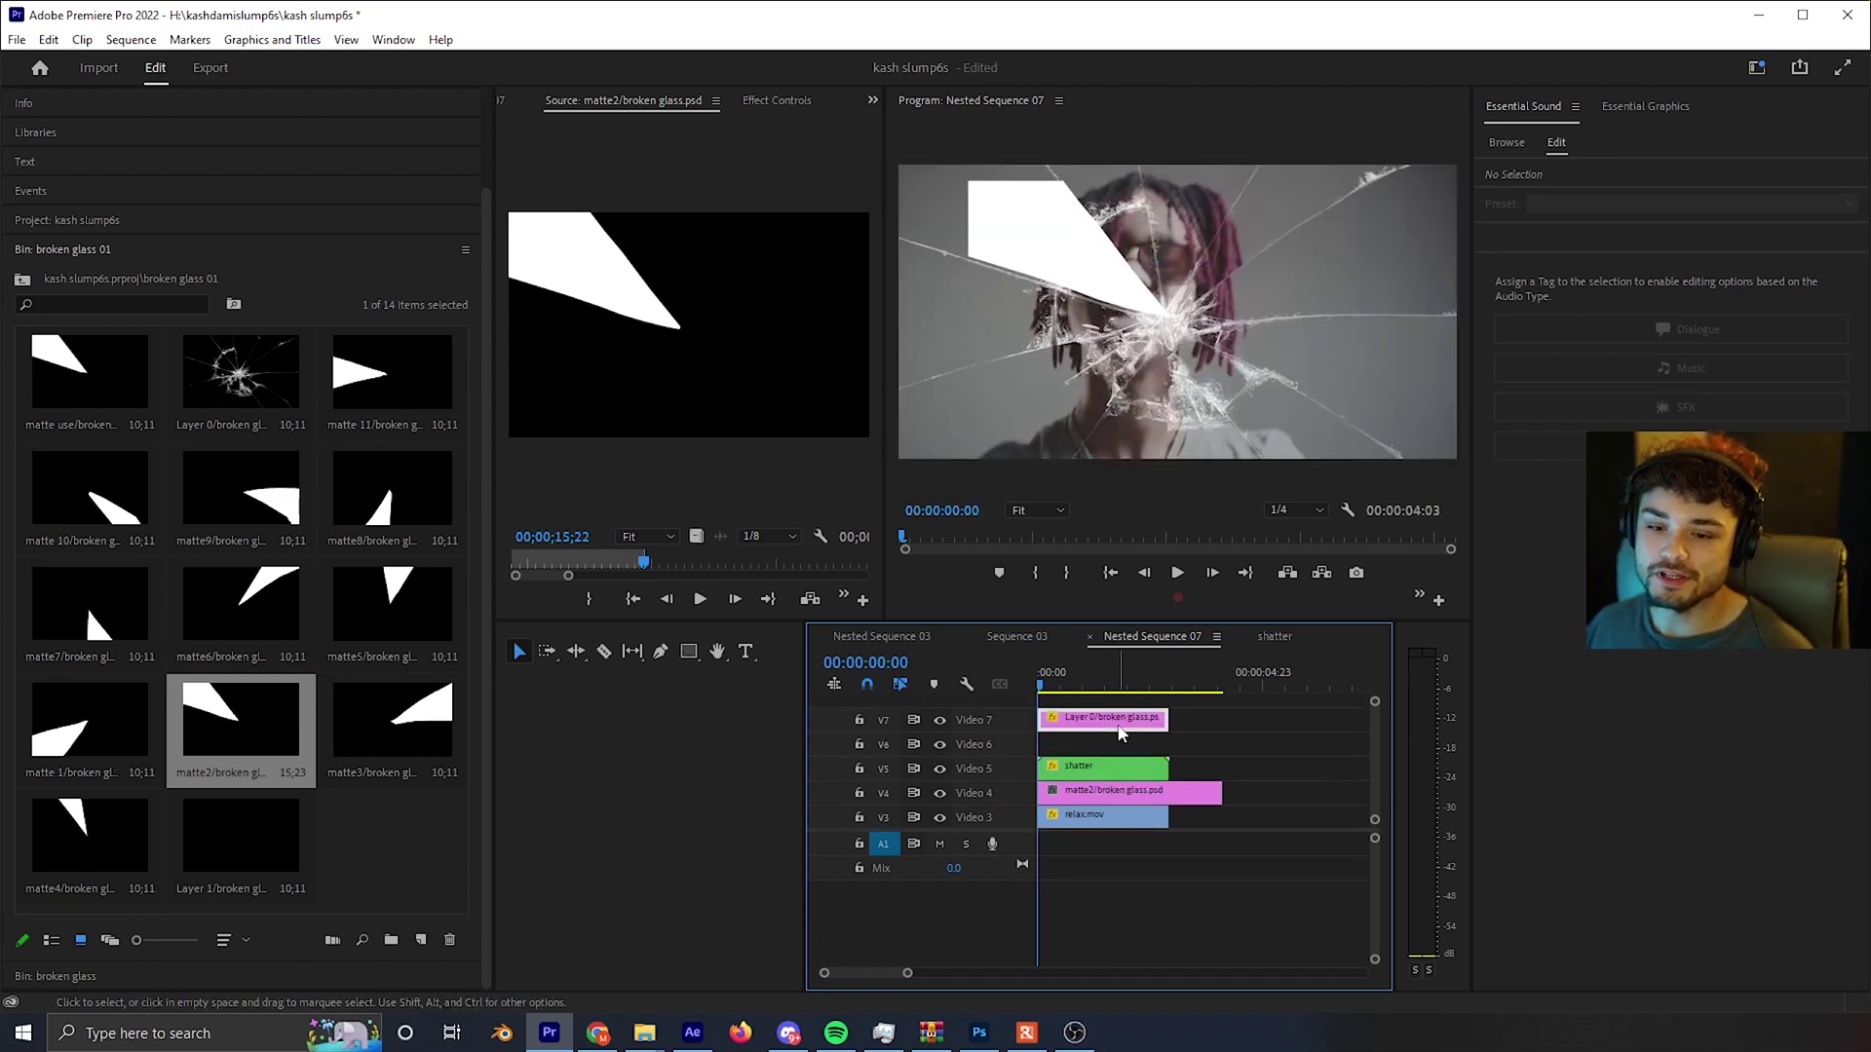
{"action": "right_click", "coordinate": [1155, 726]}
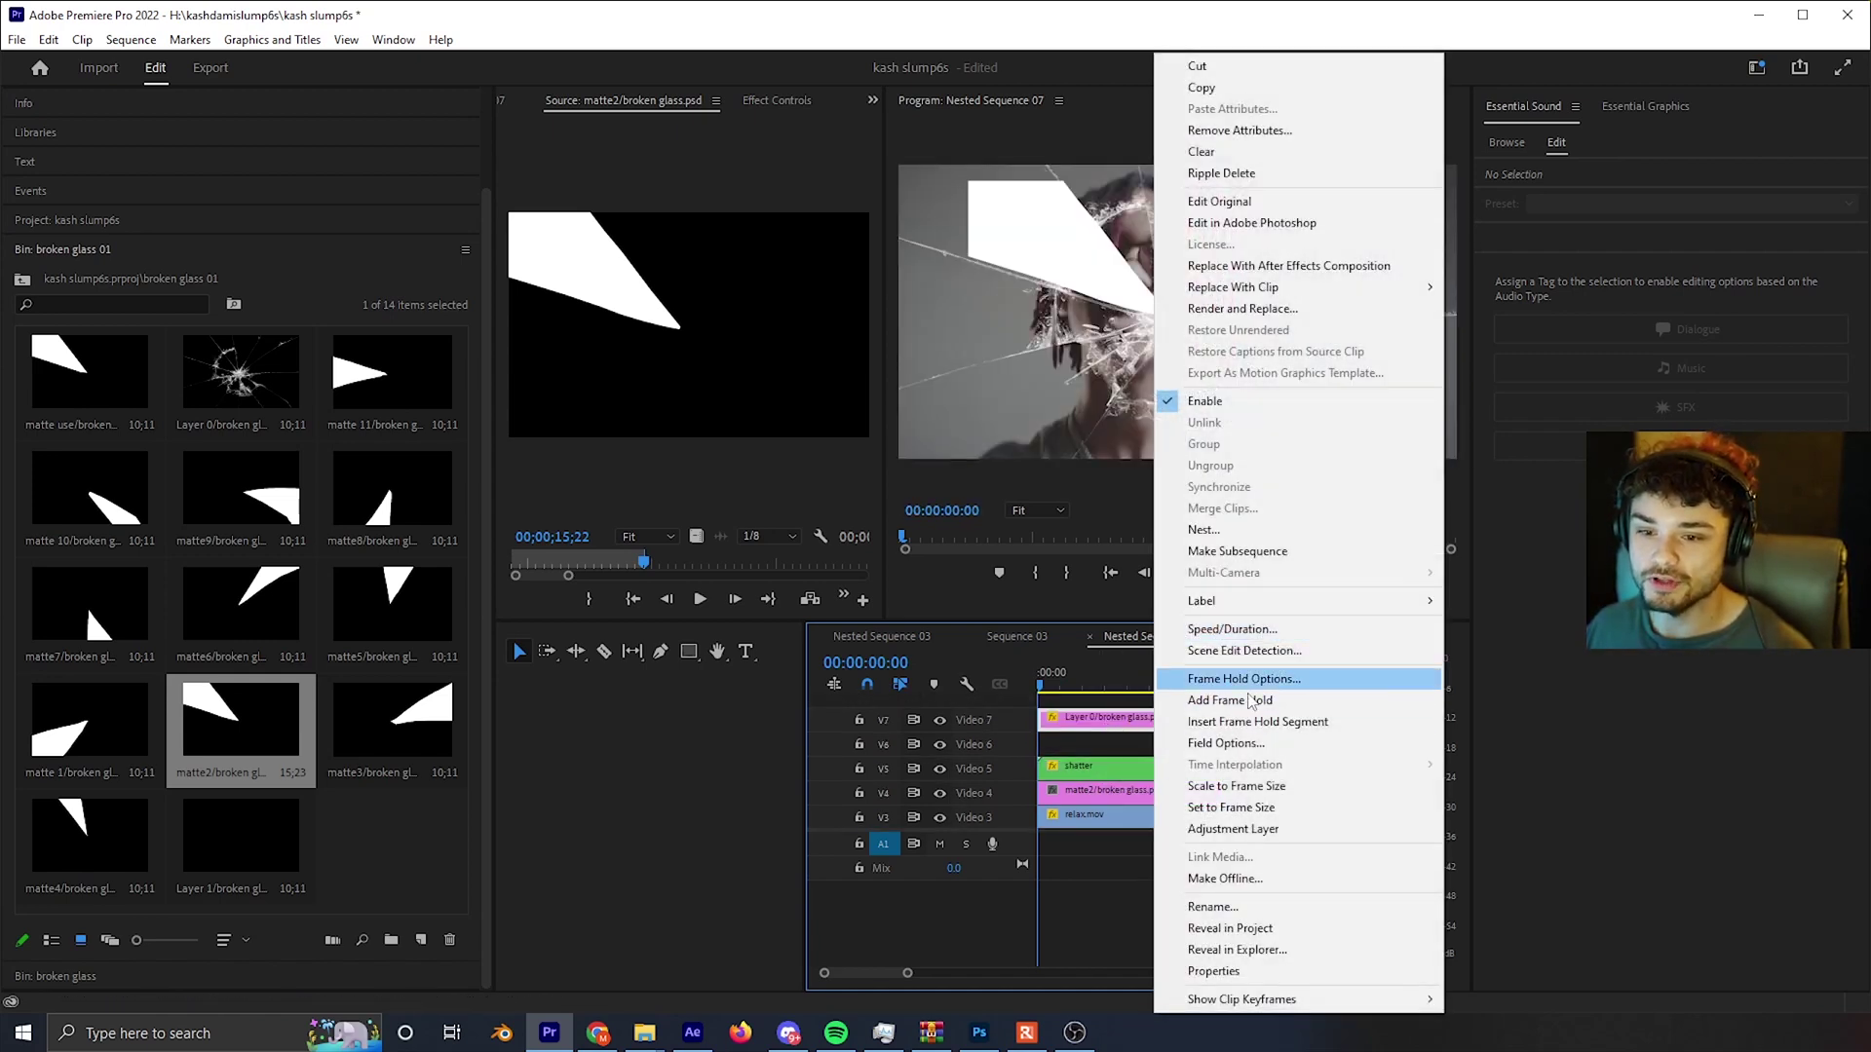
{"action": "right_click", "coordinate": [1101, 720]}
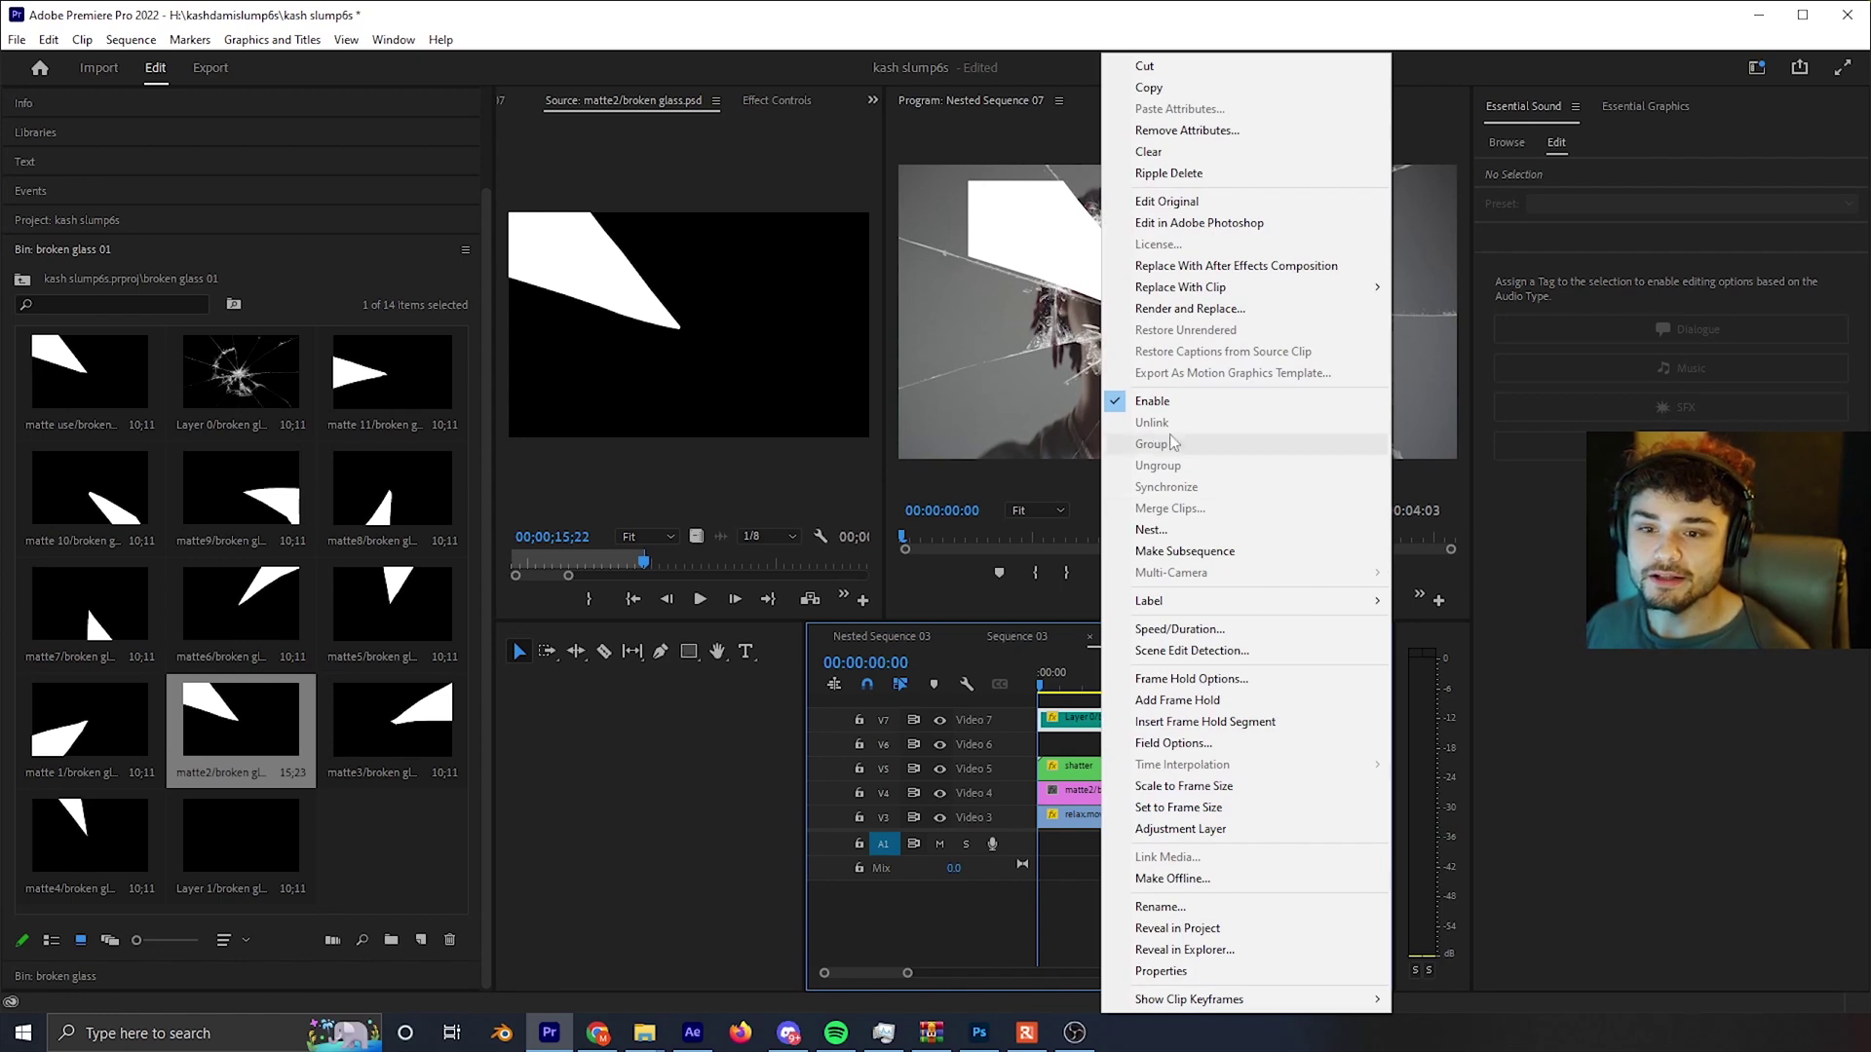
{"action": "left_click", "coordinate": [1145, 87]}
{"action": "left_click", "coordinate": [1092, 777]}
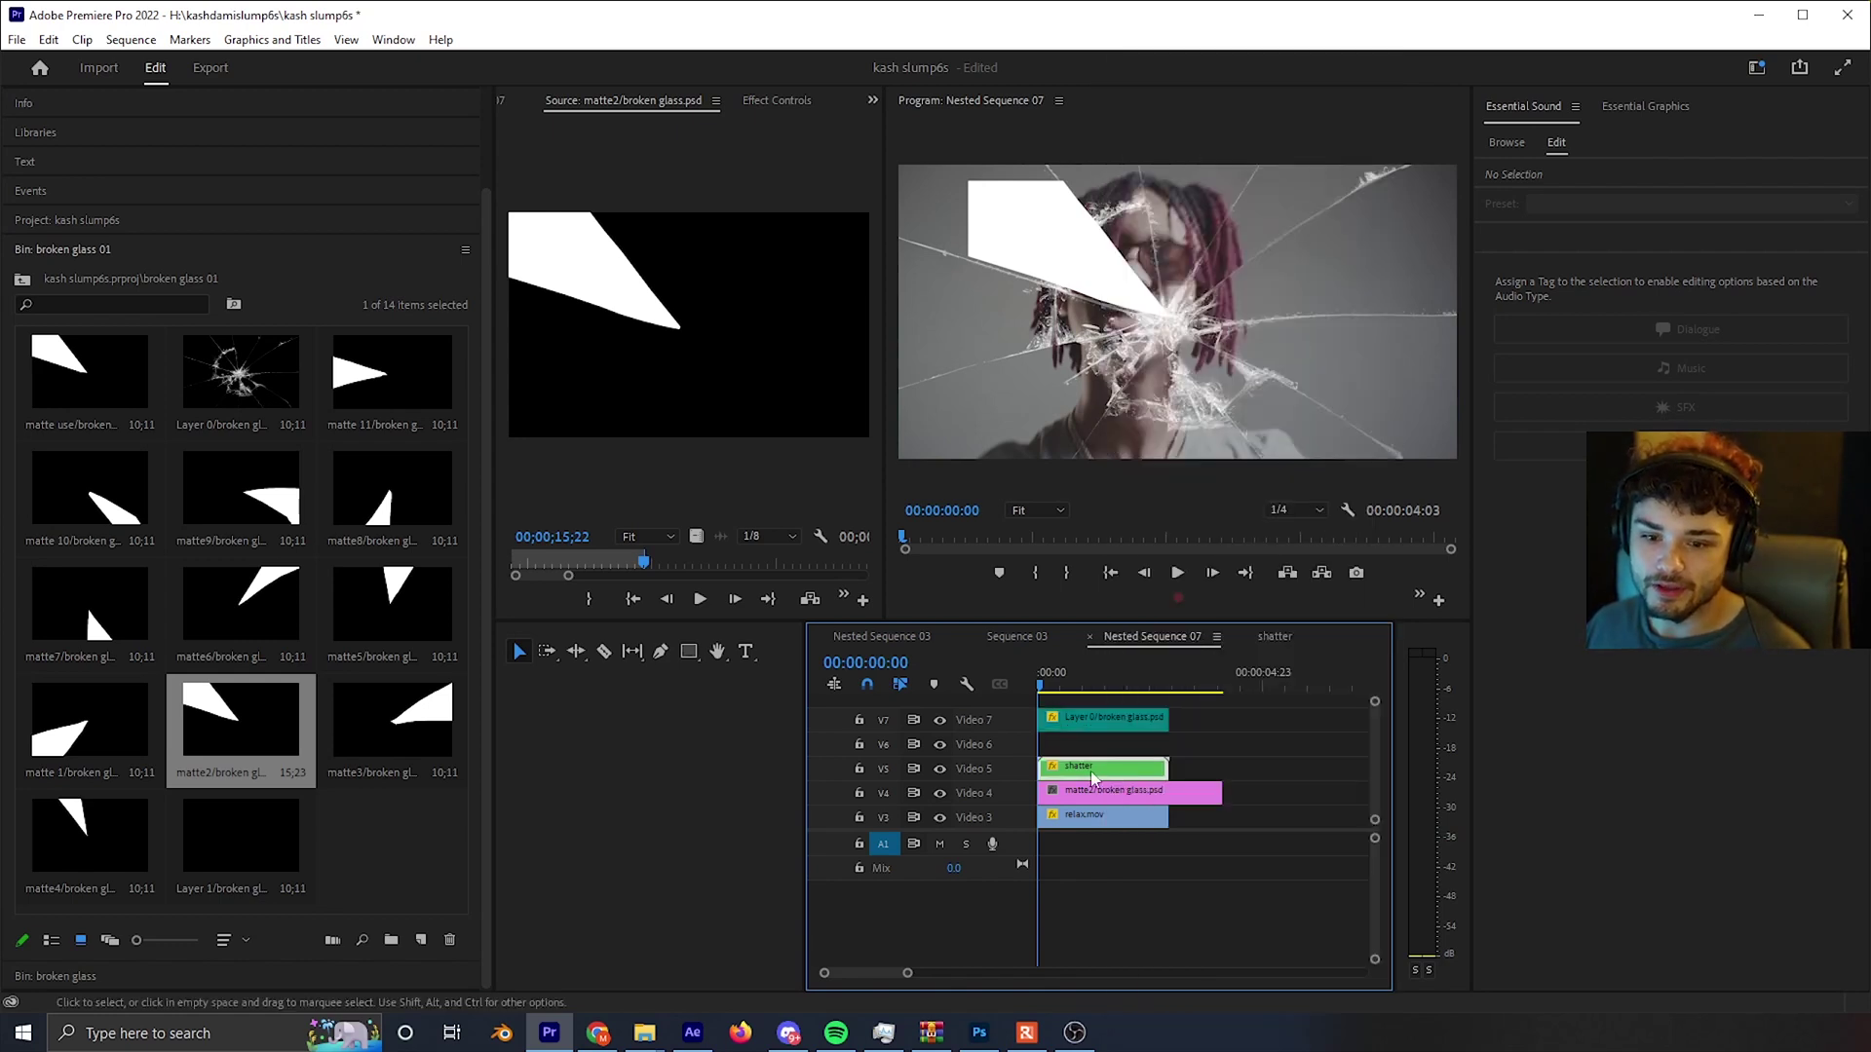
{"action": "left_click_drag", "start_coordinate": [1093, 777], "coordinate": [1092, 750]}
- Paste the copied Motion and Opacity attributes onto the matte2/broken glass.psd clip and move it up to Video 5
{"action": "right_click", "coordinate": [1099, 743]}
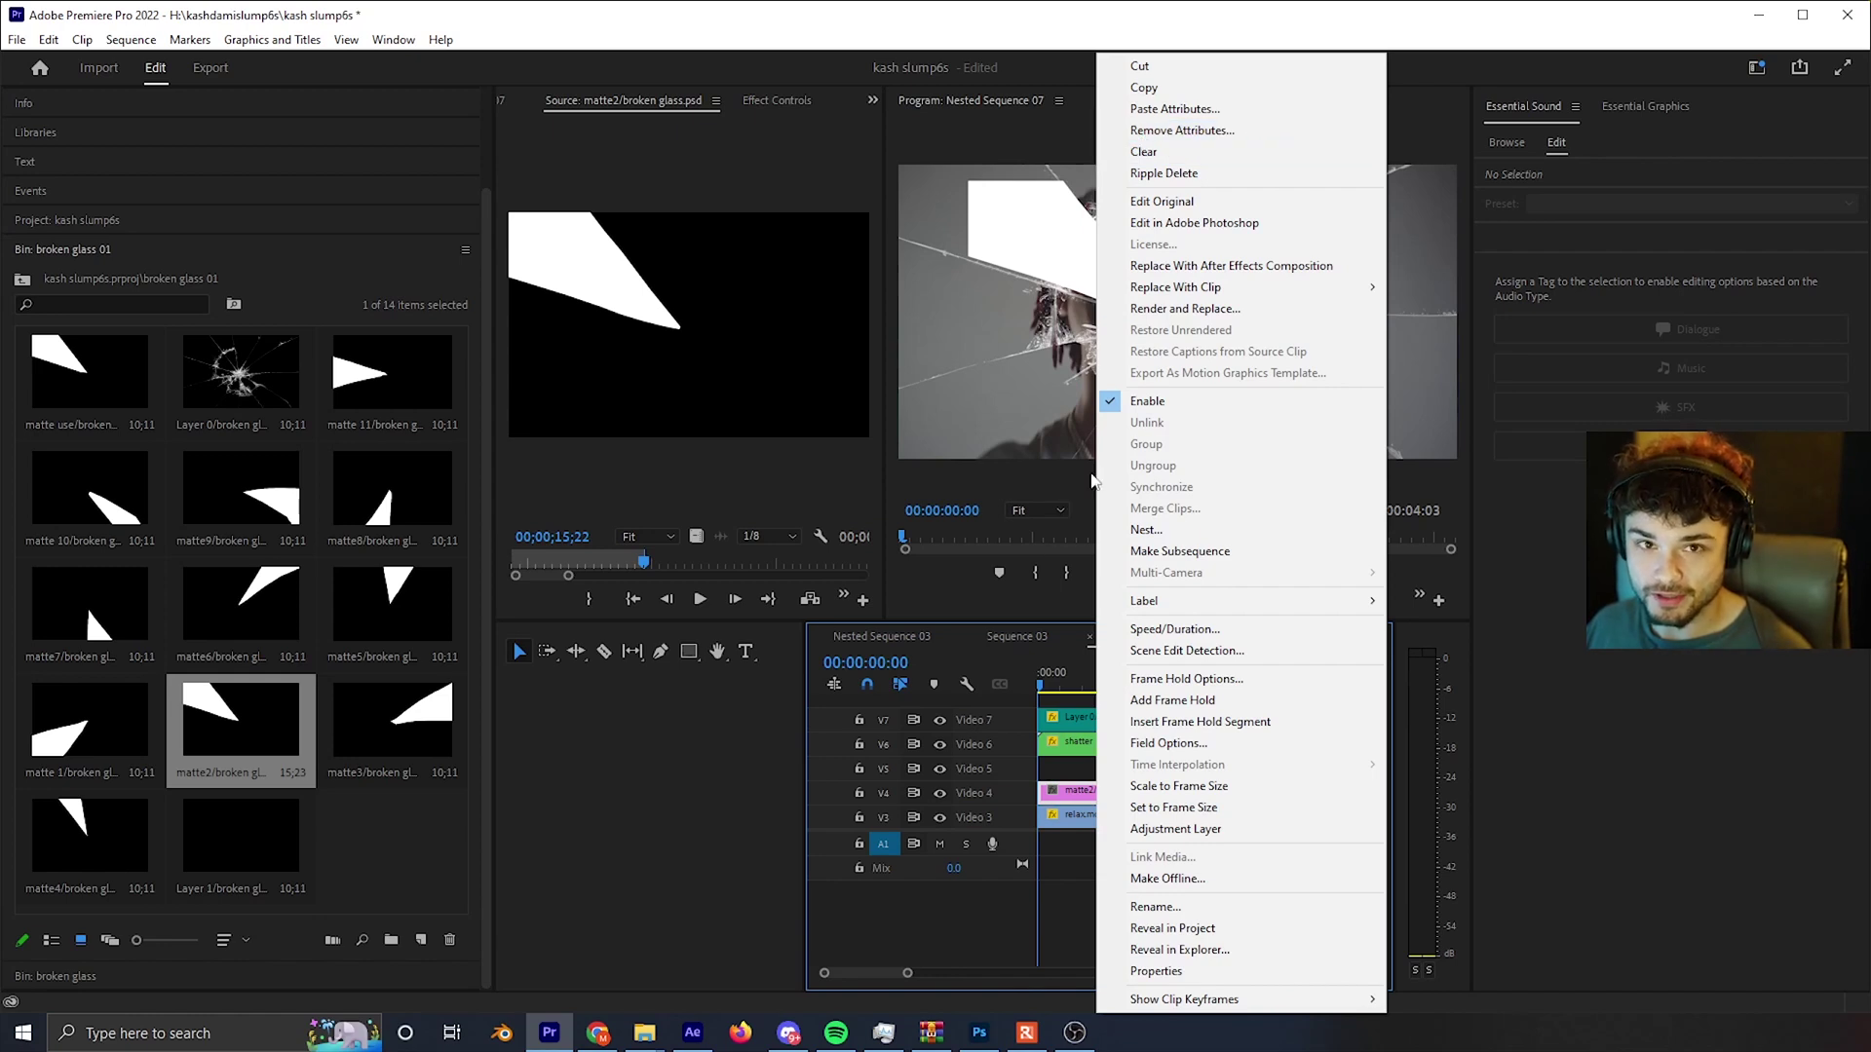
{"action": "left_click", "coordinate": [1174, 108]}
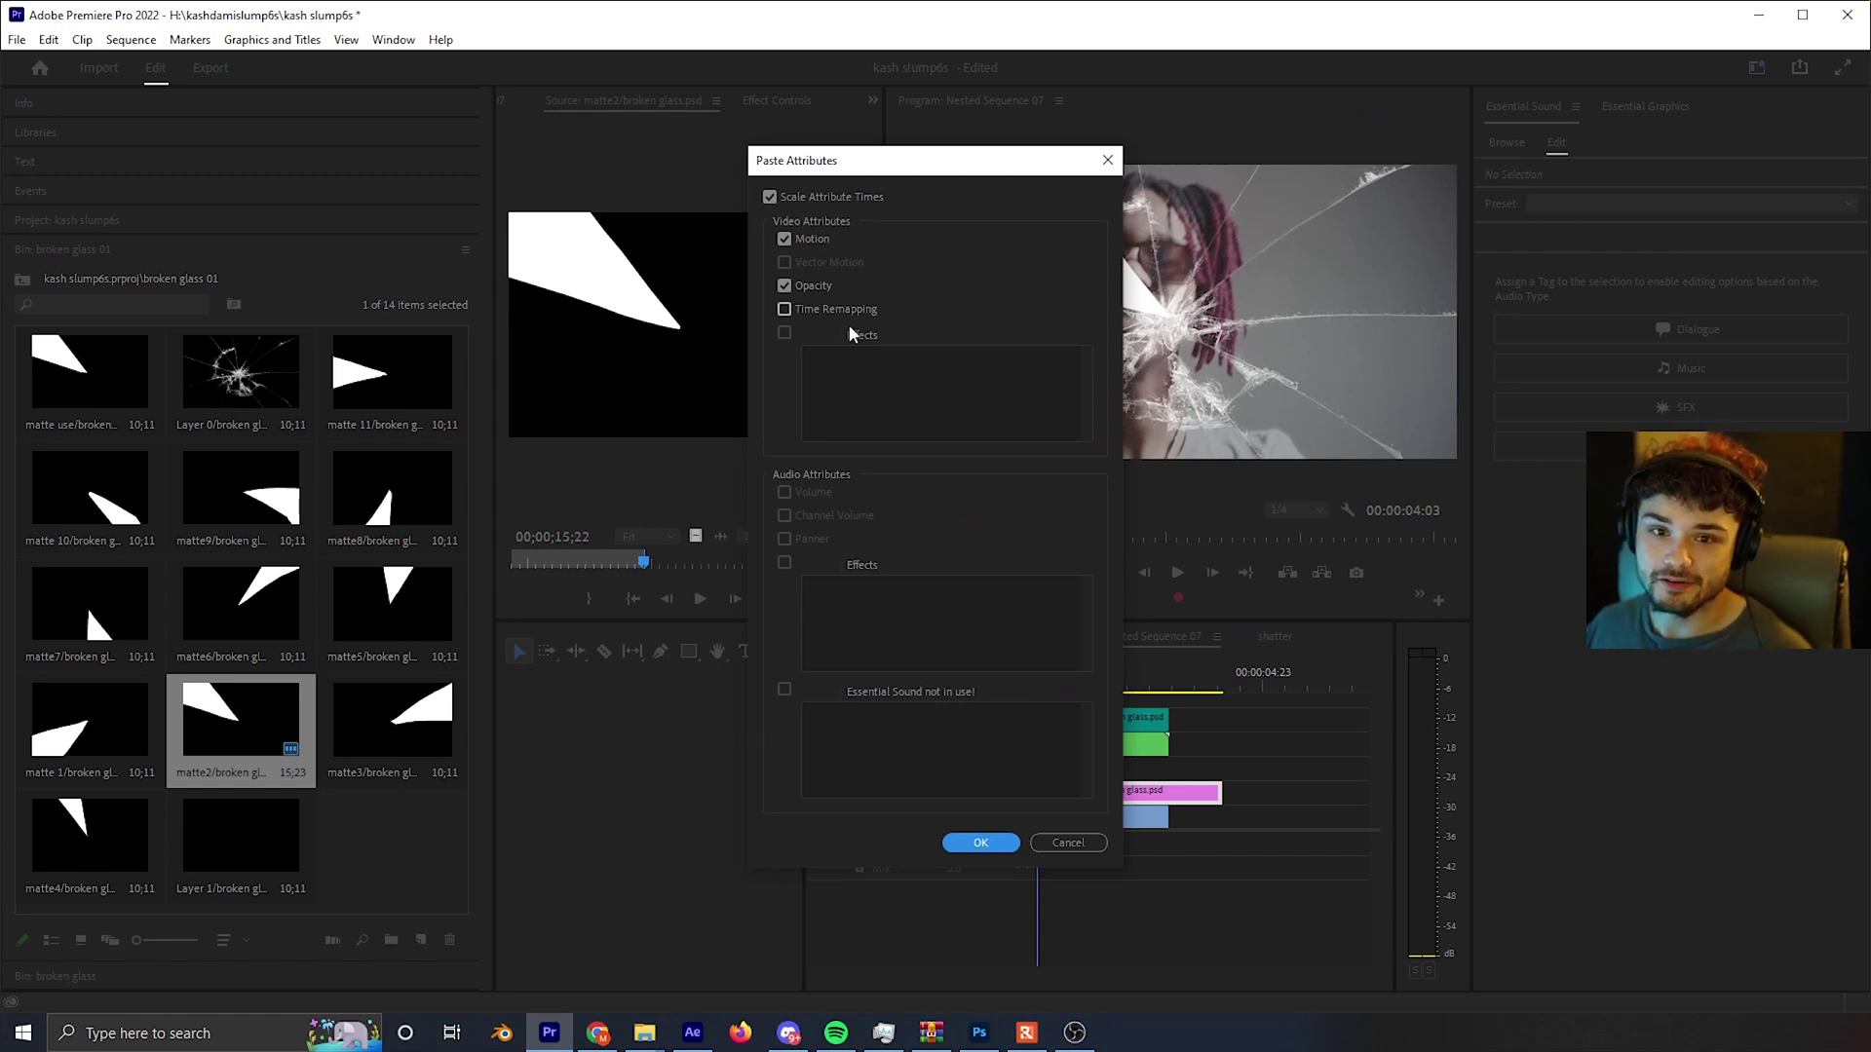
{"action": "left_click", "coordinate": [1009, 848]}
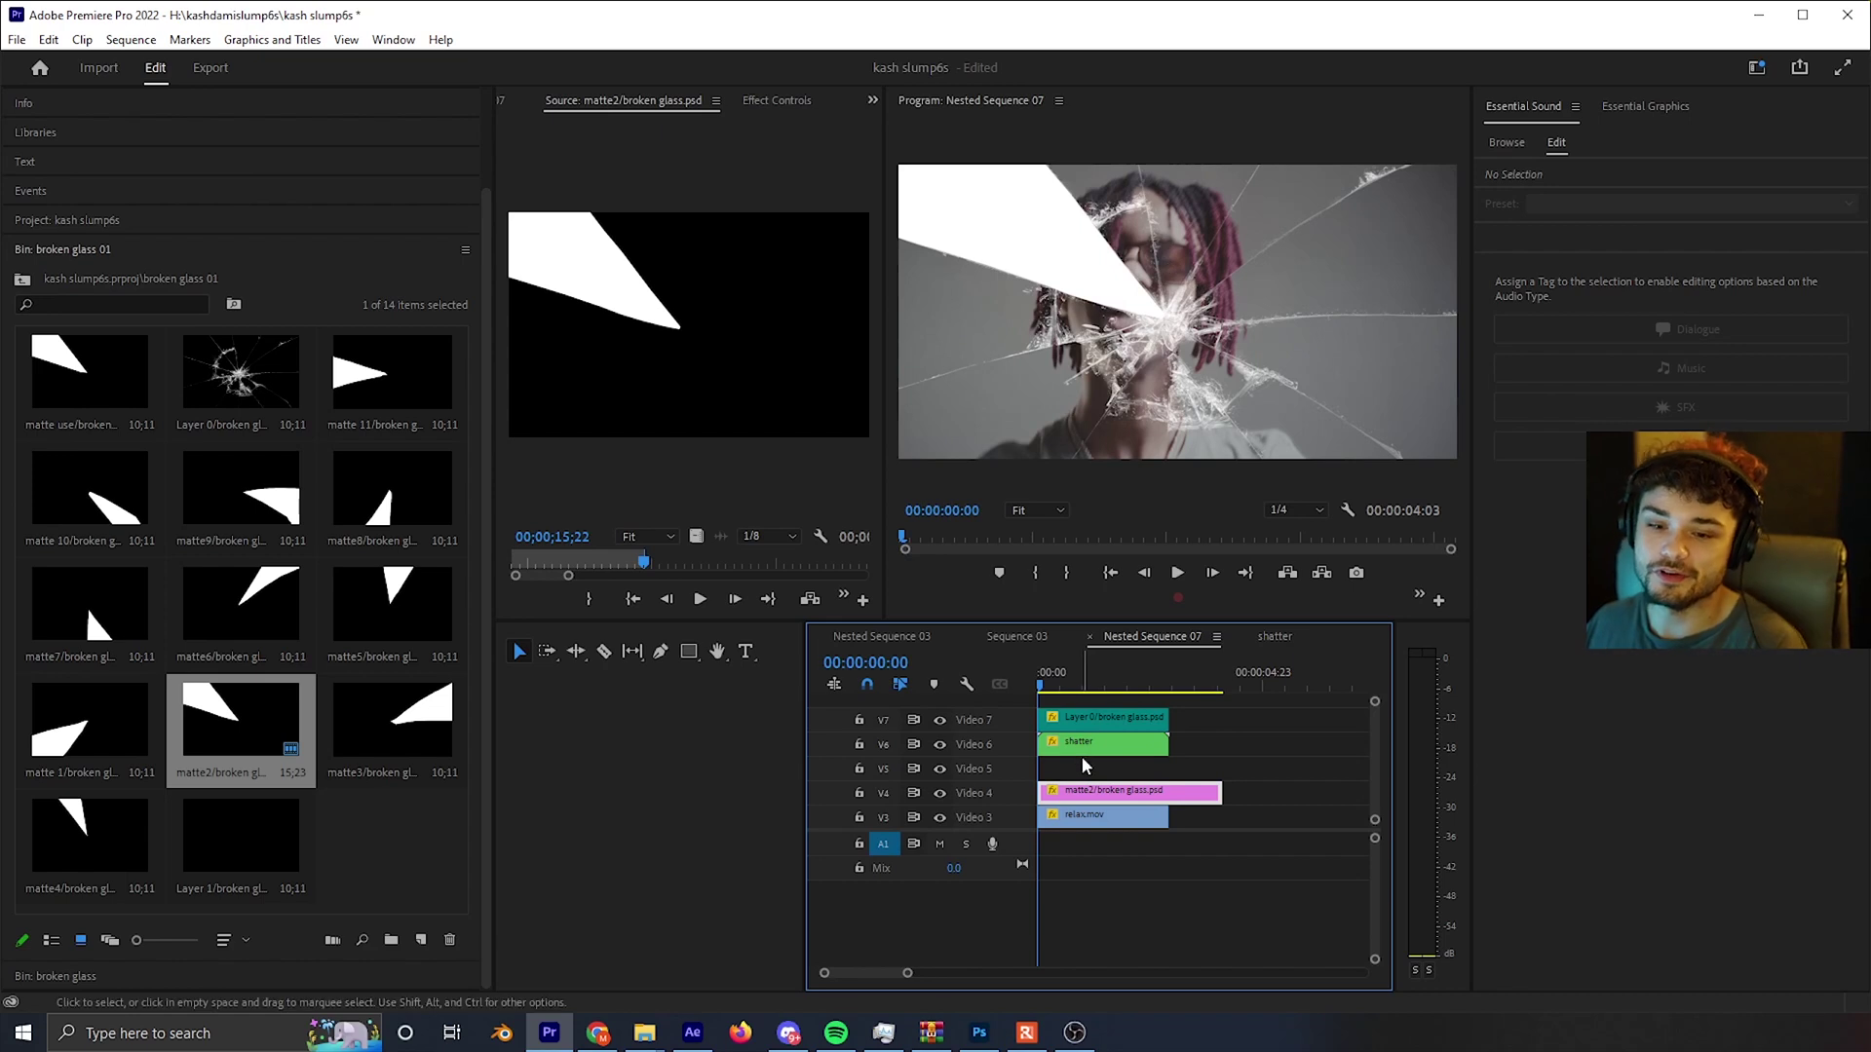
{"action": "scroll", "coordinate": [1092, 735], "scroll_direction": "down", "scroll_amount": 2}
{"action": "scroll", "coordinate": [1096, 770], "scroll_direction": "up", "scroll_amount": 1}
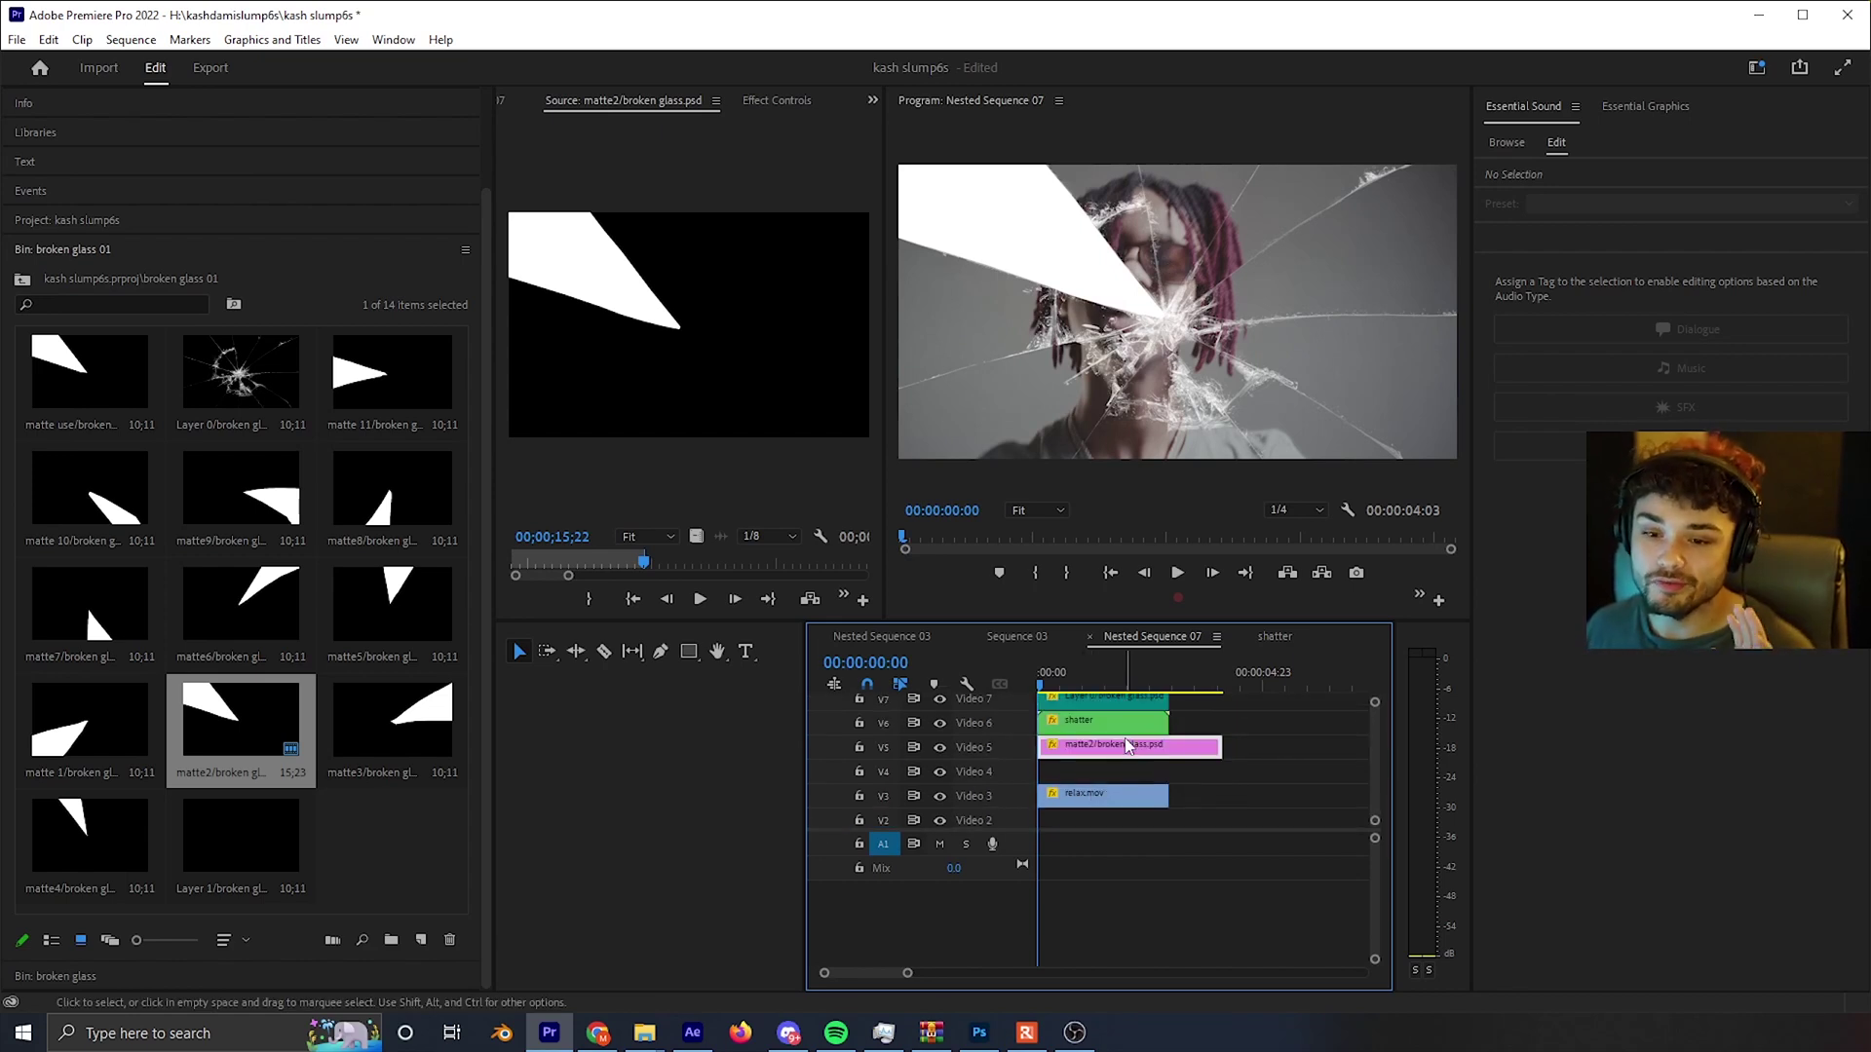
- Nest the scaled relax.mov clip on Video 3 under the name shatter2
{"action": "left_click", "coordinate": [1128, 795]}
{"action": "scroll", "coordinate": [1128, 793], "scroll_direction": "down", "scroll_amount": 1}
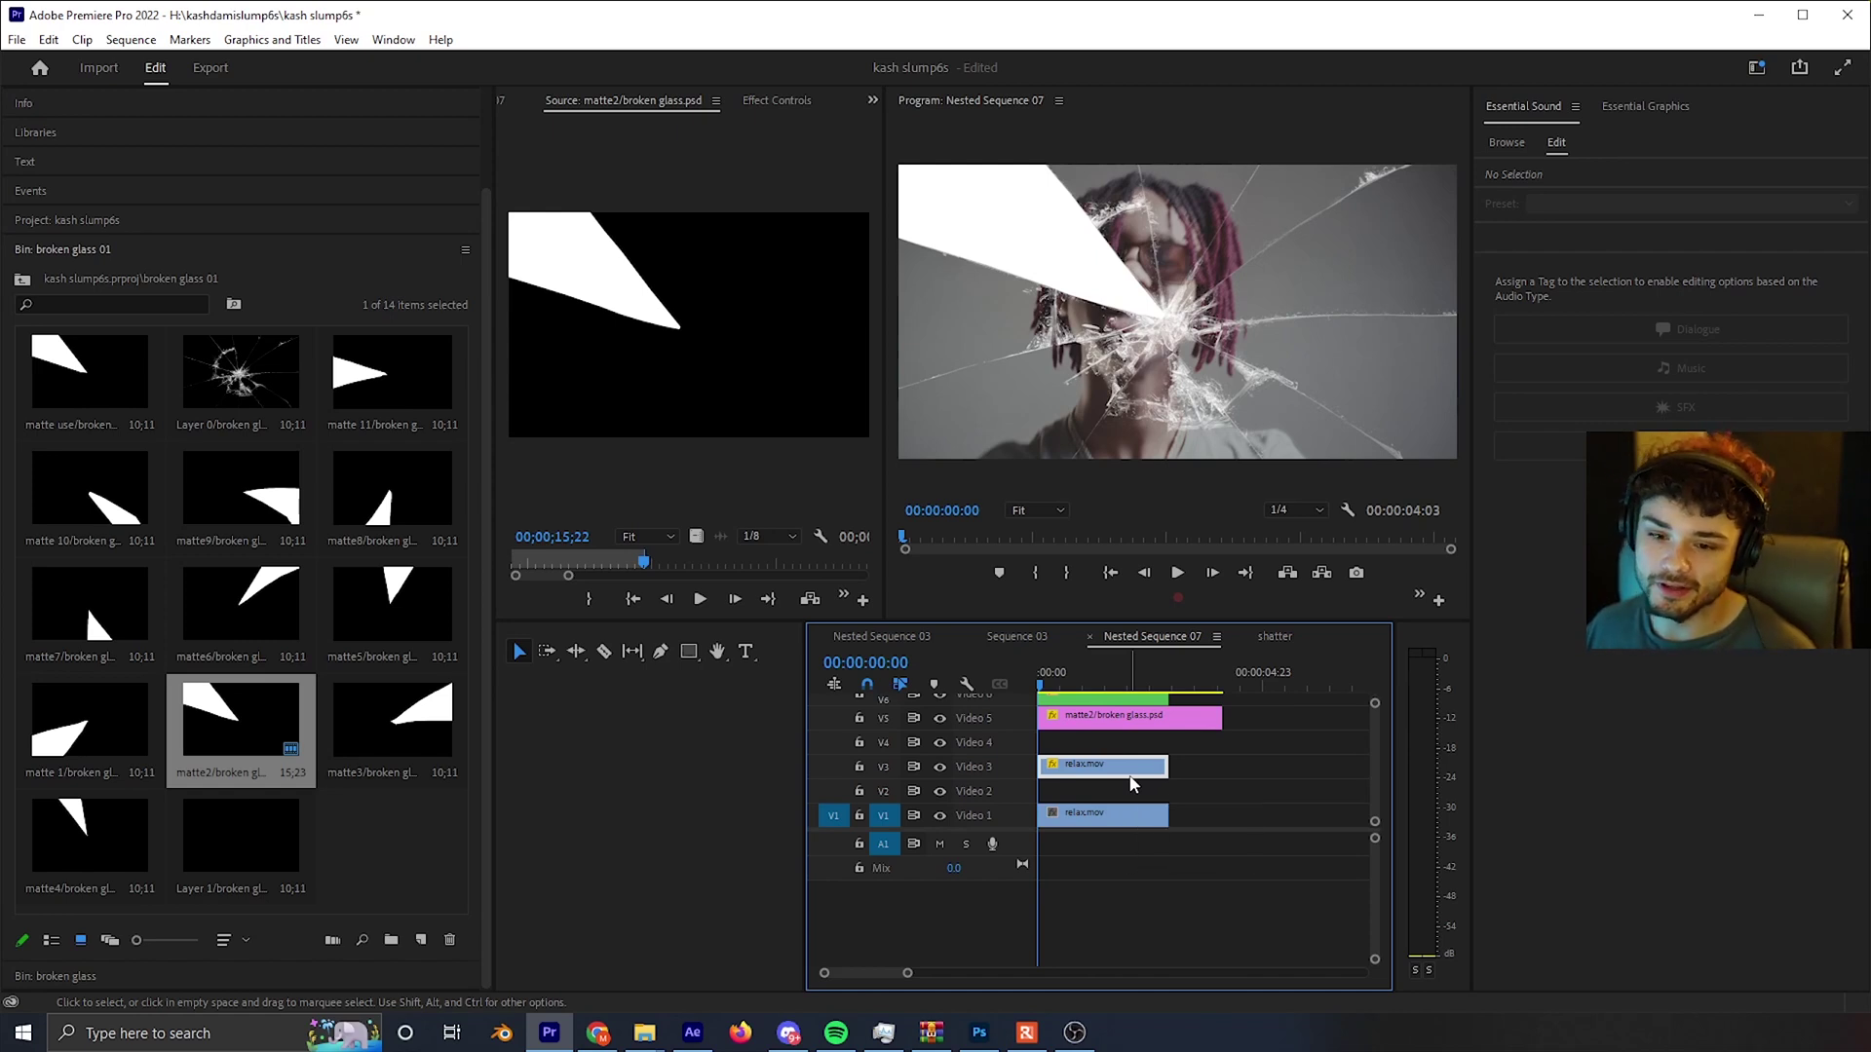
{"action": "right_click", "coordinate": [1117, 767]}
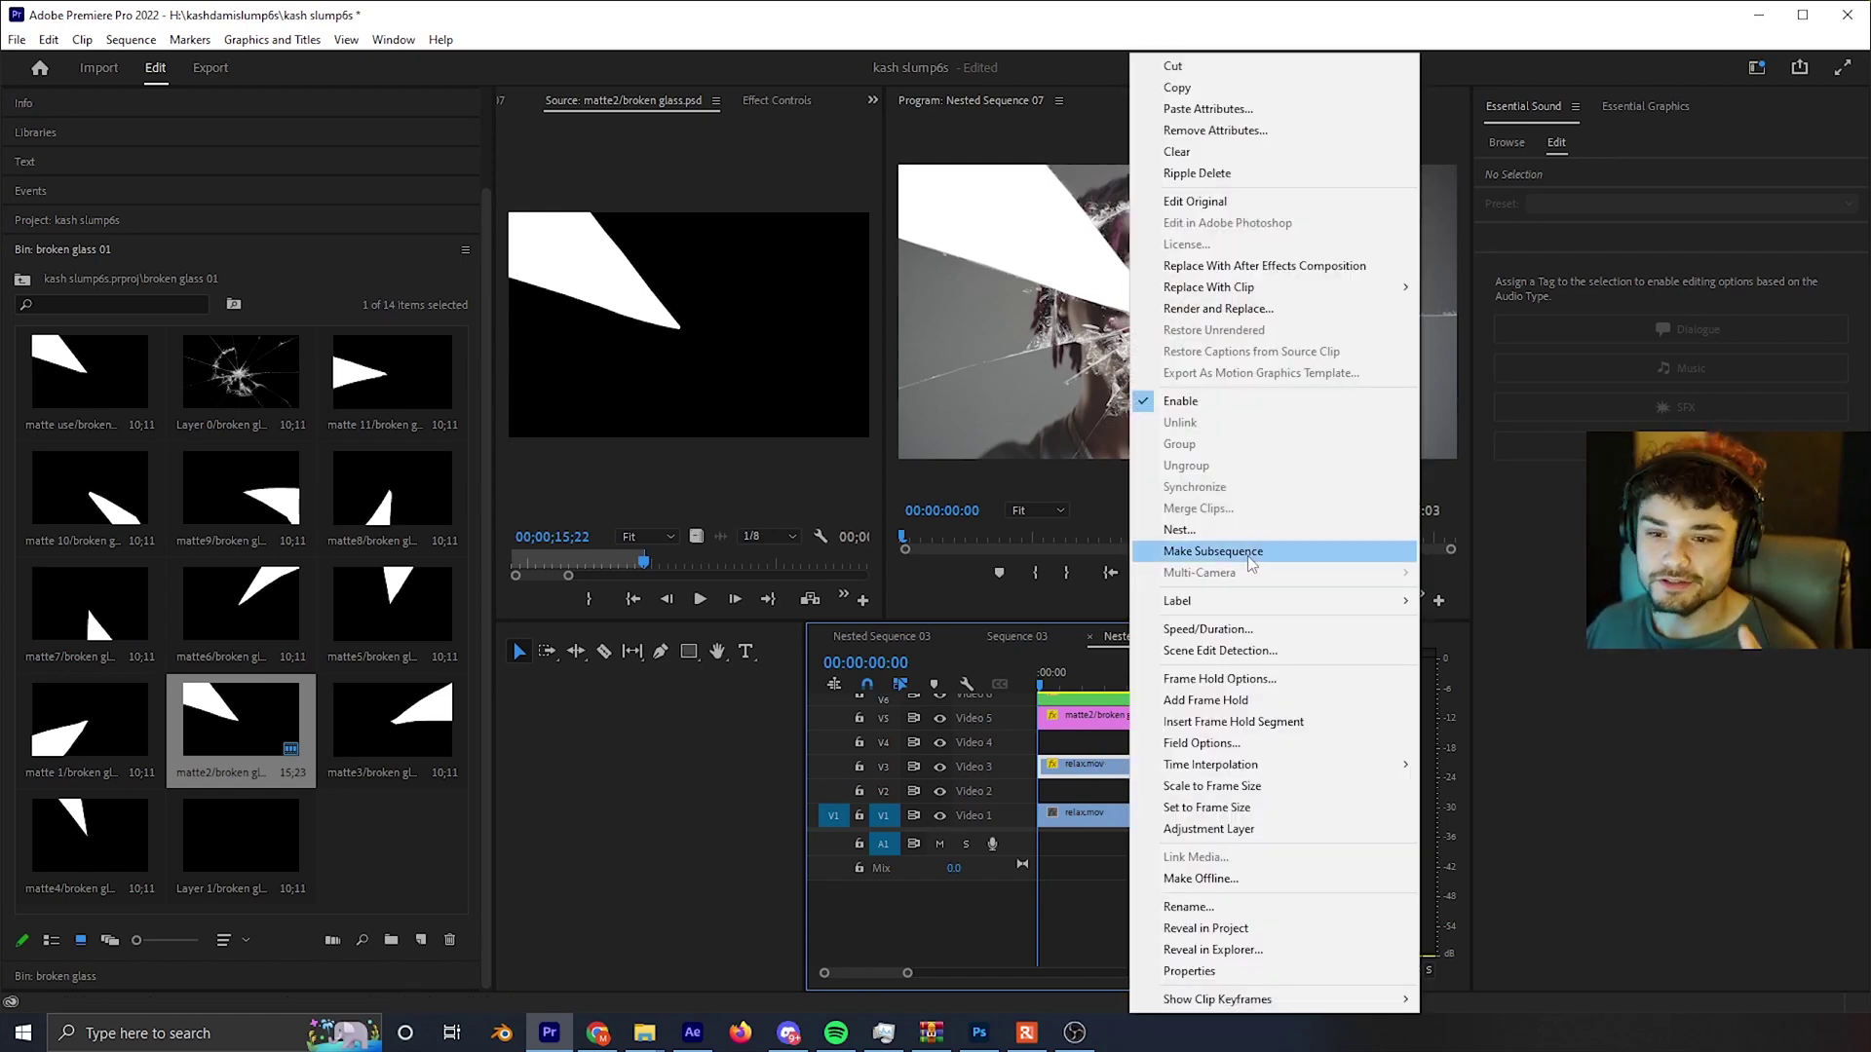
{"action": "left_click", "coordinate": [1100, 721]}
{"action": "left_click", "coordinate": [1094, 767]}
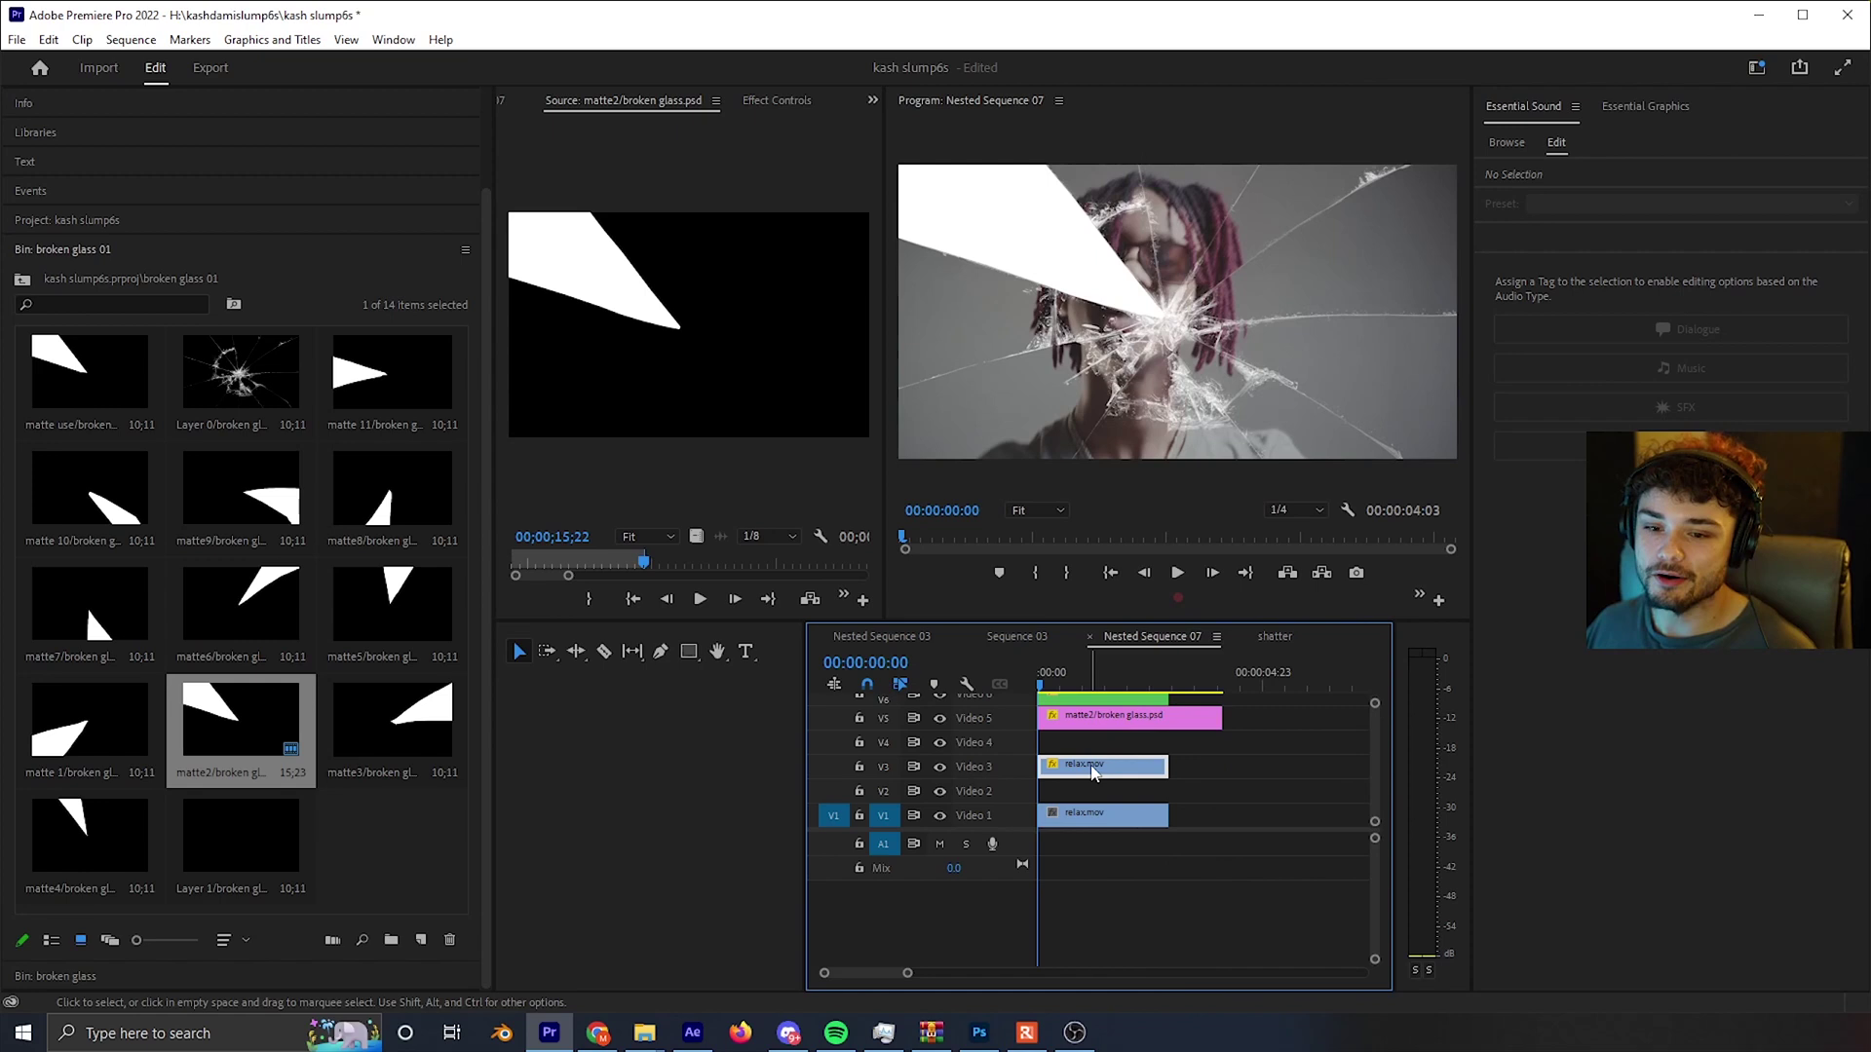
{"action": "right_click", "coordinate": [1093, 770]}
{"action": "left_click", "coordinate": [1165, 533]}
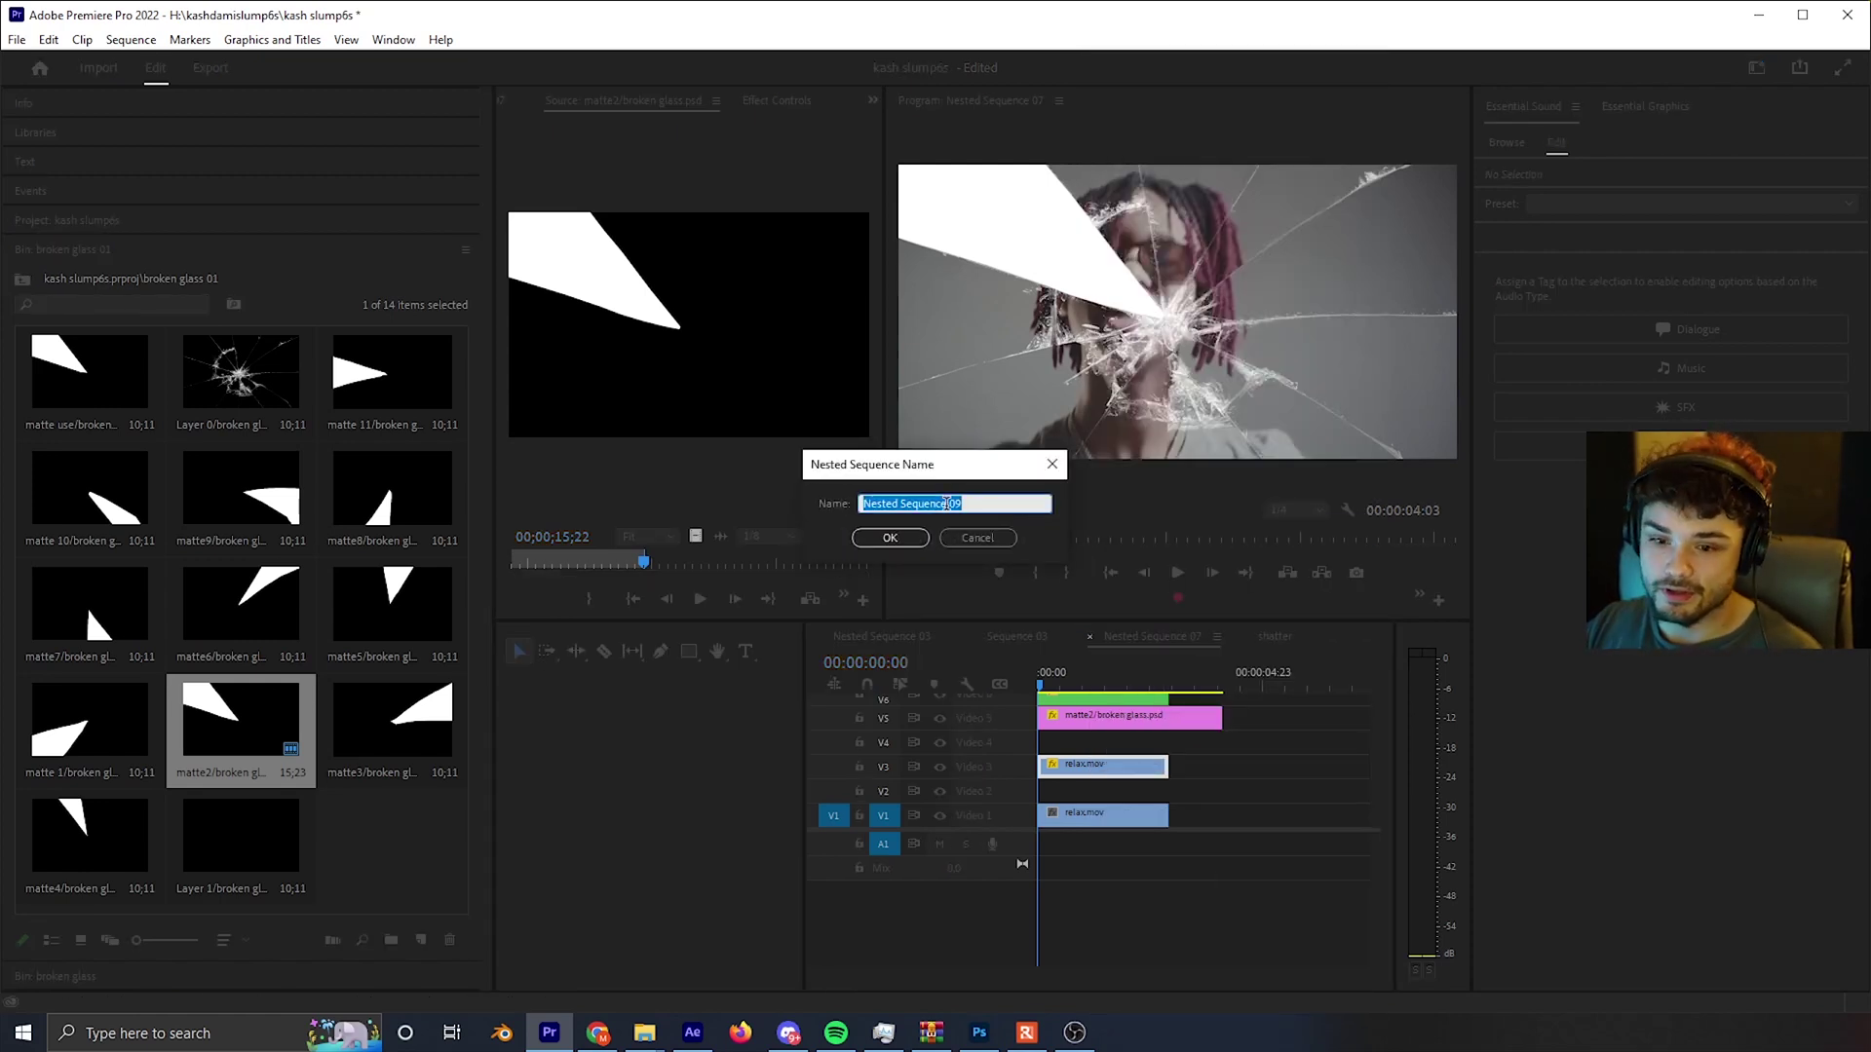
{"action": "type", "text": "shatter"}
{"action": "key", "text": "Return"}
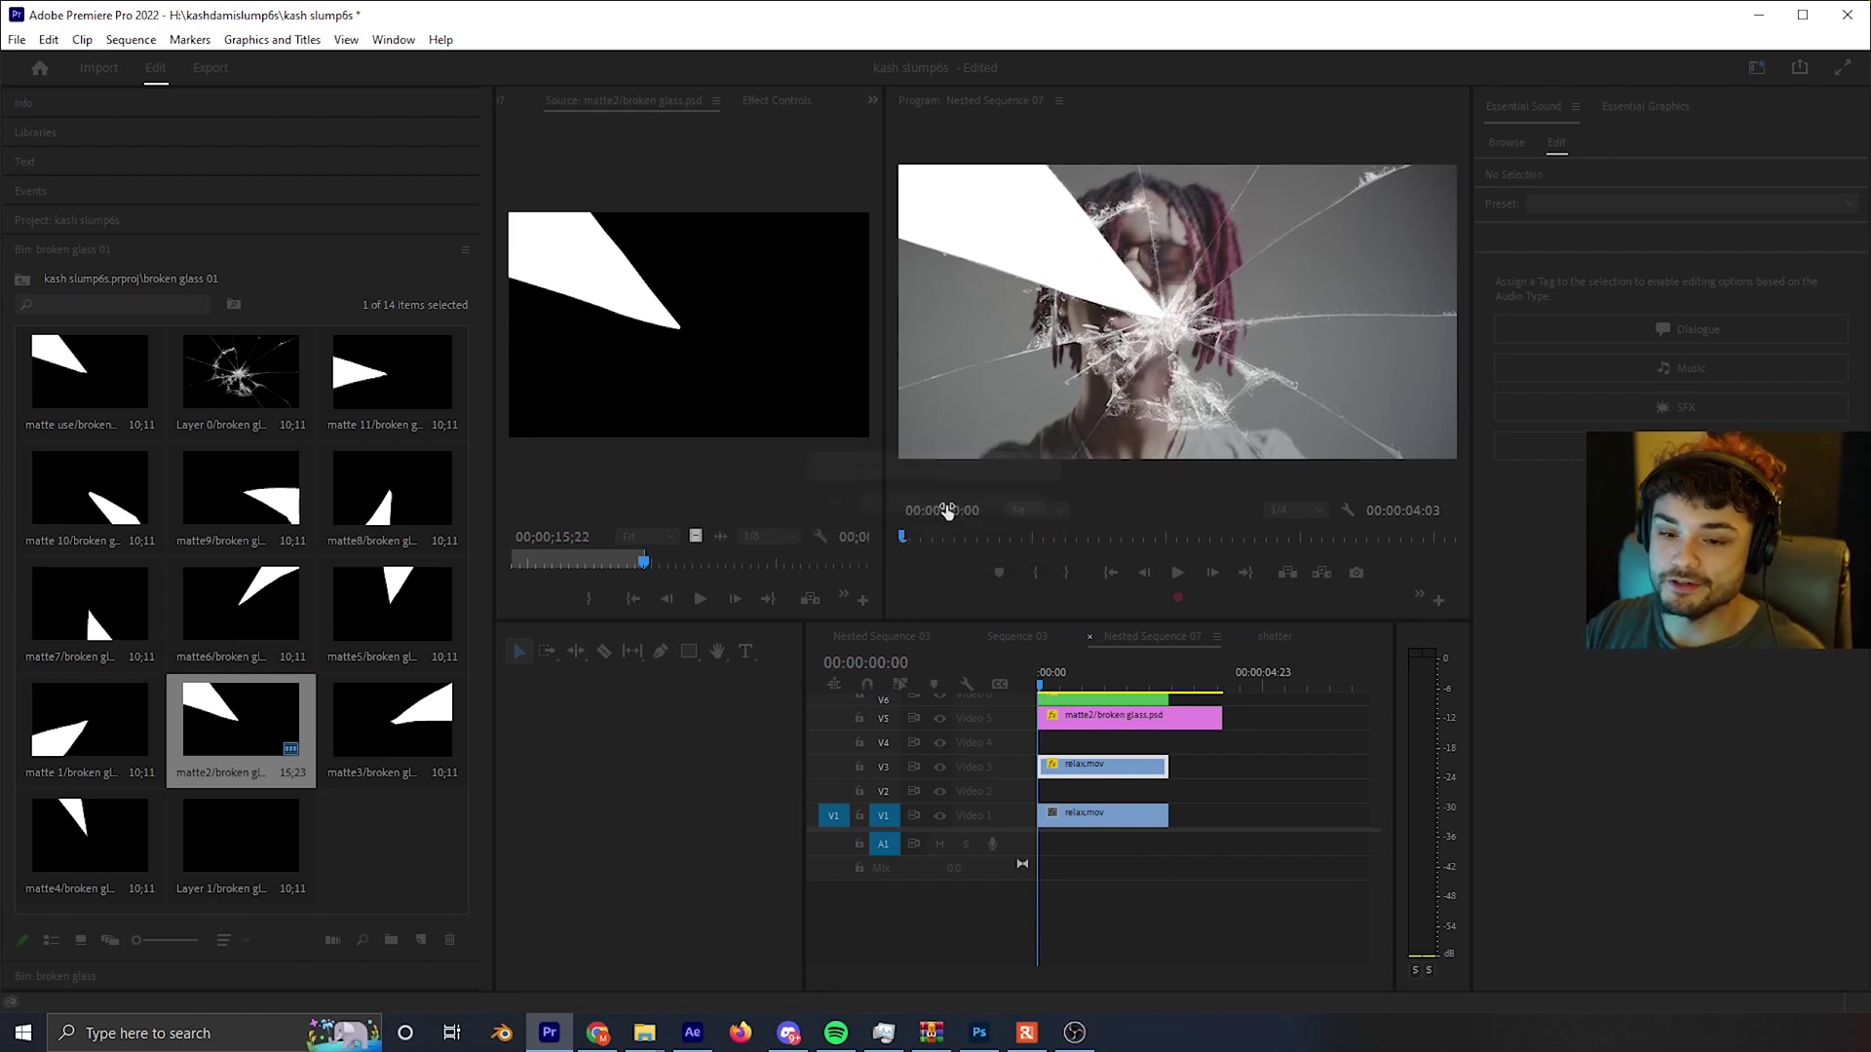
- Move the matte2/broken glass.psd clip down to Video 4, directly above the shatter2 nest
{"action": "scroll", "coordinate": [1142, 734], "scroll_direction": "up", "scroll_amount": 2}
{"action": "scroll", "coordinate": [1142, 734], "scroll_direction": "down", "scroll_amount": 2}
{"action": "left_click", "coordinate": [1108, 768]}
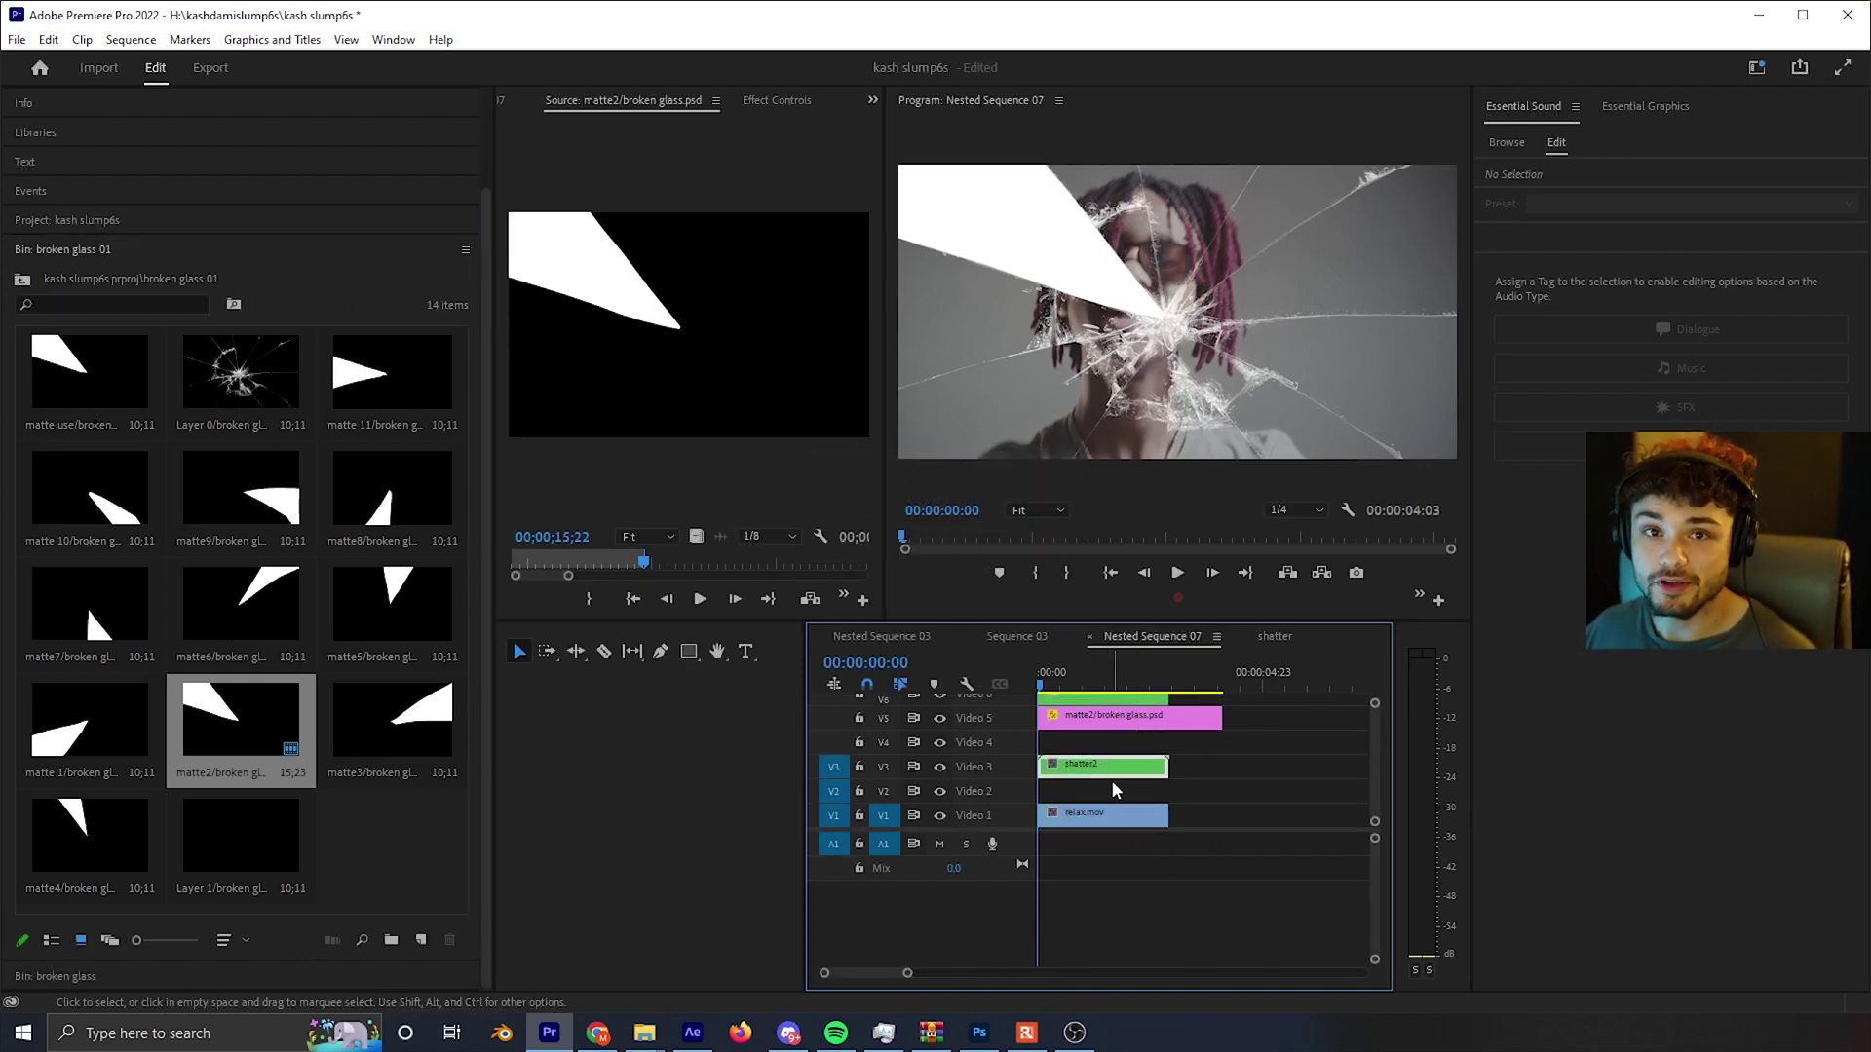
{"action": "left_click_drag", "start_coordinate": [1101, 719], "coordinate": [1101, 745]}
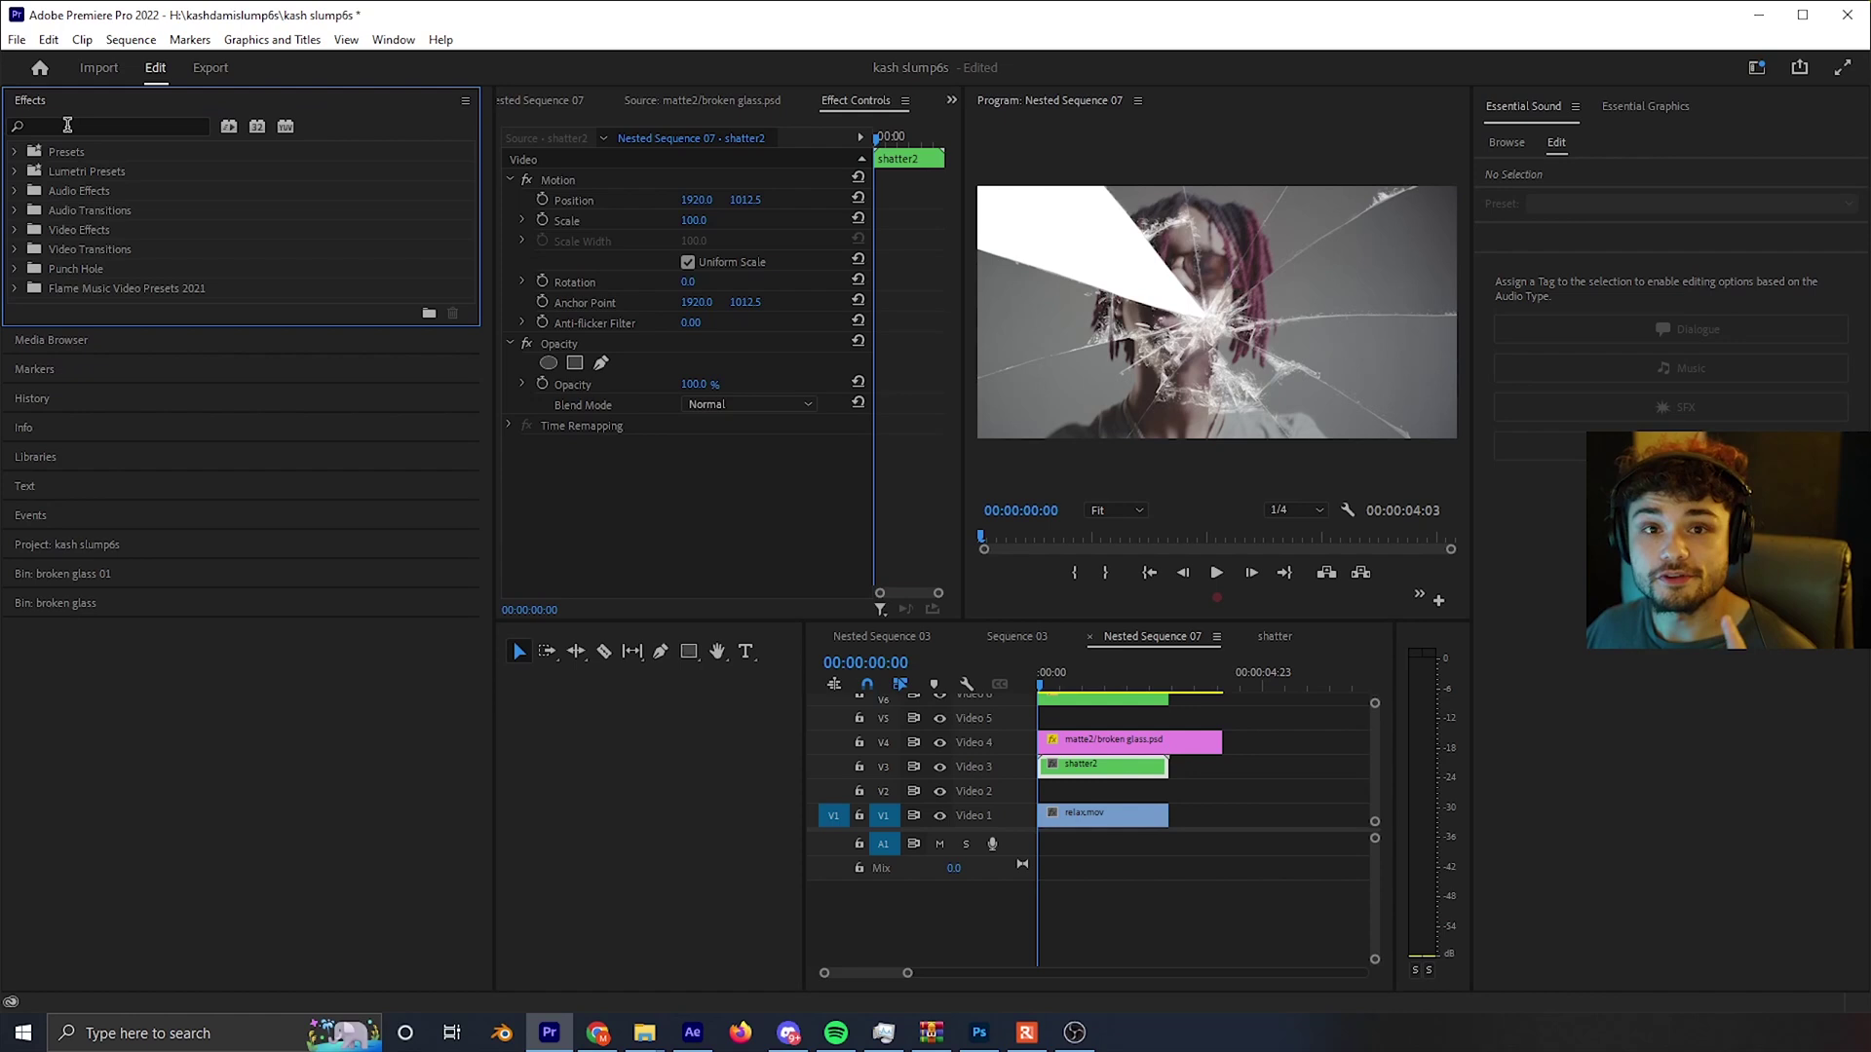
- Search the effects for "track matte" and apply Track Matte Key to the shatter2 clip on Video 3
{"action": "left_click", "coordinate": [65, 127]}
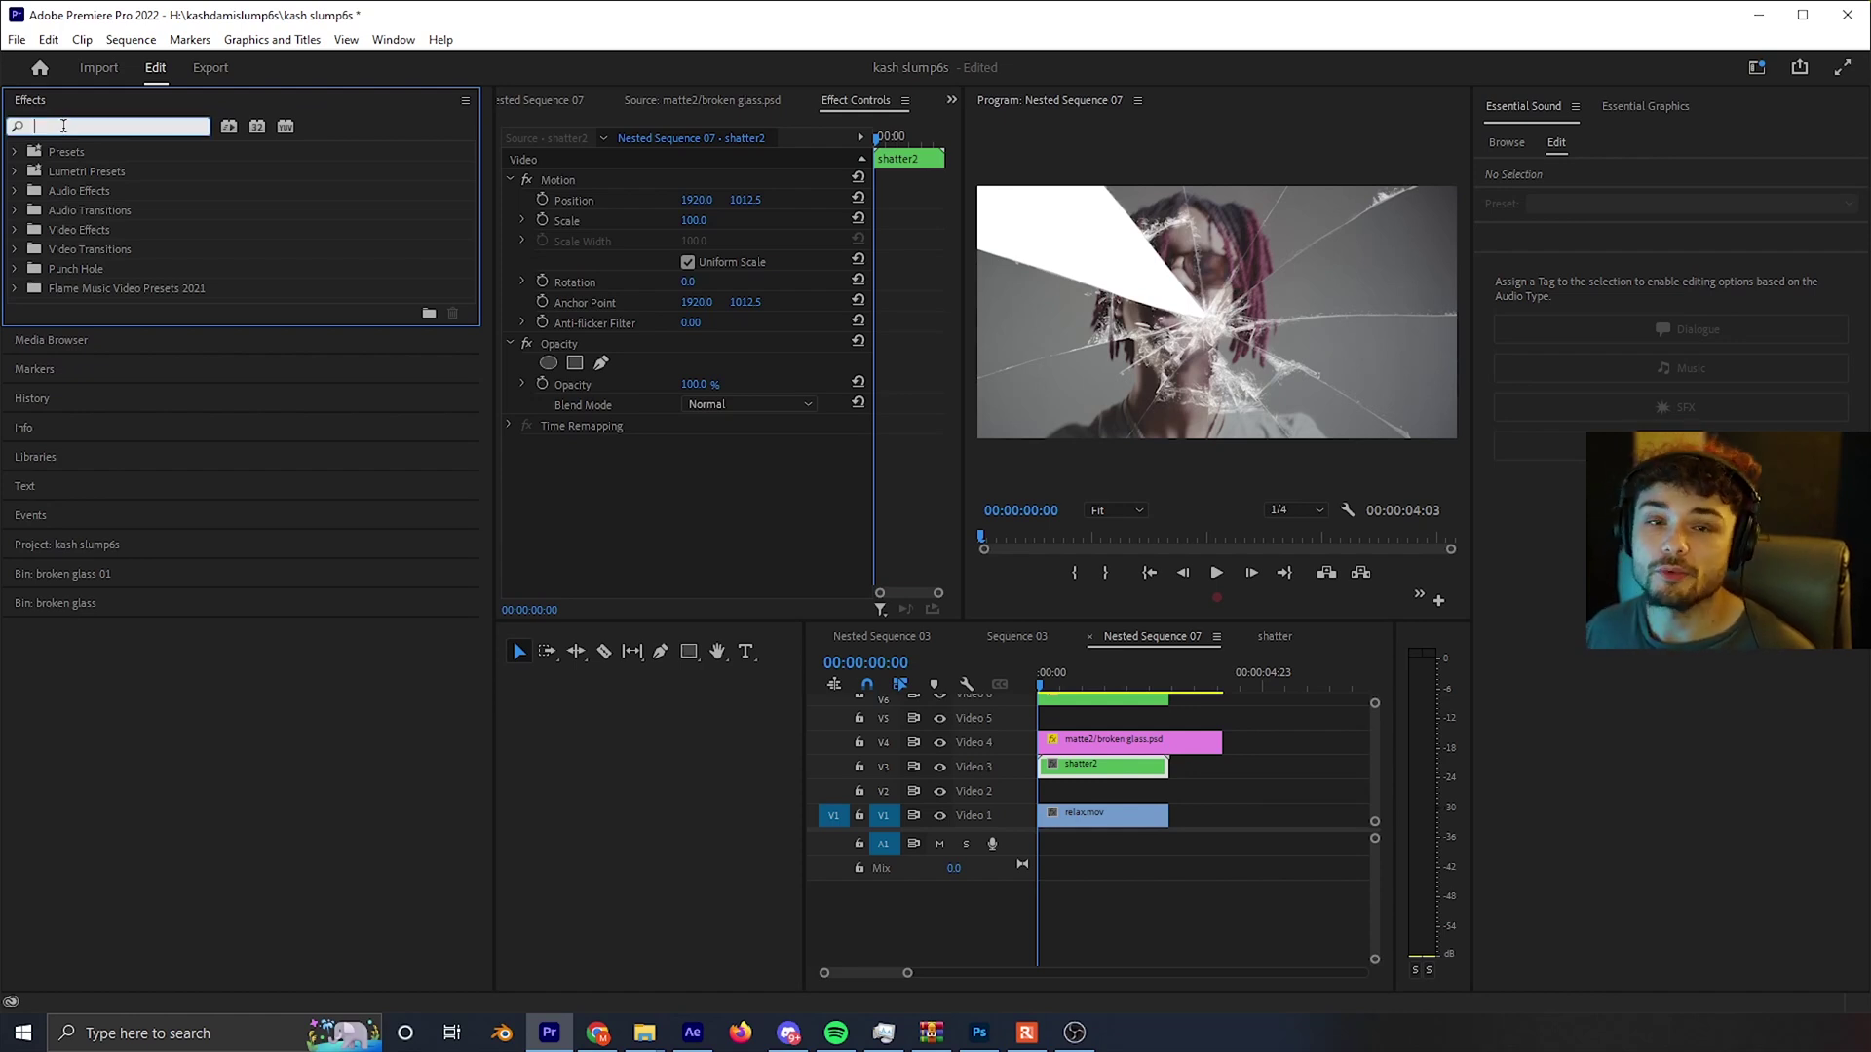
{"action": "type", "text": "track"}
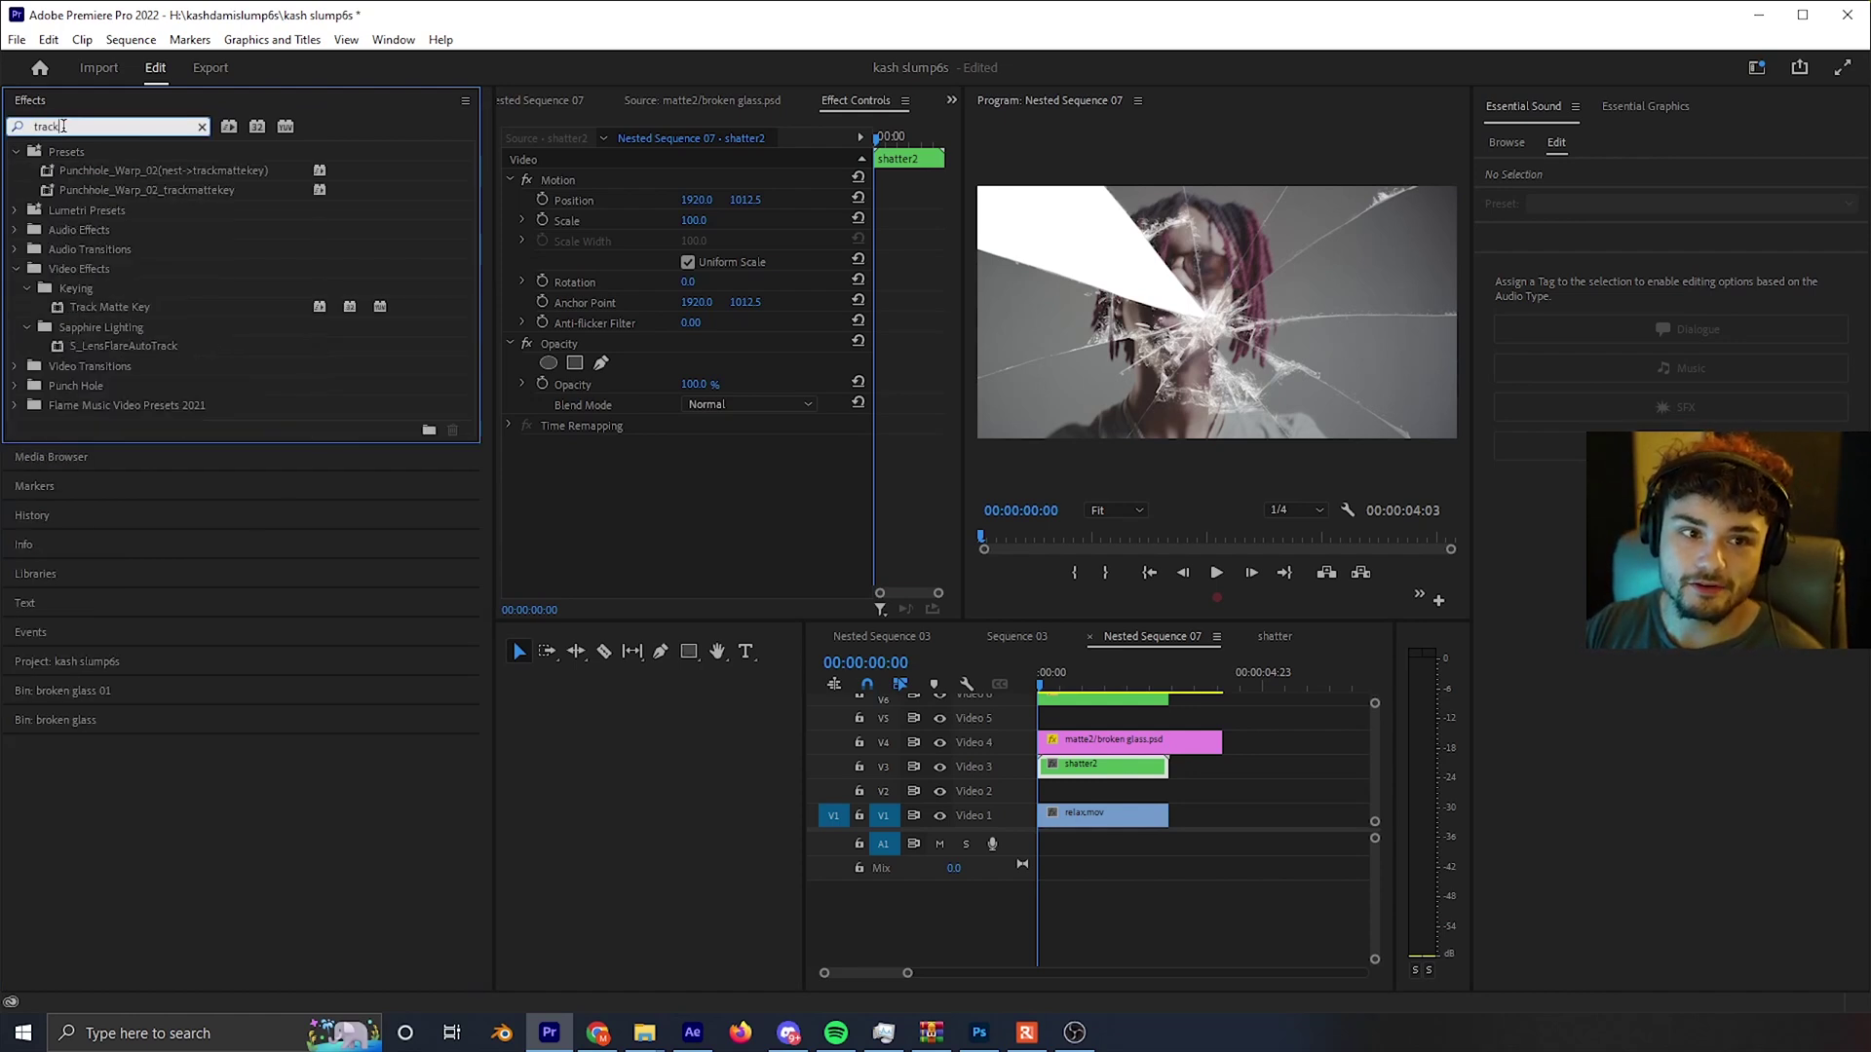
{"action": "type", "text": " matte"}
{"action": "left_click", "coordinate": [104, 266]}
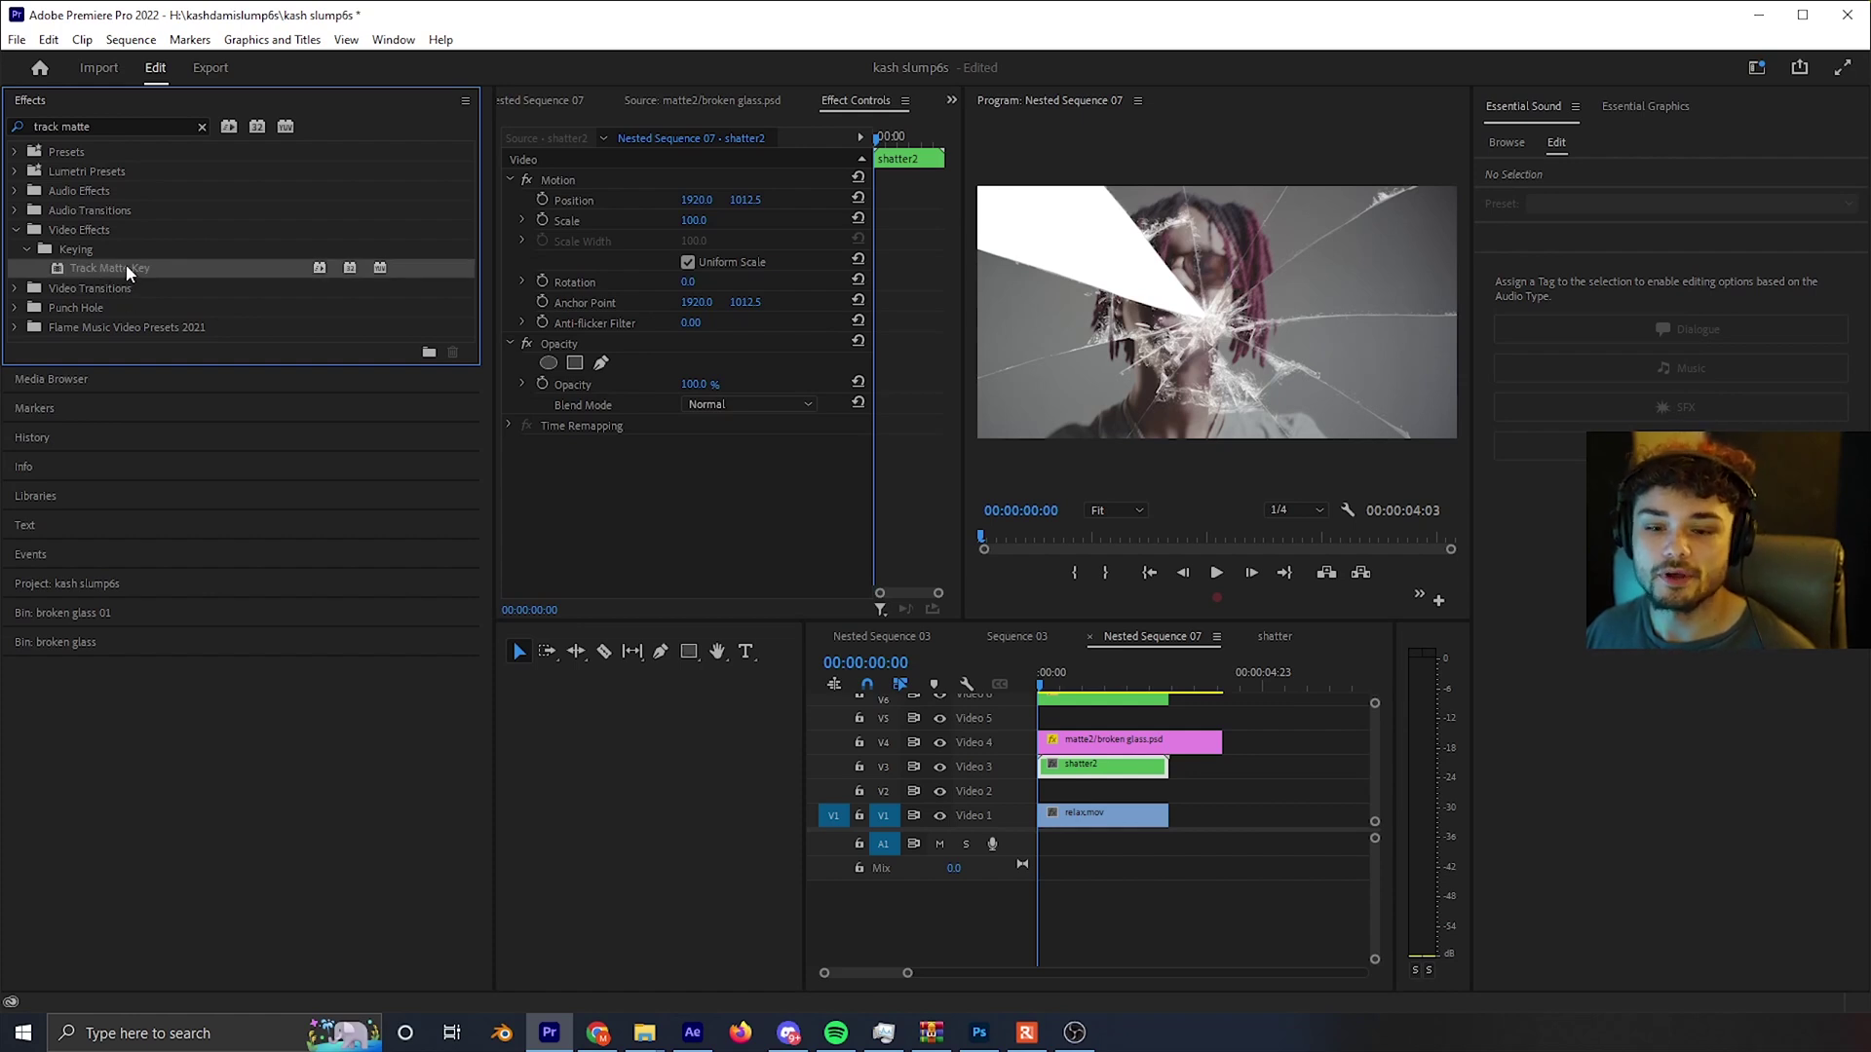
{"action": "left_click_drag", "start_coordinate": [117, 271], "coordinate": [1072, 770]}
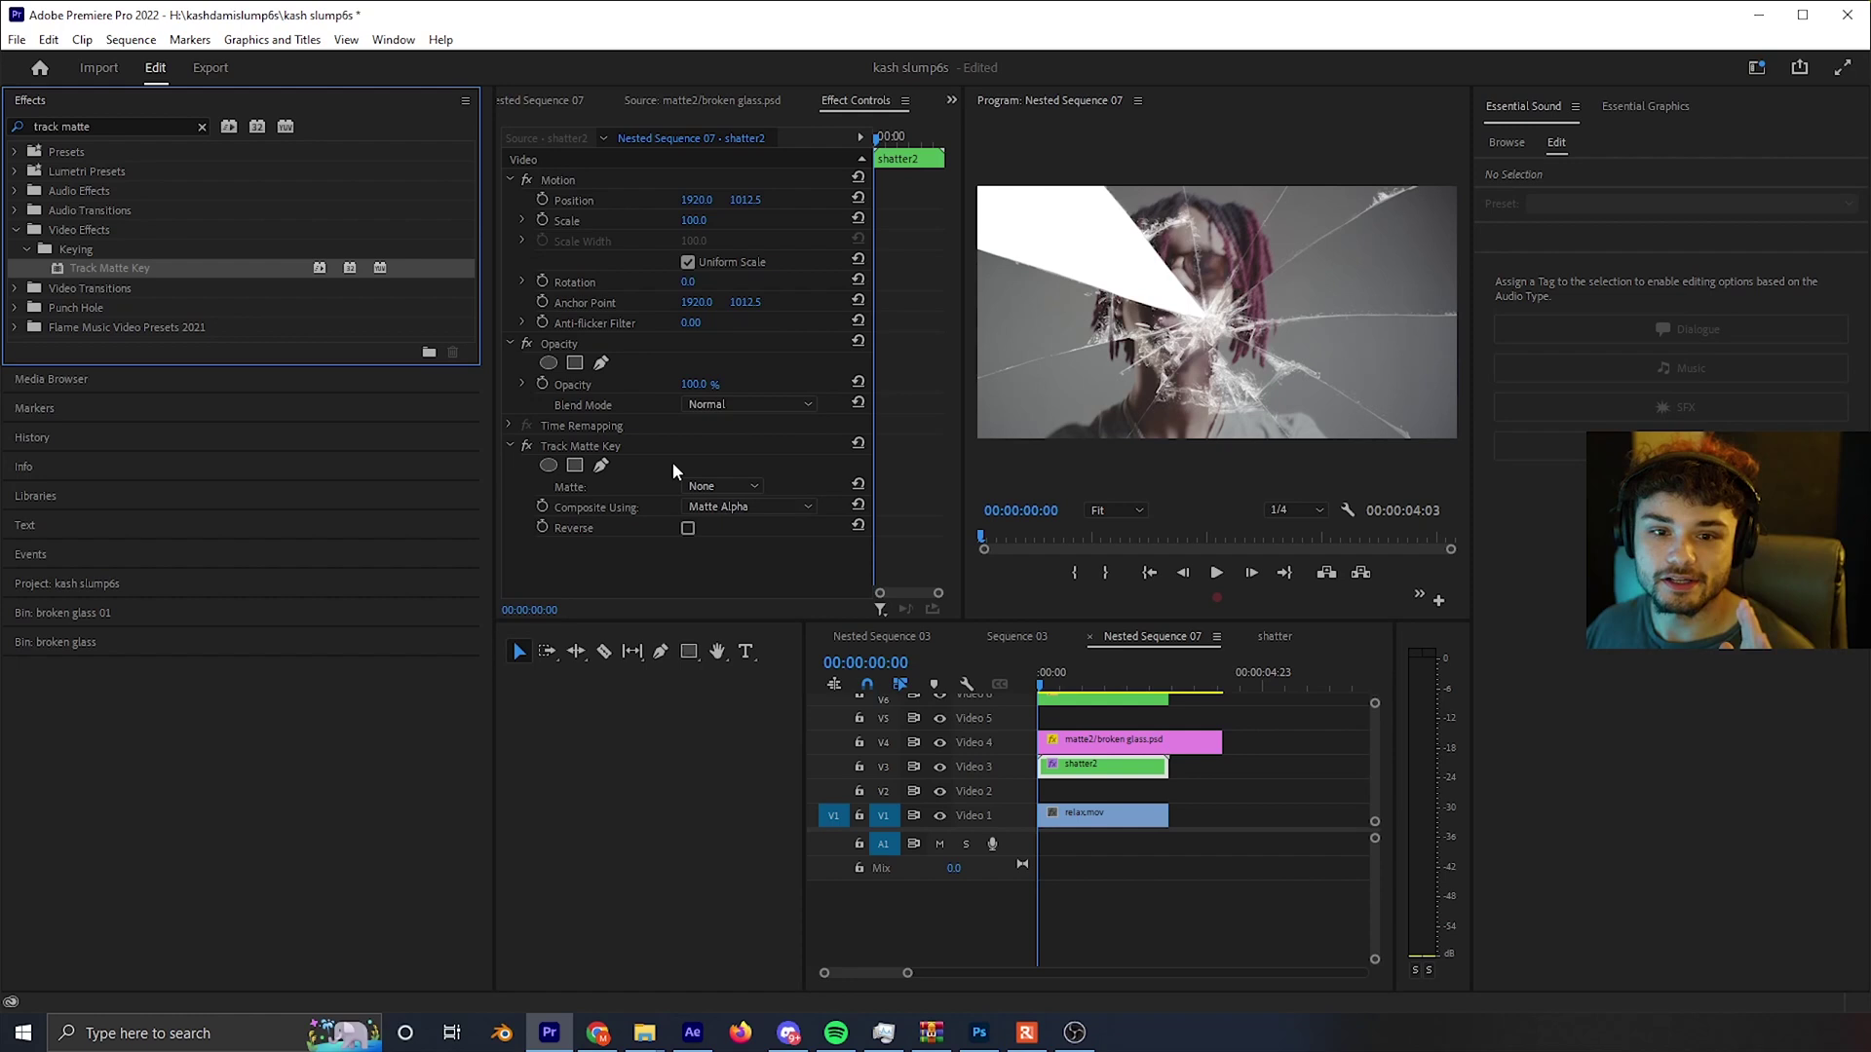
- Set shatter2's Track Matte Key to use Video 4 as its matte, then compare the matte and shatter2 clips' settings
{"action": "left_click", "coordinate": [583, 444]}
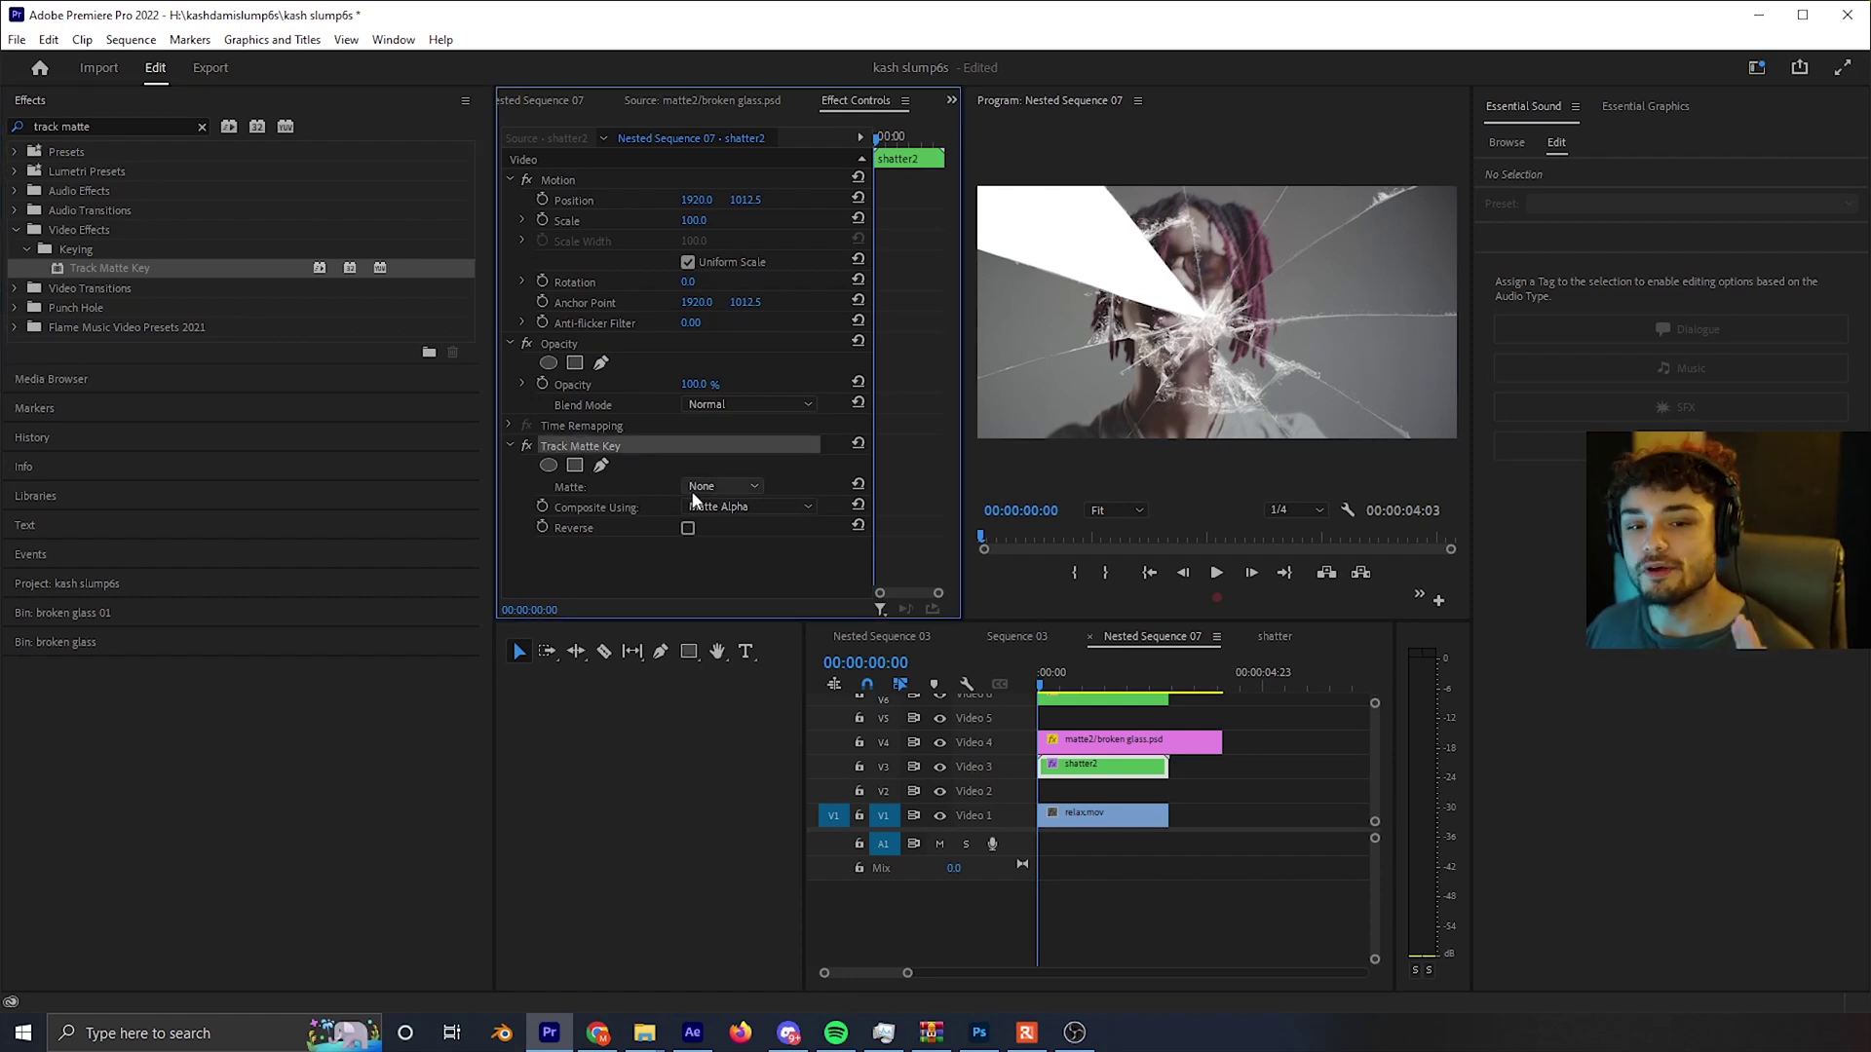
{"action": "left_click", "coordinate": [691, 485]}
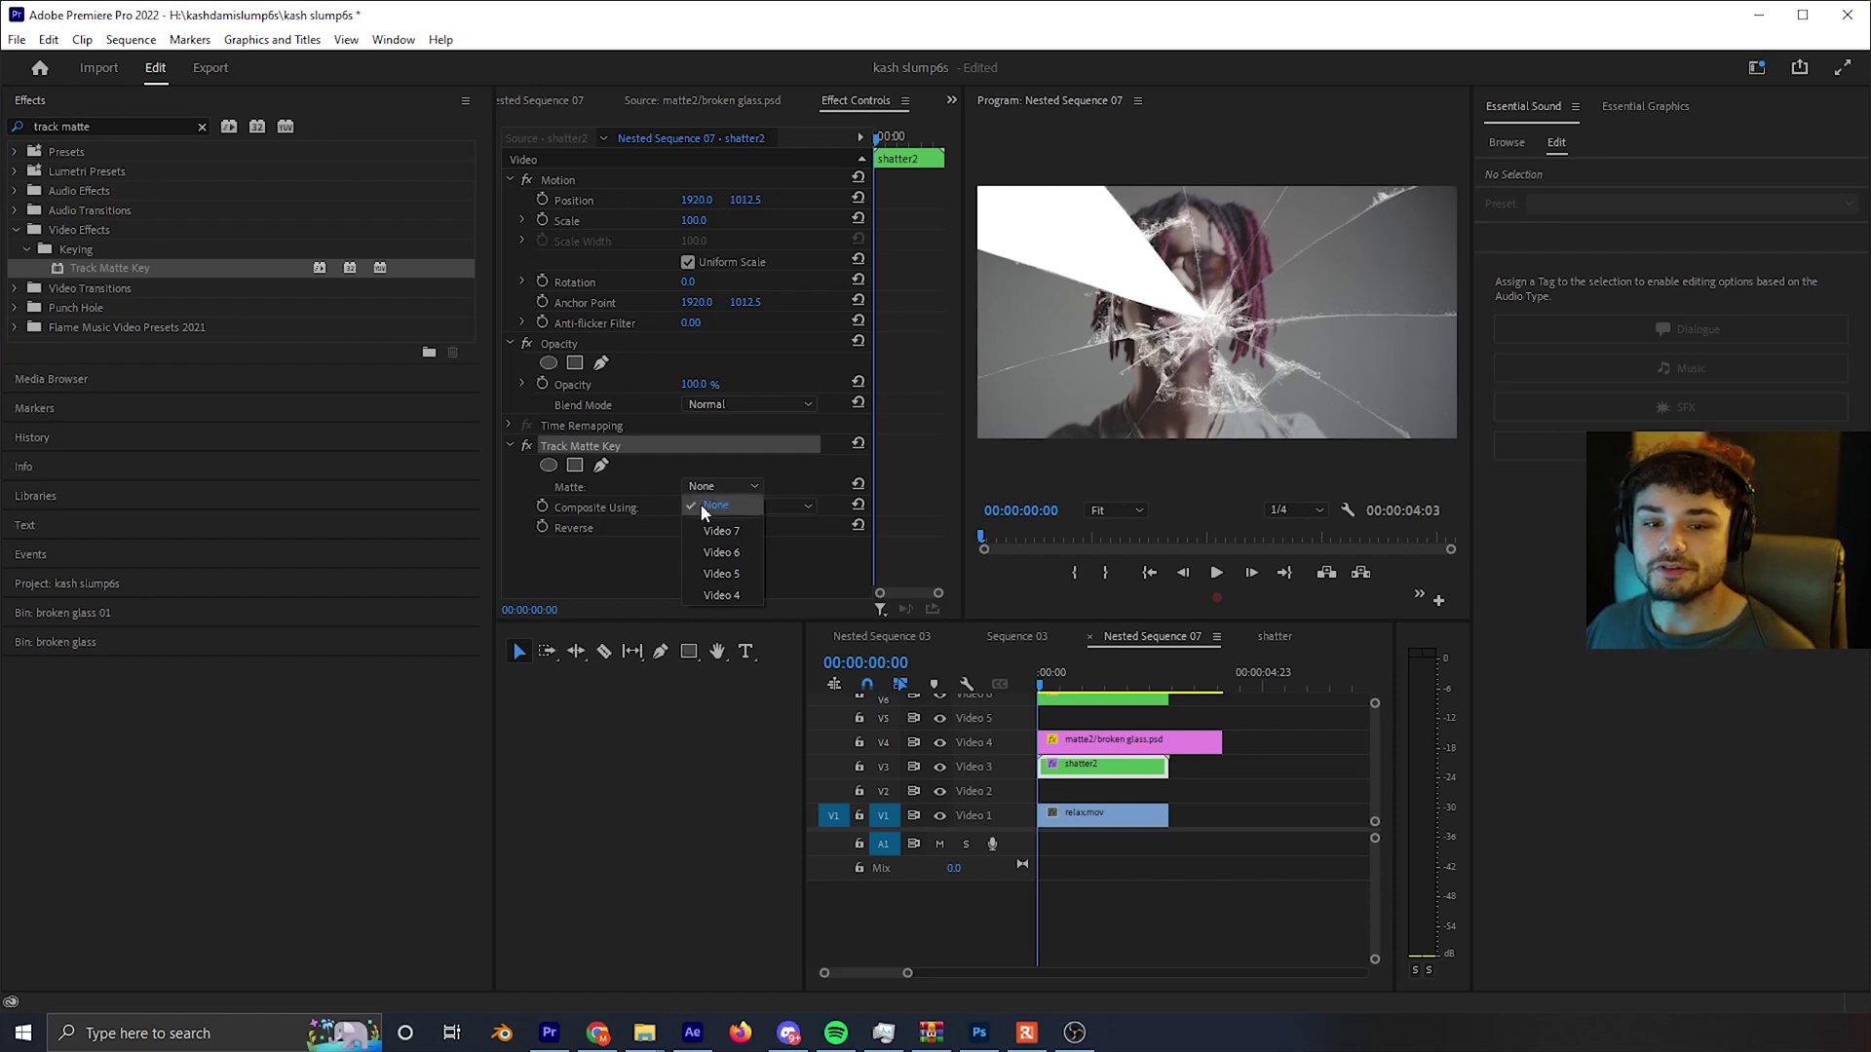
{"action": "left_click", "coordinate": [746, 593]}
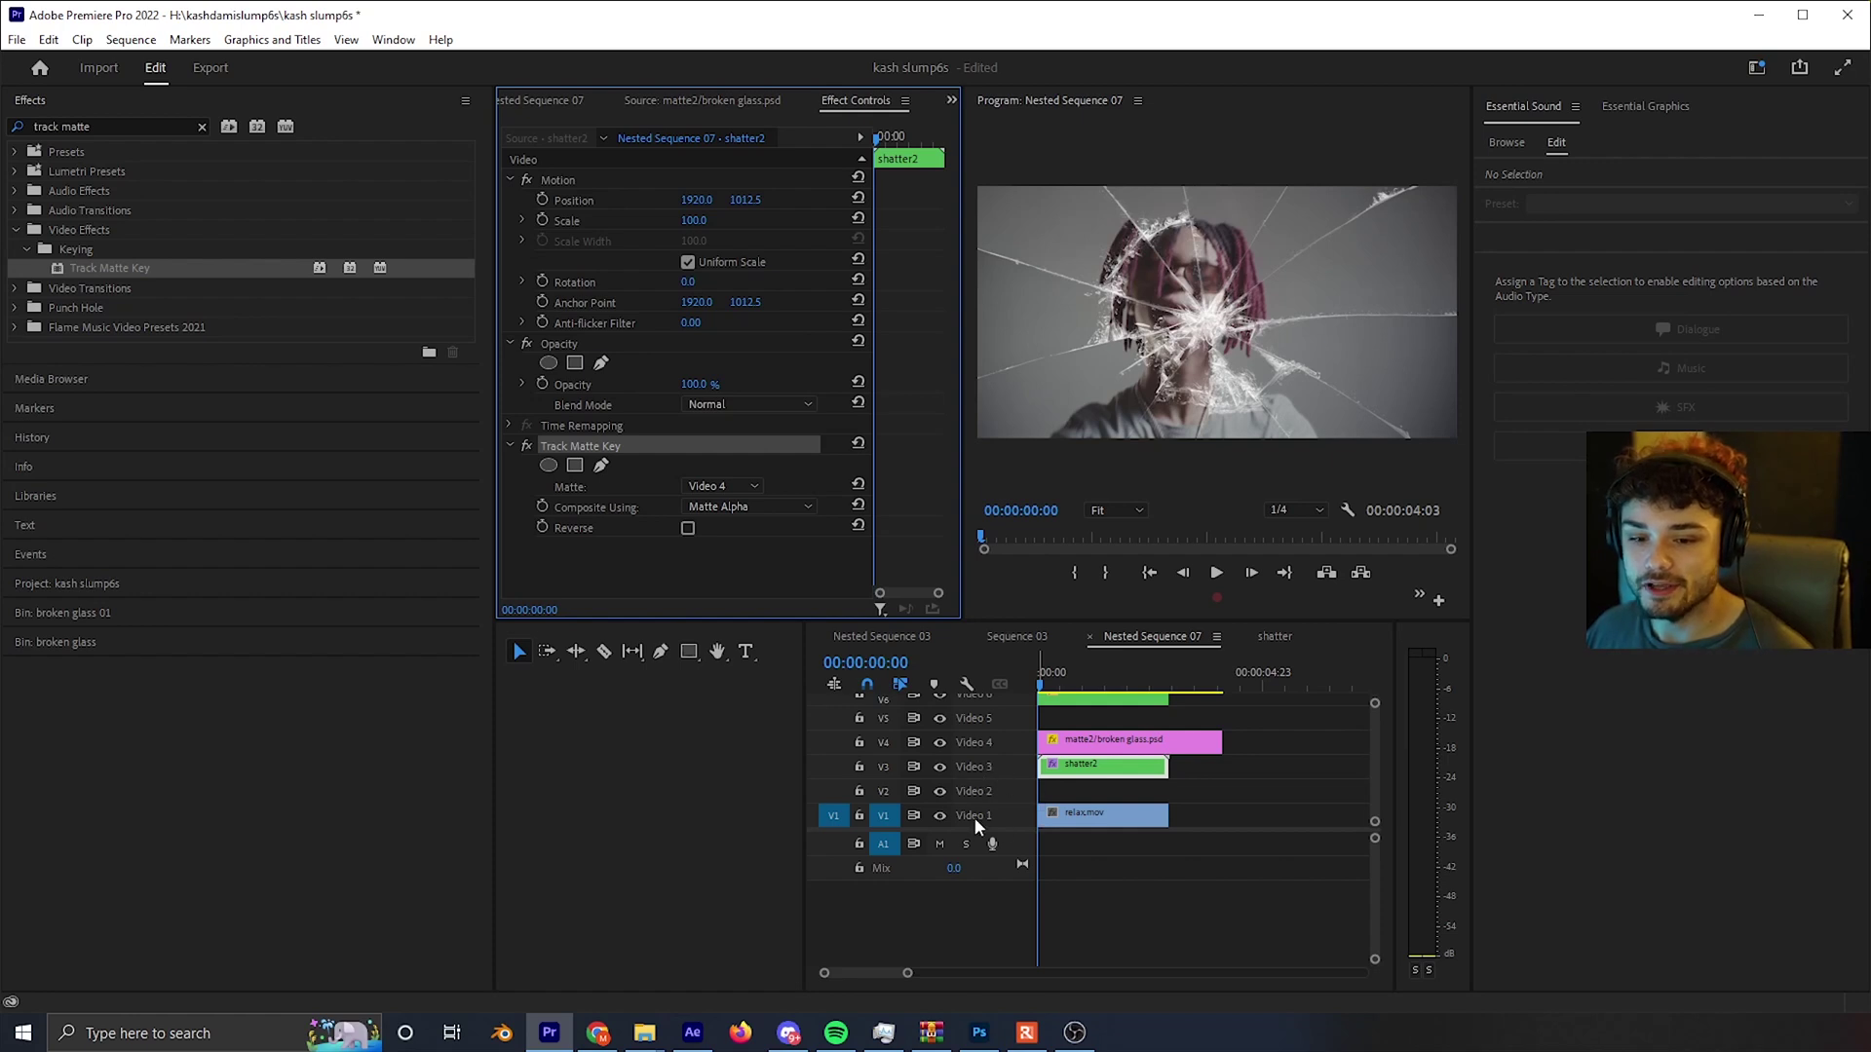
{"action": "left_click", "coordinate": [1114, 744]}
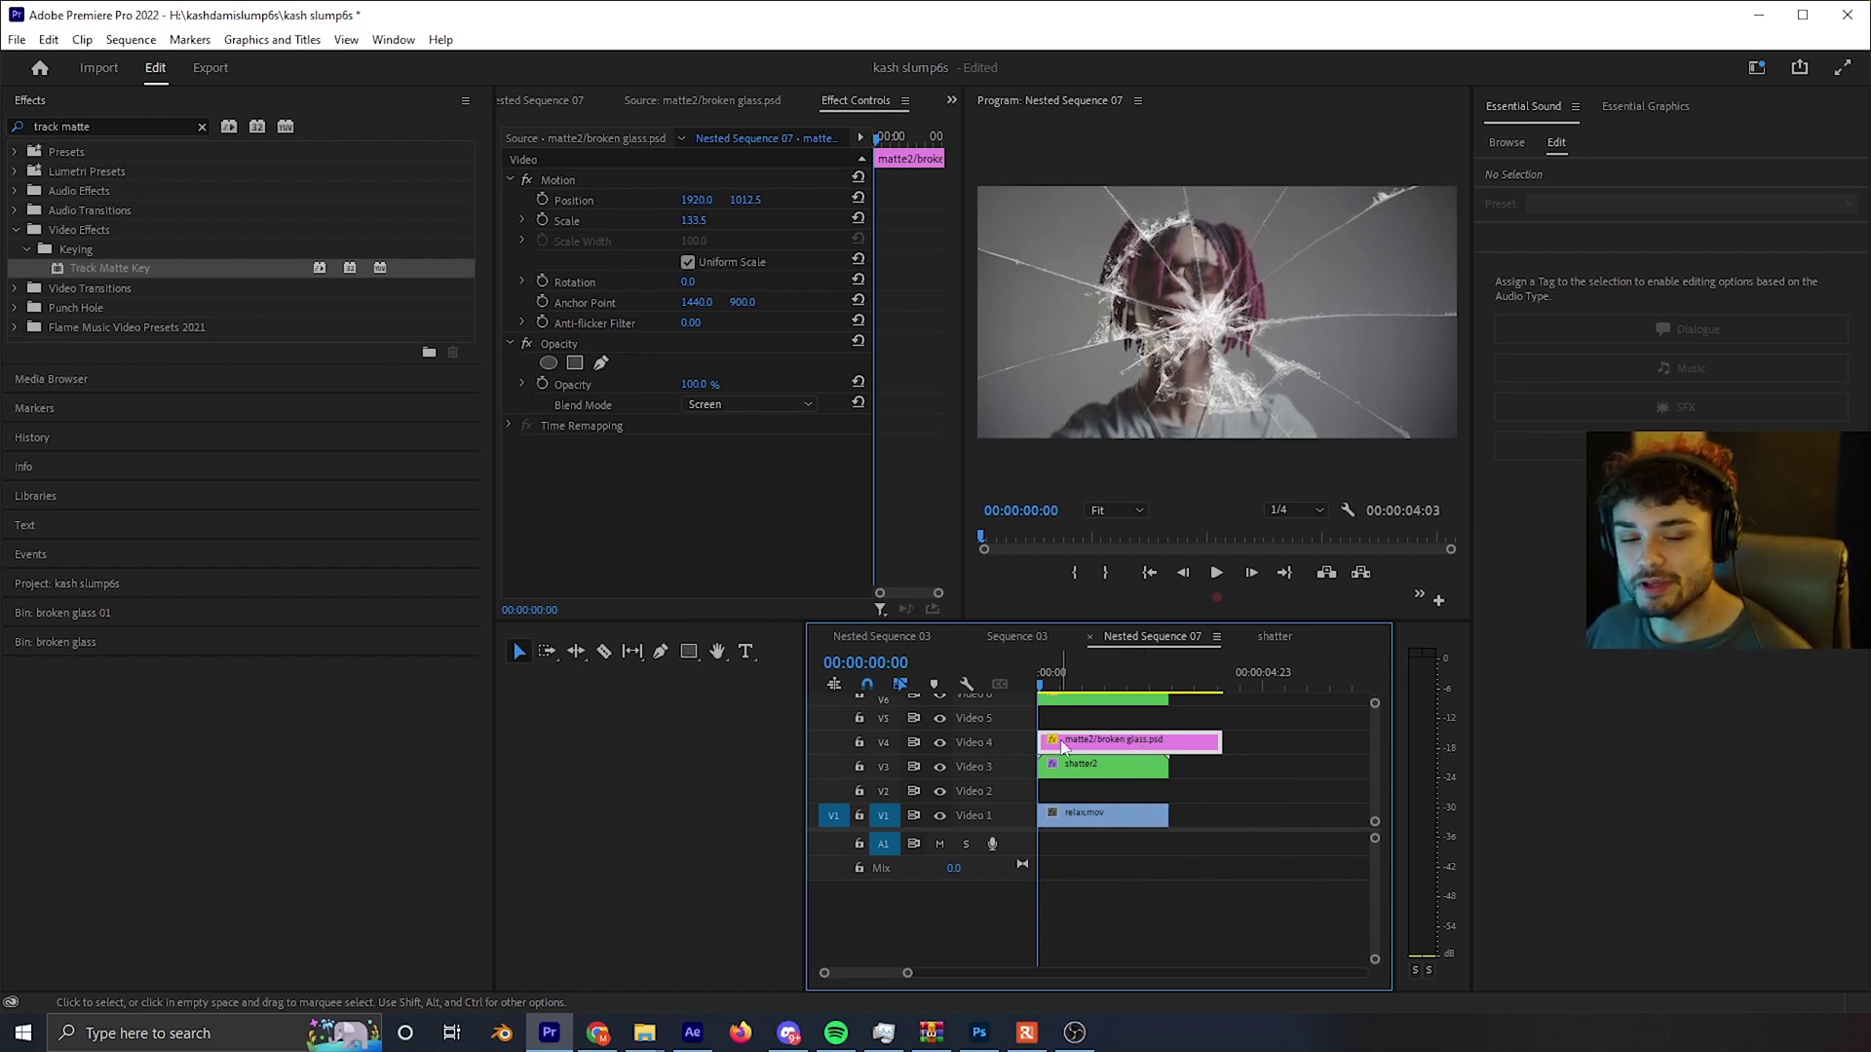
{"action": "left_click", "coordinate": [1092, 765]}
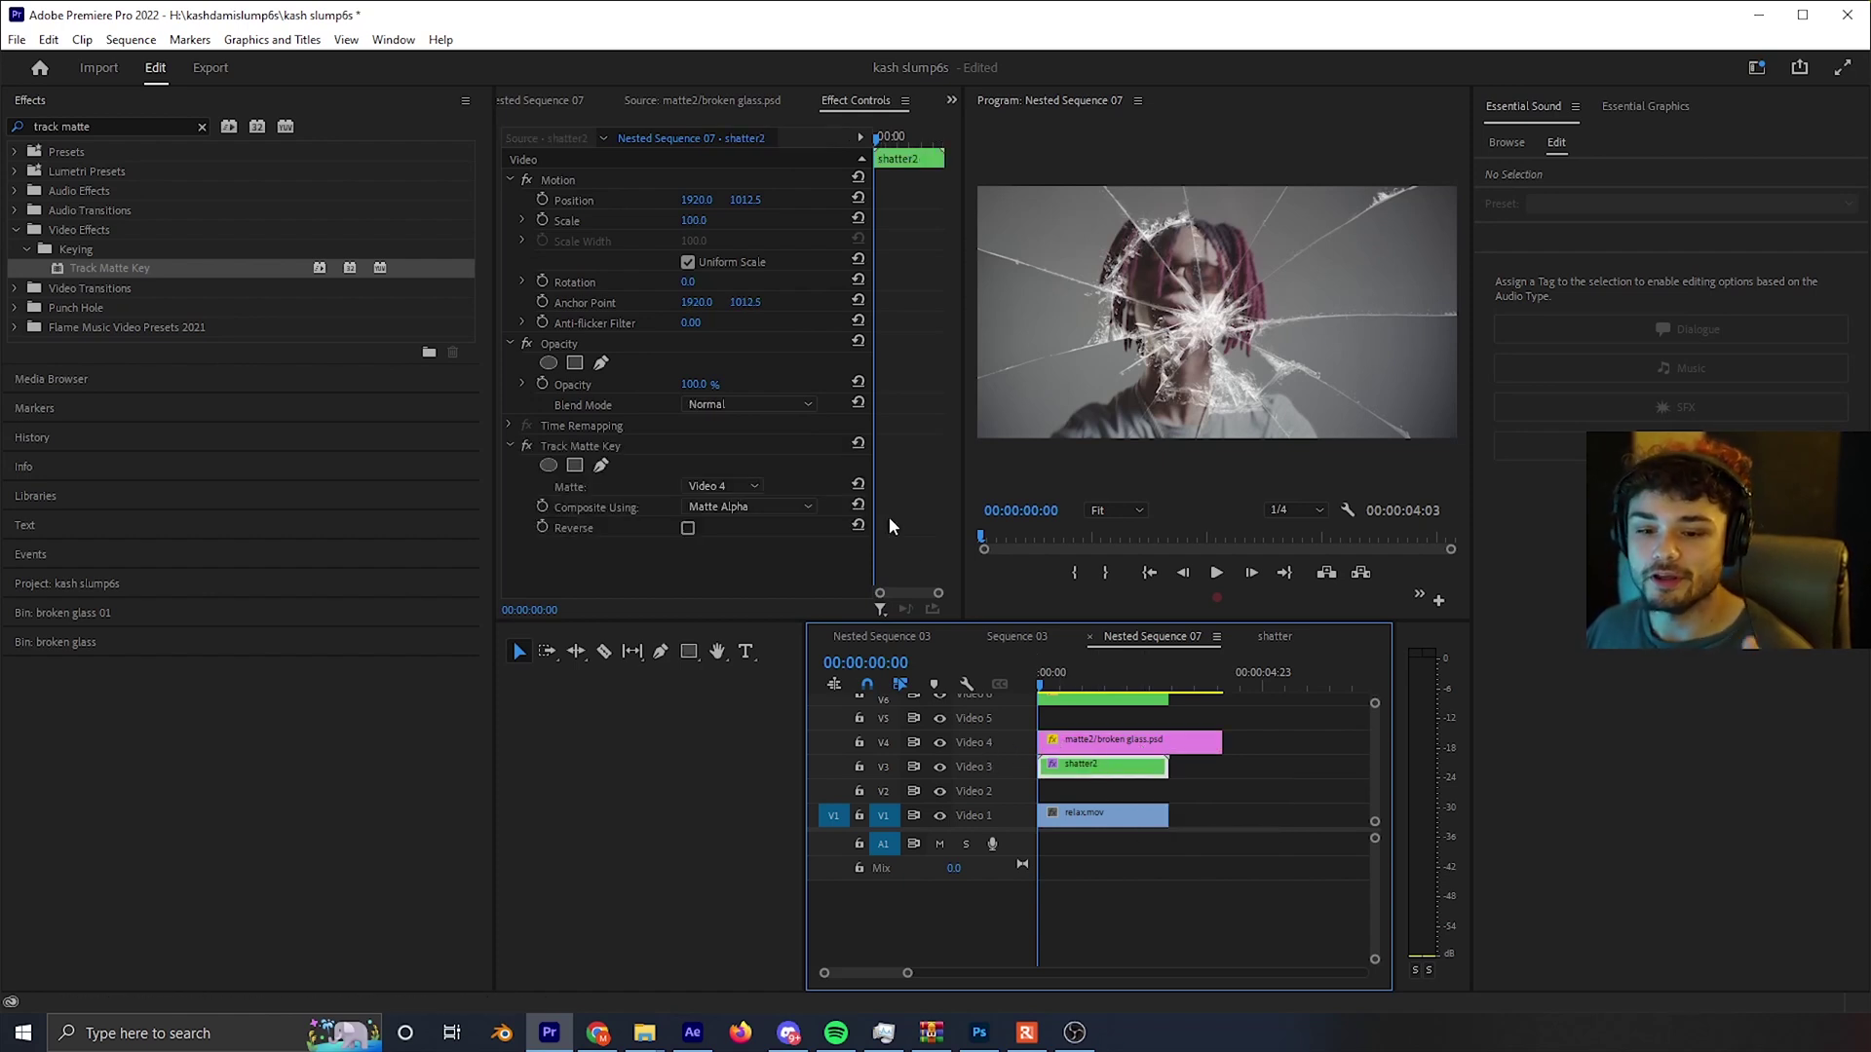
- Compare Matte Luma and Matte Alpha compositing in shatter2's Track Matte Key, finishing on Matte Alpha
{"action": "left_click", "coordinate": [721, 504]}
{"action": "left_click", "coordinate": [766, 541]}
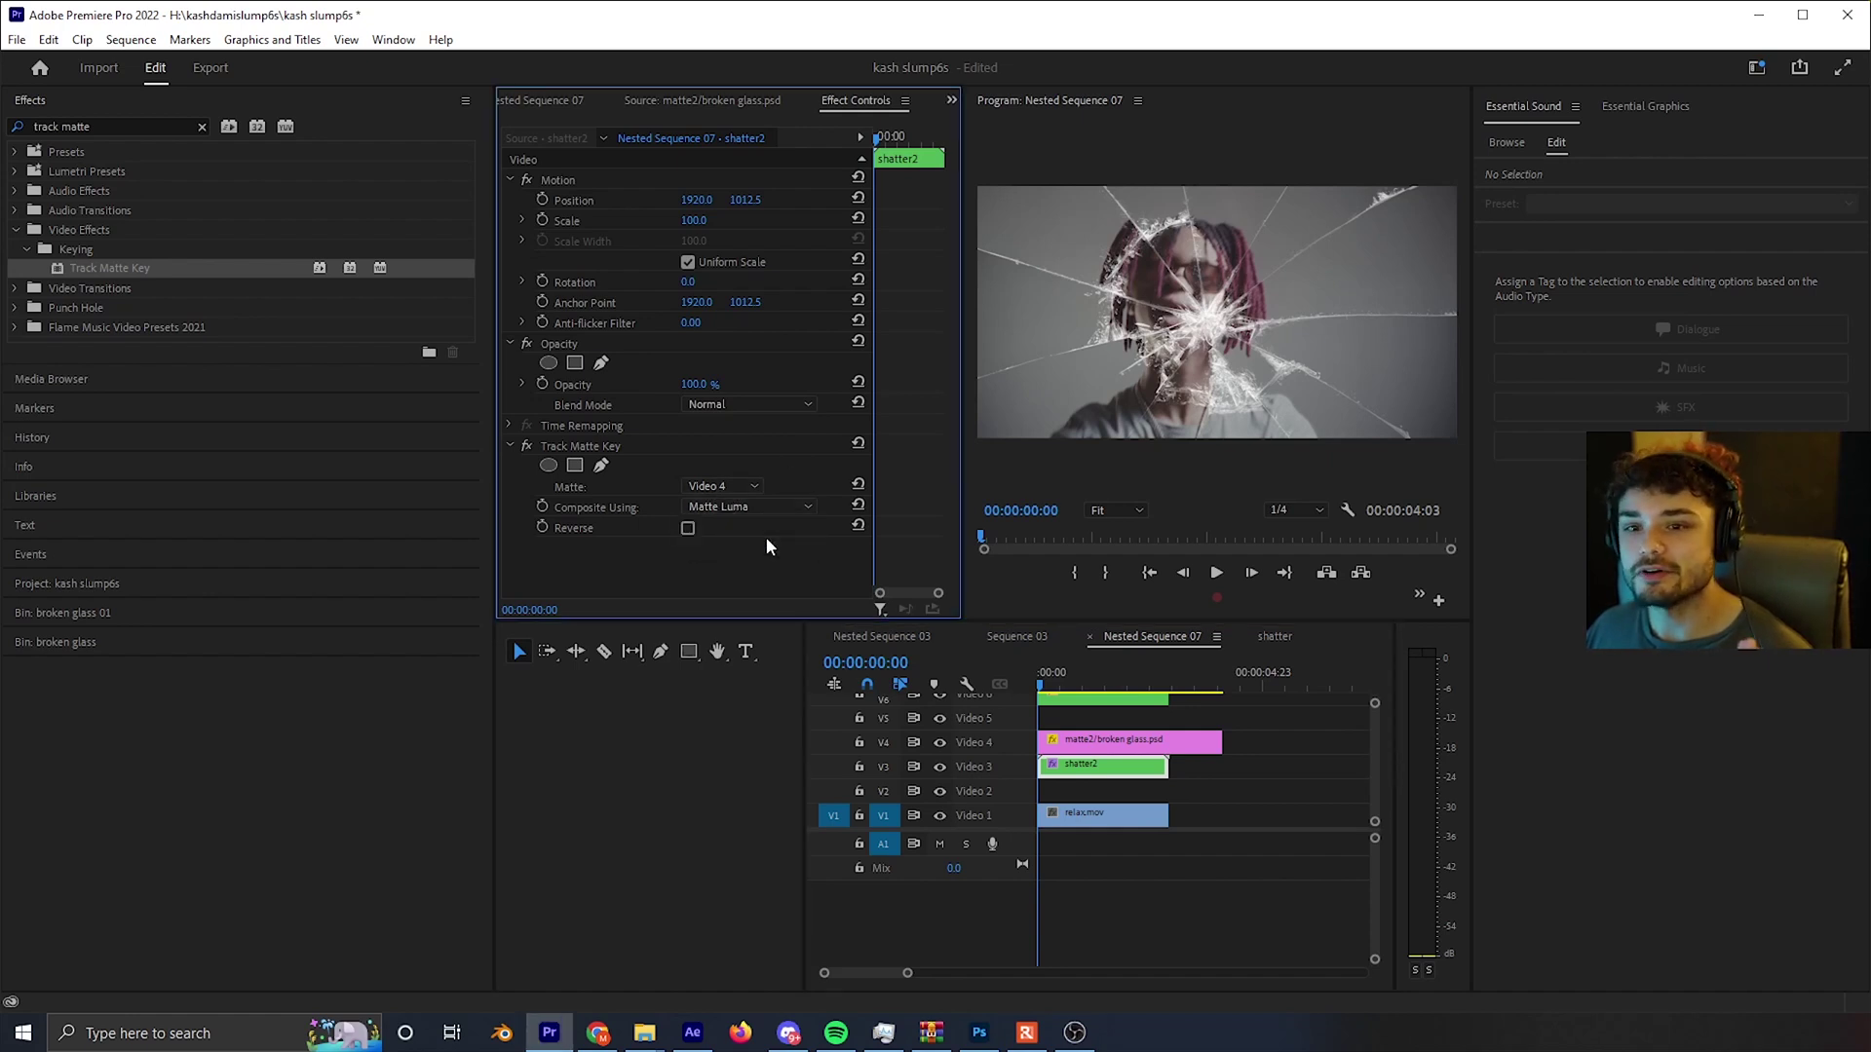
{"action": "left_click", "coordinate": [758, 505]}
{"action": "left_click", "coordinate": [748, 526]}
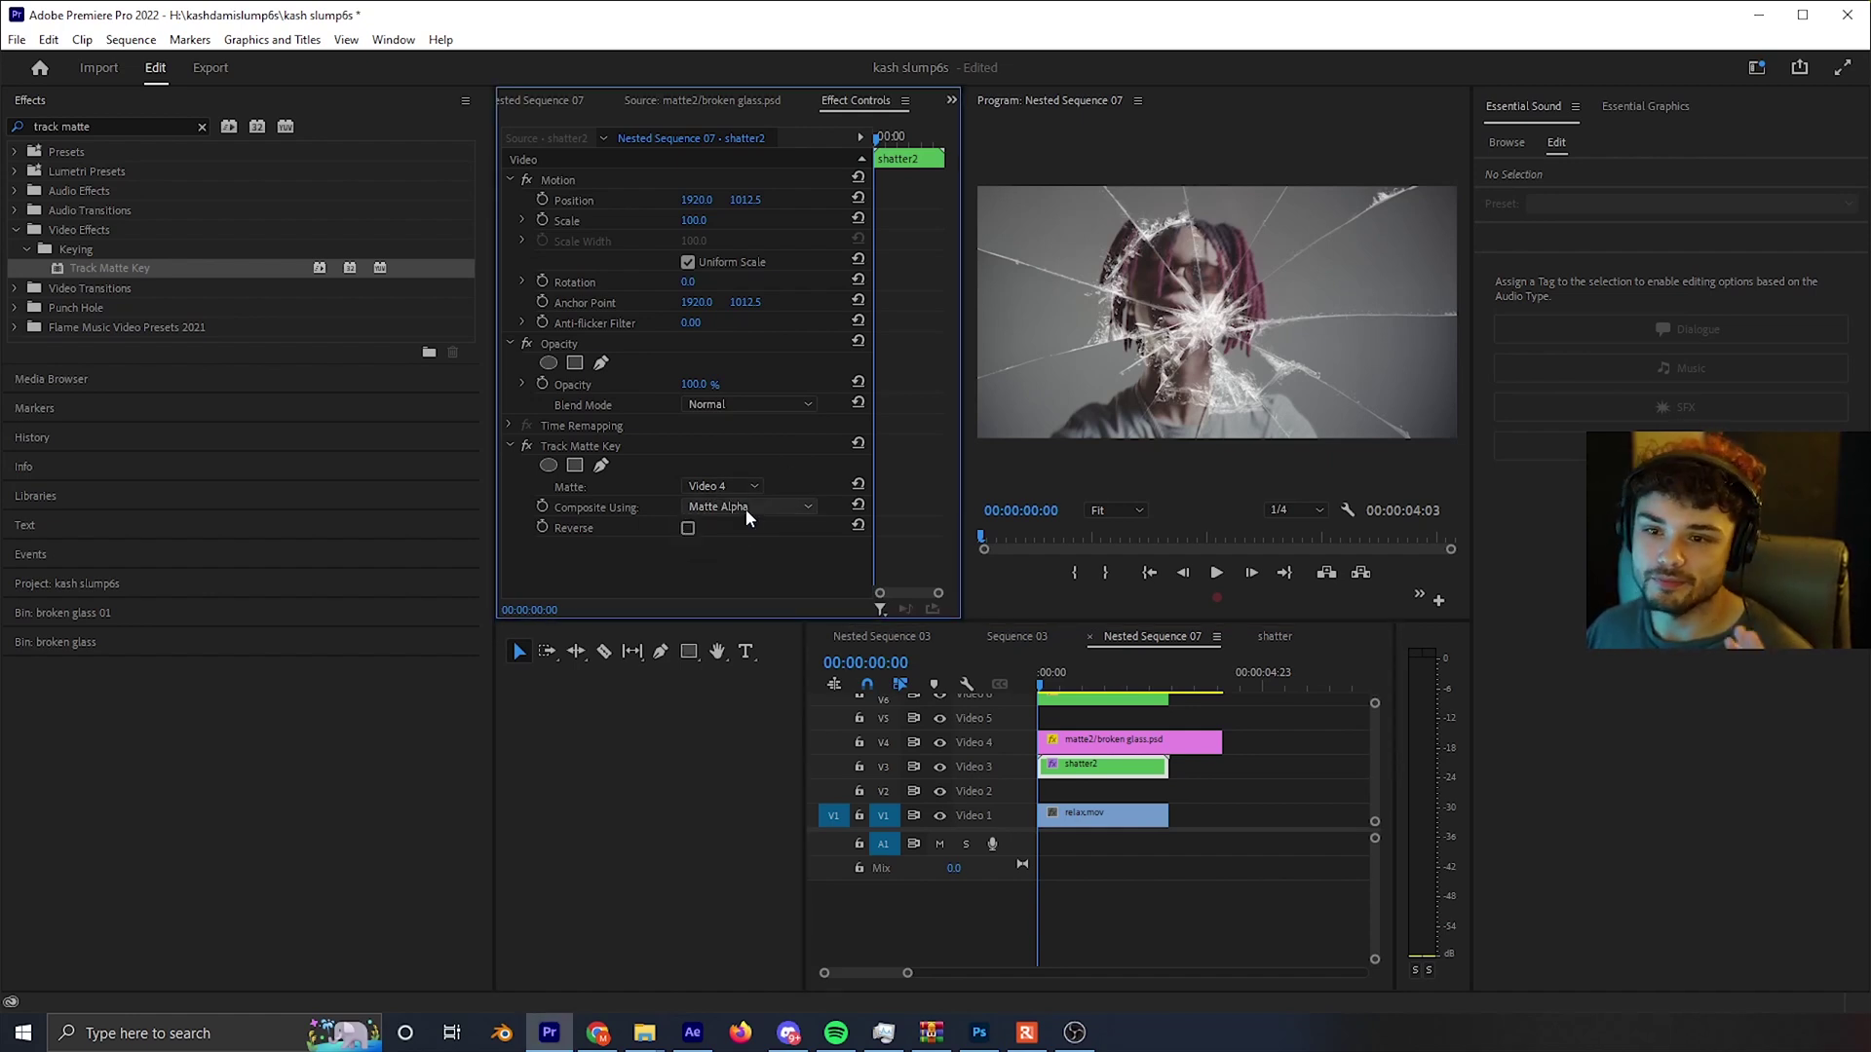
{"action": "left_click", "coordinate": [746, 509]}
{"action": "left_click", "coordinate": [743, 549]}
{"action": "left_click", "coordinate": [743, 509]}
{"action": "left_click", "coordinate": [746, 526]}
- Play Nested Sequence 07 from the start to preview the matte-cut footage shards under the cracked glass
{"action": "left_click", "coordinate": [1080, 677]}
{"action": "left_click_drag", "start_coordinate": [1084, 684], "coordinate": [1037, 686]}
{"action": "scroll", "coordinate": [1105, 768], "scroll_direction": "up", "scroll_amount": 2}
{"action": "key", "text": "space"}
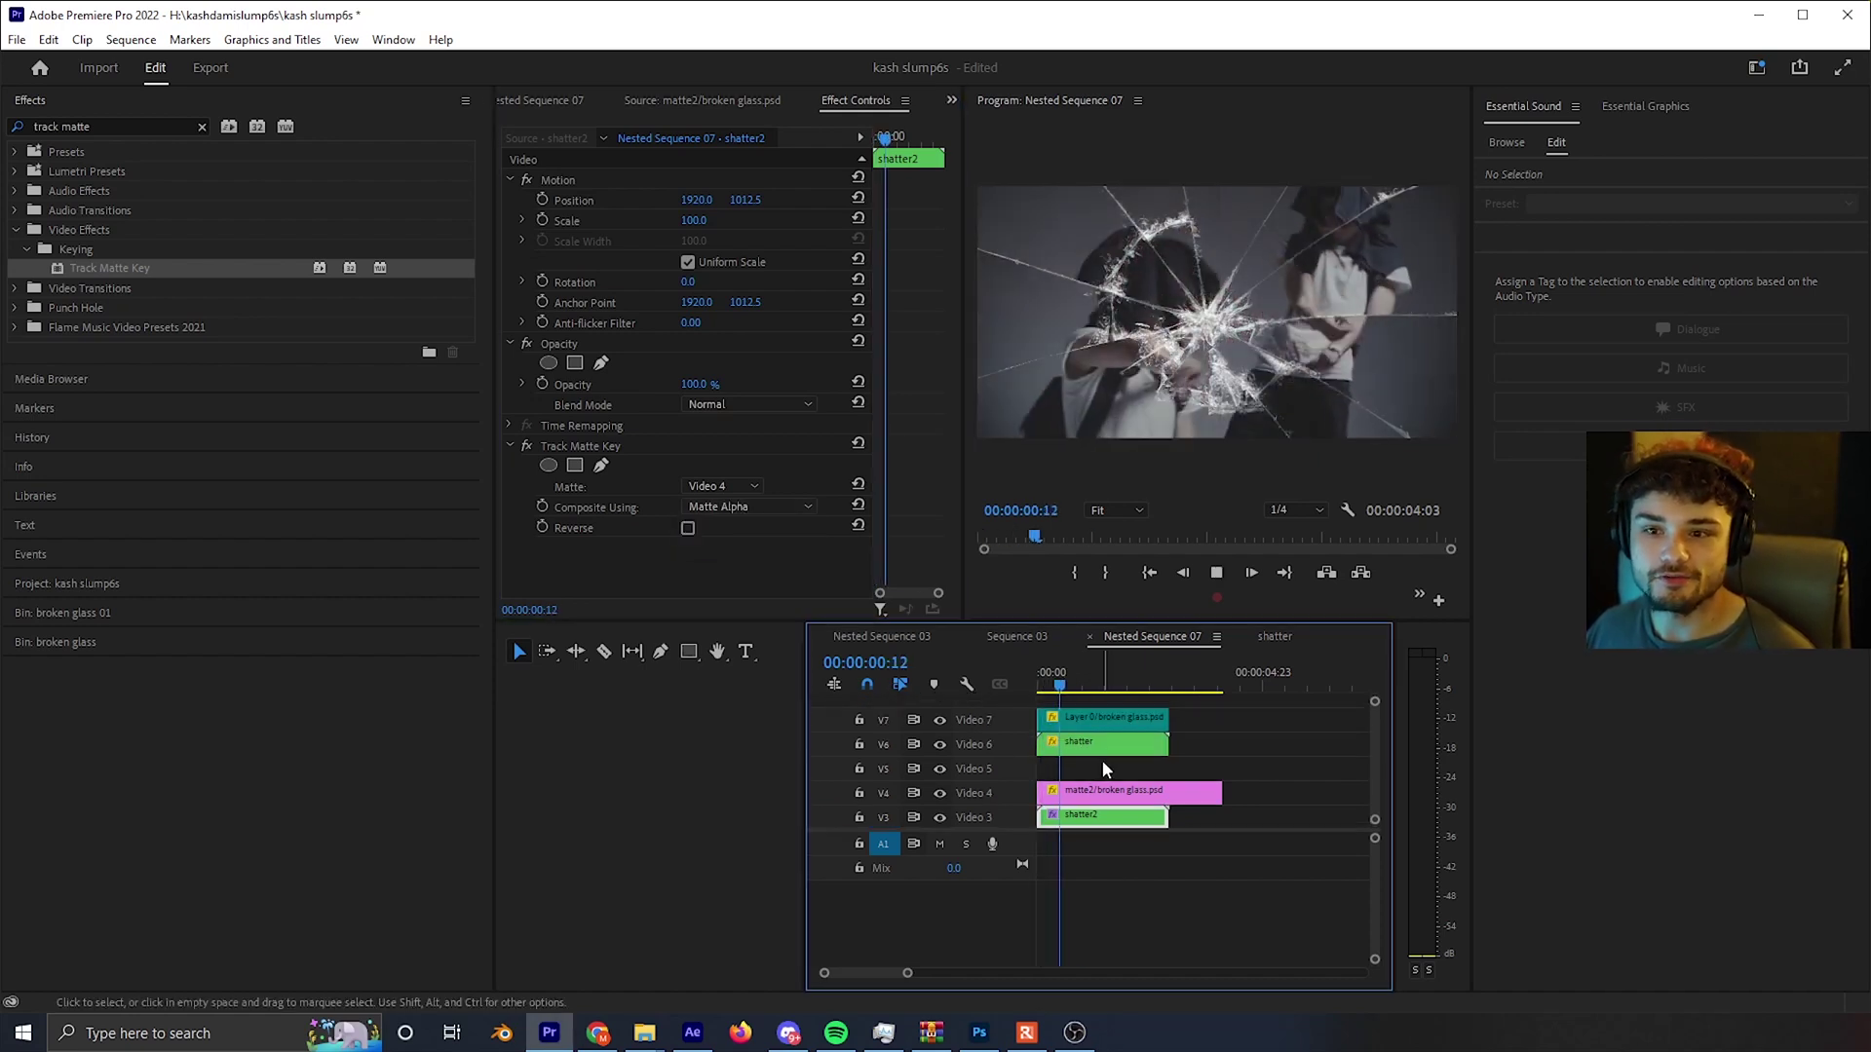
{"action": "key", "text": "space"}
{"action": "key", "text": "space"}
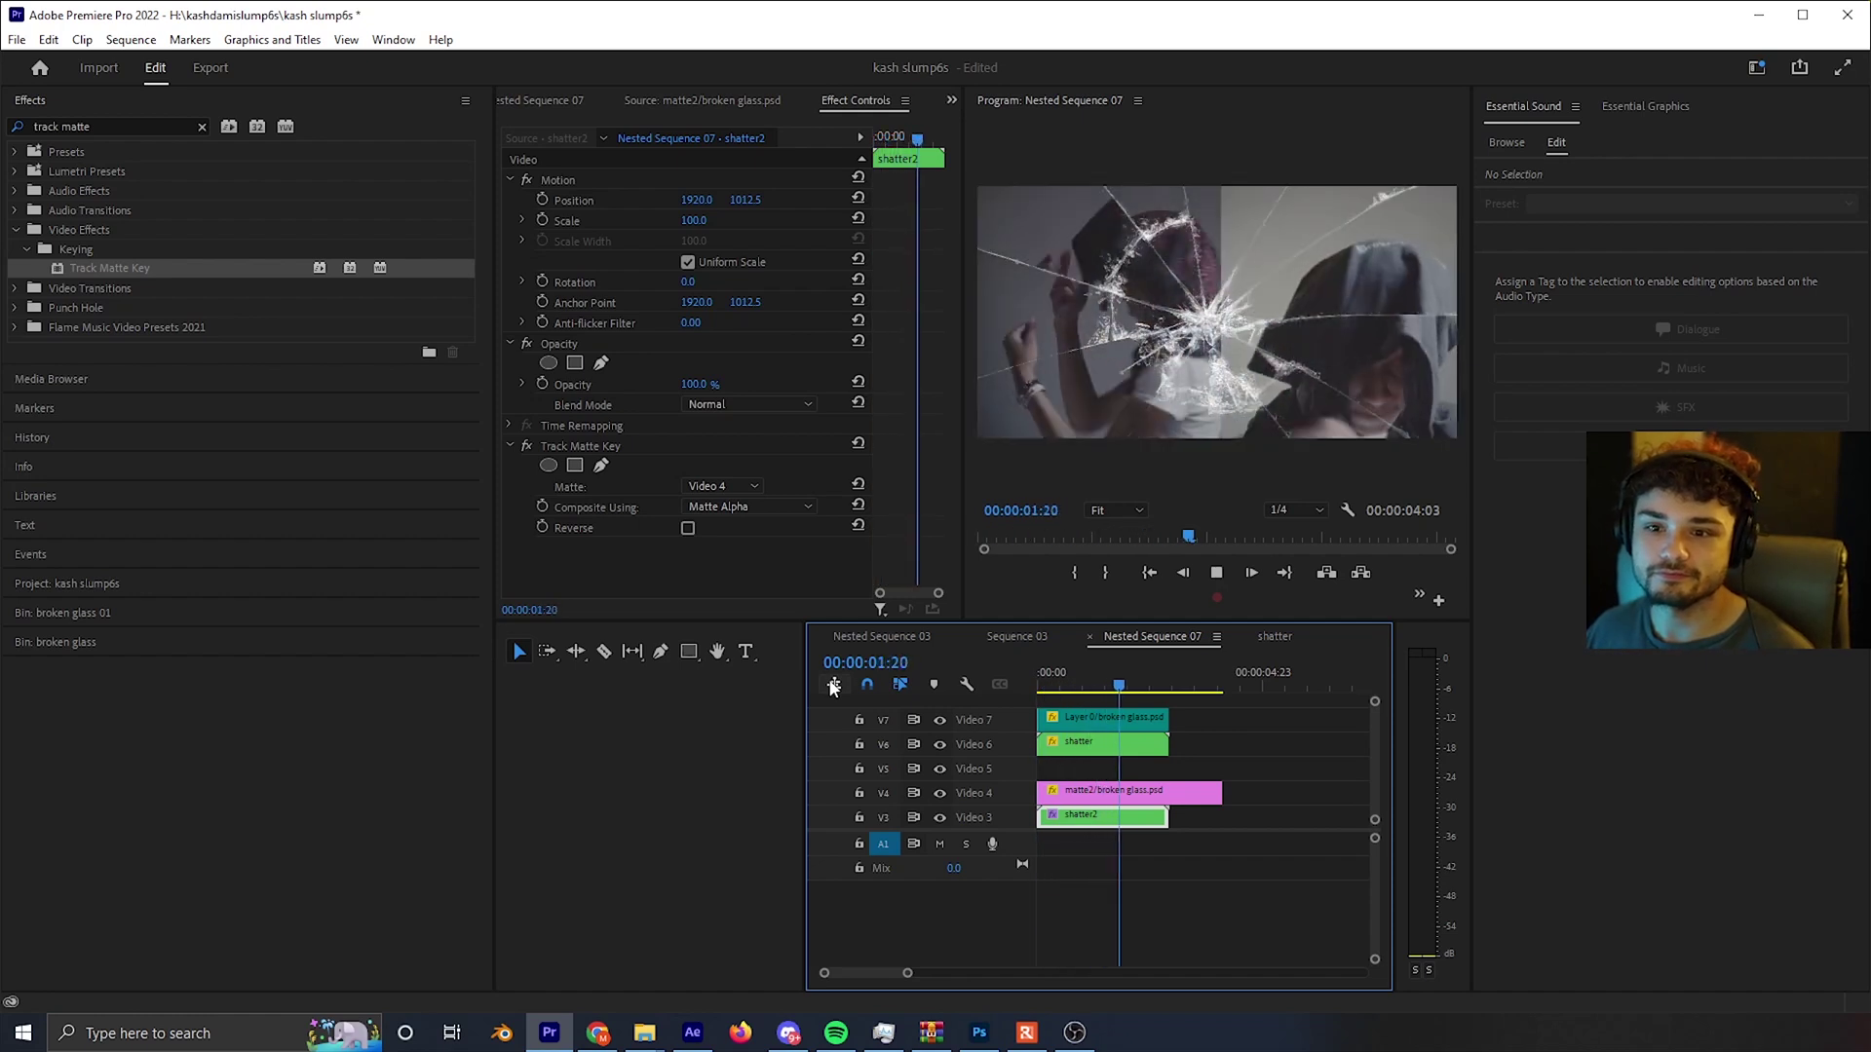
{"action": "key", "text": "space"}
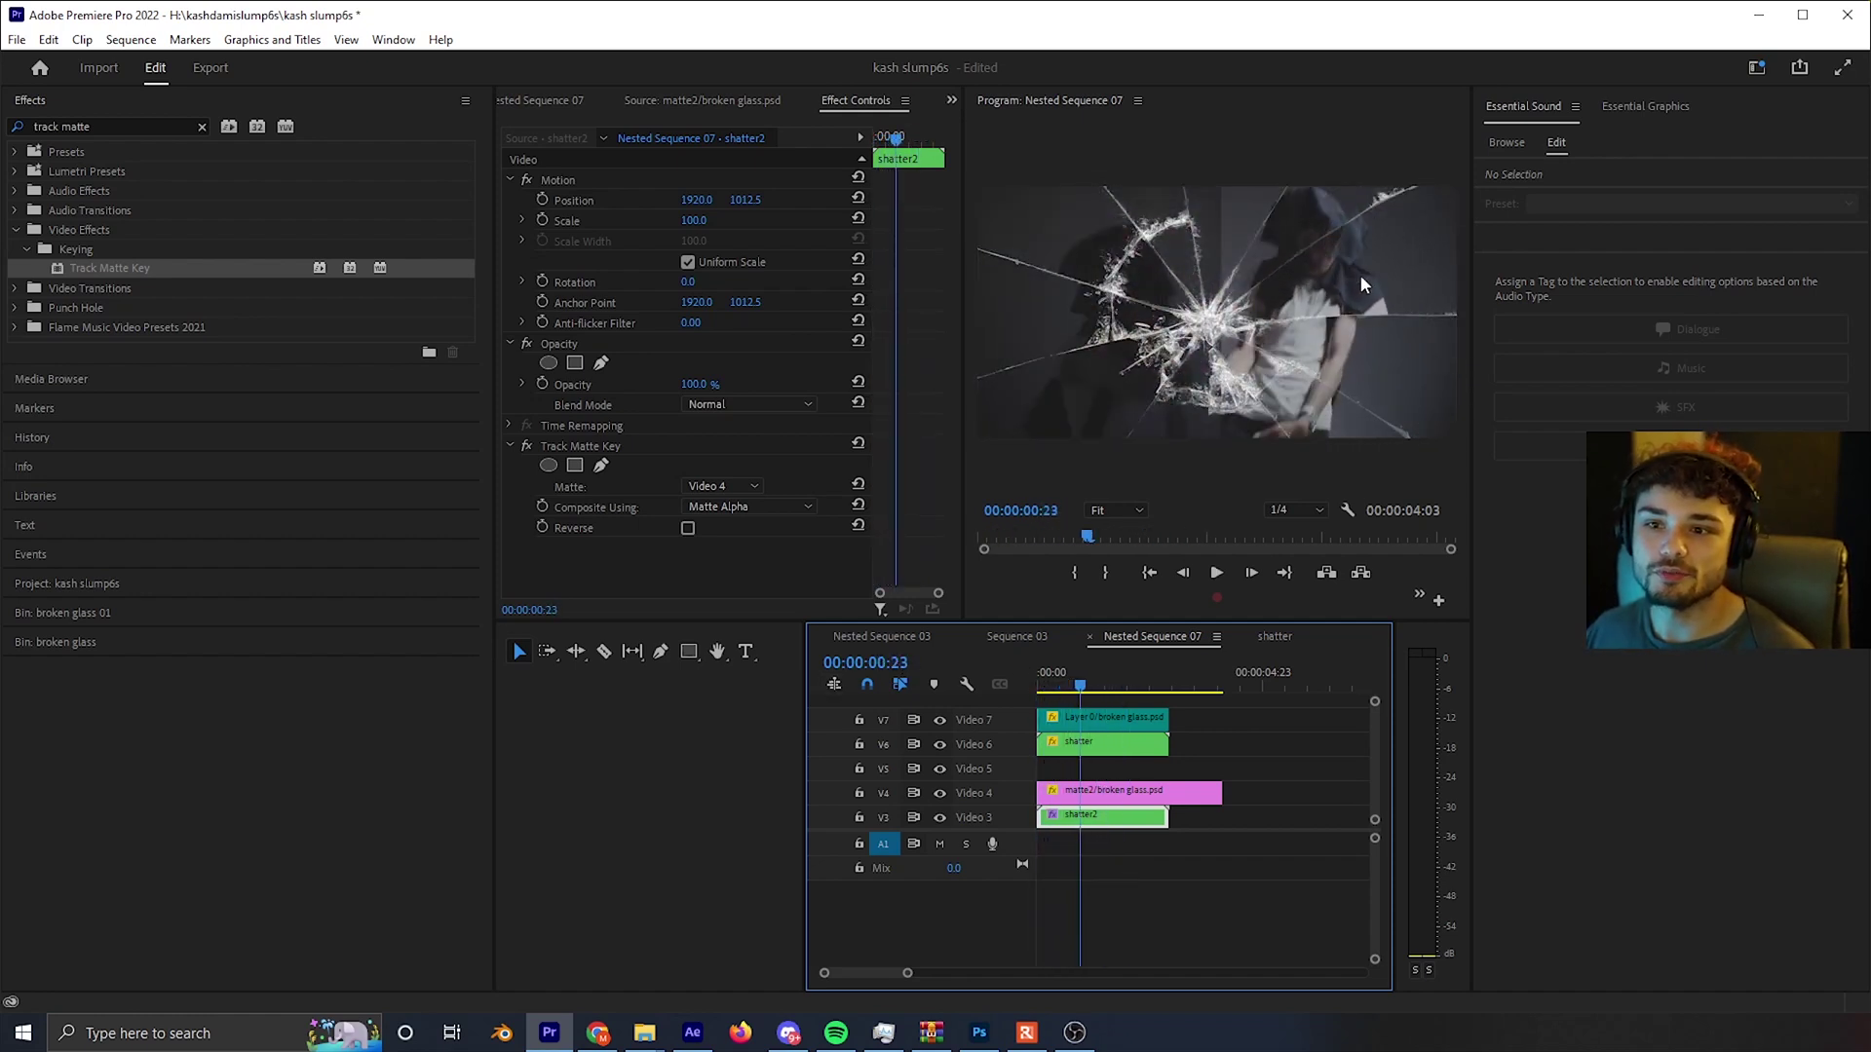
{"action": "key", "text": "space"}
{"action": "key", "text": "space"}
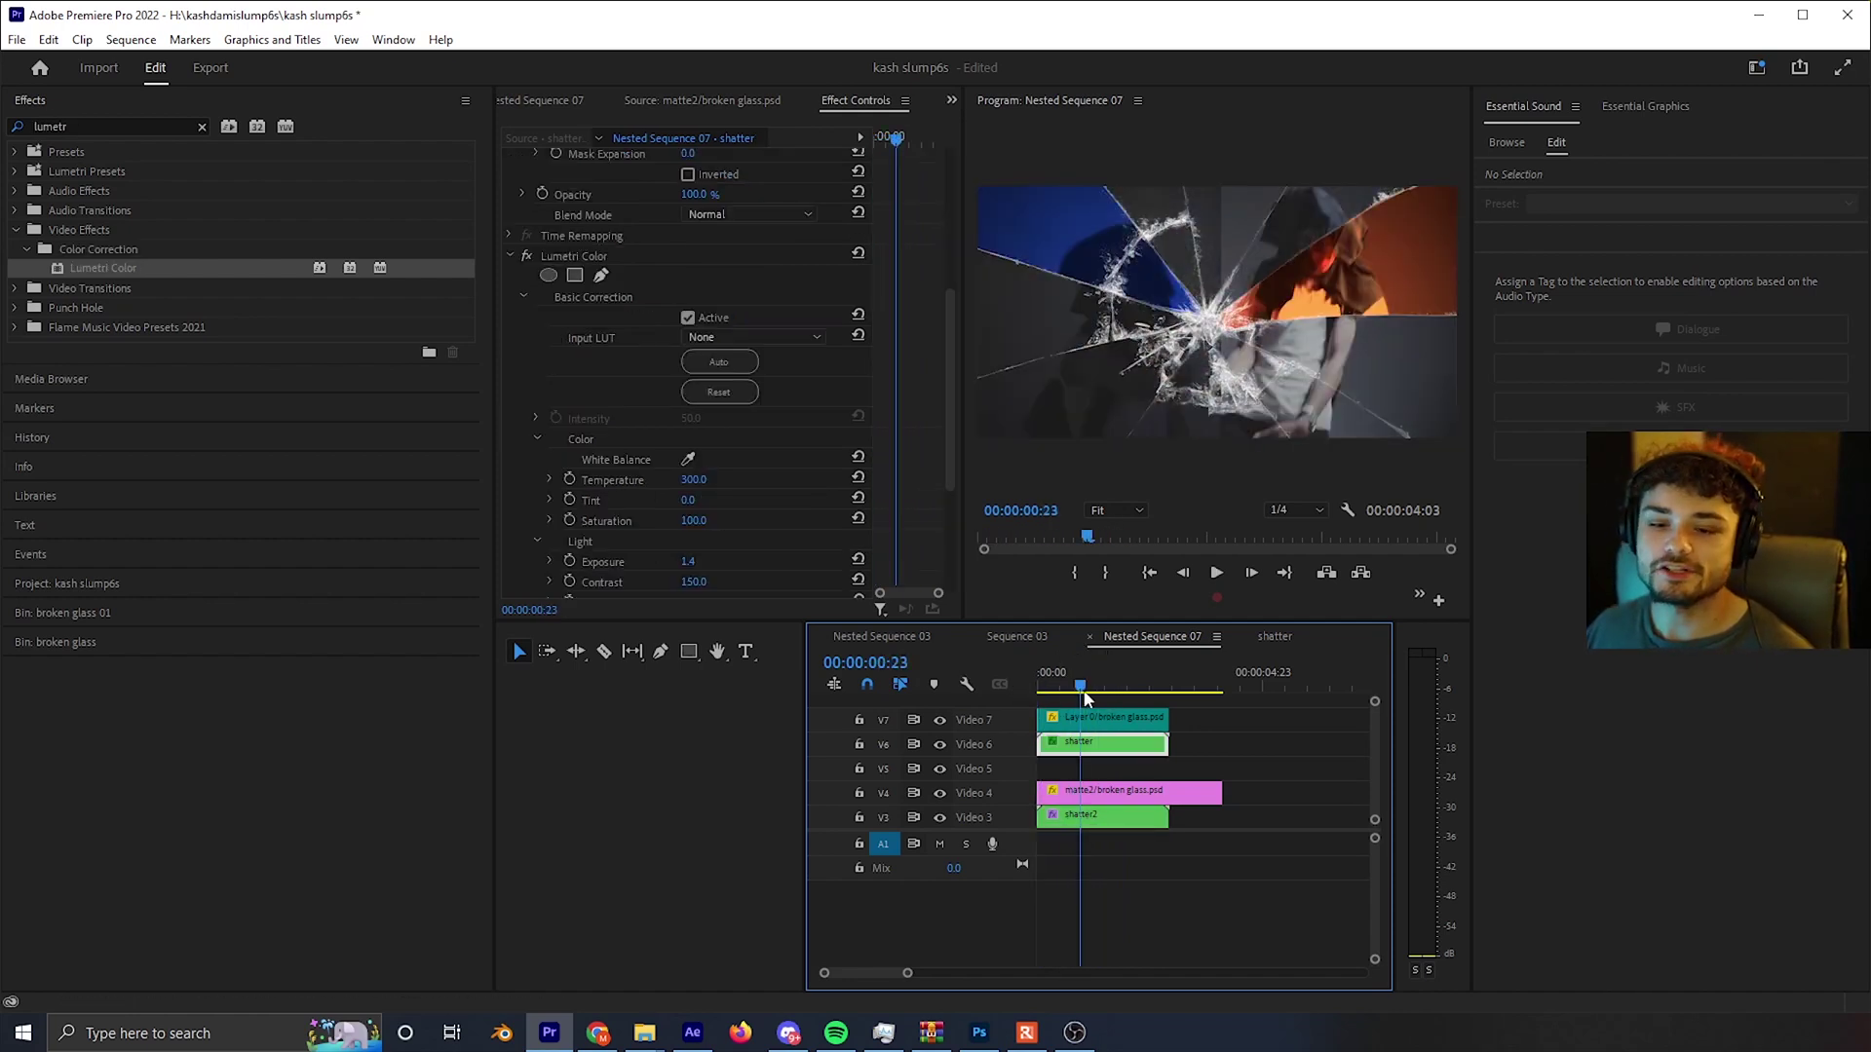
- Replay the opening seconds of the sequence several times to review the Lumetri-colored shards
{"action": "key", "text": "space"}
{"action": "key", "text": "space"}
{"action": "left_click_drag", "start_coordinate": [1091, 685], "coordinate": [863, 666]}
{"action": "key", "text": "space"}
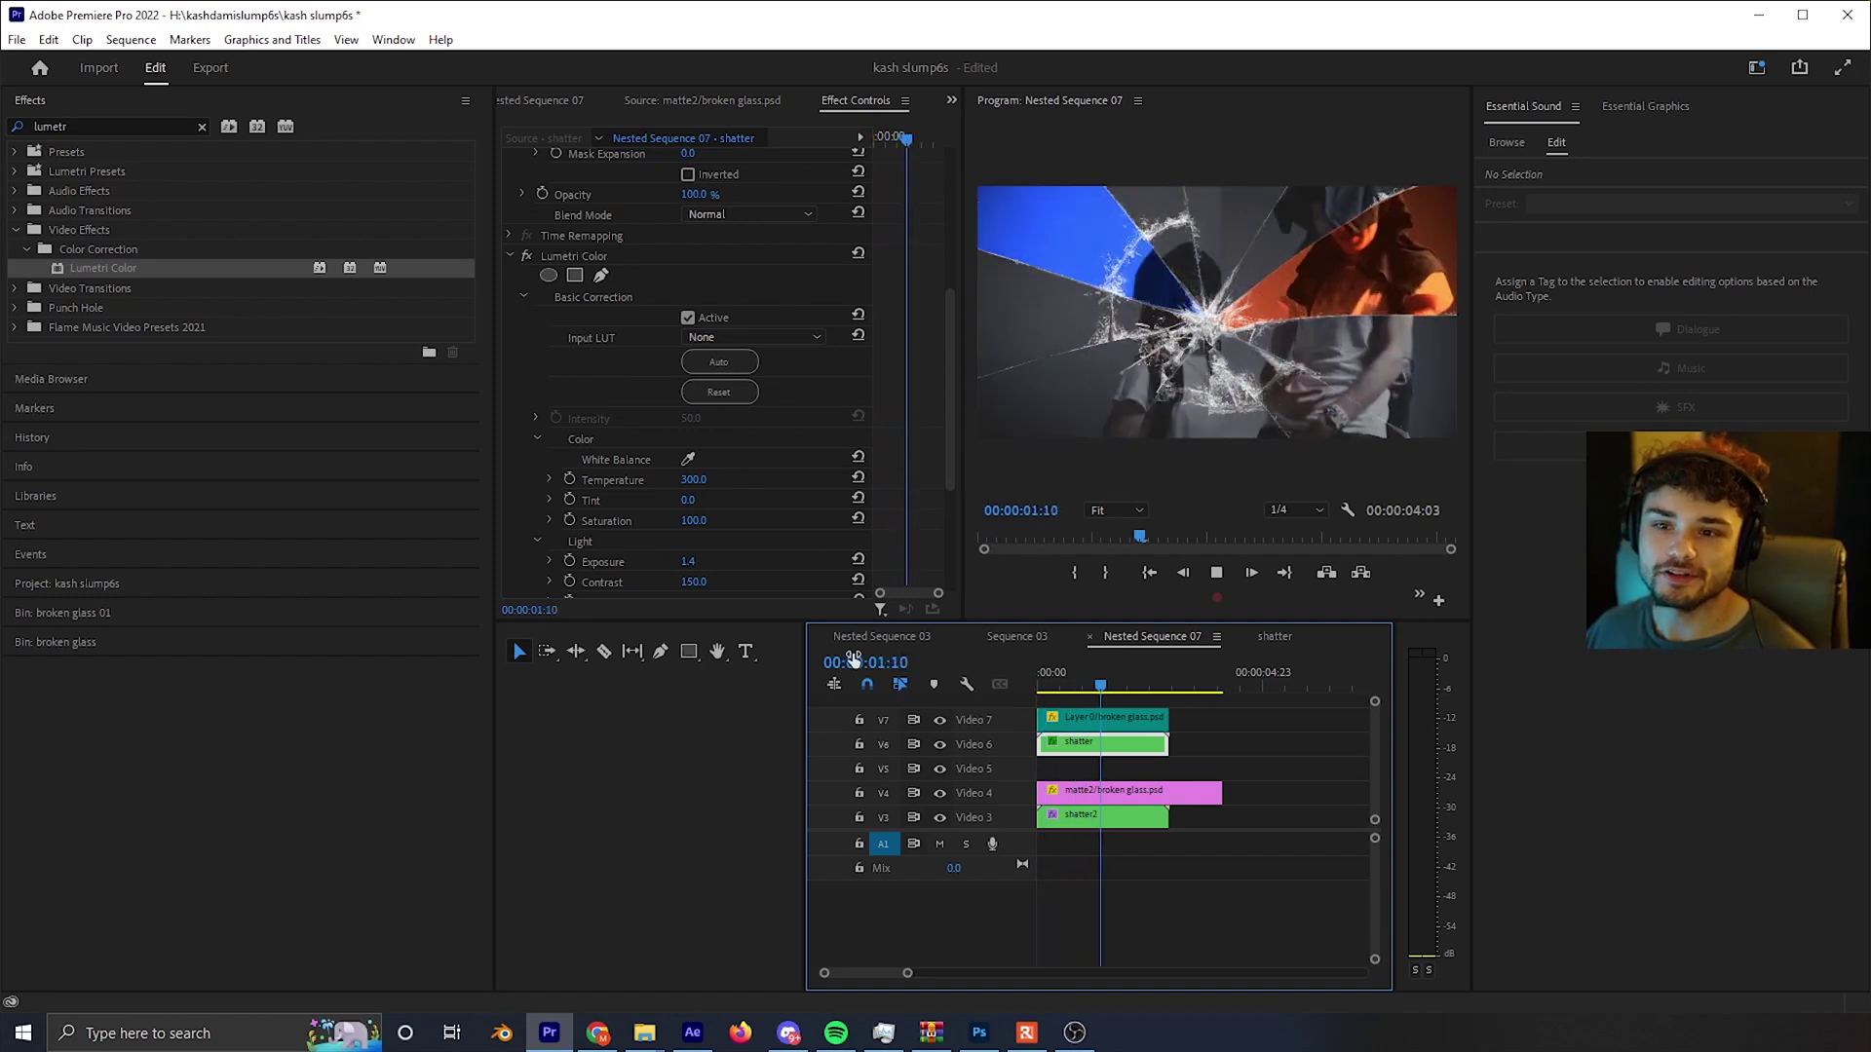
{"action": "key", "text": "space"}
{"action": "left_click_drag", "start_coordinate": [1073, 680], "coordinate": [979, 673]}
{"action": "key", "text": "space"}
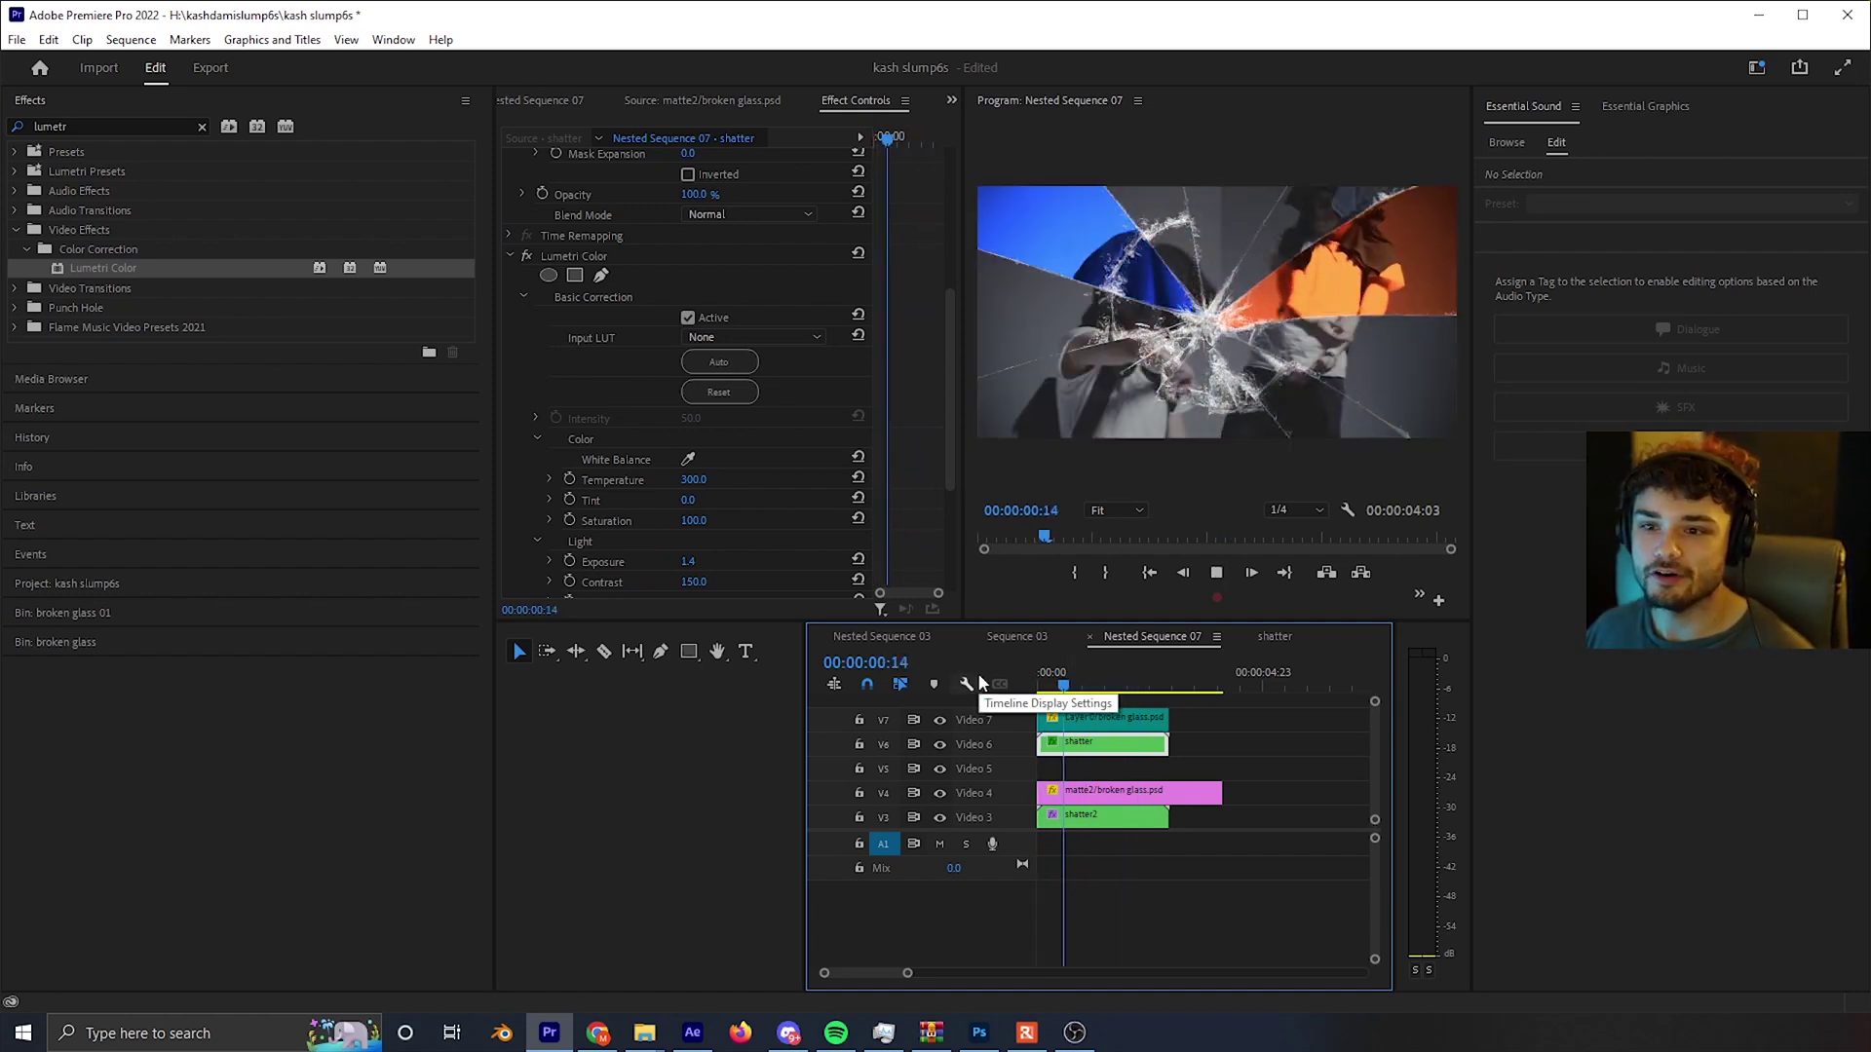
{"action": "key", "text": "space"}
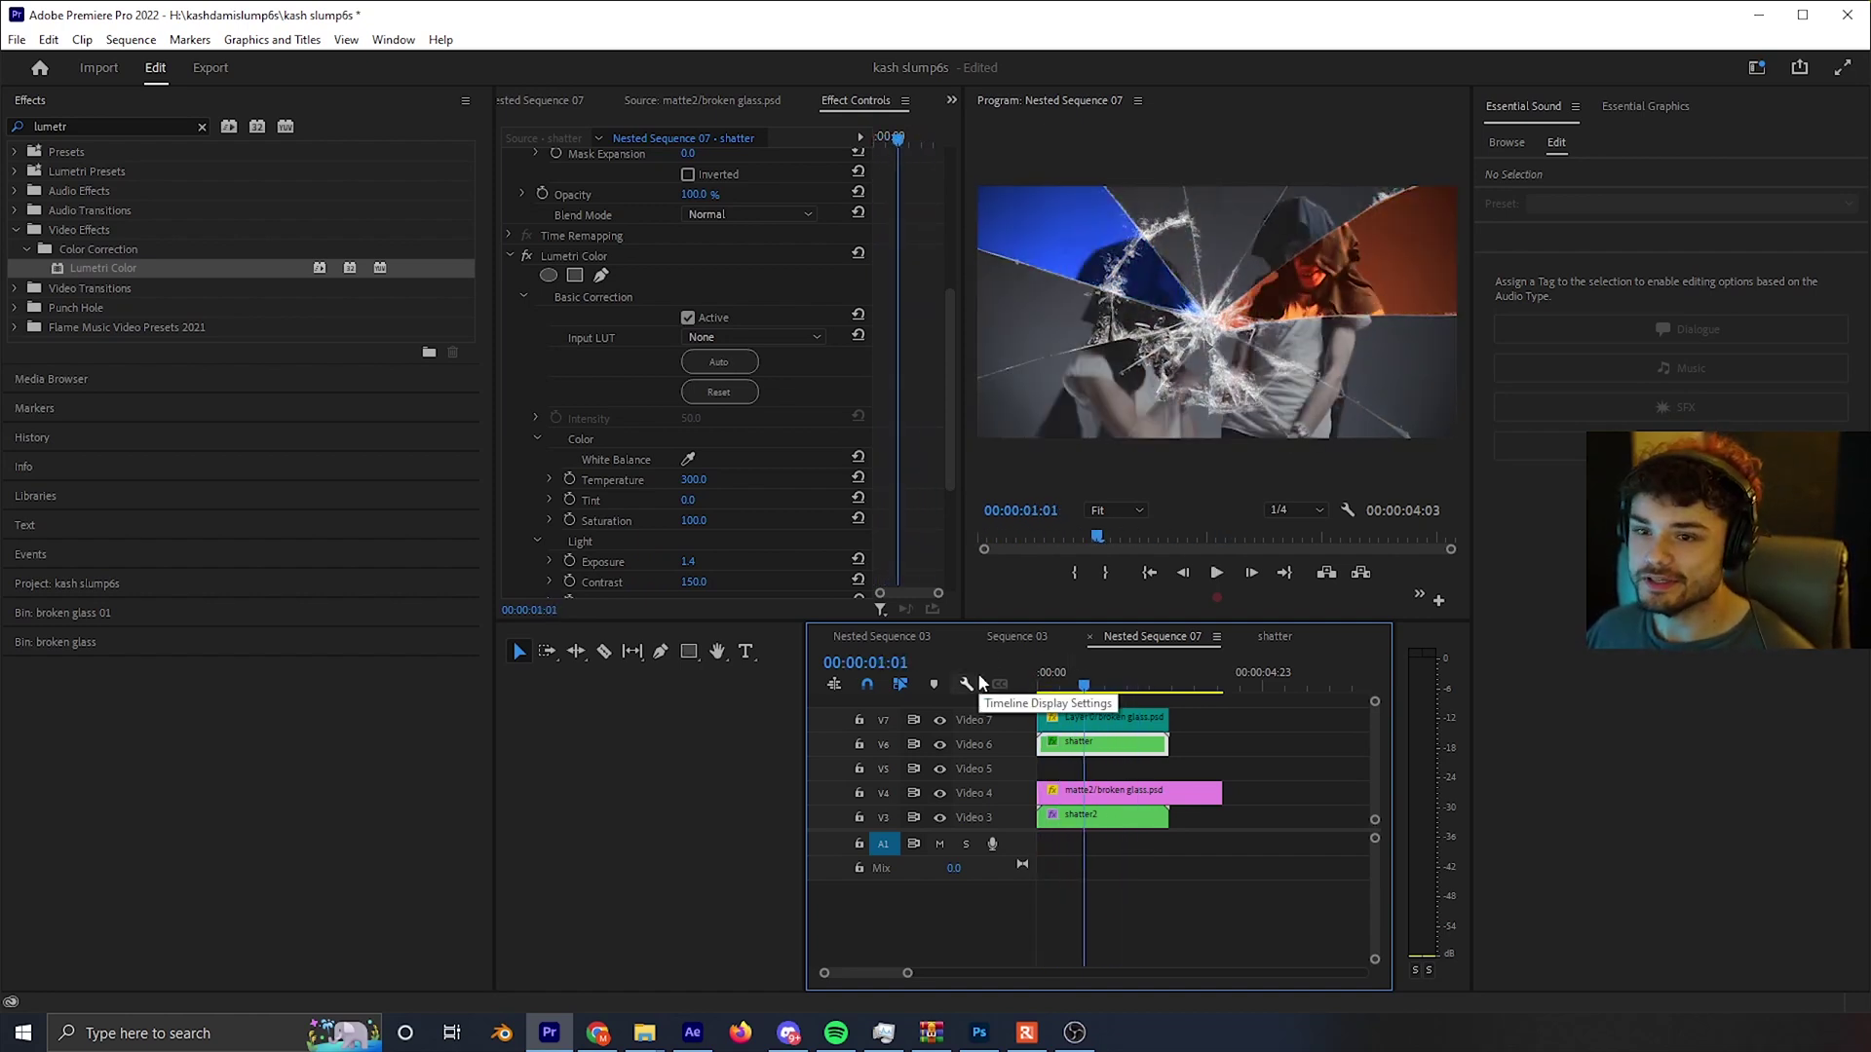
{"action": "left_click_drag", "start_coordinate": [1094, 684], "coordinate": [927, 673]}
{"action": "key", "text": "space"}
{"action": "key", "text": "space"}
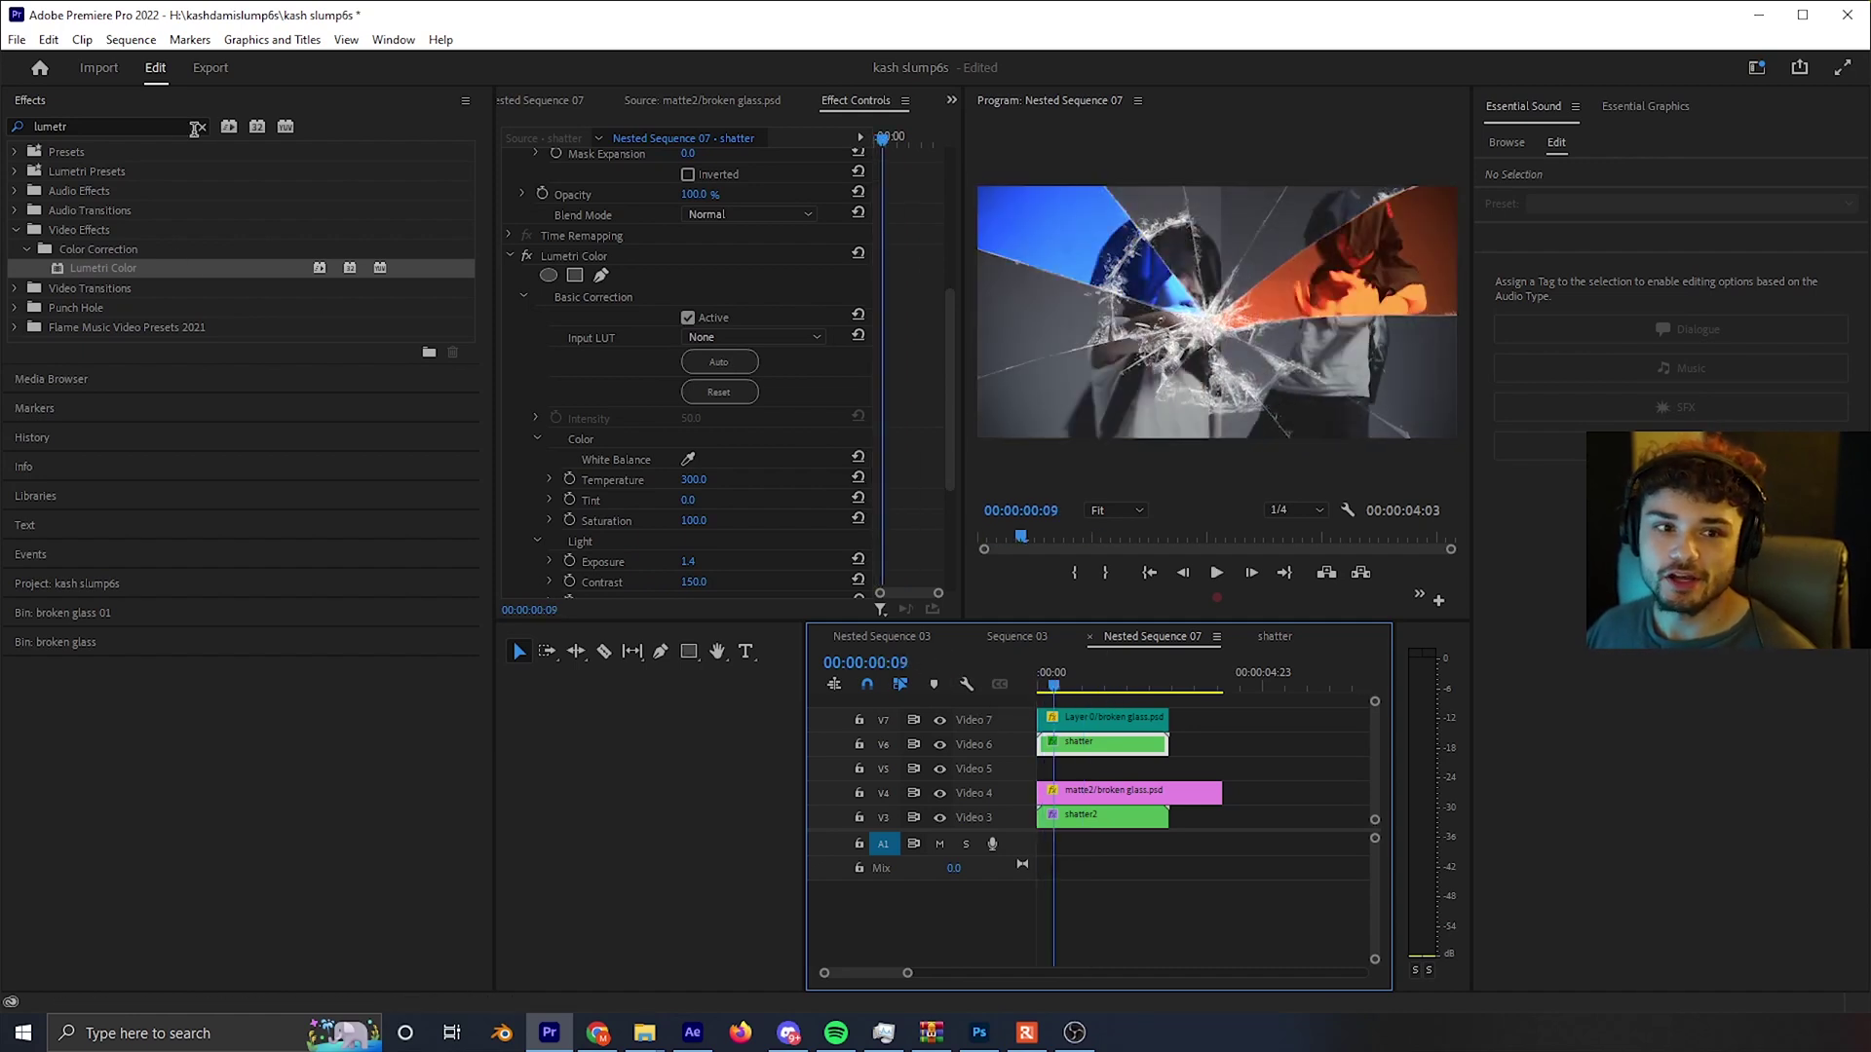
- Search the effects for "rgb se" and apply uni.RGB Separation to the shatter clip on Video 6
{"action": "left_click", "coordinate": [202, 126]}
{"action": "type", "text": "rgb se"}
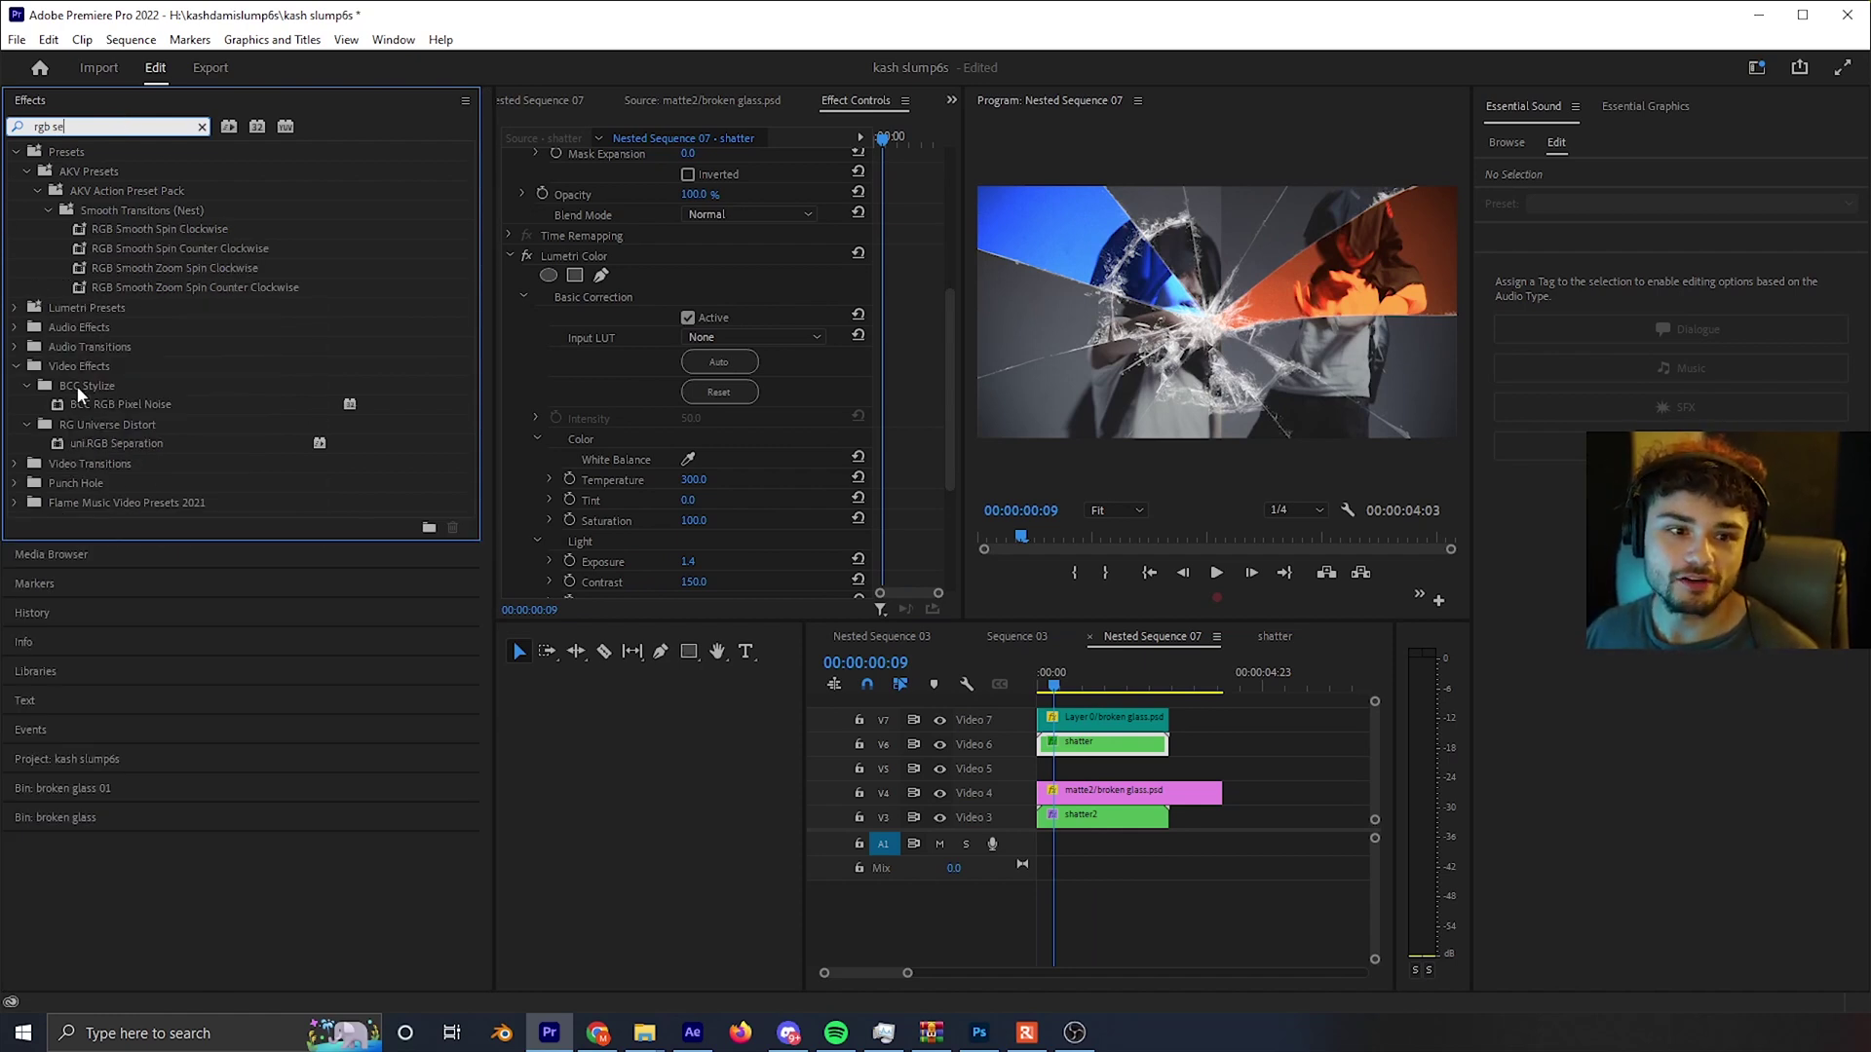
{"action": "left_click", "coordinate": [94, 408]}
{"action": "left_click", "coordinate": [15, 367]}
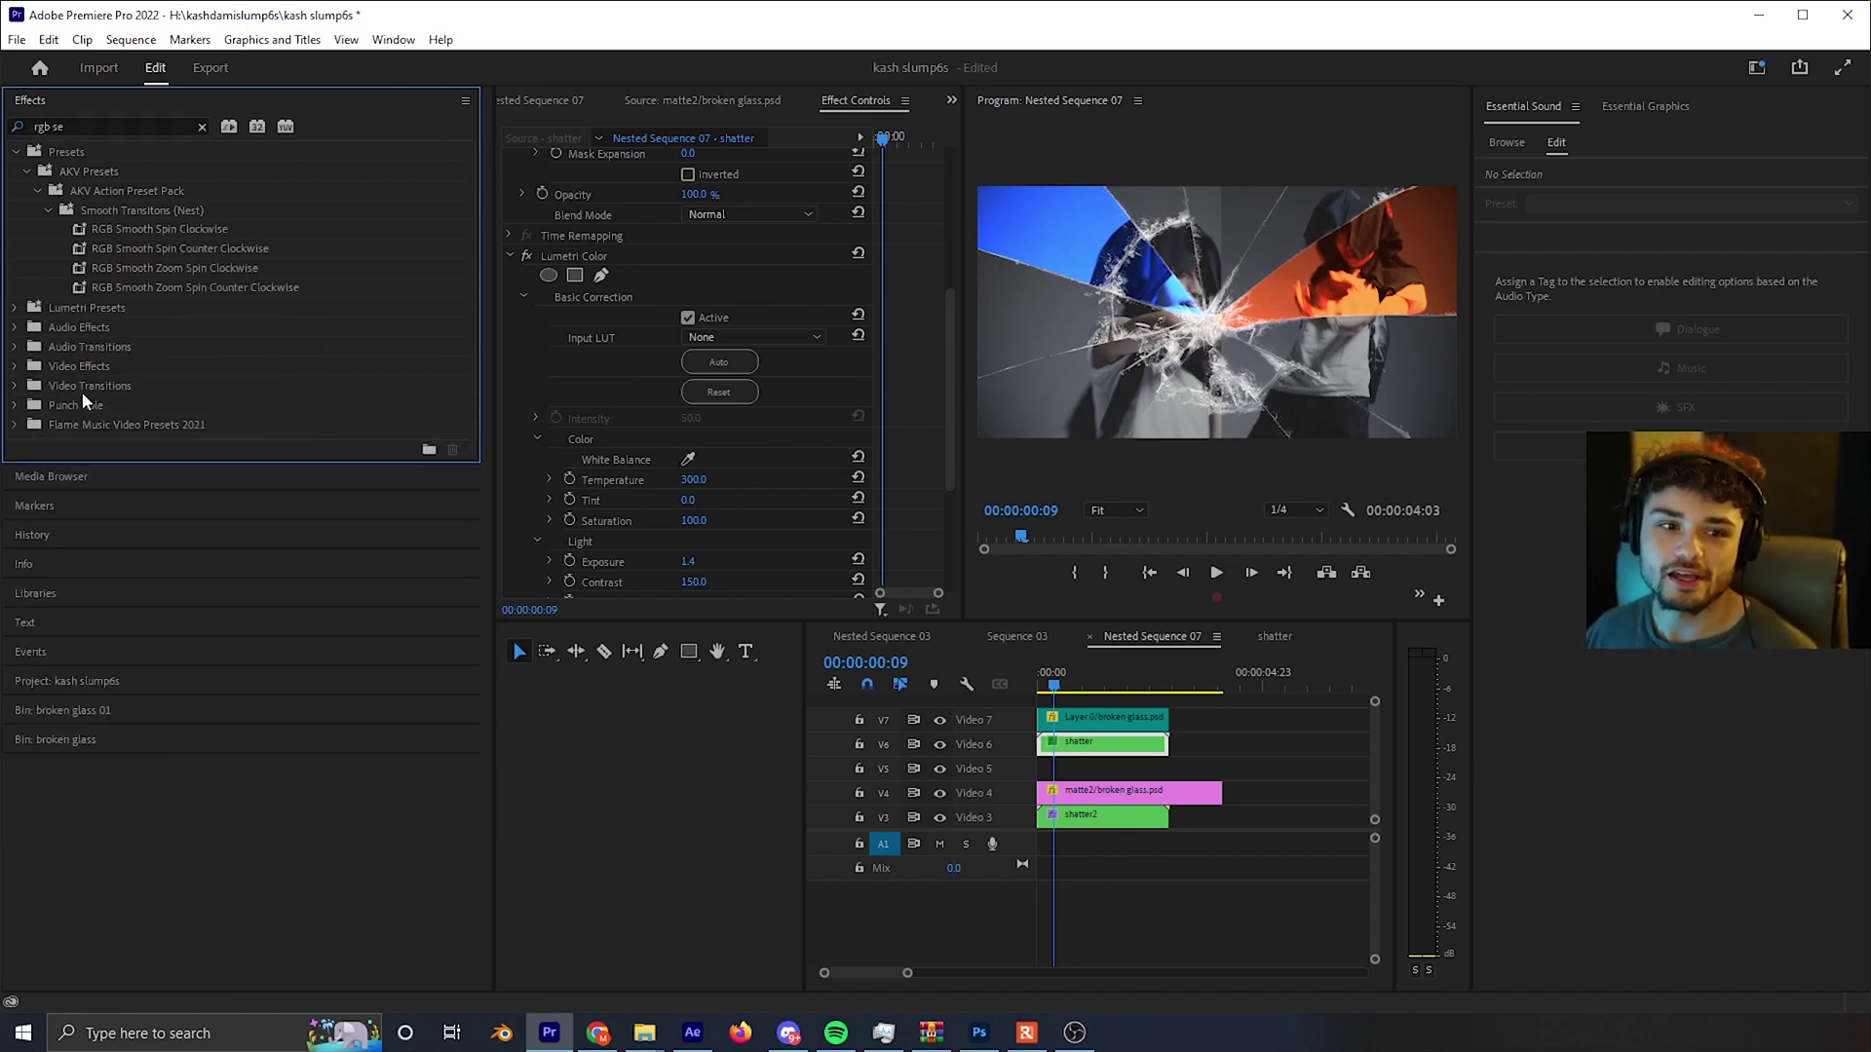
{"action": "left_click", "coordinate": [18, 367]}
{"action": "left_click", "coordinate": [27, 386]}
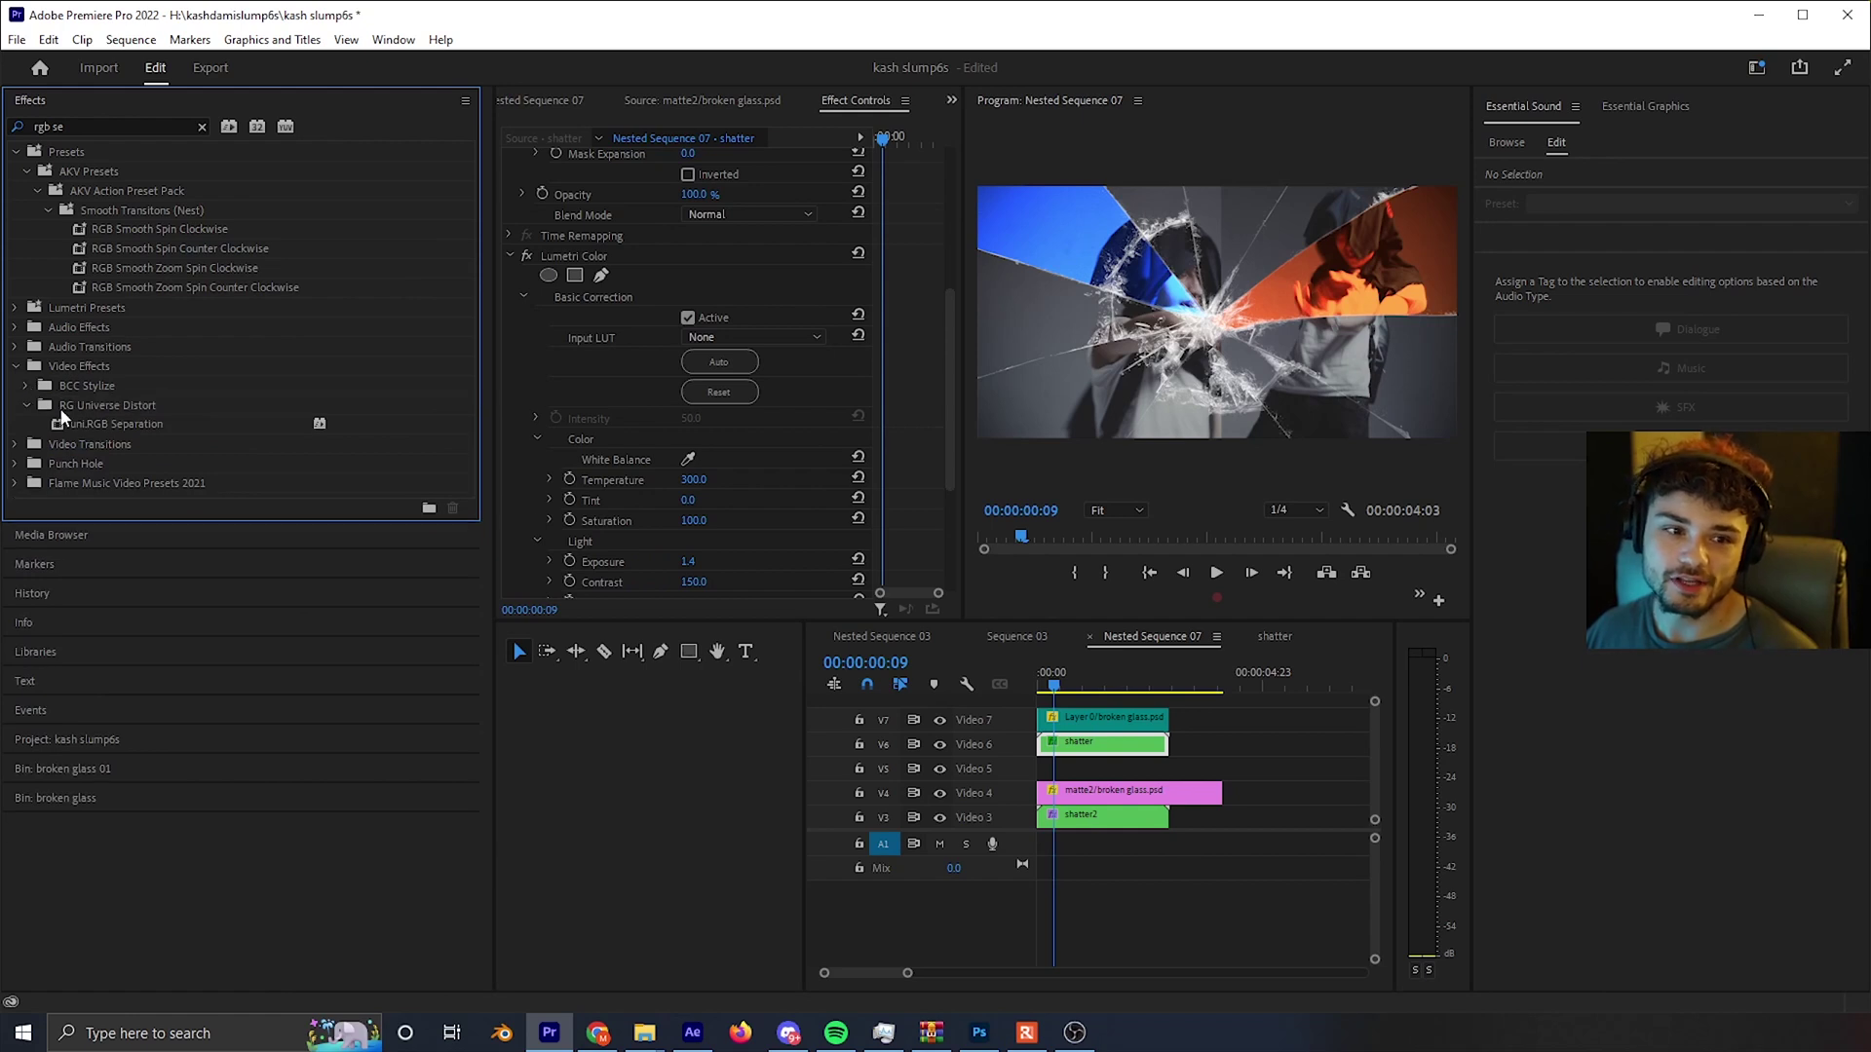
{"action": "left_click", "coordinate": [151, 425]}
{"action": "left_click_drag", "start_coordinate": [125, 419], "coordinate": [1142, 750]}
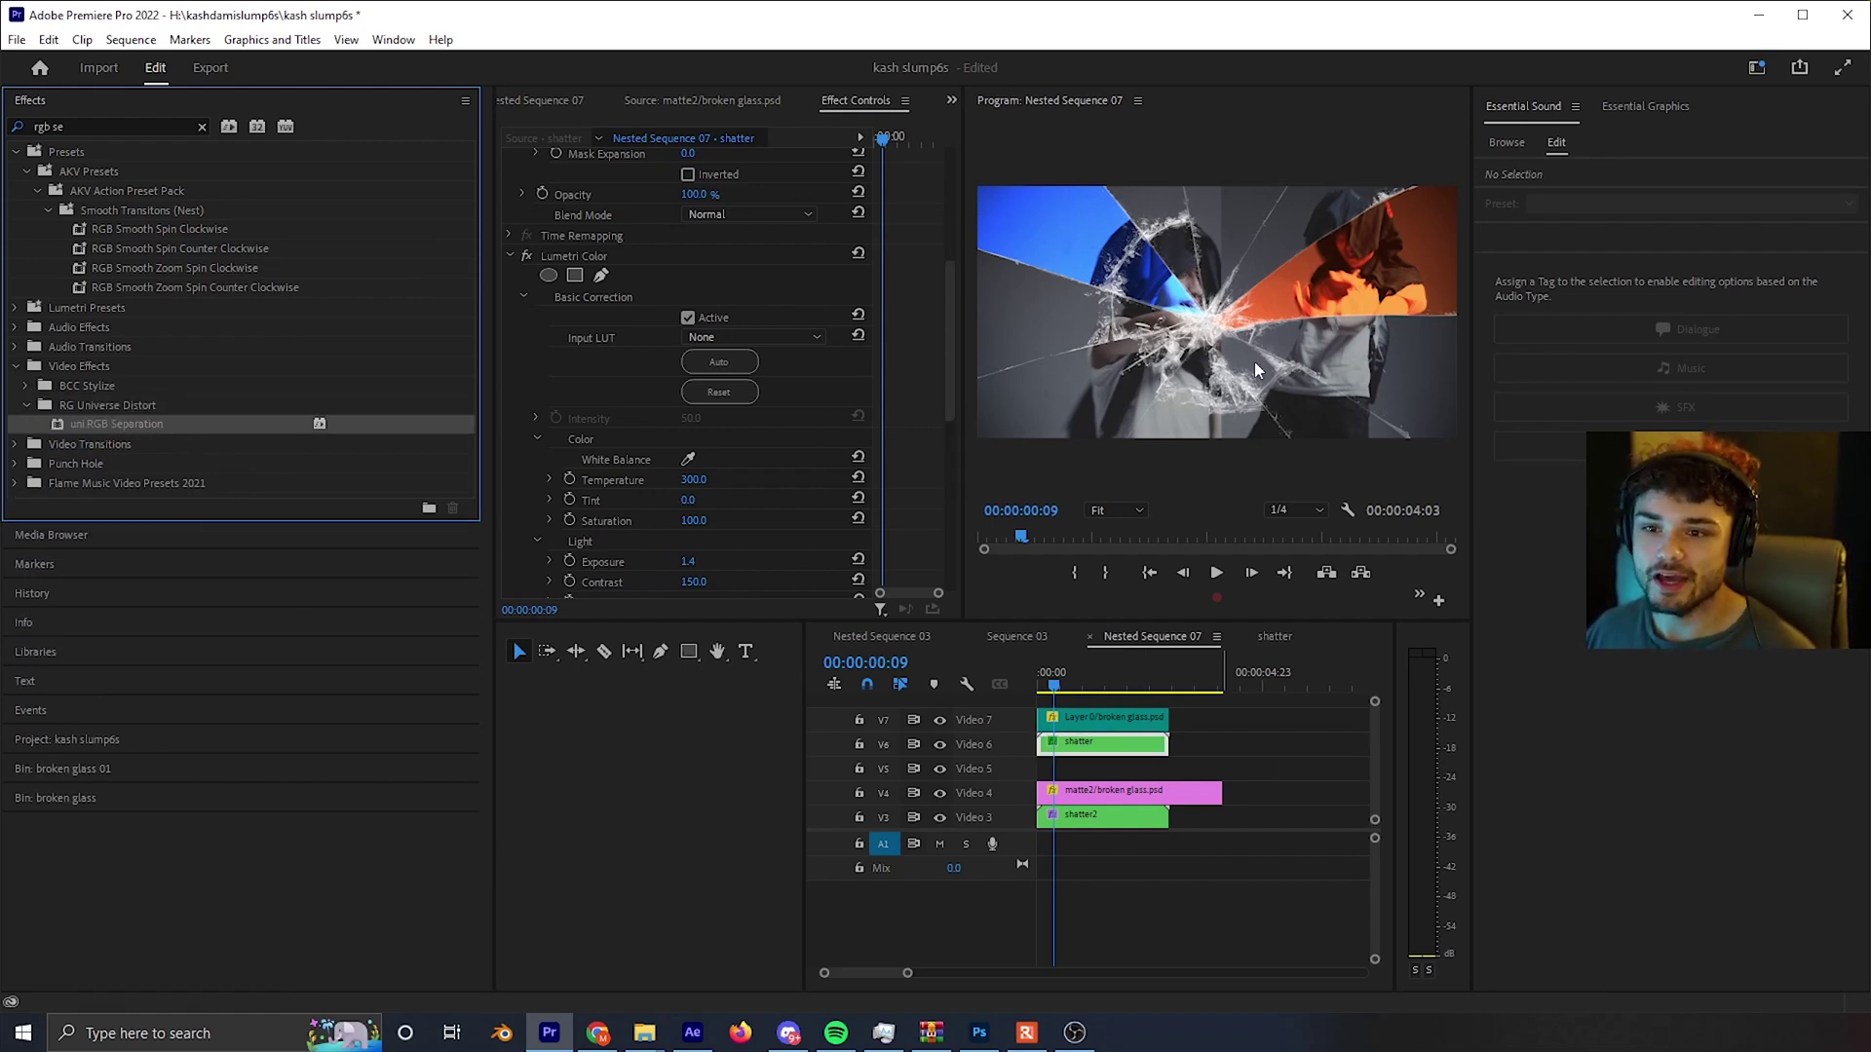
- Turn off Lumetri Color on the shatter clip and set its RGB Separation Radius to -26
{"action": "scroll", "coordinate": [643, 485], "scroll_direction": "down", "scroll_amount": 5}
{"action": "scroll", "coordinate": [575, 450], "scroll_direction": "up", "scroll_amount": 3}
{"action": "left_click", "coordinate": [527, 216]}
{"action": "left_click", "coordinate": [510, 215]}
{"action": "left_click_drag", "start_coordinate": [690, 485], "coordinate": [655, 485]}
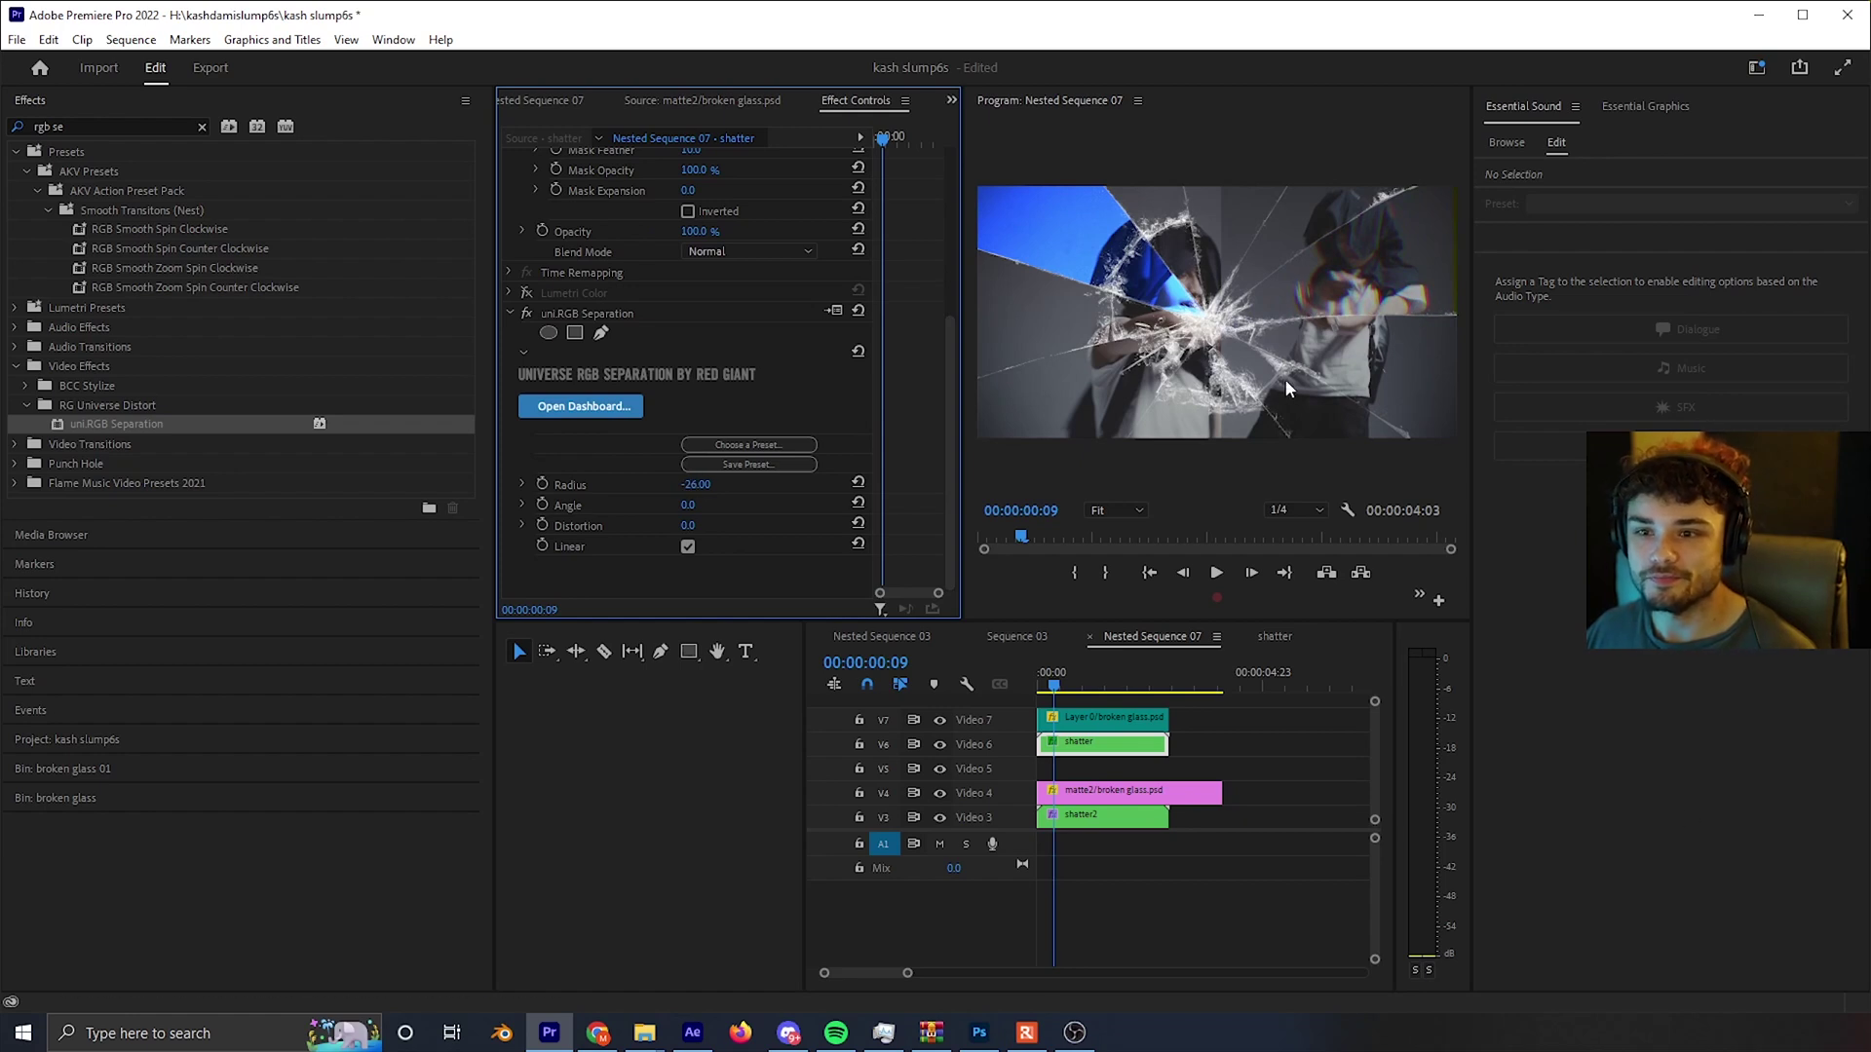
- Apply uni.RGB Separation to the Layer 0/broken glass.psd overlay on Video 7 with Radius -12, Angle -24° and Distortion 100
{"action": "left_click", "coordinate": [1123, 725]}
{"action": "left_click", "coordinate": [337, 421]}
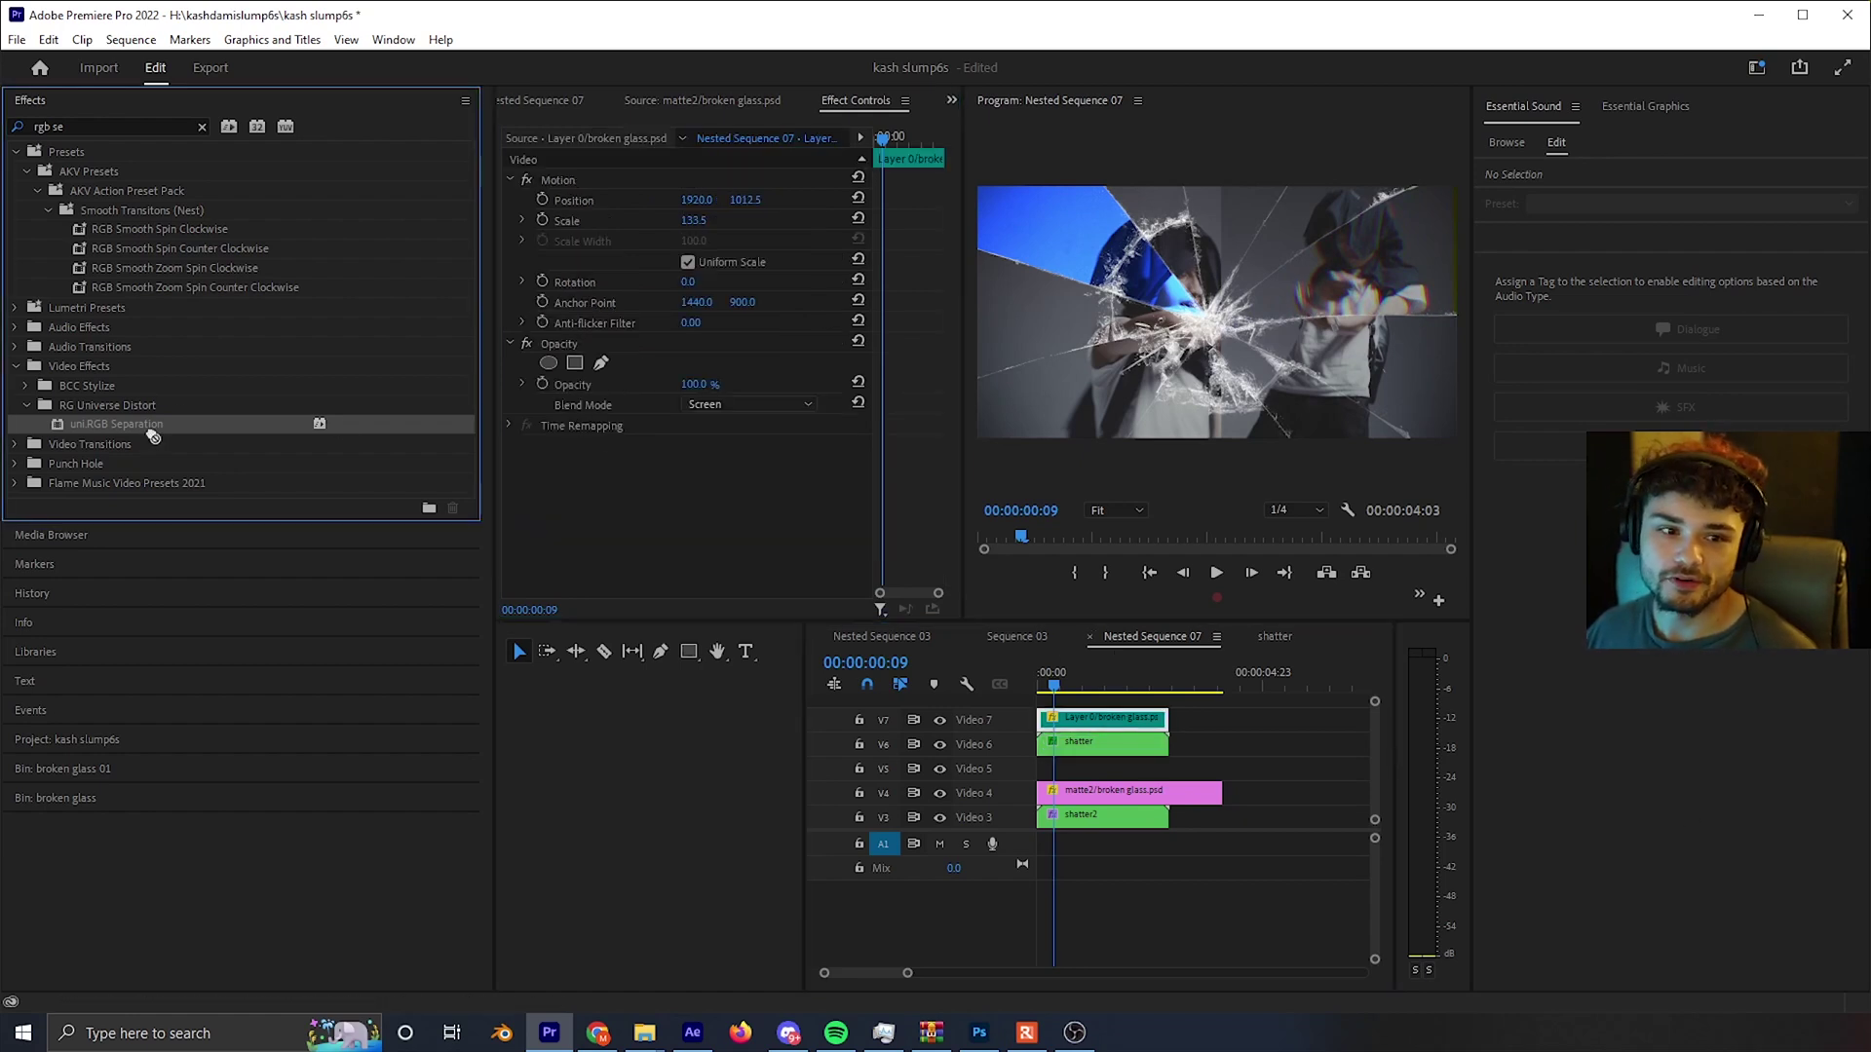
{"action": "left_click_drag", "start_coordinate": [150, 427], "coordinate": [1092, 731]}
{"action": "scroll", "coordinate": [676, 499], "scroll_direction": "down", "scroll_amount": 2}
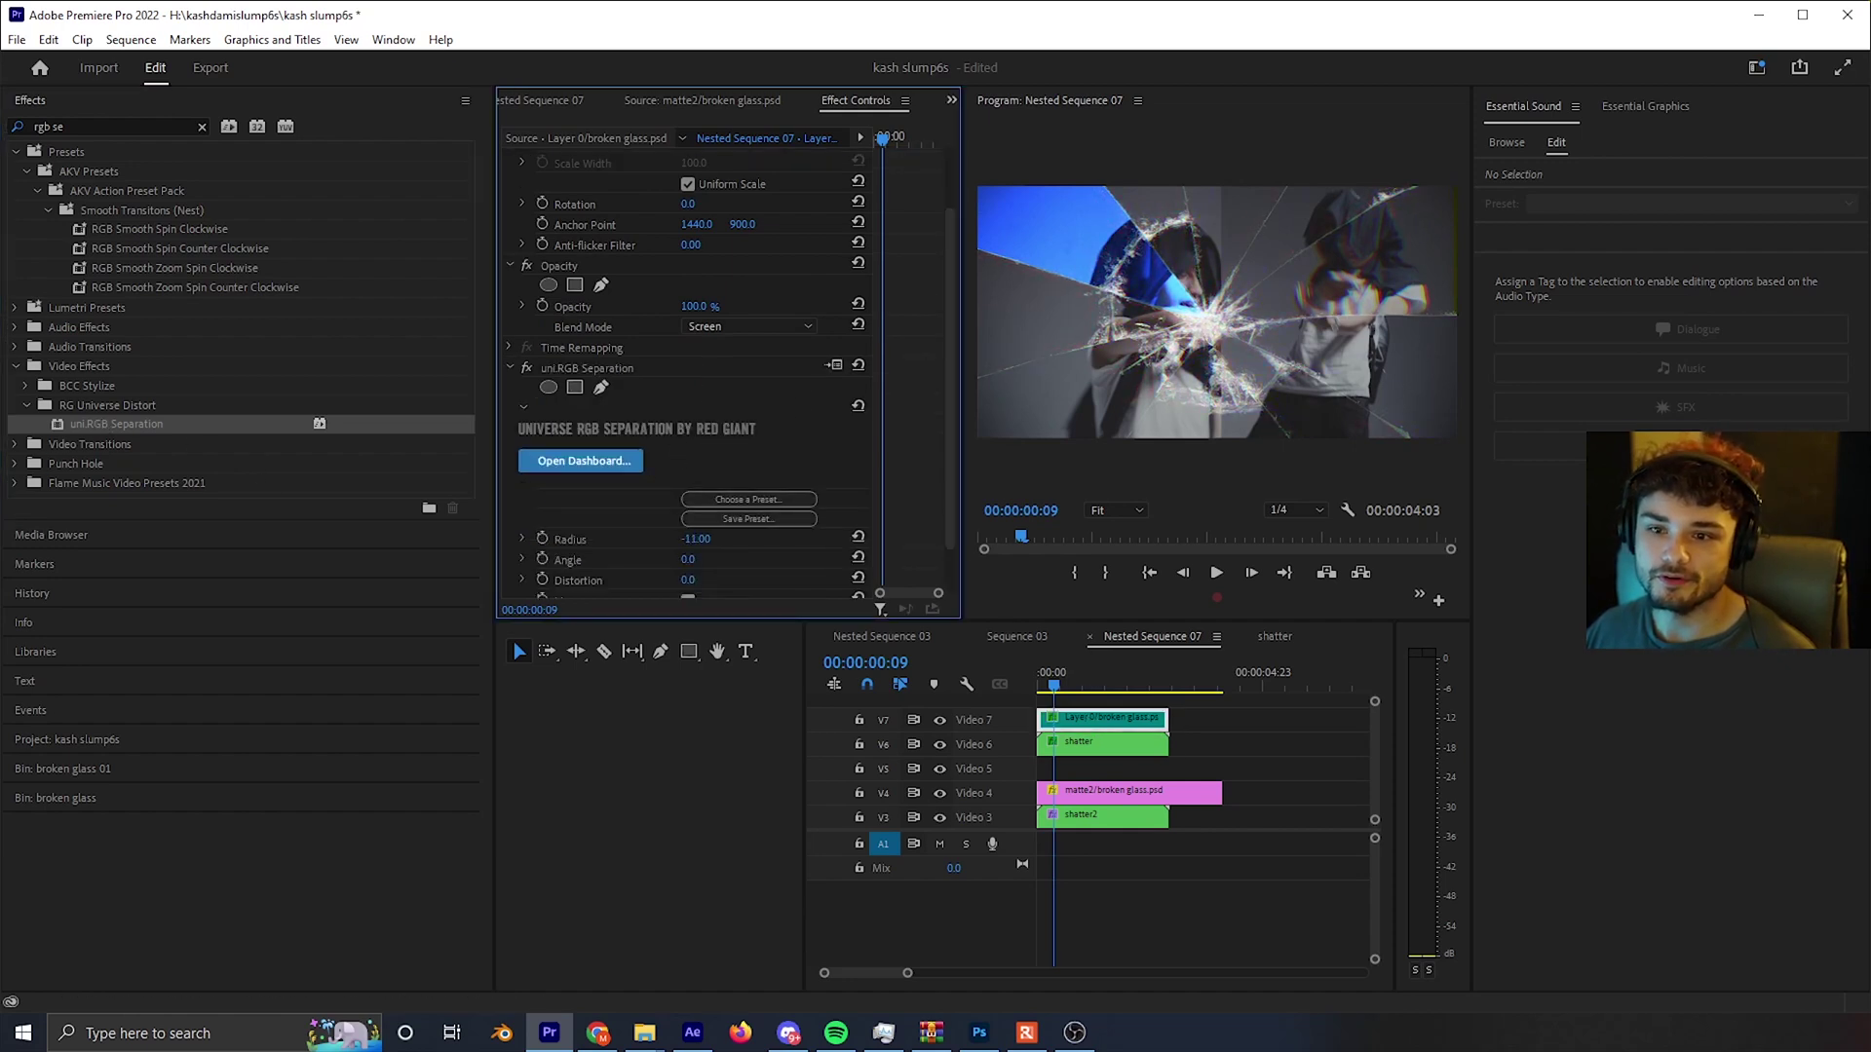
{"action": "left_click_drag", "start_coordinate": [690, 560], "coordinate": [847, 560]}
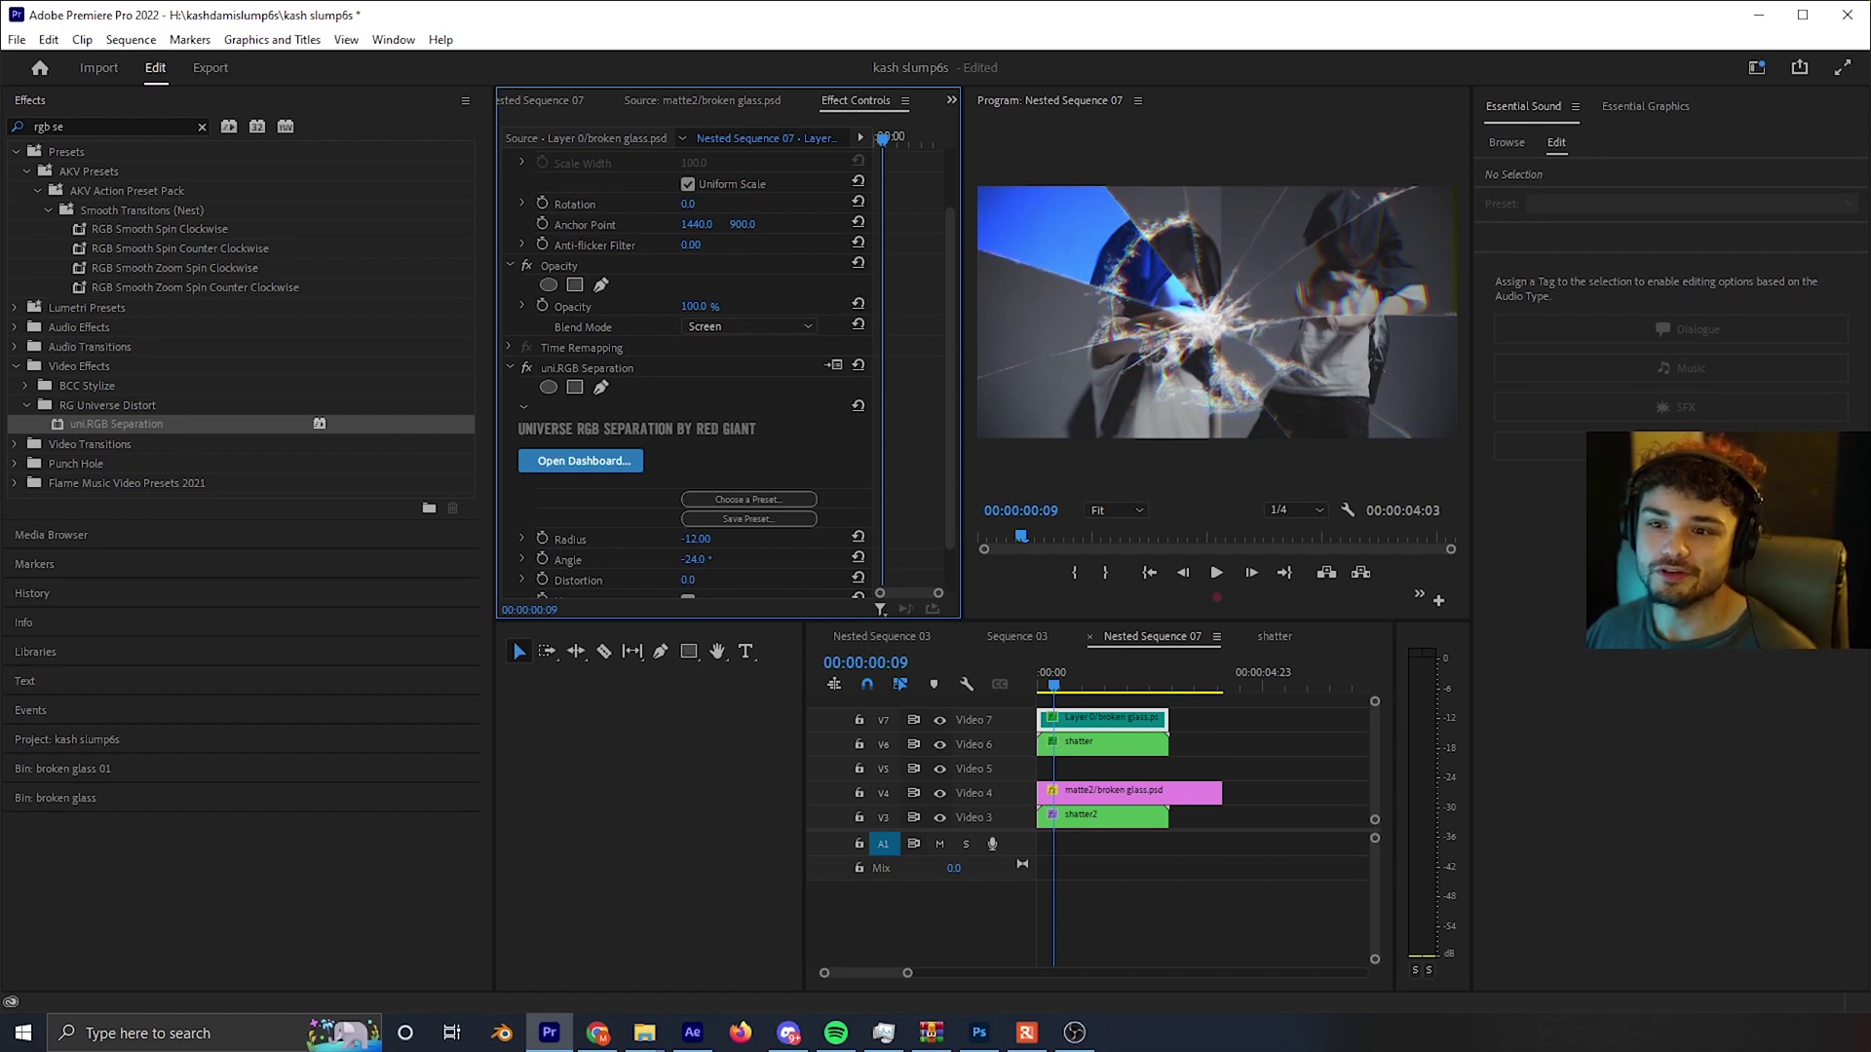
- Play the sequence from the start to check the RGB separation on the shards and cracked-glass overlay
{"action": "left_click", "coordinate": [991, 684]}
{"action": "key", "text": "space"}
{"action": "left_click_drag", "start_coordinate": [1093, 686], "coordinate": [928, 690]}
{"action": "key", "text": "space"}
{"action": "key", "text": "space"}
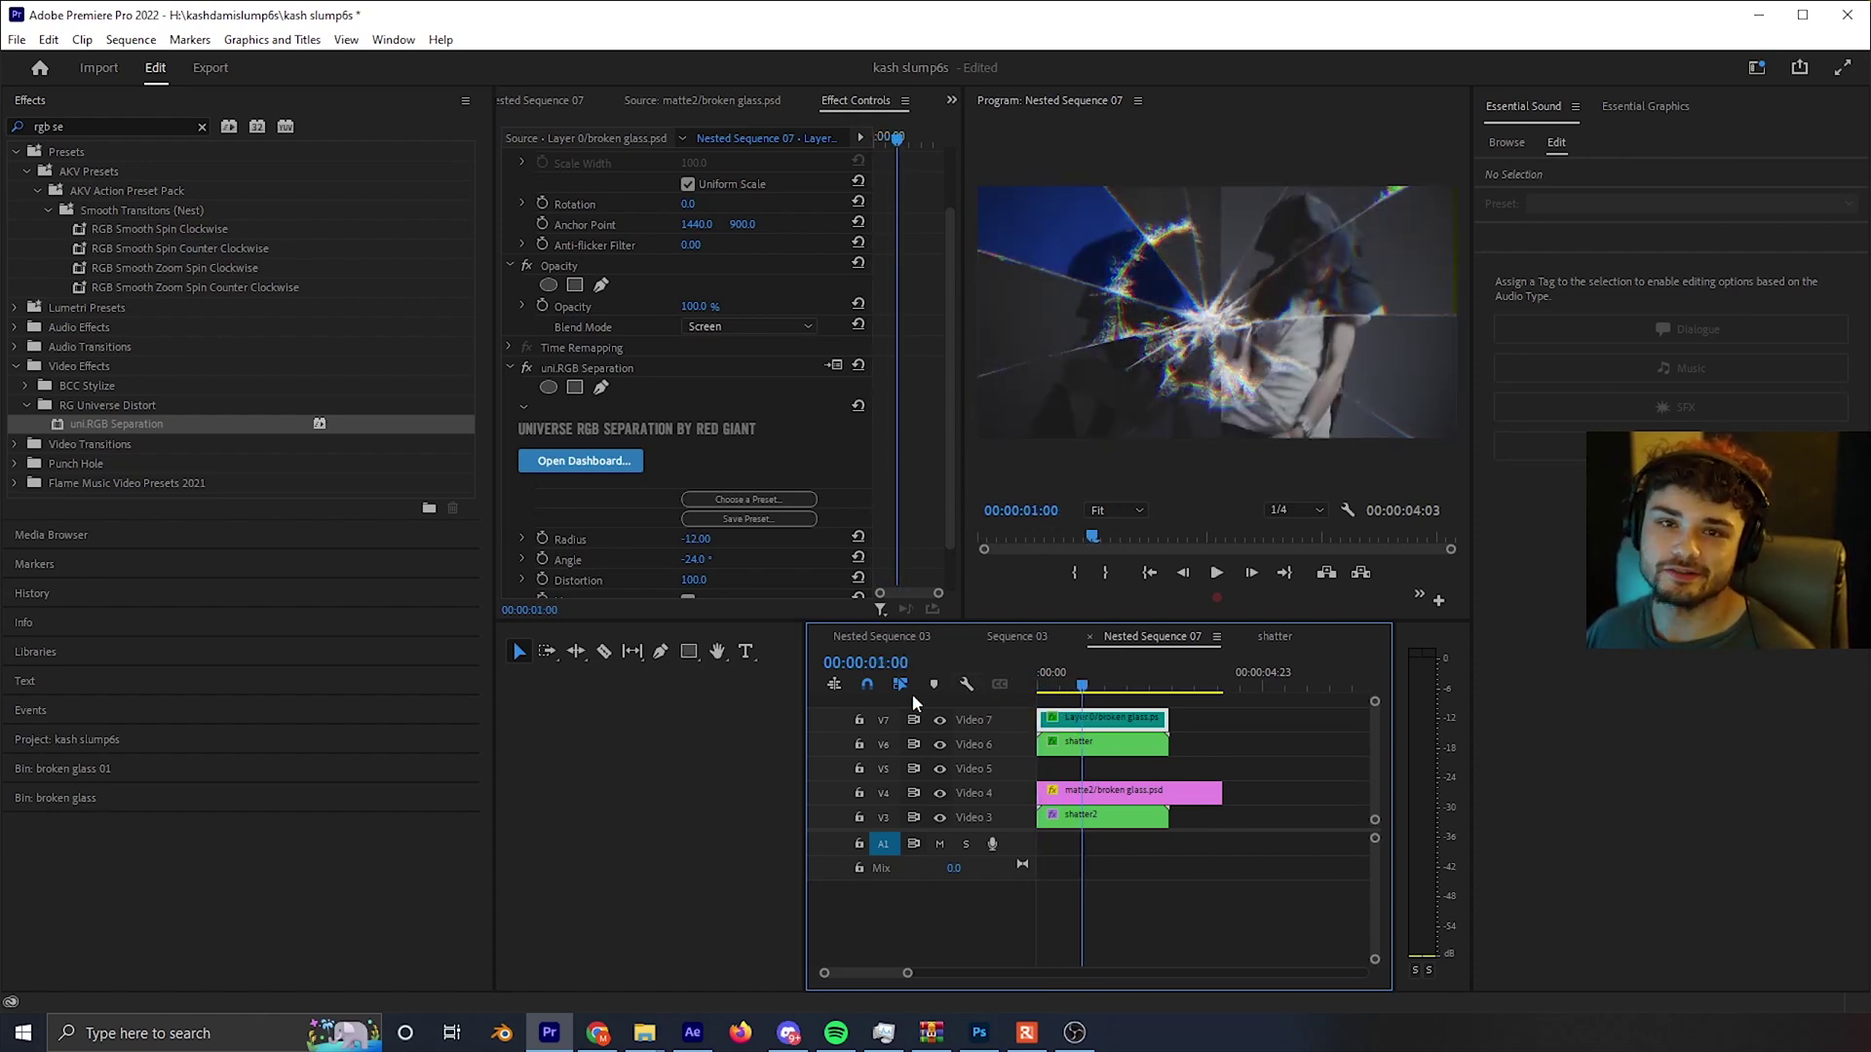